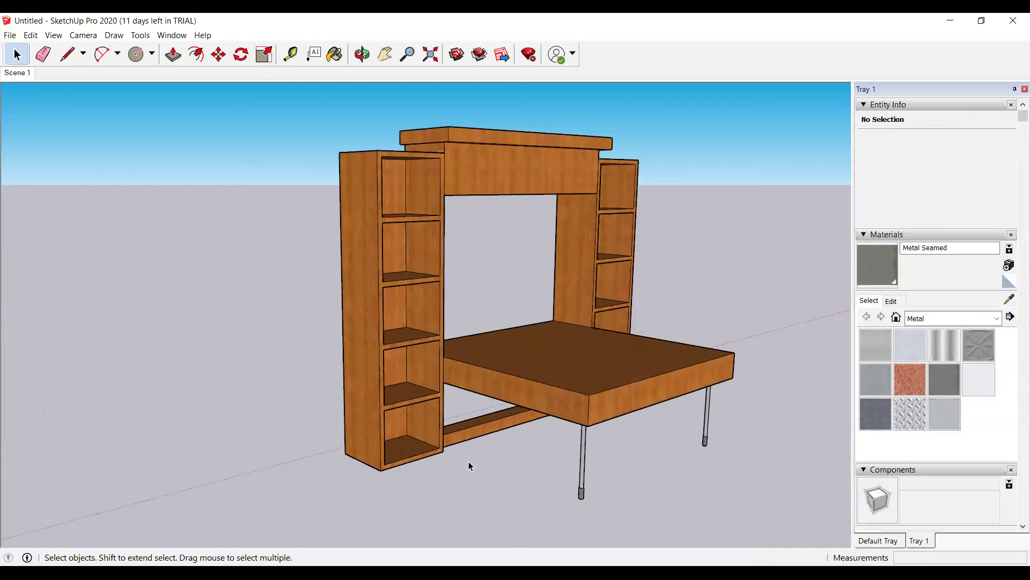
- Examine the wooden wall bed with its side shelf units and metal legs from several angles
left_click_drag(429, 454, 397, 449)
middle_click_drag(397, 450, 427, 466)
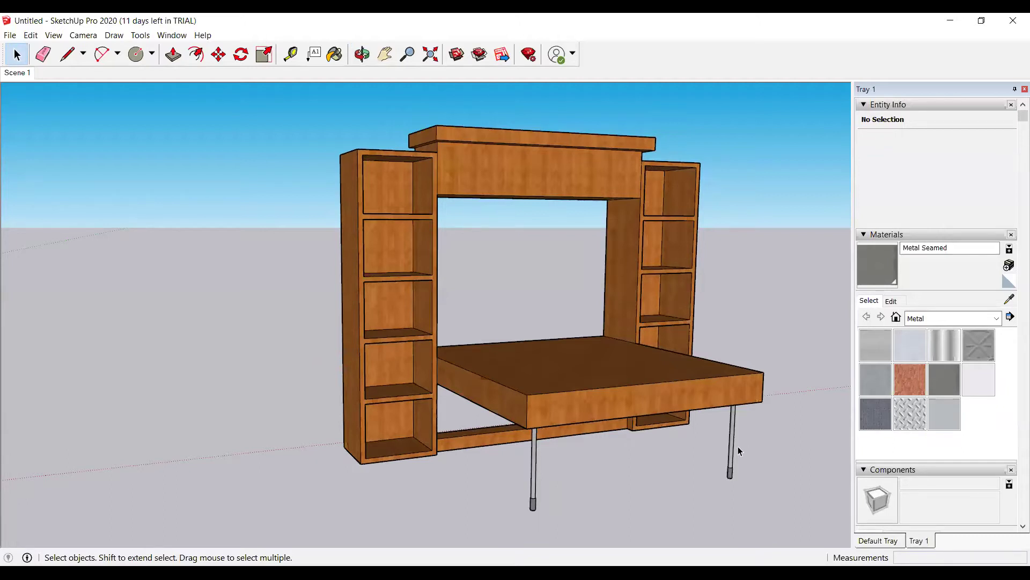
middle_click_drag(240, 354, 253, 356)
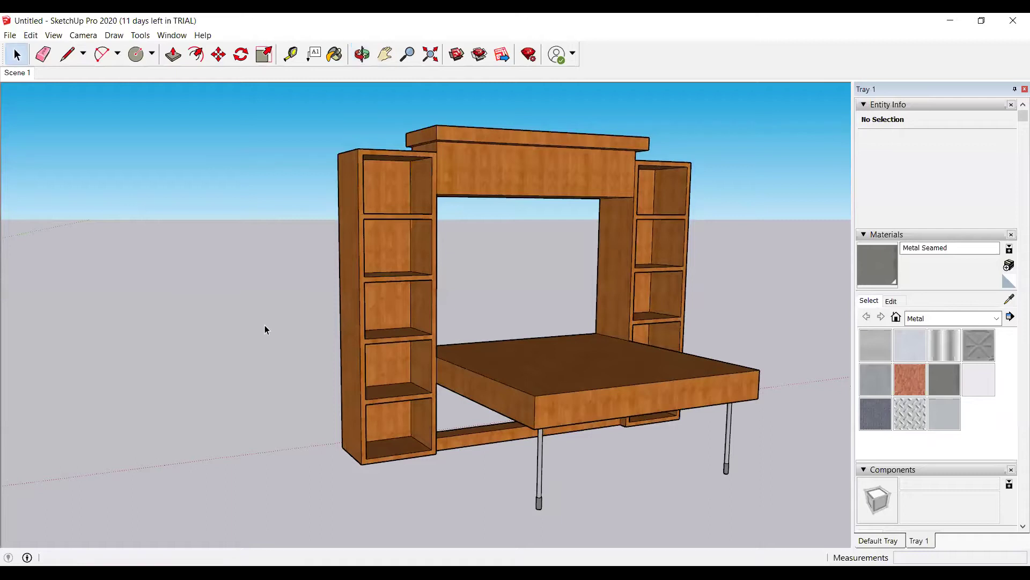
scroll(214, 392, "down", 3)
middle_click_drag(169, 392, 193, 385)
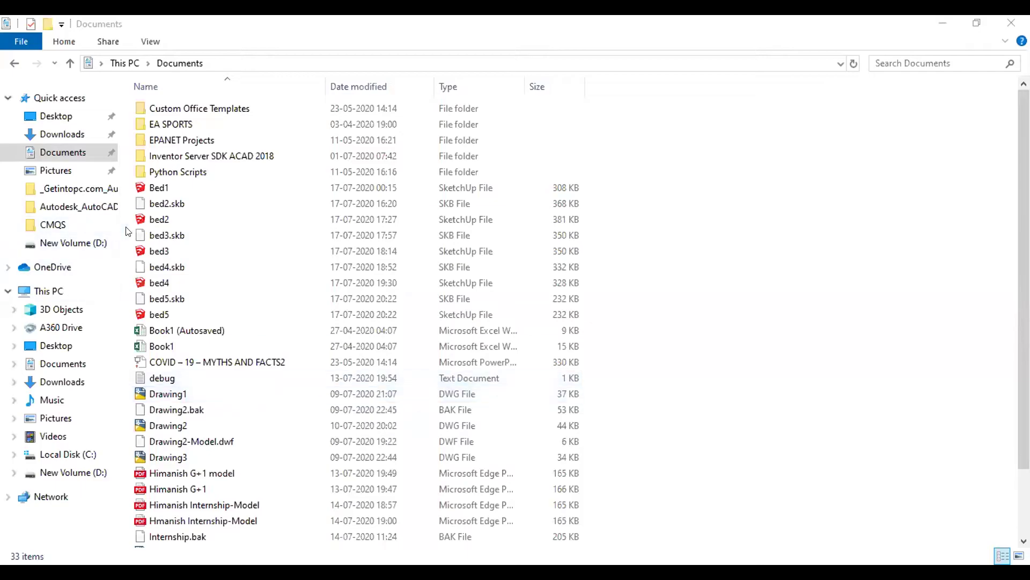
- Open the bed2 model from the Documents folder and inspect its arched headboard and slatted footboard
double_click(160, 219)
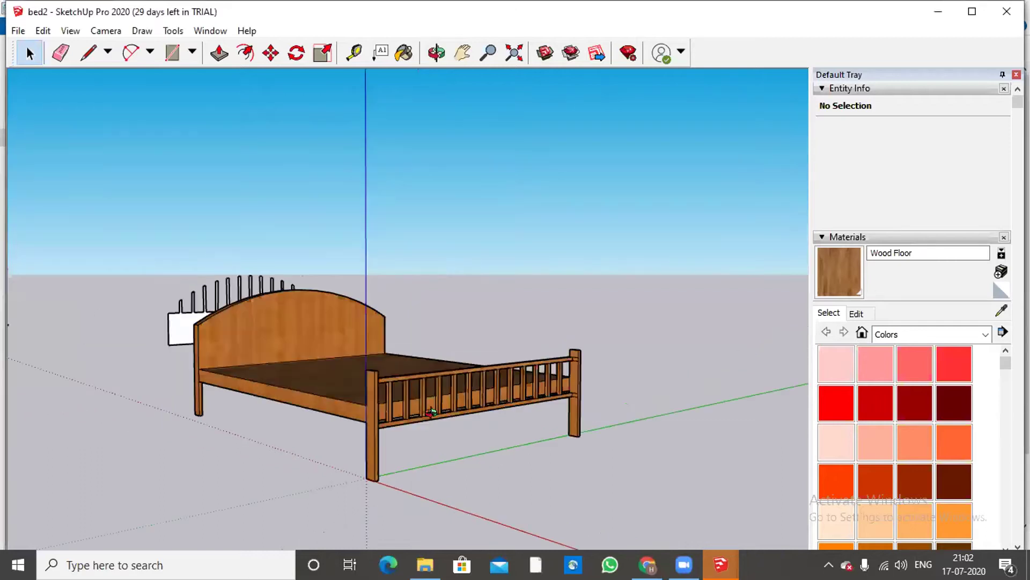
middle_click_drag(277, 424, 333, 419)
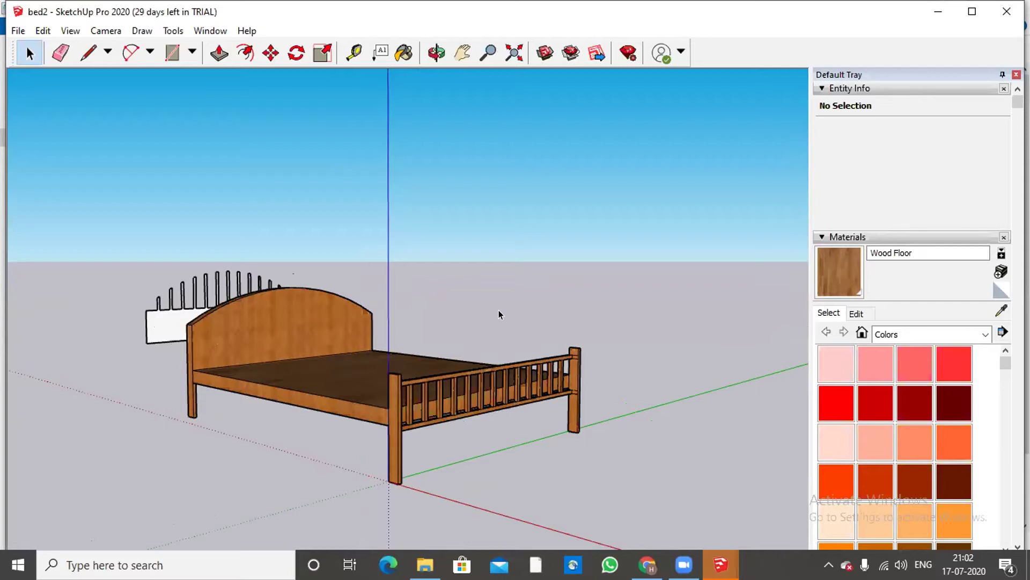
middle_click_drag(220, 403, 168, 273)
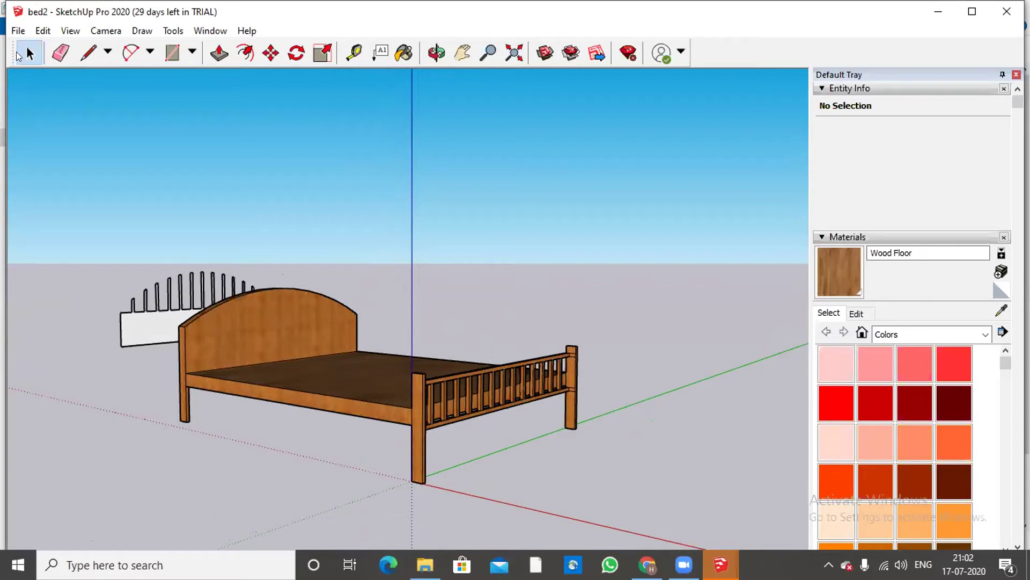
- Open the bed3 model and inspect the bed's recessed headboard and its footboard
left_click(18, 32)
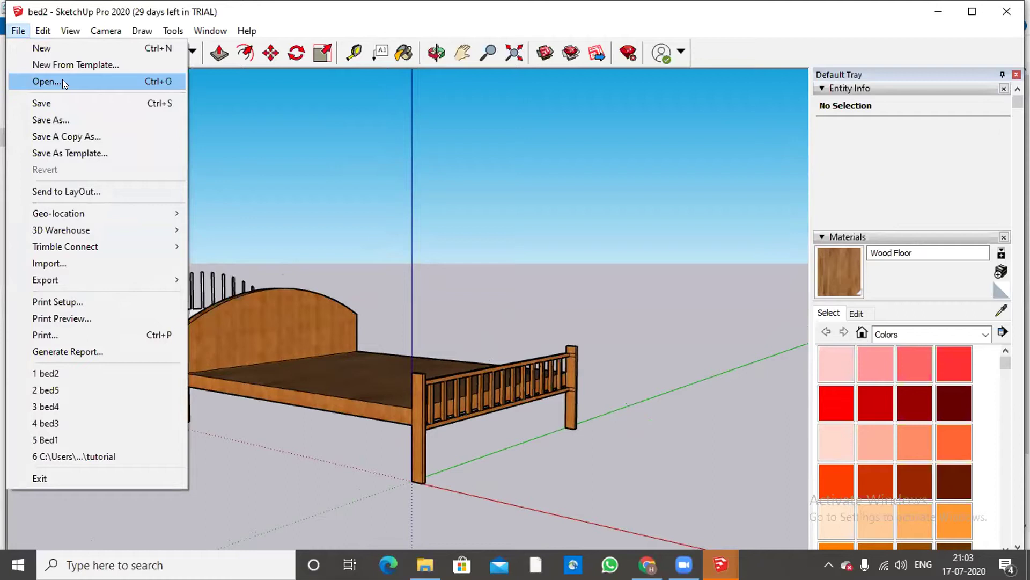
left_click(62, 81)
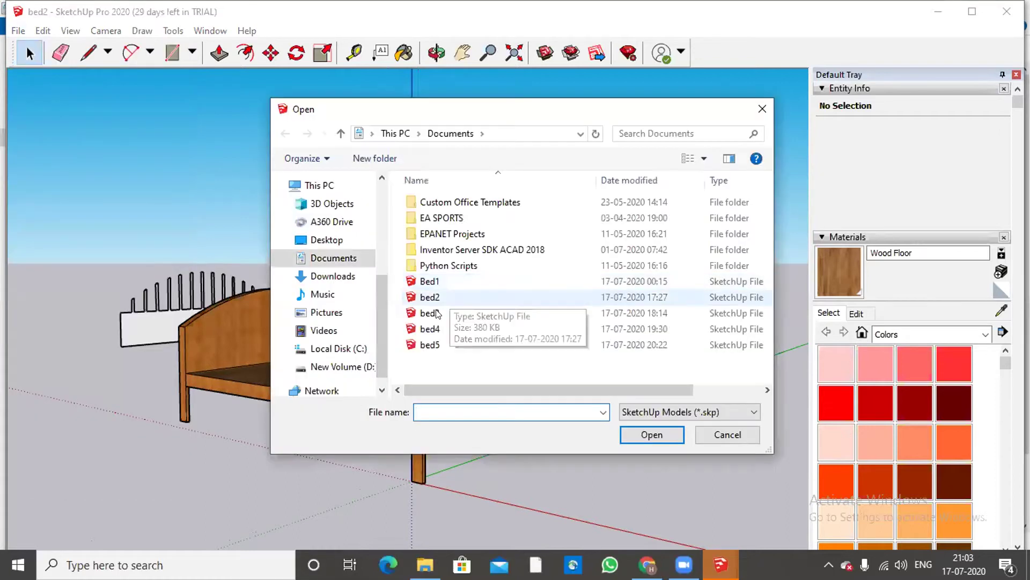
double_click(431, 313)
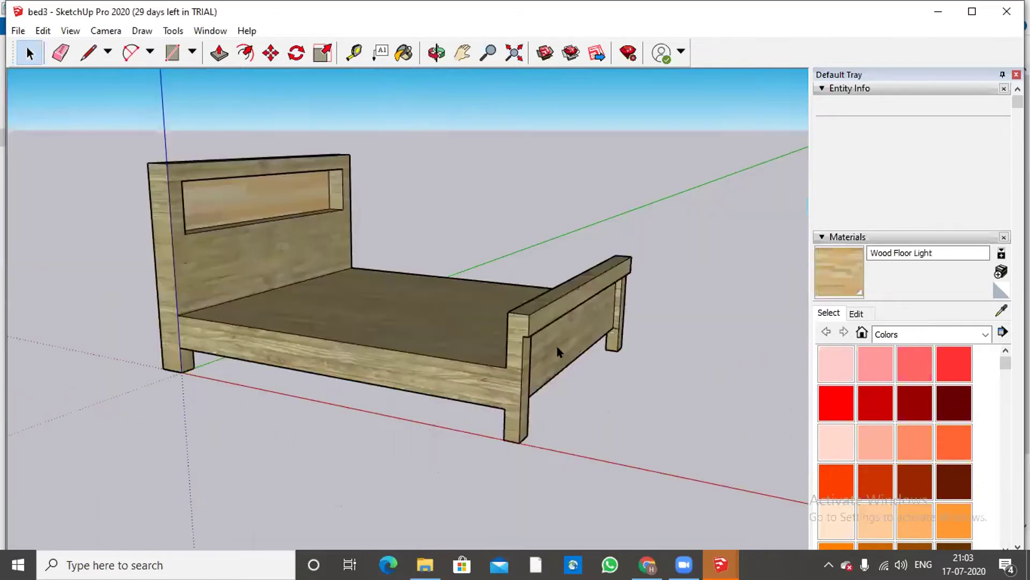
middle_click_drag(476, 336, 455, 343)
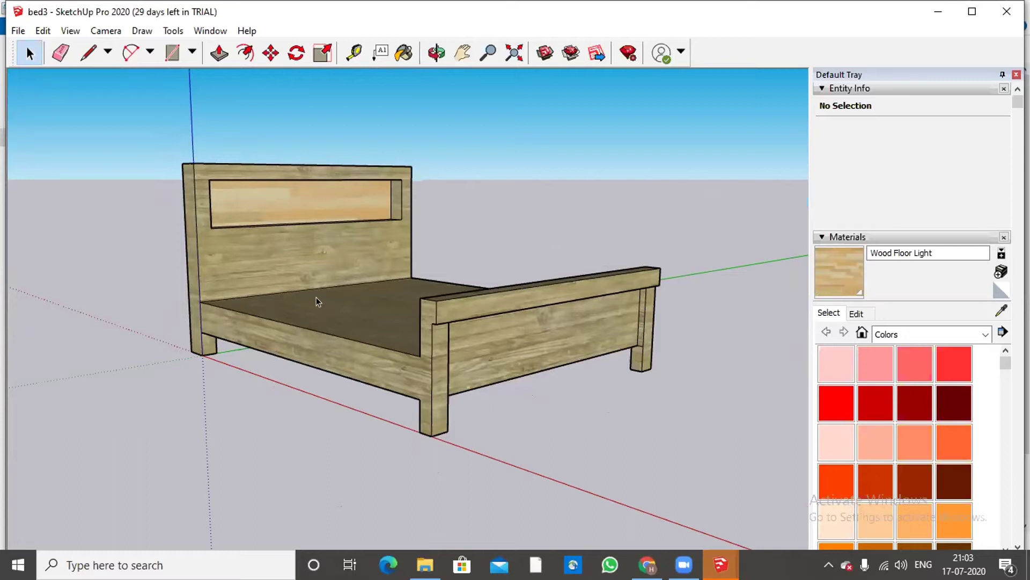
- Open the bed4 model and examine its pulled-out side drawer and panelled headboard and footboard from different angles
left_click(18, 31)
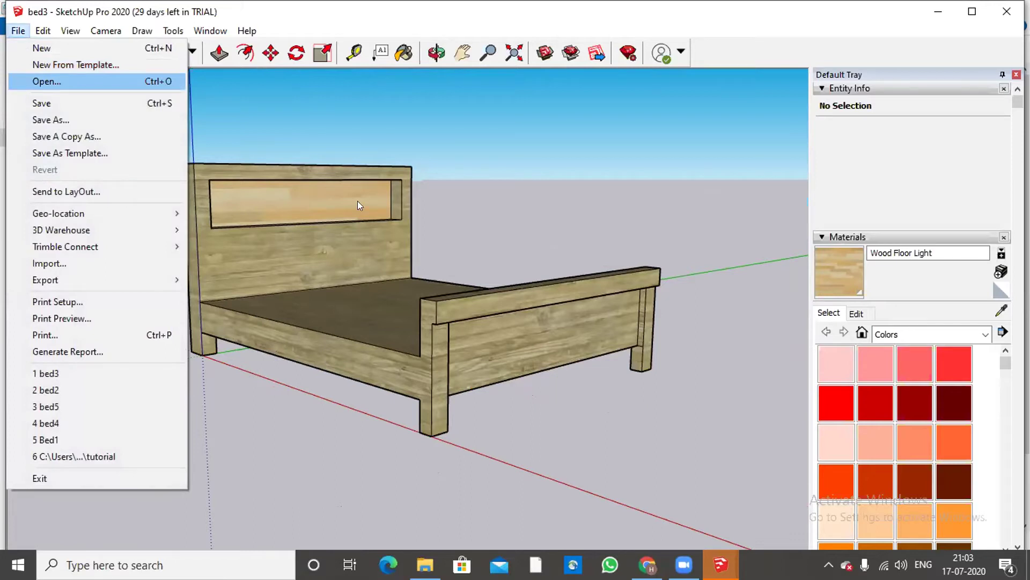
left_click(428, 306)
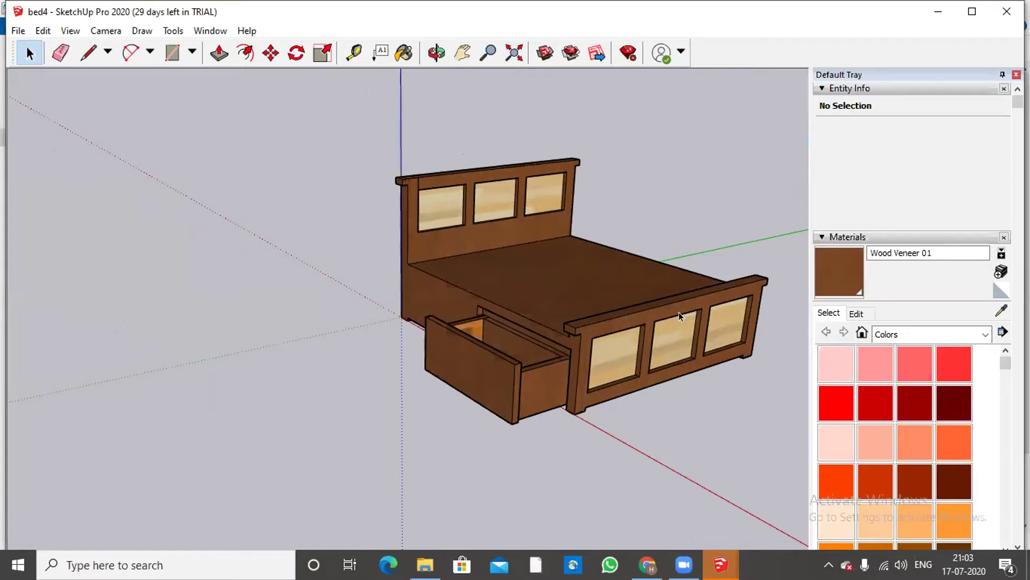
key("o")
left_click_drag(585, 304, 566, 313)
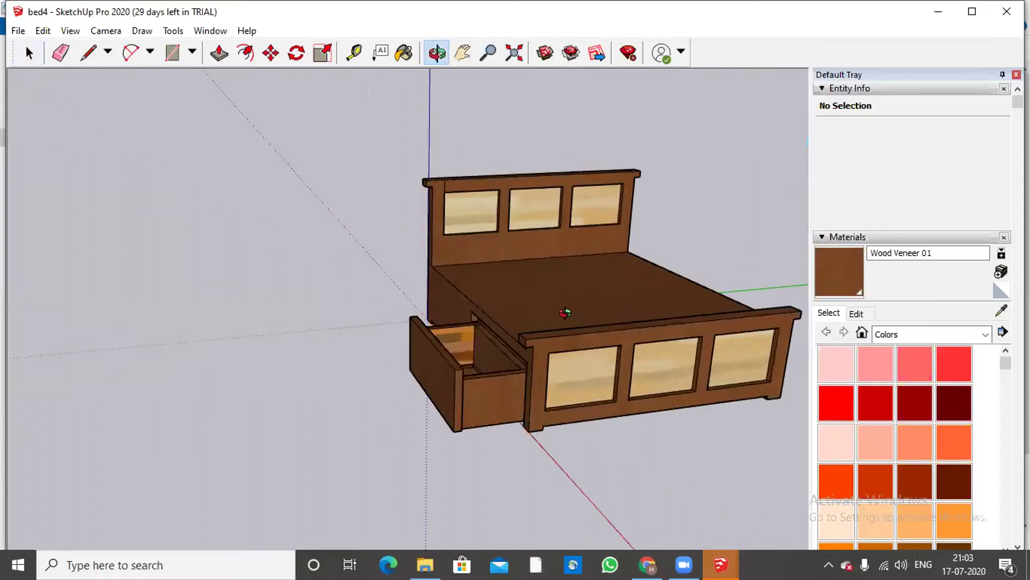
left_click_drag(565, 312, 527, 327)
key("space")
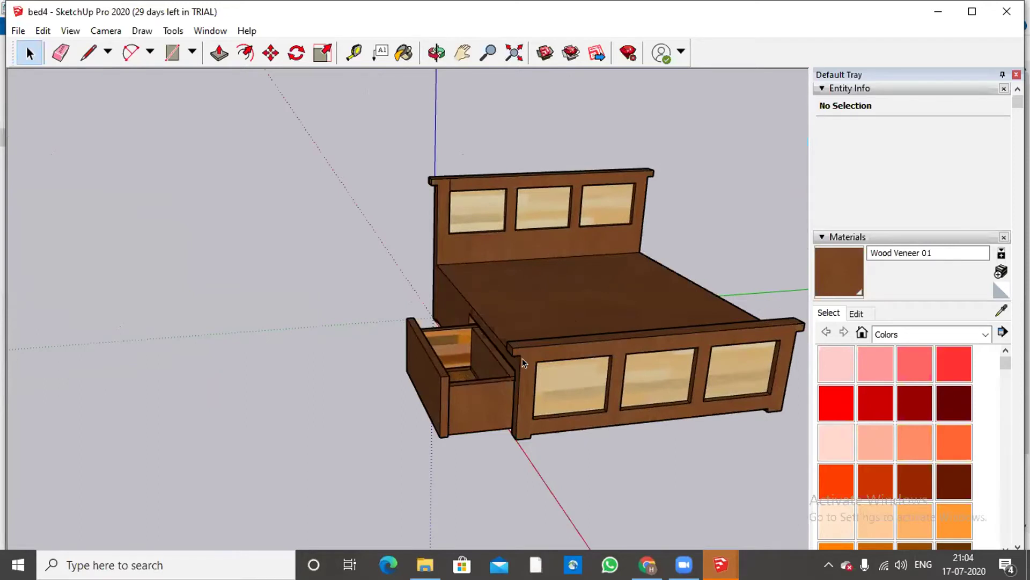
middle_click_drag(523, 358, 671, 369)
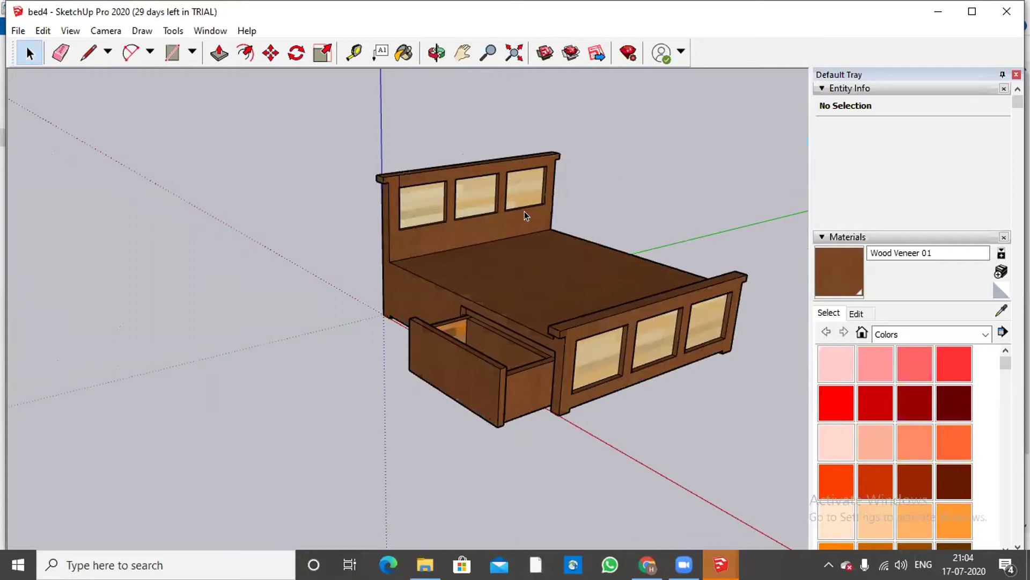
- Open the bed5 model and examine the canopy frame, yellow panels and curved legs from the side and foot end
left_click(26, 31)
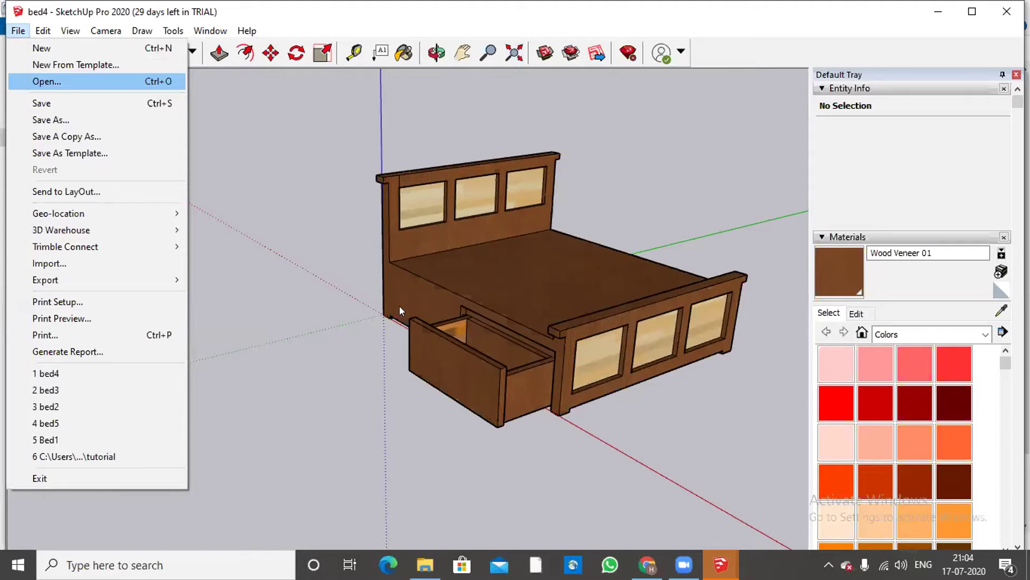
key("Return")
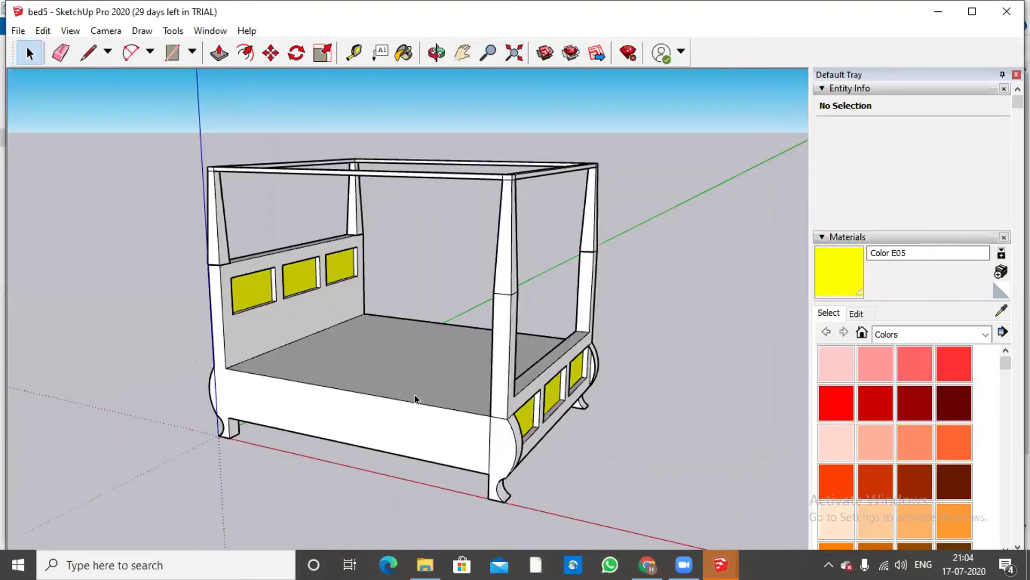
middle_click_drag(214, 420, 250, 355)
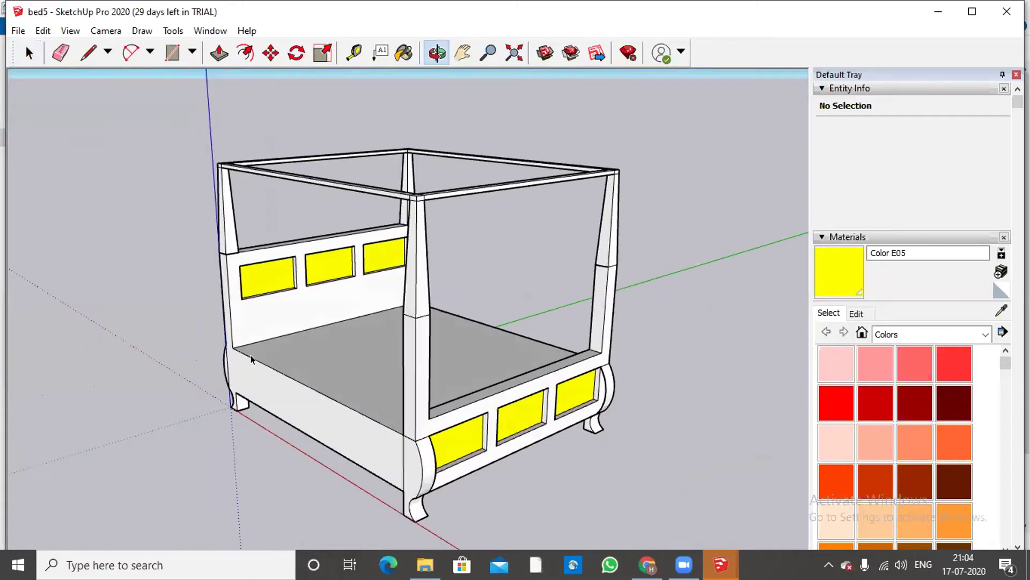
middle_click_drag(272, 318, 151, 402)
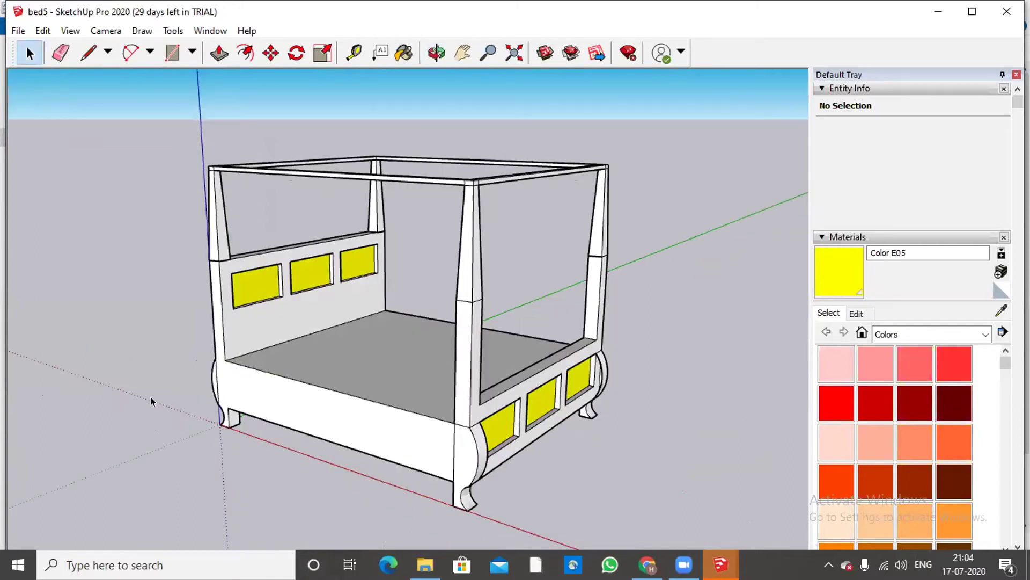
key("o")
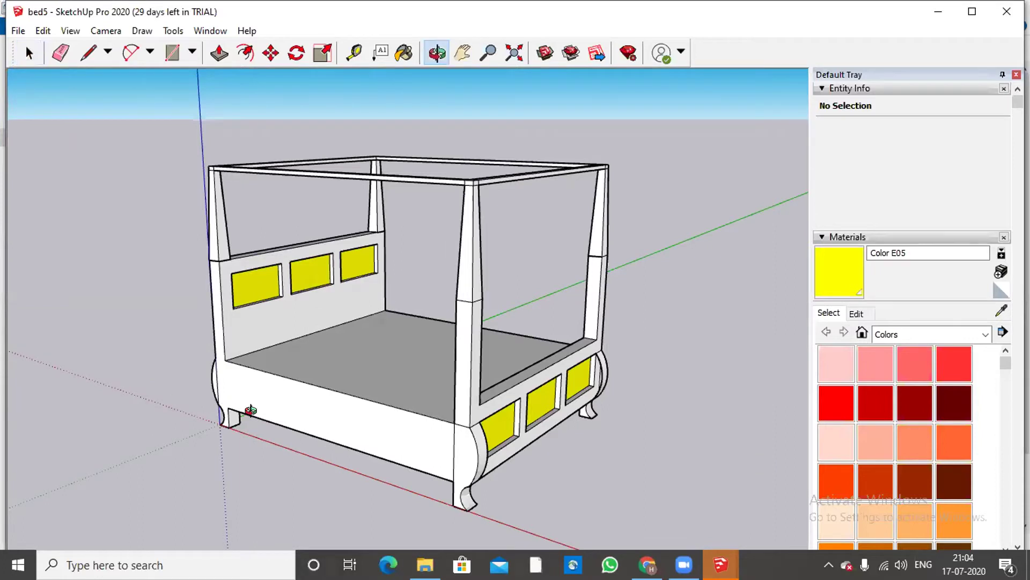
left_click_drag(251, 413, 538, 429)
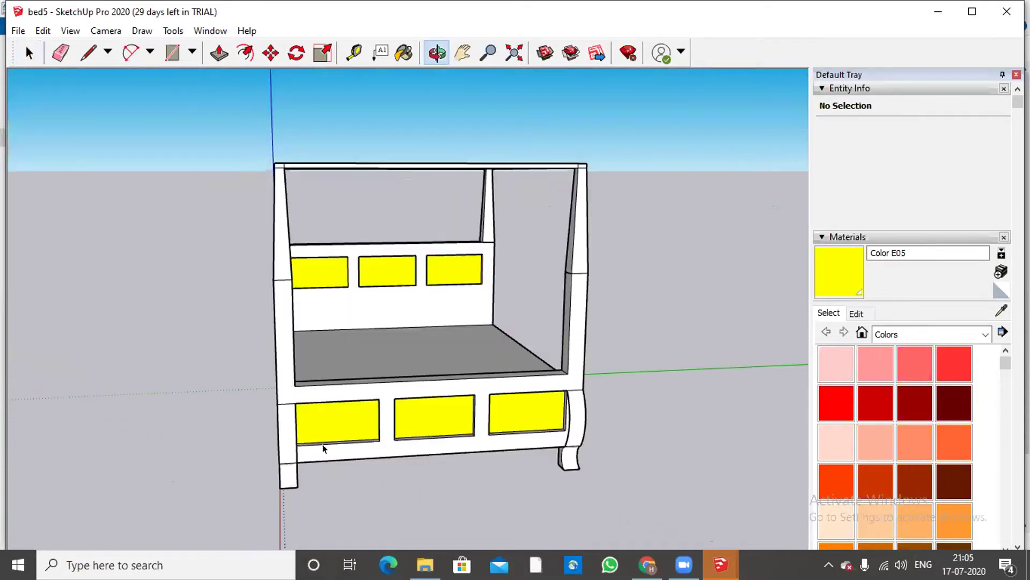
left_click_drag(299, 453, 322, 447)
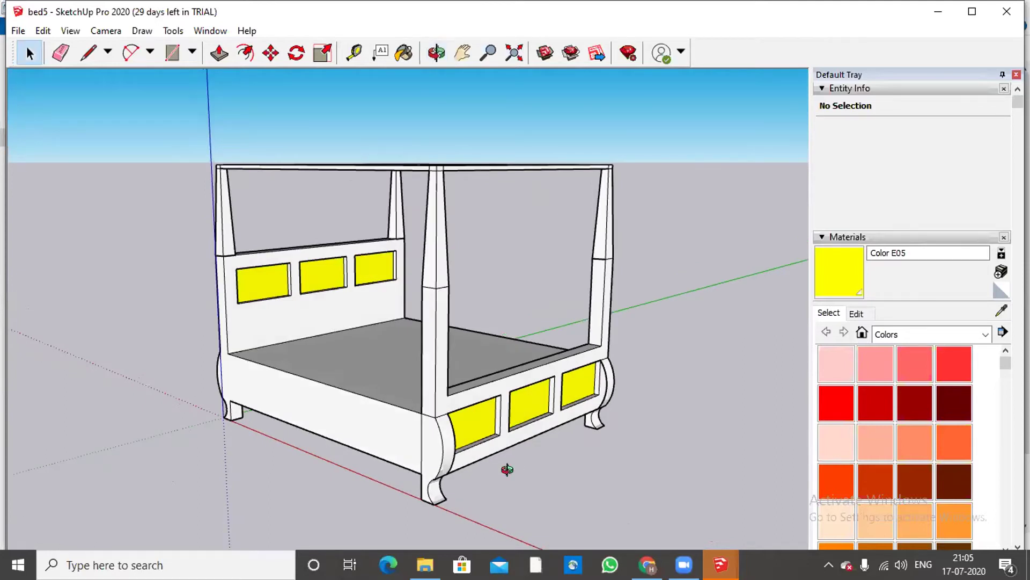
middle_click_drag(516, 475, 584, 469)
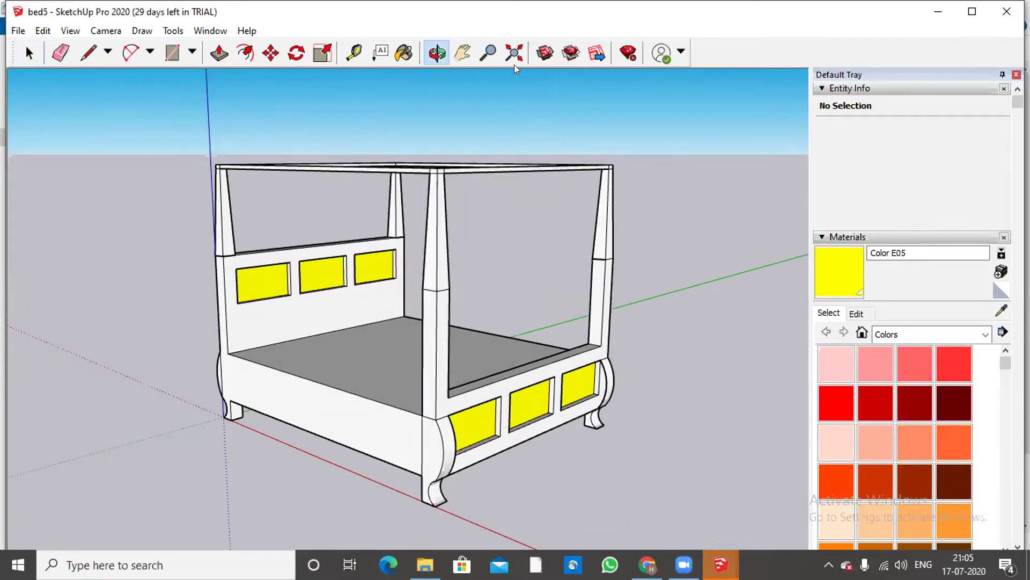
middle_click_drag(240, 121, 514, 67)
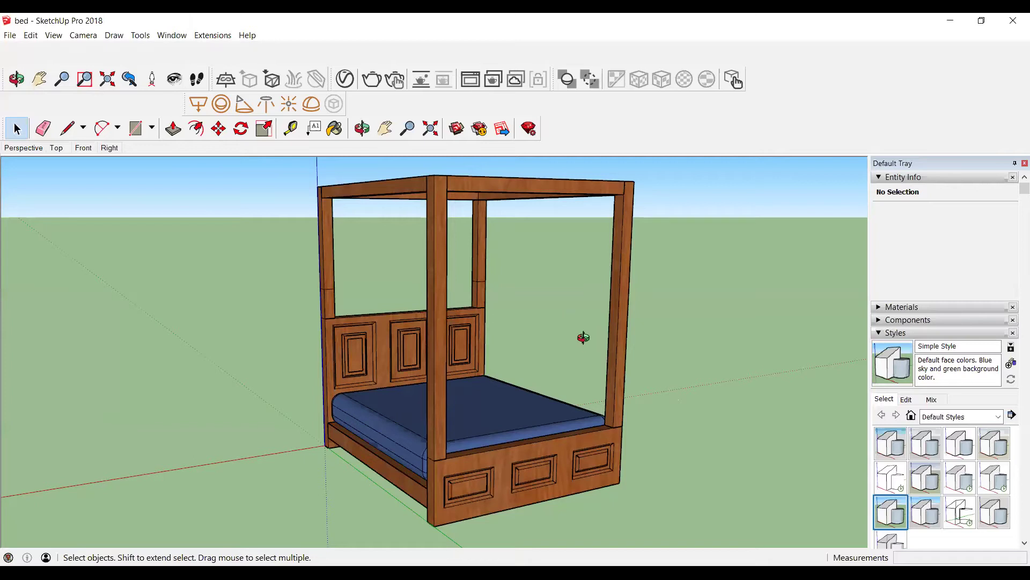
- Inspect the wooden four-poster bed with the blue mattress and panelled headboard from another angle
middle_click_drag(660, 345, 612, 324)
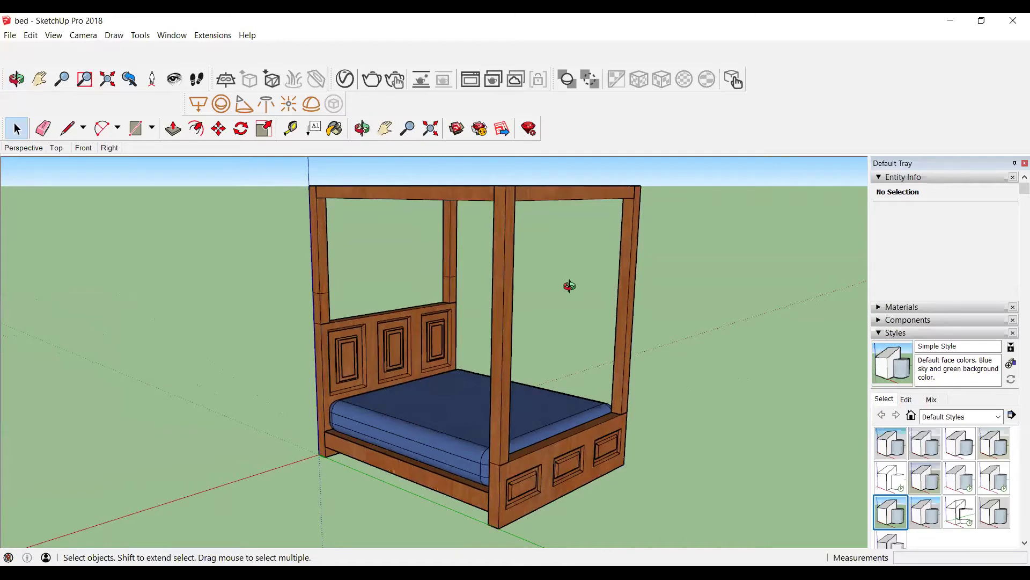
middle_click_drag(499, 312, 481, 305)
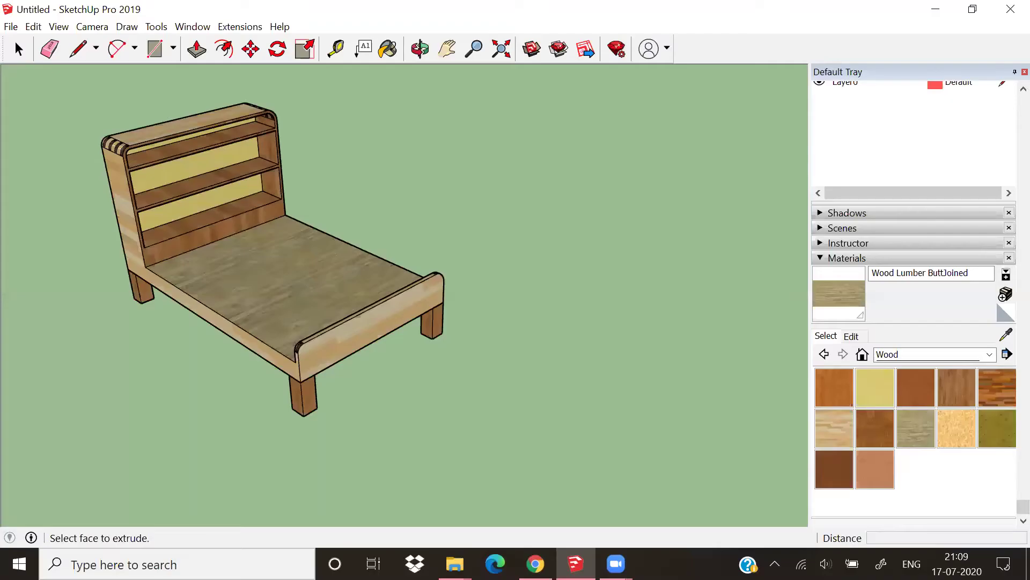
- Examine the bed with the bookshelf headboard from above, from the foot end and from the side
mouse_move(64, 236)
middle_mouse_down()
mouse_move(143, 287)
mouse_move(136, 300)
middle_mouse_up()
middle_click_drag(231, 269, 235, 271)
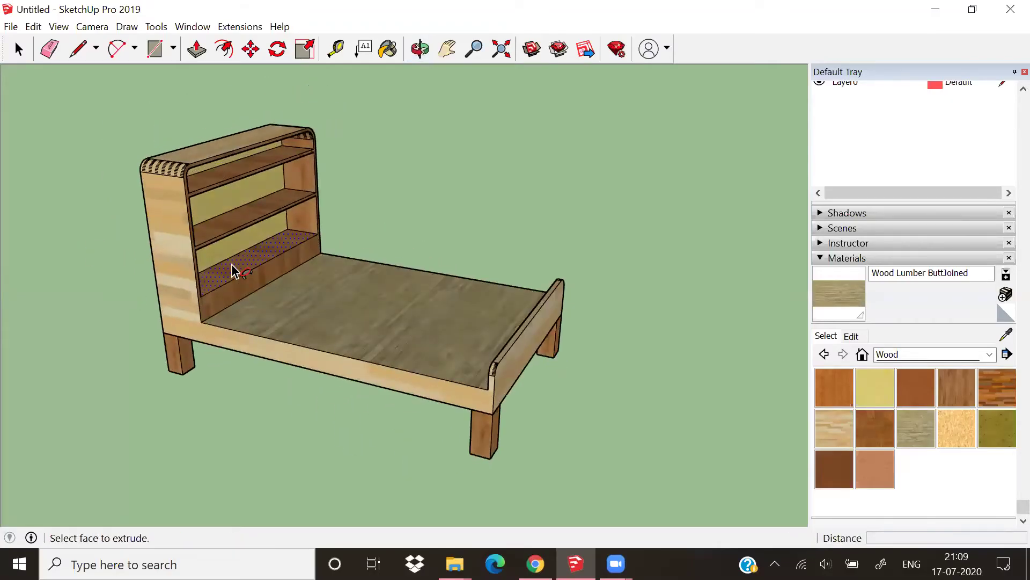
key("space")
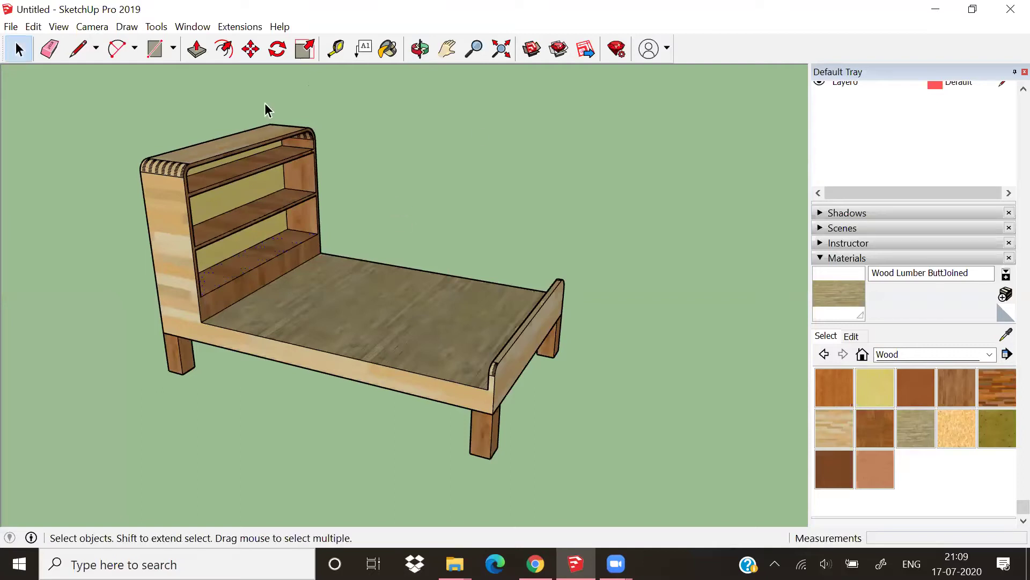
scroll(516, 144, "up", 2)
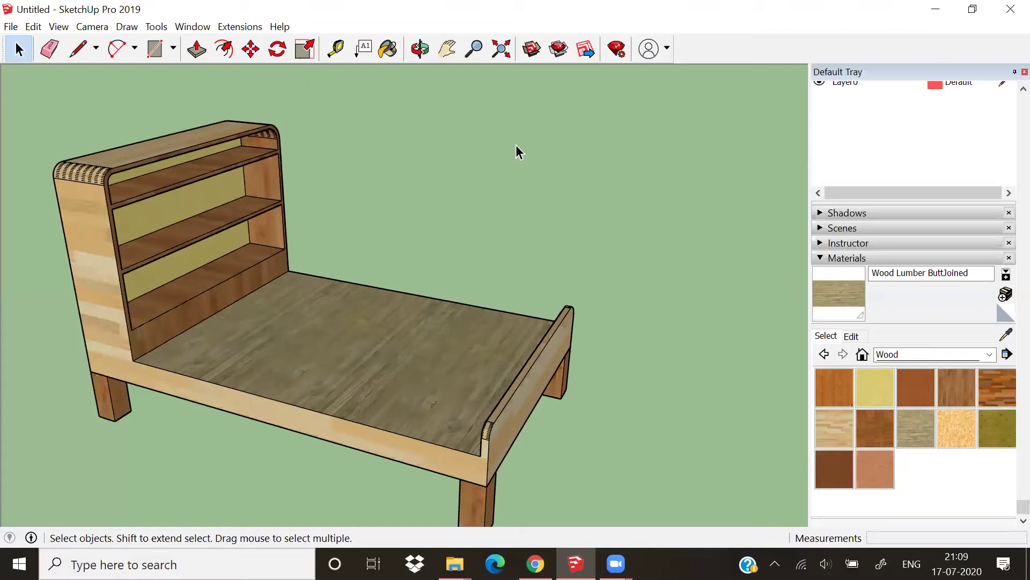
key("o")
left_click_drag(161, 209, 92, 209)
key("space")
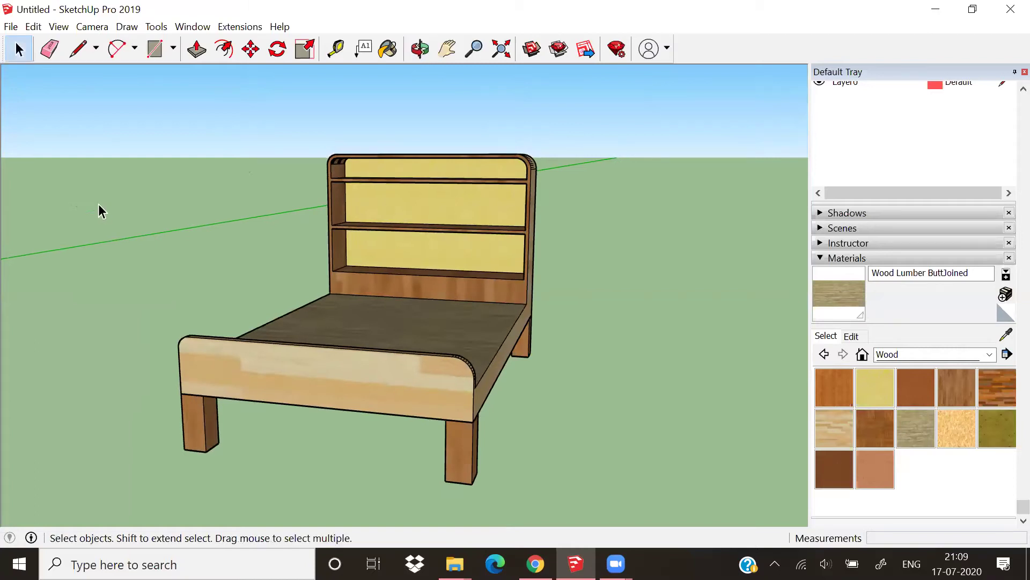
key("o")
left_click_drag(213, 264, 460, 248)
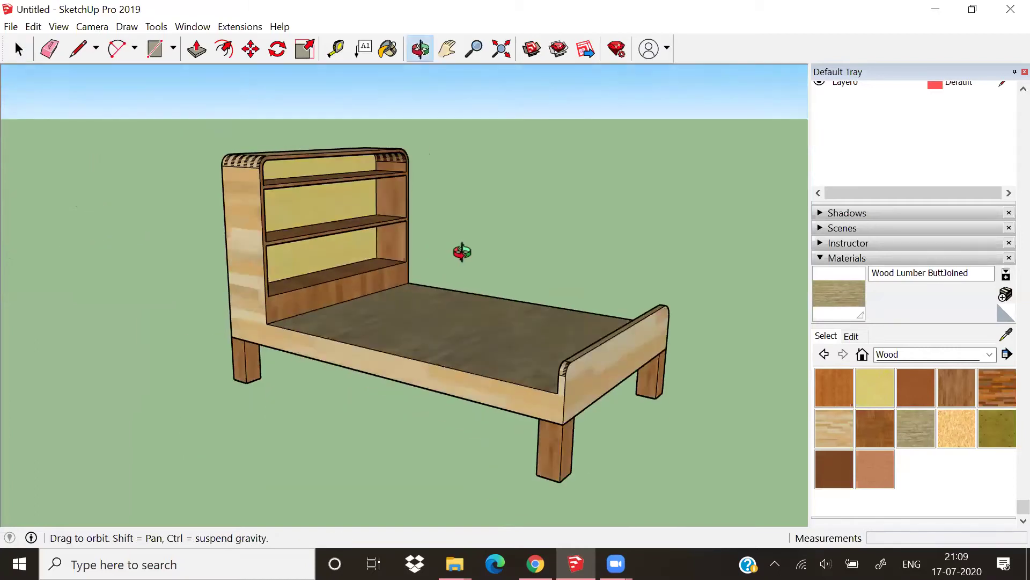
key("space")
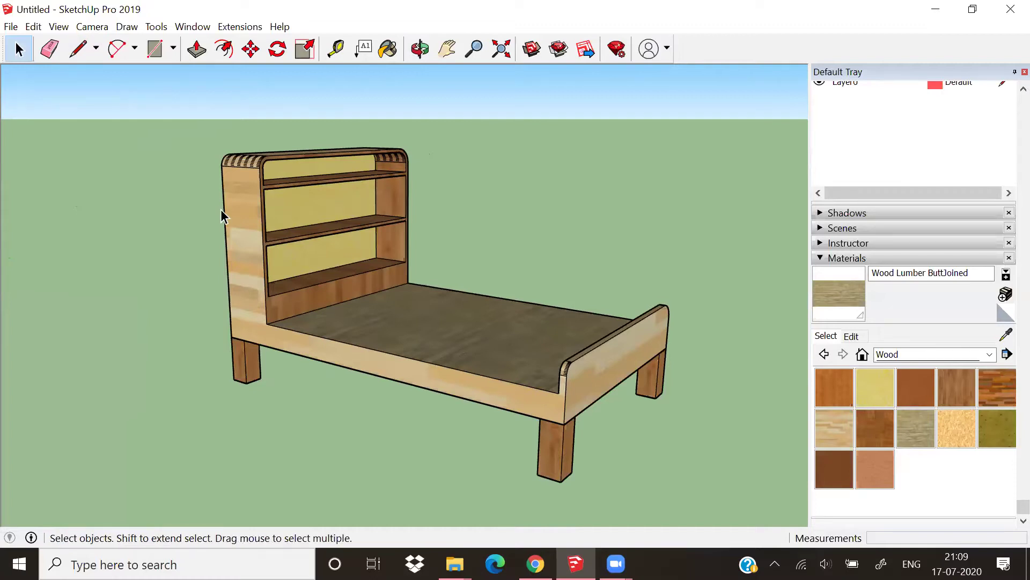
- Inspect the rounded upper corner and shelves of the bookshelf headboard up close
middle_click_drag(177, 212, 227, 151)
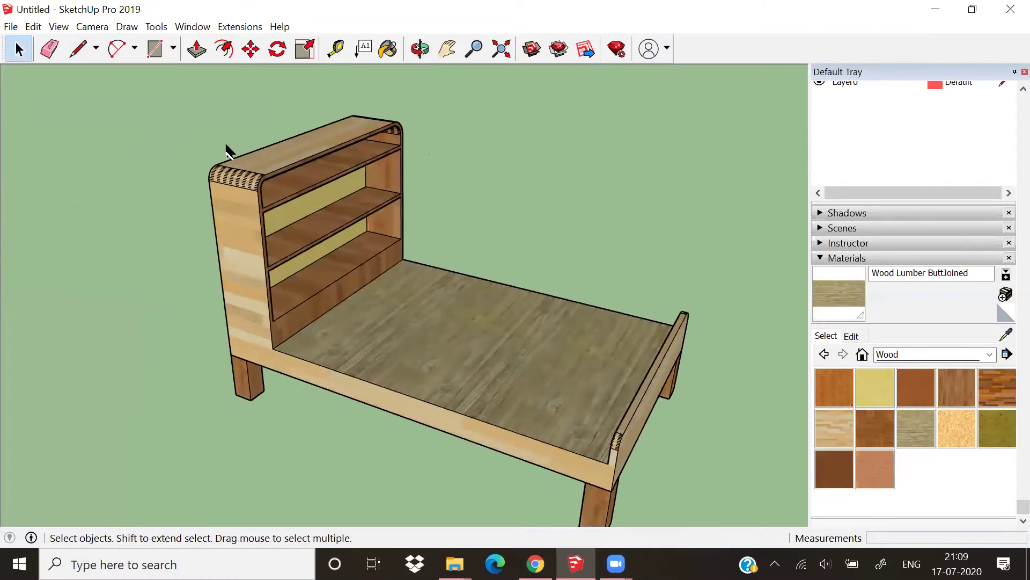
scroll(174, 181, "up", 2)
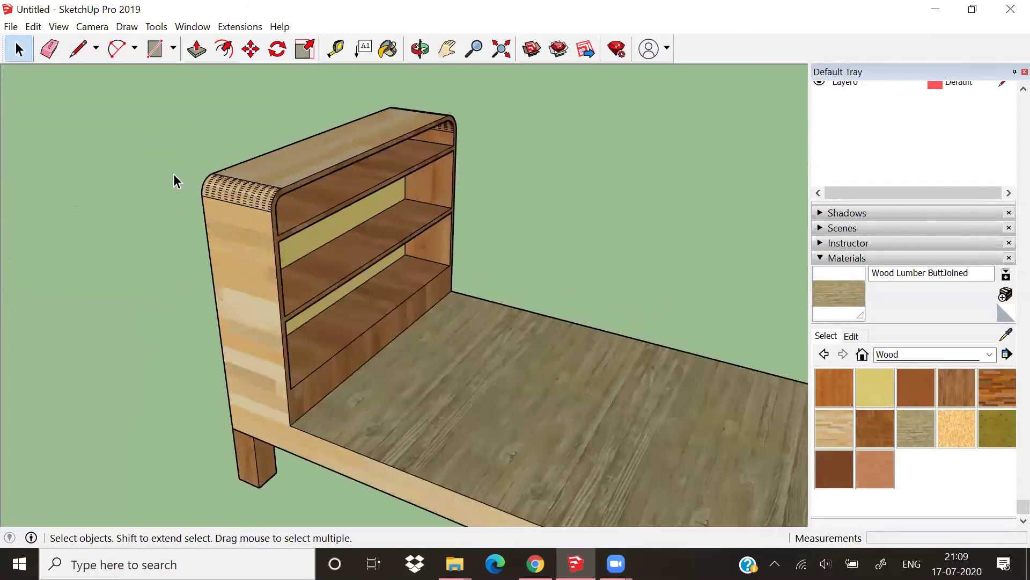
scroll(244, 196, "up", 3)
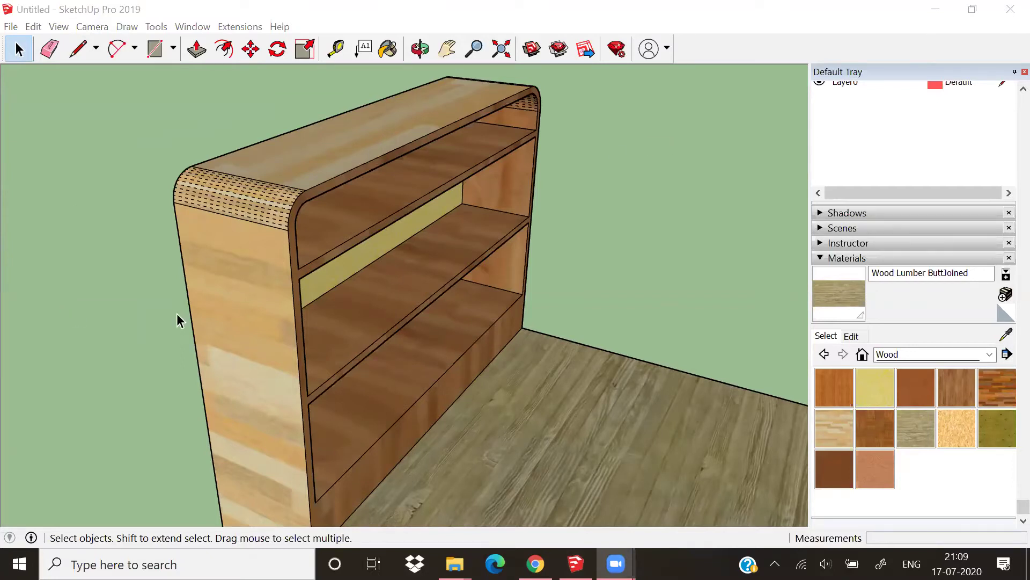
- View the bookshelf headboard and its three shelves from the front corner of the bed
middle_click_drag(178, 319, 260, 322)
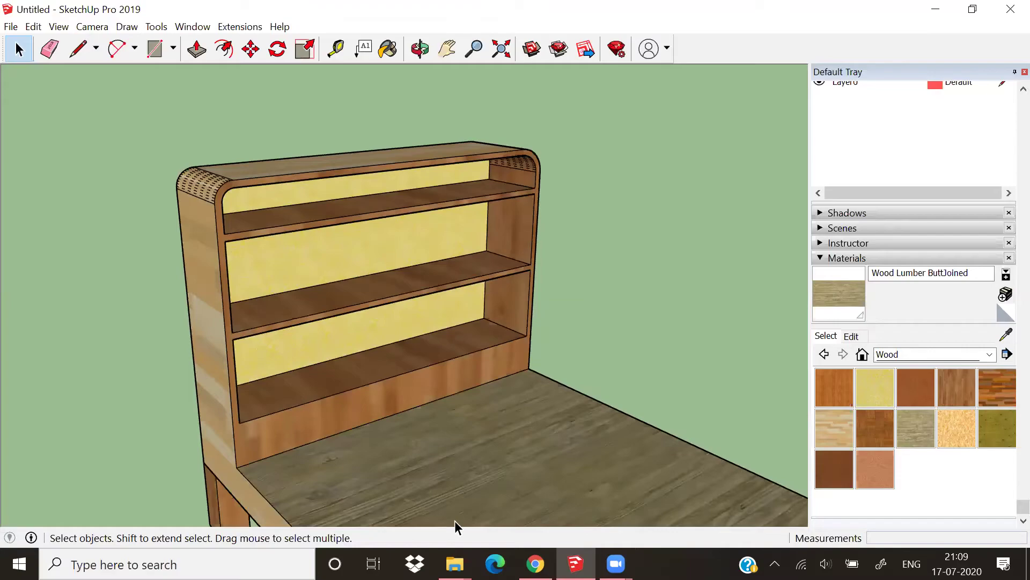
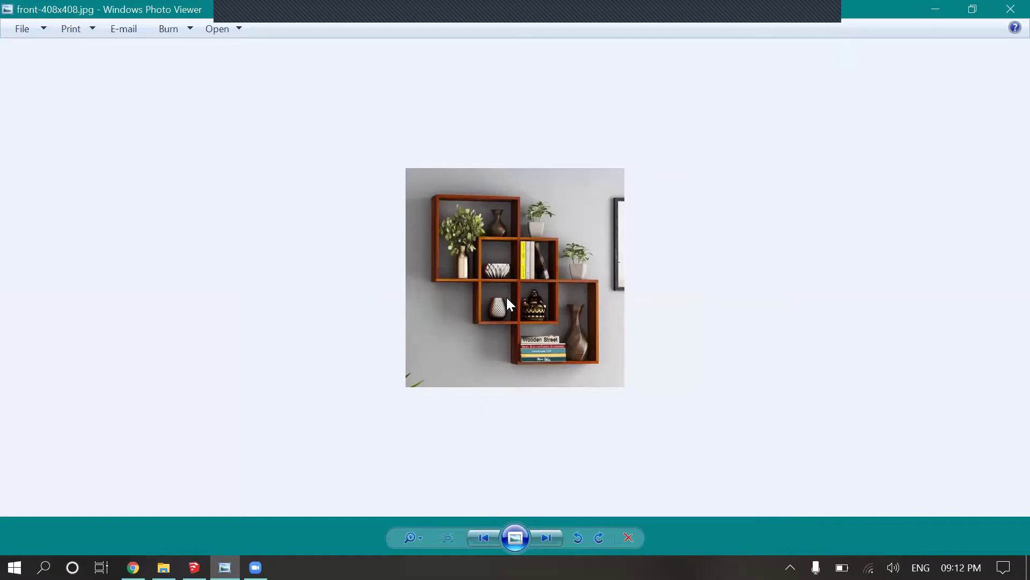
- Switch from the shelf photo to SketchUp and examine the panelled wooden bed from its foot corner
left_click(195, 567)
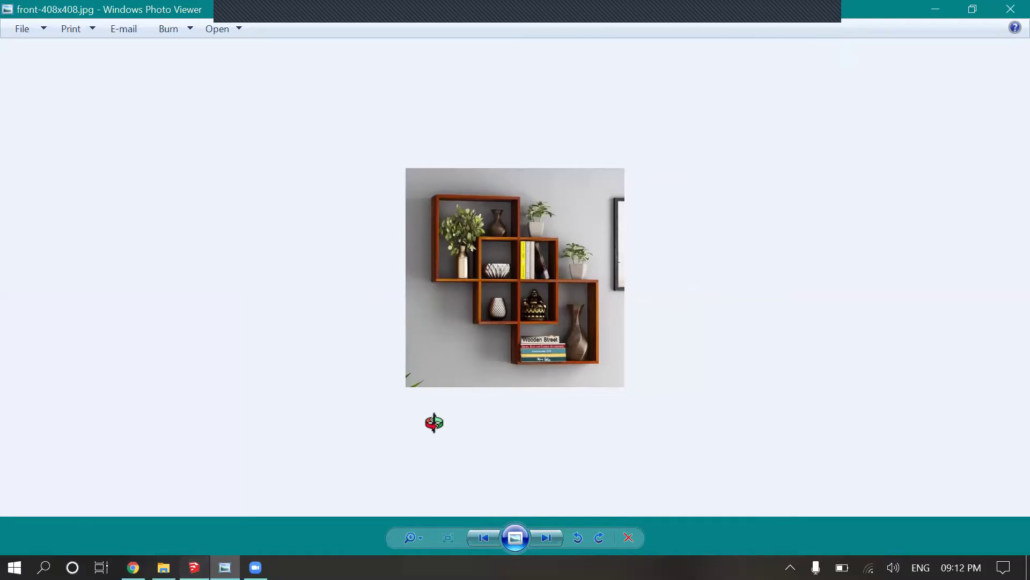
scroll(316, 352, "down", 4)
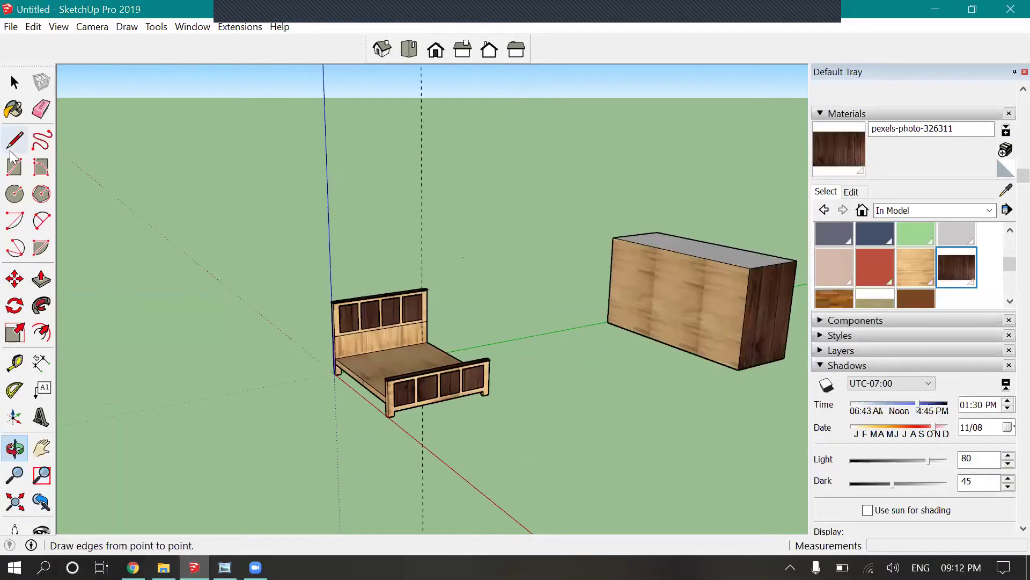
key("space")
scroll(435, 271, "up", 5)
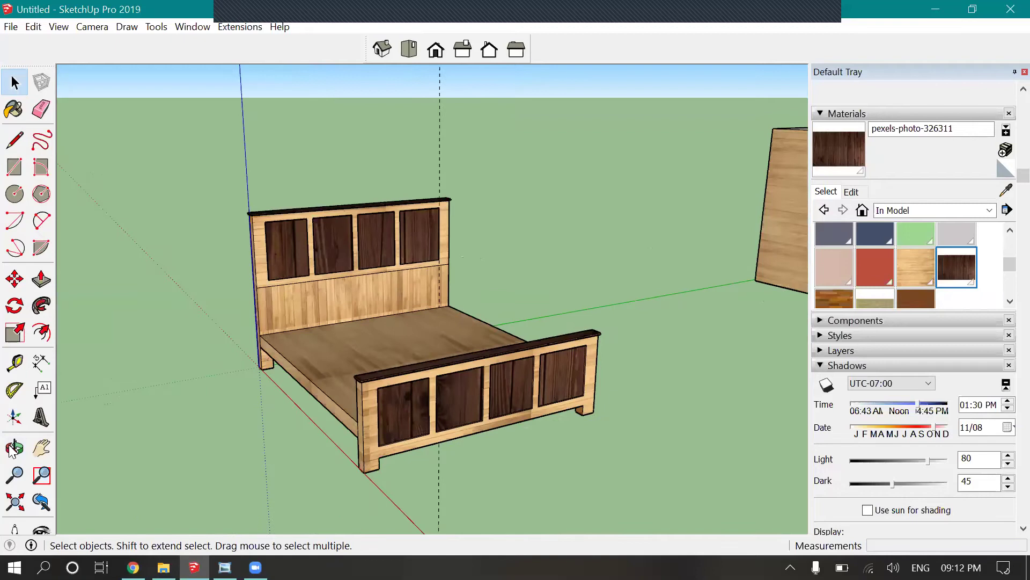
left_click(12, 450)
left_click_drag(390, 432, 490, 442)
scroll(465, 273, "up", 3)
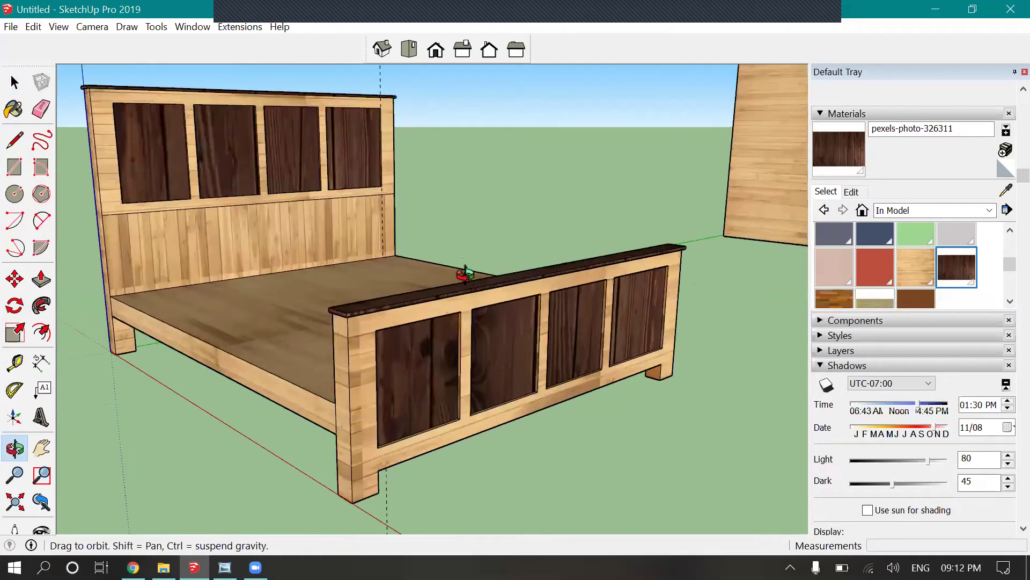
- Examine the panelled bed's platform from above and its footboard from the opposite side
scroll(465, 274, "down", 3)
left_click_drag(327, 326, 343, 344)
scroll(344, 343, "up", 3)
left_click_drag(402, 322, 459, 376)
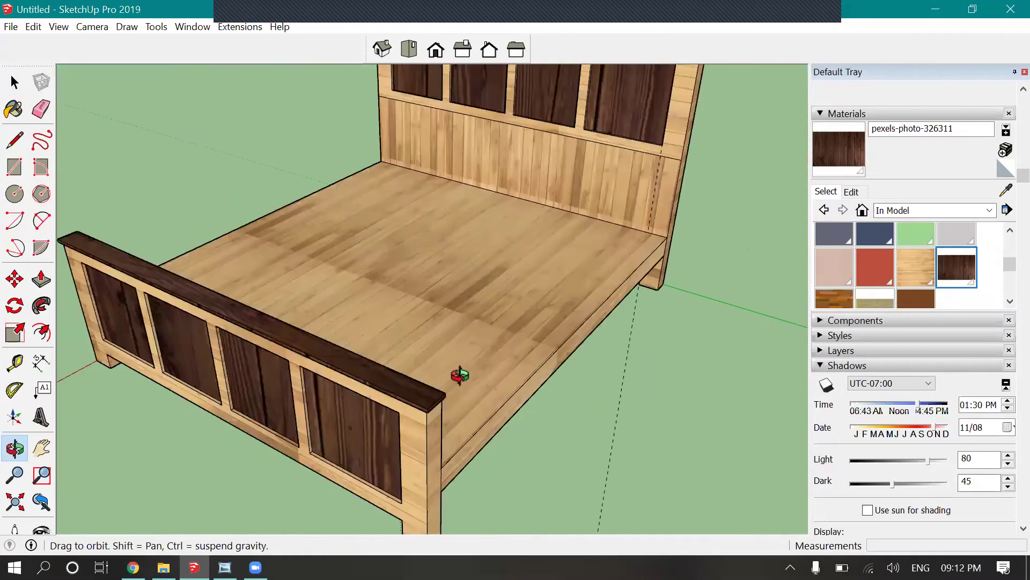
scroll(460, 375, "down", 3)
left_click_drag(524, 230, 506, 249)
scroll(609, 249, "up", 2)
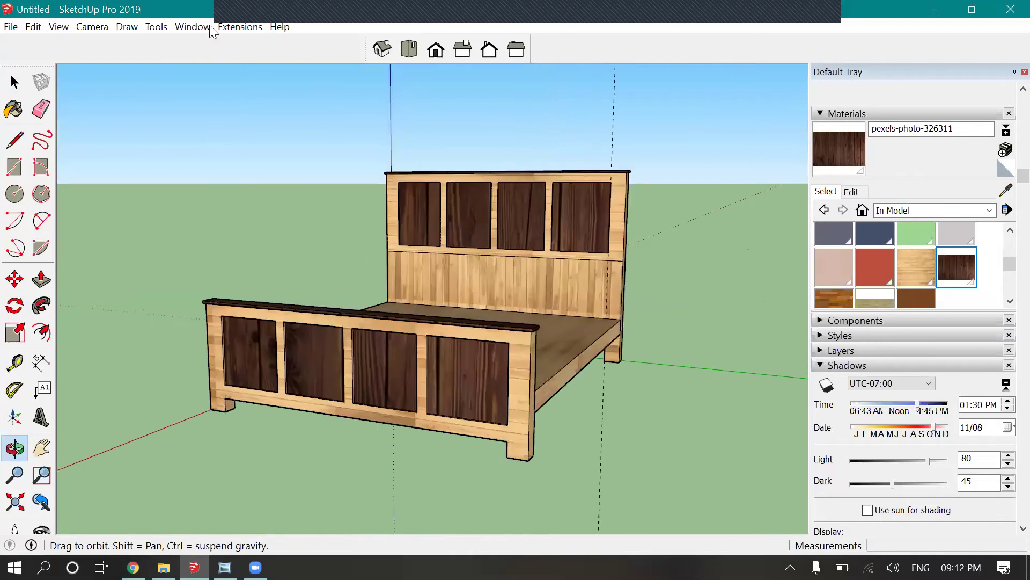
- Start the Enscape real-time rendering of the bed model
left_click(240, 27)
mouse_move(255, 42)
left_click(356, 47)
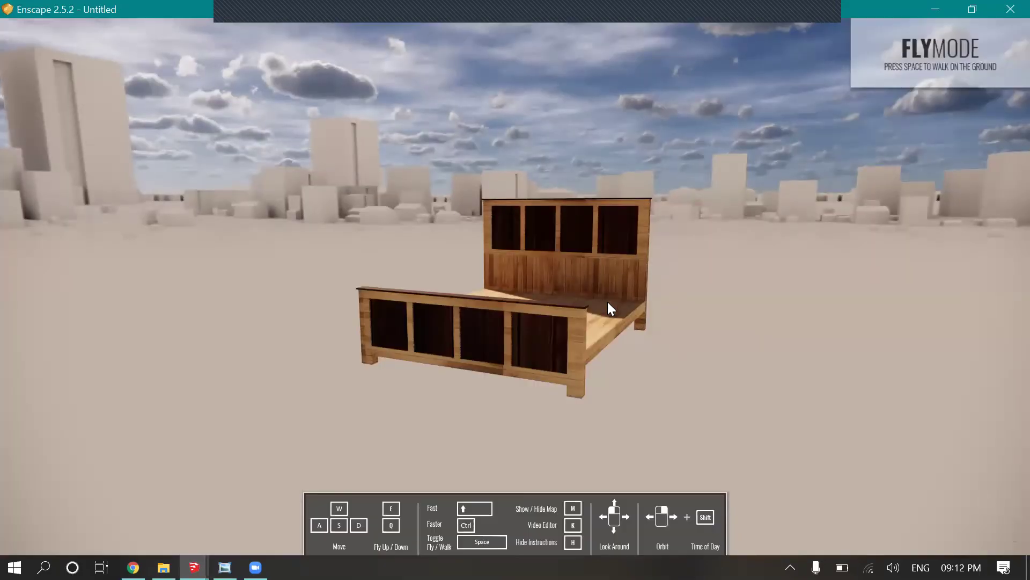
- Fly in to the rendered headboard and back out, and view the bed from above its foot corner
key("w")
key("s")
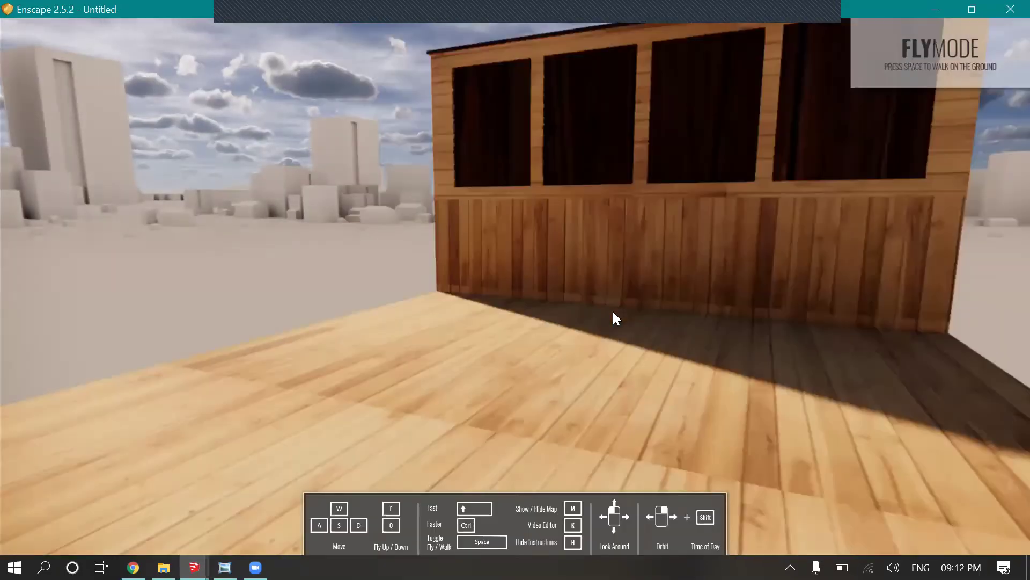
key("s")
key("w")
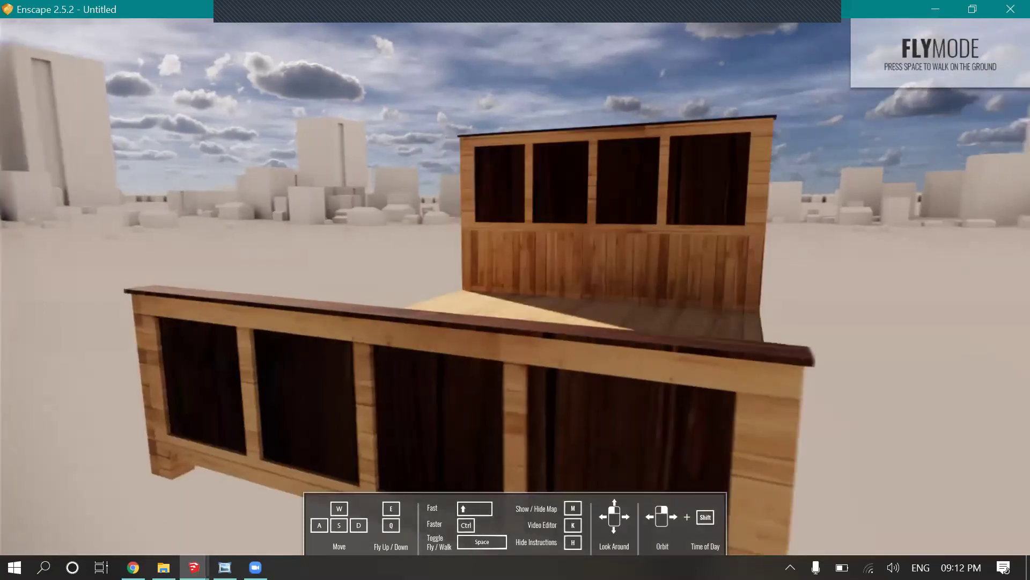
key("s")
right_click_drag(561, 295, 672, 417)
key("w")
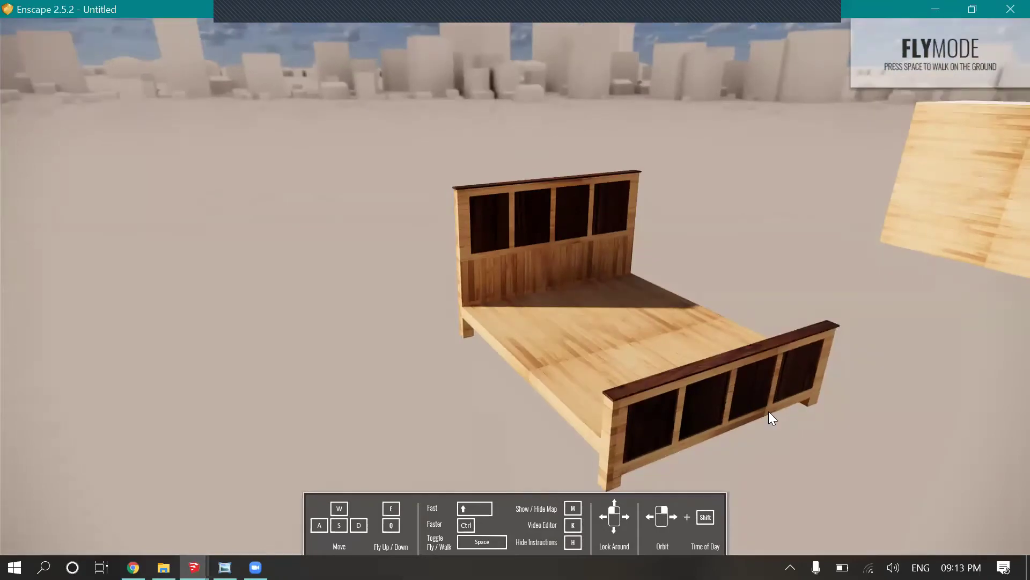
- Inspect the rendered bed from farther away, from a raised angle and from a lower angle at the foot corner
key("w")
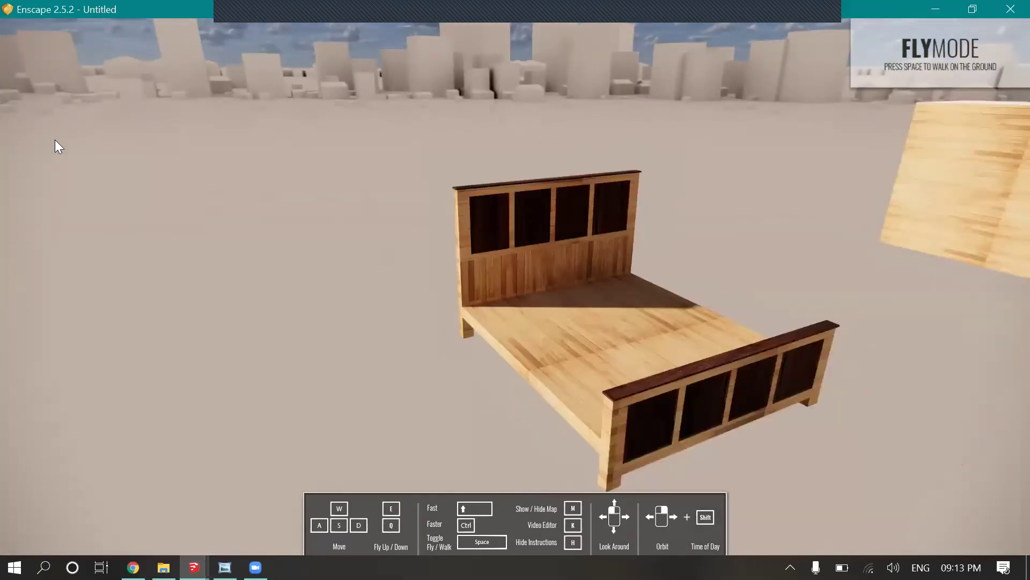
key("w")
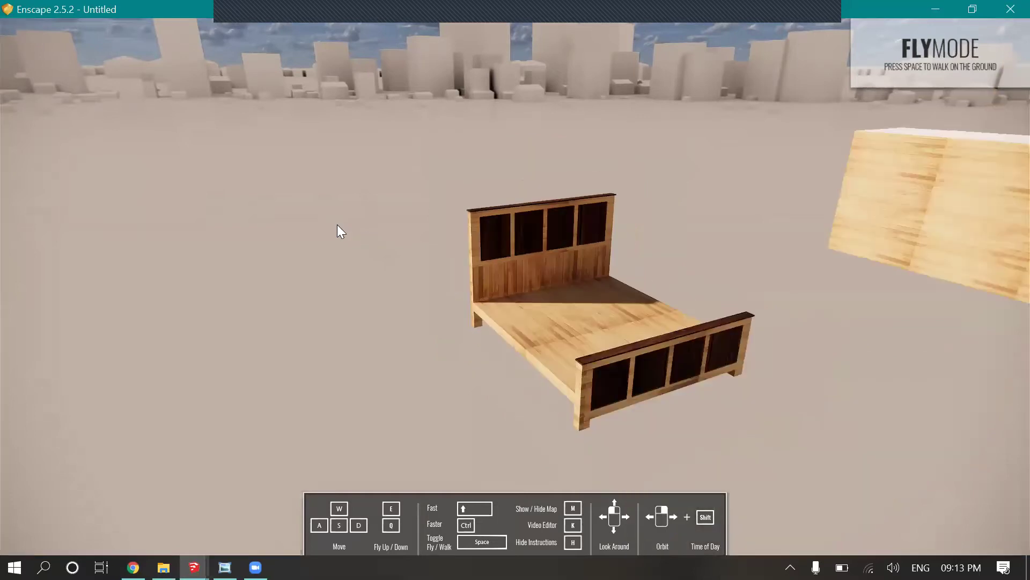
key("w")
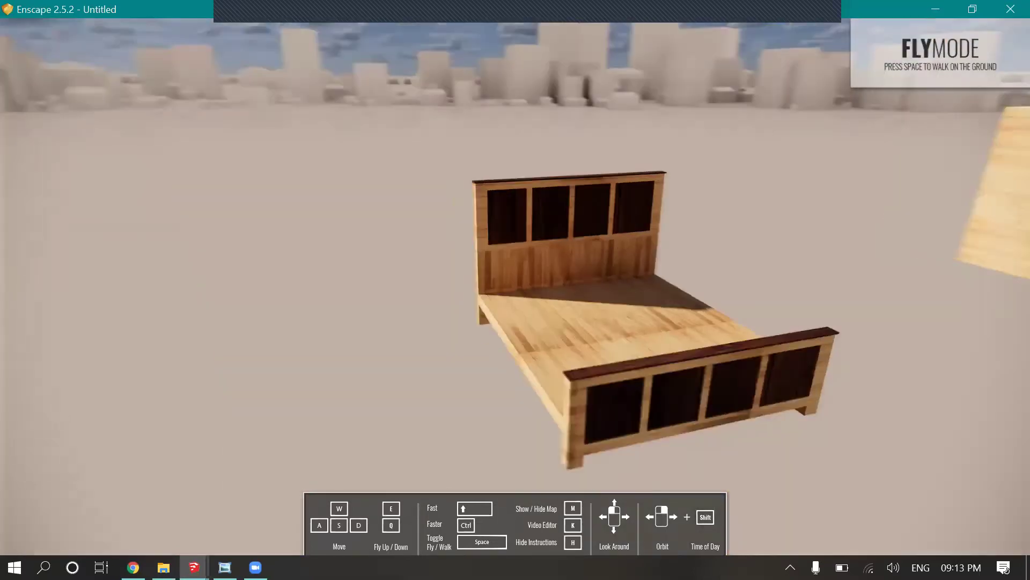
right_click_drag(598, 363, 541, 349)
scroll(541, 343, "up", 3)
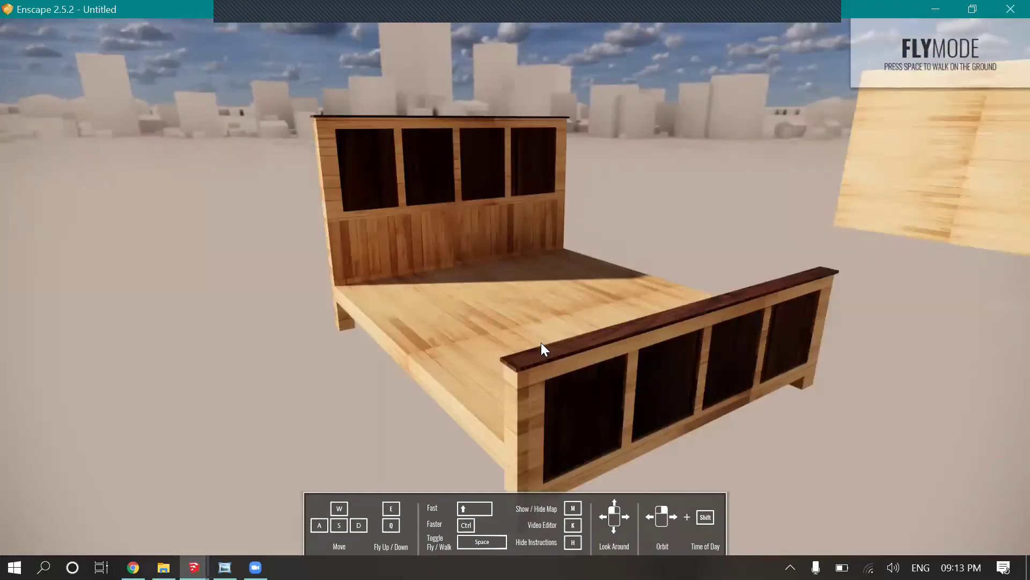
scroll(541, 342, "up", 3)
scroll(541, 343, "down", 3)
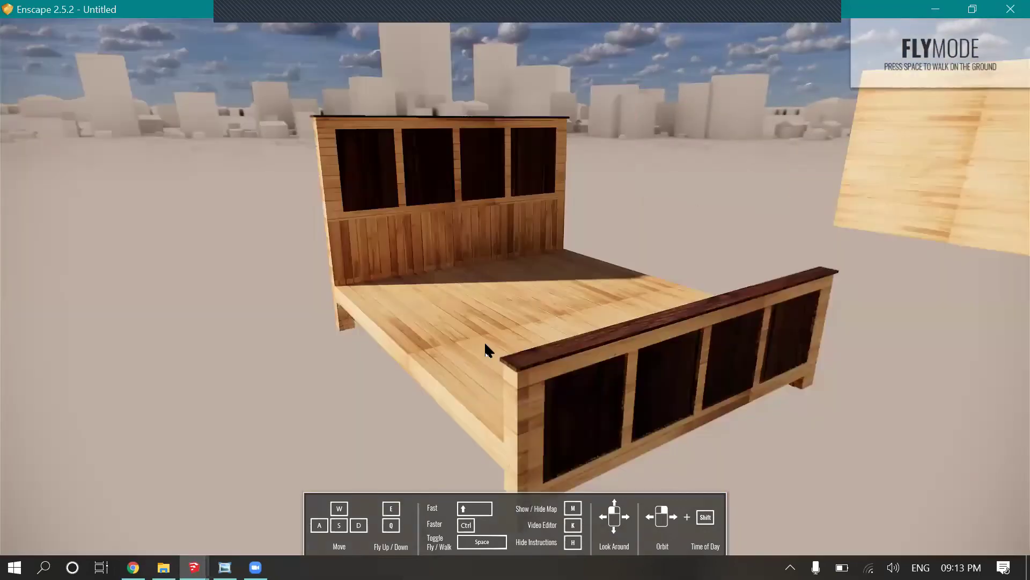
scroll(486, 346, "down", 3)
scroll(594, 303, "up", 3)
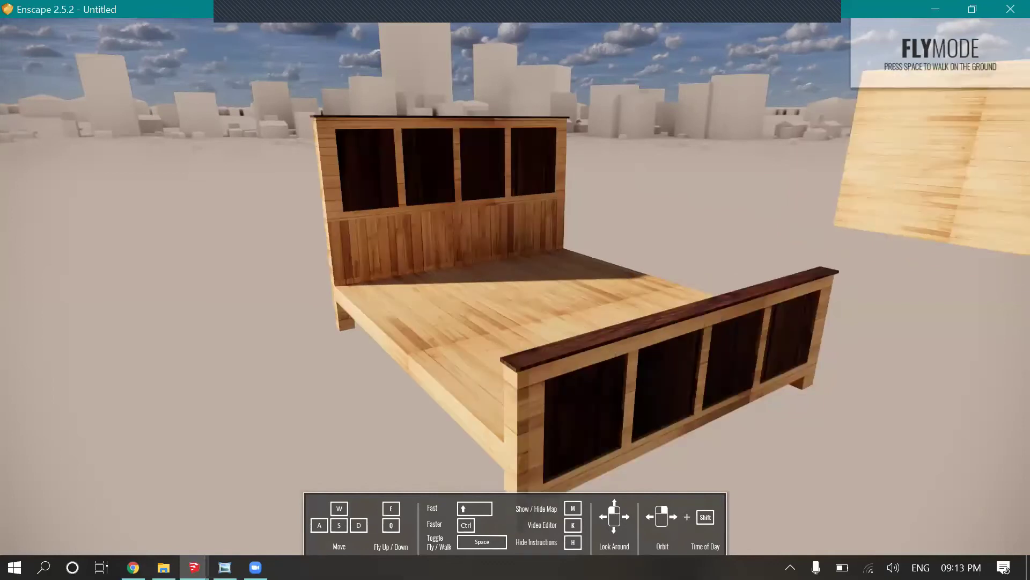
scroll(349, 417, "down", 3)
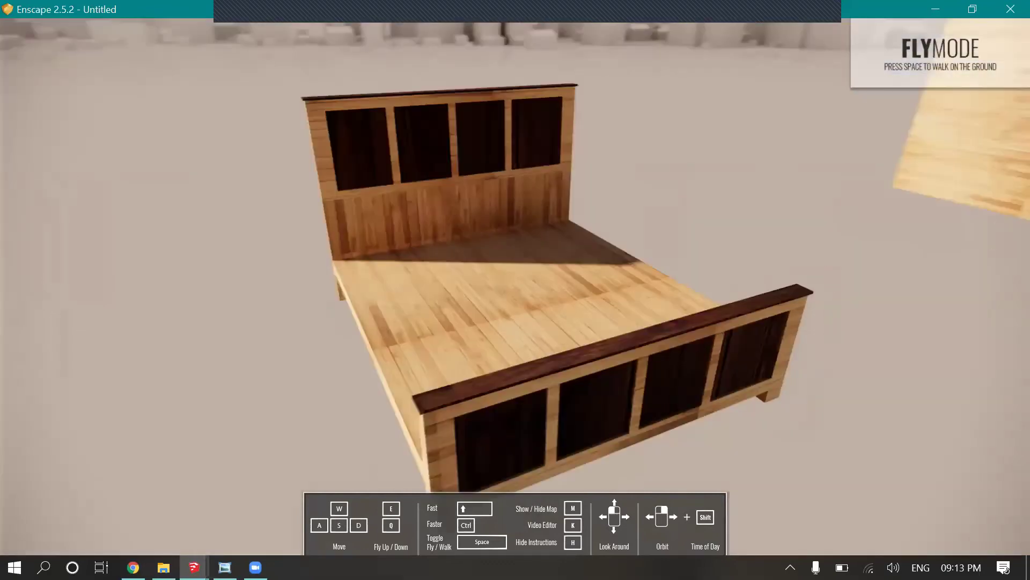
scroll(349, 416, "up", 3)
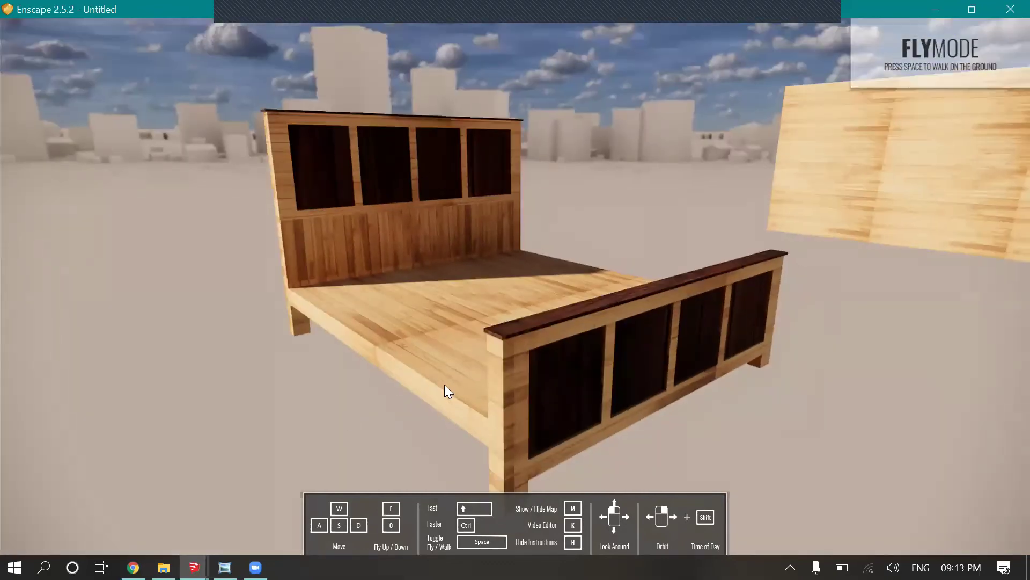
- Inspect the rendered footboard's dark top rail up close and the bed from its opposite side
scroll(444, 384, "up", 3)
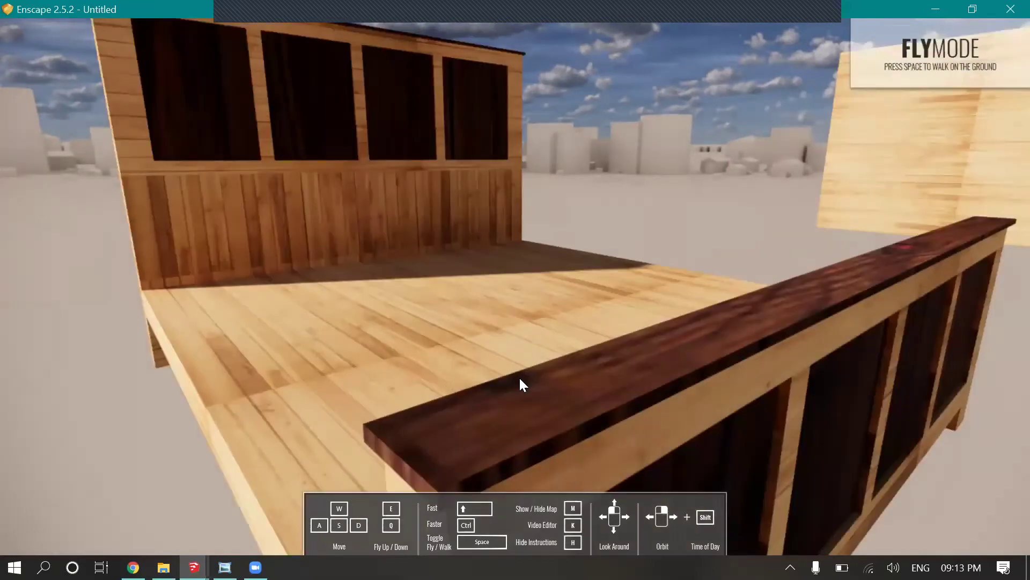
scroll(521, 380, "down", 3)
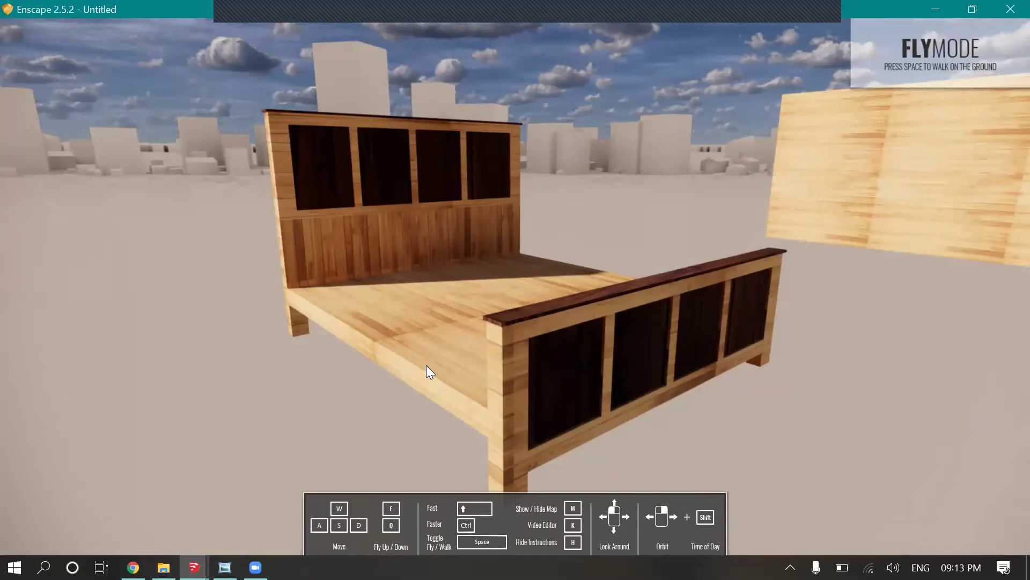
right_click_drag(644, 215, 500, 299)
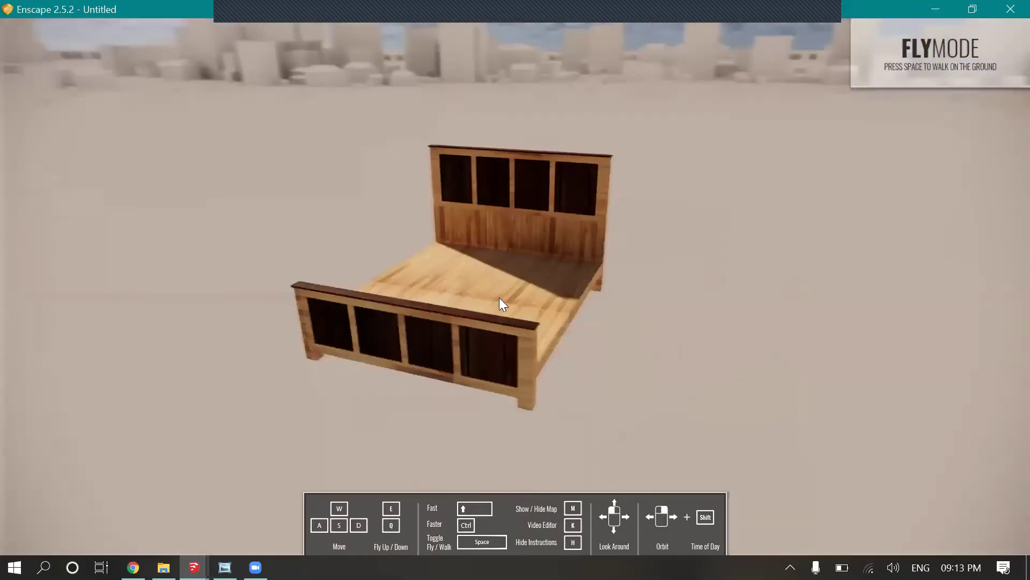
scroll(499, 301, "up", 5)
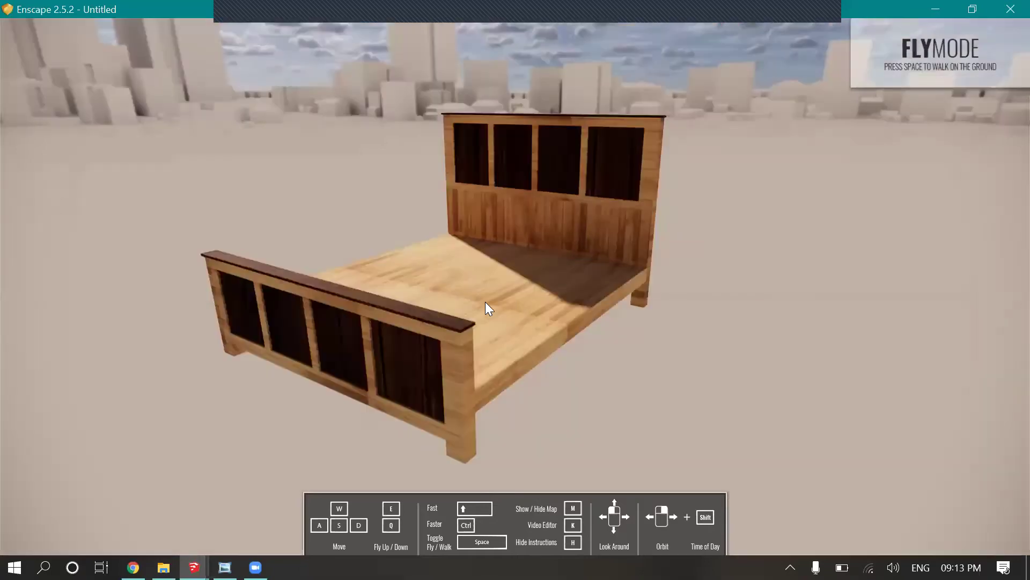
right_click_drag(368, 386, 240, 191)
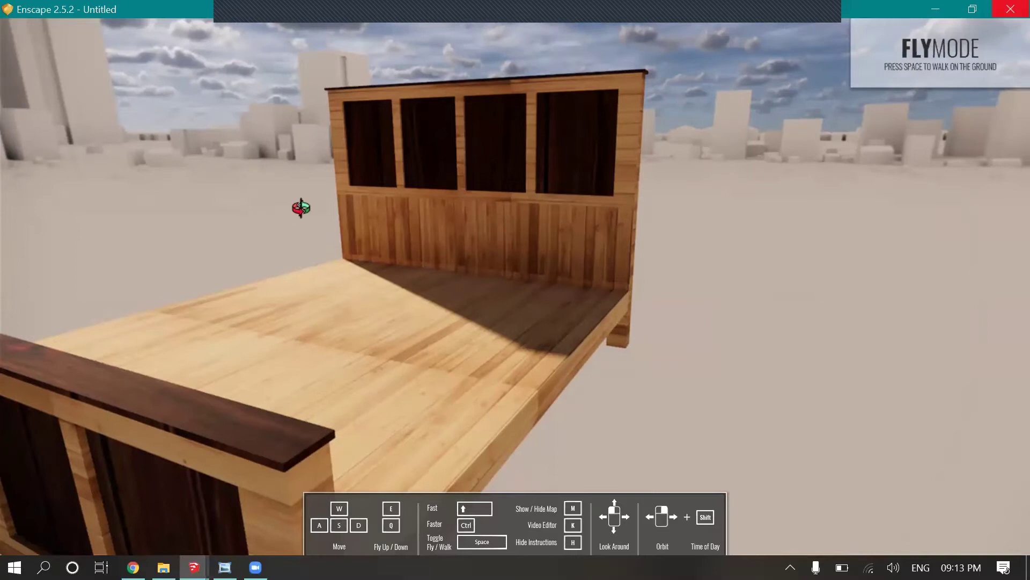
- Switch back to SketchUp and delete all the objects in the model
key("alt+Tab")
left_click_drag(333, 354, 408, 177)
left_click_drag(515, 91, 692, 246)
left_click(14, 82)
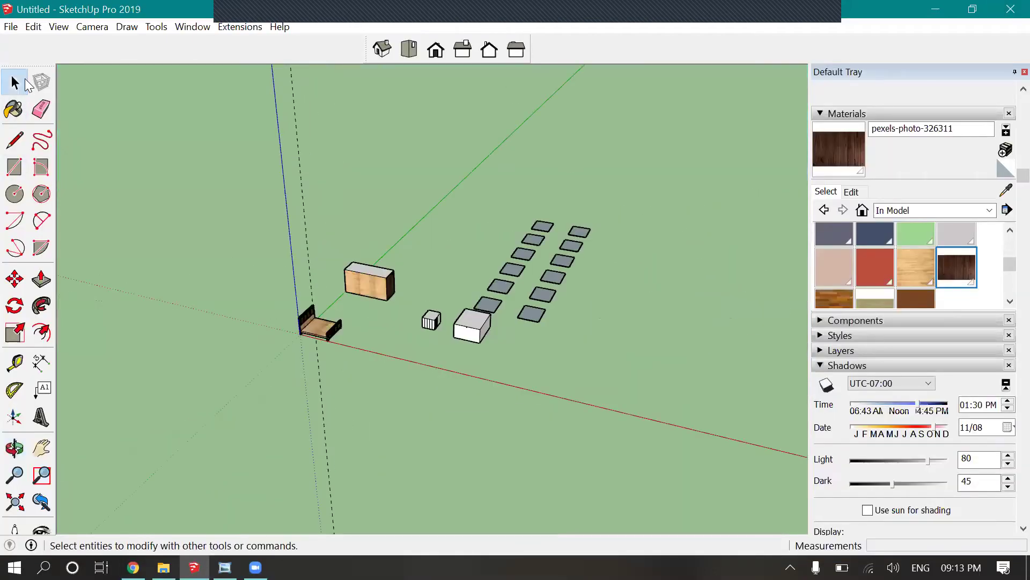
key("ctrl+a")
key("Delete")
scroll(352, 320, "up", 5)
key("l")
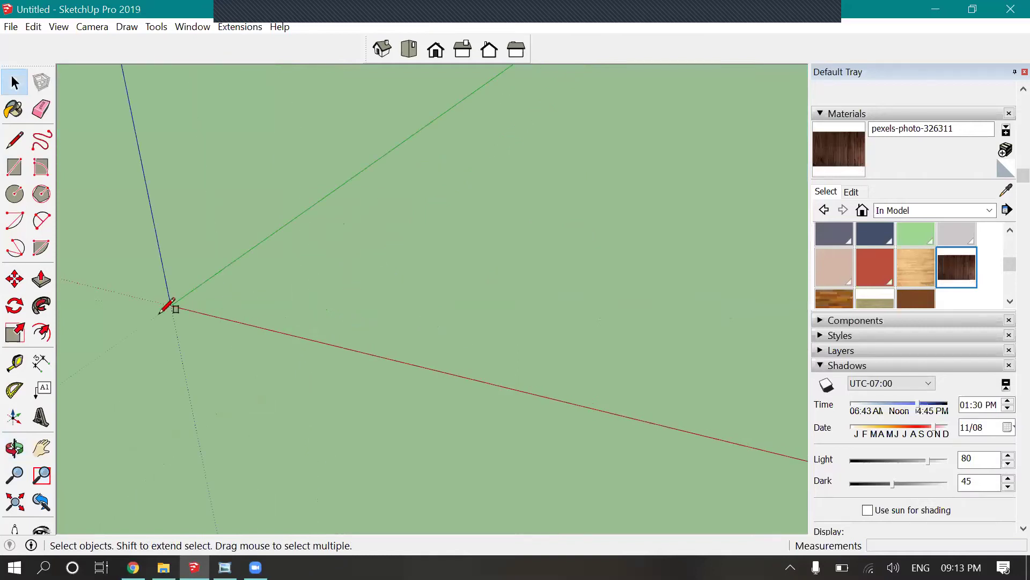
key("r")
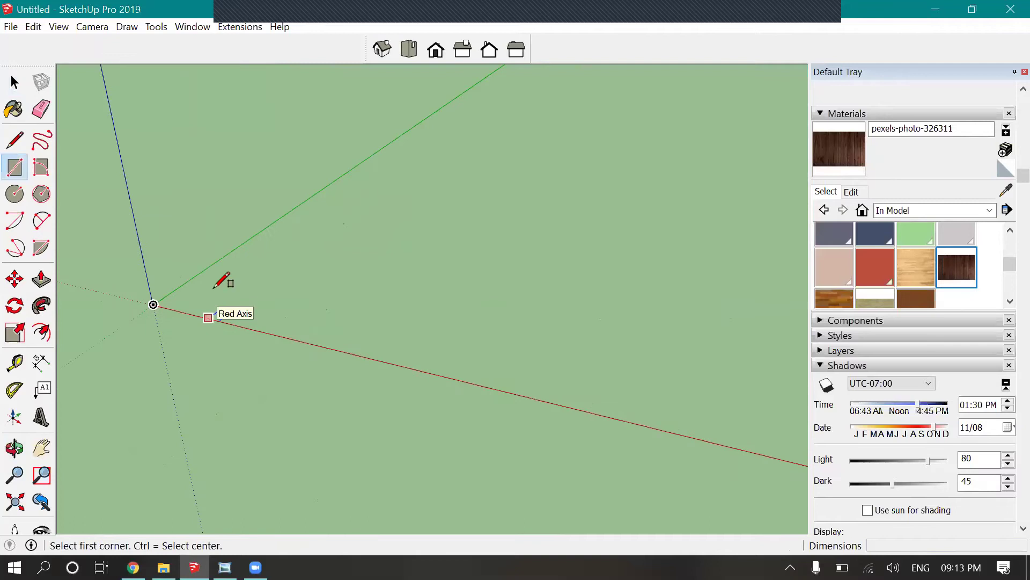
left_click(242, 28)
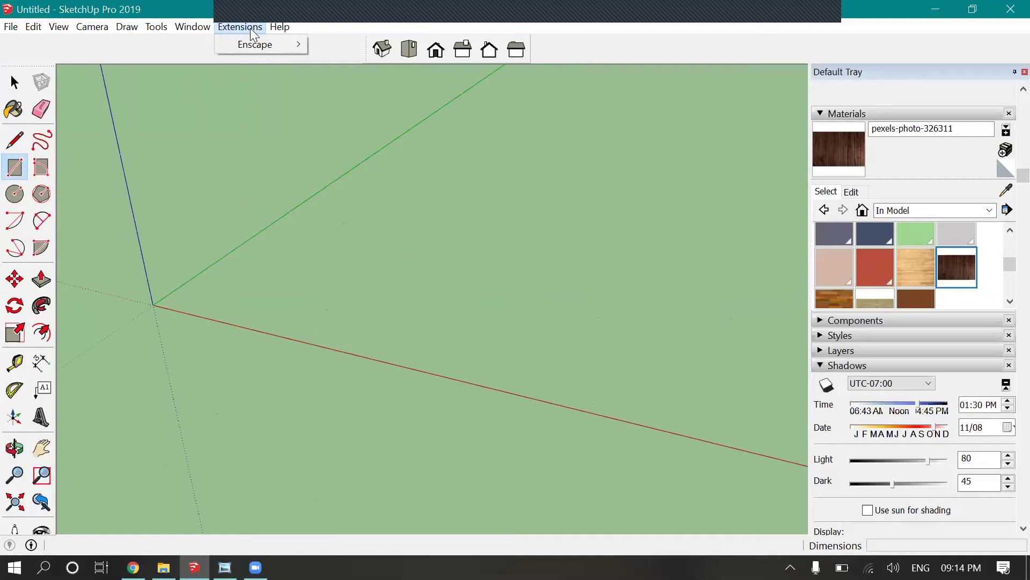
key("Left")
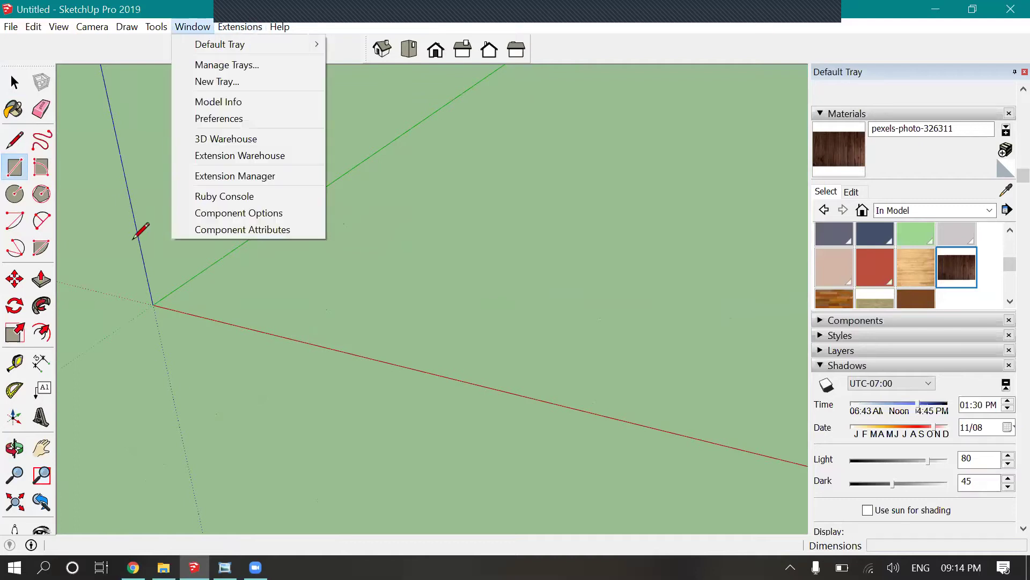
key("Escape")
key("l")
left_click(153, 304)
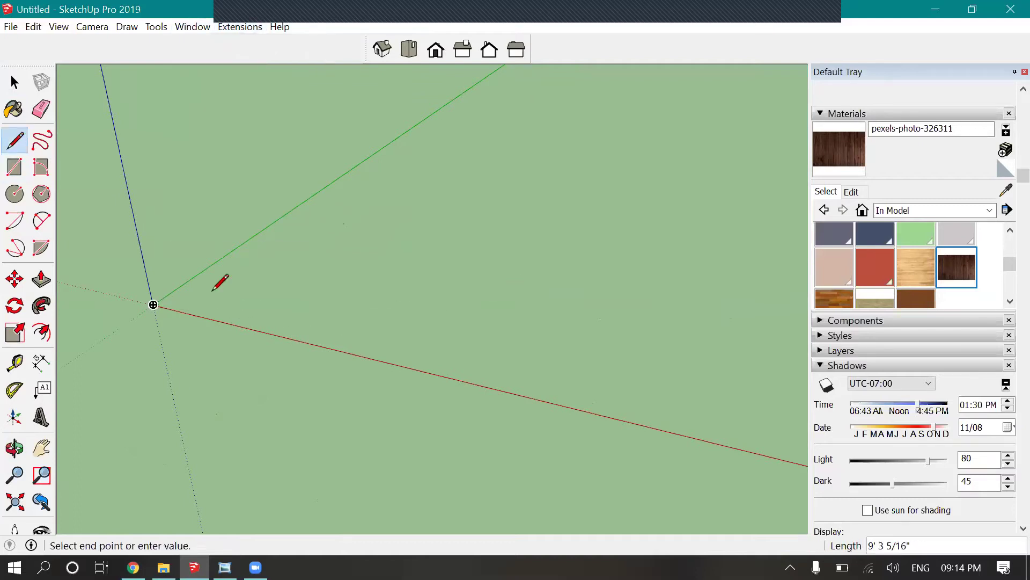
key("Escape")
- Draw a 14' by 12' rectangle on the ground starting at the origin
key("r")
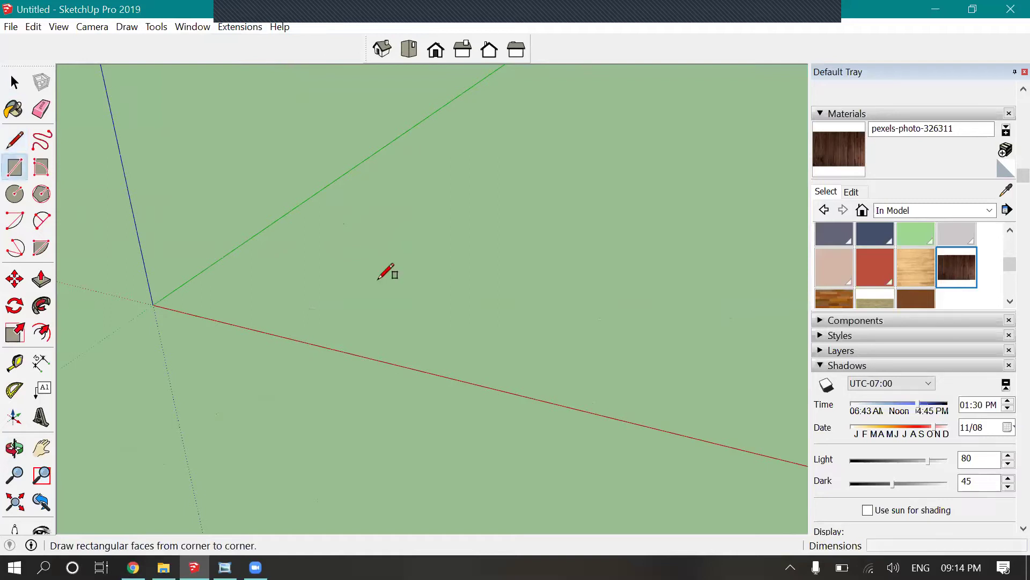
left_click(153, 304)
type("1")
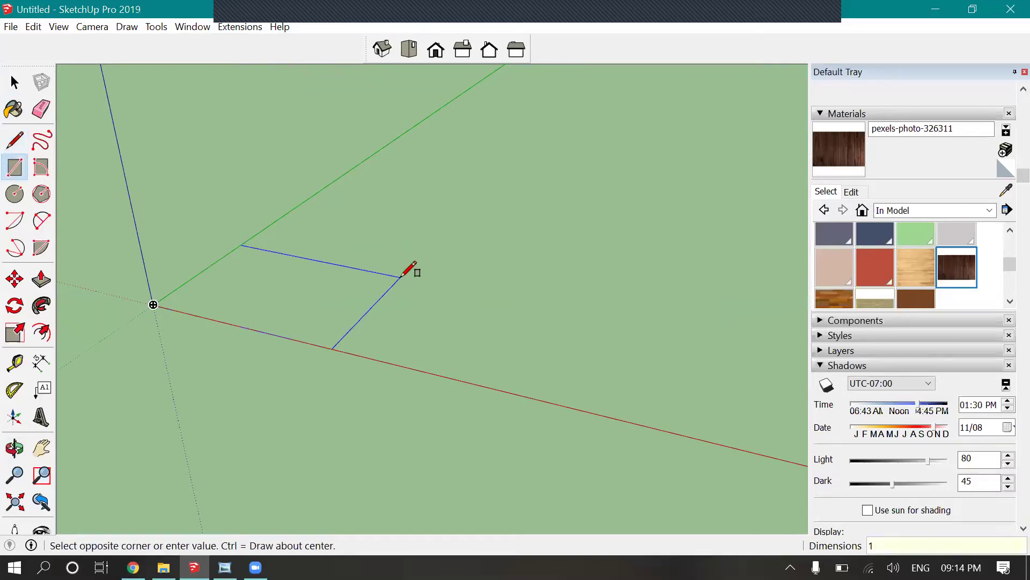
type("4',12")
key("Return")
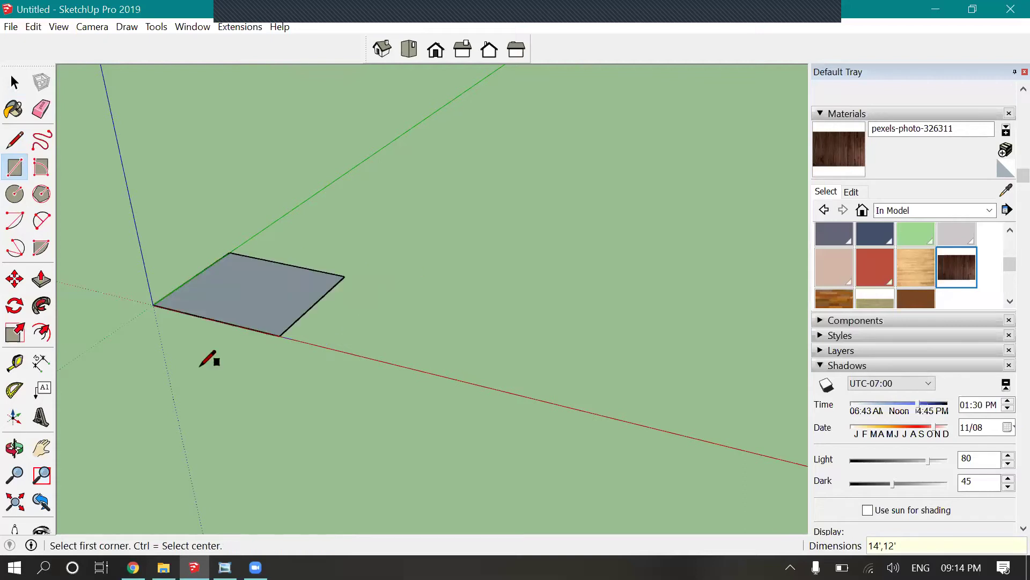
scroll(171, 288, "up", 2)
key("space")
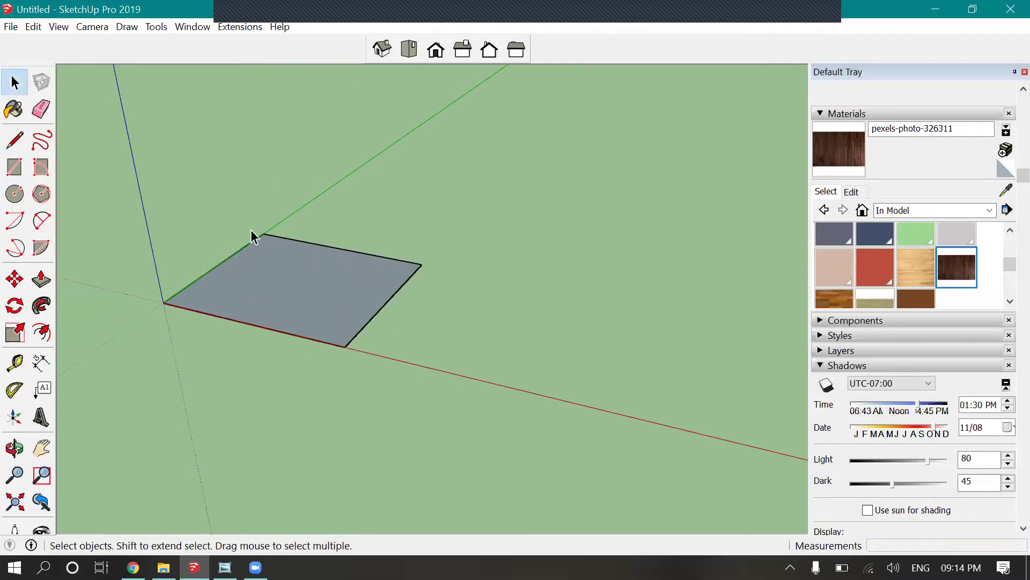
- Offset the base rectangle's outline 5" inward to form a border around the floor
scroll(258, 269, "up", 3)
scroll(495, 456, "down", 1)
scroll(443, 290, "up", 2)
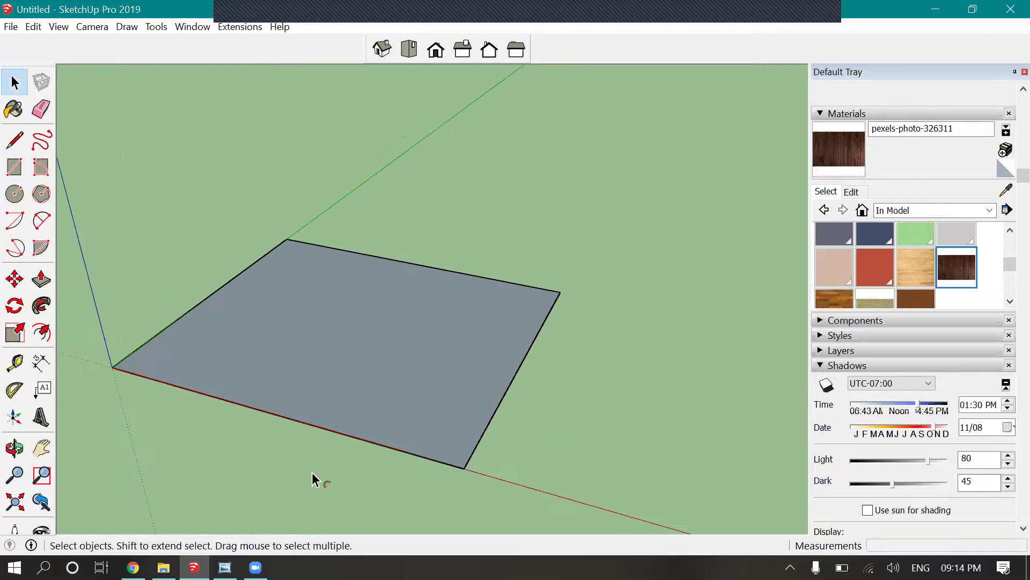
key("f")
left_click(338, 436)
left_click(332, 443)
left_click(337, 436)
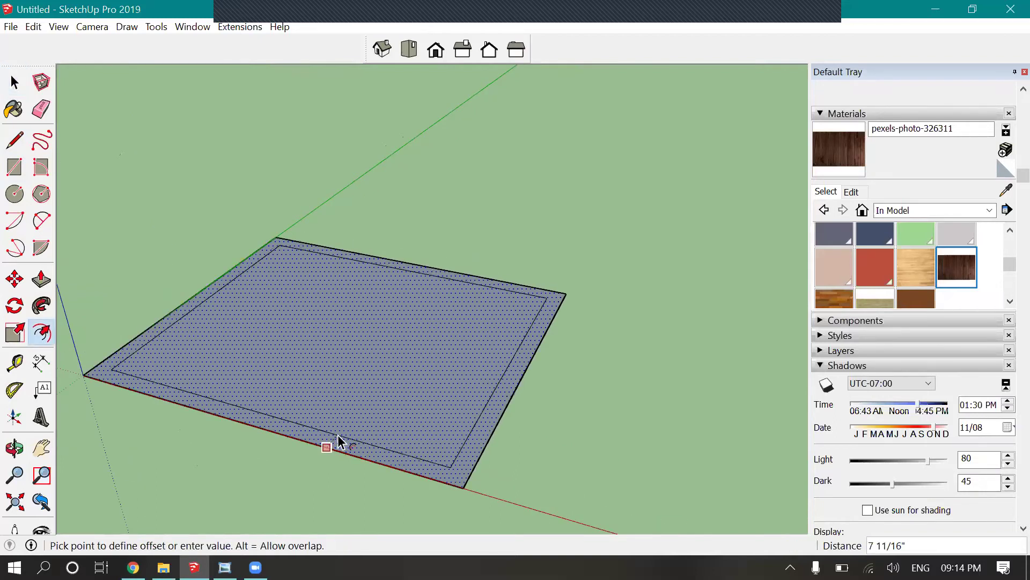
left_click(252, 413)
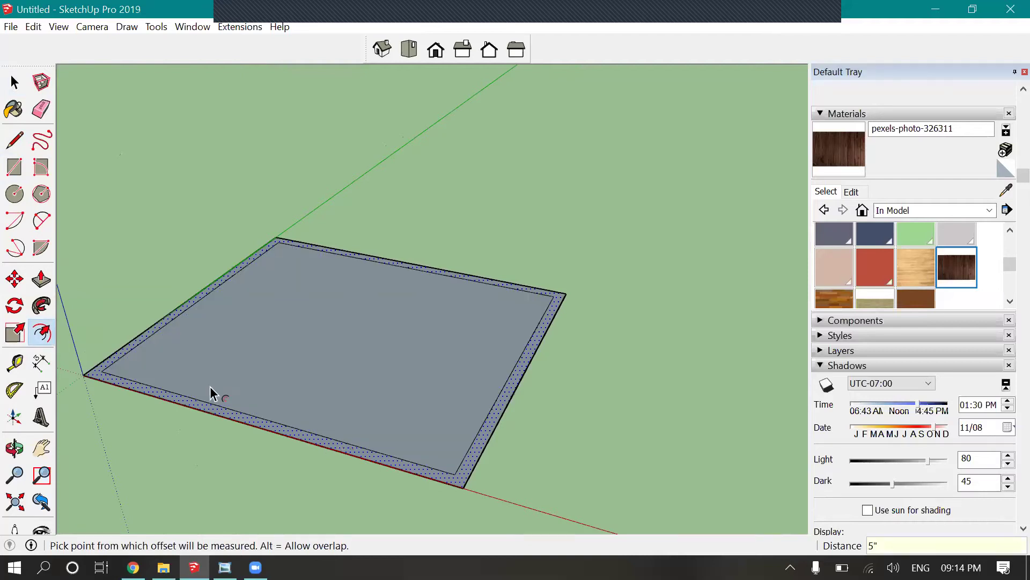
key("space")
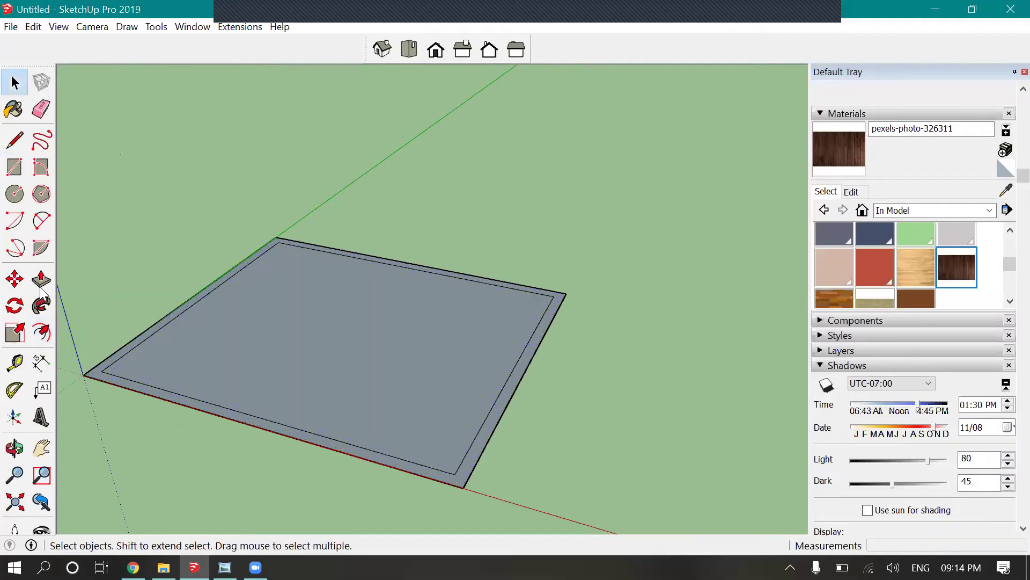
scroll(452, 454, "down", 2)
key("m")
key("p")
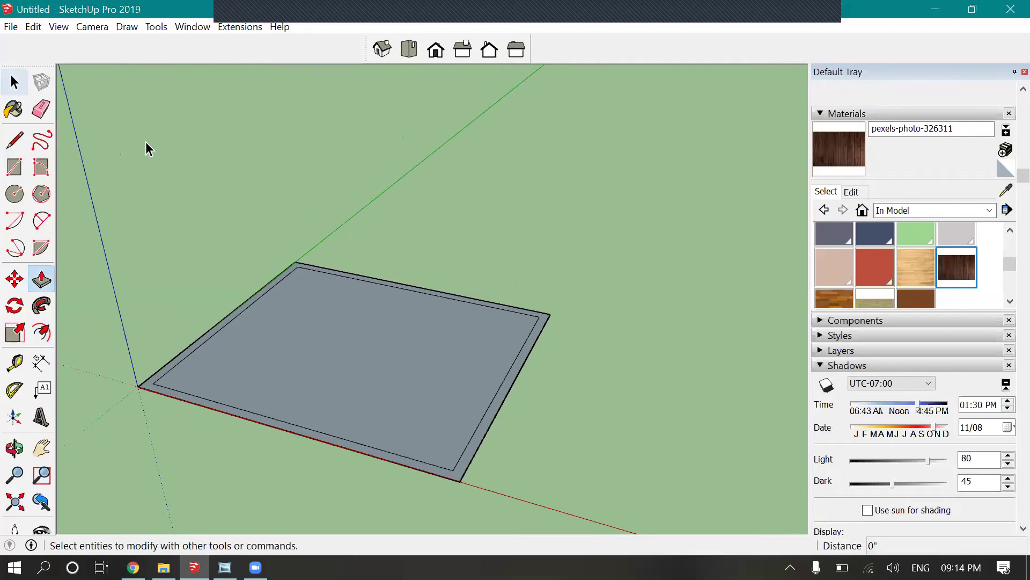
key("space")
- Split the border into two L-shaped halves with short lines across it at the far-left and near-right corners
scroll(347, 253, "up", 2)
scroll(347, 253, "up", 3)
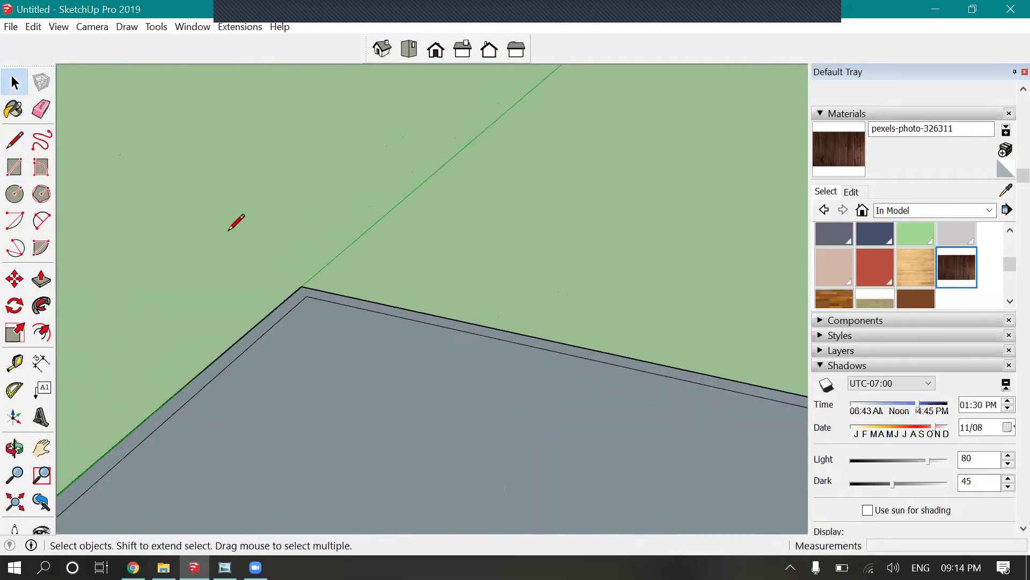
key("l")
left_click(314, 289)
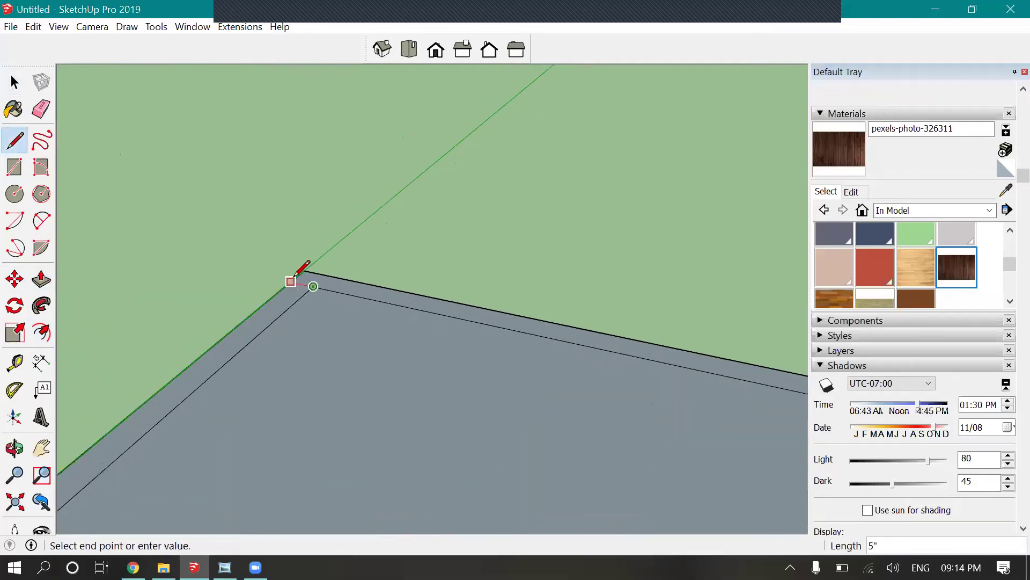
key("Escape")
scroll(230, 212, "down", 2)
scroll(568, 442, "down", 2)
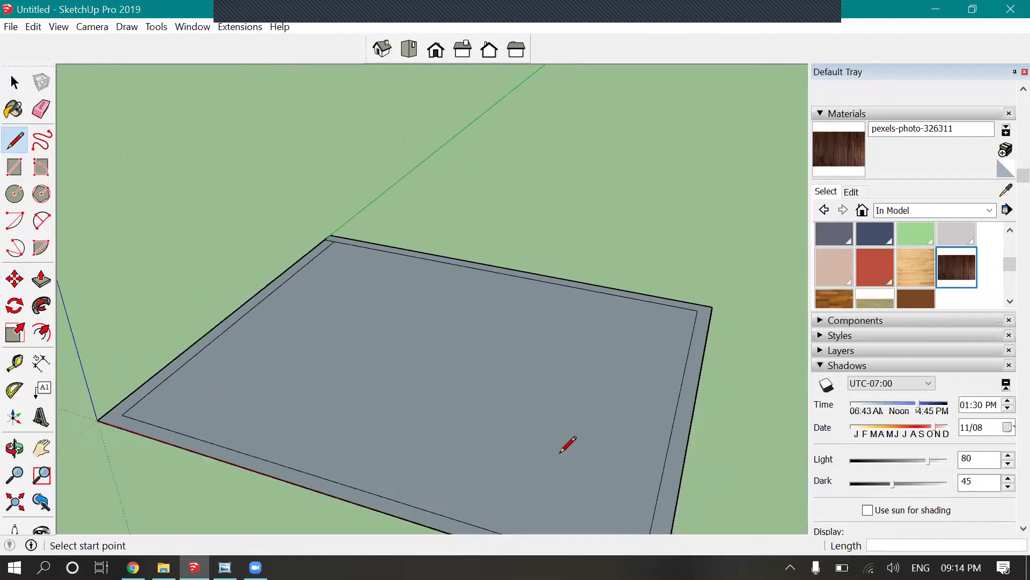
scroll(543, 460, "up", 3)
left_click(536, 475)
scroll(535, 475, "down", 2)
key("Escape")
mouse_move(356, 385)
middle_mouse_down()
mouse_move(67, 417)
mouse_move(352, 404)
middle_mouse_up()
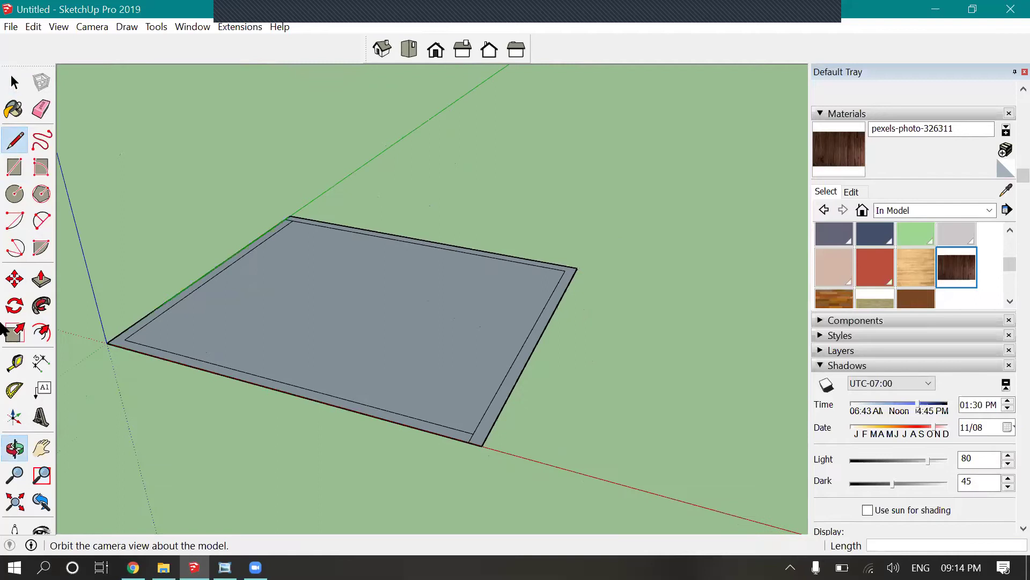
- Push/Pull the L-shaped border half away from the origin upward into two tall walls
left_click(43, 276)
middle_click_drag(308, 261, 352, 252)
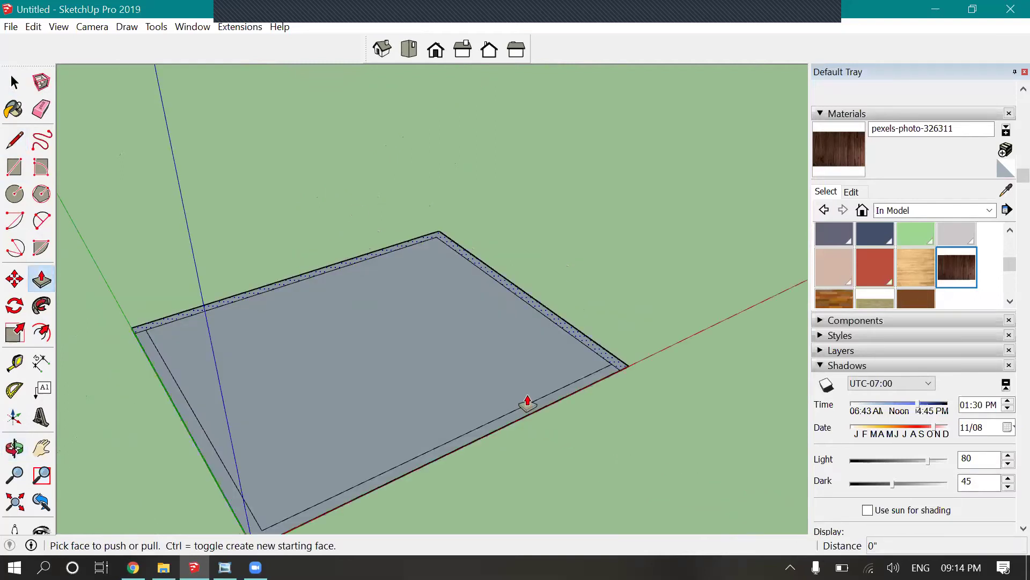
left_click_drag(527, 401, 580, 396)
scroll(387, 492, "down", 2)
scroll(384, 471, "up", 2)
- Push/Pull the border half at the origin into low walls 2' high
left_click_drag(387, 472, 393, 438)
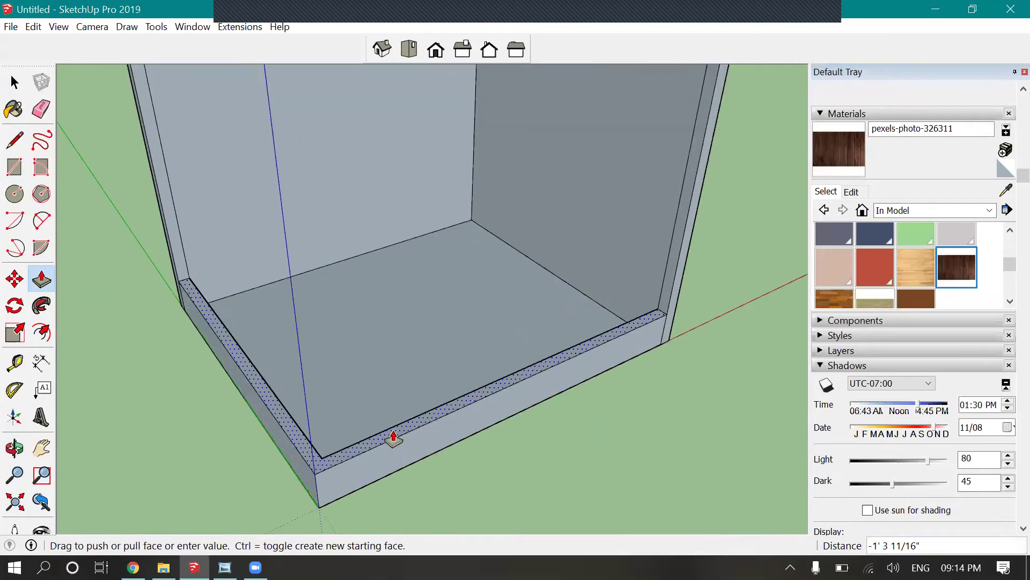
type("2'")
key("Return")
scroll(342, 418, "down", 3)
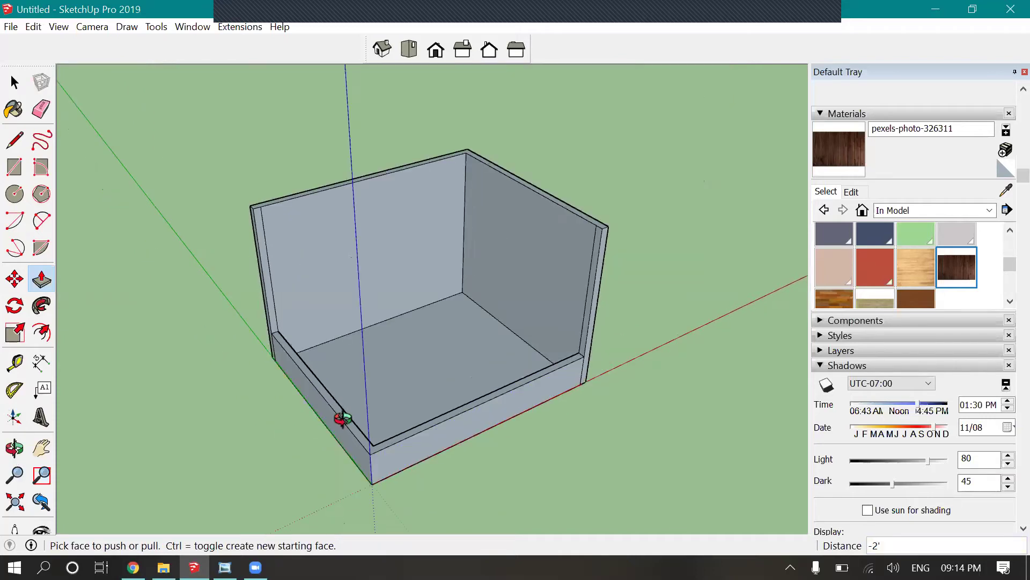
key("o")
scroll(563, 414, "down", 2)
left_click_drag(529, 414, 460, 339)
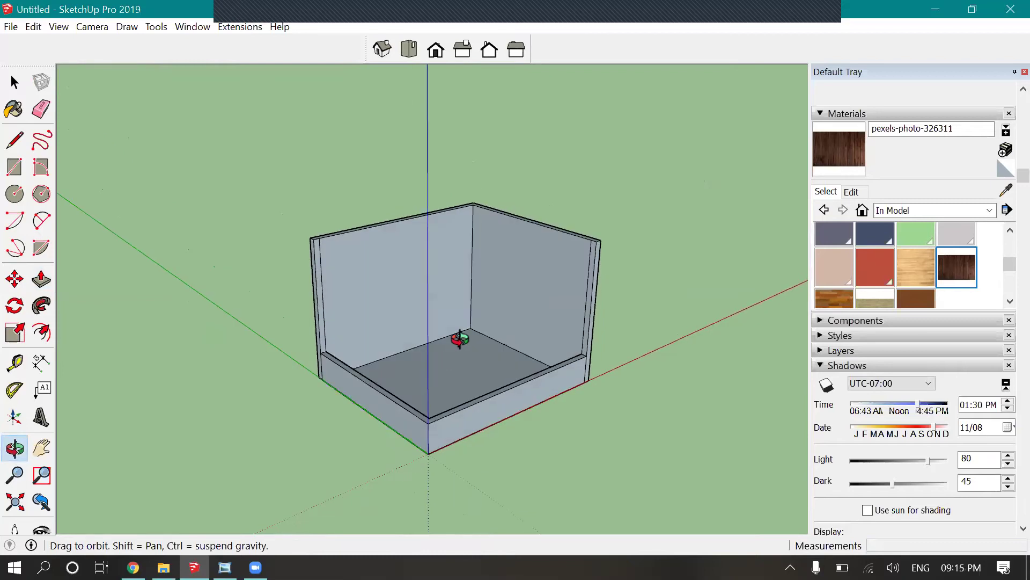
scroll(460, 338, "up", 3)
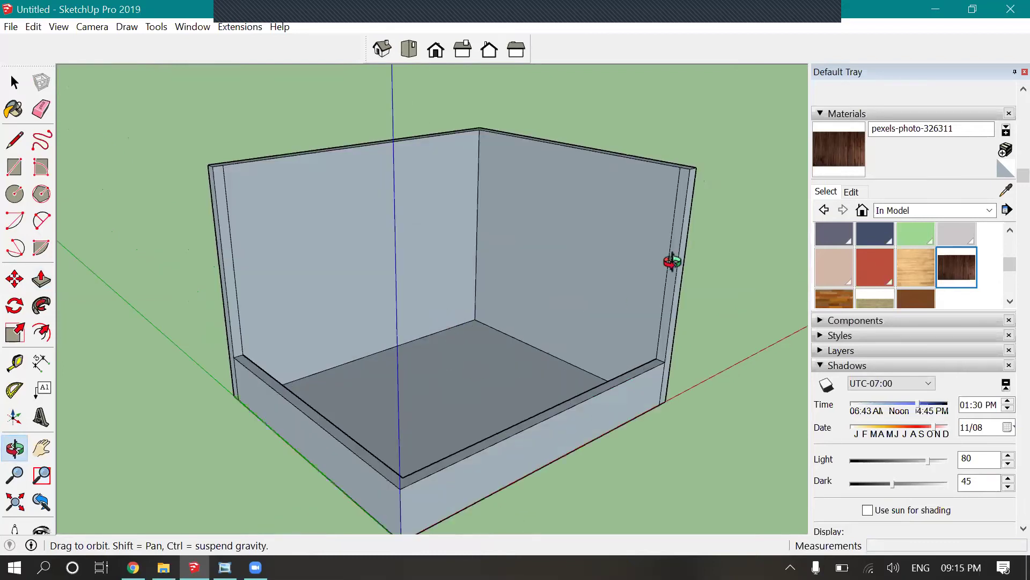
left_click_drag(579, 329, 414, 472)
- Switch to Windows Photo Viewer and examine the wall shelf reference photos front1-408x408.jpg and front-408x408.jpg
key("alt+Tab")
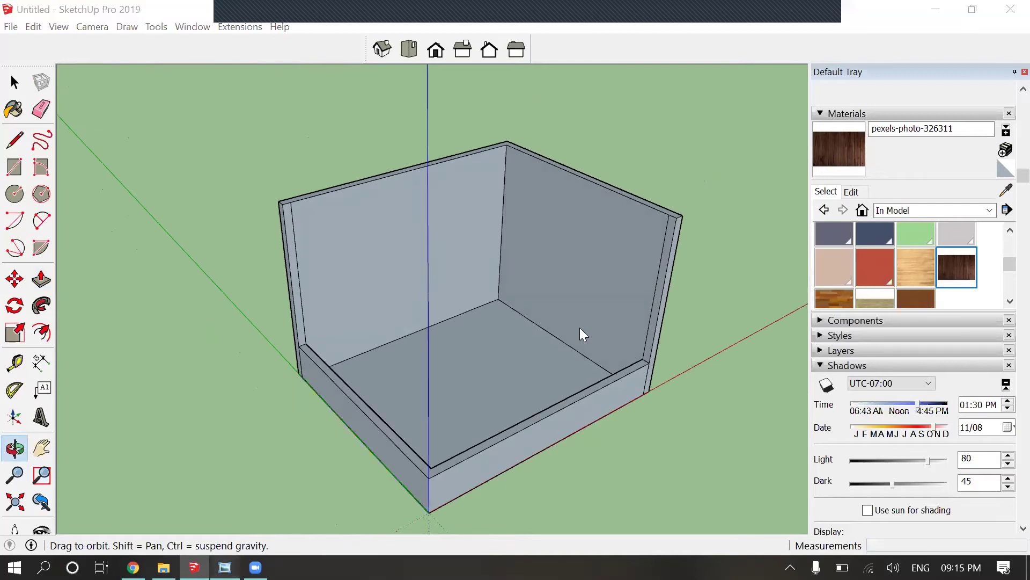
key("Right")
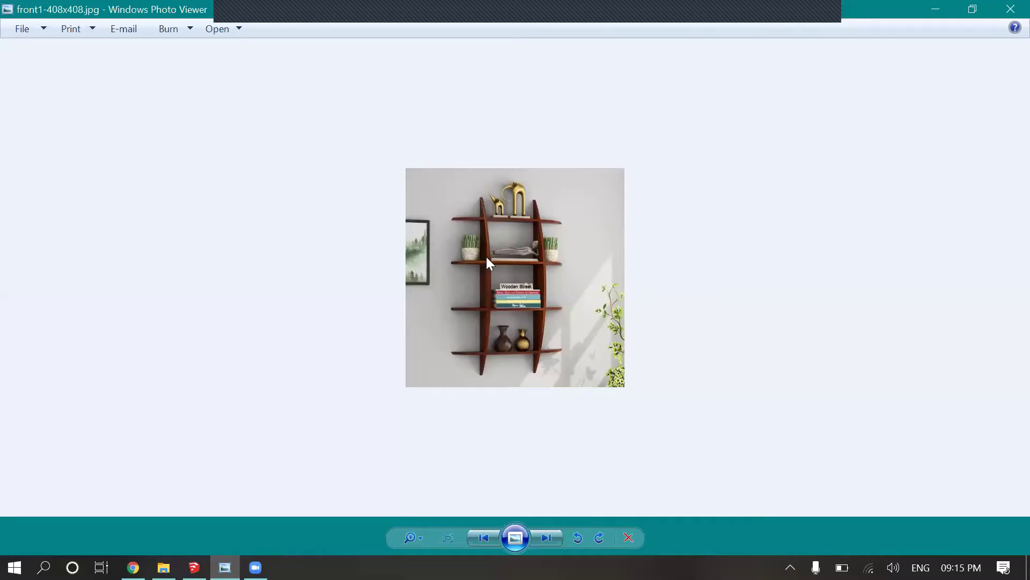
key("Left")
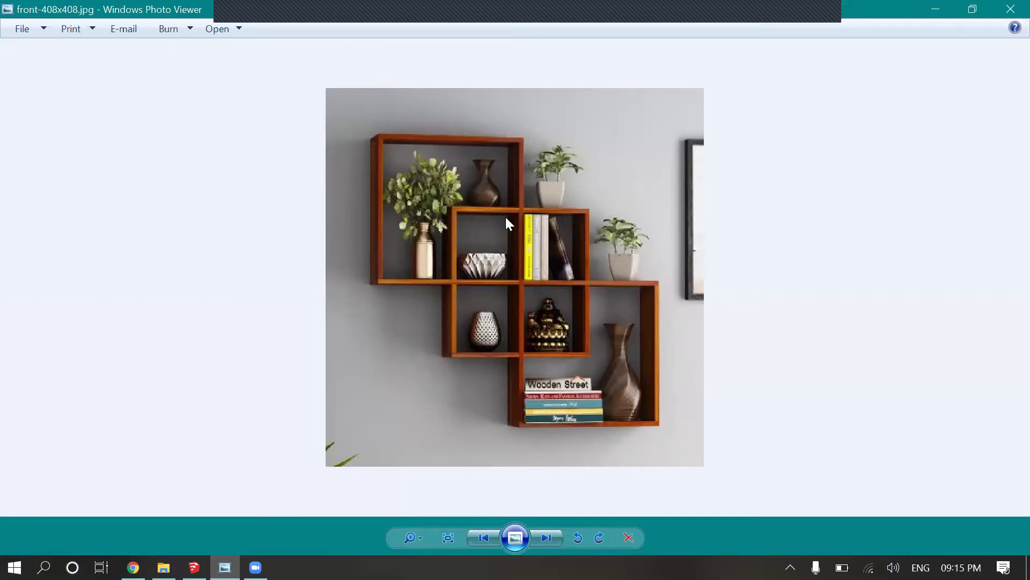
scroll(489, 285, "down", 3)
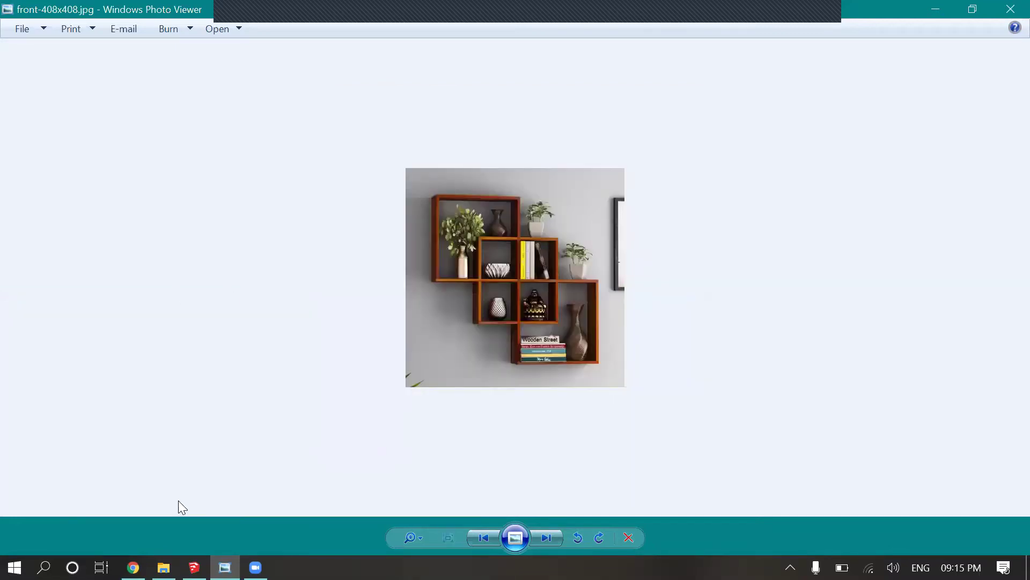
- Switch back to SketchUp and make the room's floor and walls into one group
left_click(194, 566)
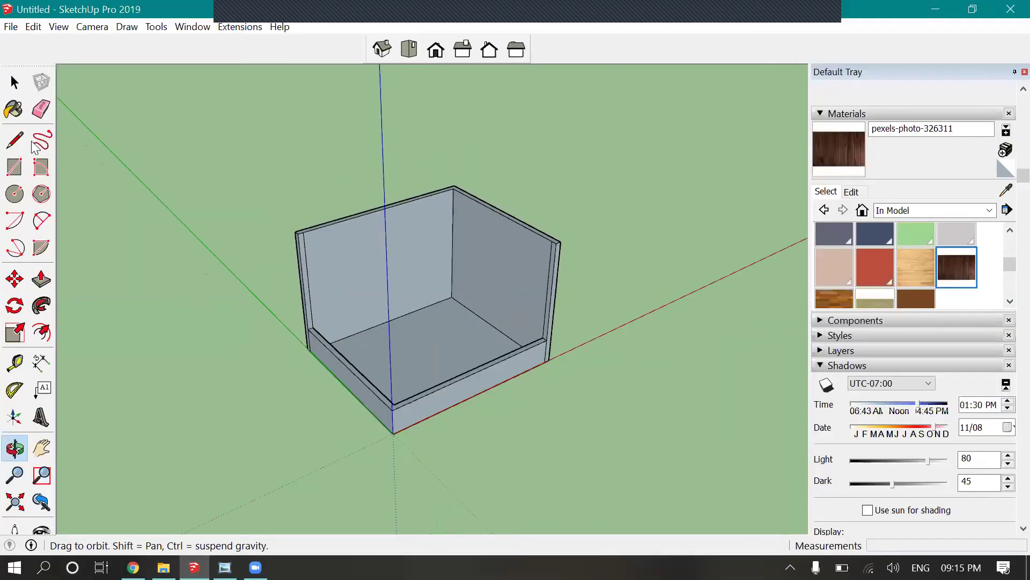
left_click(14, 140)
key("space")
scroll(339, 222, "up", 2)
triple_click(499, 284)
right_click(515, 283)
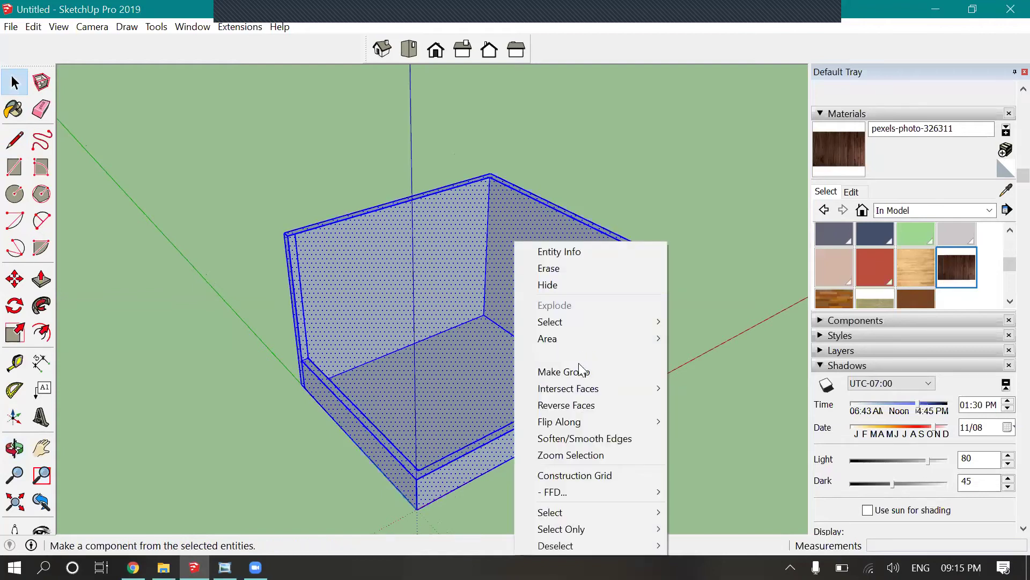
left_click(578, 371)
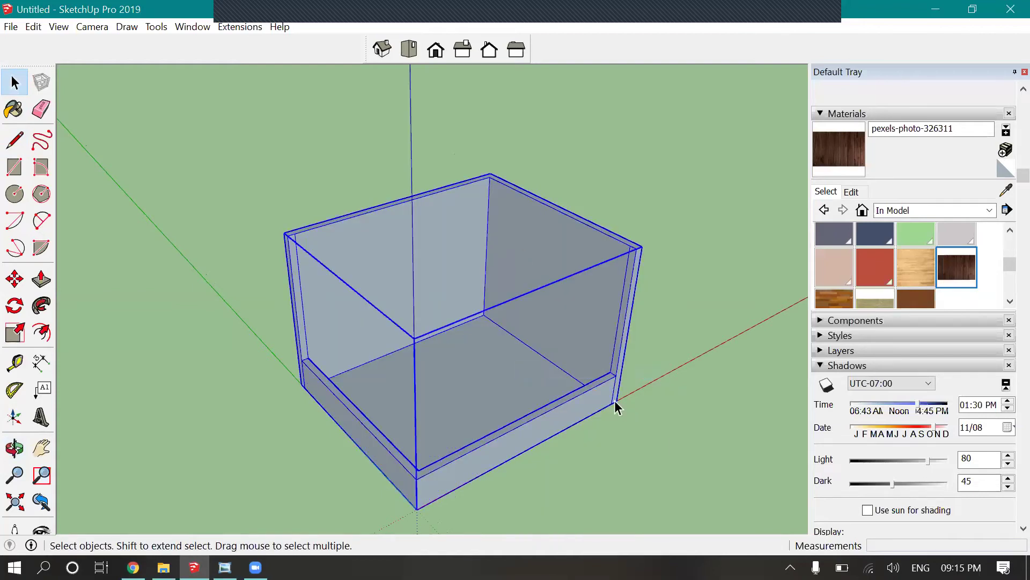
- Paint the room group with the white Color M00 material from the Colors collection
left_click(851, 192)
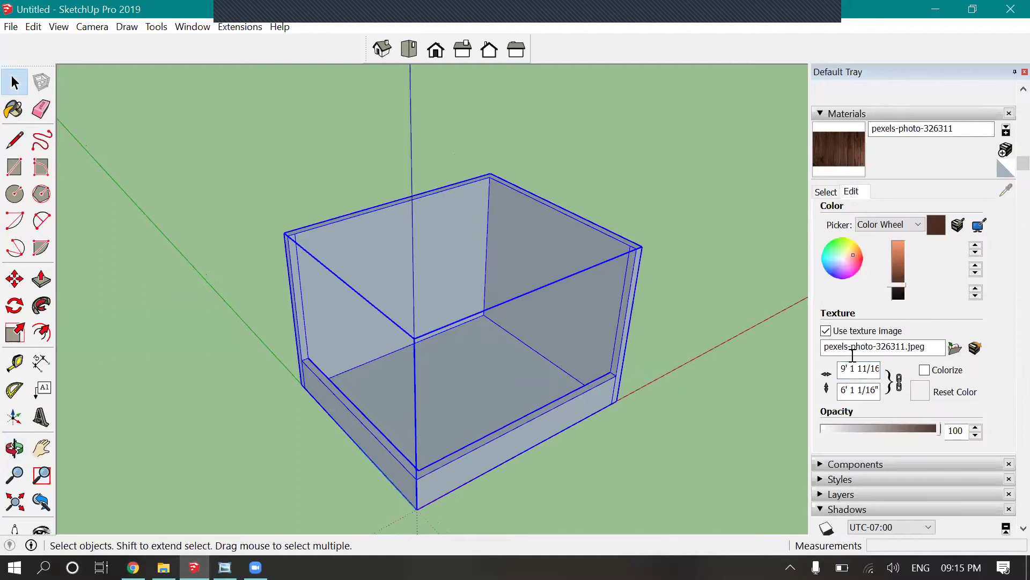
left_click(826, 191)
scroll(892, 355, "down", 3)
left_click(945, 339)
scroll(953, 378, "up", 3)
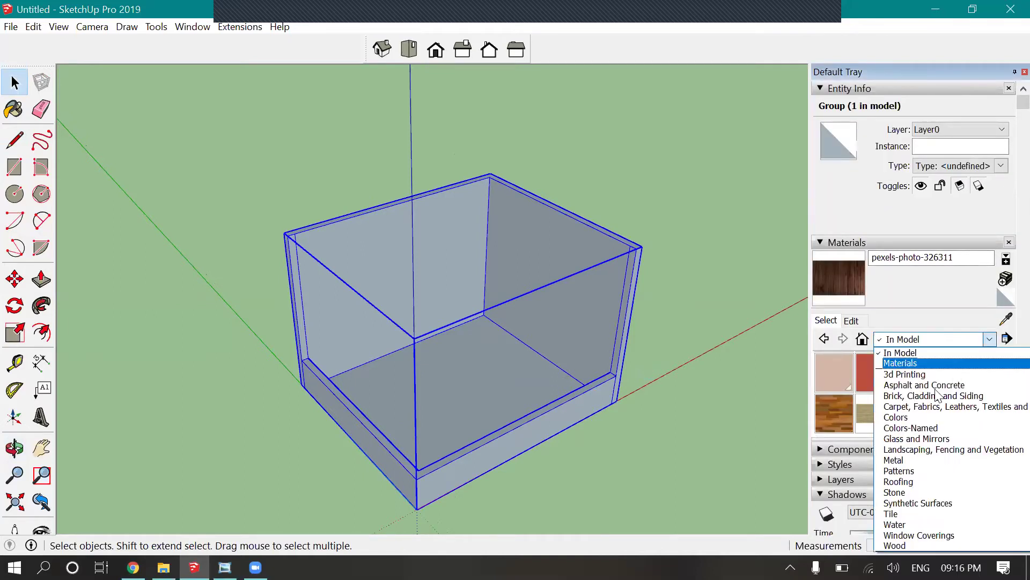
left_click(904, 420)
scroll(906, 398, "down", 10)
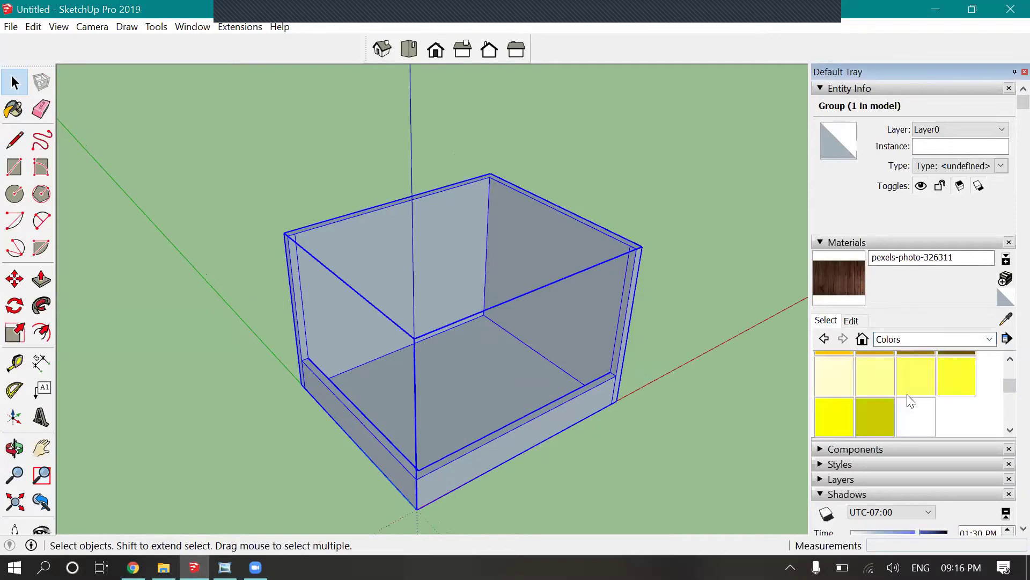
scroll(909, 388, "up", 5)
scroll(897, 304, "up", 3)
left_click(835, 290)
left_click(601, 255)
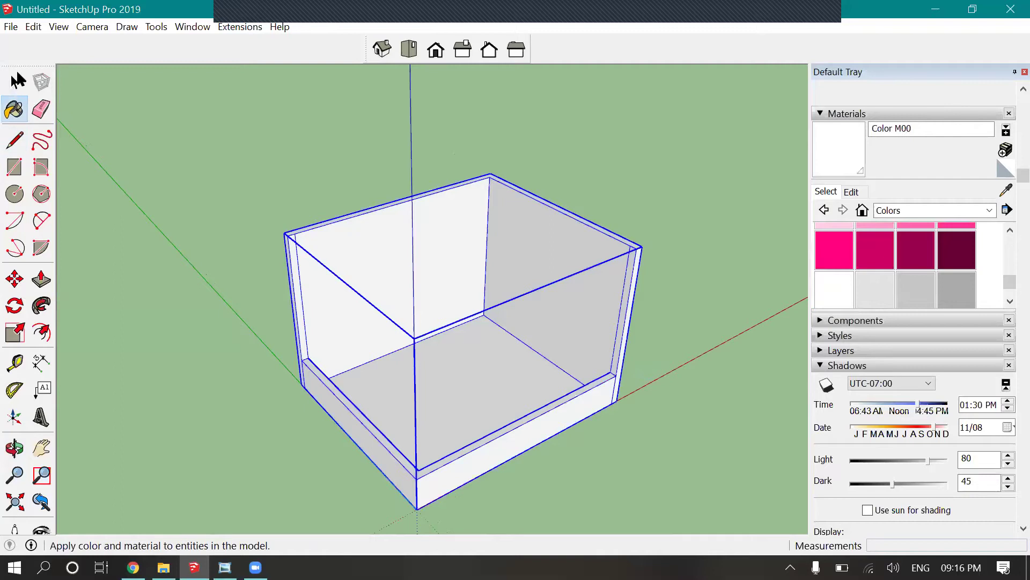
left_click(15, 82)
left_click(242, 110)
scroll(546, 272, "up", 2)
left_click(594, 283)
scroll(455, 240, "down", 2)
scroll(437, 220, "up", 3)
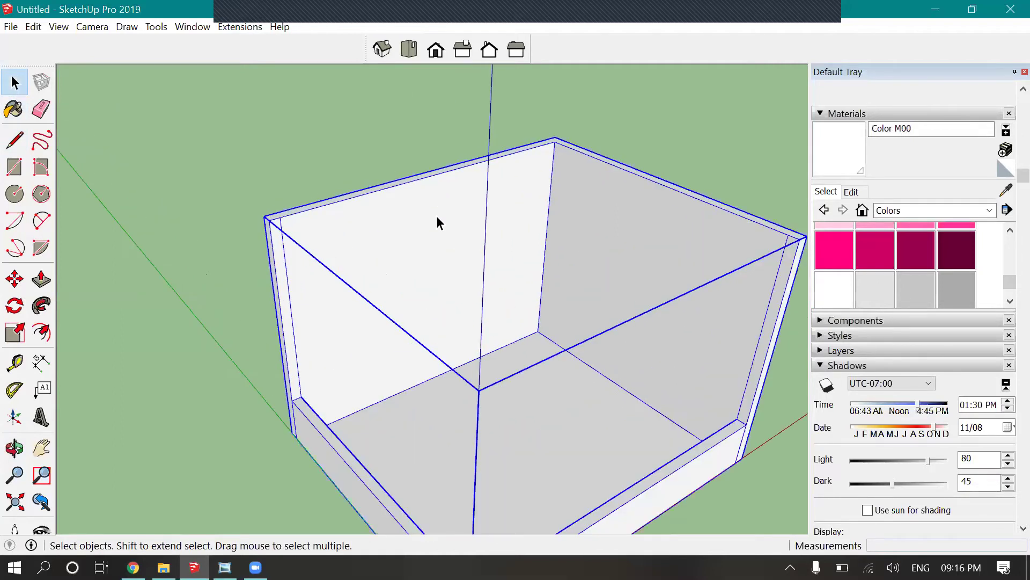
right_click(437, 216)
left_click(477, 297)
key("Escape")
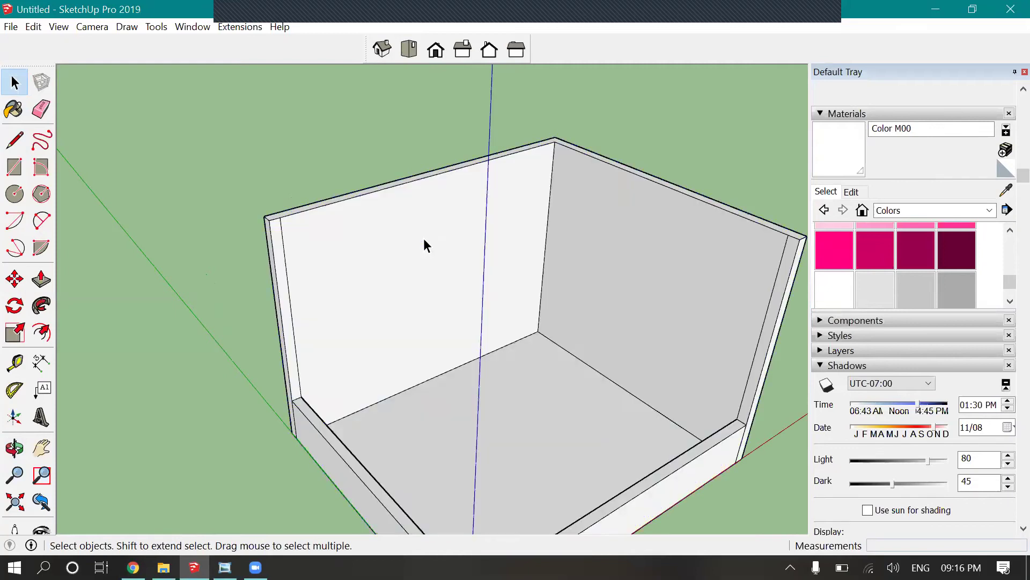
- Place a horizontal guide line on the left tall wall, 3' below its top edge
scroll(424, 241, "up", 2)
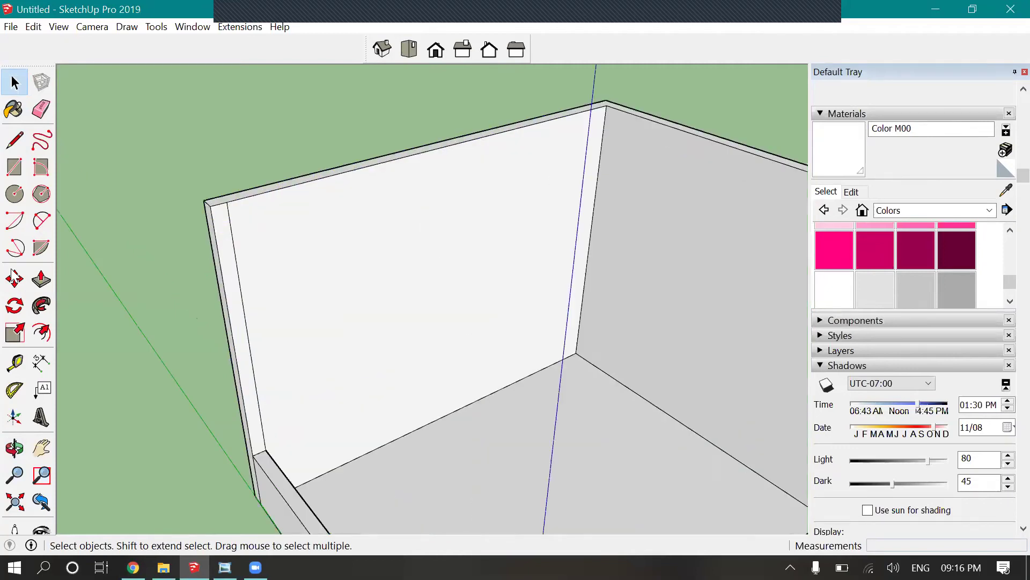
left_click(16, 365)
left_click(474, 139)
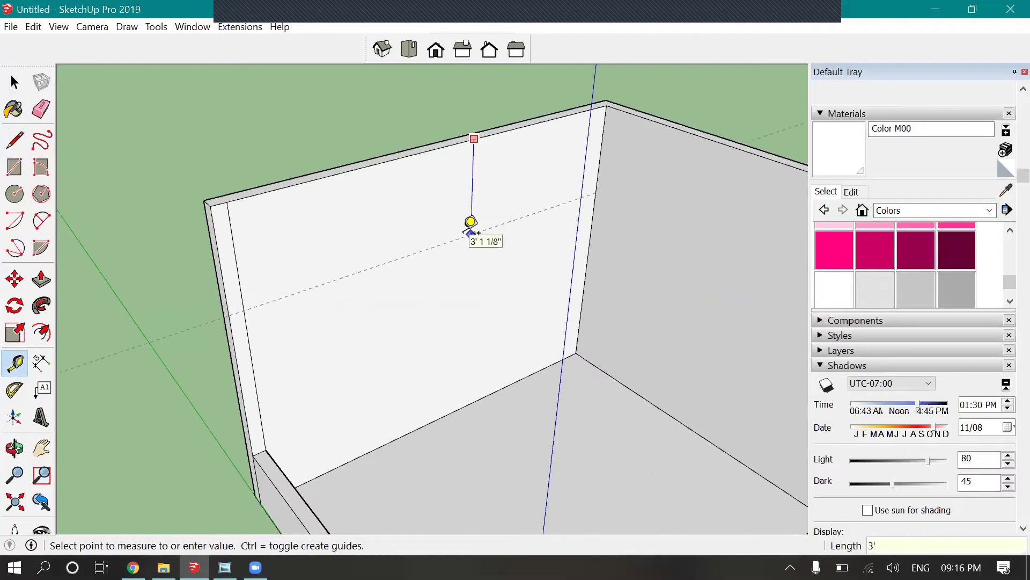
key("Return")
middle_click_drag(242, 131, 426, 207)
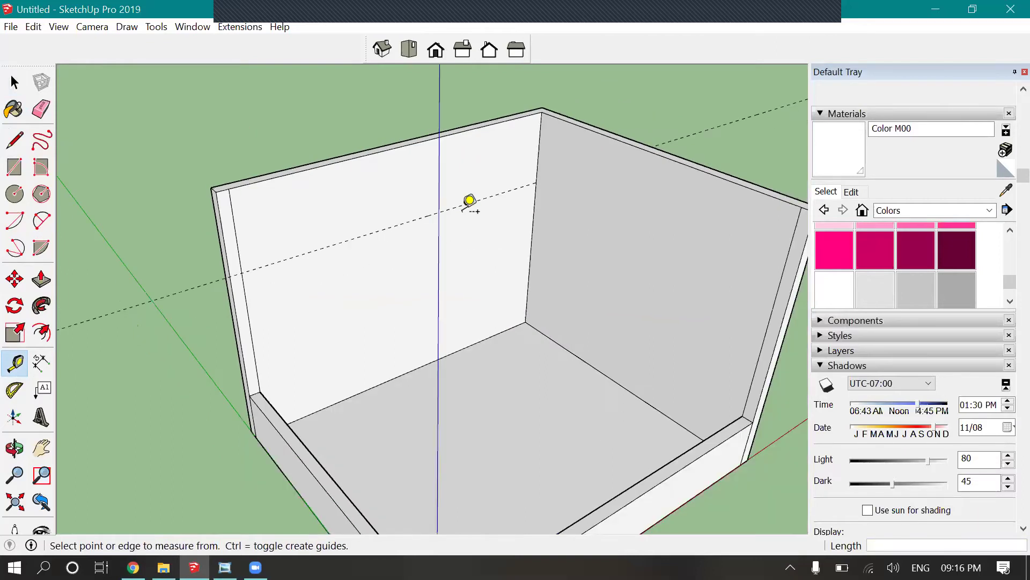
scroll(448, 220, "up", 3)
left_click(16, 83)
- Examine the interlocking box shelf photo front-408x408.jpg in Windows Photo Viewer and return to SketchUp
scroll(407, 230, "down", 2)
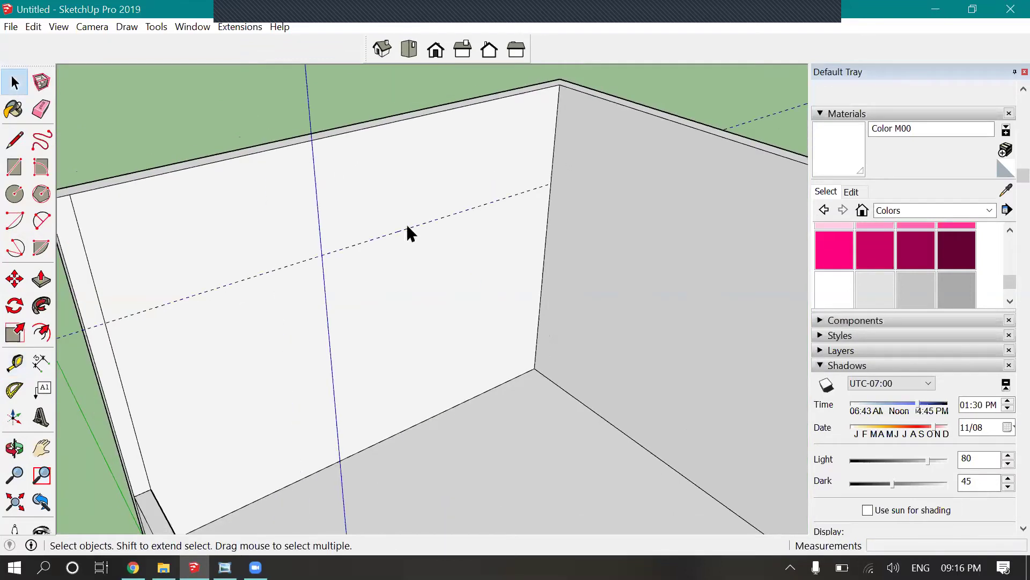
scroll(450, 298, "down", 2)
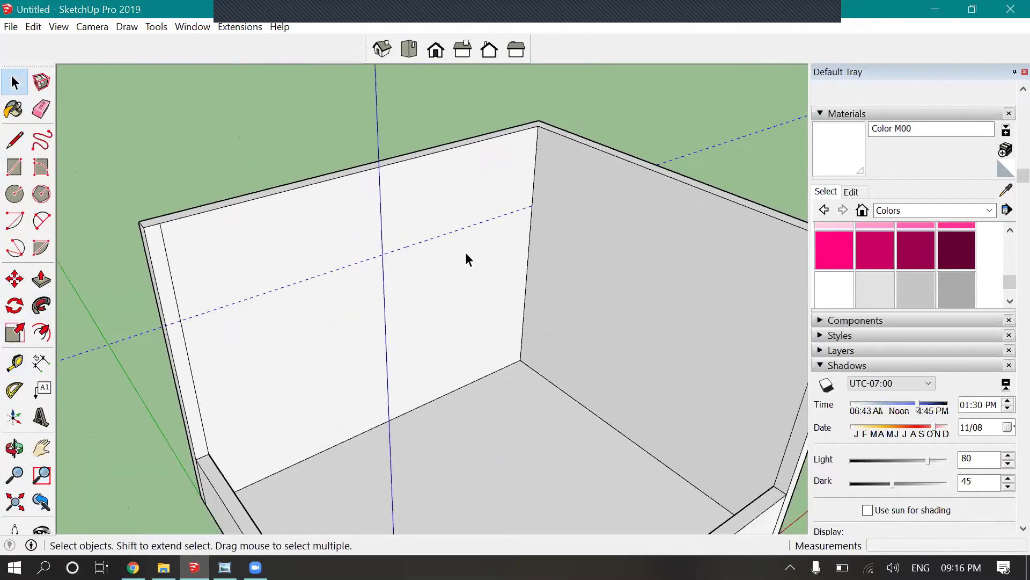
scroll(469, 261, "up", 4)
scroll(469, 261, "down", 3)
left_click(225, 567)
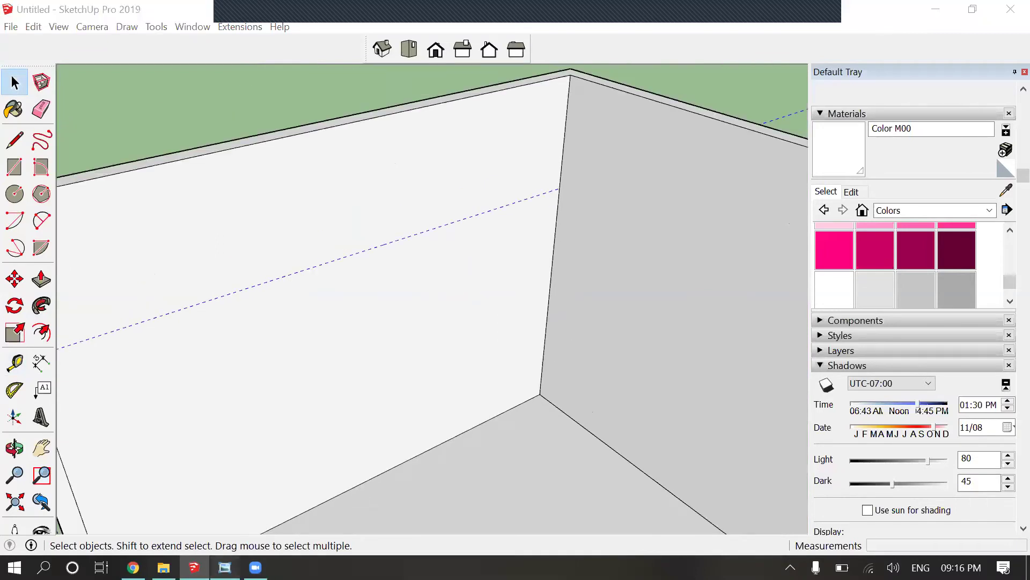
scroll(549, 147, "up", 2)
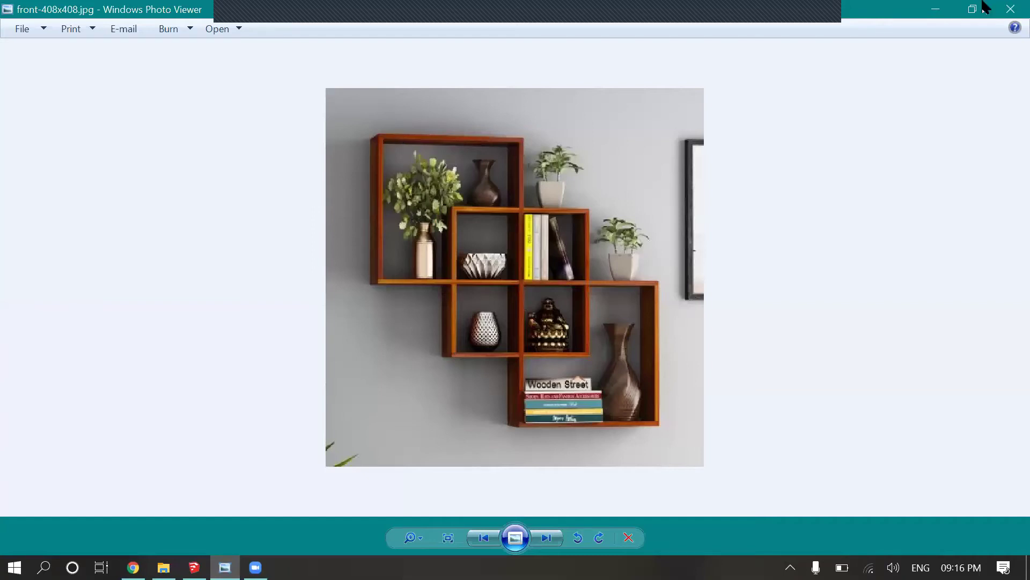
left_click(940, 14)
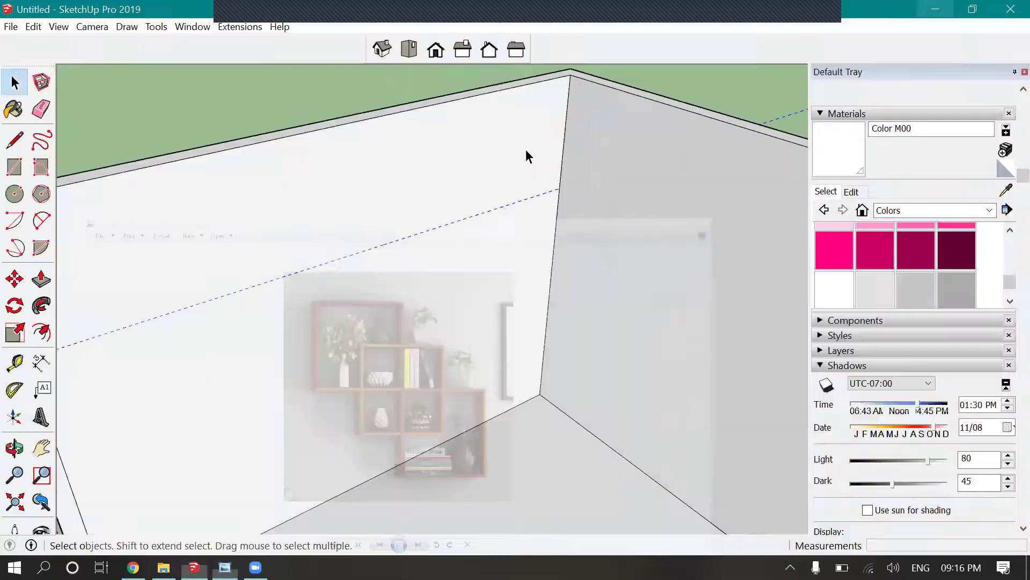
- Draw a 2' square on the left tall wall with its top edge lying on the horizontal guide line
scroll(482, 158, "down", 3)
key("l")
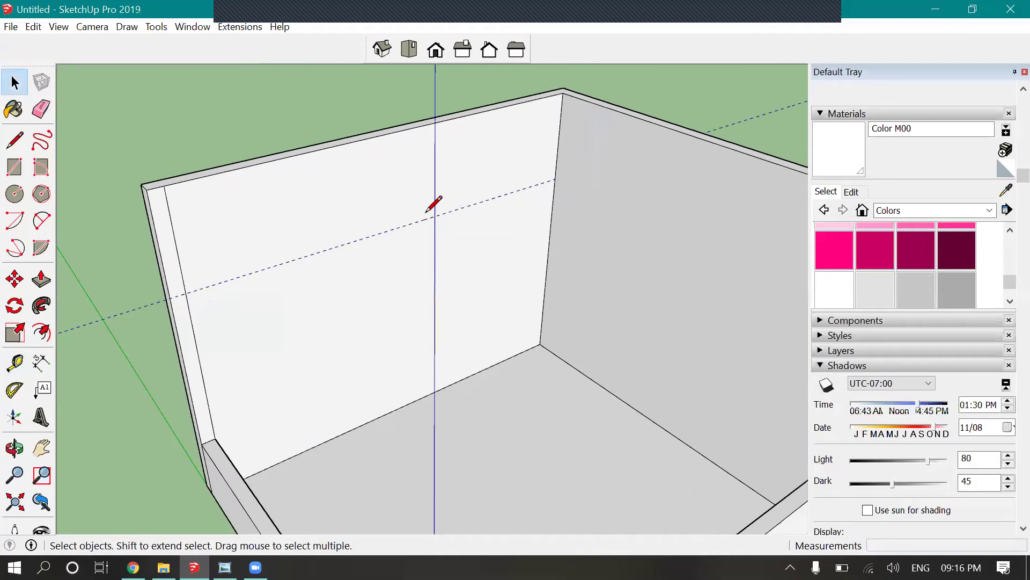
scroll(417, 188, "up", 5)
left_click(409, 192)
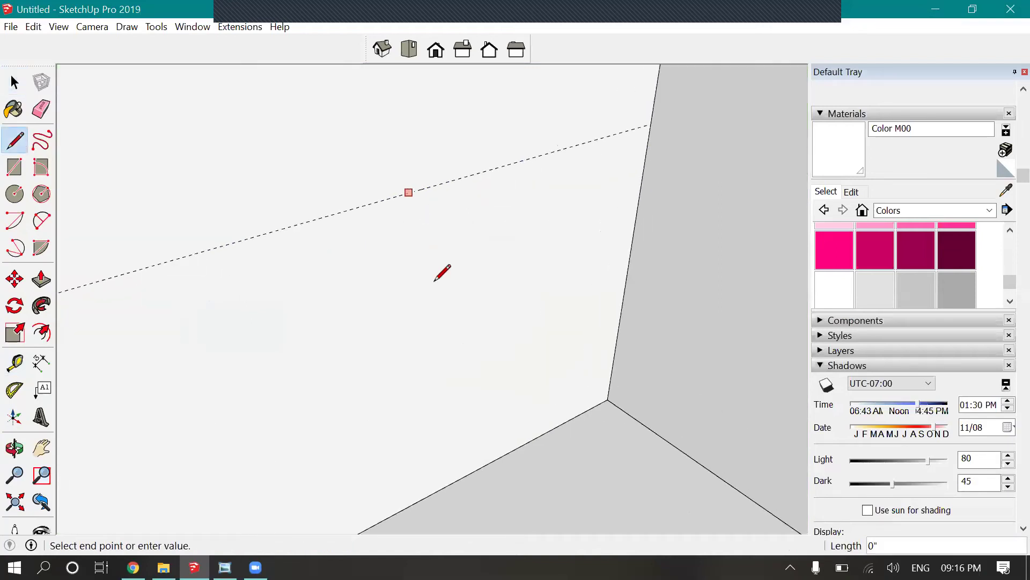
left_click(410, 295)
type("2'")
key("Return")
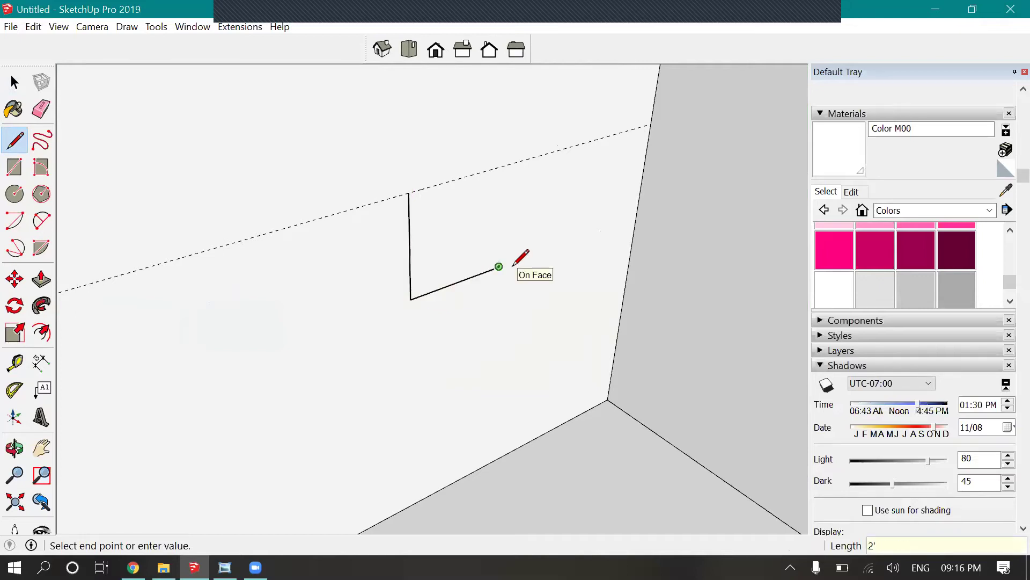
left_click(504, 165)
left_click(409, 193)
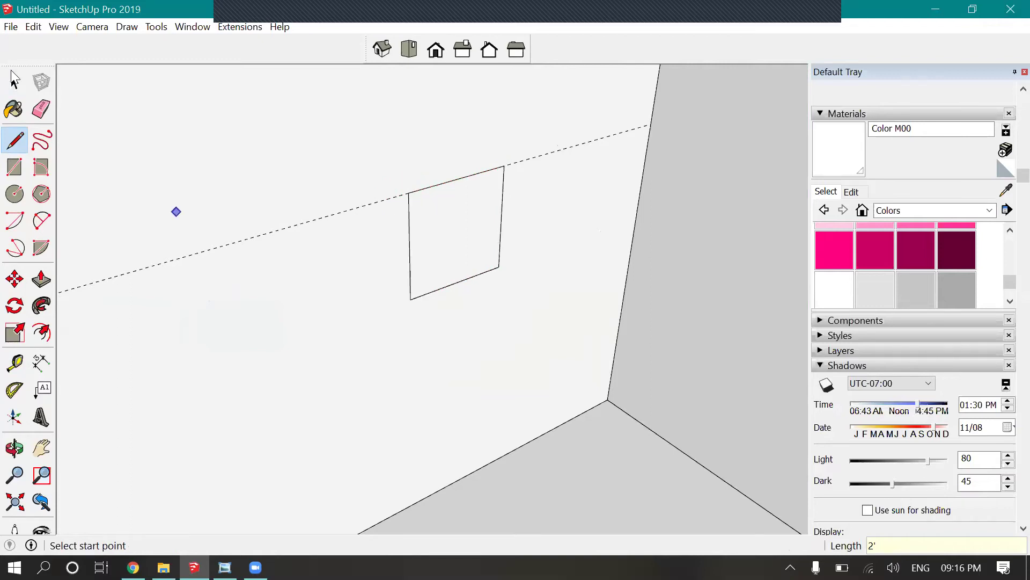
key("space")
- Copy the square's face diagonally so the copy's upper-left corner meets the original's lower-right corner
scroll(353, 110, "down", 2)
scroll(374, 222, "down", 2)
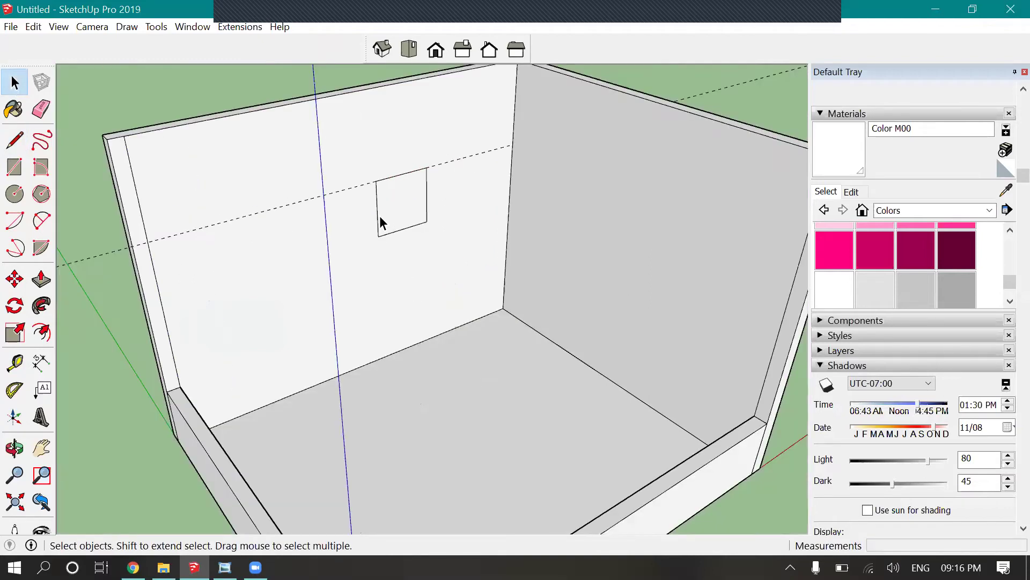
scroll(442, 299, "down", 2)
scroll(247, 336, "up", 5)
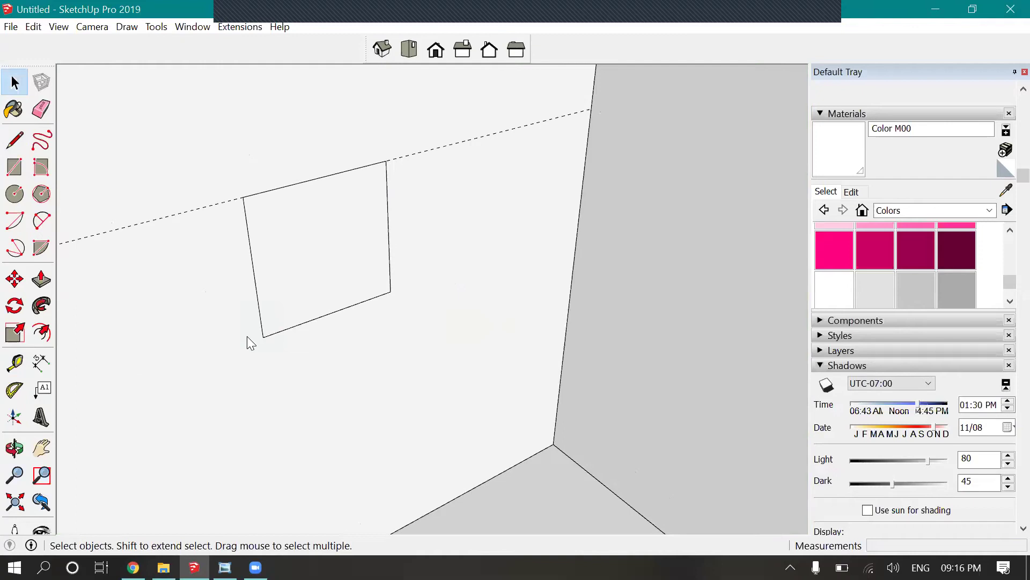
left_click(354, 250)
key("m")
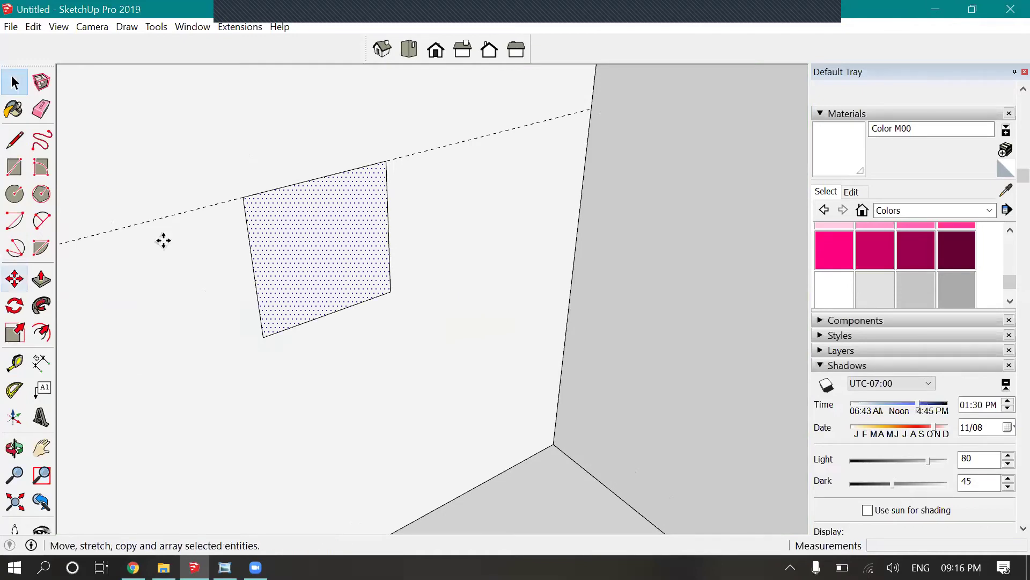
left_click(242, 197)
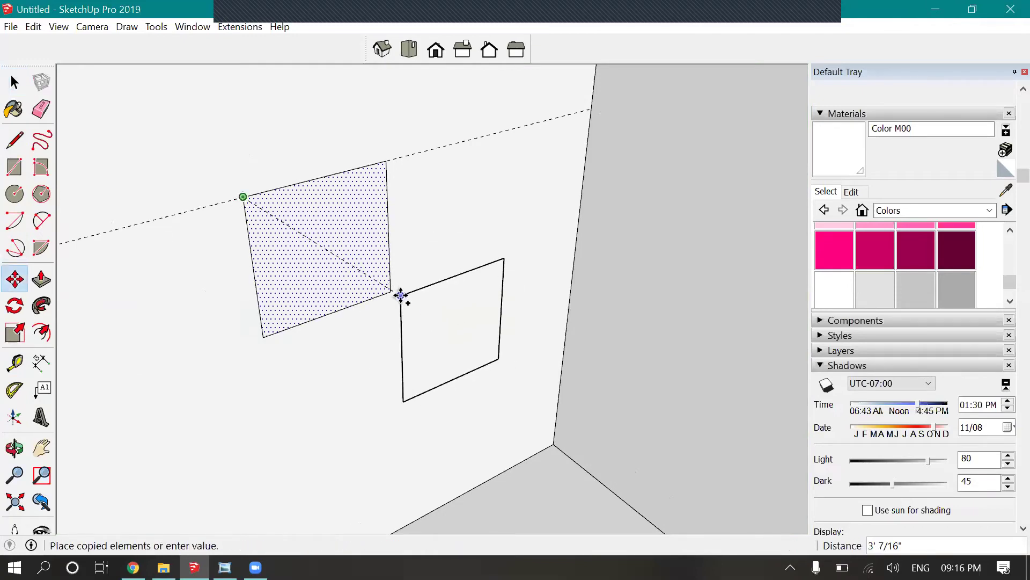
left_click(388, 292)
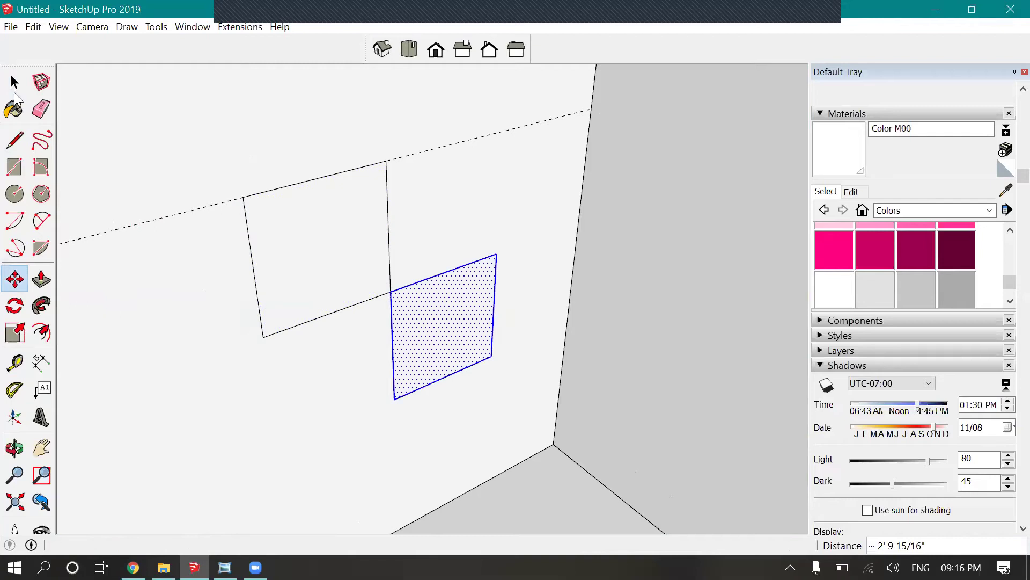
key("space")
- Compare the two squares with the box arrangement in the shelf photo front-408x408.jpg in Windows Photo Viewer and return to SketchUp
scroll(276, 225, "down", 2)
scroll(536, 105, "down", 3)
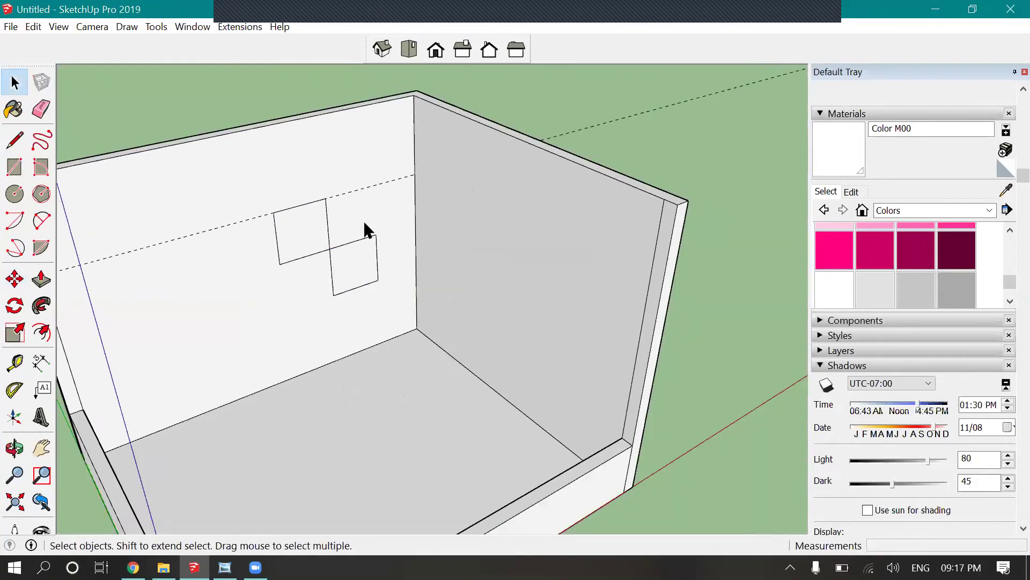
scroll(363, 229, "up", 4)
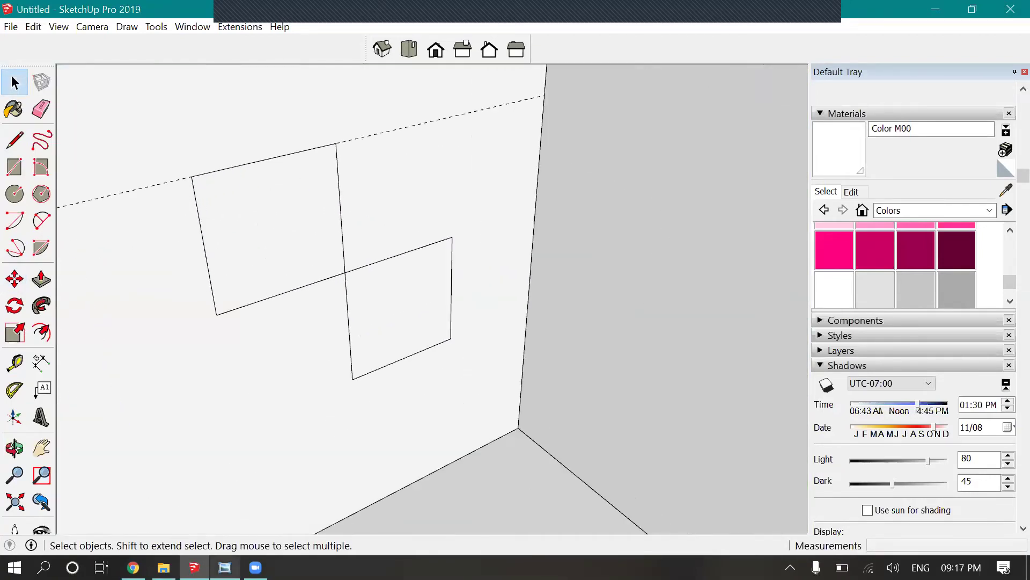
left_click(225, 567)
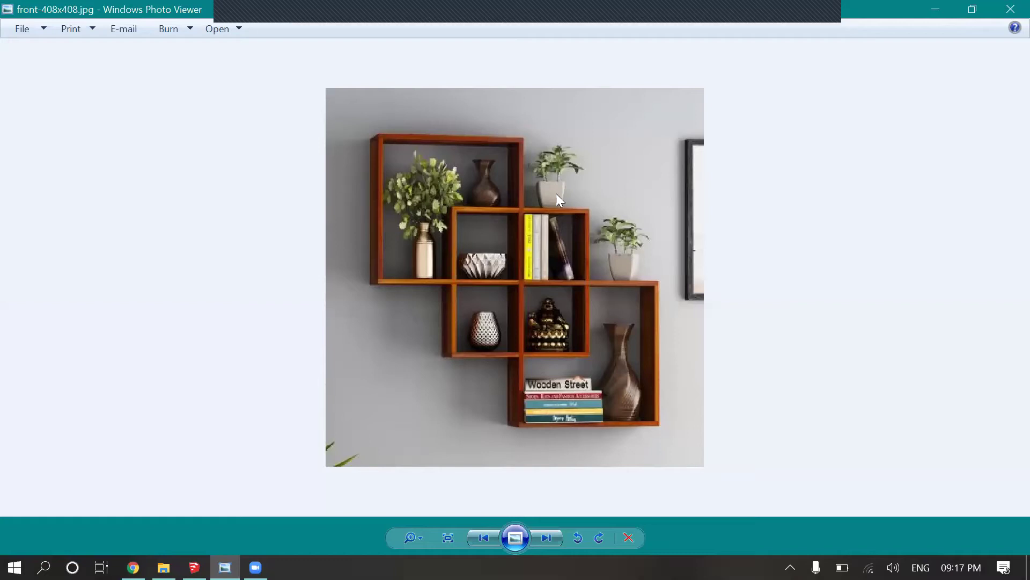
left_click(935, 9)
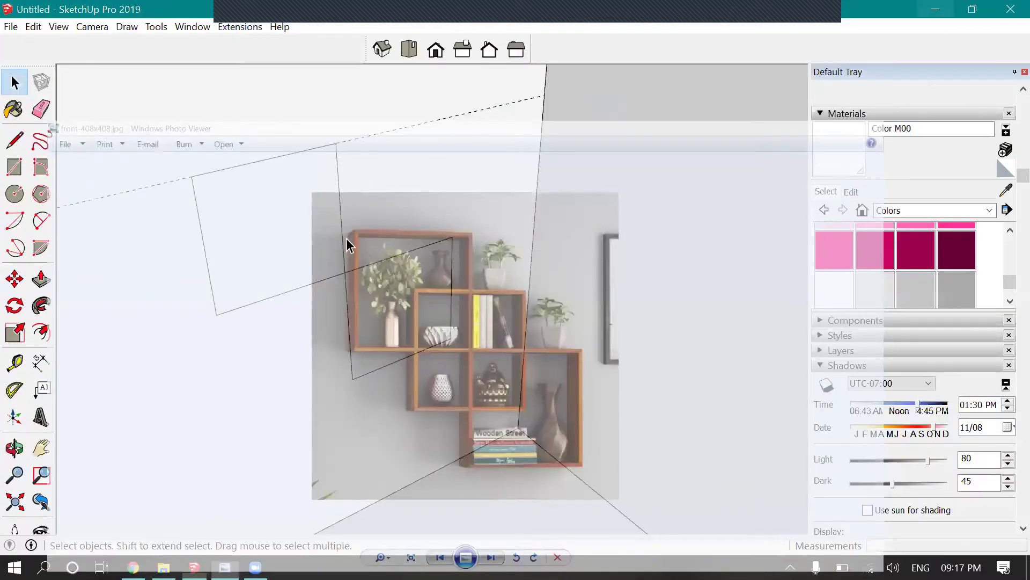
scroll(404, 282, "down", 1)
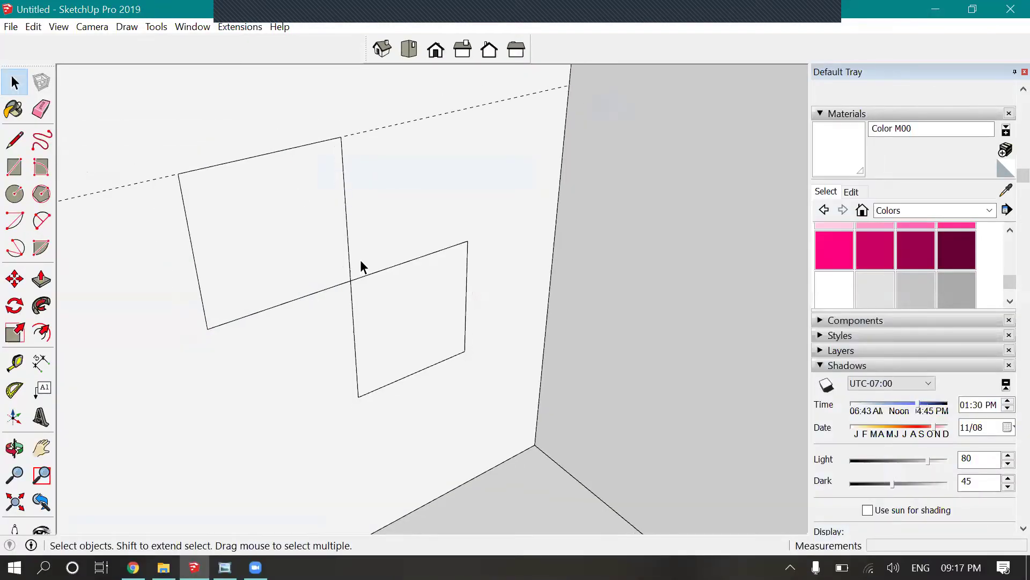
scroll(358, 279, "up", 2)
scroll(353, 338, "down", 1)
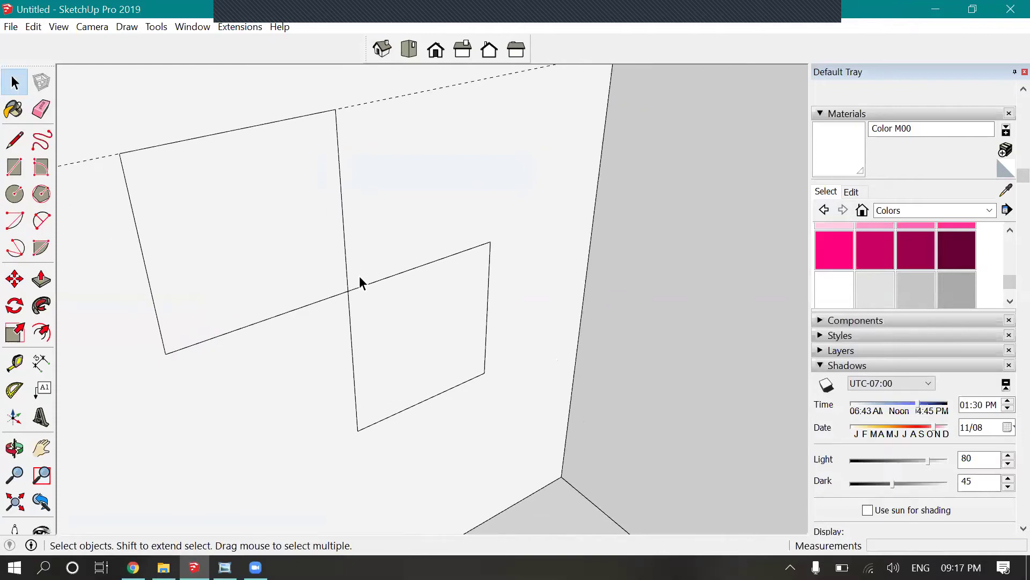
scroll(359, 279, "up", 1)
left_click(15, 140)
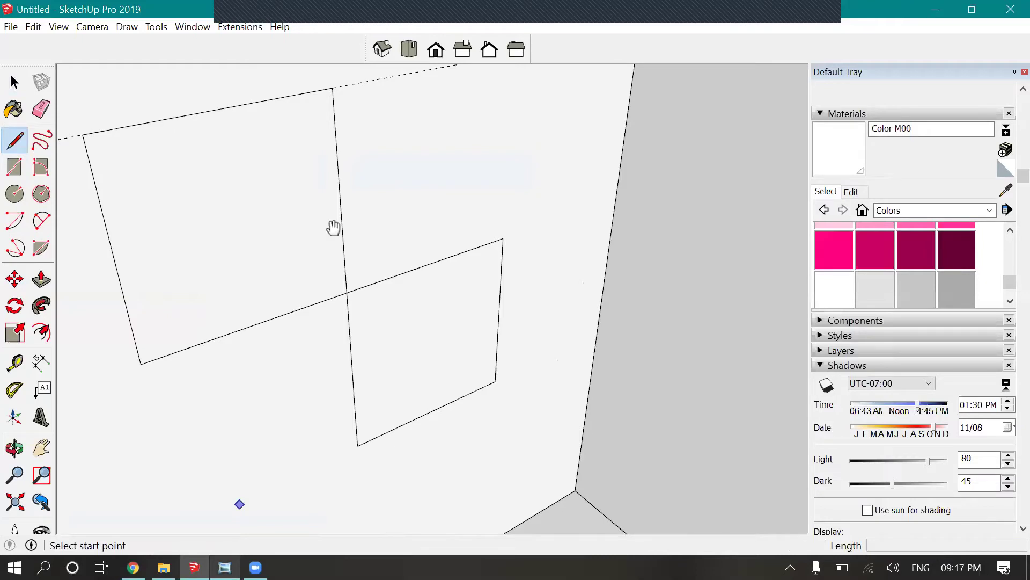
key("alt+Tab")
scroll(411, 350, "up", 3)
scroll(412, 350, "down", 3)
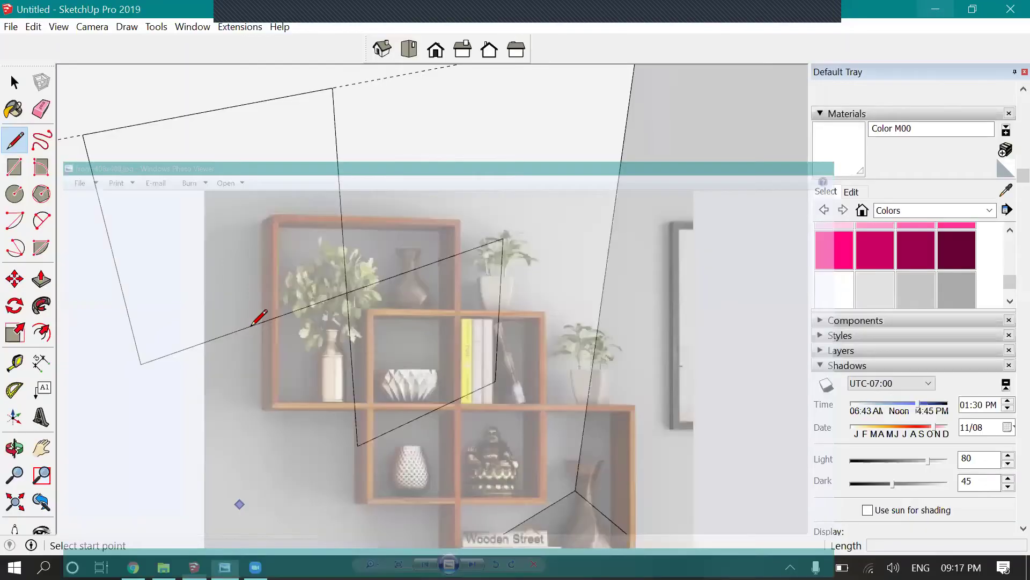
- Draw the middle square's vertical left side upward and downward from the midpoint of the upper square's bottom edge
left_click(252, 325)
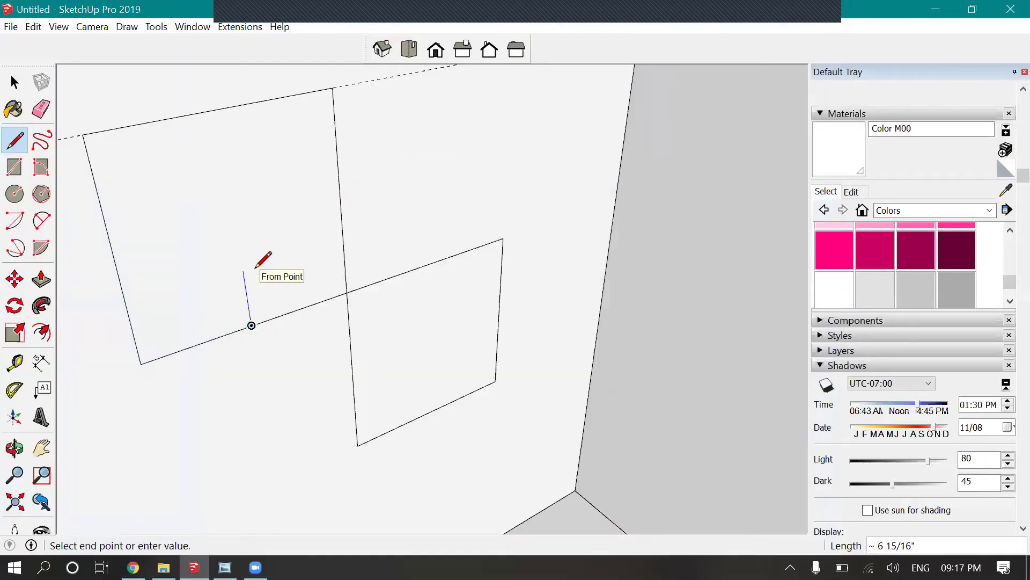
left_click(237, 228)
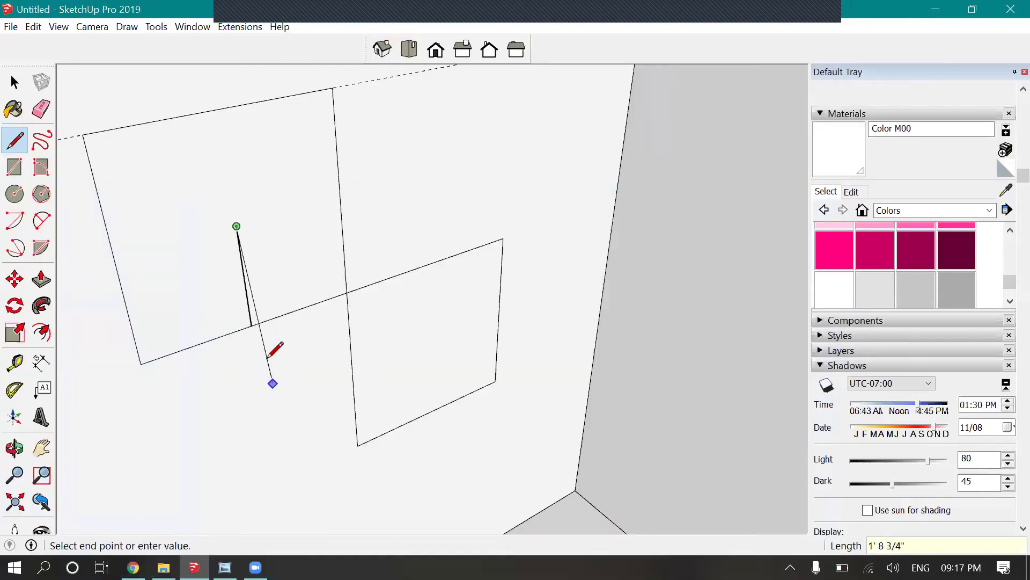
key("Escape")
left_click(251, 326)
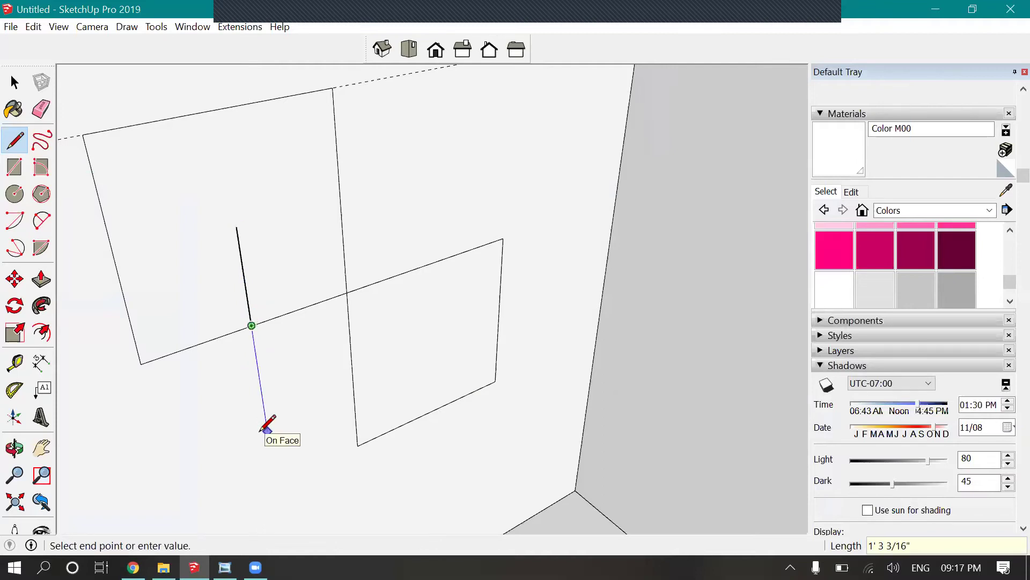
left_click(264, 411)
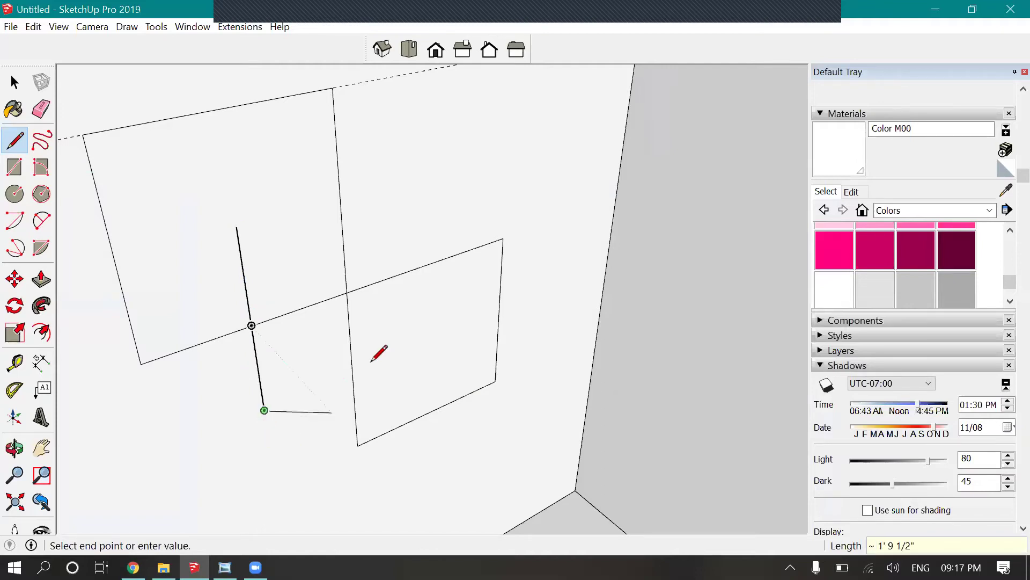
key("Escape")
- Complete the overlapping middle square with 2' top and right sides and a bottom edge closing at the left side's lower end
left_click(237, 225)
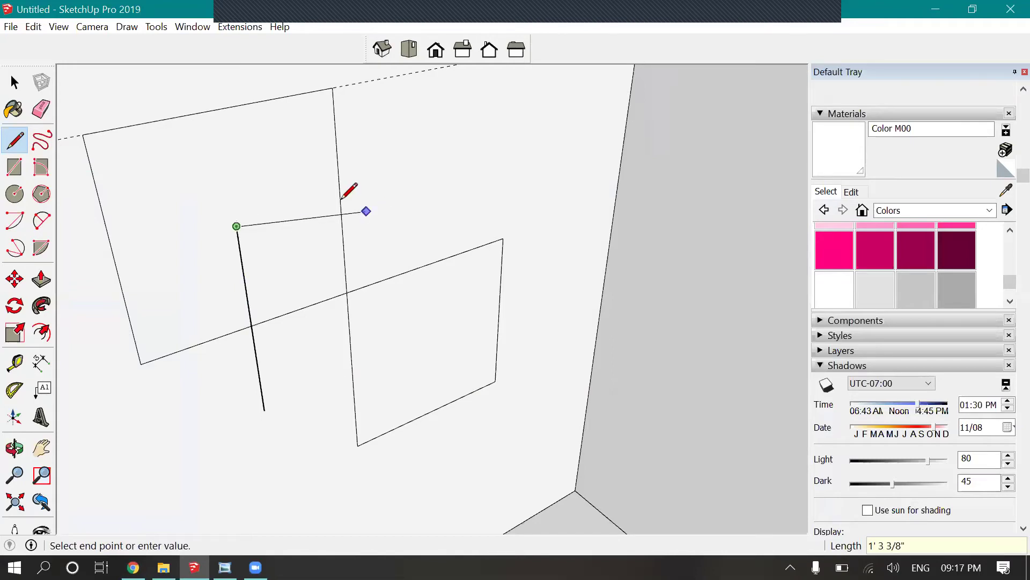
left_click(430, 173)
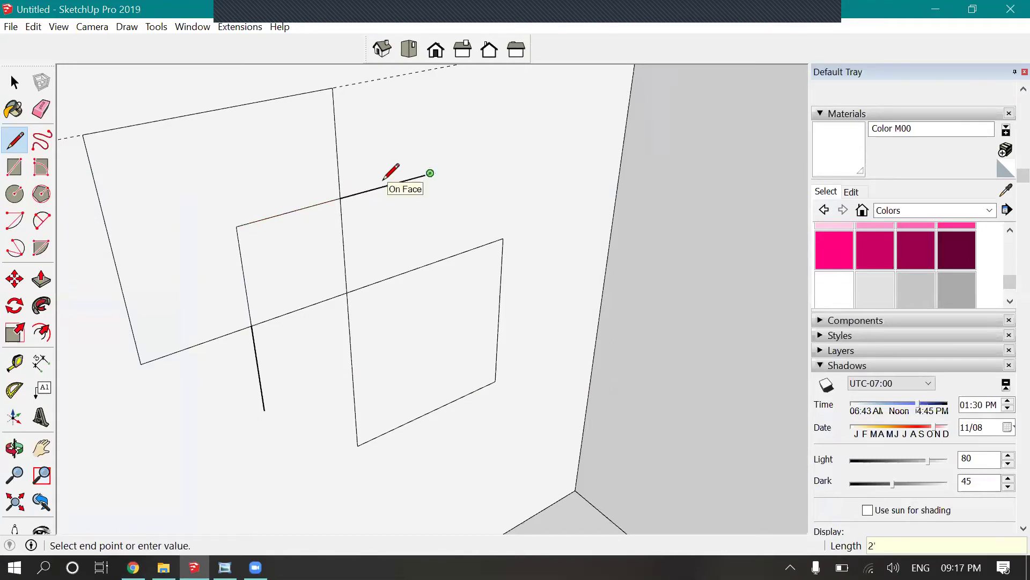
type("1")
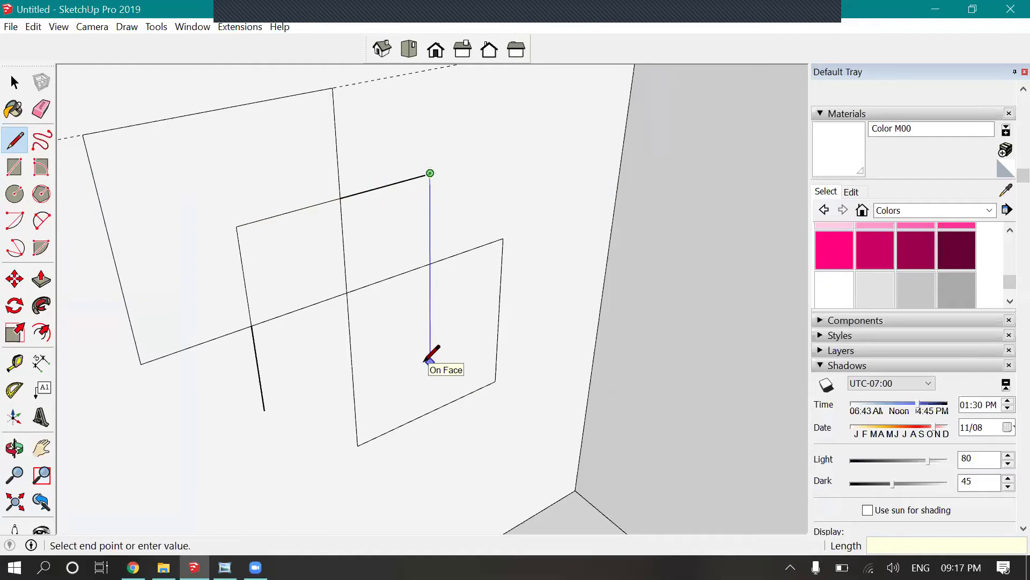
type("2'")
key("Return")
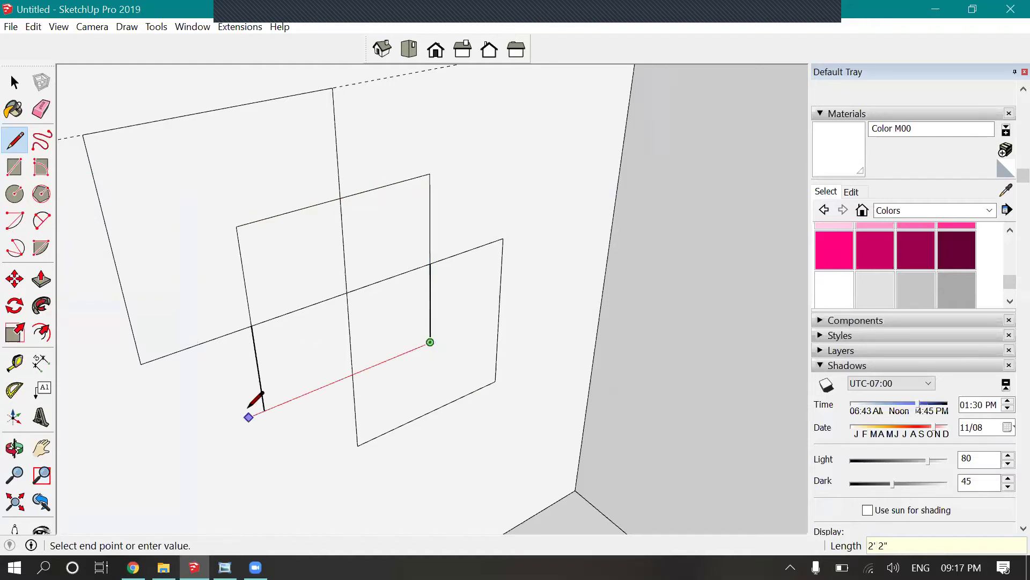
left_click(264, 410)
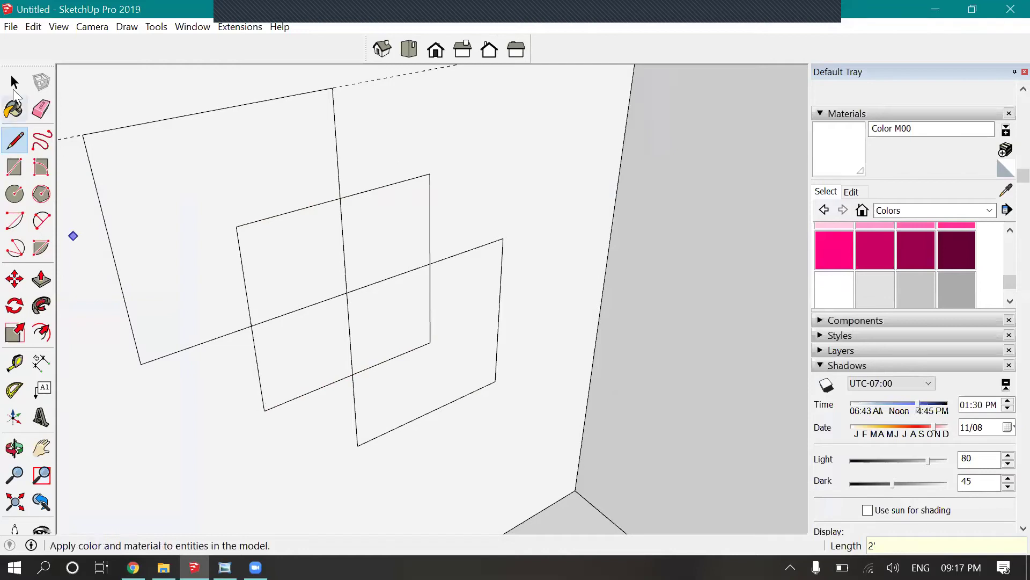
left_click(15, 82)
- Check the three overlapping squares against the box frames in the shelf photo front-408x408.jpg and return to SketchUp
scroll(403, 371, "down", 6)
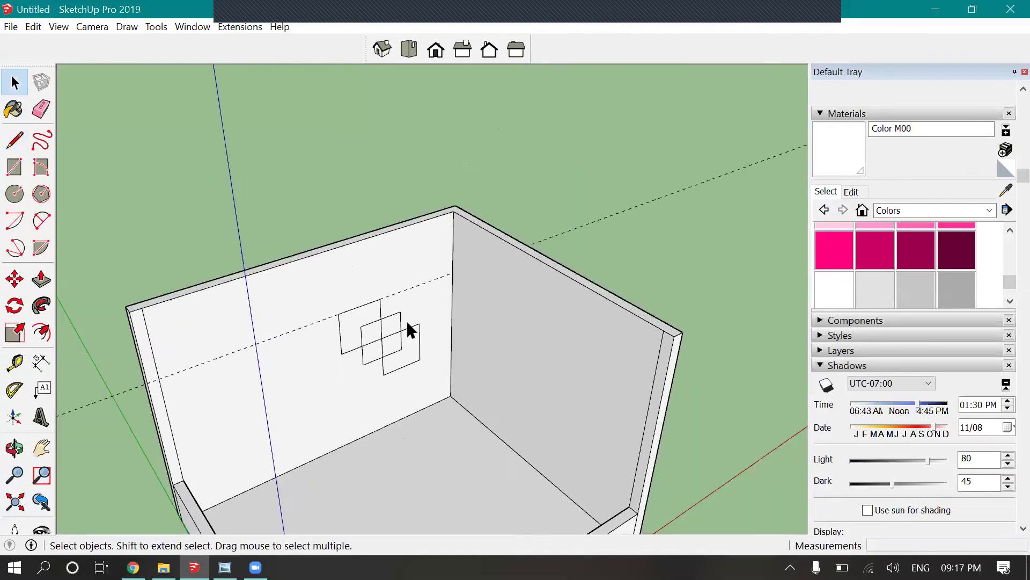
scroll(409, 329, "up", 5)
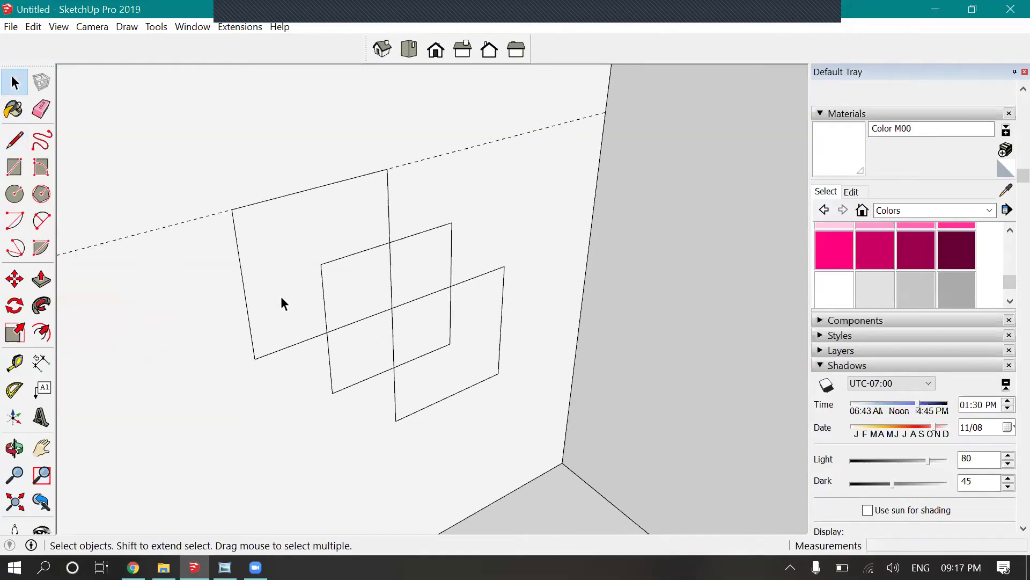
scroll(281, 297, "up", 1)
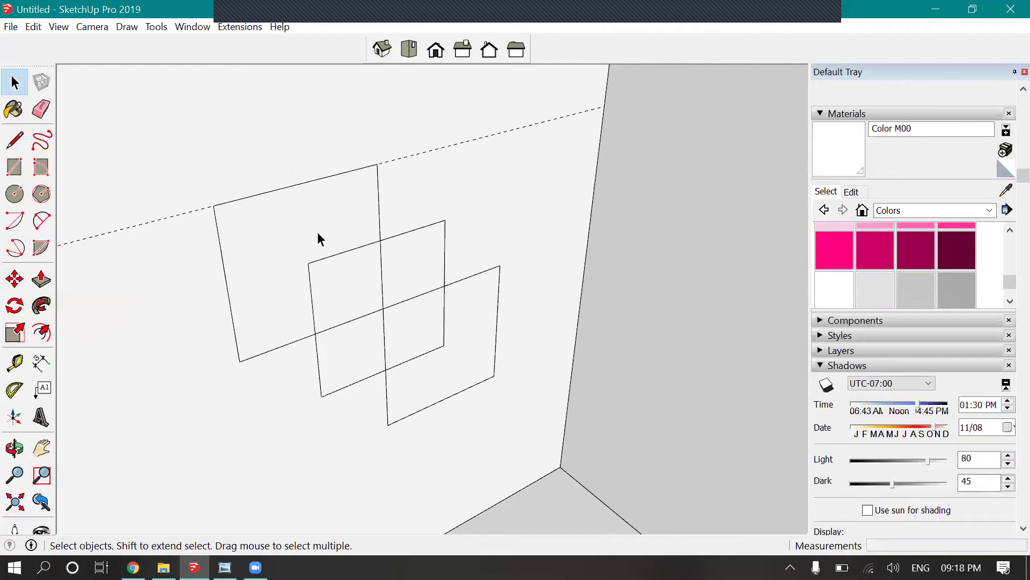
scroll(319, 232, "up", 2)
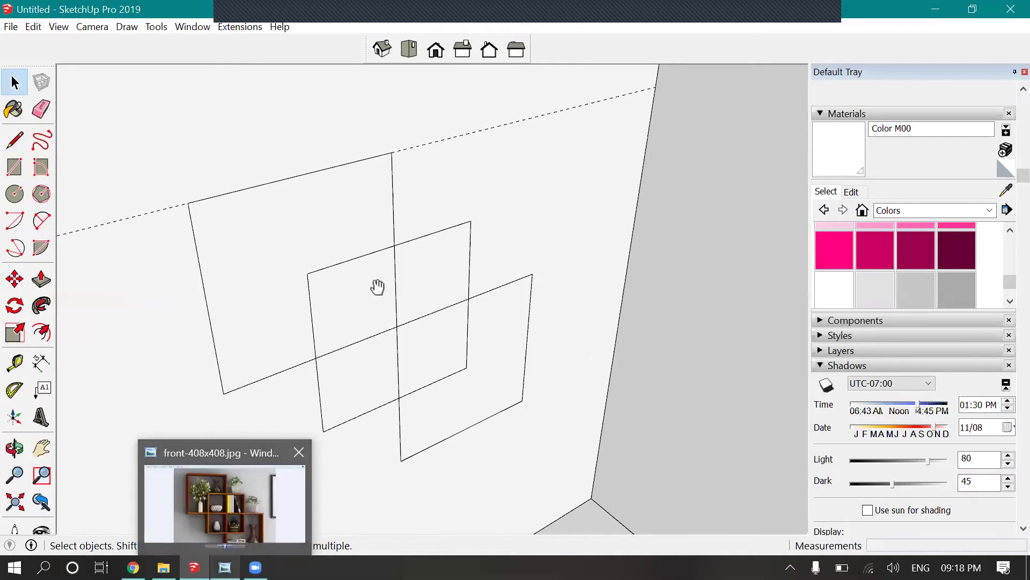
key("alt+Tab")
left_click_drag(368, 294, 356, 300)
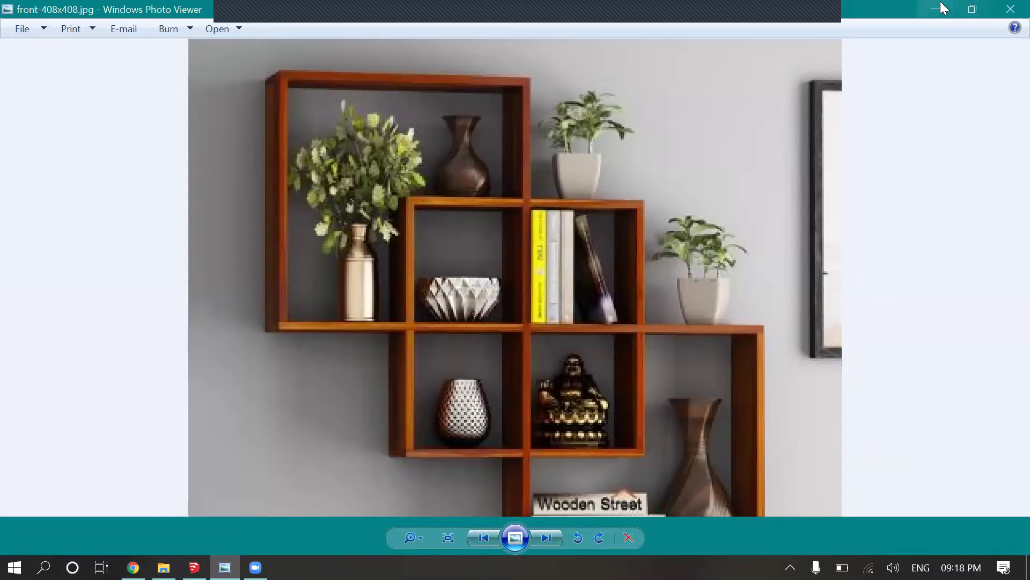
key("alt+Tab")
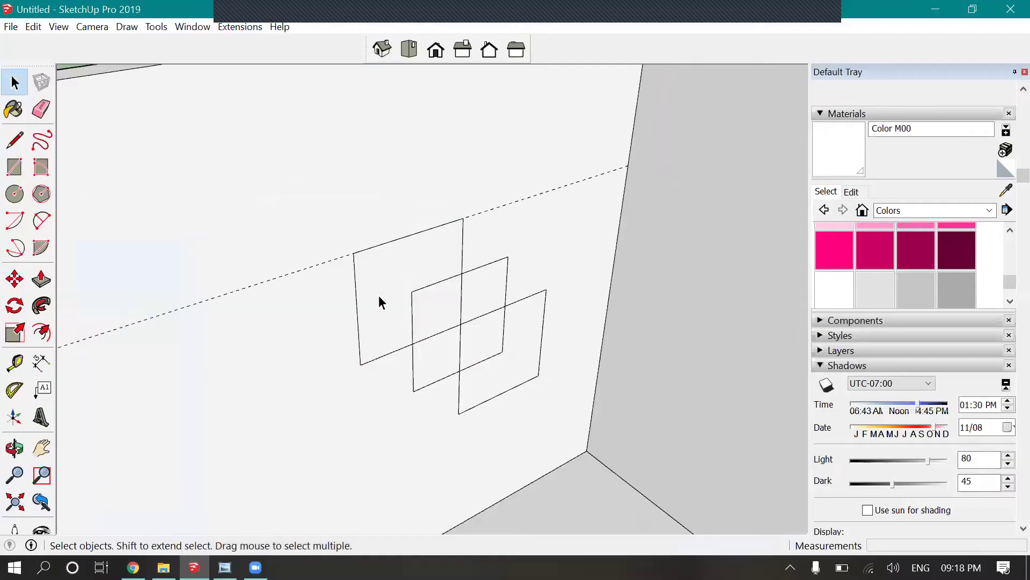
- Offset the outline of the upper square's non-overlapping face inward by 0.5"
scroll(392, 328, "up", 3)
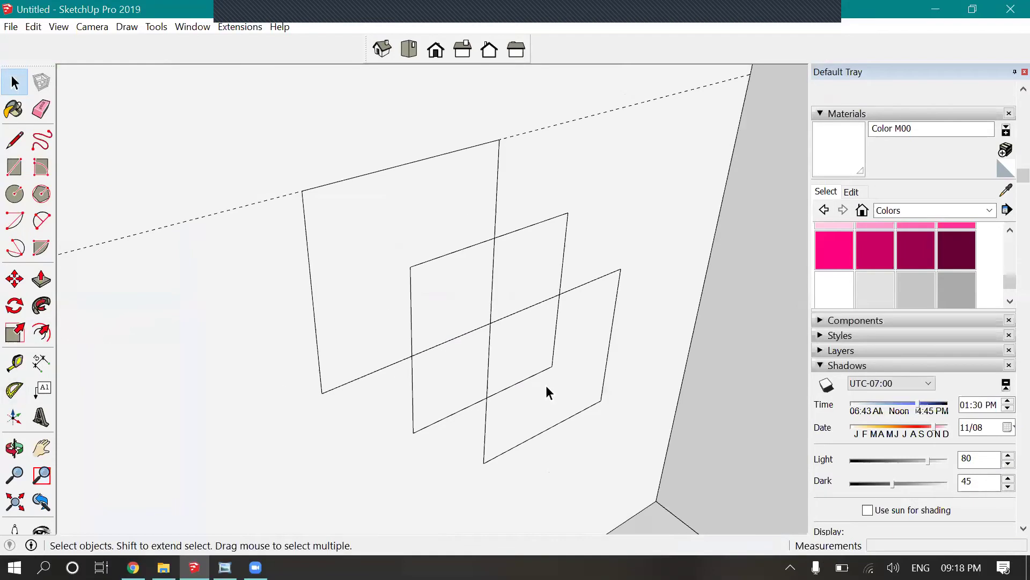
left_click(41, 332)
scroll(306, 332, "up", 1)
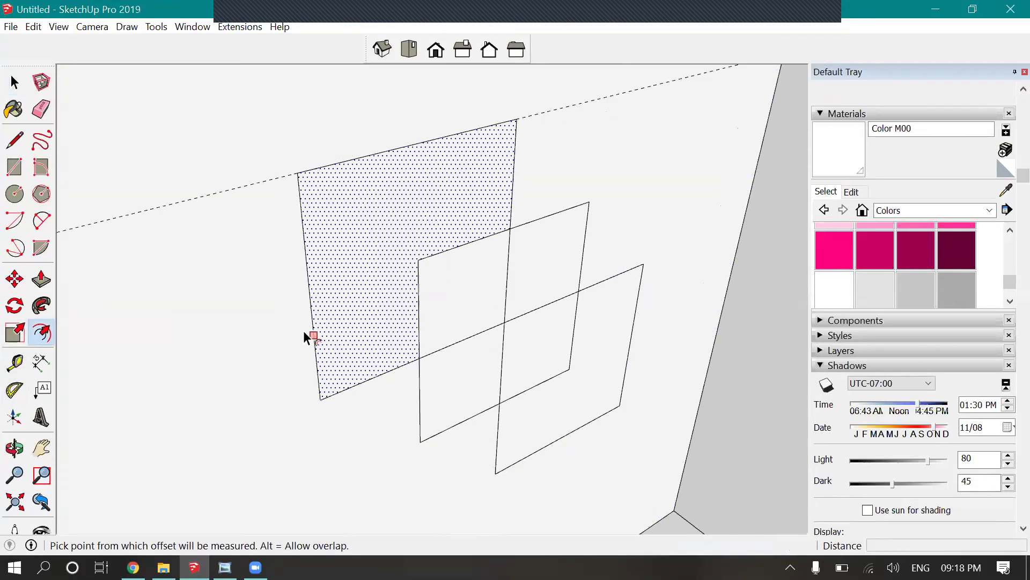
left_click(316, 325)
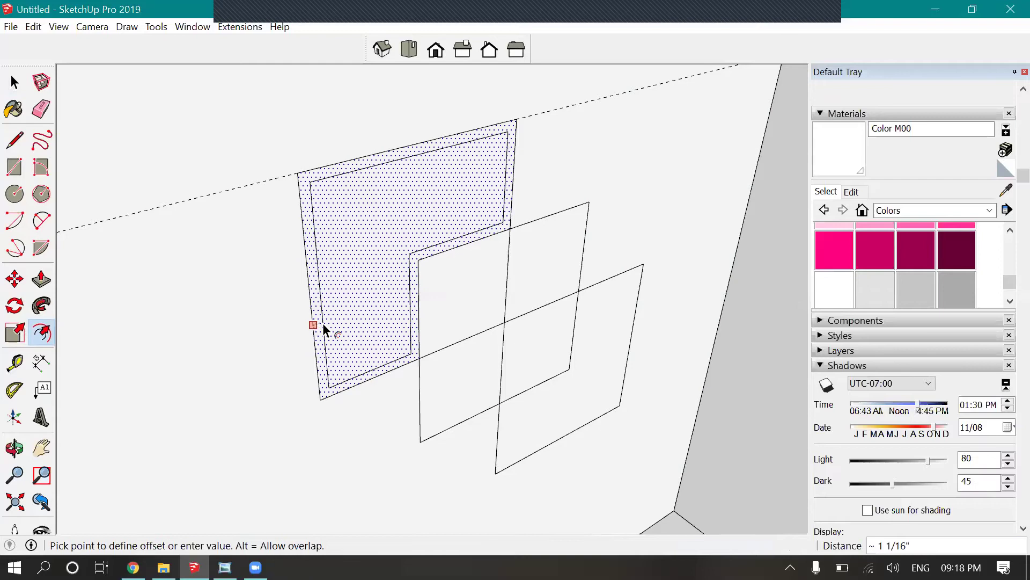
type("0.5")
key("Return")
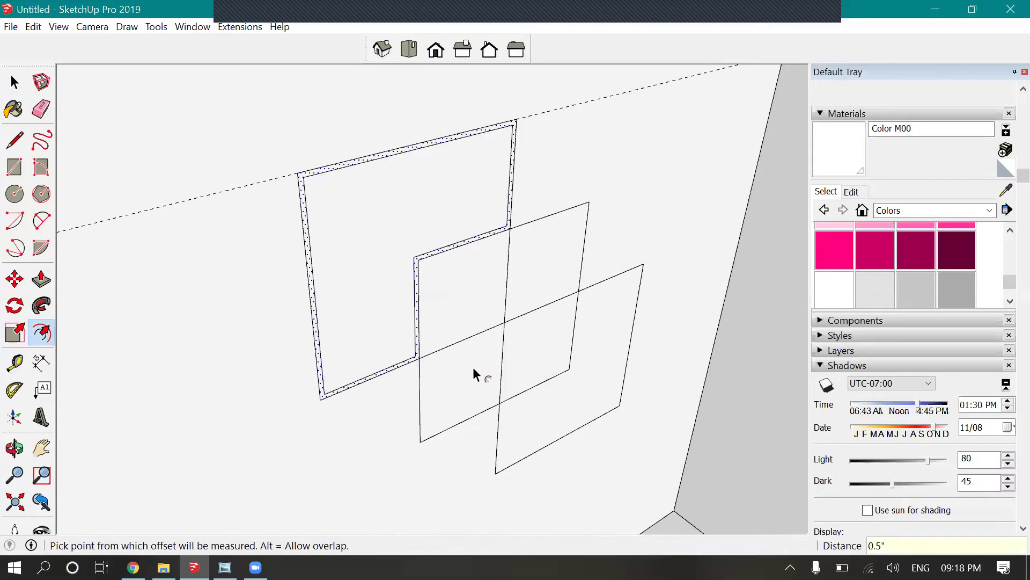
- Draw the upper square's inner frame lines across the overlap with the middle square, parallel to its right and bottom edges
middle_click_drag(546, 294, 338, 364)
left_click(15, 139)
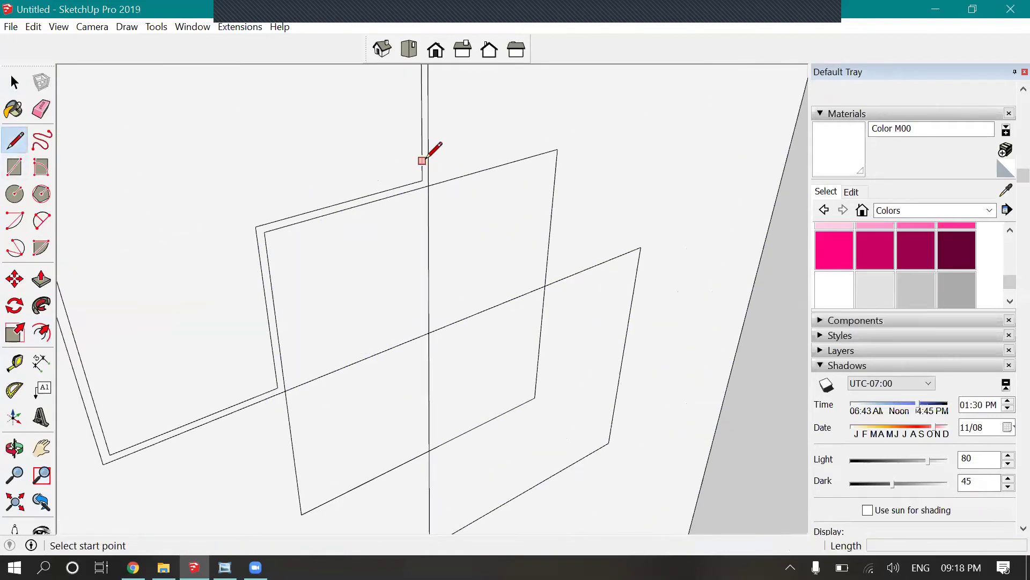
scroll(419, 222, "down", 1)
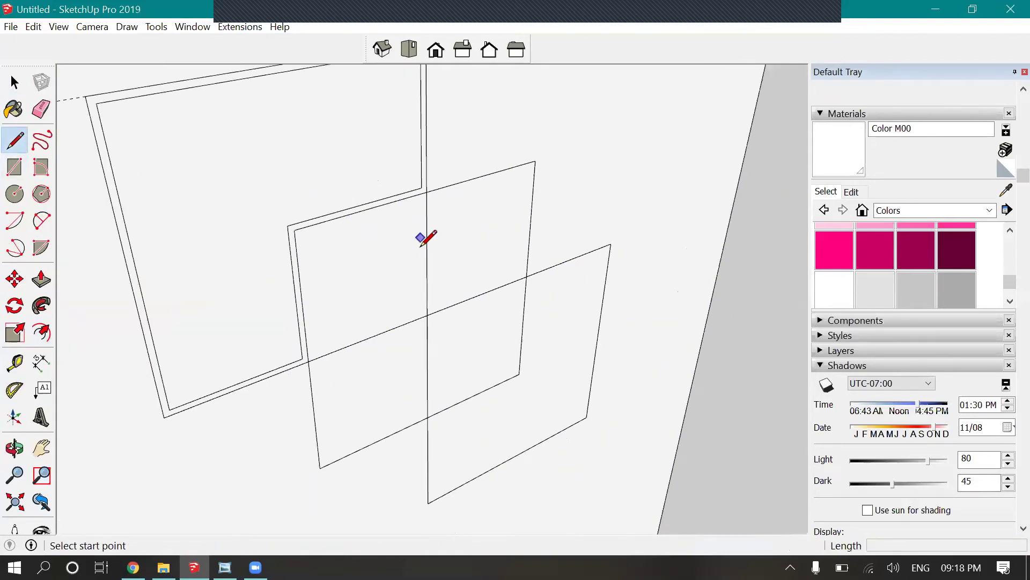
left_click(422, 188)
scroll(423, 317, "up", 1)
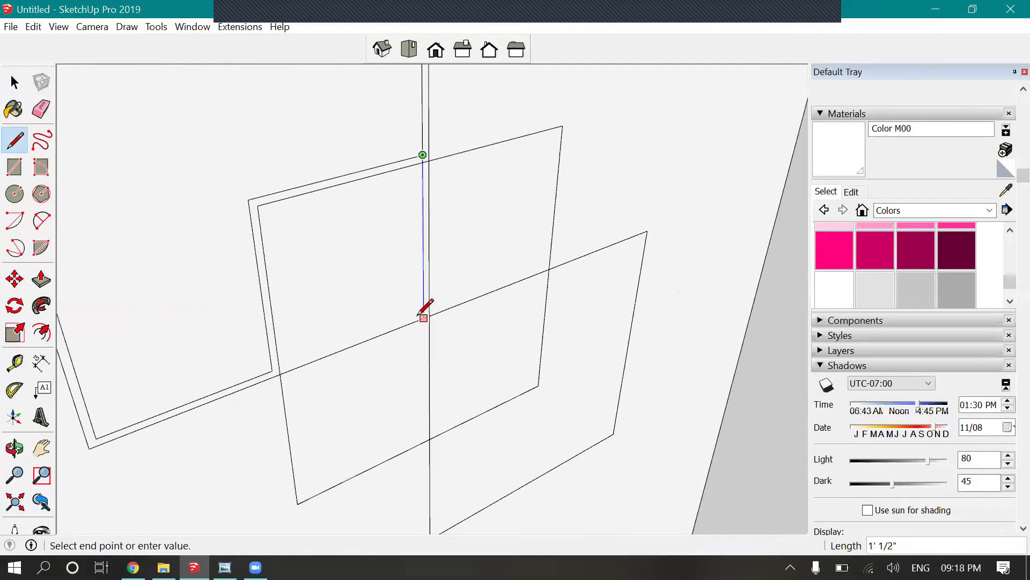
left_click(423, 316)
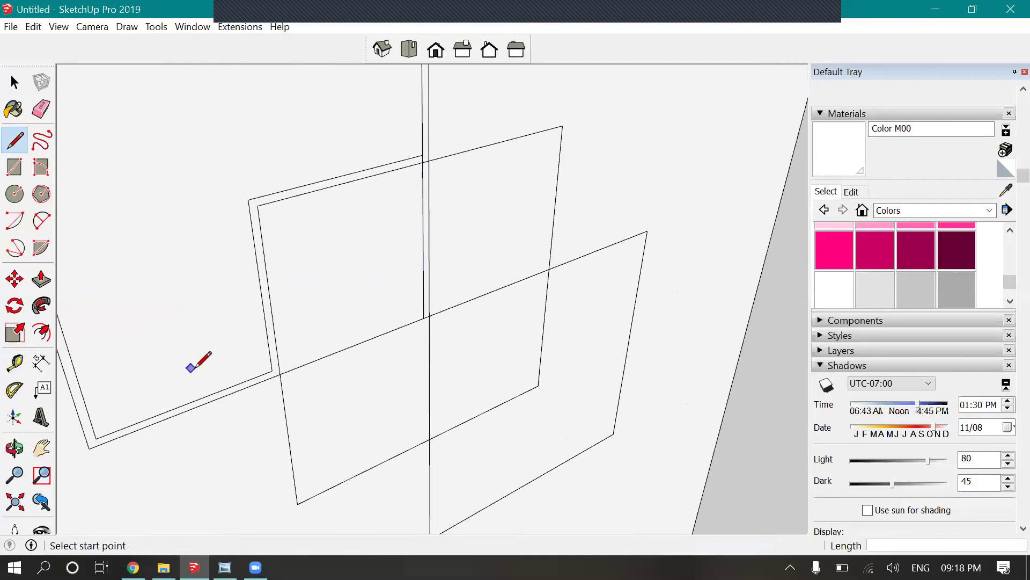
left_click(272, 370)
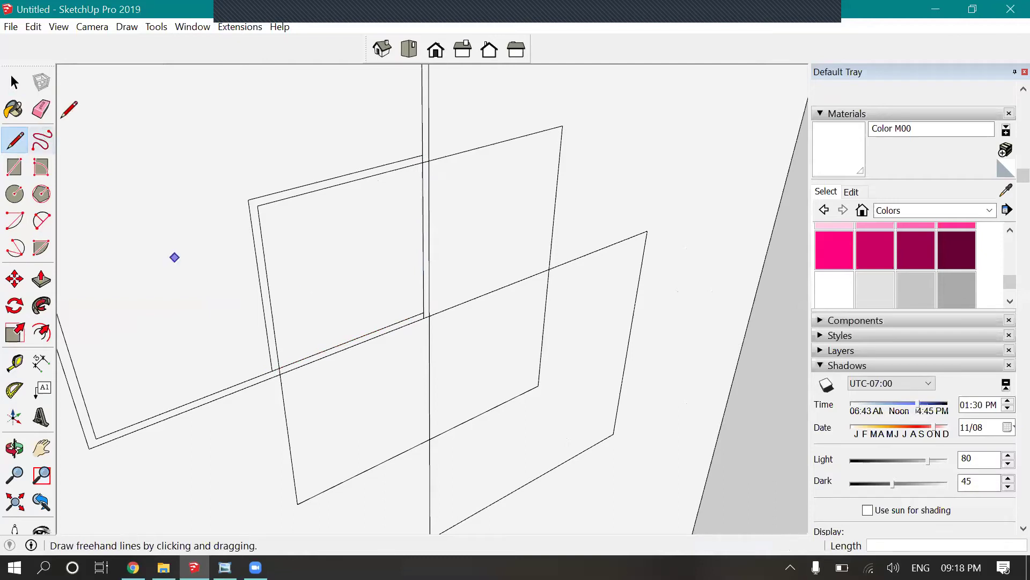
- Erase the leftover line stub at the lower right inner corner of the upper square's frame
scroll(115, 111, "up", 2)
left_click(41, 109)
scroll(466, 315, "up", 2)
scroll(462, 316, "up", 1)
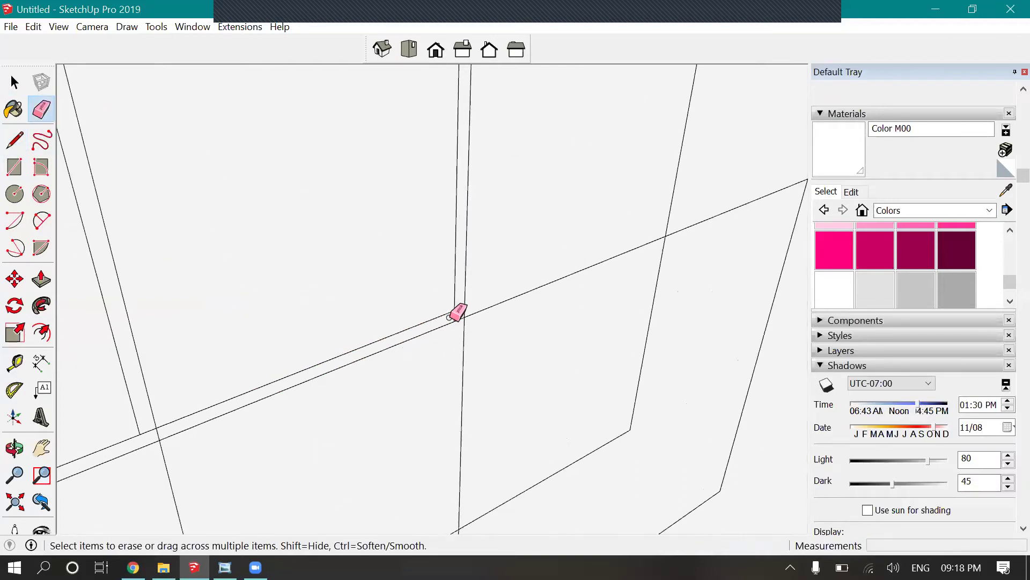
scroll(462, 309, "down", 3)
scroll(338, 346, "up", 1)
scroll(338, 352, "down", 3)
scroll(175, 338, "down", 1)
- Pull the upper square's frame strip 10" out from the wall
key("p")
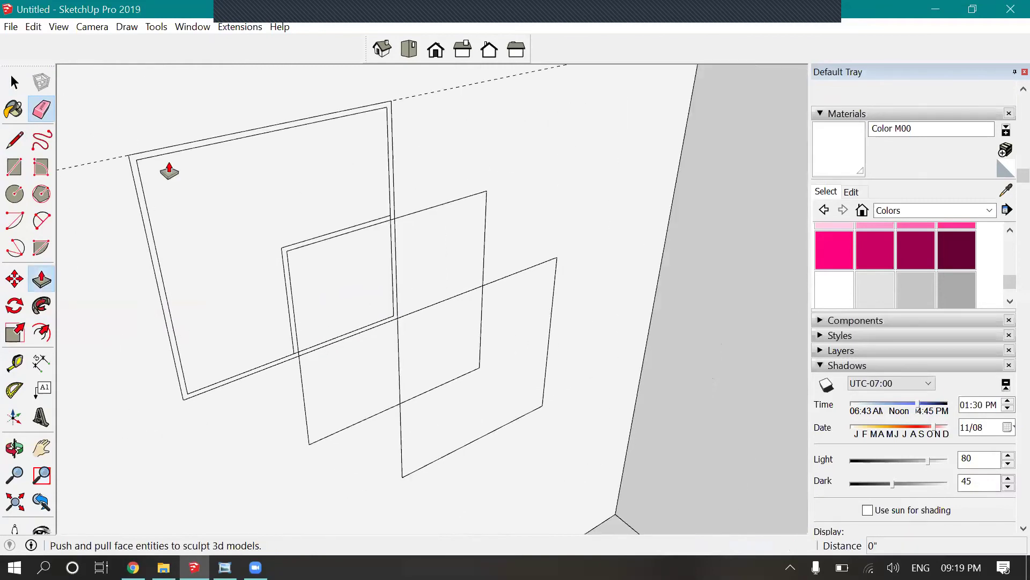
left_click_drag(153, 166, 192, 183)
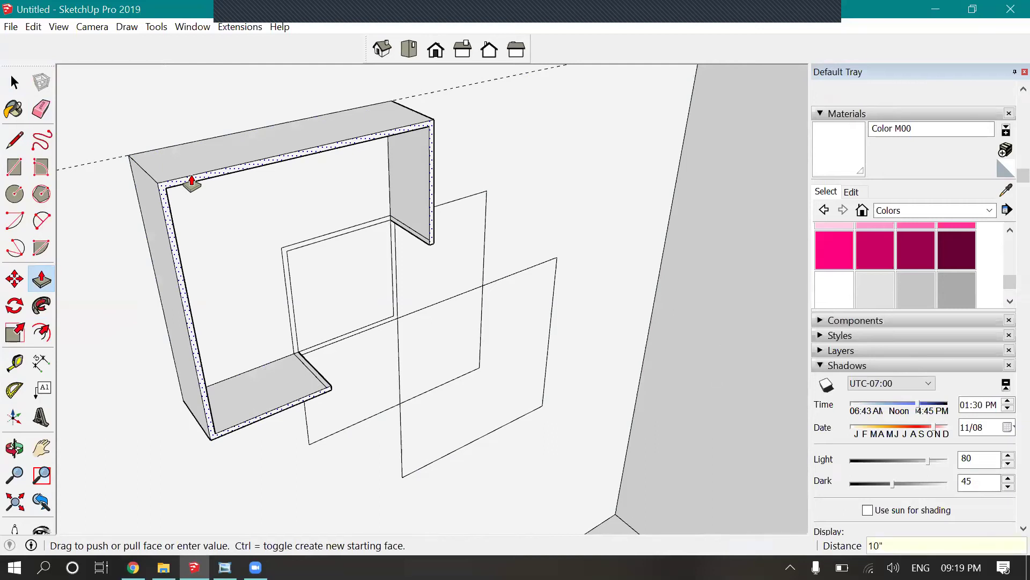
double_click(191, 183)
- Pull the remaining frame strip in the overlap out 10" to close the upper box's lower right corner
left_click(15, 447)
left_click_drag(421, 484, 644, 497)
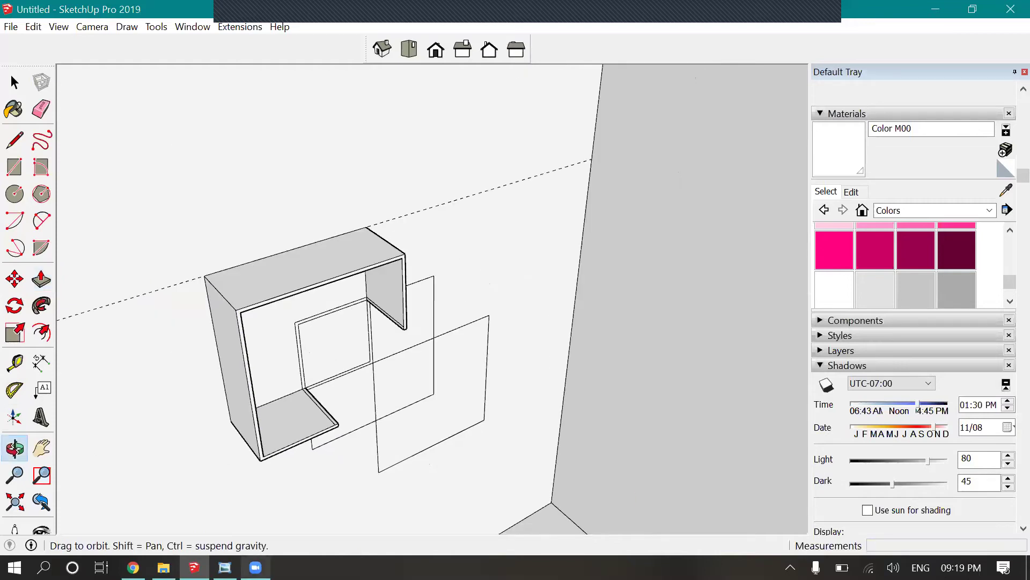
mouse_move(225, 568)
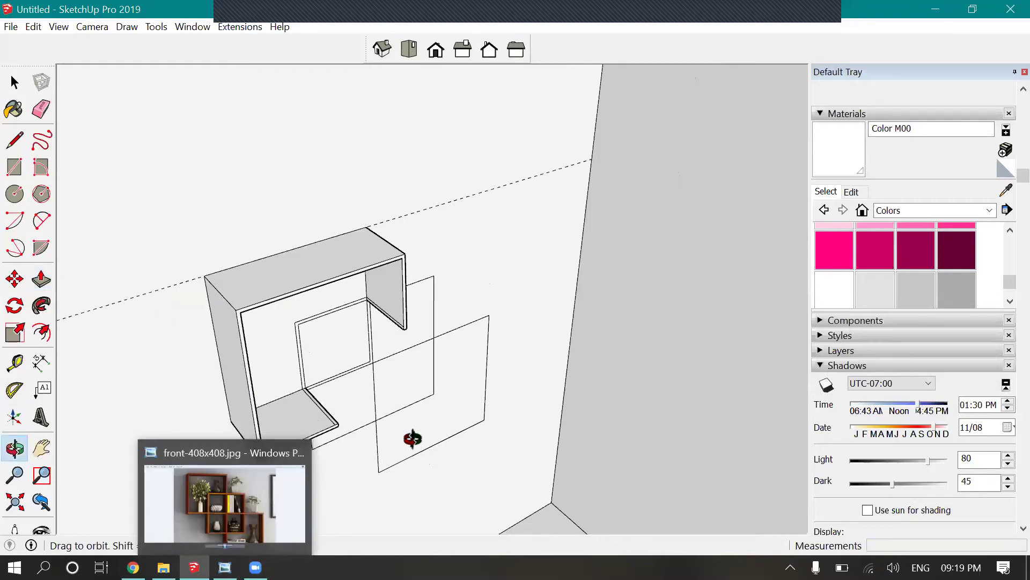
left_click_drag(448, 467, 361, 345)
scroll(361, 345, "up", 3)
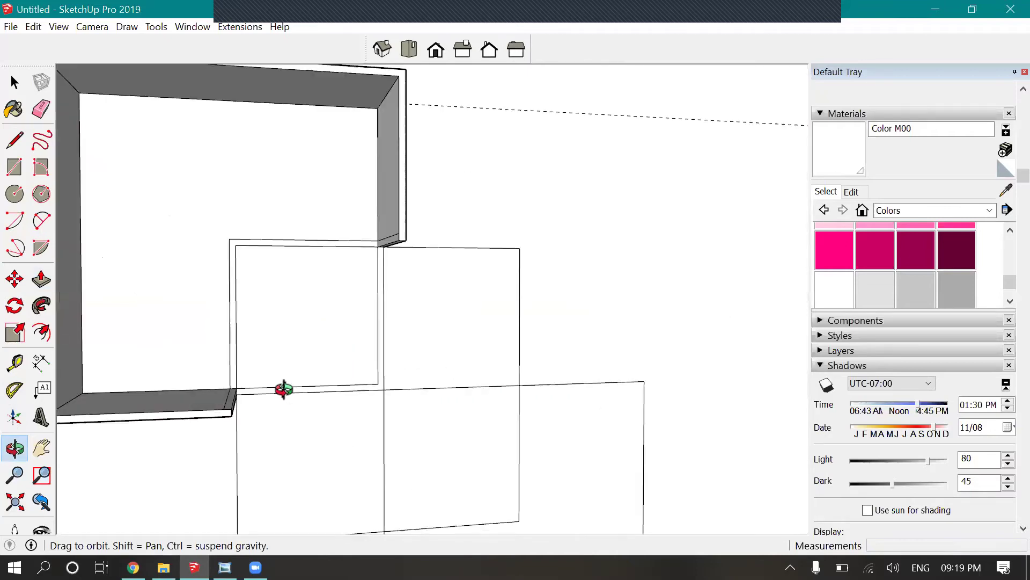
scroll(290, 263, "down", 2)
left_click(41, 278)
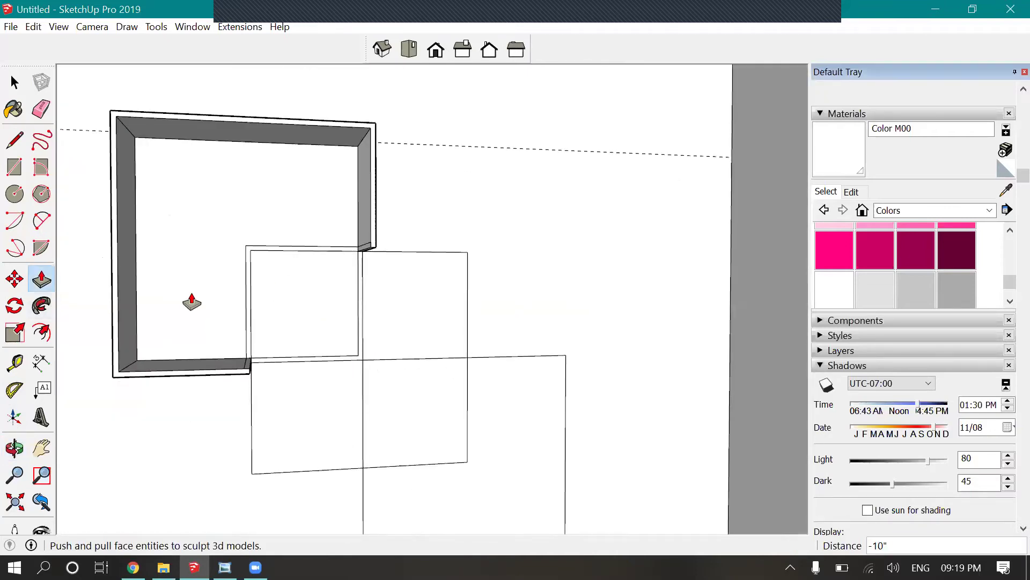
scroll(322, 272, "up", 1)
mouse_move(378, 272)
left_mouse_down()
mouse_move(387, 242)
mouse_move(383, 257)
left_mouse_up()
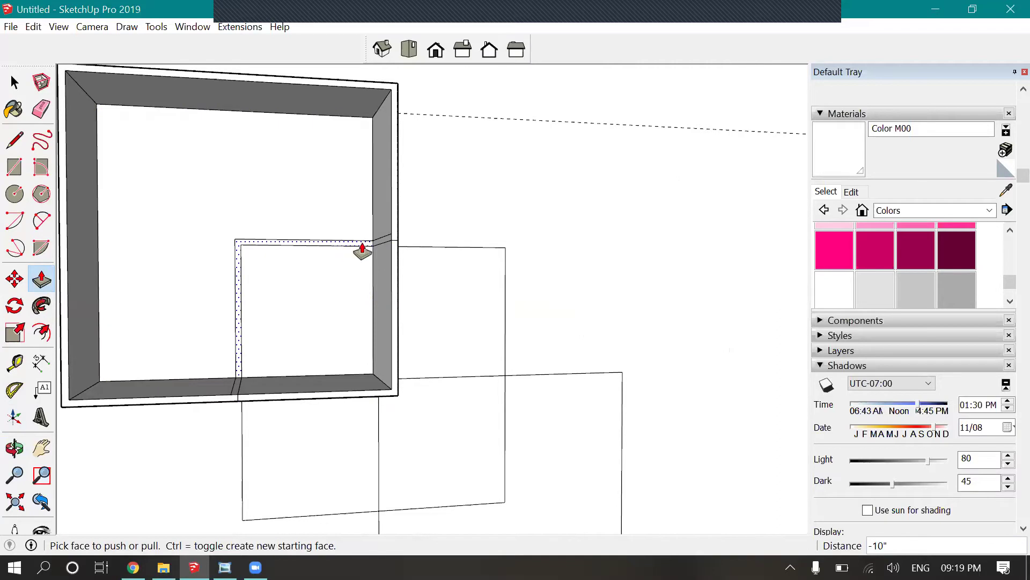
- Try to pull the L-shaped strip inside the upper box out 10", flush with the box's front, and undo it
left_click_drag(362, 250, 395, 250)
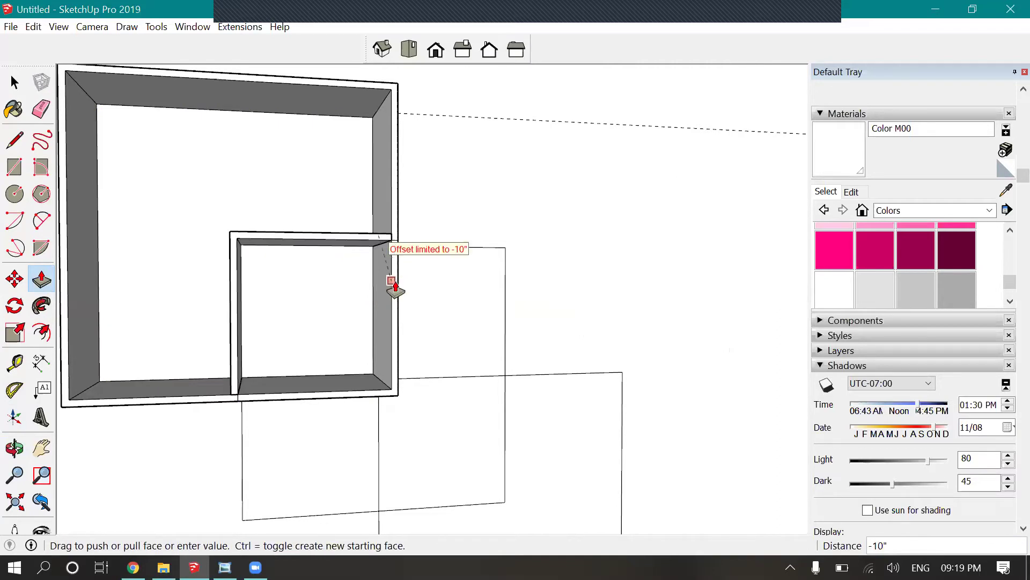
left_click_drag(395, 287, 395, 286)
scroll(395, 285, "down", 1)
key("space")
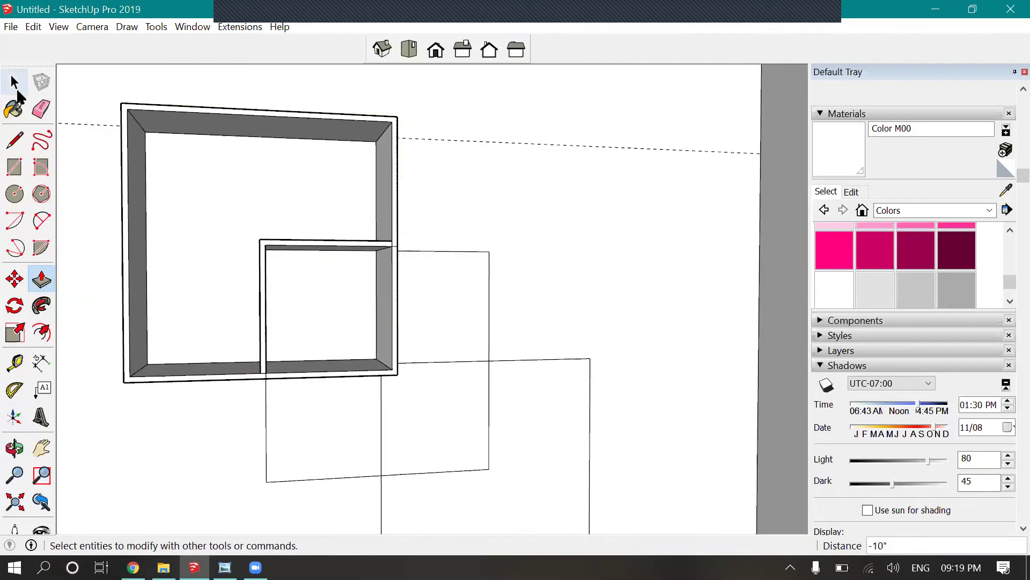
scroll(475, 242, "down", 3)
scroll(578, 444, "up", 2)
scroll(620, 395, "down", 2)
scroll(502, 364, "up", 4)
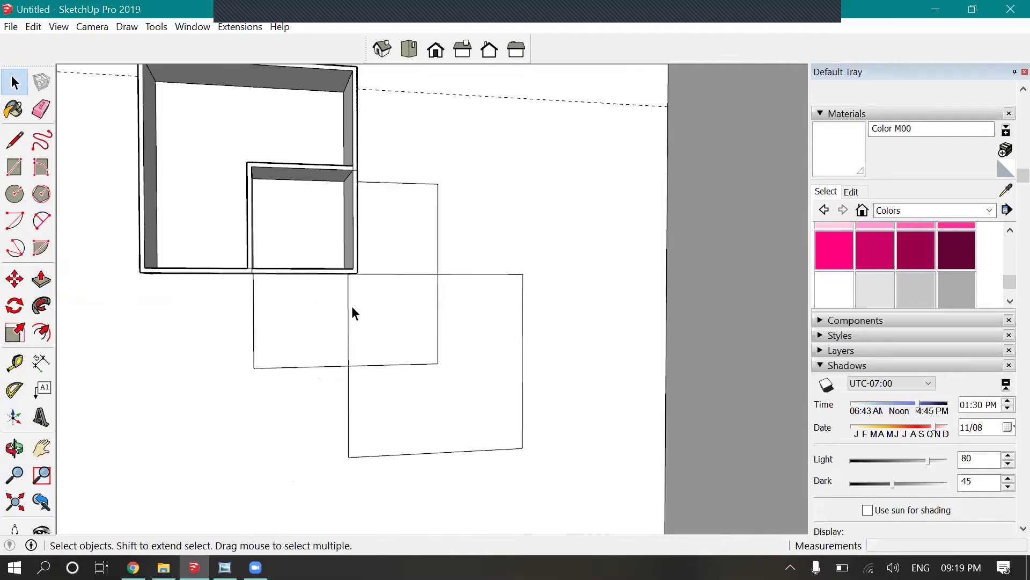
left_click(14, 447)
left_click_drag(424, 301, 419, 380)
scroll(320, 170, "up", 4)
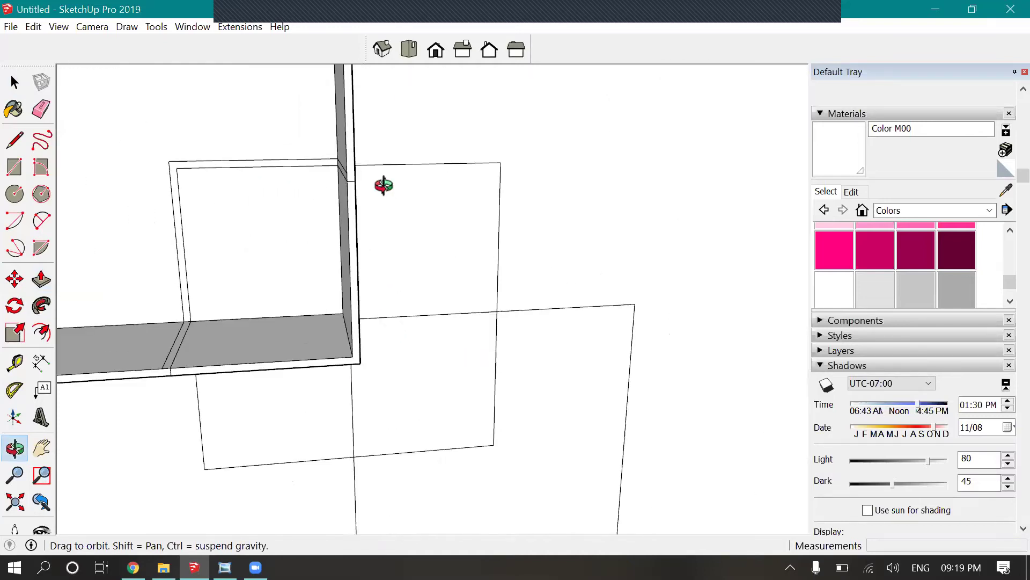
left_click_drag(336, 180, 404, 155)
- Examine the faces and edges where the middle square's top edge meets the outer side of the upper box's right panel
key("space")
middle_click_drag(433, 168, 96, 314)
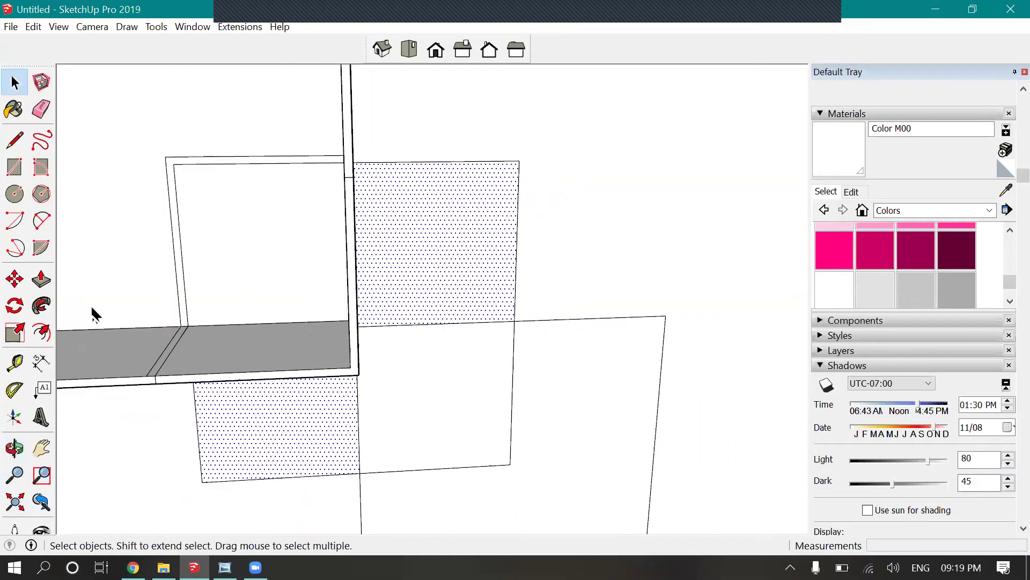
middle_click_drag(379, 234, 387, 174)
scroll(361, 188, "up", 4)
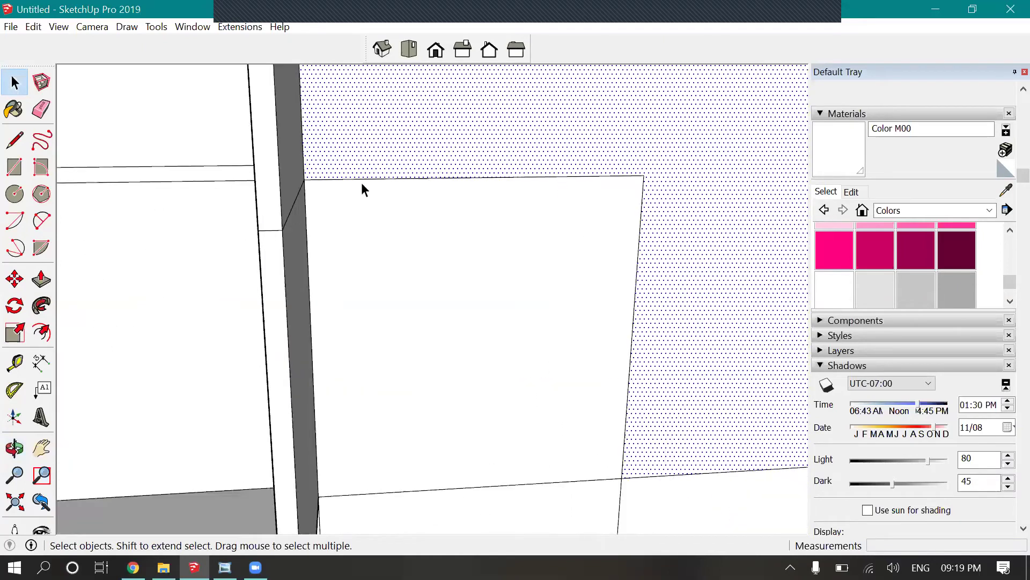
left_click(359, 182)
left_click(286, 211)
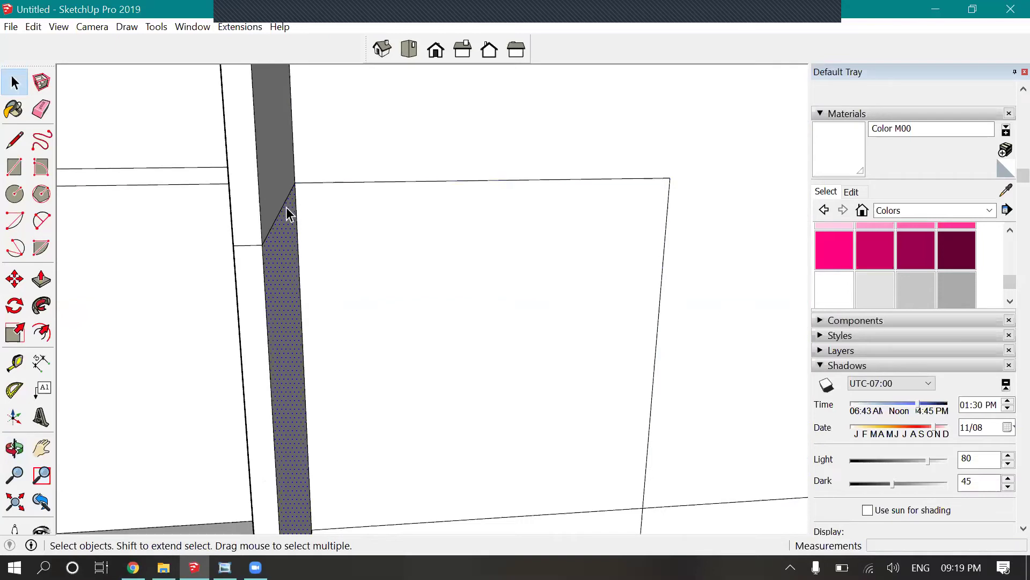
left_click(313, 183)
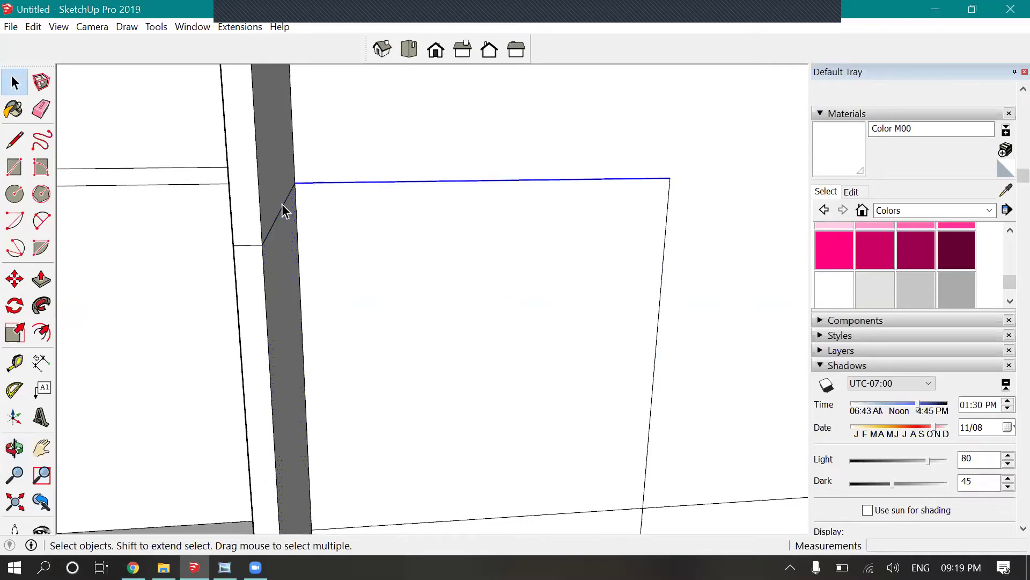
left_click(286, 212)
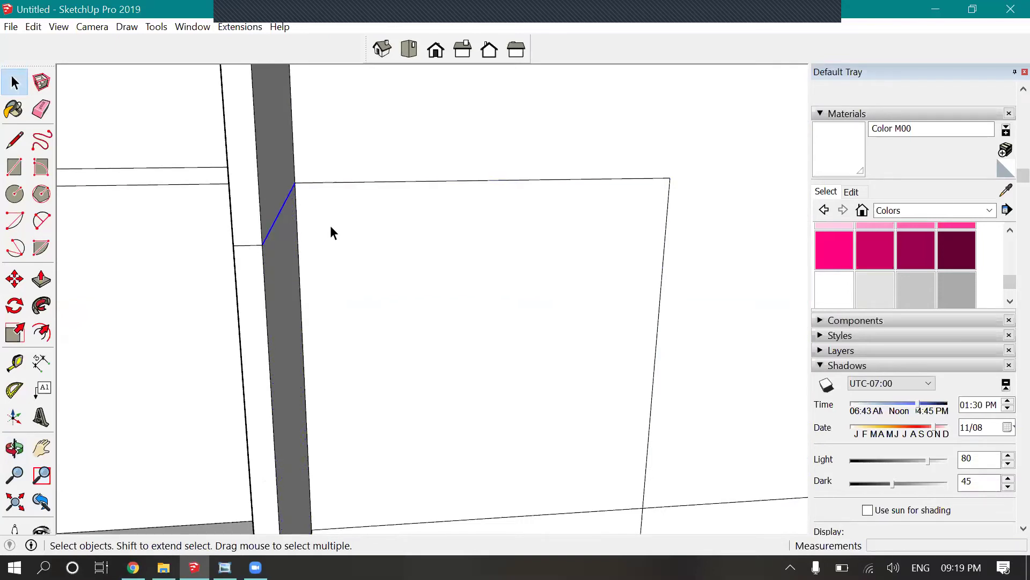
middle_click_drag(330, 225, 375, 247)
left_click(14, 448)
left_click_drag(366, 310, 368, 308)
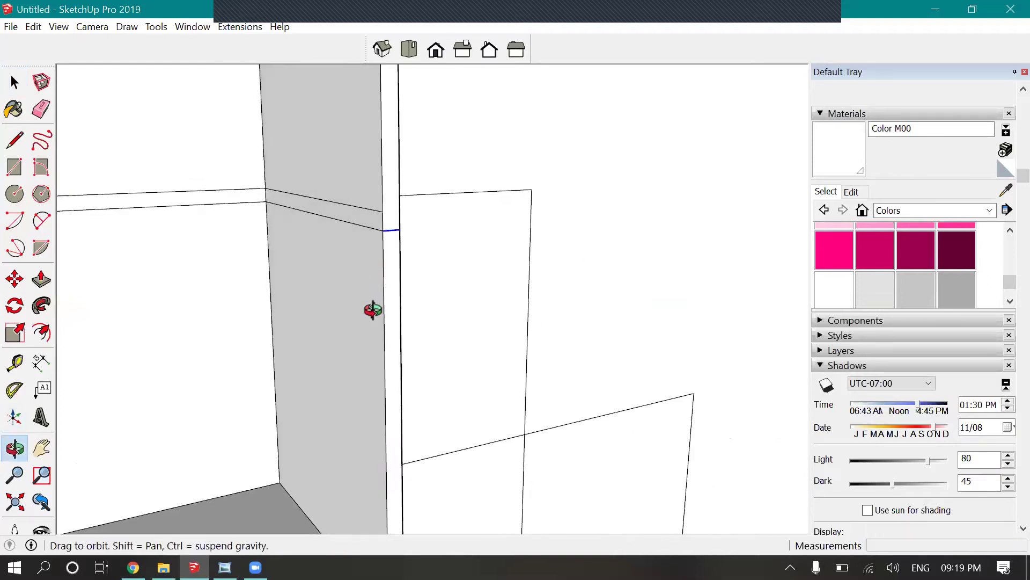
- Delete the extra outer offset lines above and left of the middle square's corner, including the upper line on the box's inner side
key("space")
left_click(372, 230)
scroll(372, 229, "down", 2)
left_click(240, 209)
scroll(240, 208, "down", 1)
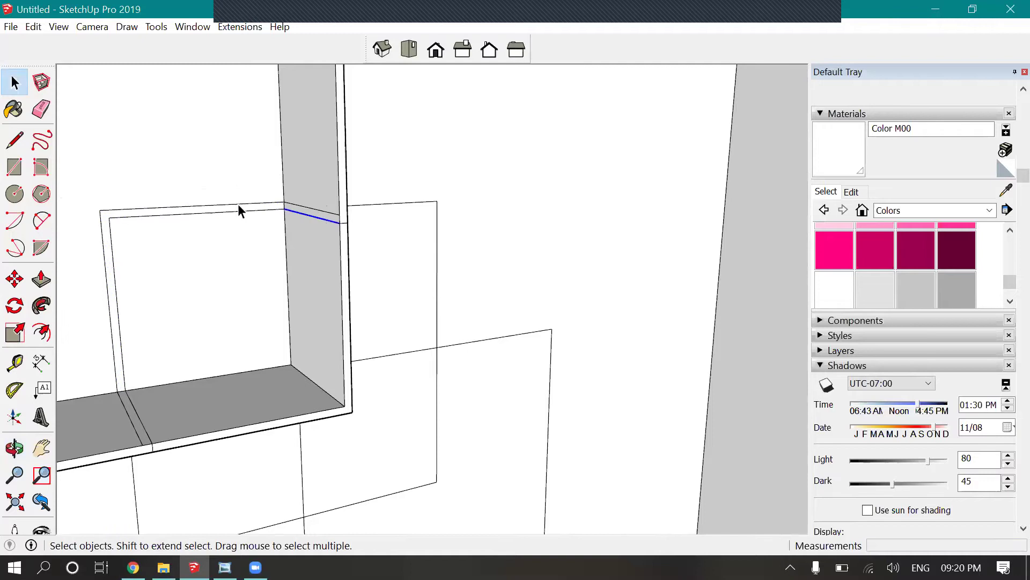
scroll(239, 209, "up", 1)
scroll(294, 207, "down", 2)
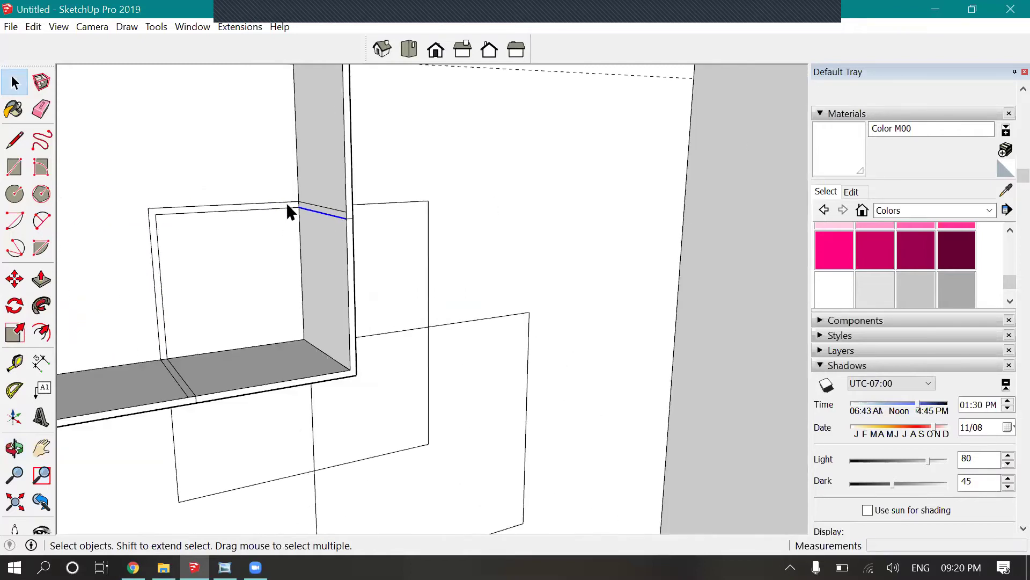
scroll(291, 208, "up", 1)
scroll(228, 211, "up", 1)
left_click(232, 207)
left_click(228, 207)
key("Delete")
left_click(109, 236)
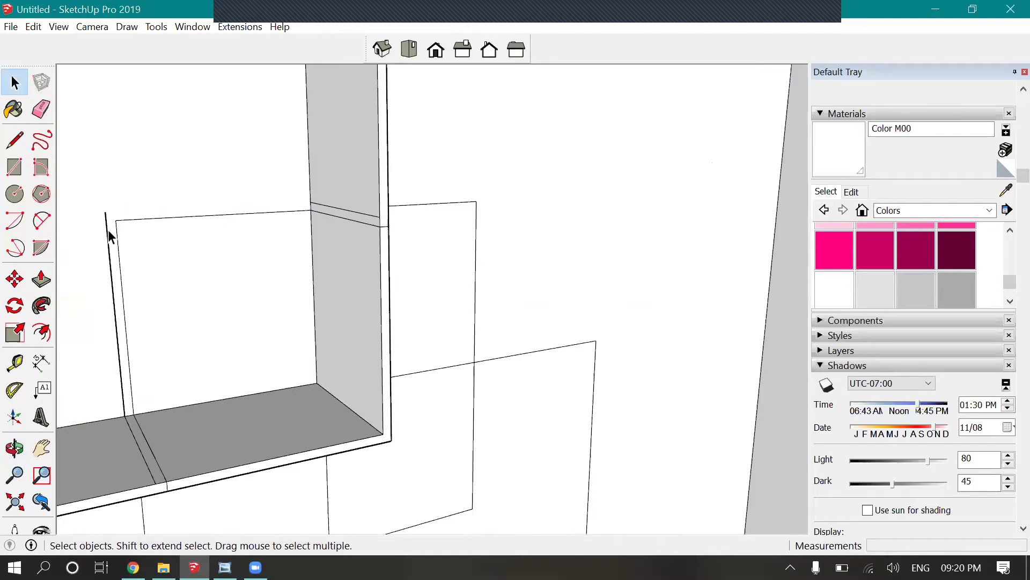
key("Delete")
scroll(295, 222, "down", 2)
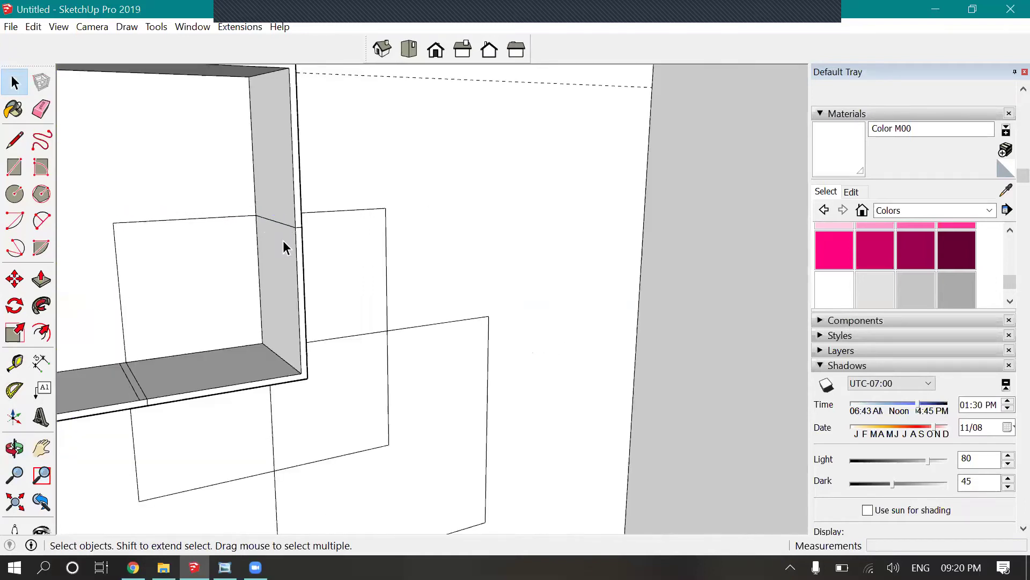
- Offset the overlap face of the middle square inside the upper box inward by 0.5"
scroll(226, 247, "down", 1)
scroll(206, 305, "up", 2)
scroll(241, 217, "down", 1)
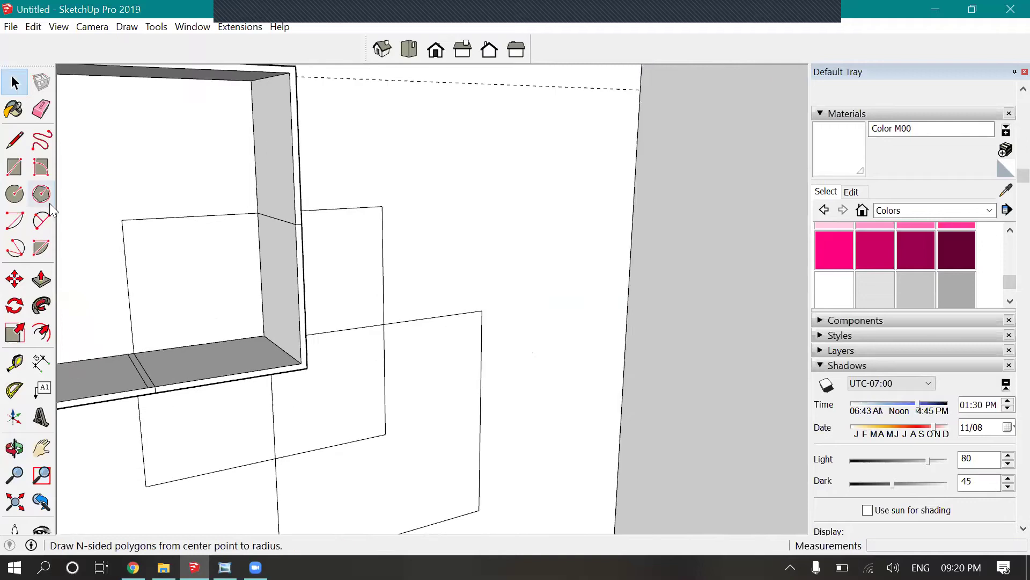
scroll(241, 269, "down", 1)
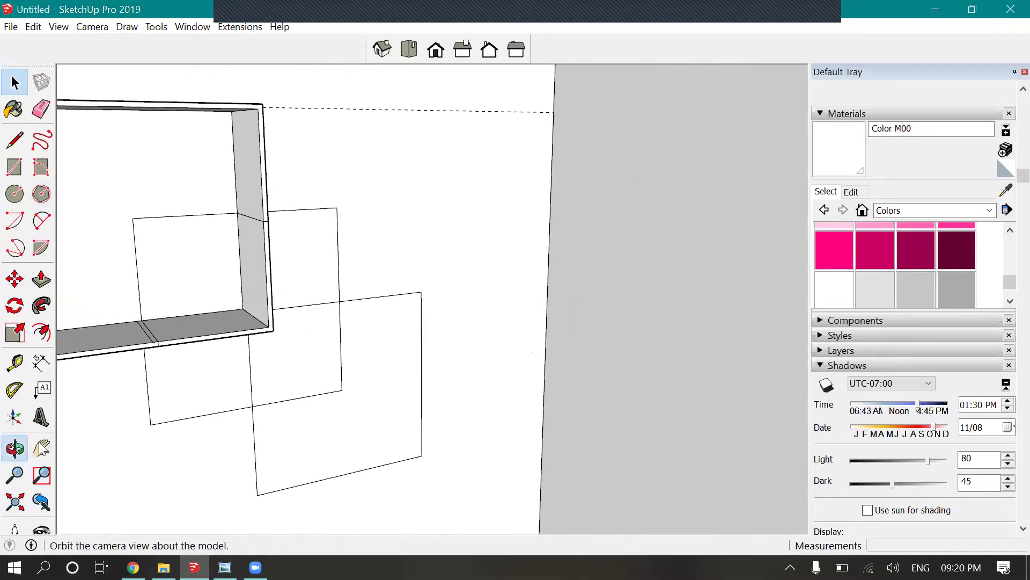
scroll(345, 329, "down", 1)
scroll(161, 319, "up", 1)
scroll(338, 318, "down", 1)
scroll(207, 312, "up", 1)
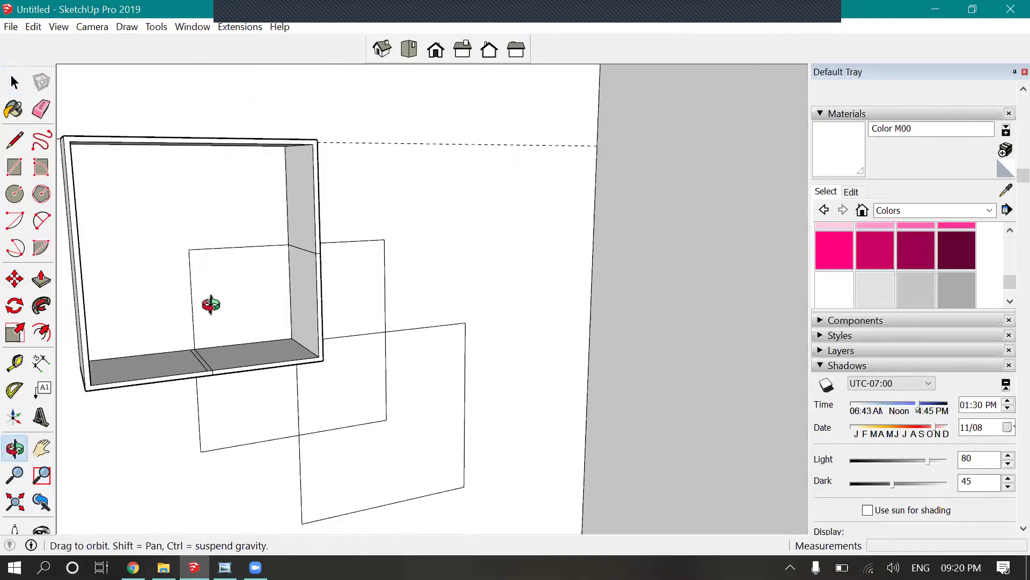
scroll(211, 304, "up", 2)
left_click(42, 332)
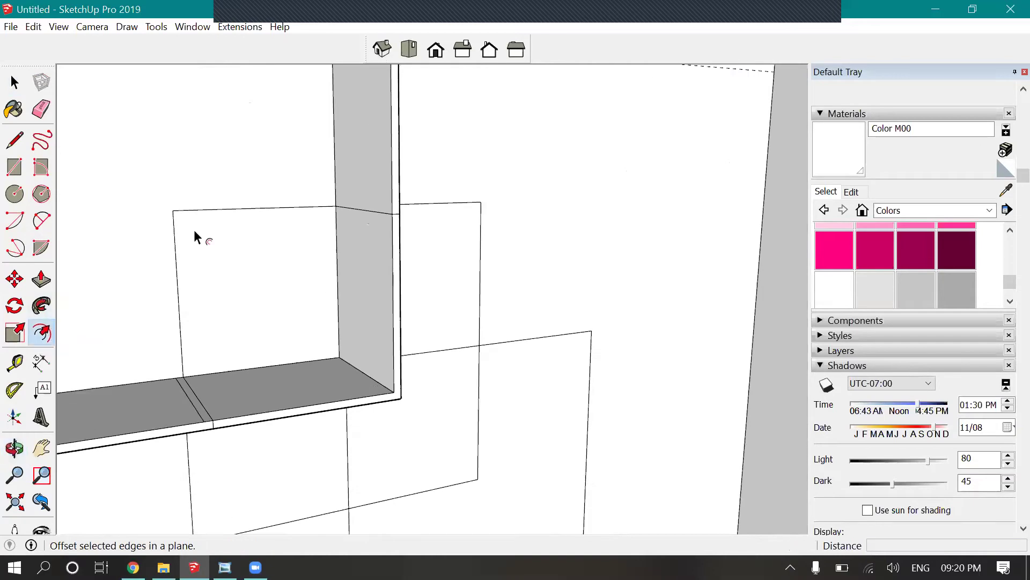
left_click(219, 211)
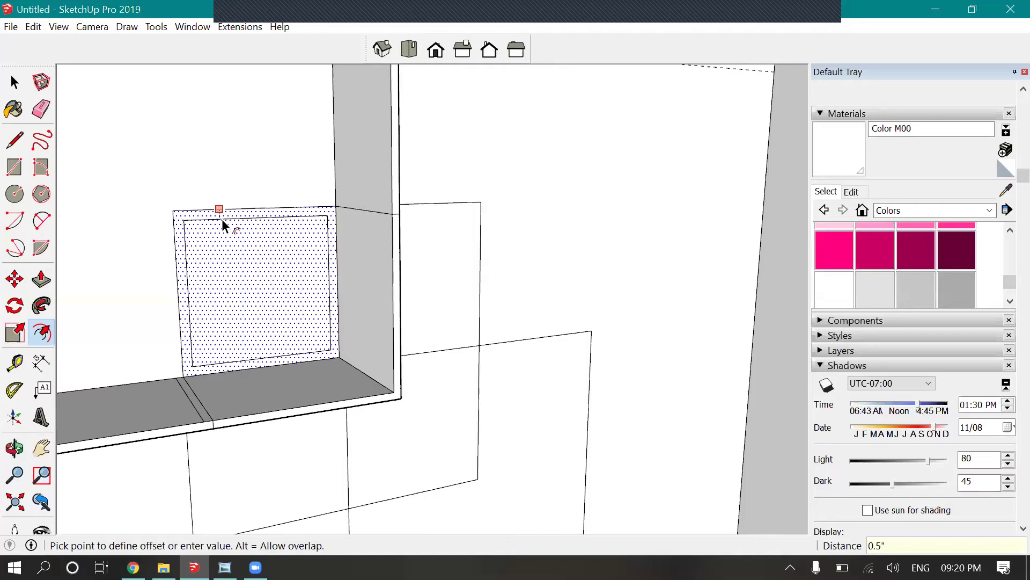
key("Return")
- Draw 1/2" lines from the offset's upper right corner to the box's right panel and from its lower left corner to the box floor
key("l")
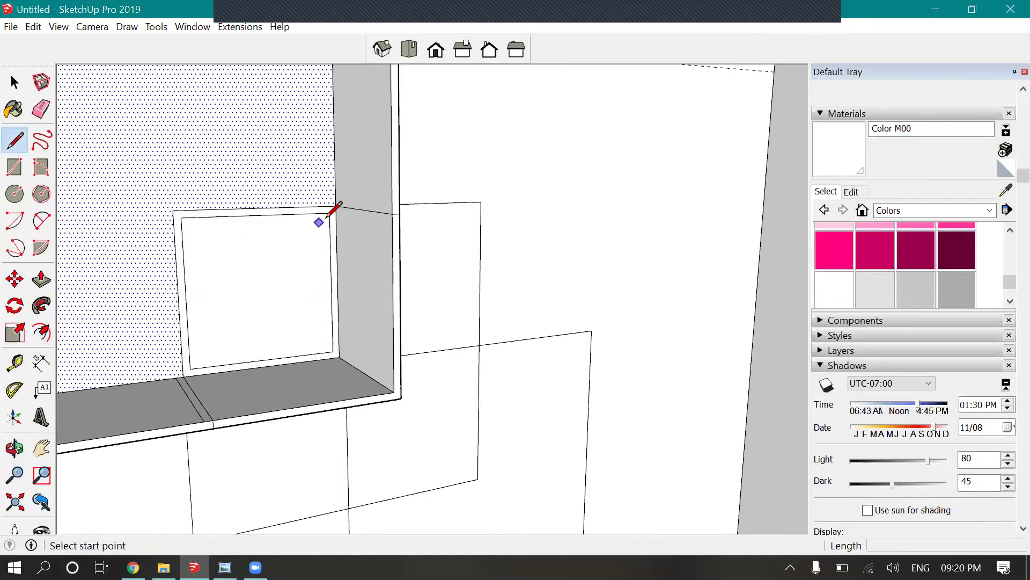
scroll(333, 207, "up", 3)
left_click(343, 204)
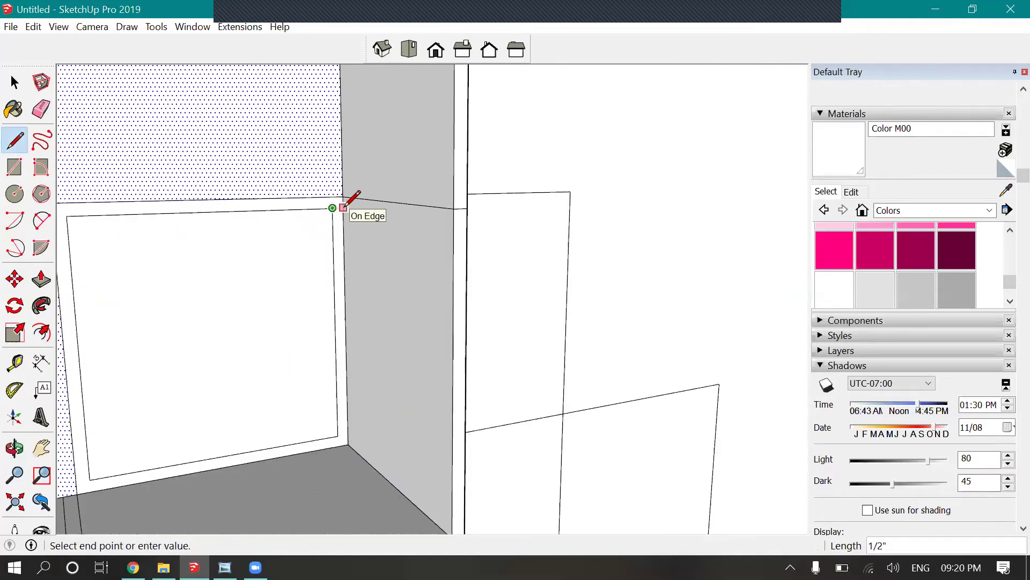
left_click(346, 205)
scroll(341, 217, "down", 2)
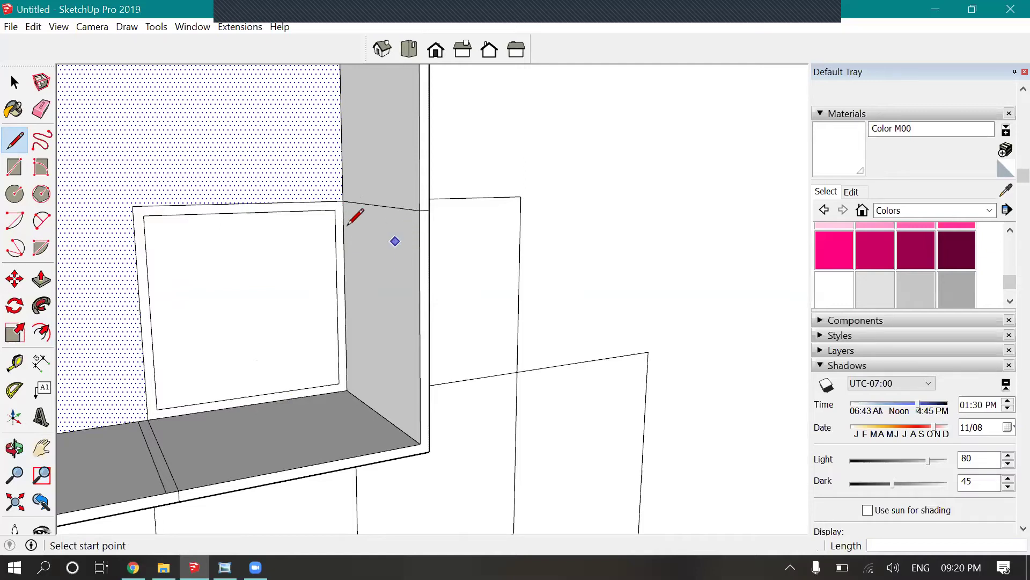
scroll(347, 224, "up", 3)
left_click(357, 211)
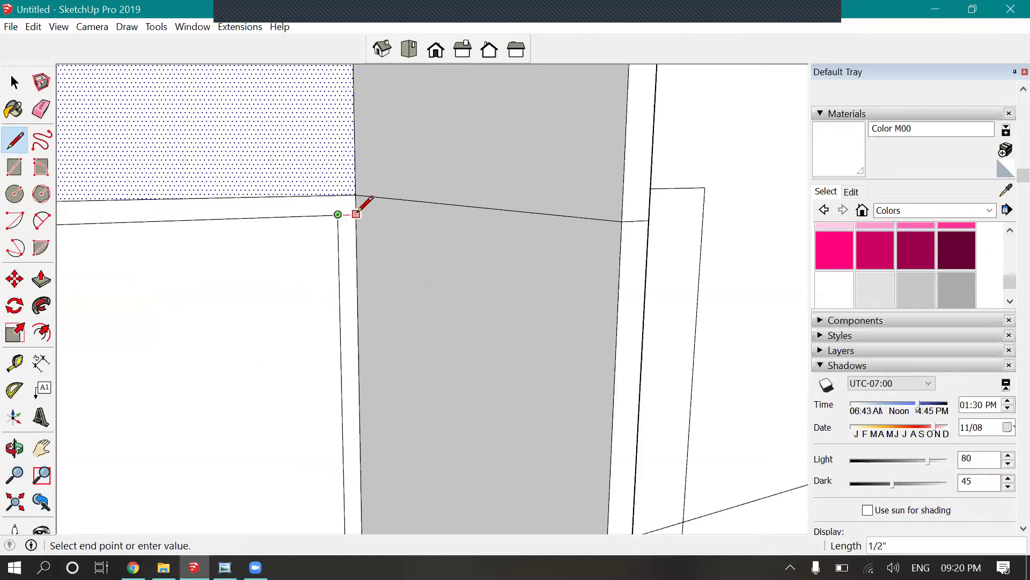
key("Escape")
scroll(367, 120, "down", 3)
scroll(165, 409, "up", 4)
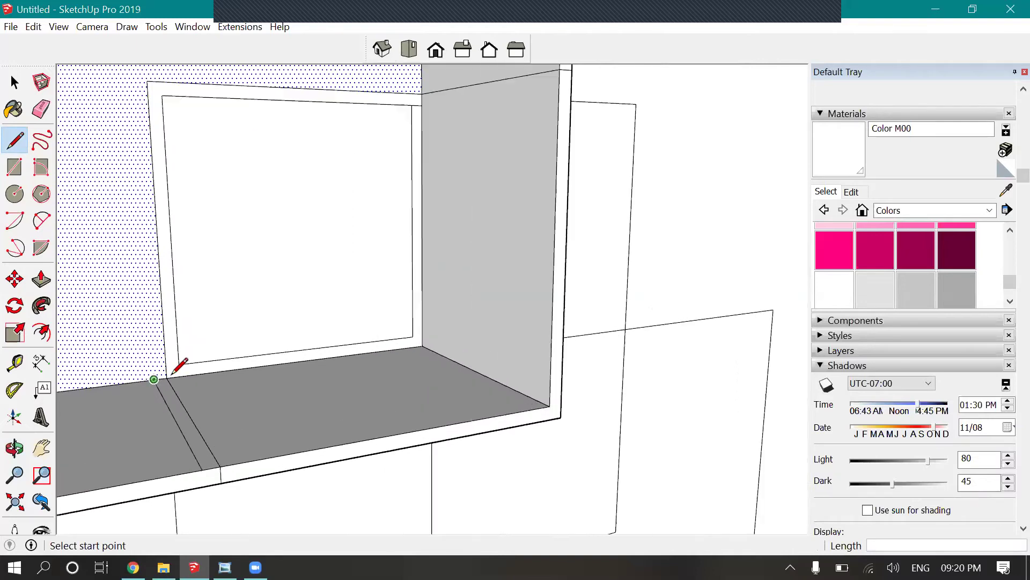
left_click(191, 376)
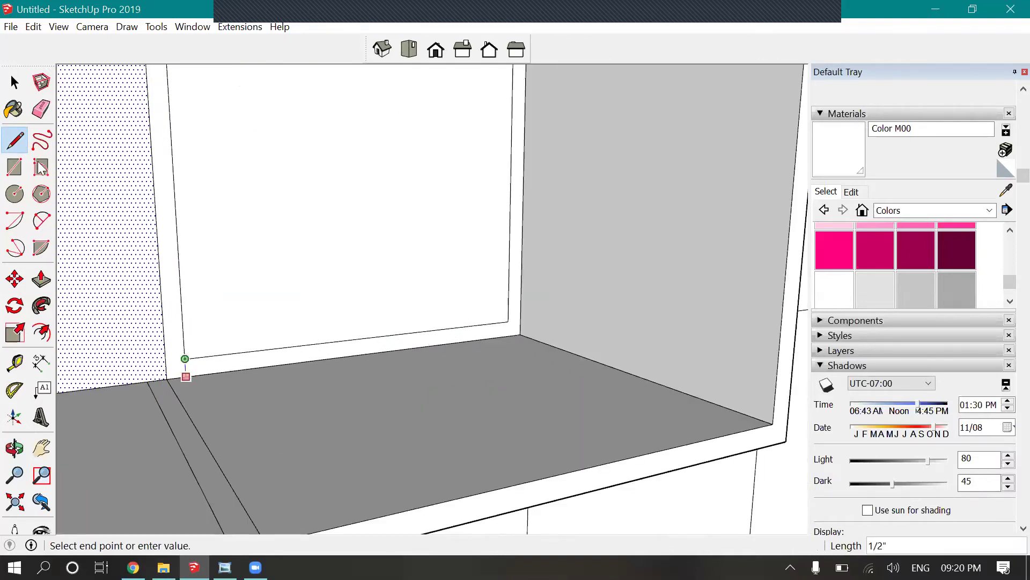
- Erase the bottom and right offset lines in the overlap, leaving an L-shaped strip along the top and left
left_click(41, 109)
left_click(508, 320)
scroll(496, 286, "down", 2)
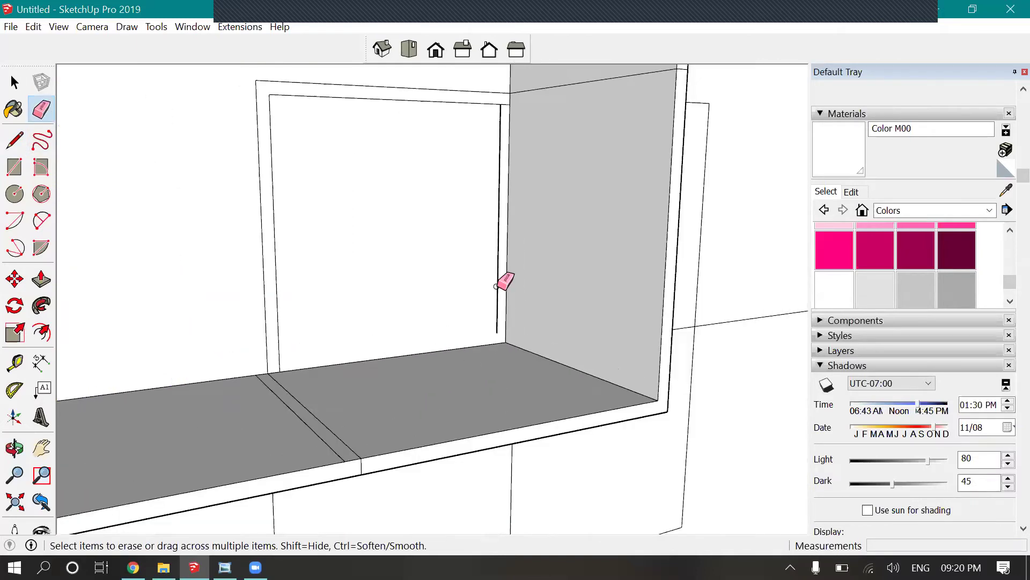
left_click(497, 281)
scroll(269, 322, "down", 2)
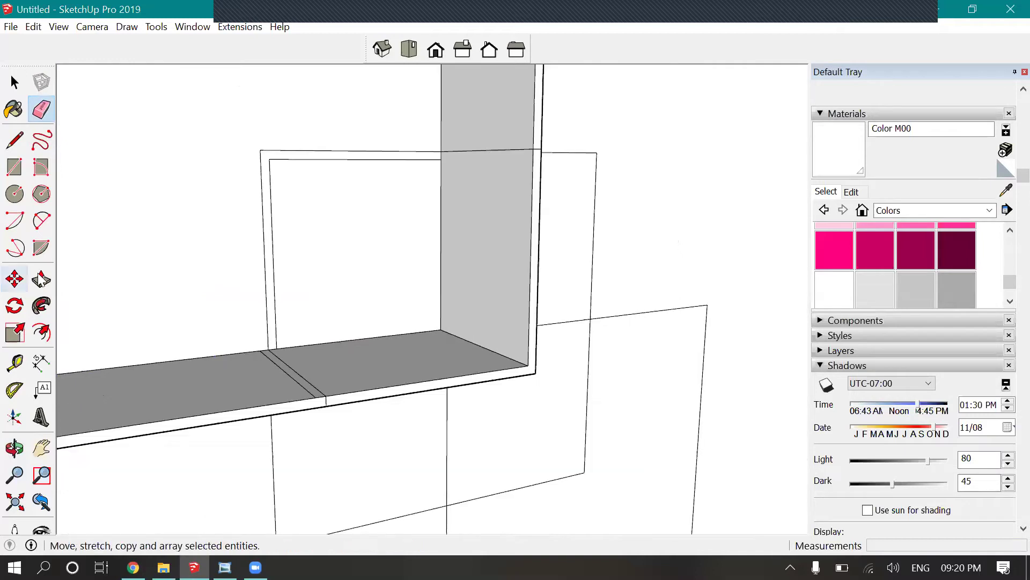
- Pull the L-shaped strip inside the upper box out 10", flush with the box's front
left_click(41, 279)
left_click(438, 164)
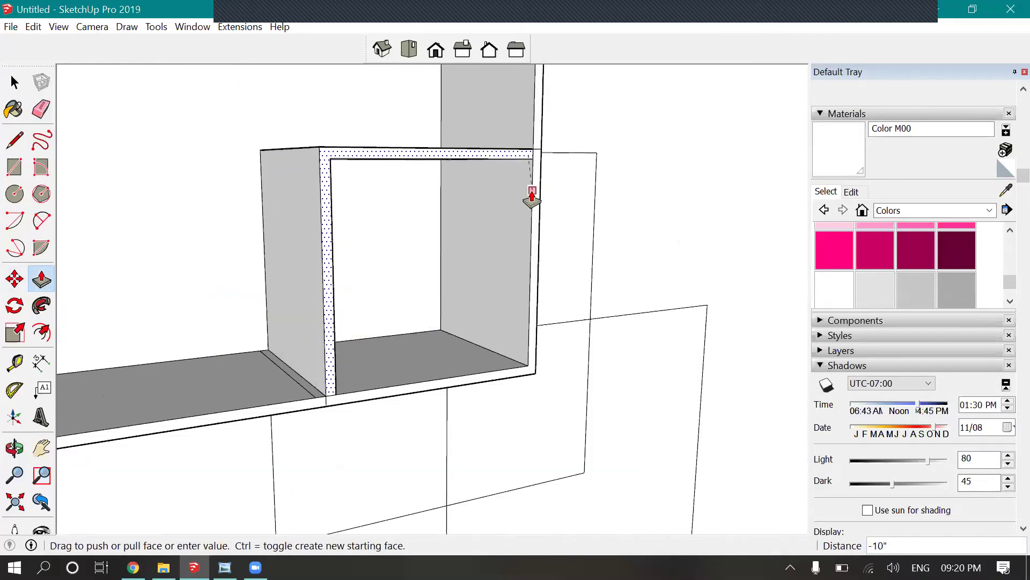
left_click(531, 199)
scroll(424, 212, "down", 2)
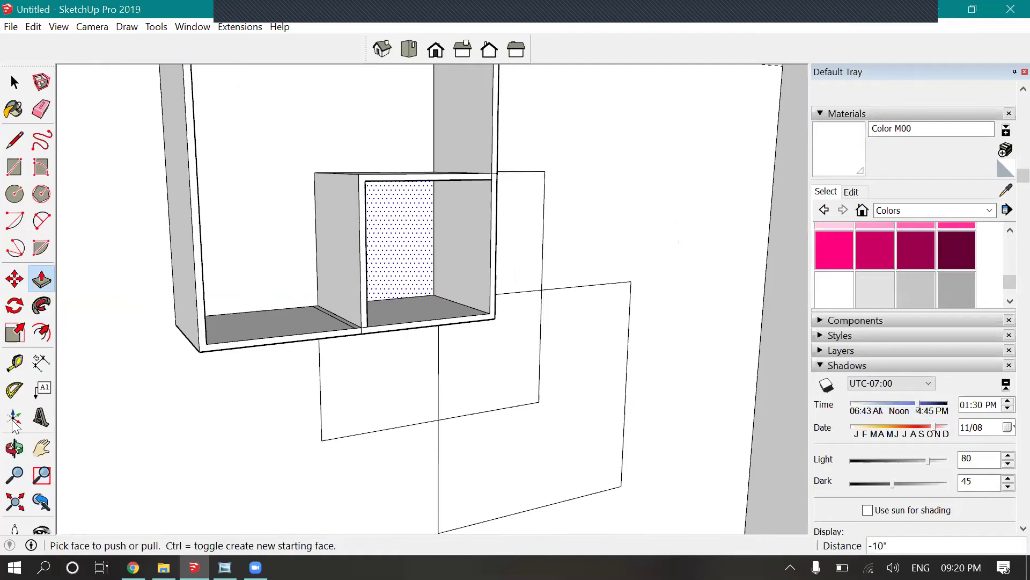
- Offset the part of the middle square outside the upper box inward by 0.5"
middle_click_drag(322, 336, 321, 335)
left_click_drag(321, 335, 275, 359)
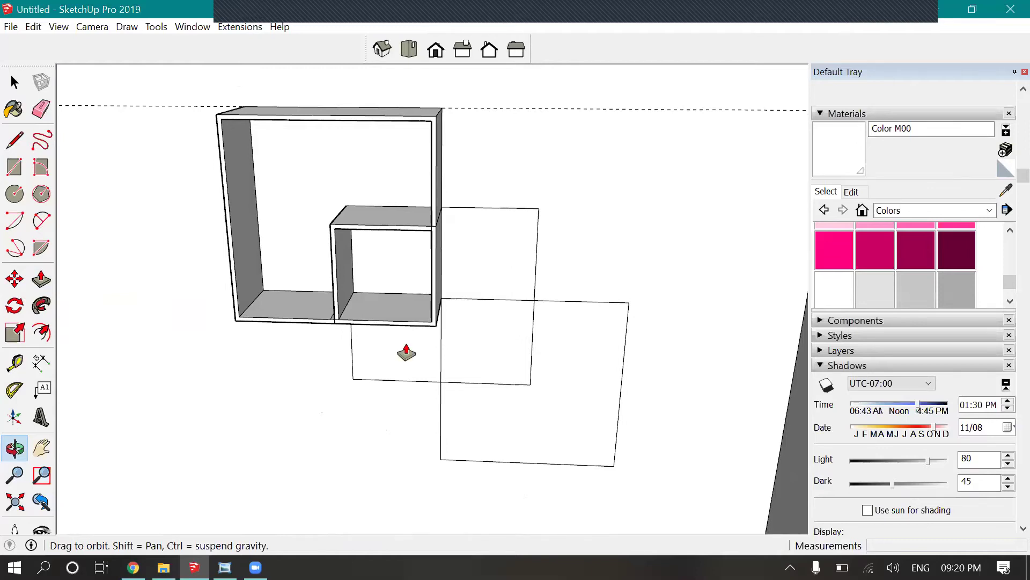
scroll(397, 352, "up", 5)
key("p")
key("space")
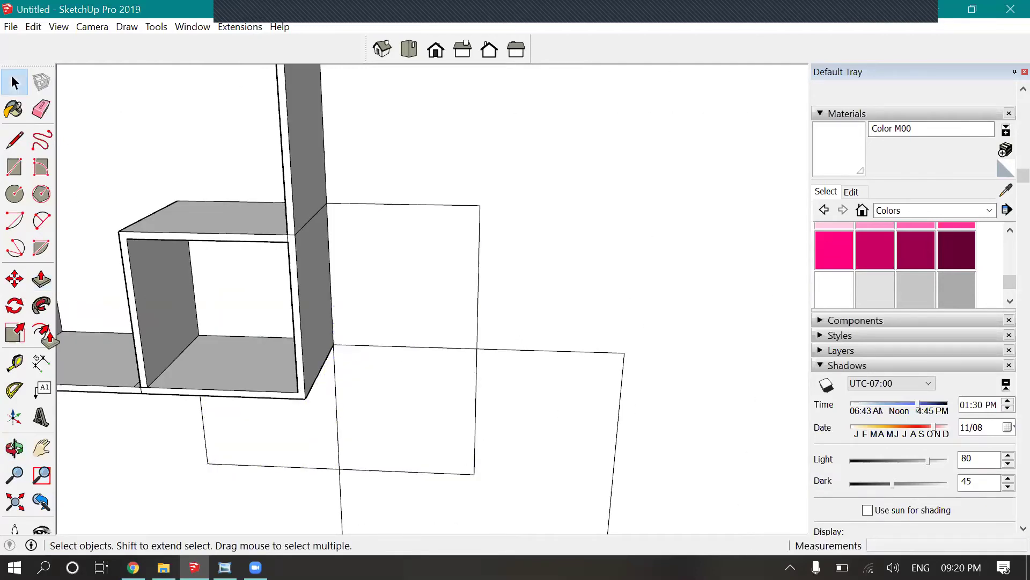
left_click(42, 332)
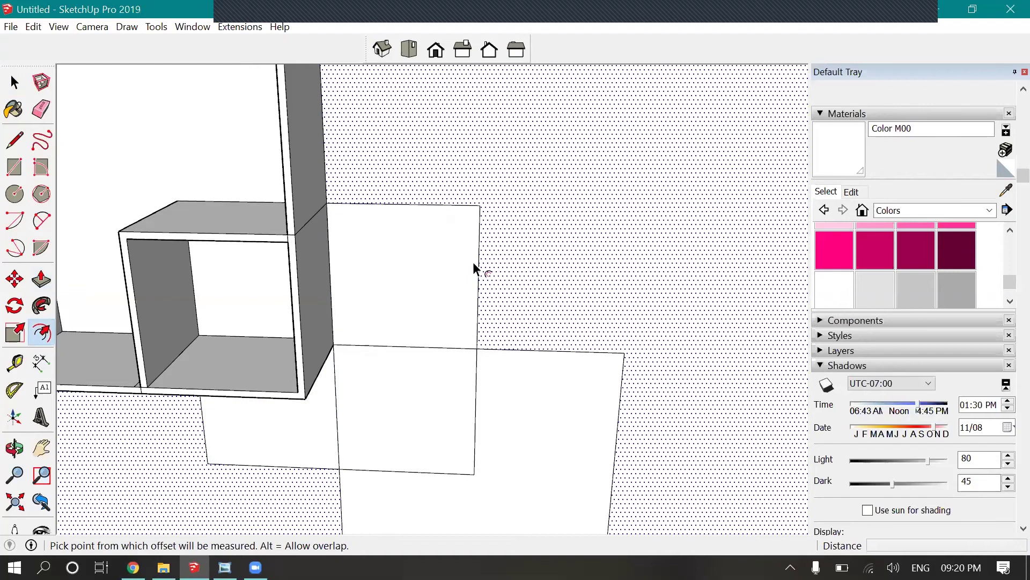
left_click(473, 263)
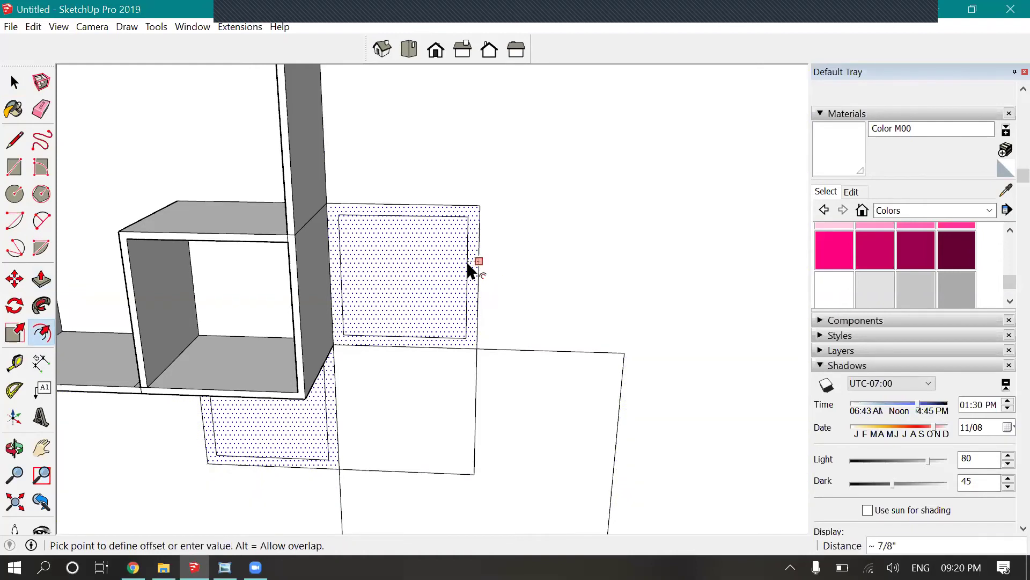
left_click(465, 259)
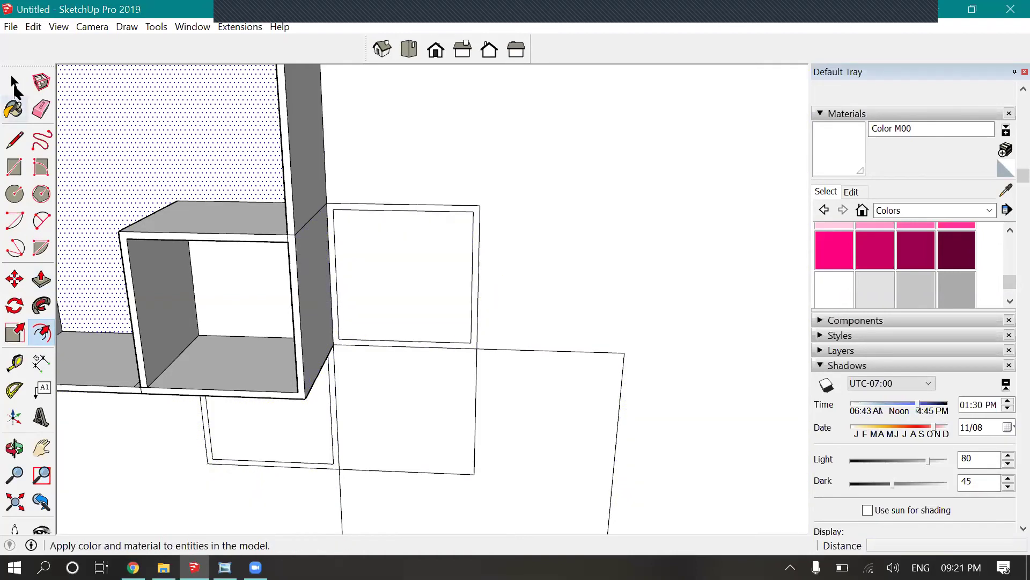
left_click(15, 85)
- Draw 1/2" lines from the offset's upper left corner to the upper box and from its lower right corner to the lower edge
scroll(391, 356, "up", 3)
key("l")
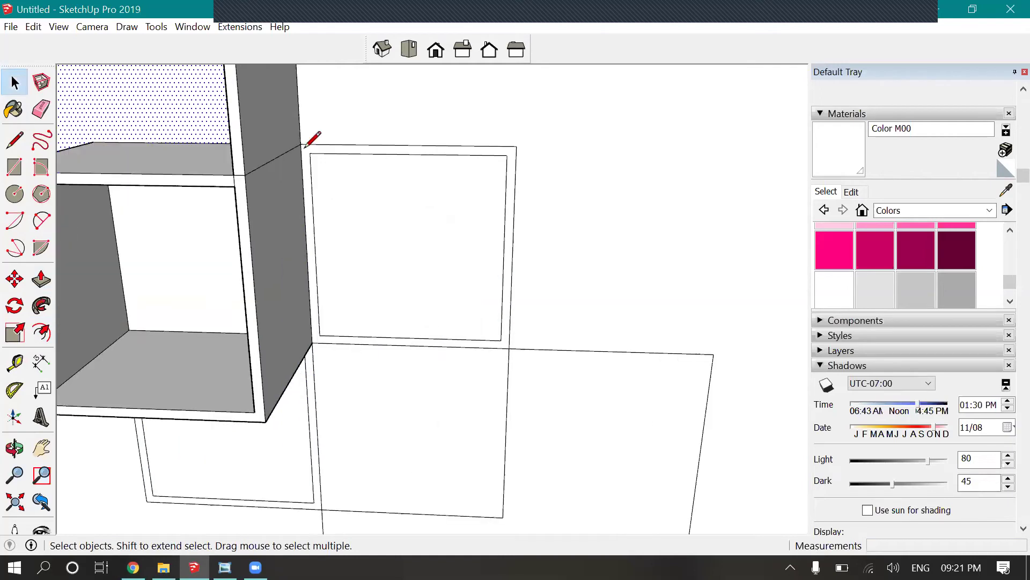
scroll(314, 149, "up", 2)
scroll(301, 150, "up", 1)
left_click(295, 142)
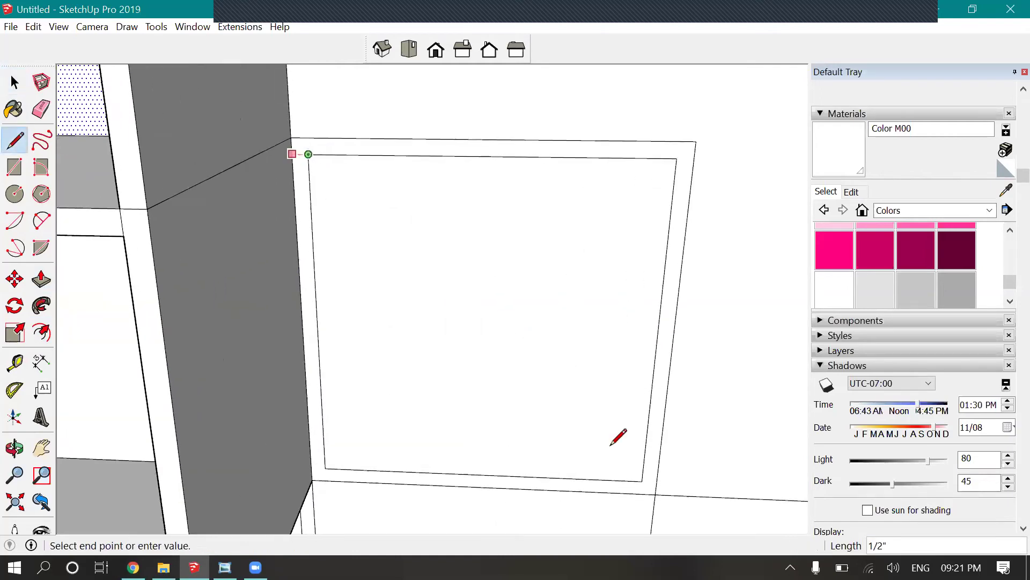
key("Escape")
scroll(615, 443, "down", 1)
scroll(372, 375, "up", 1)
scroll(566, 402, "down", 1)
scroll(614, 363, "down", 1)
scroll(601, 360, "up", 1)
left_click(595, 372)
key("Escape")
scroll(628, 290, "down", 1)
- Pull the middle box's top and right strip beside the upper box out flush with the upper box's front
key("p")
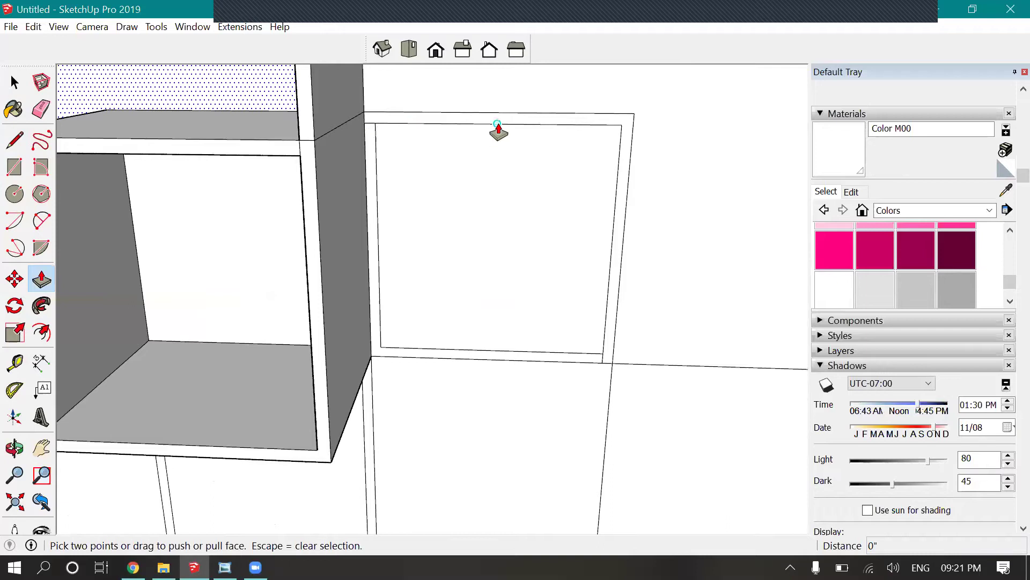
left_click_drag(370, 121, 313, 147)
middle_click_drag(437, 143, 465, 450)
- Draw a short line joining the offset's lower left corner to the upper box's outer side, separating the bottom strip
middle_click_drag(578, 299, 515, 338)
scroll(420, 347, "up", 6)
middle_click_drag(408, 400, 373, 283)
scroll(372, 283, "up", 4)
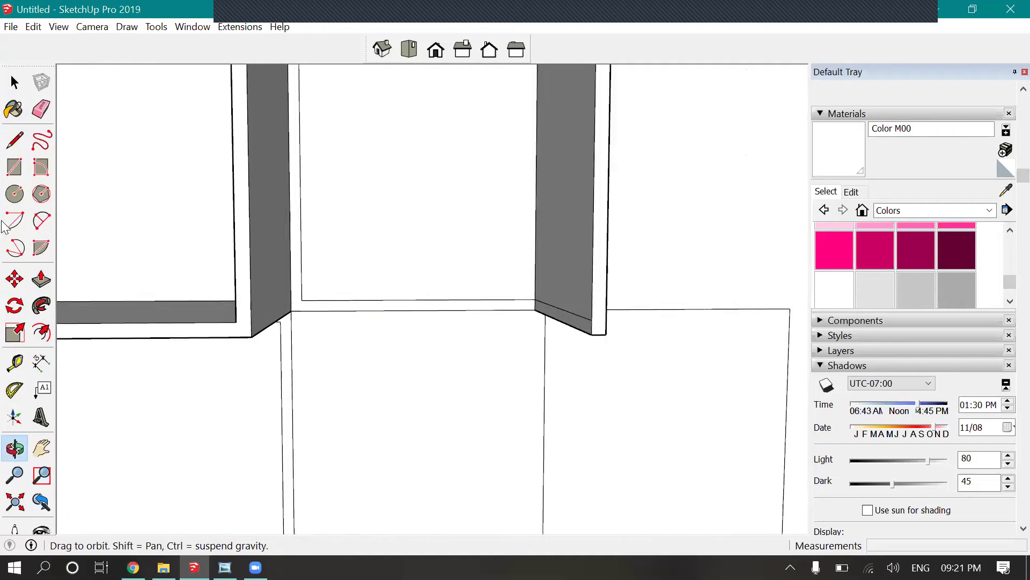
left_click(14, 140)
scroll(301, 295, "up", 2)
left_click(294, 308)
key("Escape")
scroll(357, 276, "down", 3)
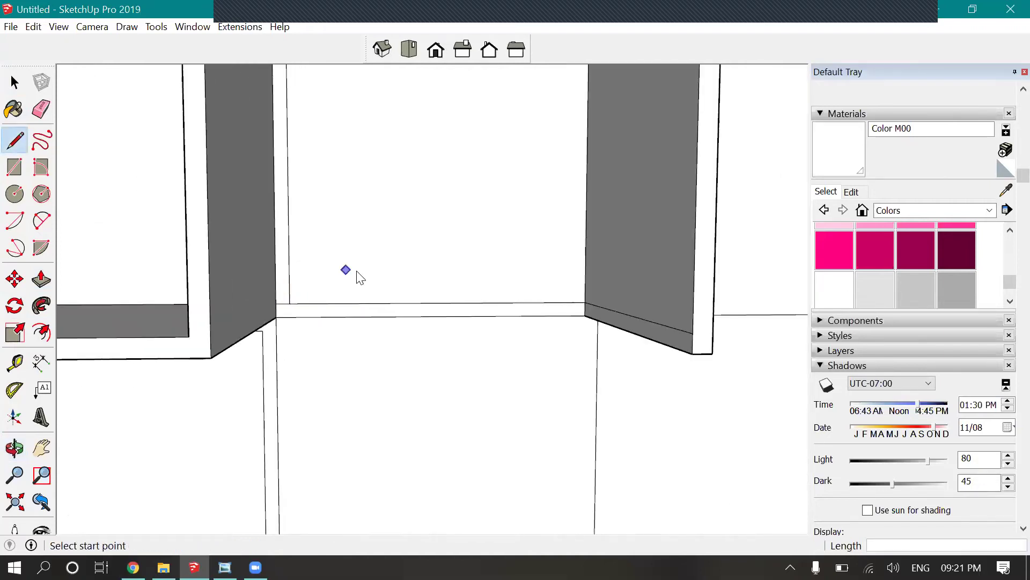
- Try to pull the strip below the middle box's right compartment out 10", flush with the front, and undo it
left_click(41, 279)
scroll(288, 281, "down", 2)
left_click(447, 303)
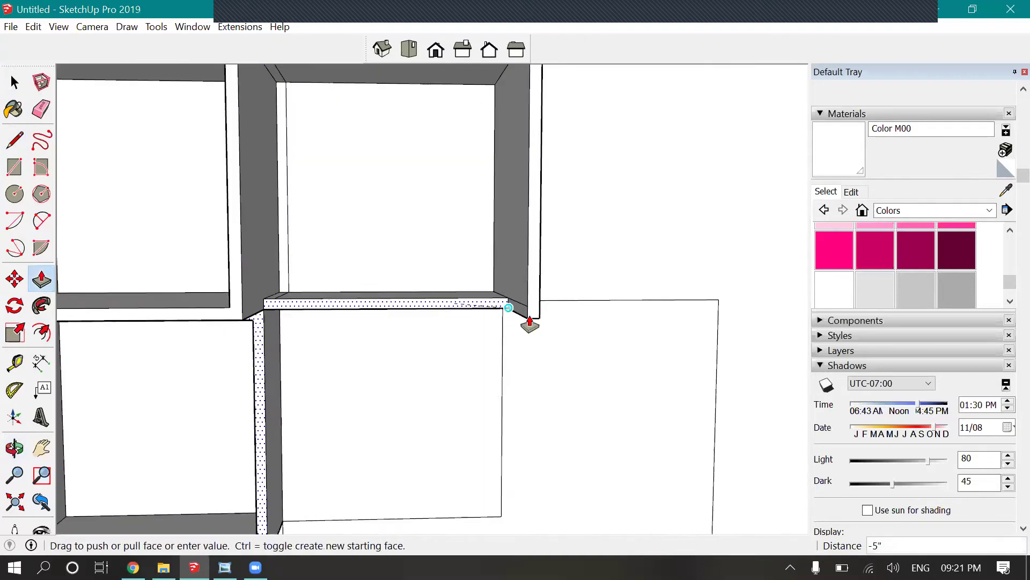
left_click(531, 324)
scroll(427, 357, "down", 4)
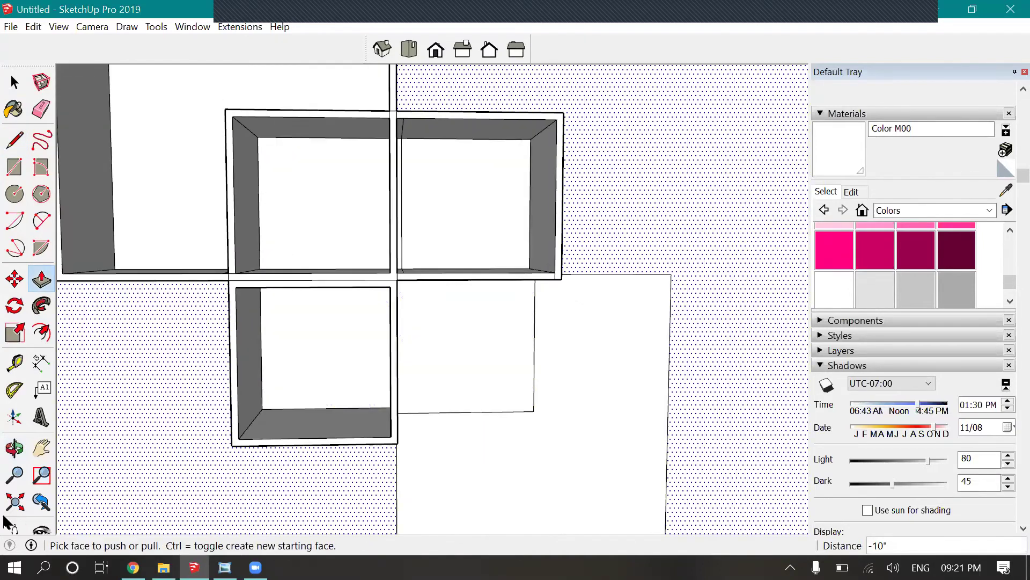
left_click(15, 448)
left_click_drag(510, 340, 454, 405)
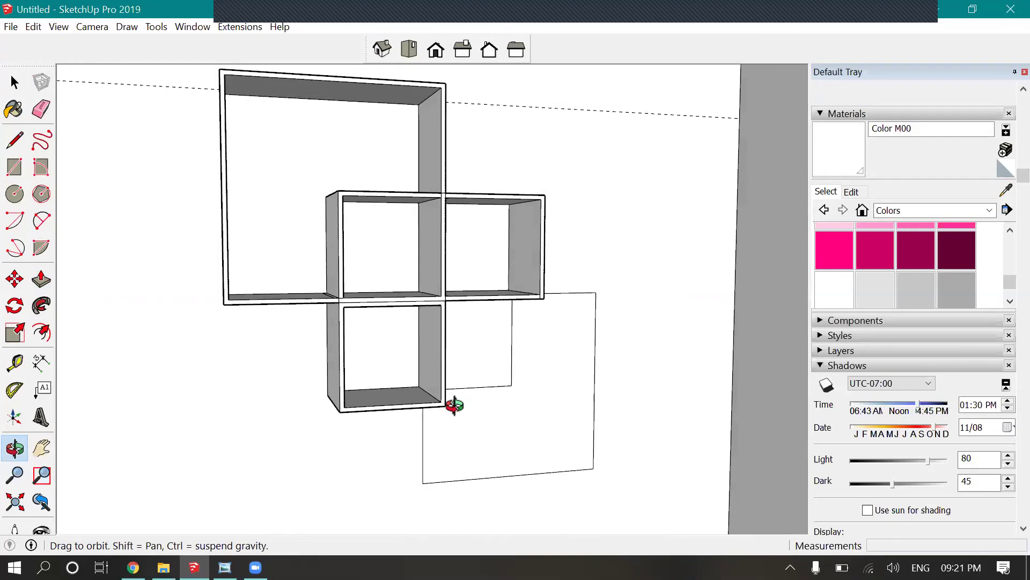
key("ctrl+z")
- Select the lower square's L-shaped face and examine the flat outlines where it overlaps the middle square
middle_click_drag(312, 264, 748, 260)
scroll(571, 373, "up", 2)
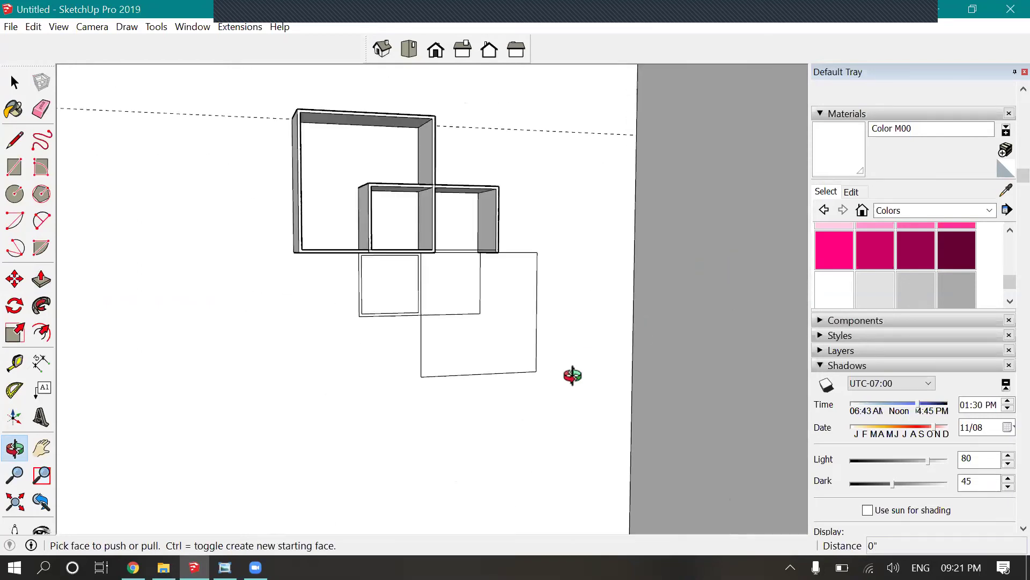
scroll(439, 306, "up", 2)
scroll(430, 322, "up", 1)
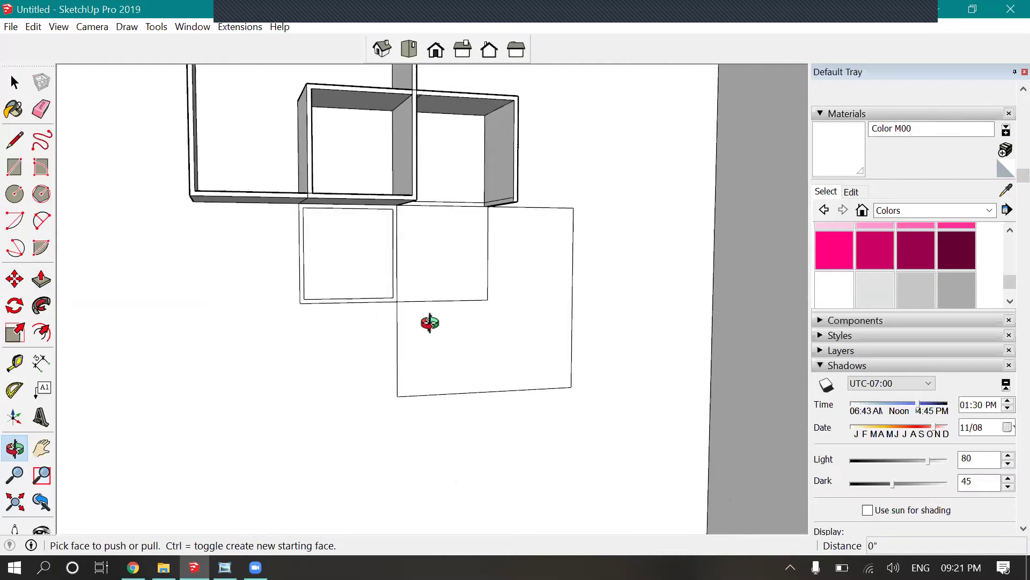
scroll(492, 351, "up", 2)
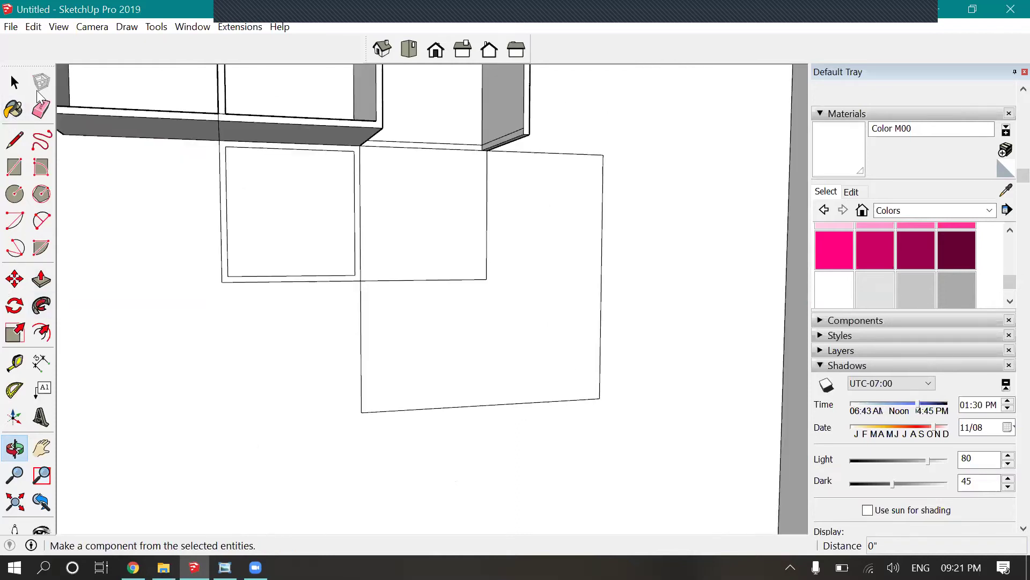
left_click(40, 109)
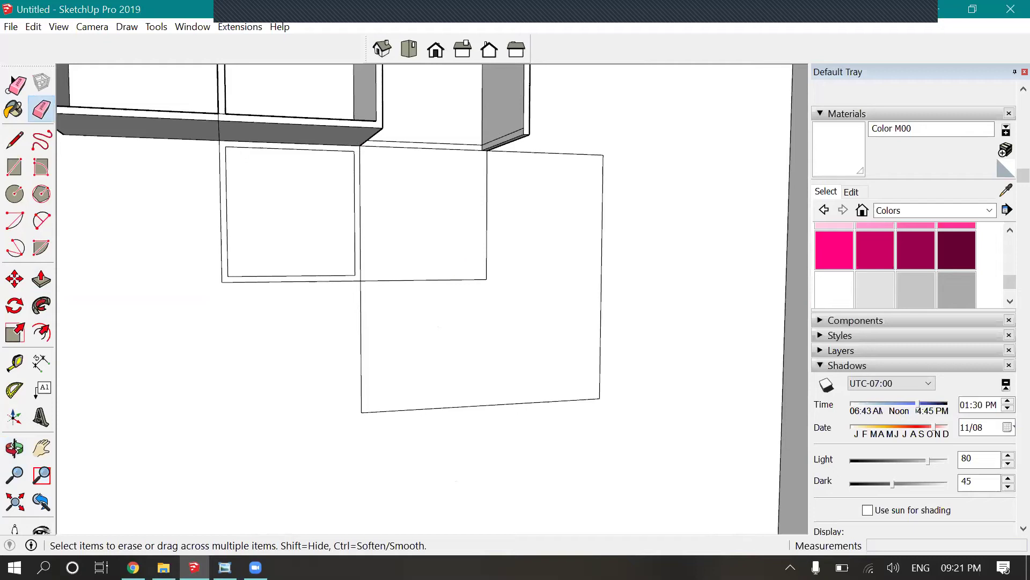
key("space")
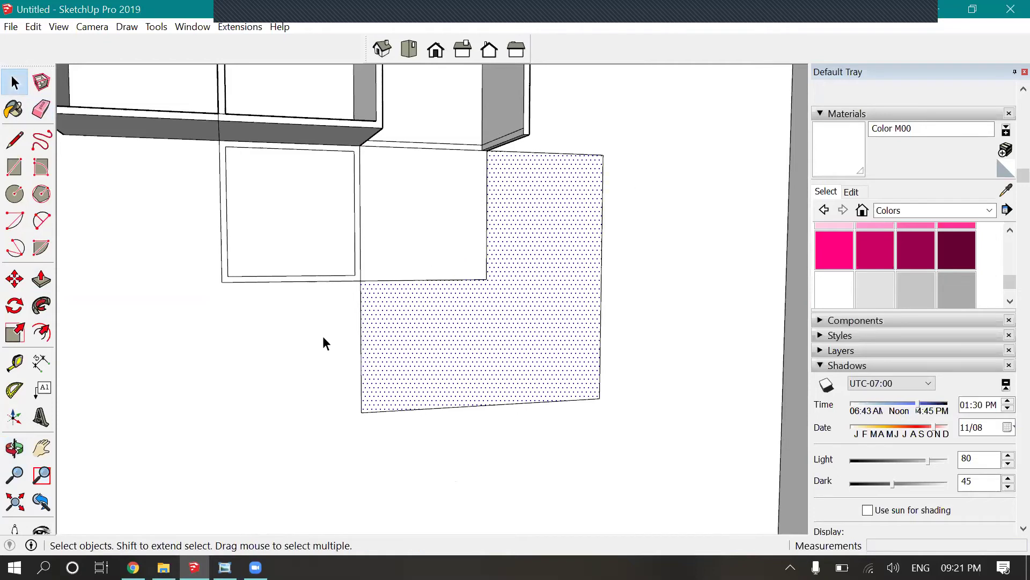
scroll(478, 353, "down", 1)
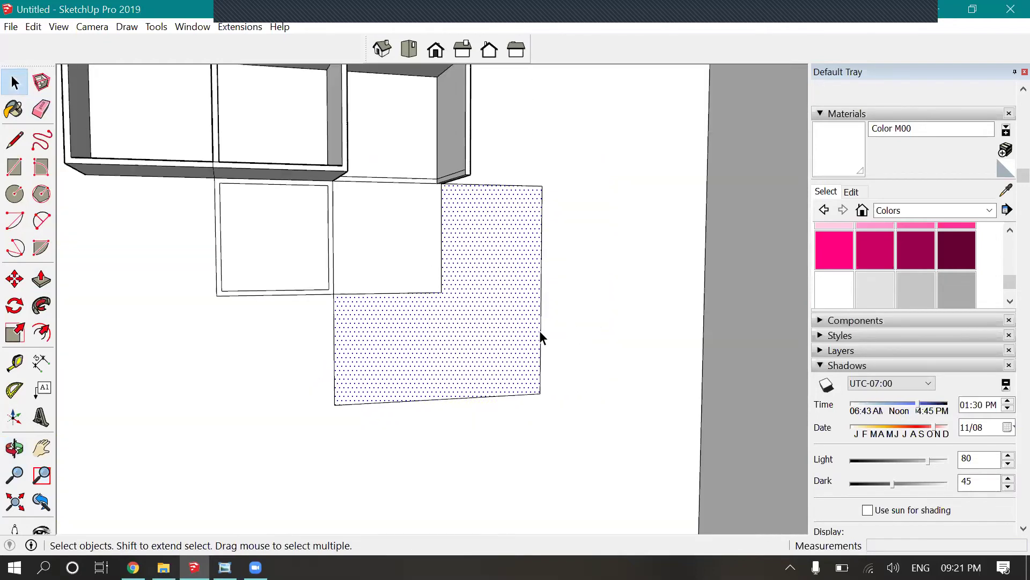
scroll(541, 337, "up", 1)
left_click(312, 411)
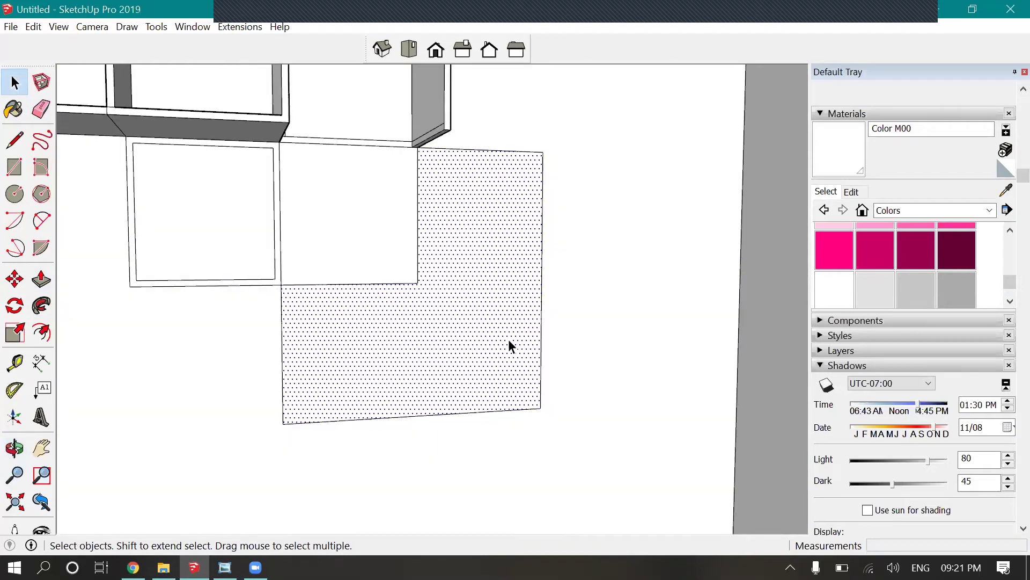
- Offset the lower square's L-shaped face 0.5" inward
left_click(41, 333)
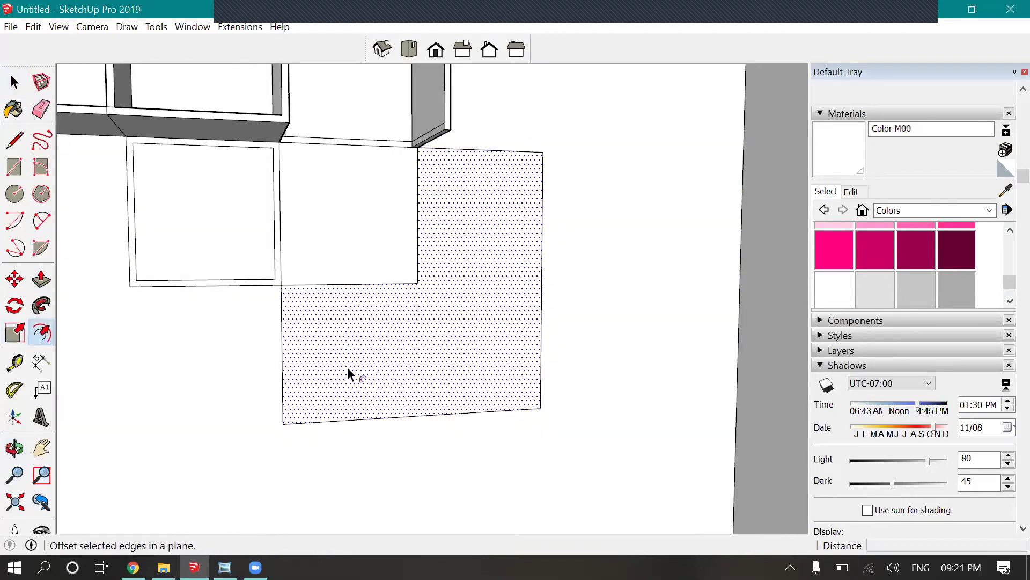
left_click(439, 414)
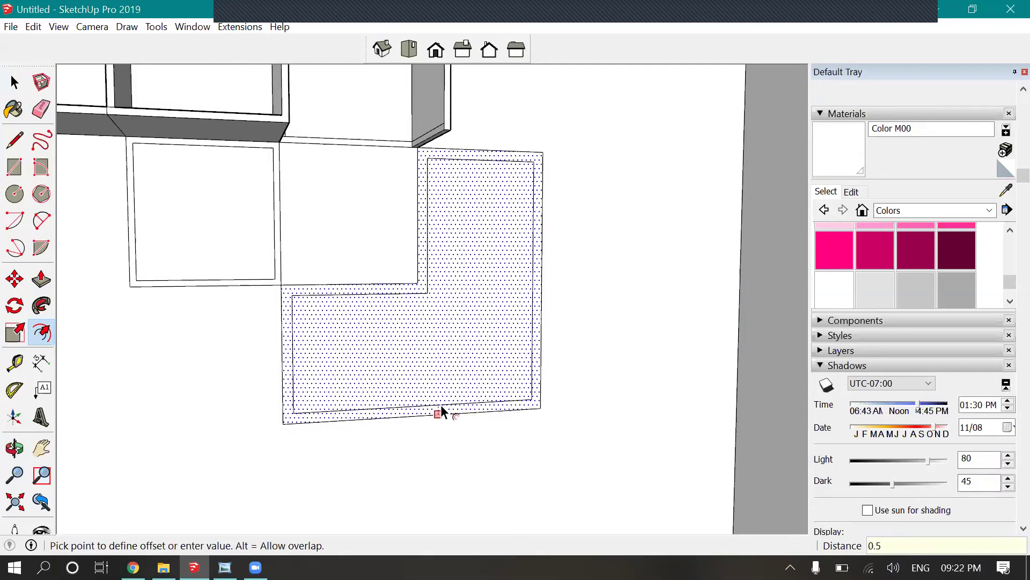
key("Return")
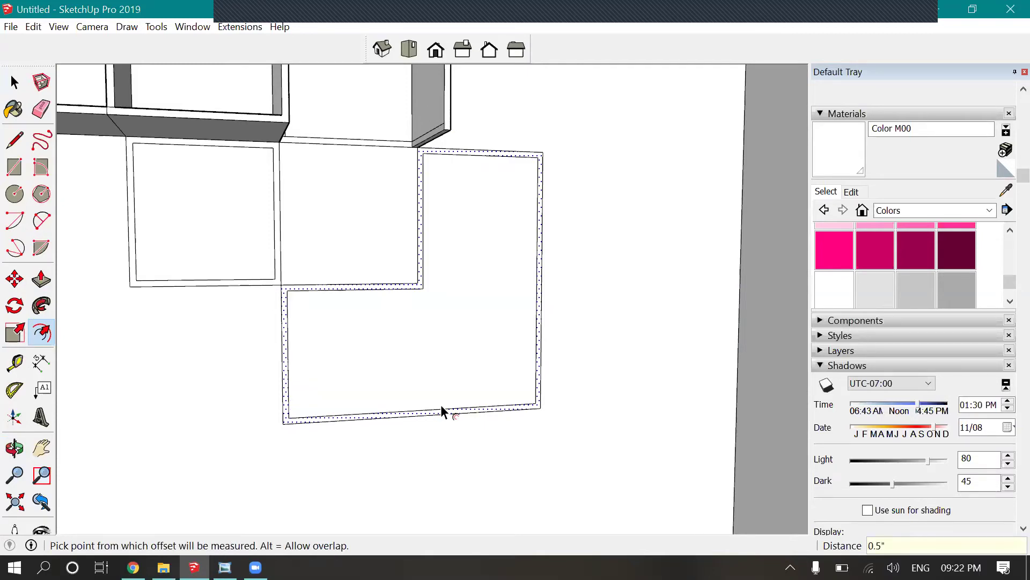
- Draw short lines across the offset strip at both ends of the notch, separating it from the middle square's edges
left_click(15, 448)
left_click_drag(518, 433, 541, 259)
left_click_drag(558, 210, 413, 380)
key("f")
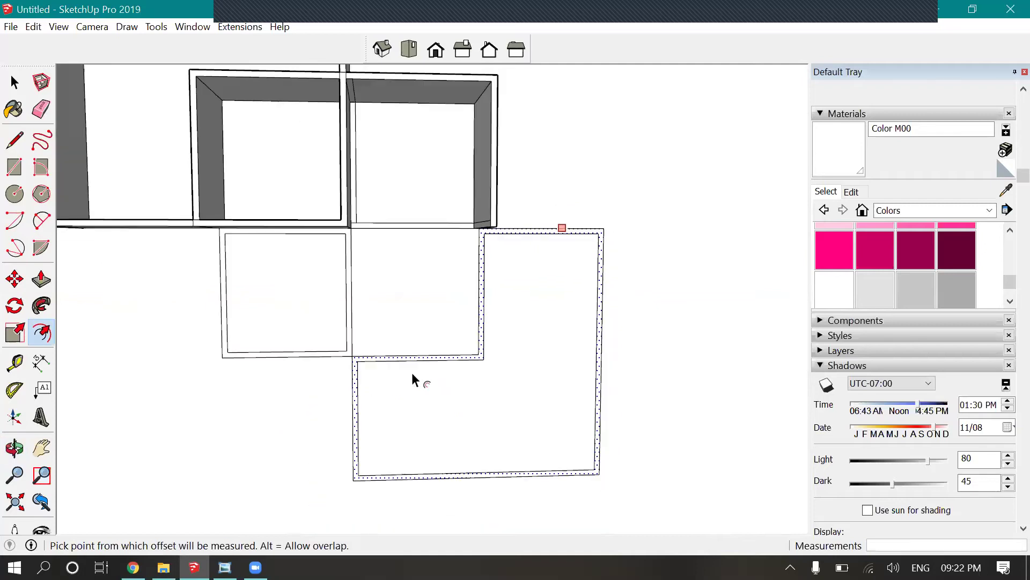
left_click(14, 82)
left_click(14, 139)
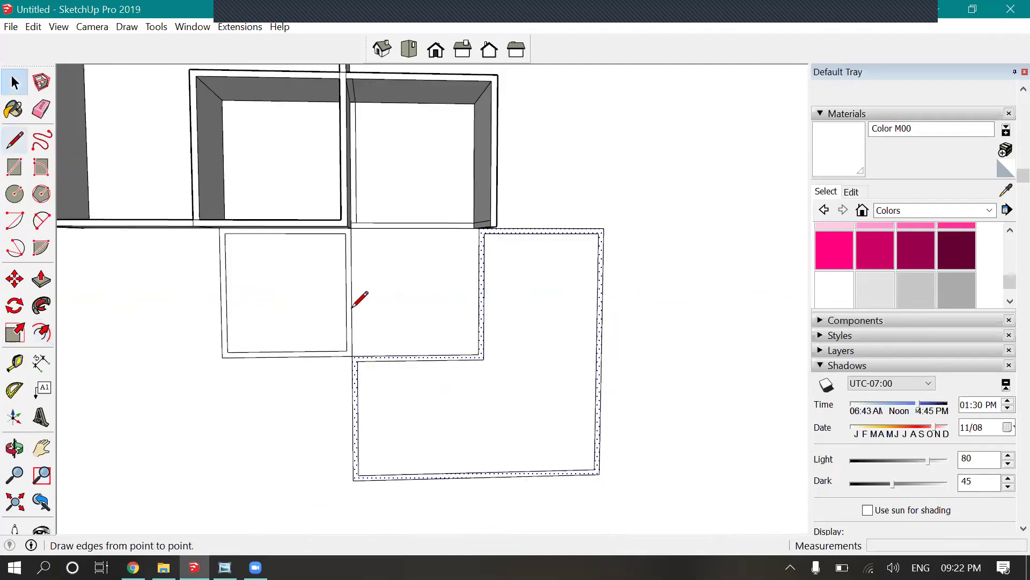
scroll(370, 349, "up", 3)
left_click(358, 346)
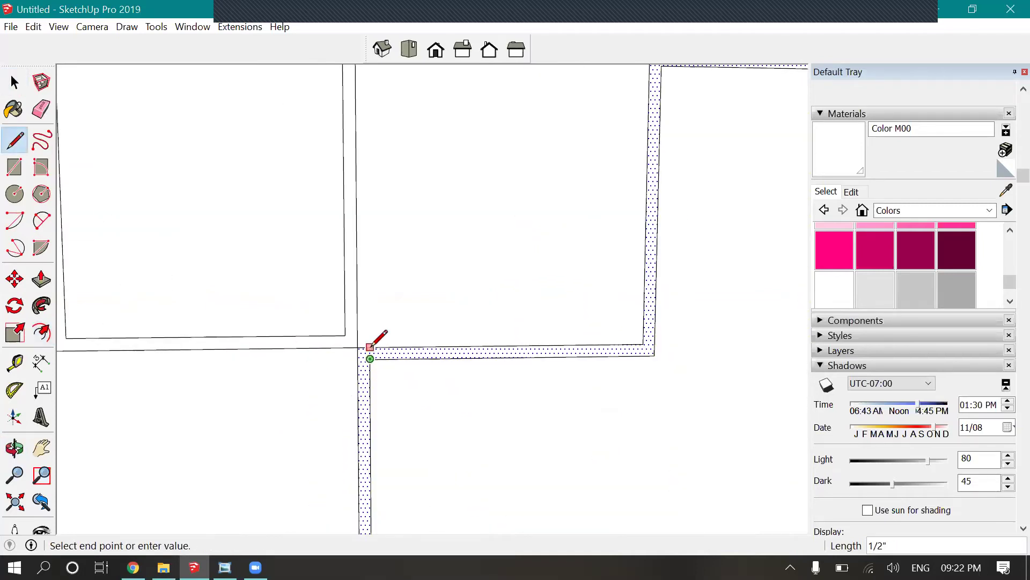
key("Escape")
scroll(338, 397, "down", 3)
scroll(555, 178, "up", 2)
left_click(554, 177)
left_click(543, 166)
scroll(543, 166, "down", 2)
scroll(542, 203, "down", 1)
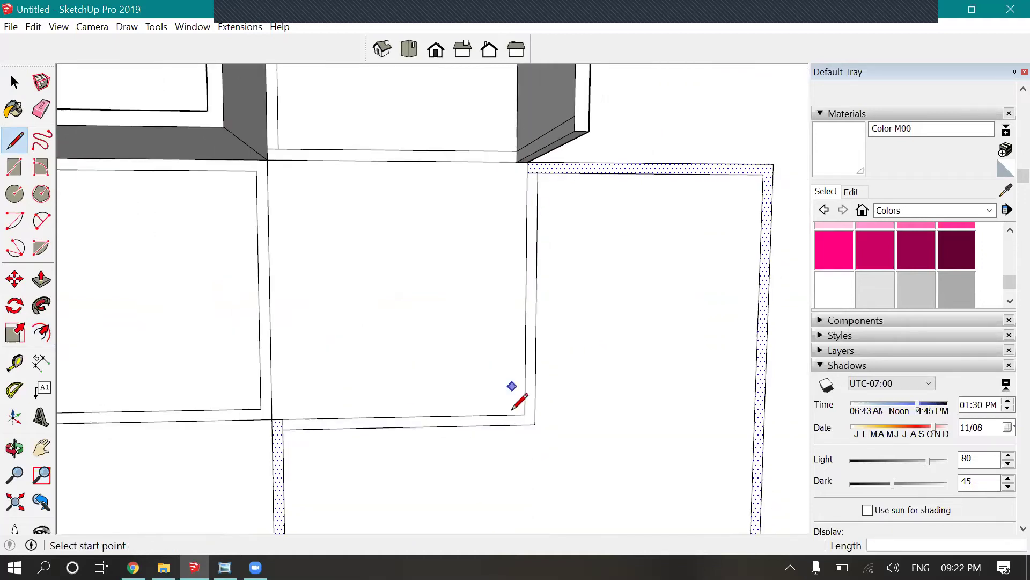
- Erase the two inner offset edges running along the middle square's lower right corner
scroll(338, 193, "down", 3)
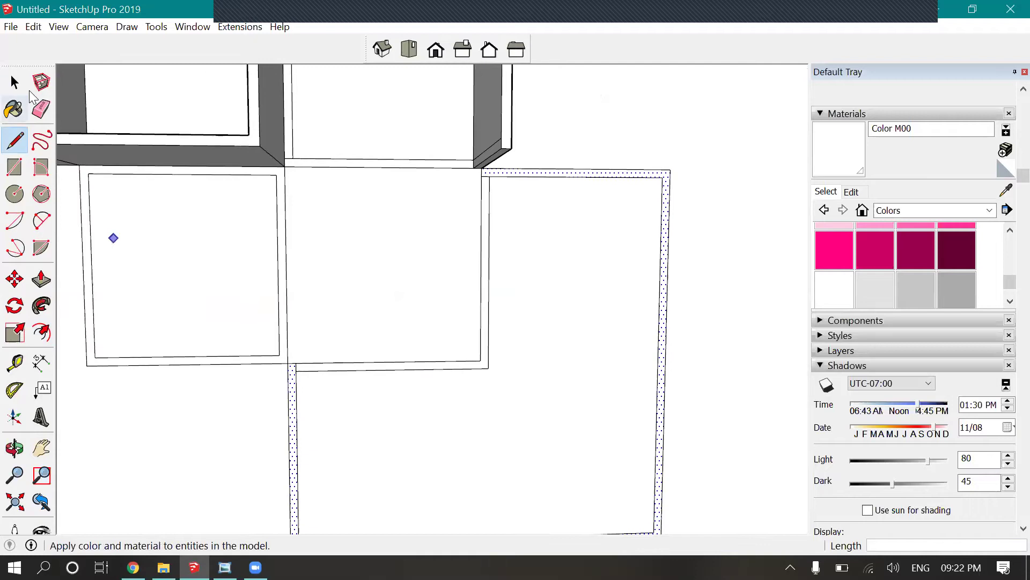
key("e")
scroll(504, 362, "up", 3)
left_click(496, 368)
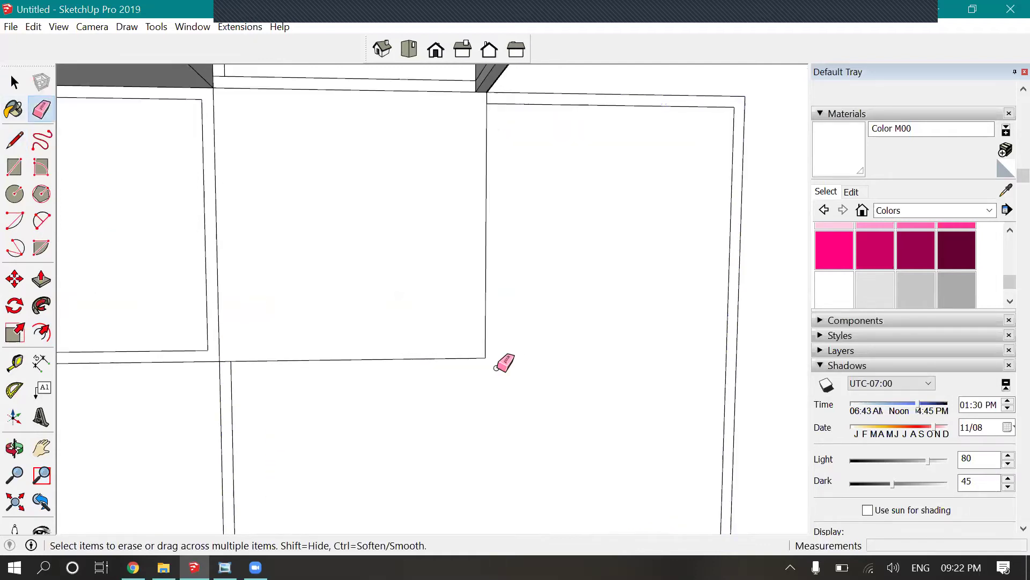
scroll(507, 344, "down", 3)
- Pull the lower box's remaining border strip out 10", flush with the other boxes' fronts
left_click(41, 278)
mouse_move(518, 210)
left_mouse_down()
mouse_move(510, 207)
mouse_move(528, 208)
left_mouse_up()
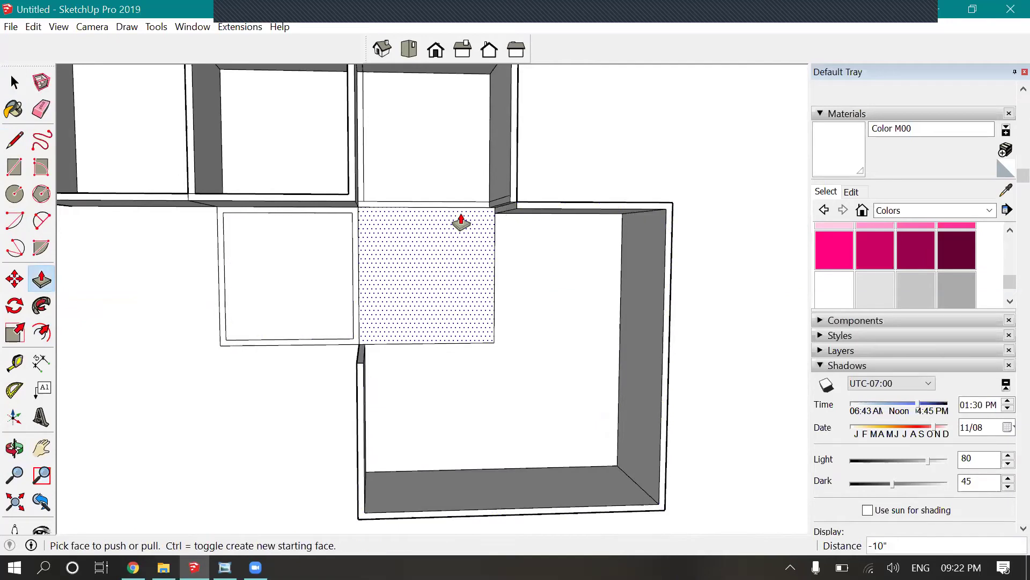
scroll(483, 239, "up", 1)
scroll(344, 211, "up", 1)
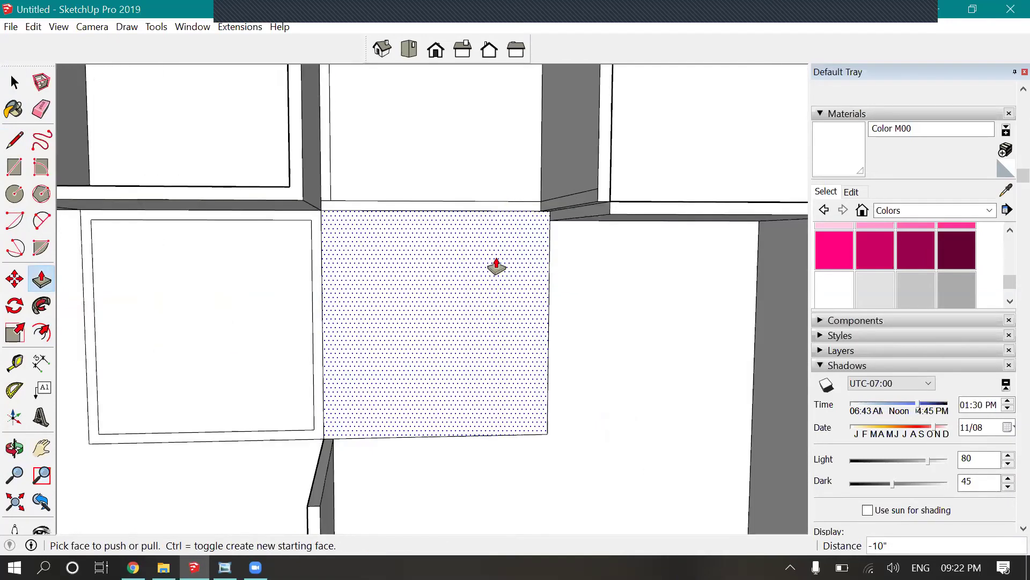
scroll(419, 212, "down", 2)
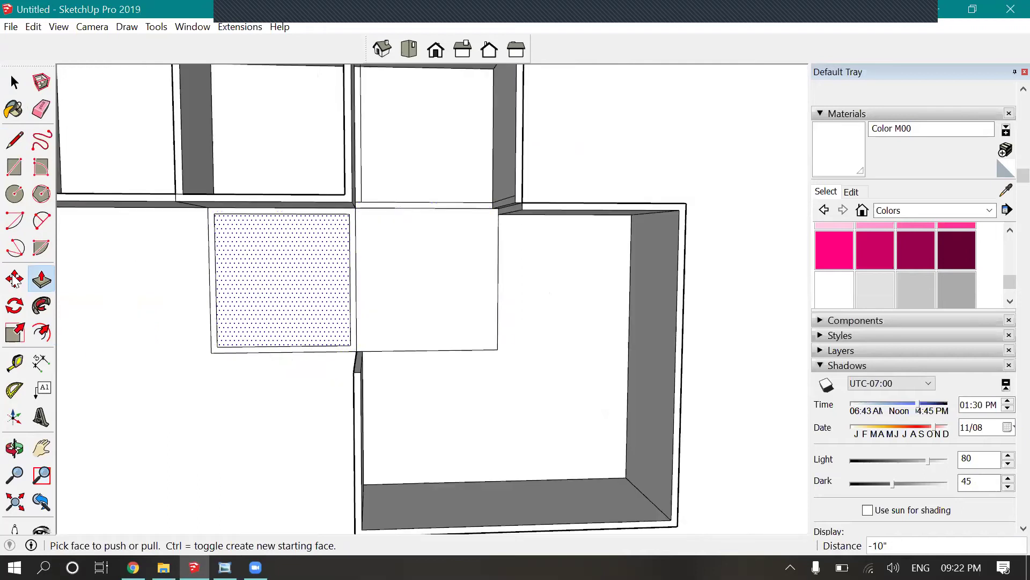
- Draw short lines extending the lower left compartment's inner outline up to the upper box and across to the compartment's right edge
left_click(14, 140)
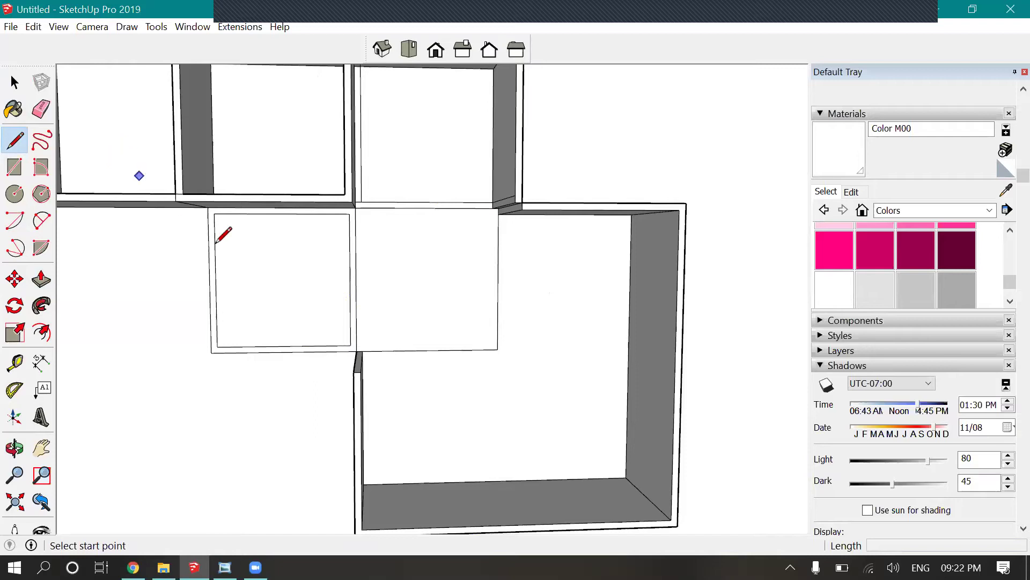
scroll(312, 256, "down", 2)
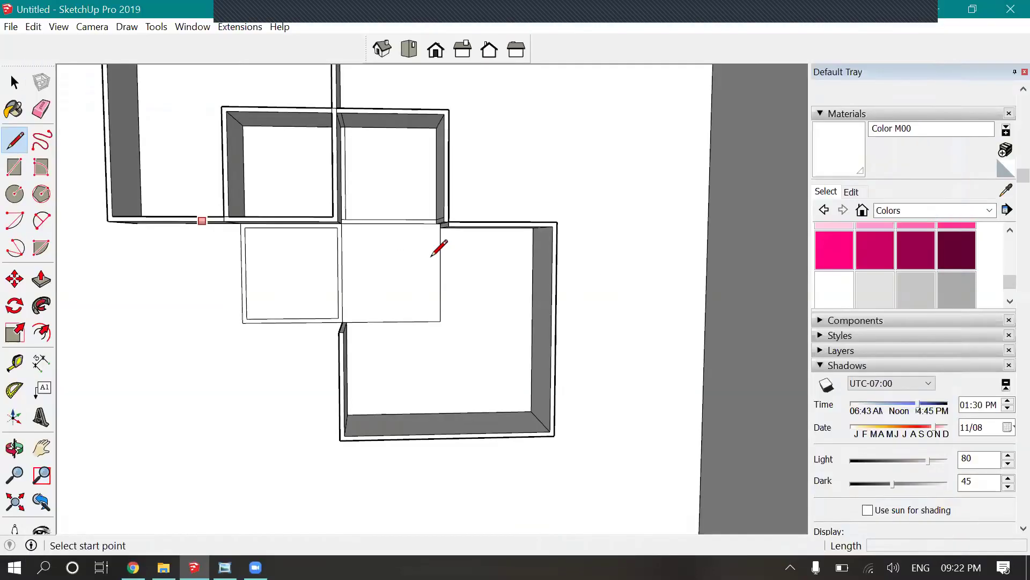
scroll(320, 228, "up", 4)
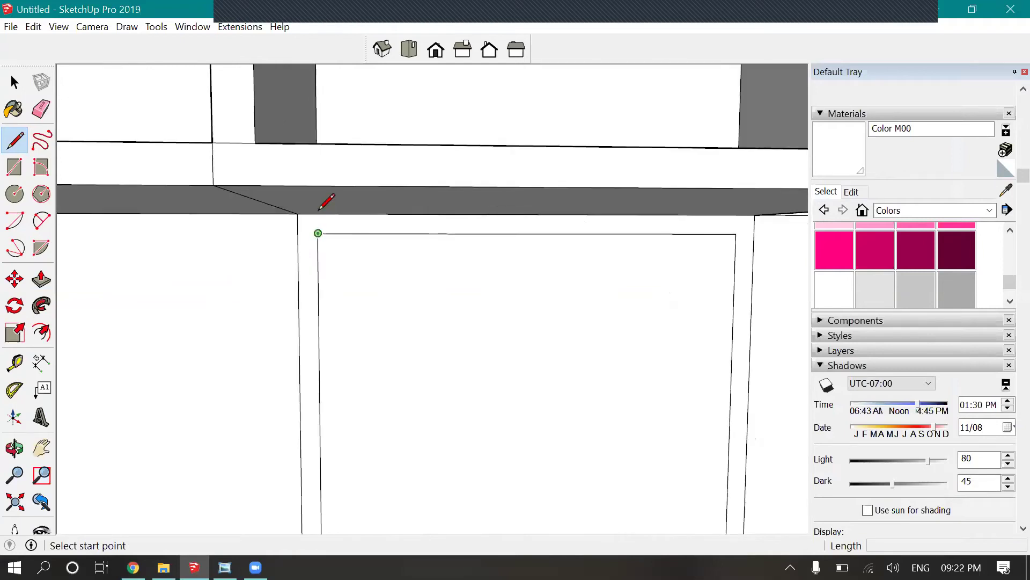
left_click(318, 212)
key("Escape")
scroll(363, 260, "up", 2)
scroll(329, 167, "down", 2)
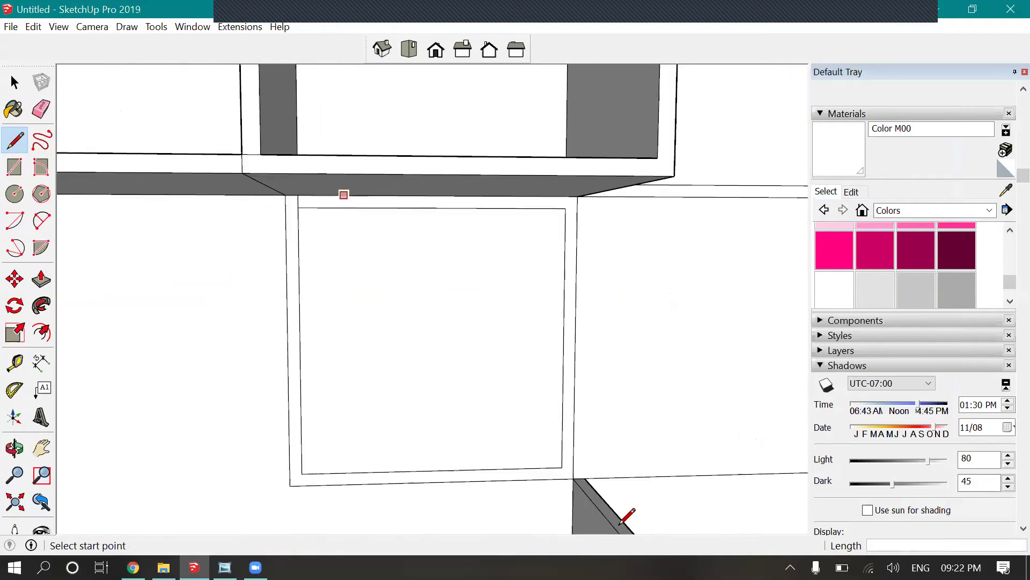
scroll(559, 472, "up", 5)
left_click(548, 426)
key("Escape")
scroll(545, 397, "down", 4)
scroll(486, 358, "down", 1)
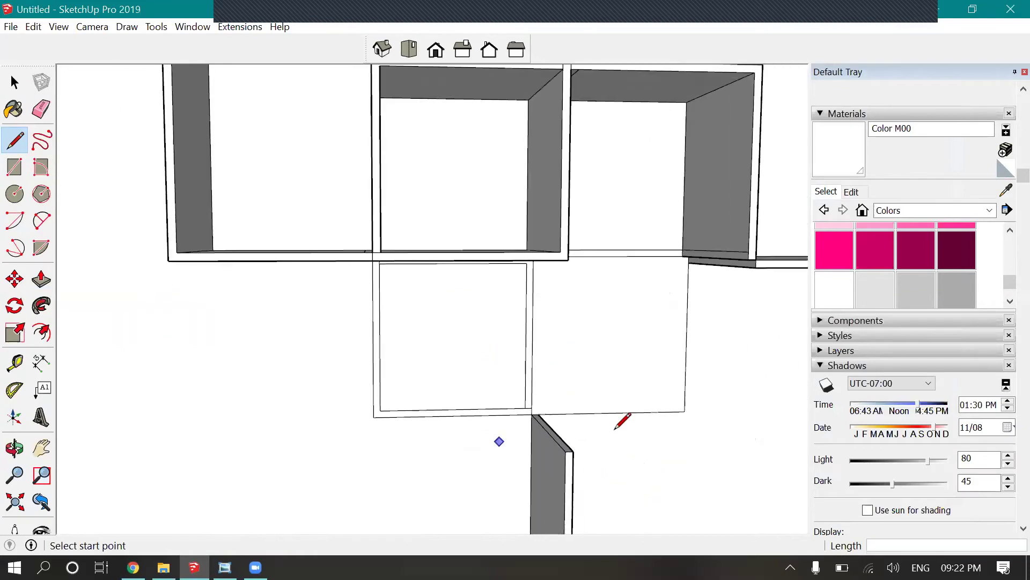
scroll(355, 344, "down", 2)
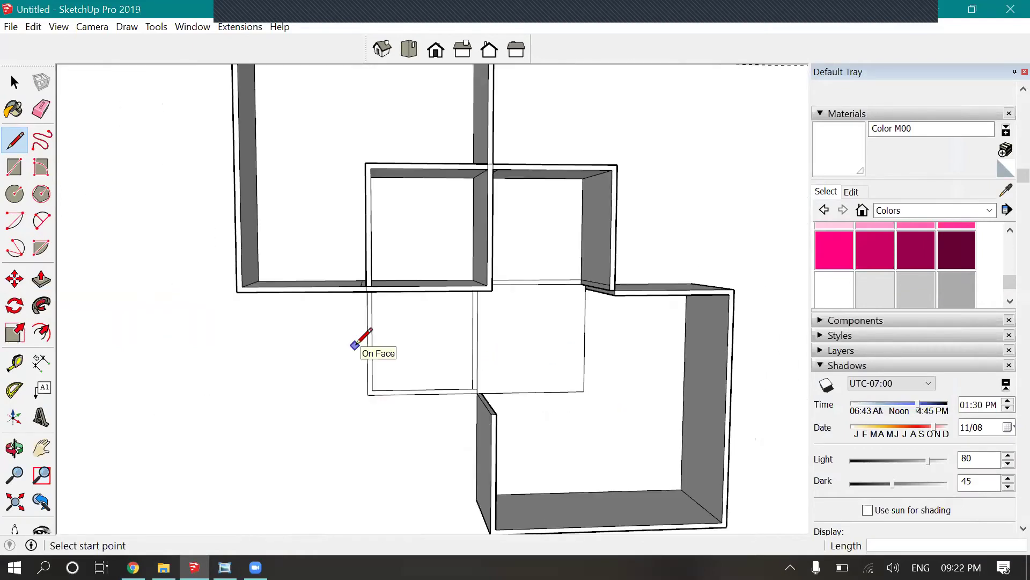
- Draw a 1' line above the lower right compartment's bottom edge and a parallel inner line along its right edge
scroll(462, 386, "up", 3)
left_click(457, 390)
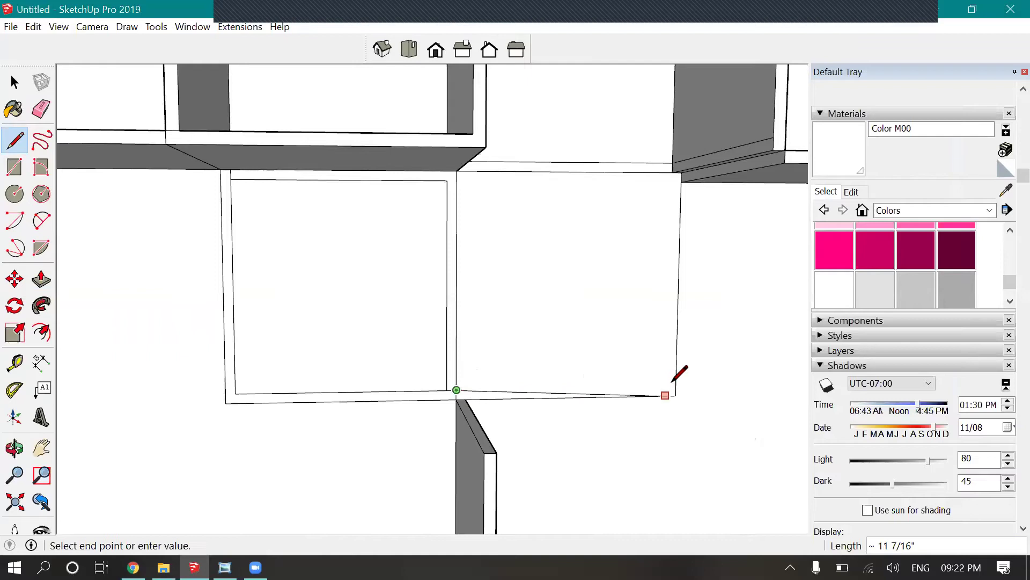
type("1'")
key("Return")
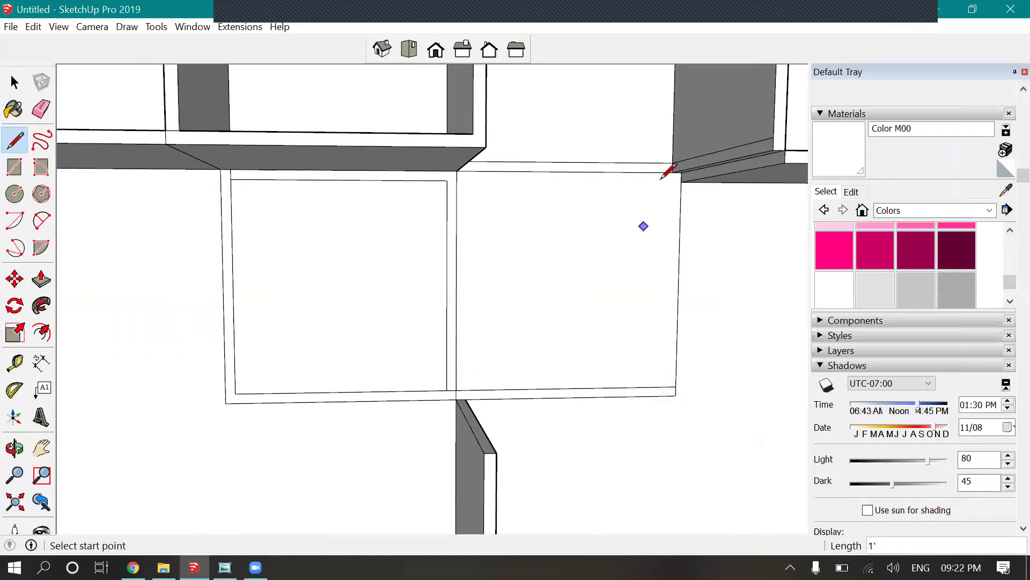
left_click(672, 172)
left_click(668, 387)
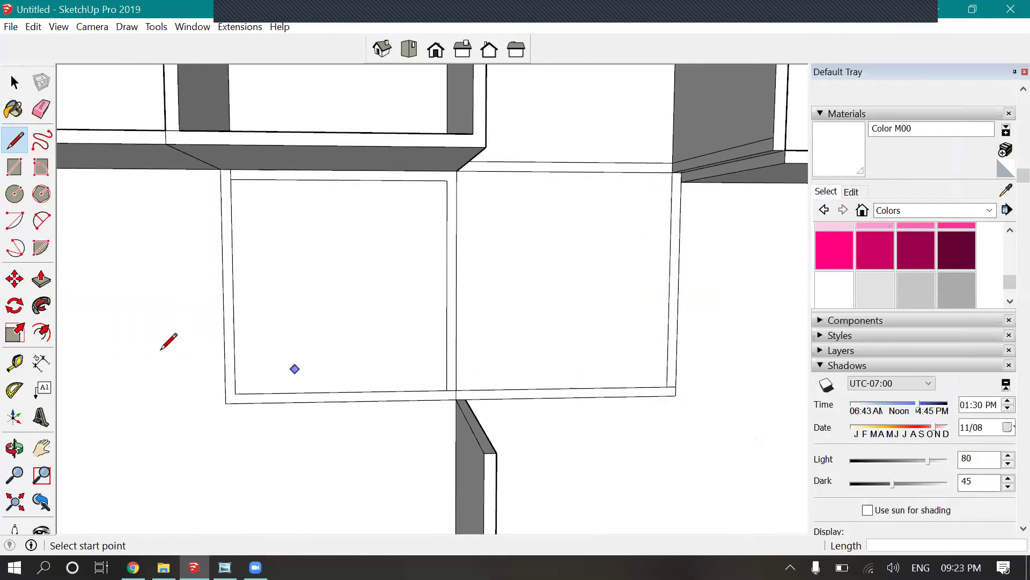
- Erase the short leftover segments crossing the bottom strip at the middle square's lower right corner and below the divider
left_click(41, 109)
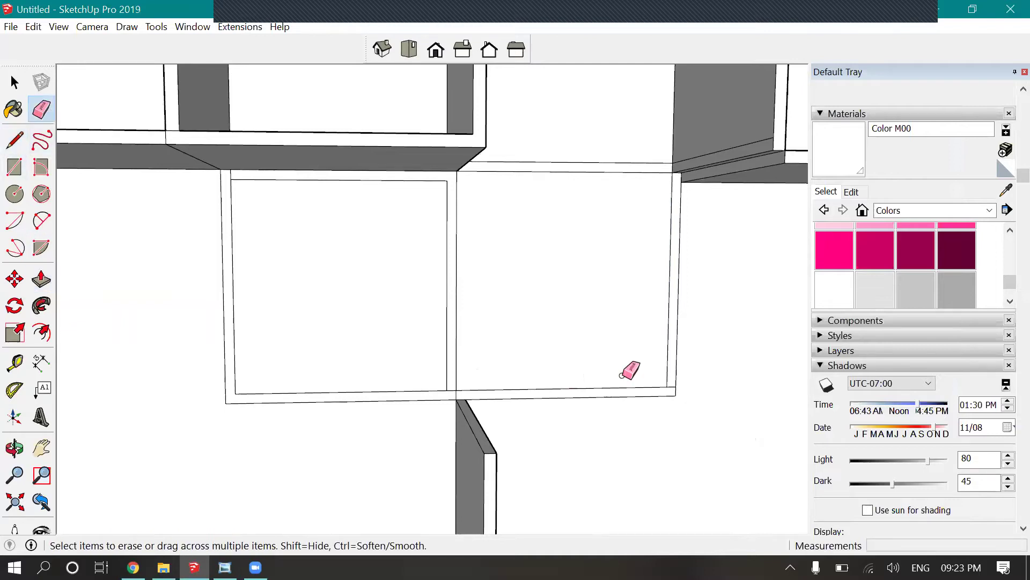
scroll(669, 369, "up", 3)
scroll(665, 372, "up", 2)
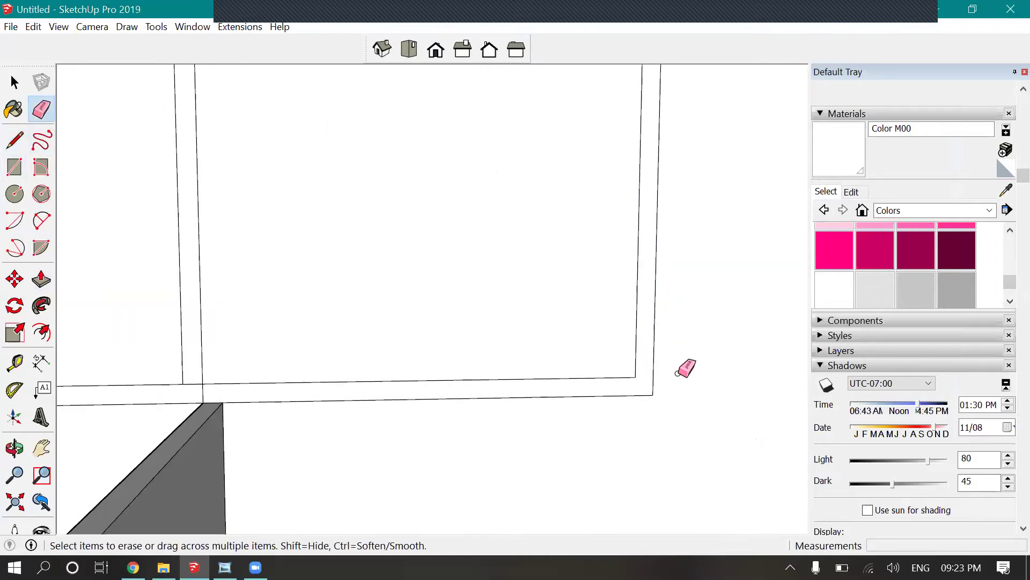
scroll(660, 373, "down", 2)
scroll(346, 380, "up", 2)
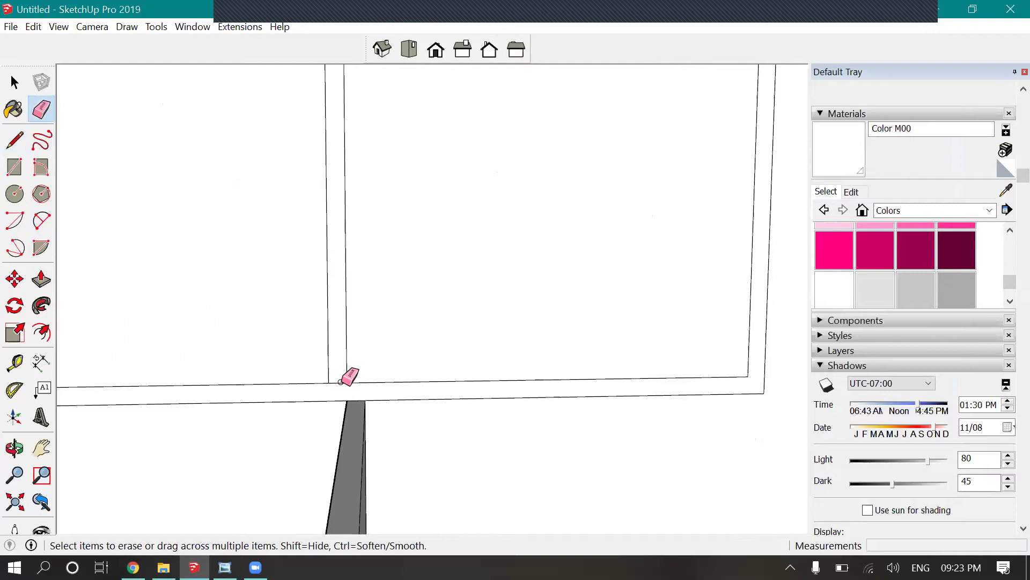
scroll(346, 379, "down", 4)
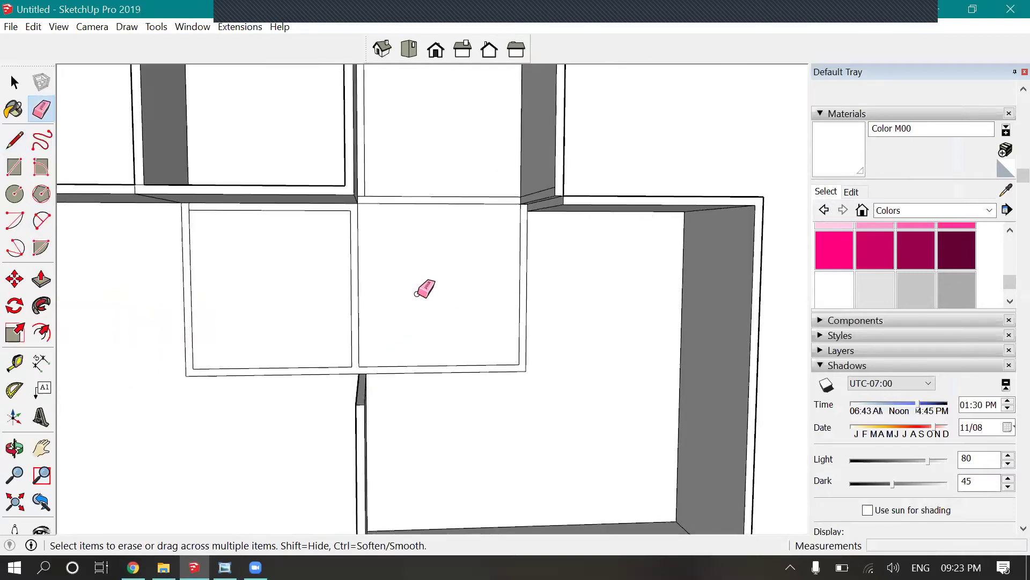
- Draw a short line from the lower left compartment's inner top right corner up to the upper box's underside
scroll(425, 289, "down", 1)
scroll(306, 196, "up", 2)
key("space")
key("e")
scroll(476, 214, "up", 2)
key("l")
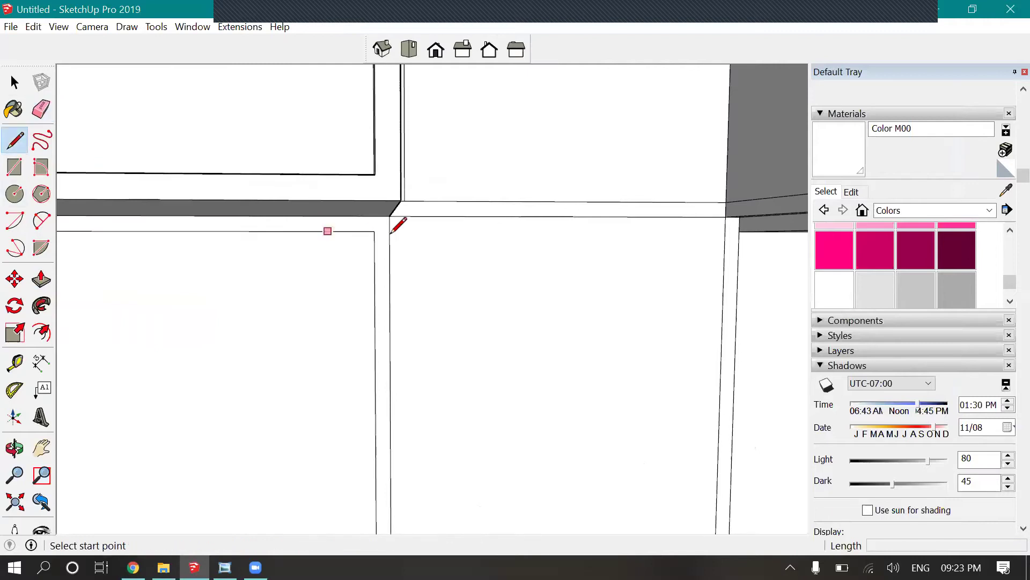
scroll(391, 232, "up", 2)
left_click(376, 227)
left_click(377, 211)
scroll(381, 209, "down", 2)
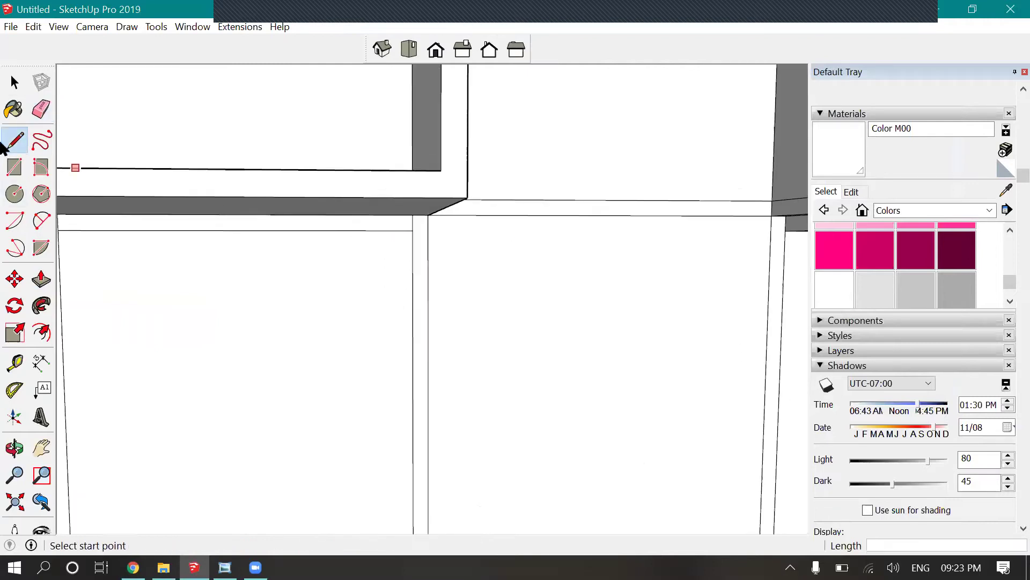
- Erase the lower left compartment's inner top edge below the upper box
key("e")
left_click(242, 230)
scroll(242, 230, "down", 3)
- Pull the middle box's lower frame and divider strip out 10", flush with the upper box's front
left_click(41, 279)
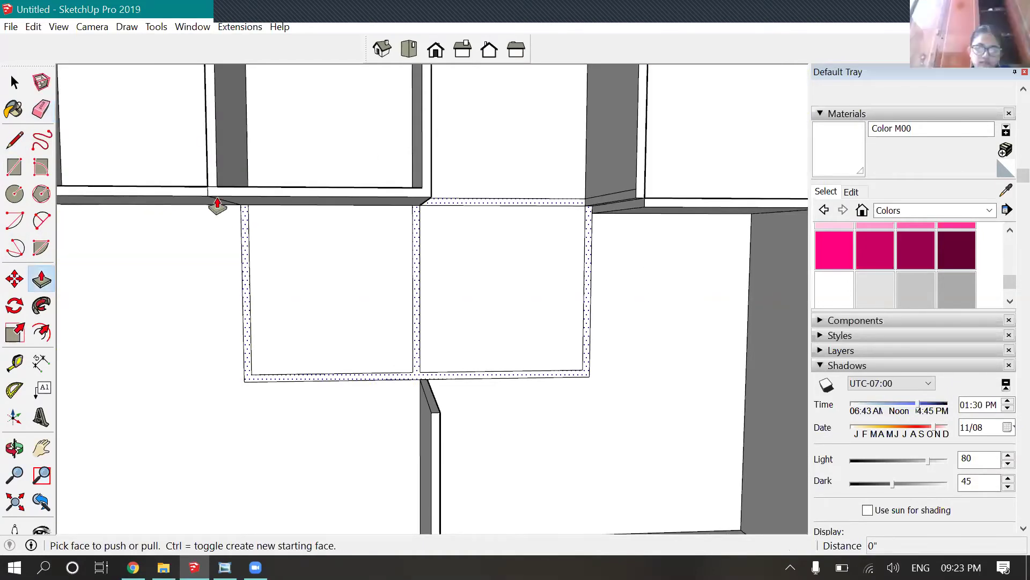
double_click(531, 306)
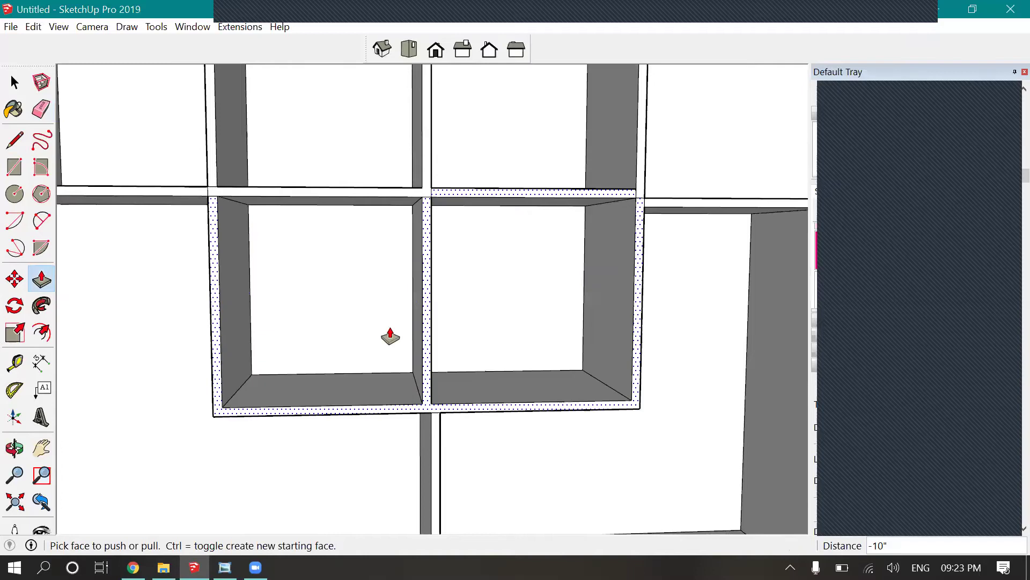
scroll(426, 373, "down", 3)
scroll(352, 345, "up", 3)
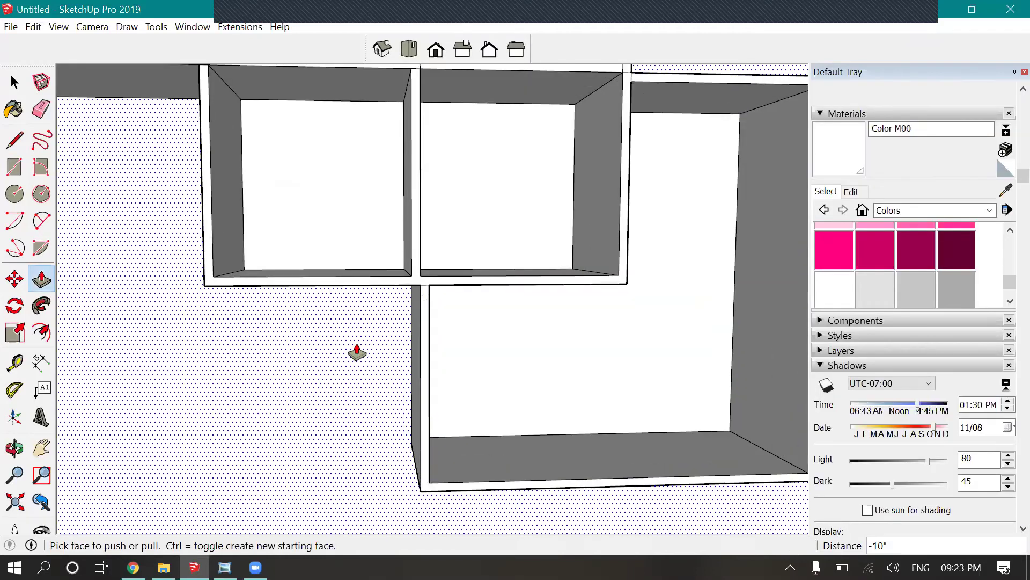
- Pull the outer face of the lower box's left side out 1/2" to line up with the middle box's divider
scroll(357, 353, "down", 5)
middle_click_drag(478, 363, 396, 430)
scroll(361, 349, "up", 5)
middle_click_drag(404, 325, 363, 293)
scroll(359, 458, "up", 5)
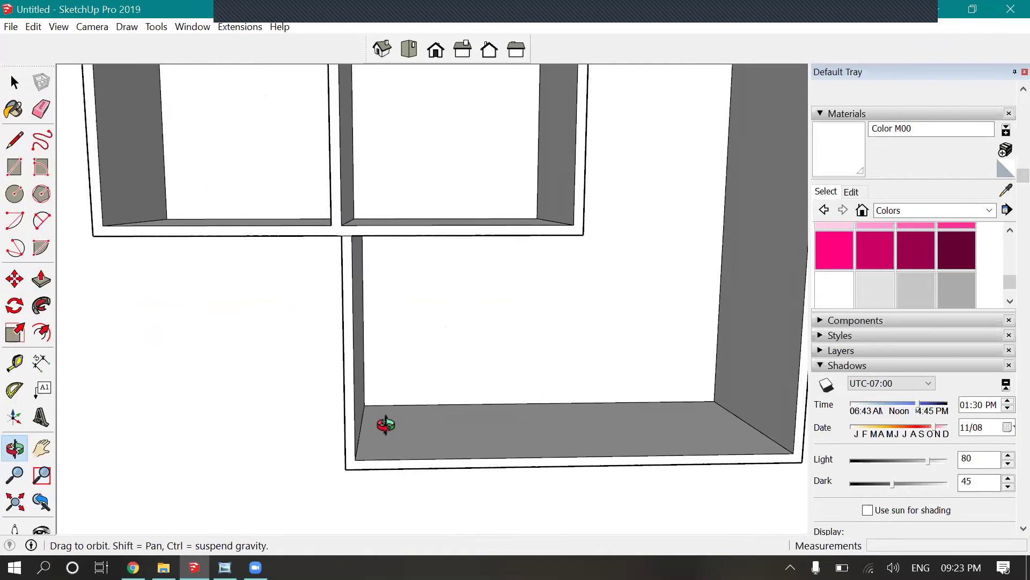
middle_click_drag(386, 426, 380, 459)
left_click(41, 279)
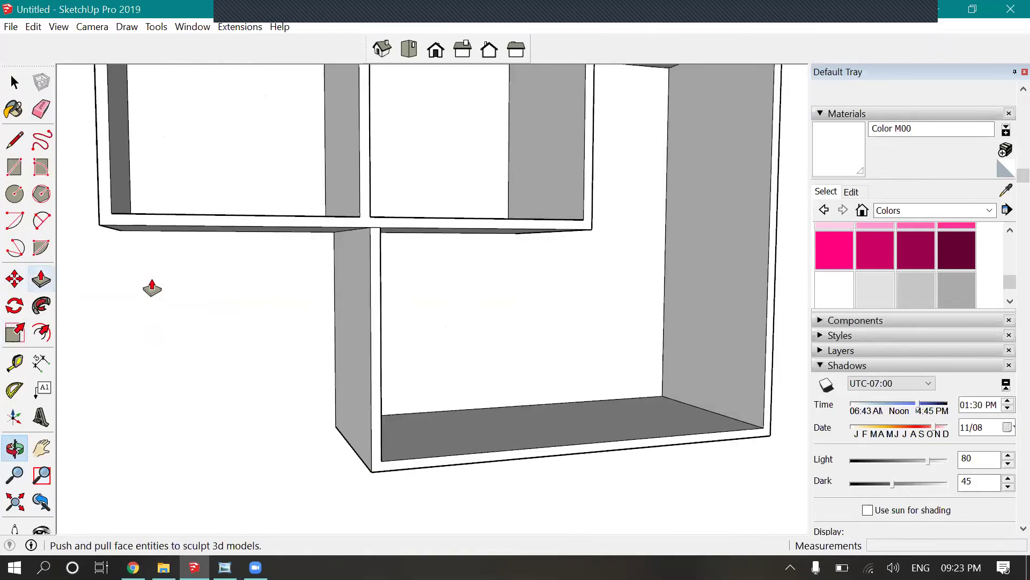
scroll(422, 244, "up", 3)
left_click_drag(422, 245, 415, 204)
scroll(375, 251, "down", 3)
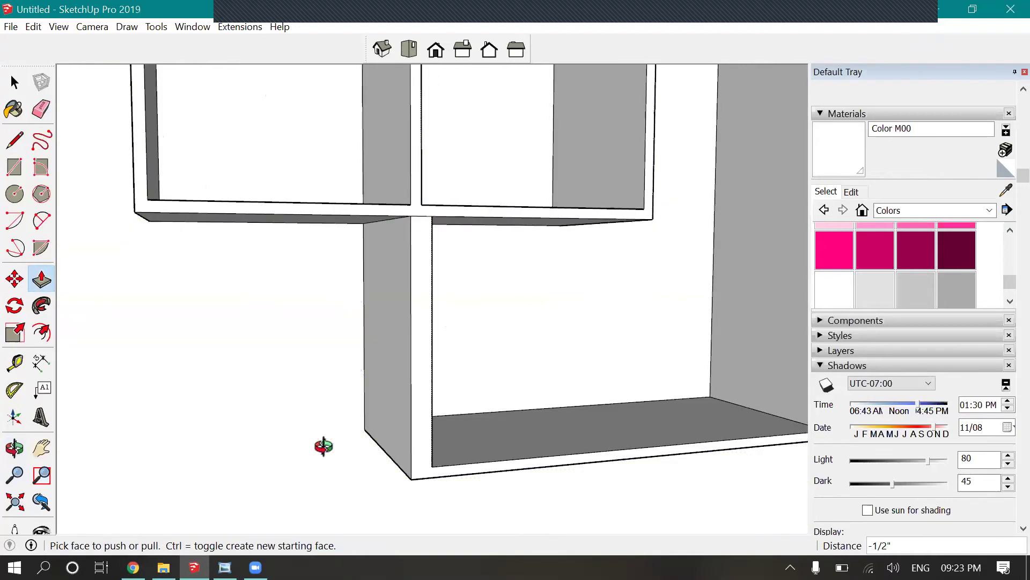
- Push the inner face of the lower box's left side in 1/2" so the panel aligns with the divider above
middle_click_drag(322, 444, 370, 446)
scroll(391, 306, "up", 5)
left_click_drag(402, 269, 467, 232)
scroll(414, 294, "down", 3)
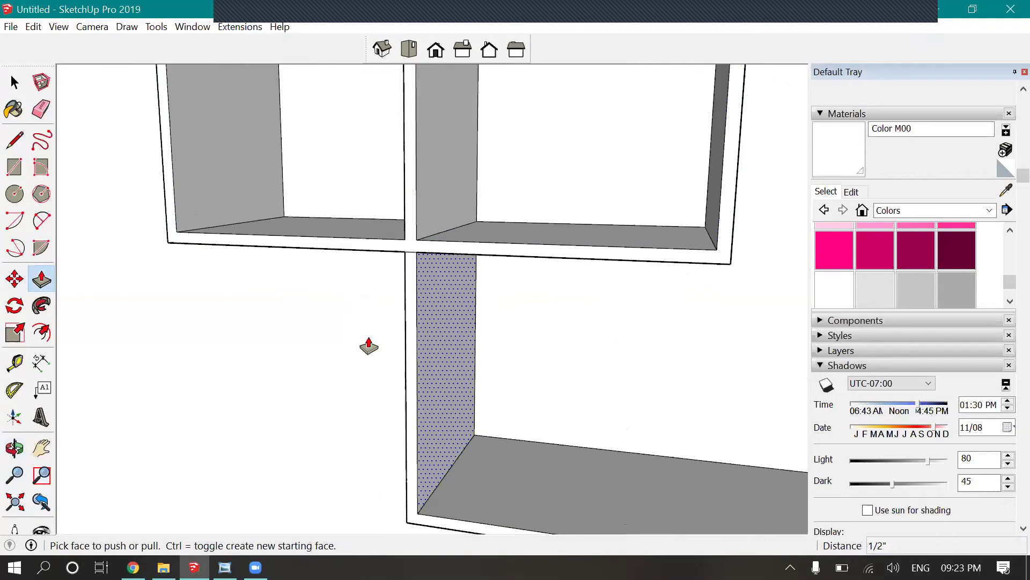
scroll(366, 412, "down", 2)
scroll(365, 412, "down", 4)
key("o")
left_click_drag(514, 359, 495, 405)
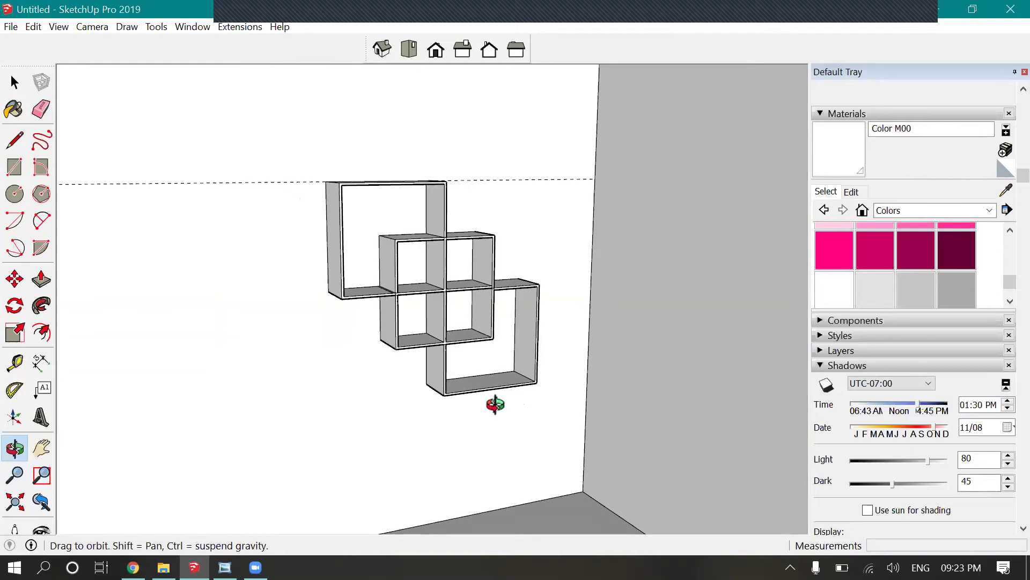
- Examine the completed shelf on the wall and compare its layout with the reference photo in Windows Photo Viewer
scroll(474, 359, "up", 3)
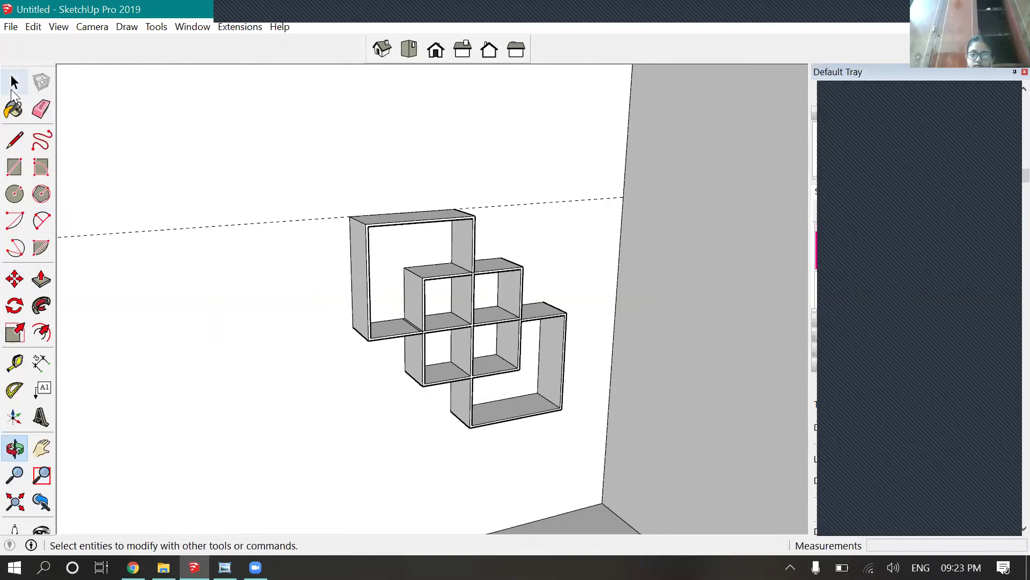
left_click(14, 82)
left_click(130, 230)
scroll(369, 208, "down", 5)
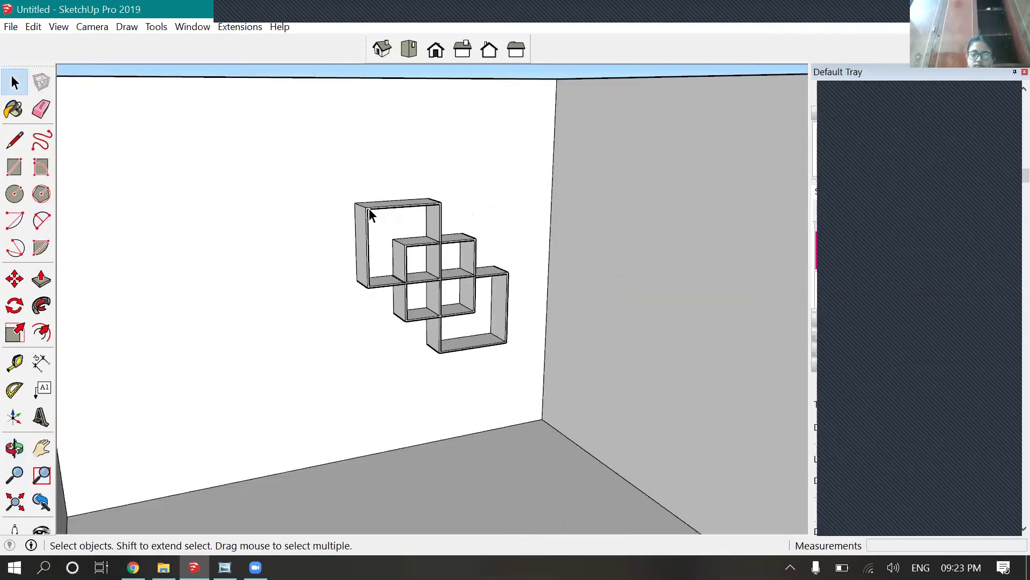
scroll(404, 160, "up", 8)
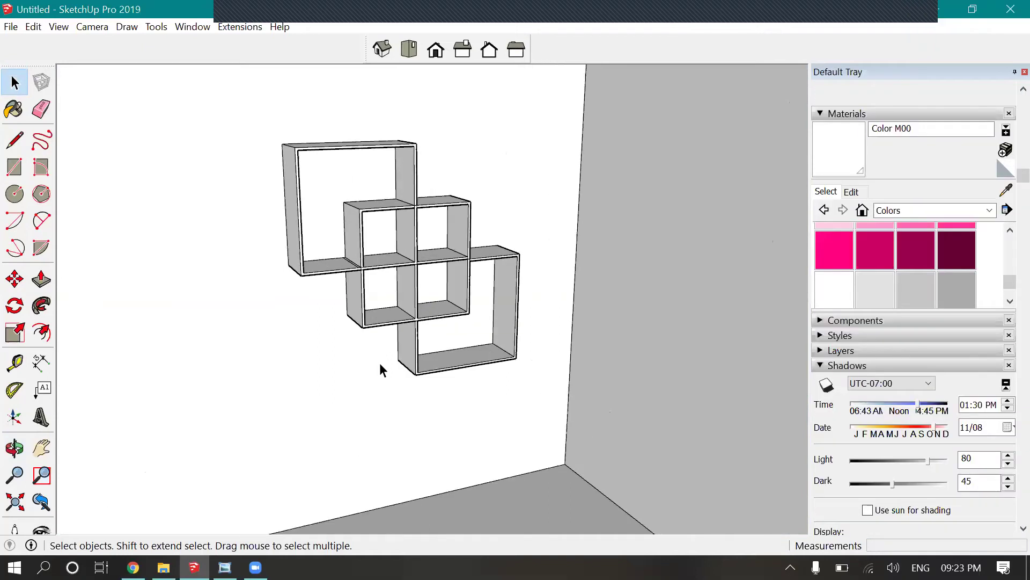
scroll(419, 361, "down", 2)
scroll(429, 356, "down", 3)
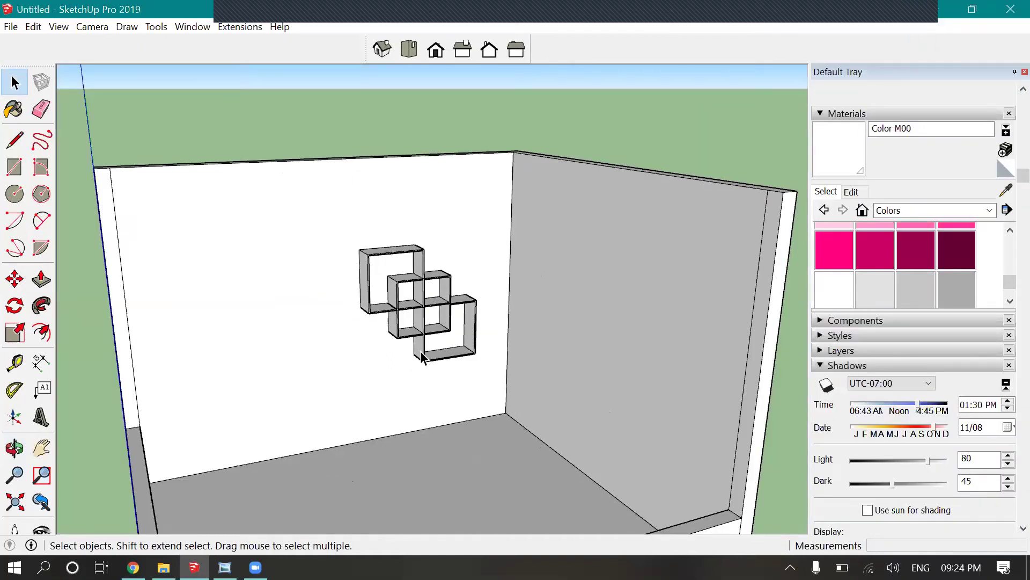
mouse_move(225, 568)
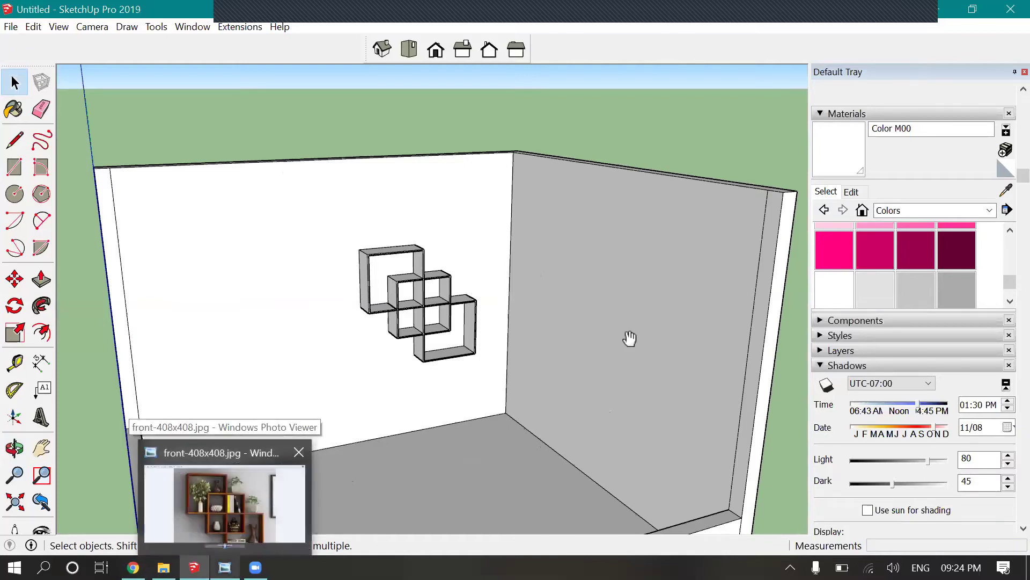
left_click(225, 503)
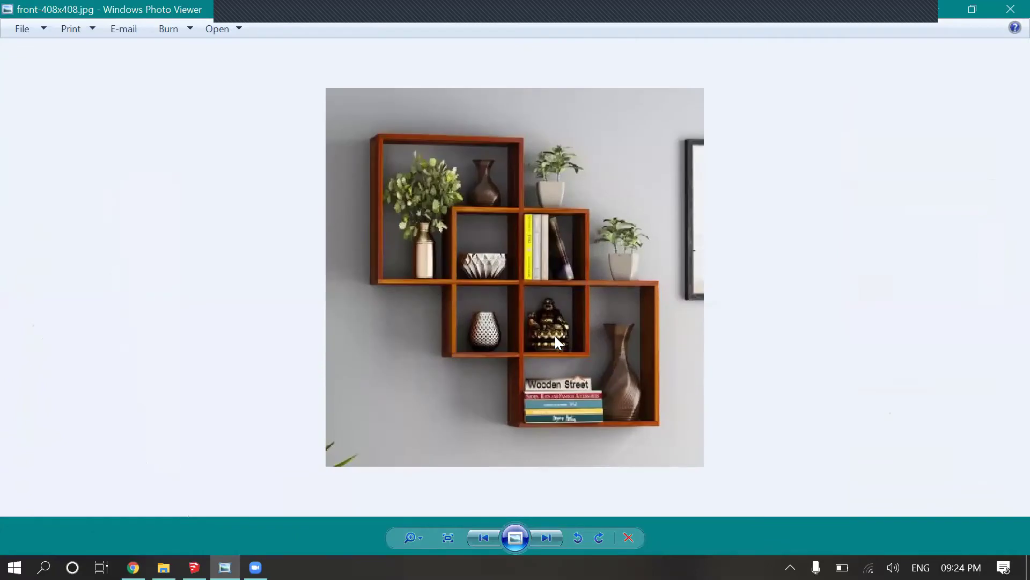
left_click(948, 9)
middle_click_drag(431, 345, 252, 304)
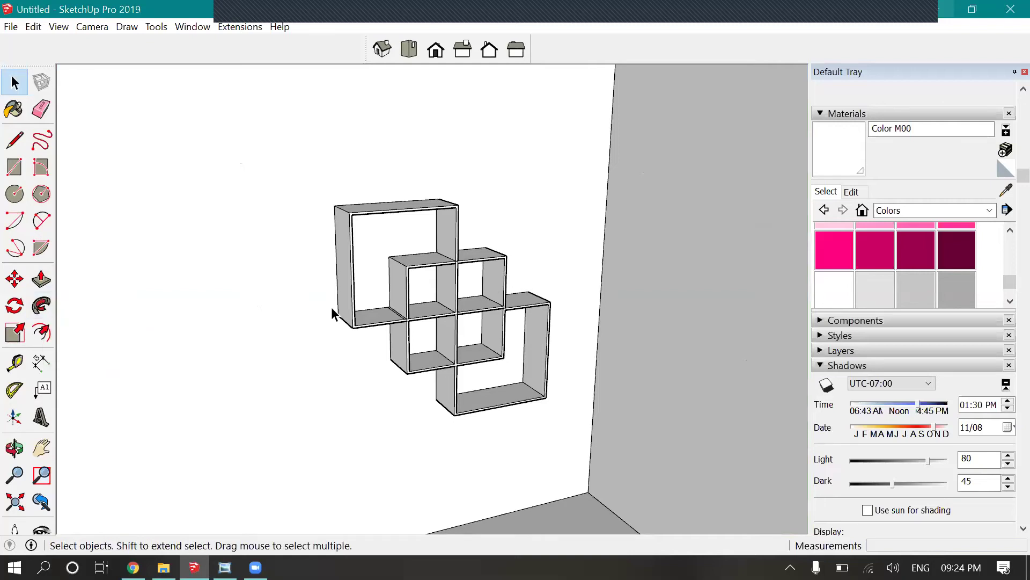
scroll(394, 294, "down", 2)
middle_click_drag(395, 294, 670, 325)
scroll(898, 284, "up", 3)
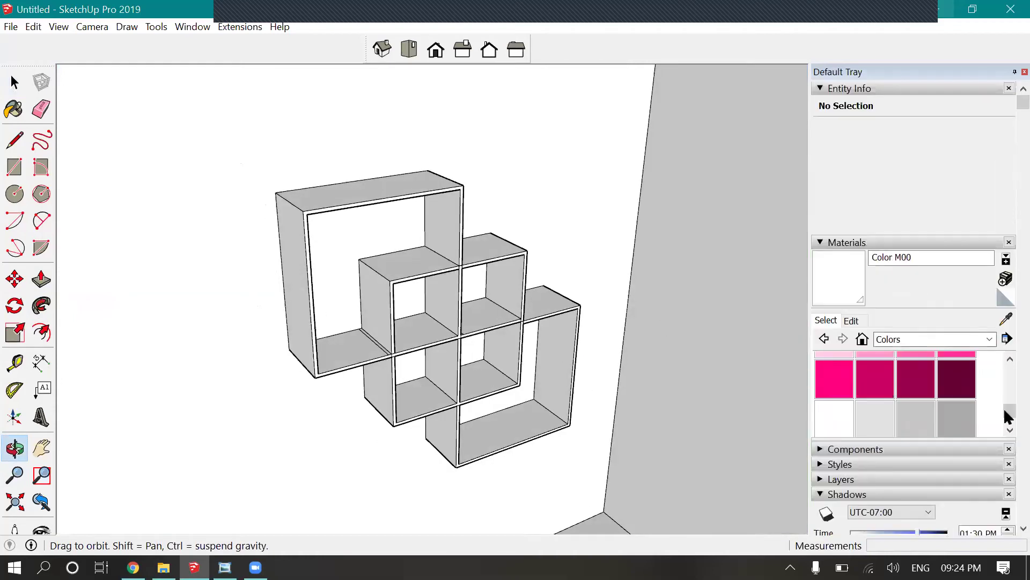
- Choose the dark wood material pexels-photo-326311 from the materials already in the model
left_click_drag(1008, 412, 996, 384)
scroll(915, 389, "down", 1)
scroll(900, 401, "up", 1)
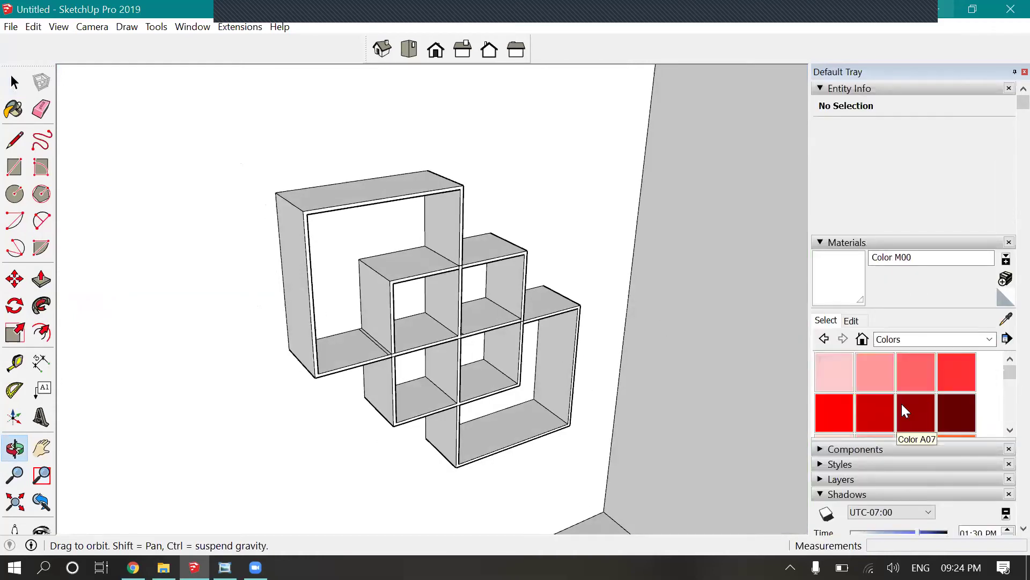
left_click(918, 340)
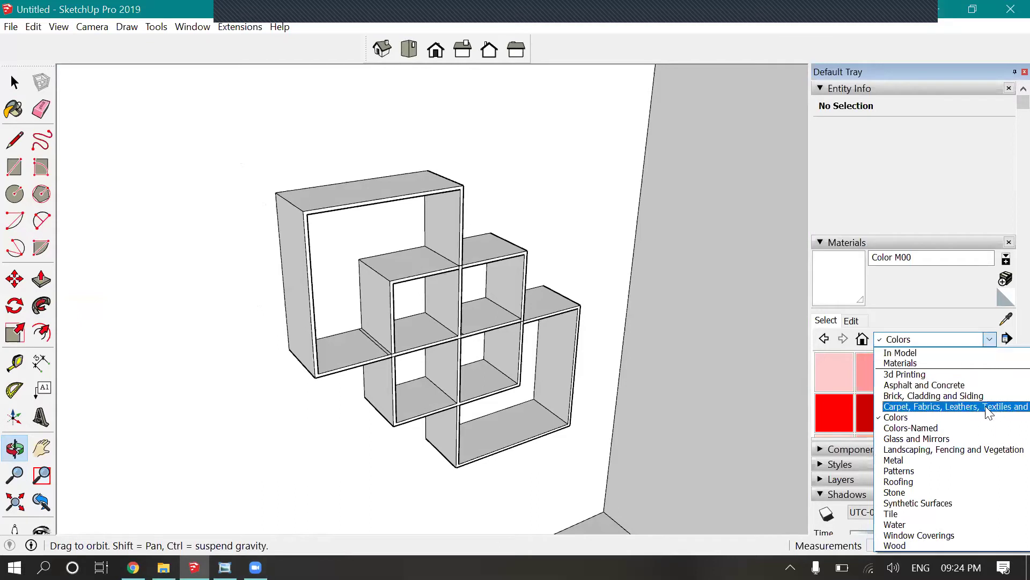
left_click(1001, 364)
left_click(927, 338)
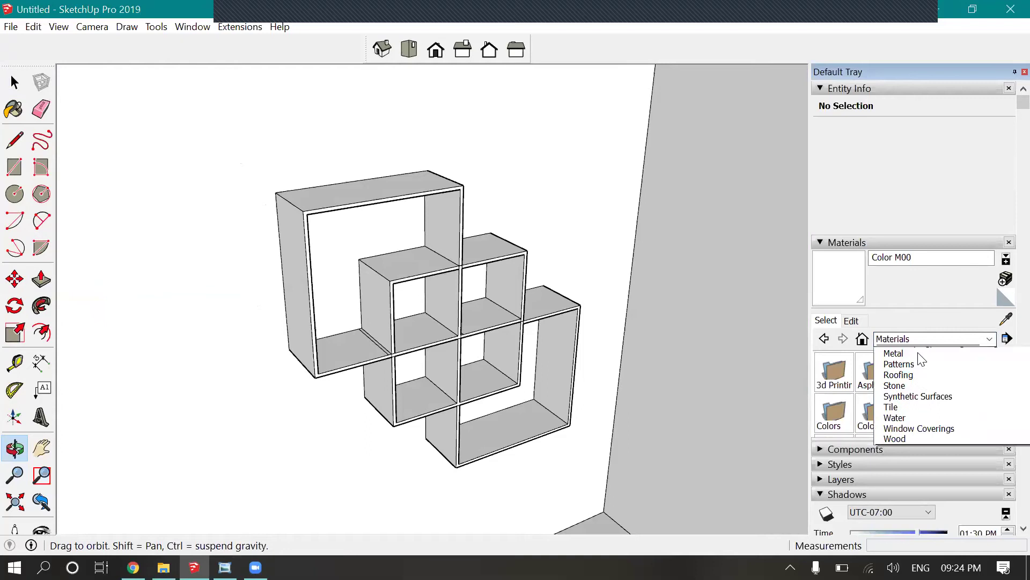
left_click(917, 352)
scroll(907, 343, "down", 3)
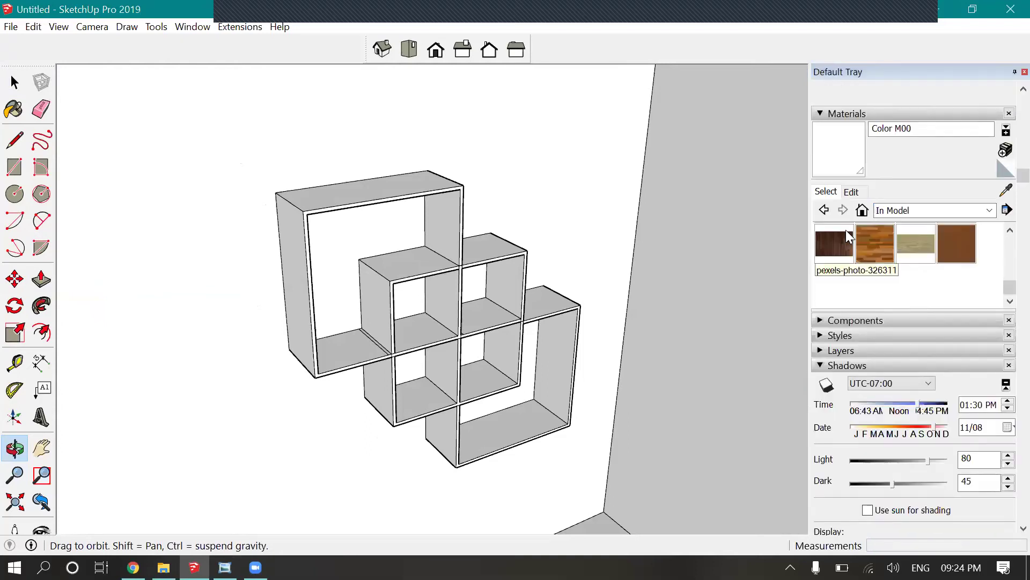
left_click(838, 240)
- Paint the upper box's frame and the middle box's top and left side inside it with dark wood pexels-photo-326311
scroll(361, 172, "up", 5)
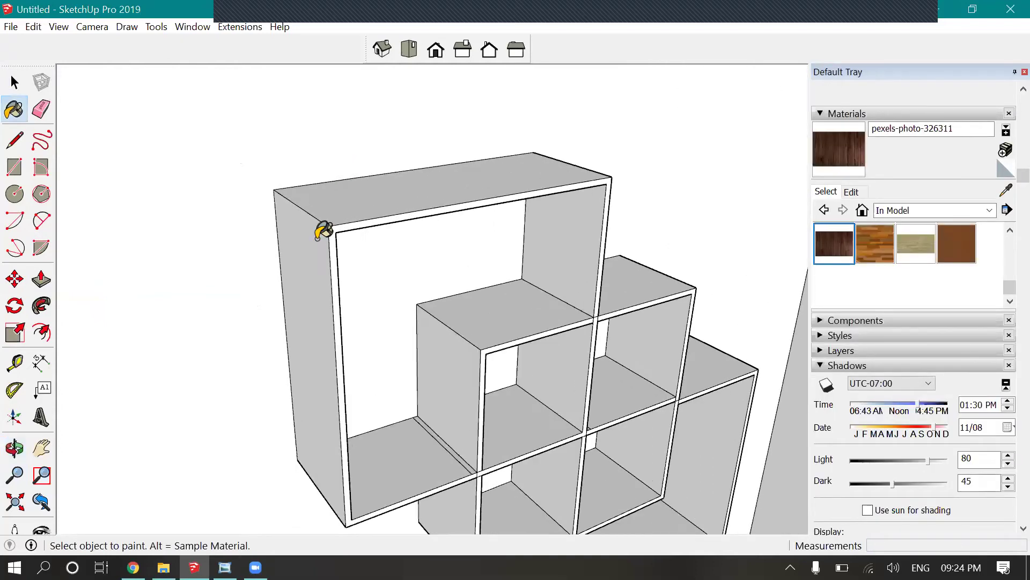
left_click(345, 223)
scroll(494, 191, "down", 3)
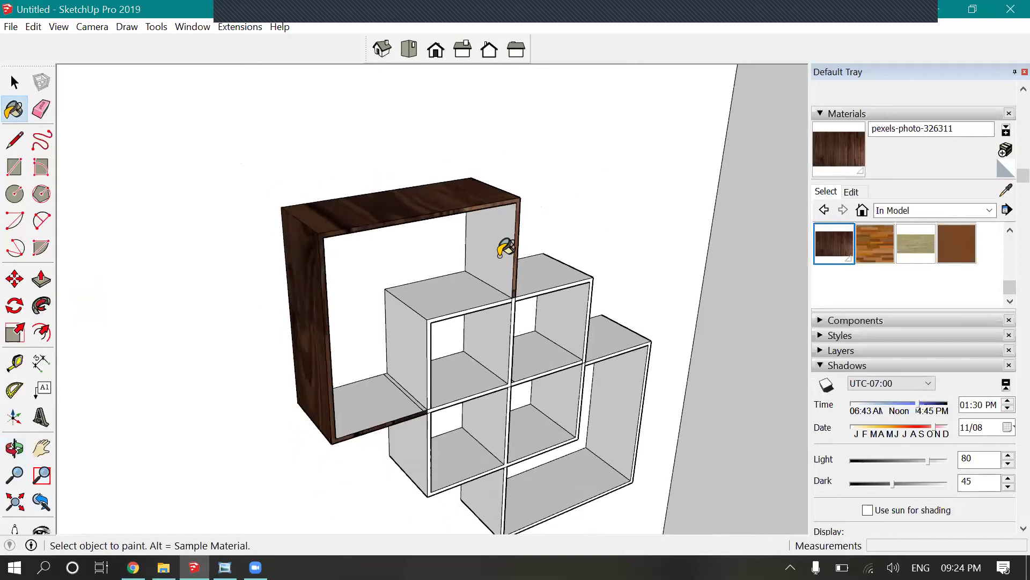
scroll(354, 342, "up", 4)
left_click(354, 344)
scroll(355, 397, "down", 3)
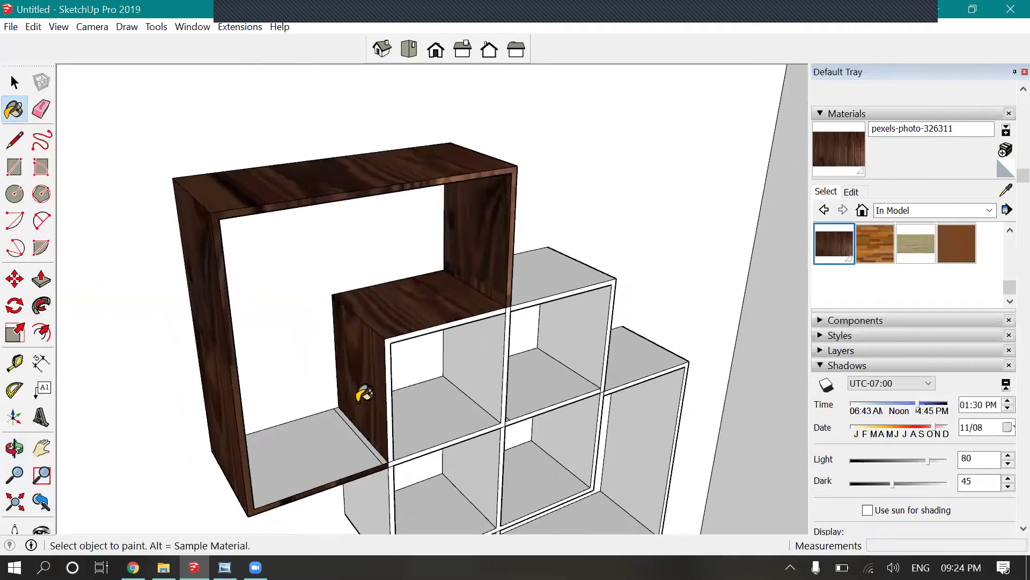
left_click(384, 367)
scroll(389, 366, "up", 3)
left_click(386, 370)
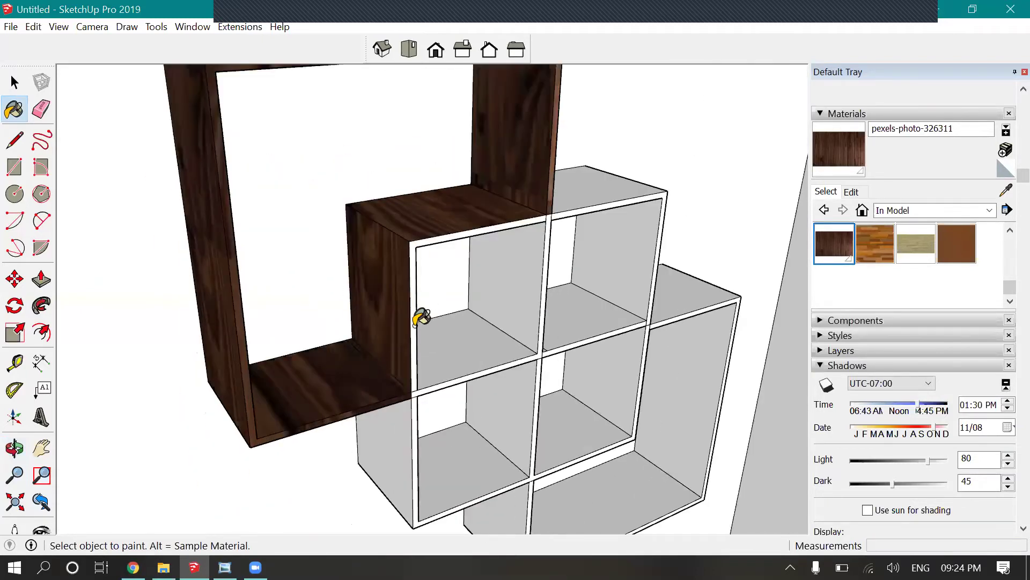
- Paint the front edge and the inner sides and shelves of the middle box's two upper compartments dark wood
left_click(416, 319)
left_click(462, 311)
left_click(502, 262)
left_click(605, 280)
left_click(591, 314)
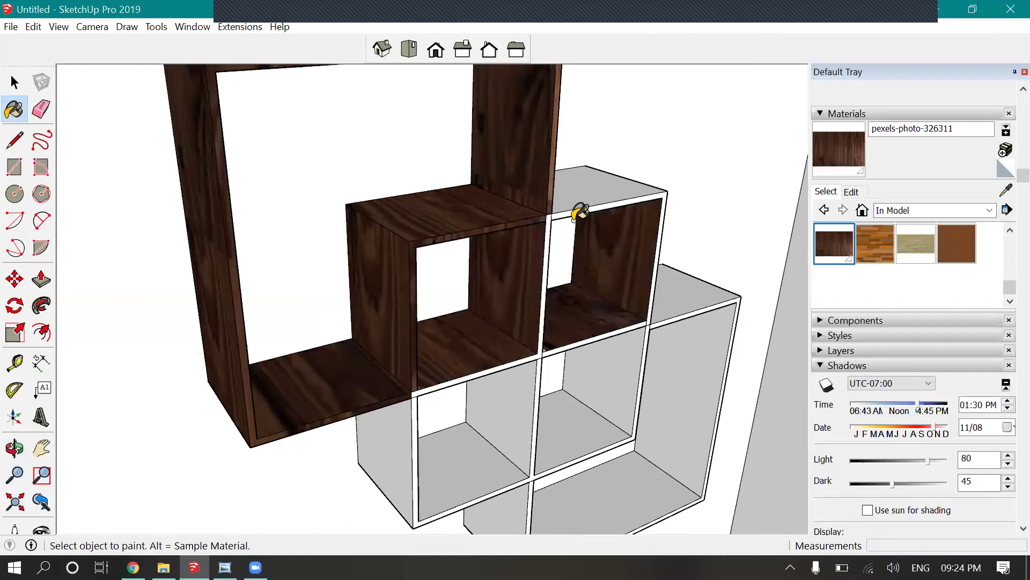
- Paint the top of the middle box's upper right compartment, its front edges and the wall behind it dark wood
left_click(585, 185)
left_click(555, 217)
left_click(552, 212)
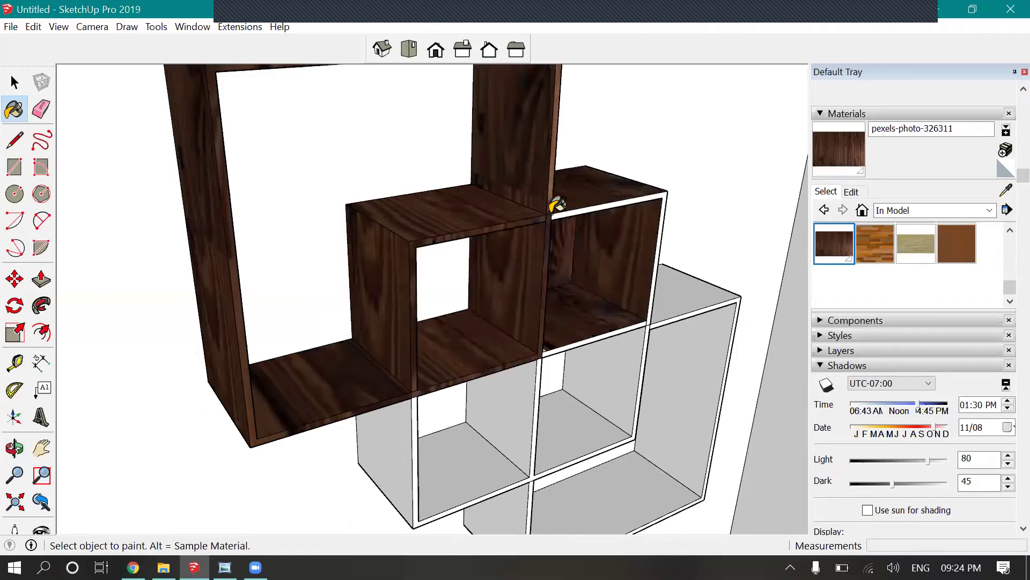
left_click(558, 212)
scroll(722, 243, "down", 1)
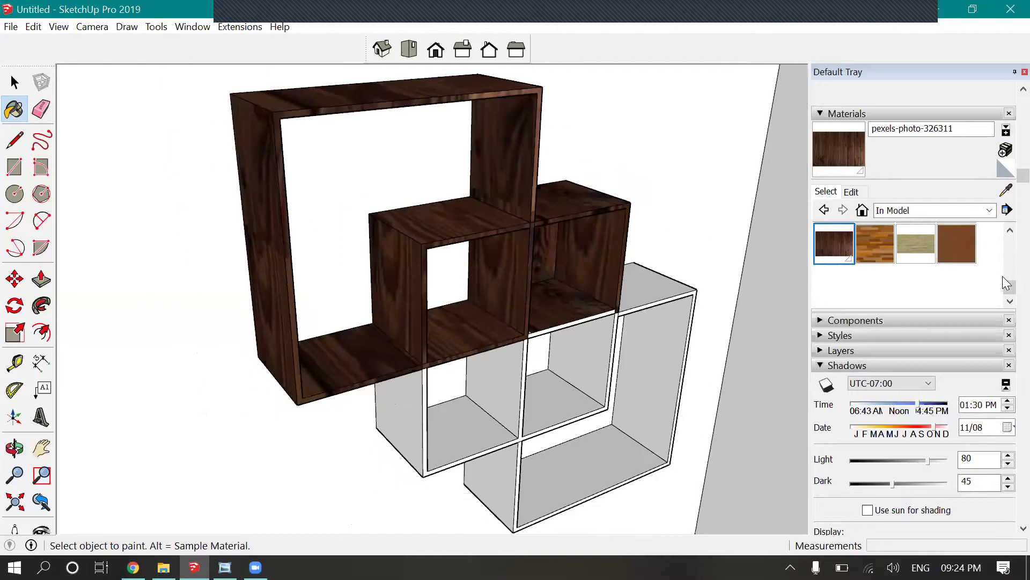
- Paint the right inner sides and shelves of the middle box's upper compartments with light wood pexels-photo-129731
left_click(909, 246)
scroll(923, 258, "up", 2)
left_click(957, 267)
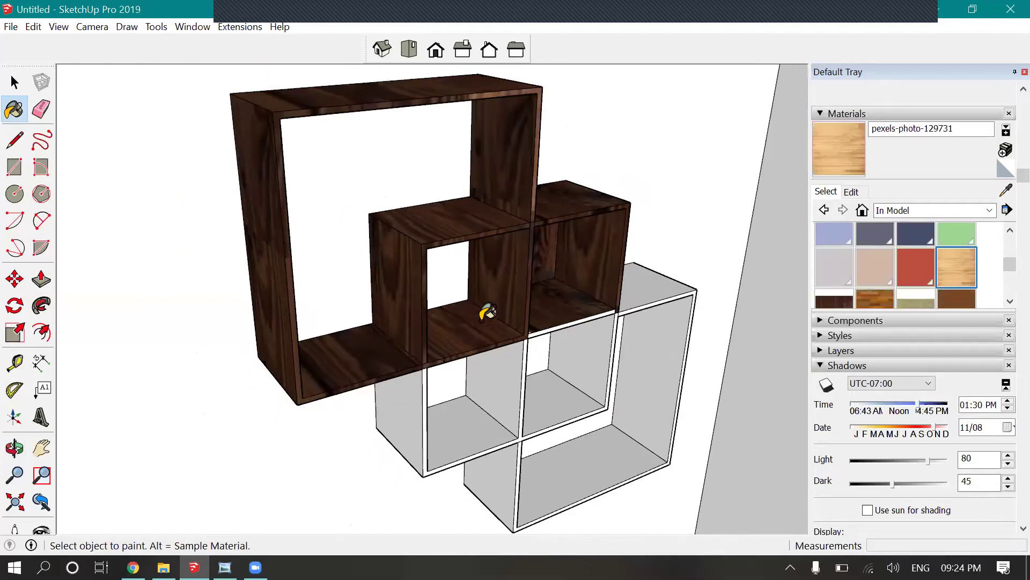
scroll(487, 312, "up", 2)
left_click(503, 248)
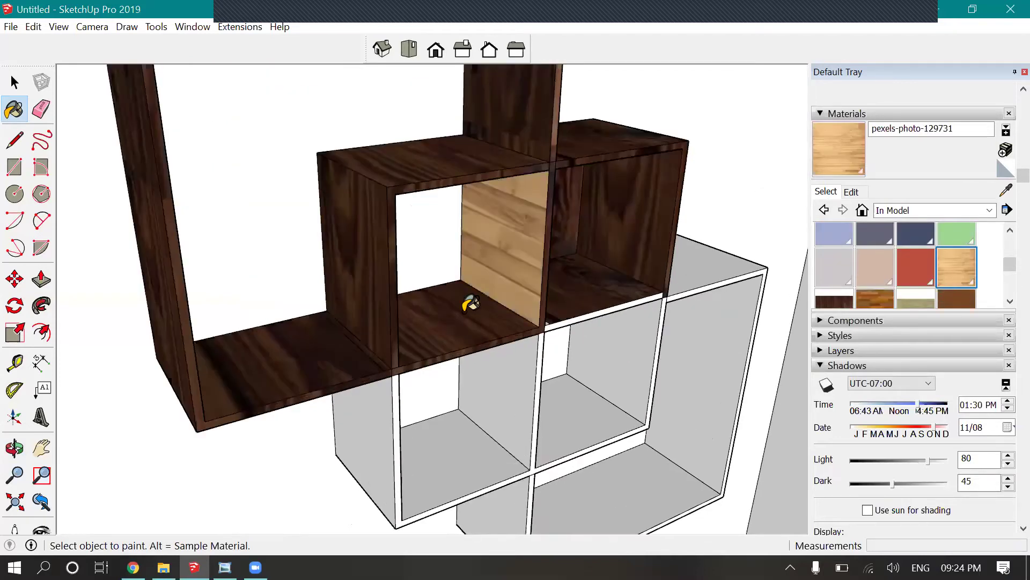
left_click(619, 234)
key("ctrl+z")
left_click(628, 231)
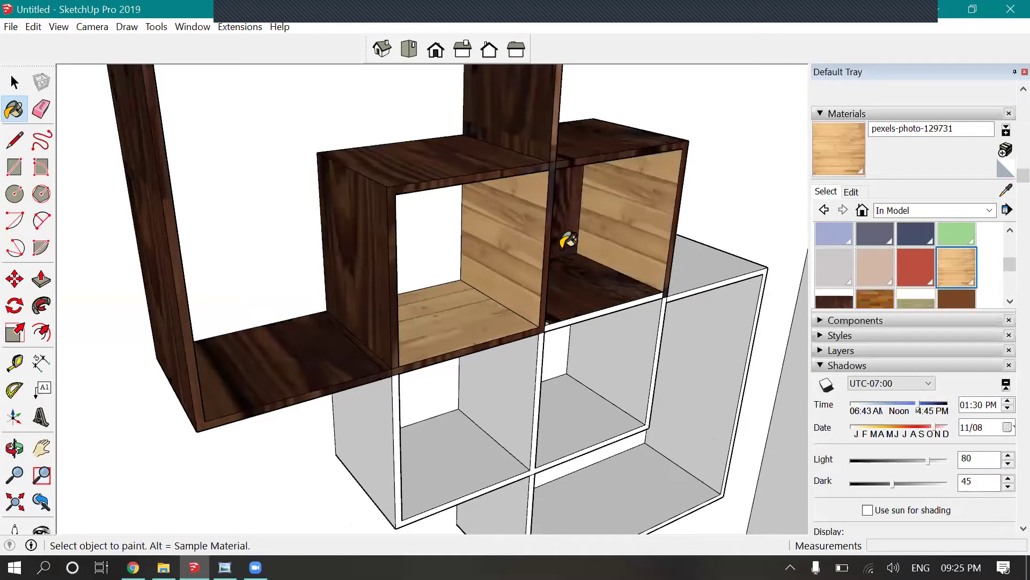
left_click(569, 252)
- Paint the upper box's bottom shelf and joint strip, plus the middle box's outer left side and top, in light wood
left_click(335, 362)
left_click(385, 216)
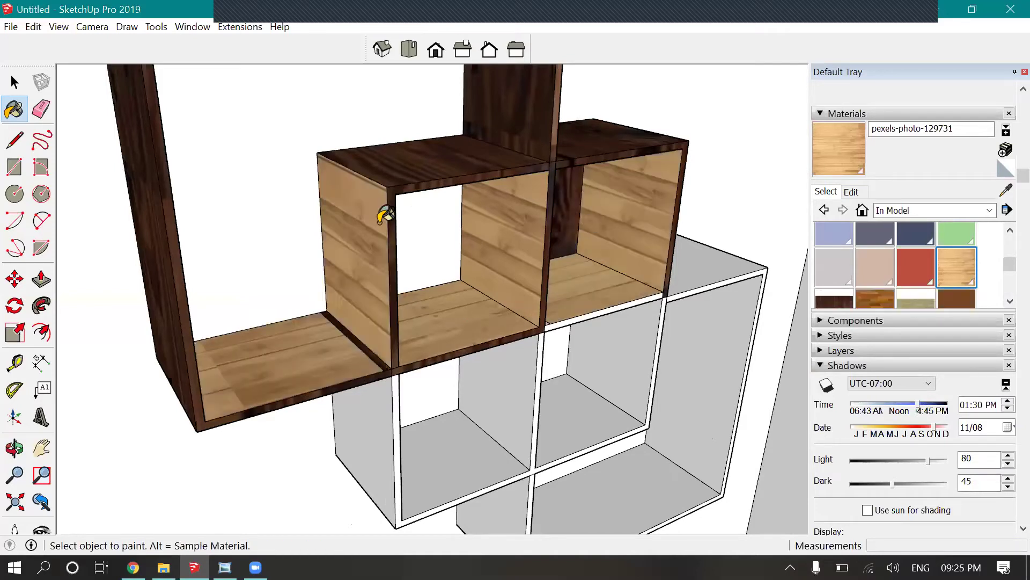
left_click(419, 164)
left_click(363, 331)
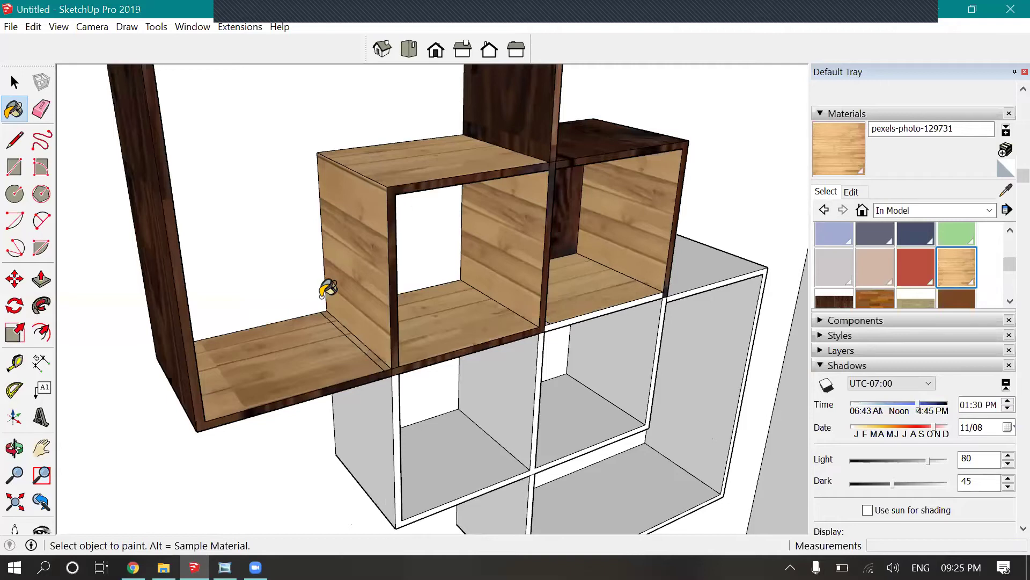
scroll(325, 288, "down", 3)
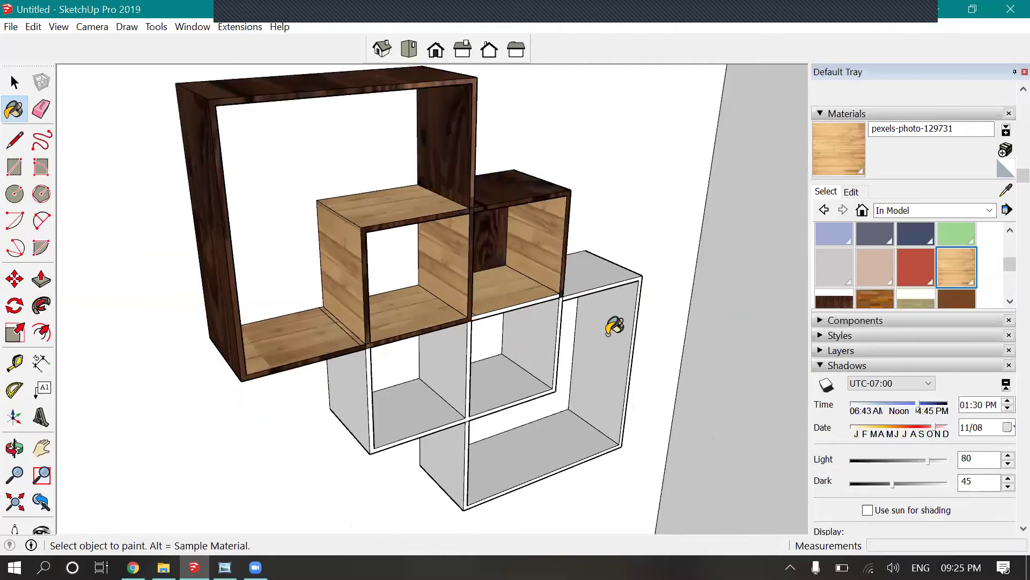
scroll(626, 325, "down", 1)
- Sample the dark wood pexels-photo-326311 and repaint the middle box's outer left side and top inside the upper box
left_click(370, 334, "alt")
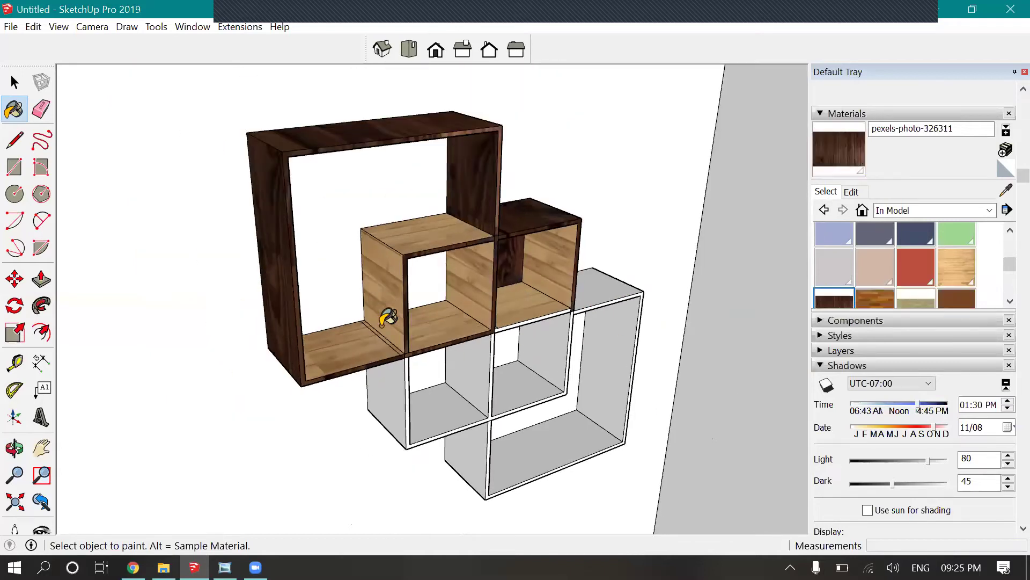
scroll(405, 215, "up", 3)
left_click(424, 239)
scroll(472, 400, "down", 1)
scroll(402, 369, "up", 3)
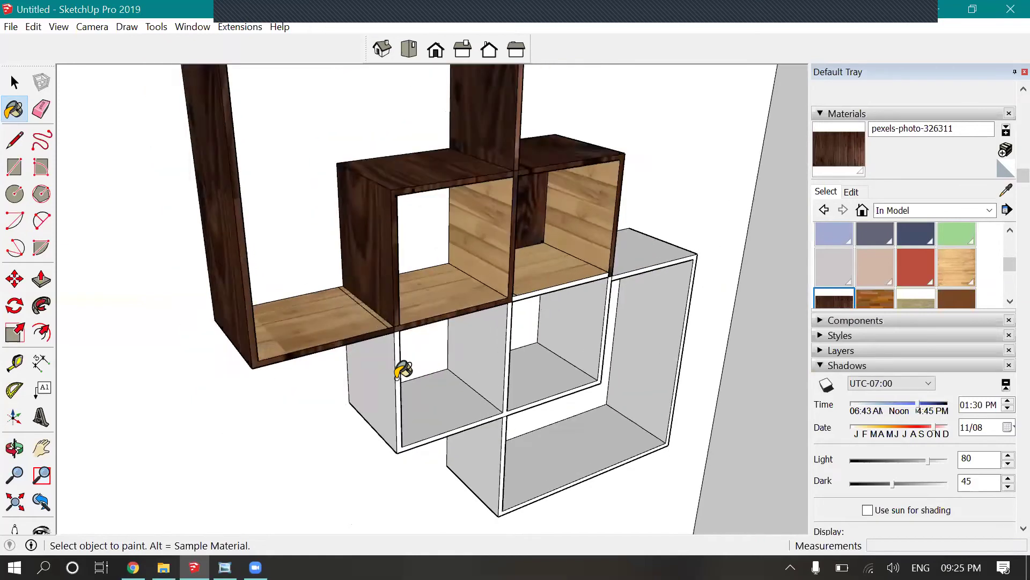
- Paint the front edges and outer left sides of the middle and lower boxes, plus the lower box's top, dark wood
left_click(384, 346)
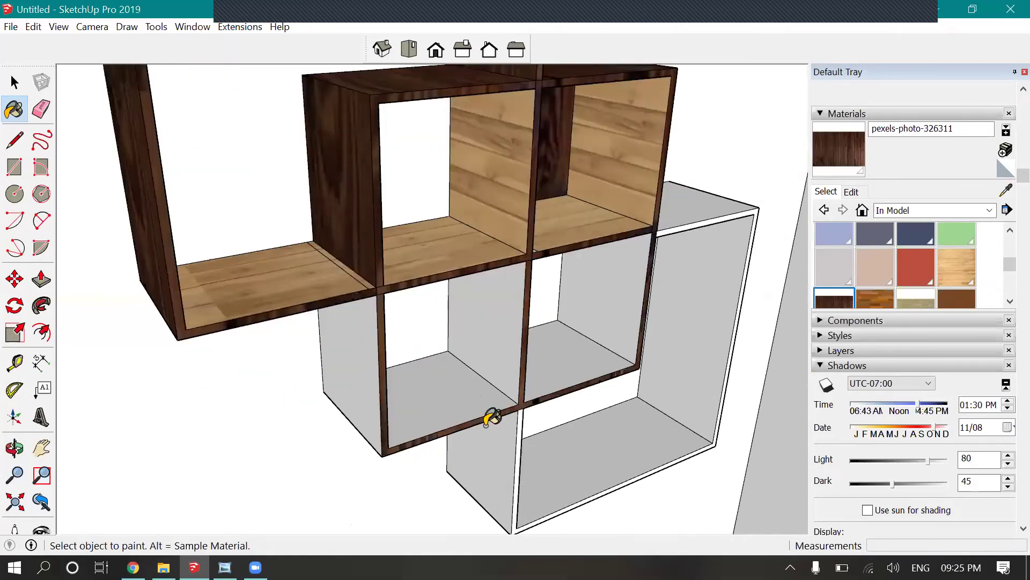
left_click(490, 417)
left_click(523, 457)
left_click(526, 441)
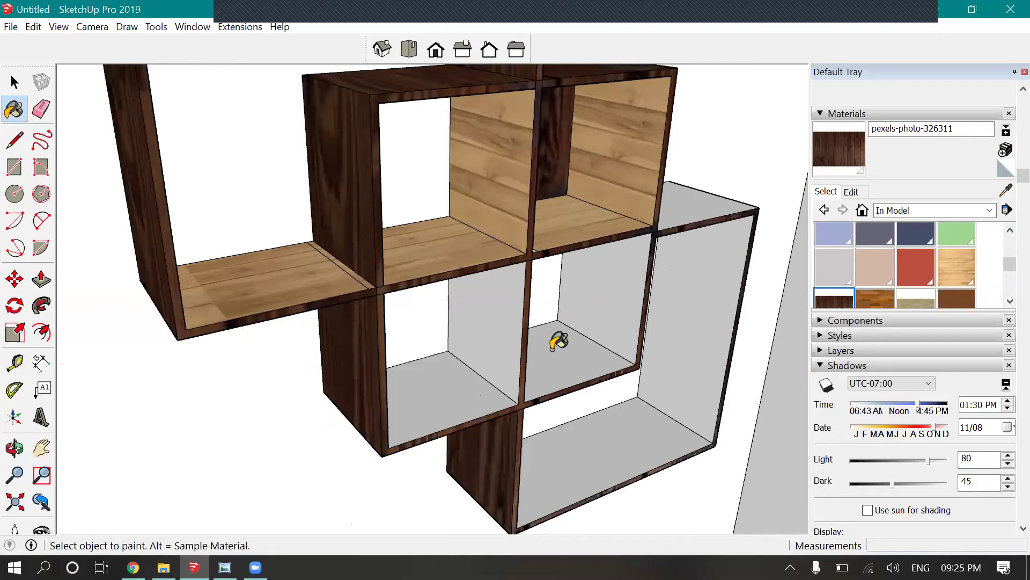
scroll(451, 265, "down", 1)
left_click(709, 229)
scroll(486, 338, "down", 1)
- Paint the right inner sides and shelves of the lower compartments and the lower box with light wood pexels-photo-129731
left_click(956, 267)
left_click(462, 357)
left_click(510, 314)
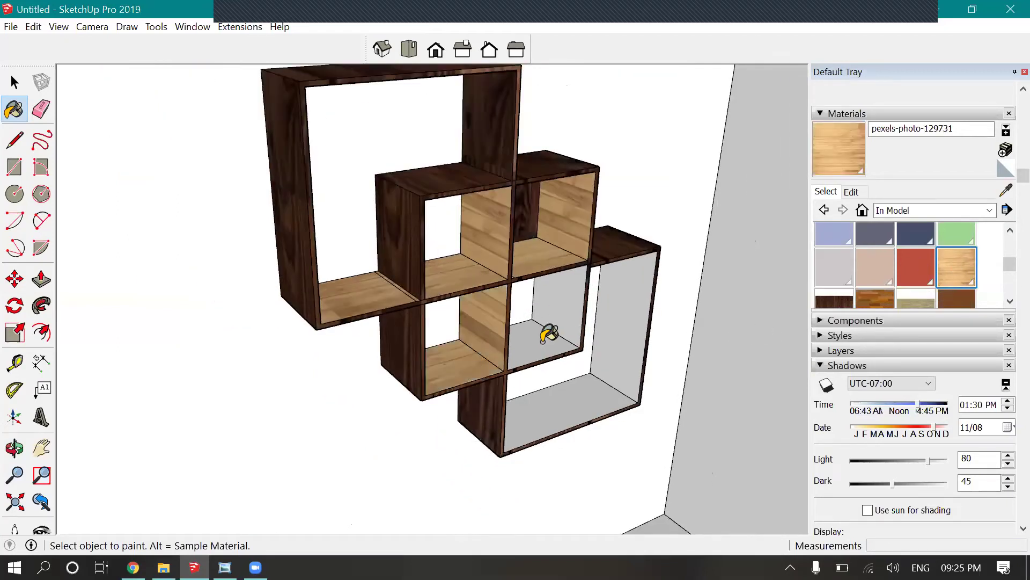
left_click(543, 335)
left_click(572, 392)
left_click(615, 351)
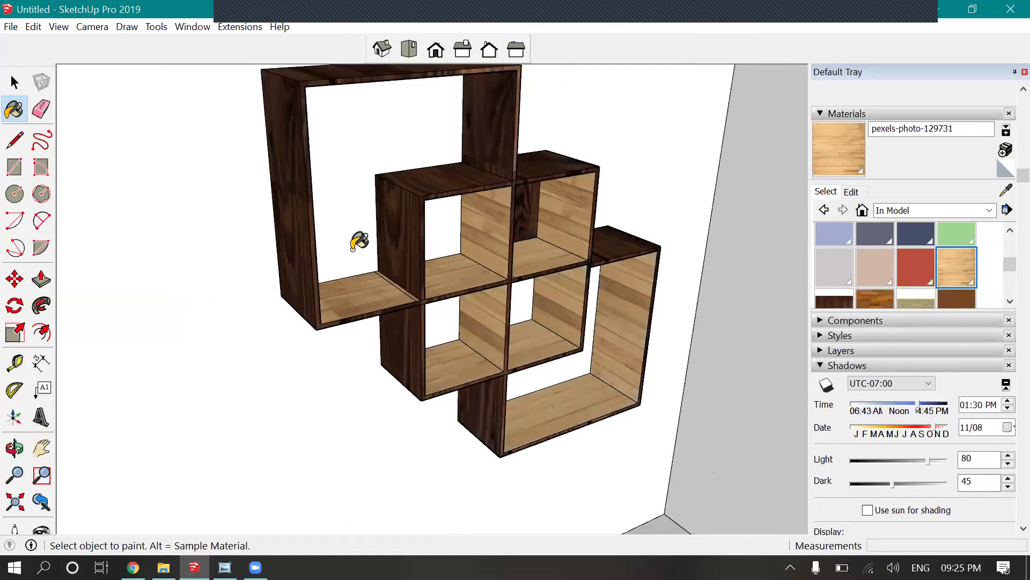
scroll(335, 322, "down", 1)
- Paint the upper box's inner top and inner left side, plus the middle box's inner left sides and inner top, light wood pexels-photo-129731
left_click(15, 448)
left_click_drag(558, 424, 433, 378)
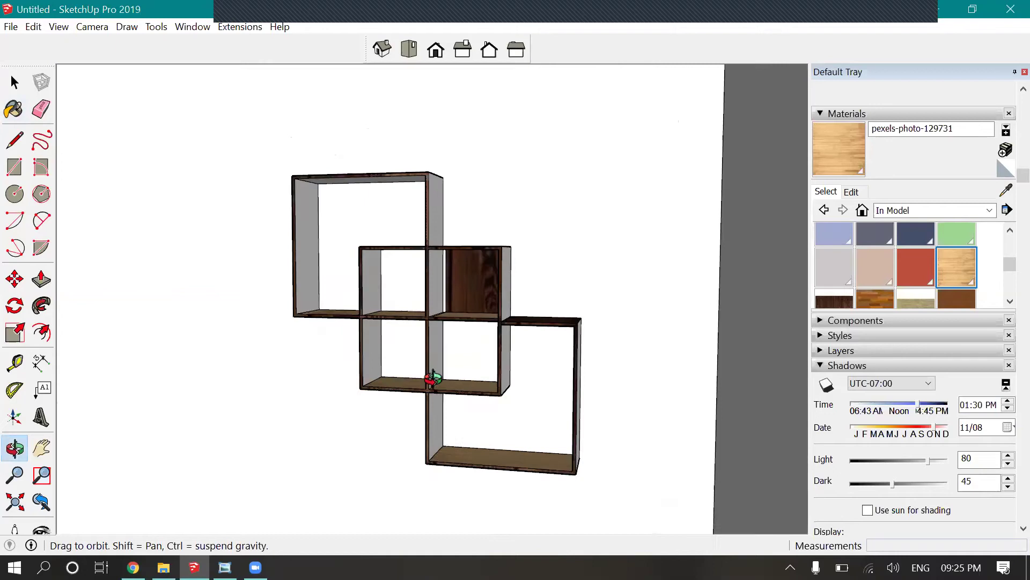
key("b")
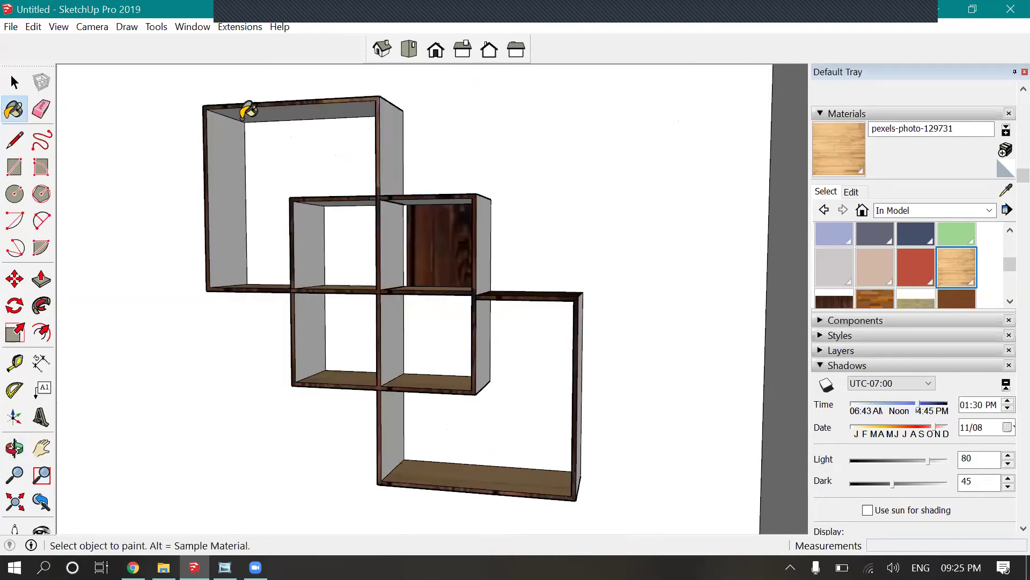
left_click(254, 110)
left_click(314, 271)
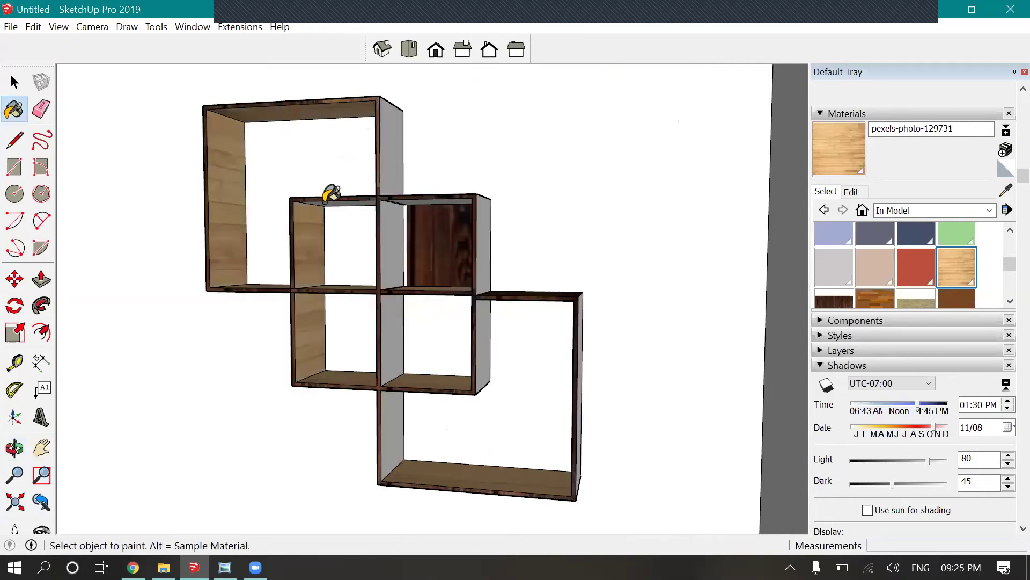
scroll(322, 207, "up", 3)
left_click(345, 196)
scroll(437, 185, "down", 2)
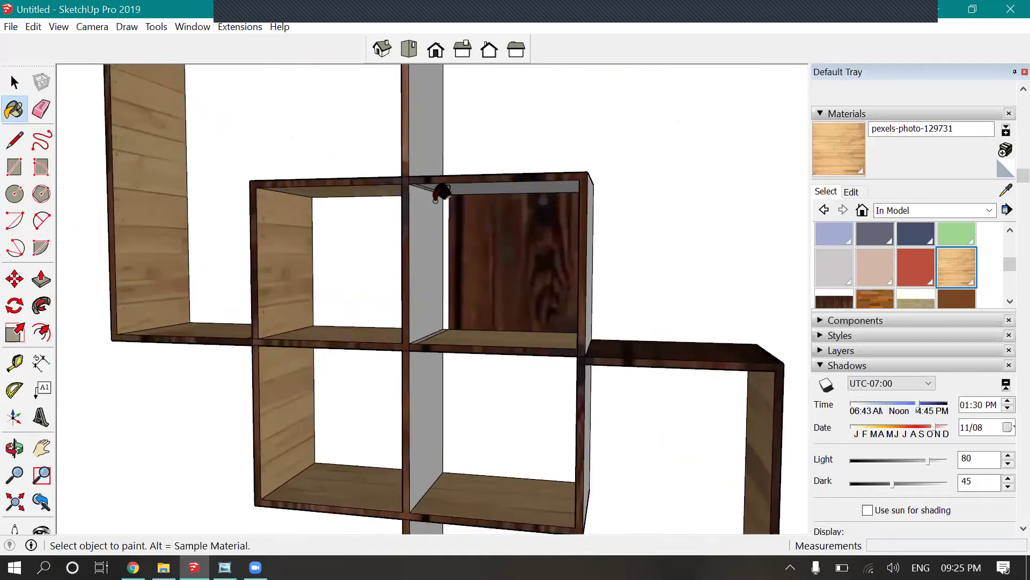
- Paint the central partition's right faces and the outer right sides of the upper and middle boxes in the same light wood
scroll(429, 225, "up", 2)
left_click(444, 283)
scroll(449, 275, "down", 2)
left_click(570, 371)
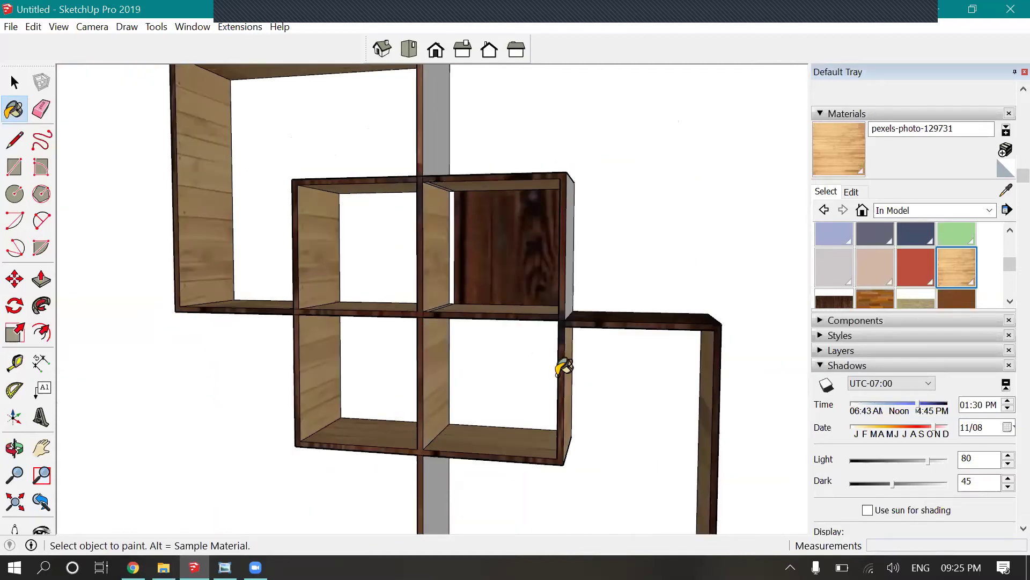
left_click(570, 268)
scroll(569, 322, "down", 2)
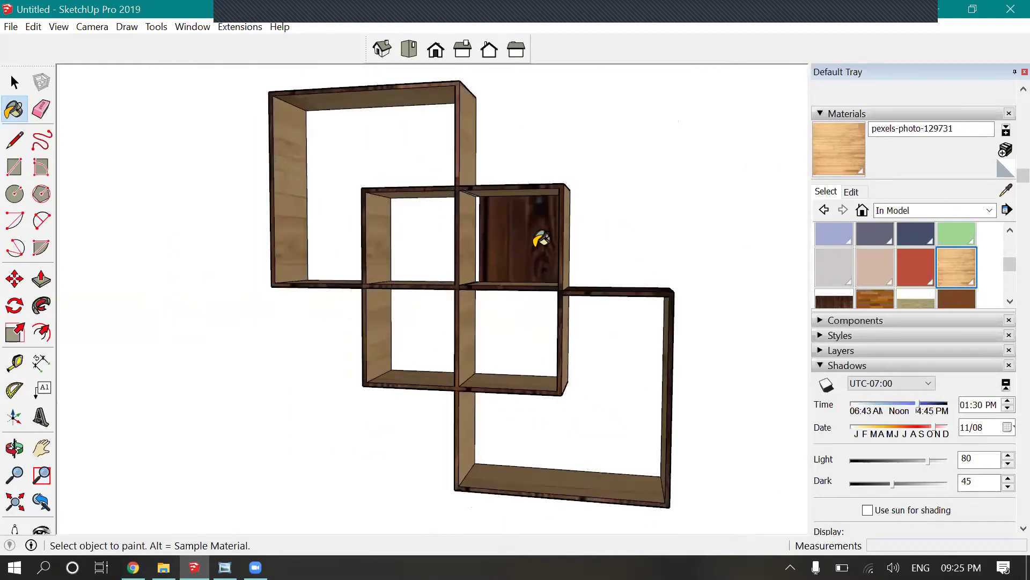
- Repaint the dark wall area behind the middle box's upper-right compartment with Marc_Shoes4
left_click(496, 268)
left_click(523, 239)
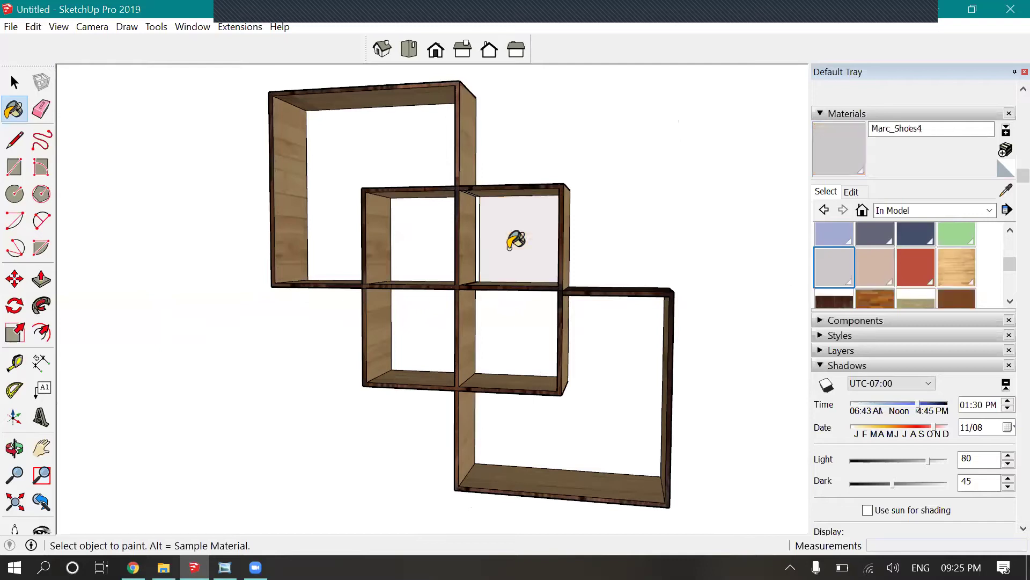
left_click(15, 82)
- Start the Enscape live rendering of the room with the finished wall shelf
scroll(310, 212, "down", 10)
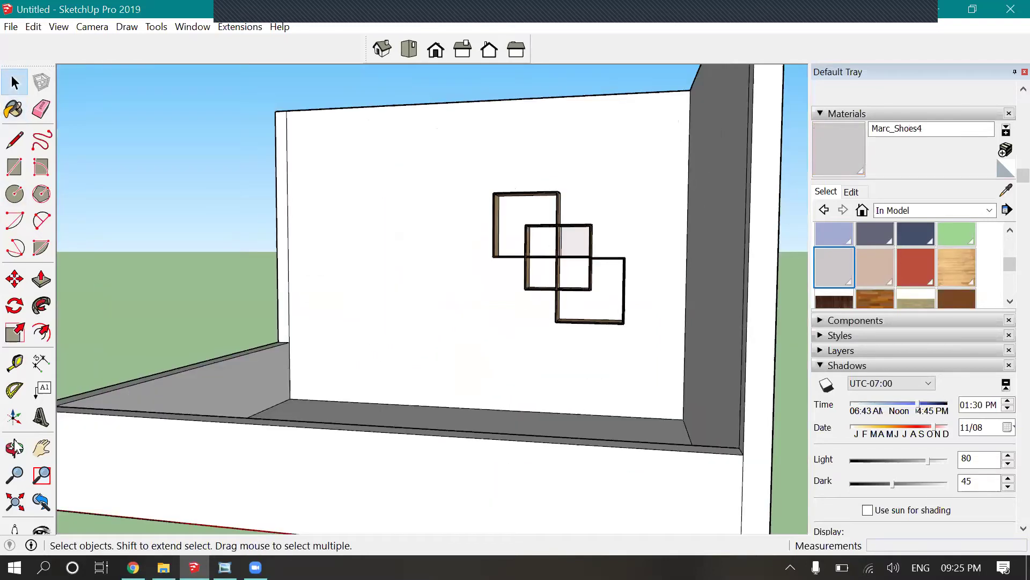
left_click(15, 447)
left_click_drag(380, 370, 520, 306)
scroll(520, 306, "up", 3)
scroll(535, 385, "down", 3)
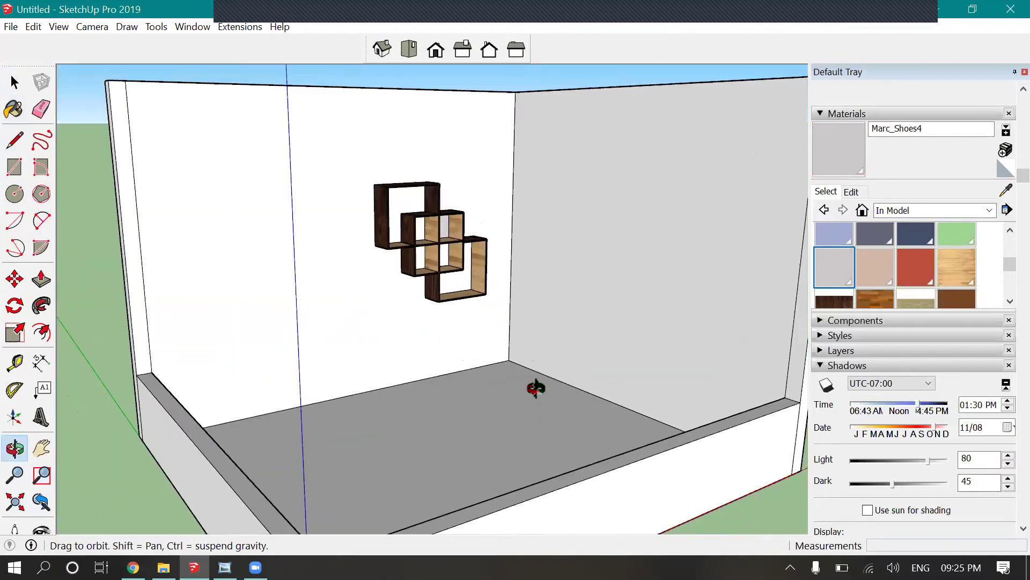
left_click_drag(533, 379, 533, 322)
scroll(441, 257, "up", 3)
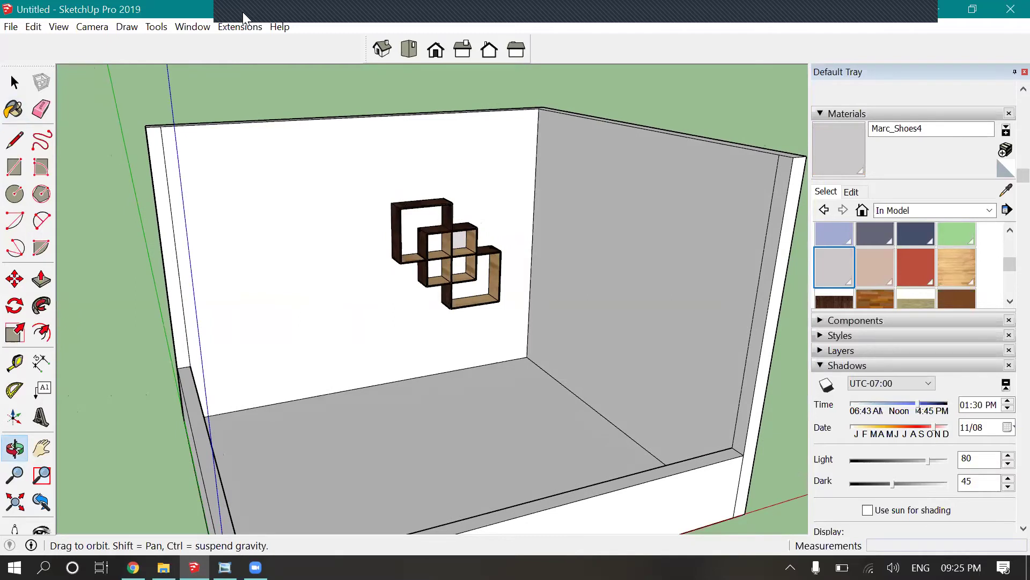
left_click(255, 29)
mouse_move(278, 44)
left_click(349, 46)
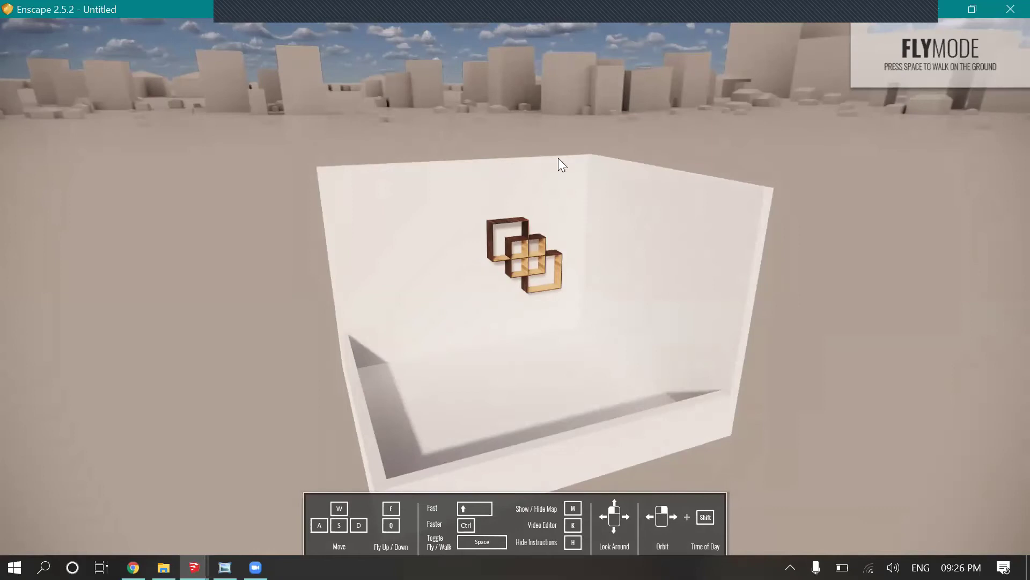
- Inspect the rendered shelf in Enscape up close and from below, checking its wood materials and shadows
scroll(601, 449, "up", 3)
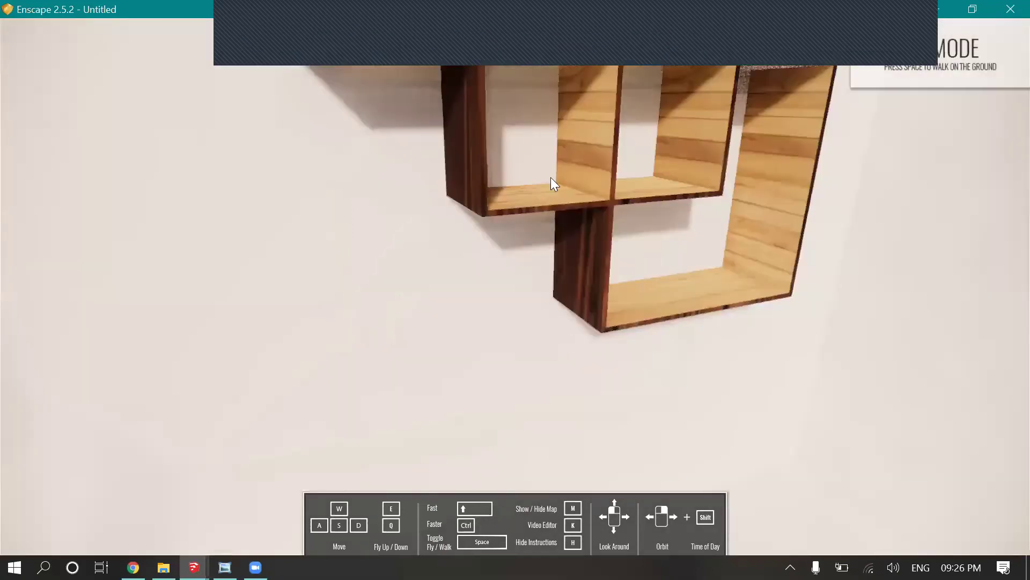
scroll(551, 177, "down", 1)
right_click_drag(550, 177, 556, 212)
right_click_drag(612, 271, 462, 211)
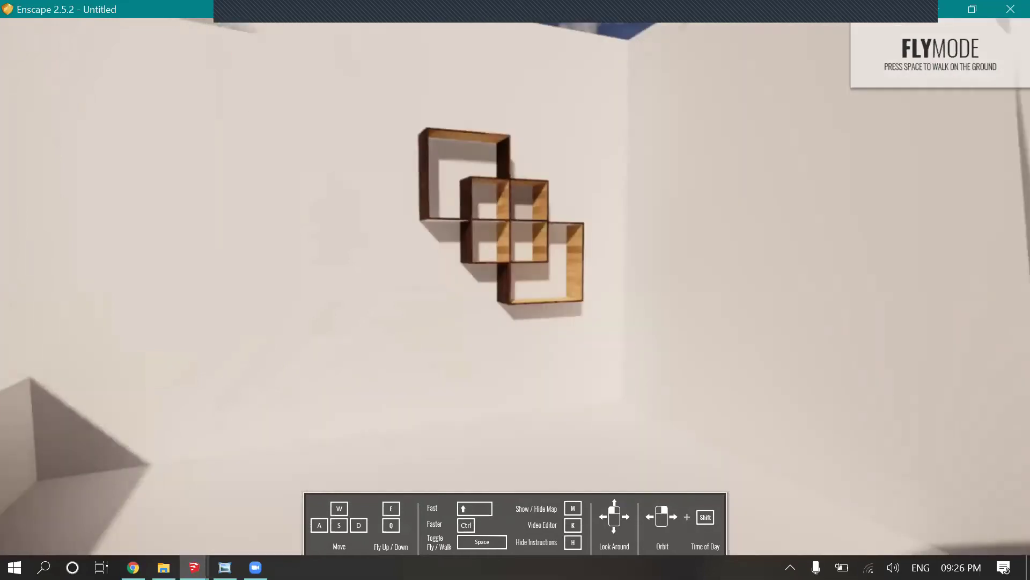
right_click_drag(505, 199, 508, 196)
scroll(529, 303, "up", 3)
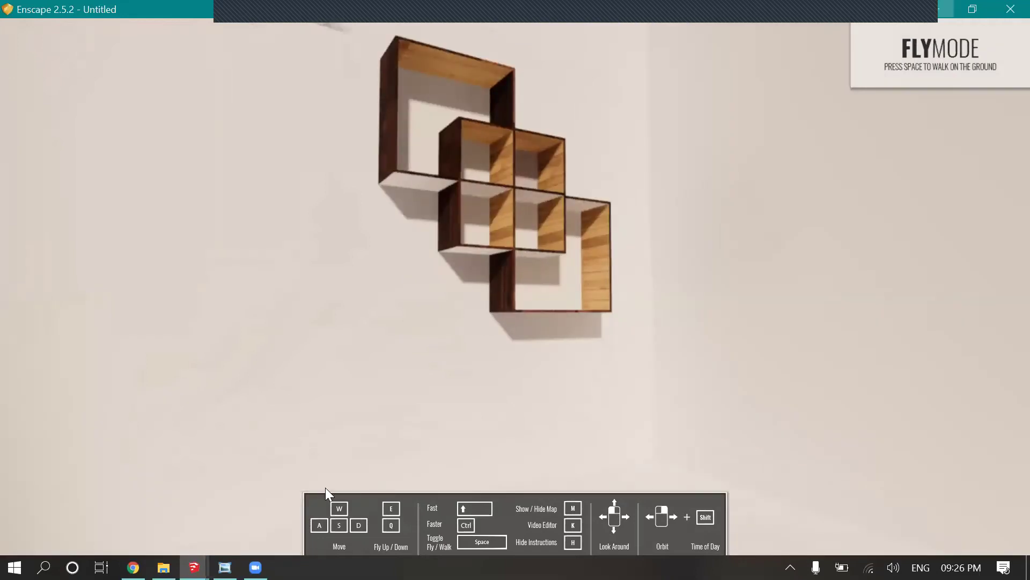
- Switch to Windows Photo Viewer and compare the interlocking-box reference front-408x408.jpg with the curved shelf reference front1-408x408.jpg
left_click(194, 568)
key("alt+Tab")
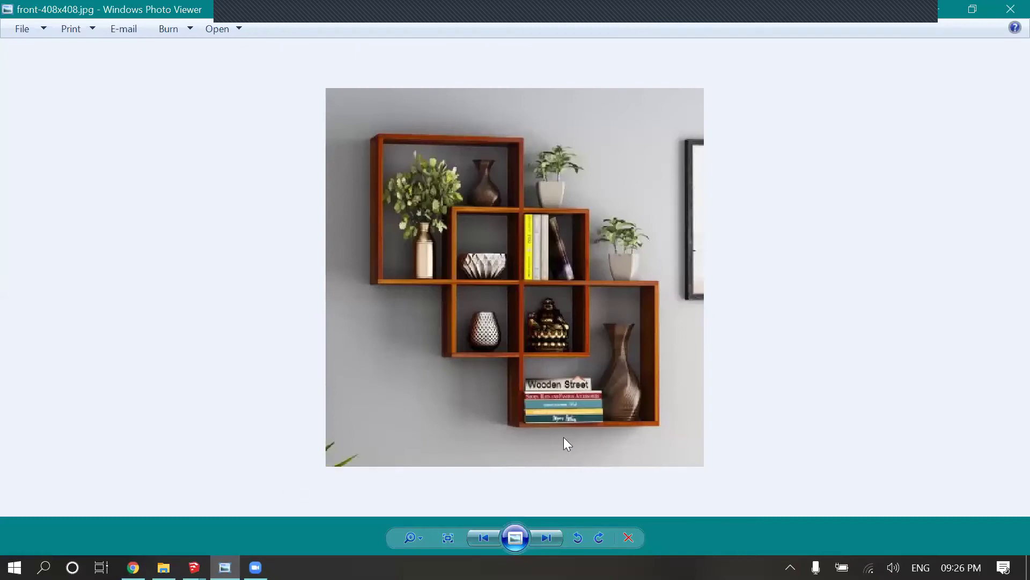
key("Right")
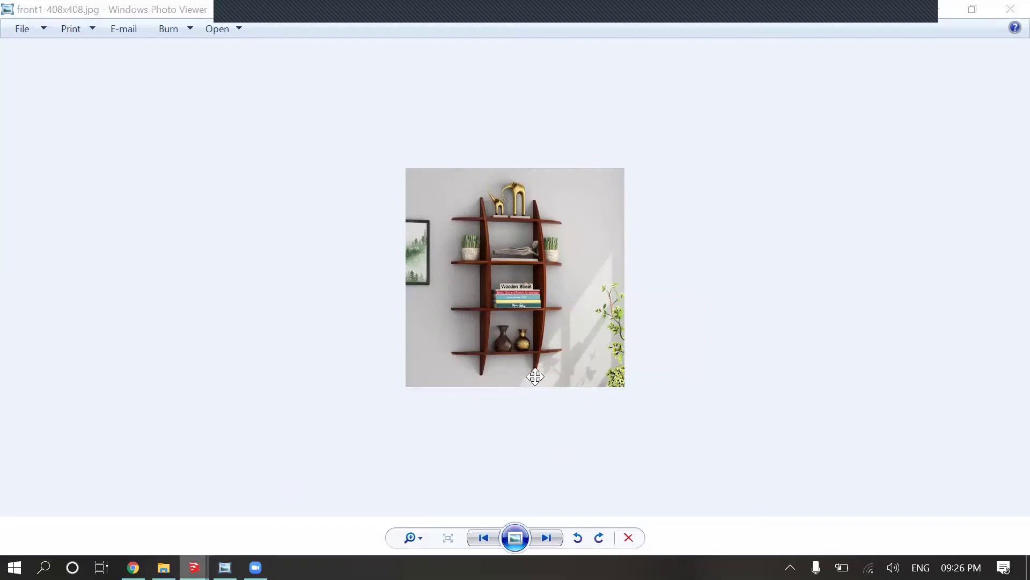
key("alt+Tab")
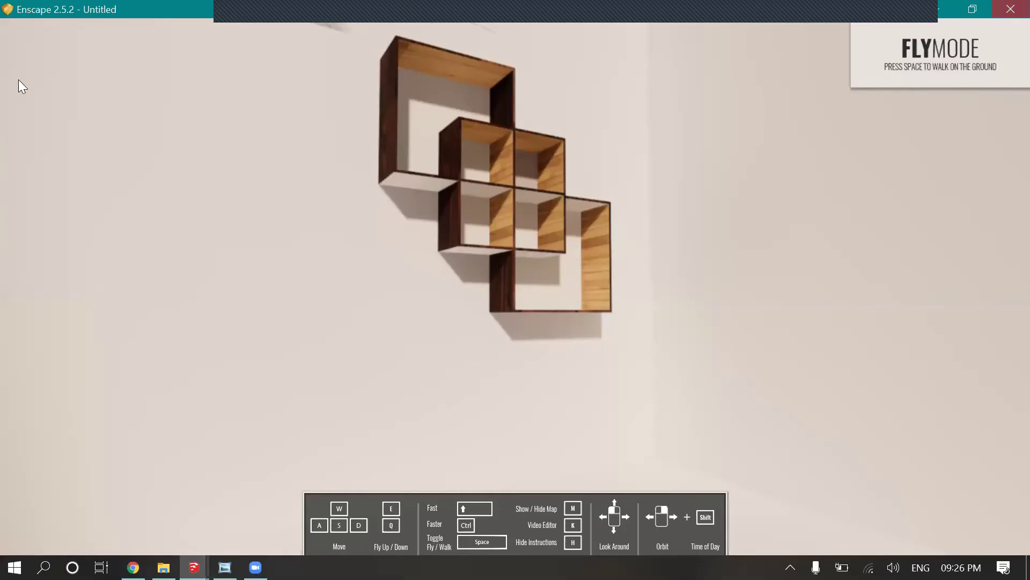
key("alt+Tab")
key("alt+Tab")
key("Tab")
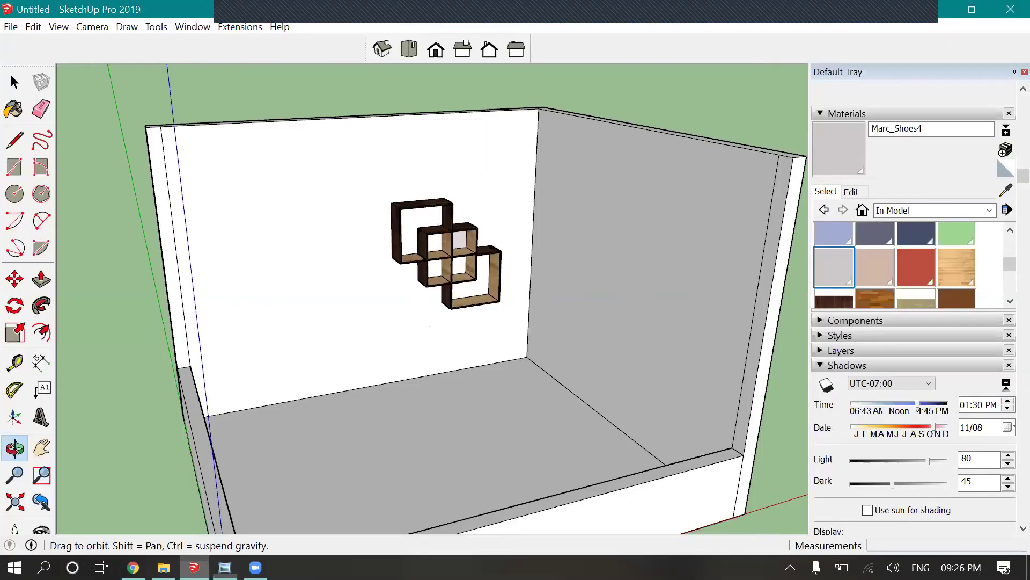
key("alt+Tab")
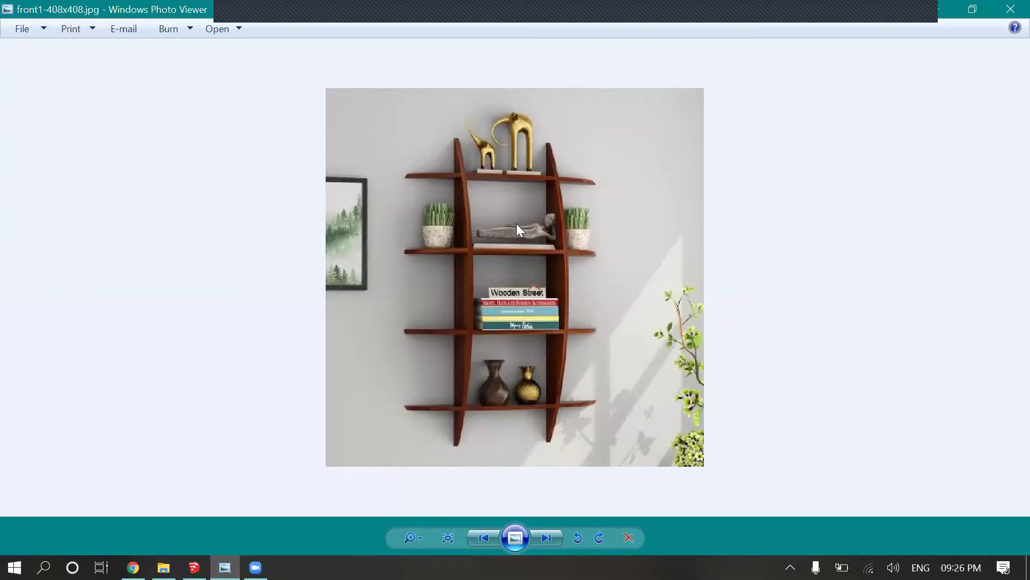
key("Left")
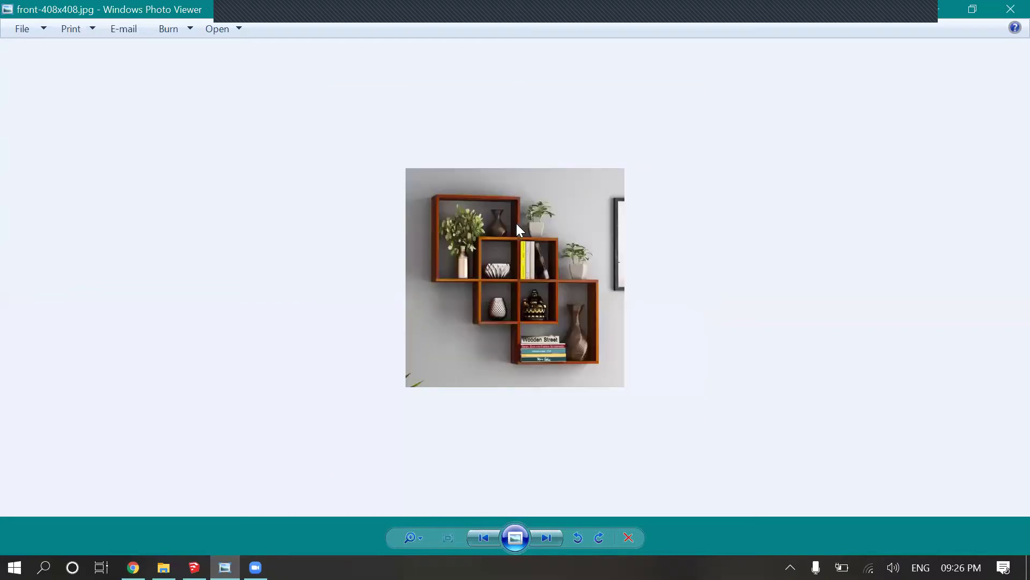
key("Right")
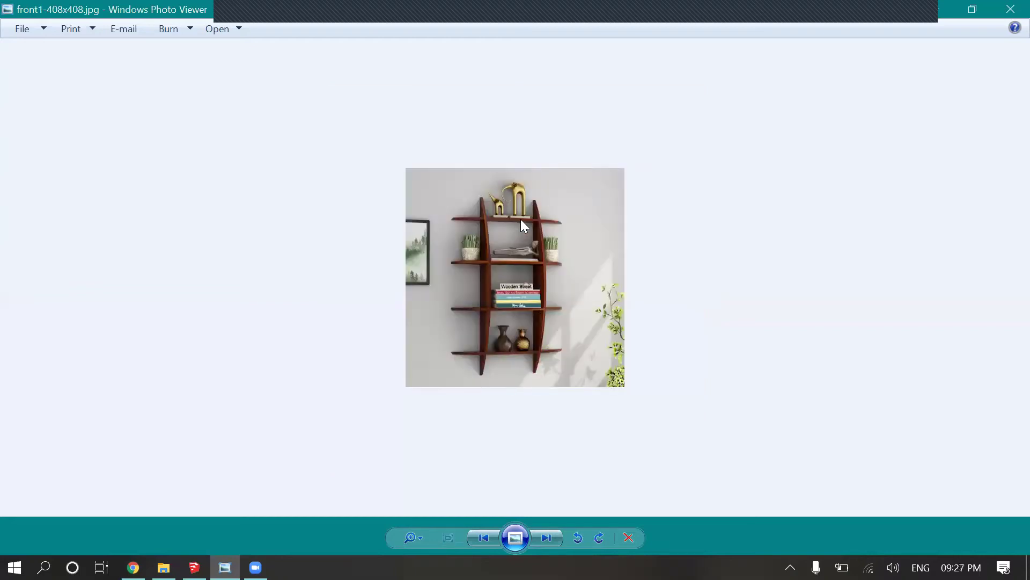
- Examine the curved uprights, the four shelves and their joints in the reference photo front1-408x408.jpg
scroll(502, 232, "up", 3)
scroll(422, 259, "down", 1)
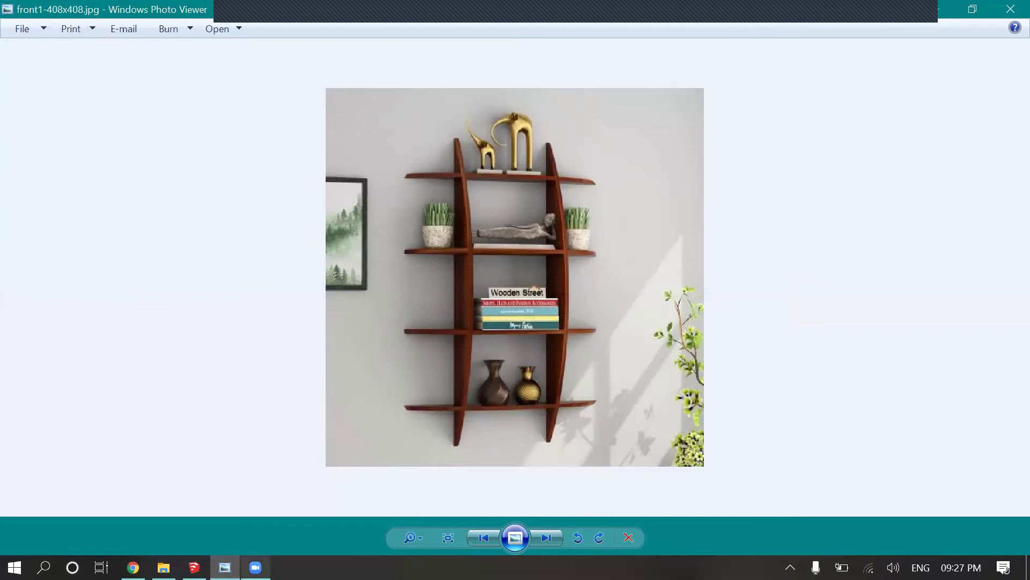
left_click(255, 567)
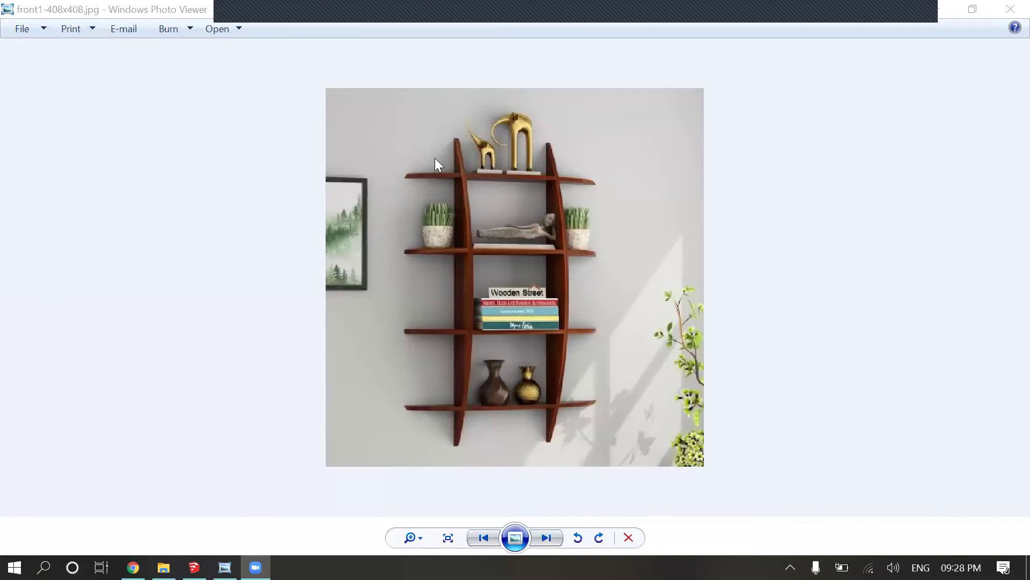
scroll(436, 238, "up", 2)
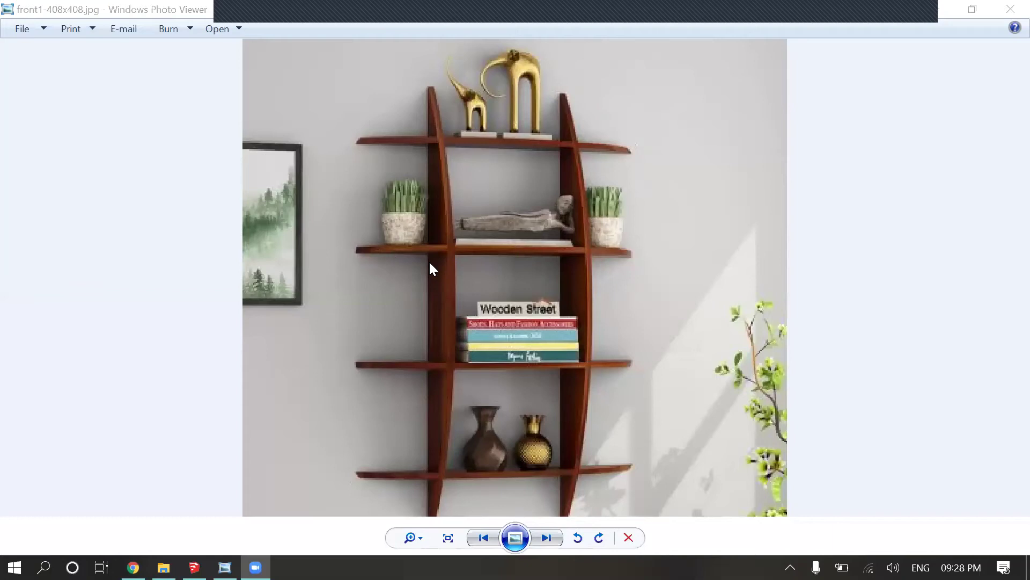
scroll(430, 266, "down", 3)
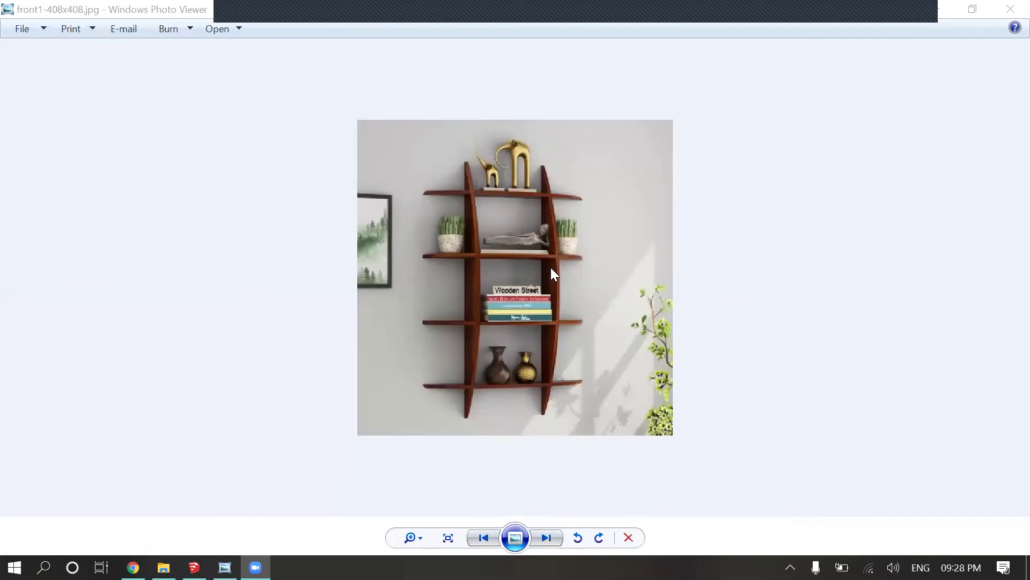
scroll(551, 268, "up", 3)
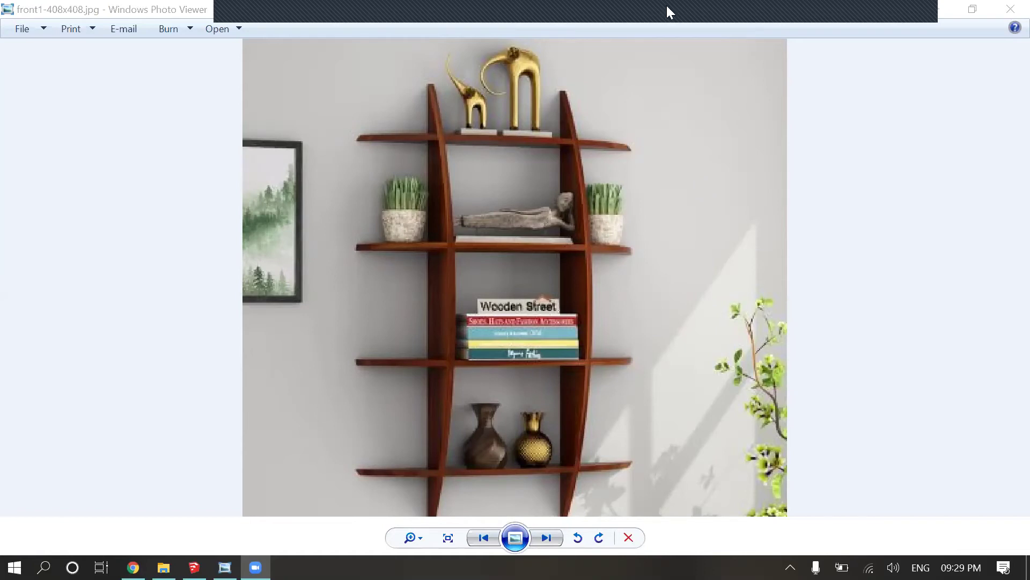
scroll(429, 110, "down", 1)
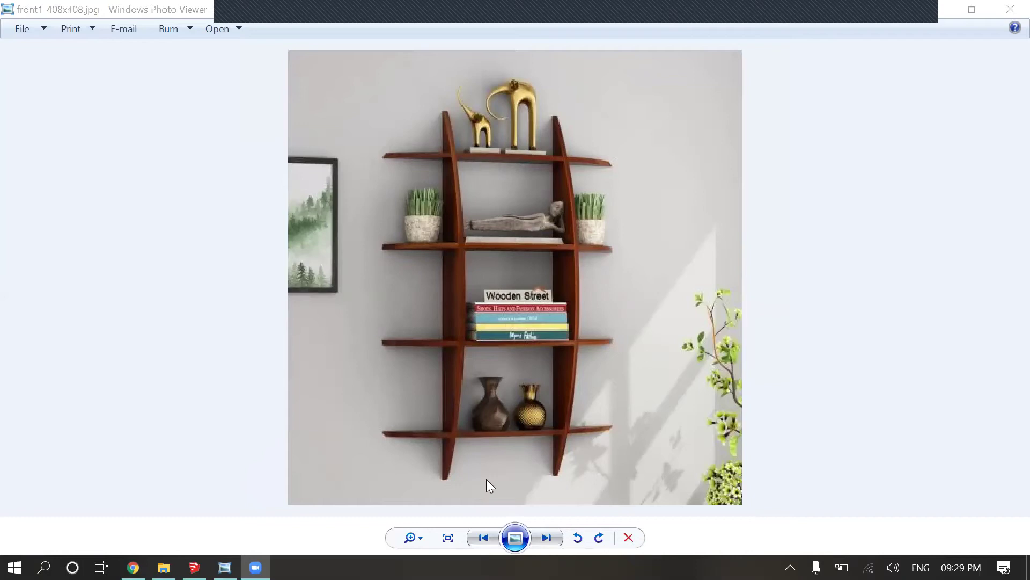
scroll(482, 268, "up", 1)
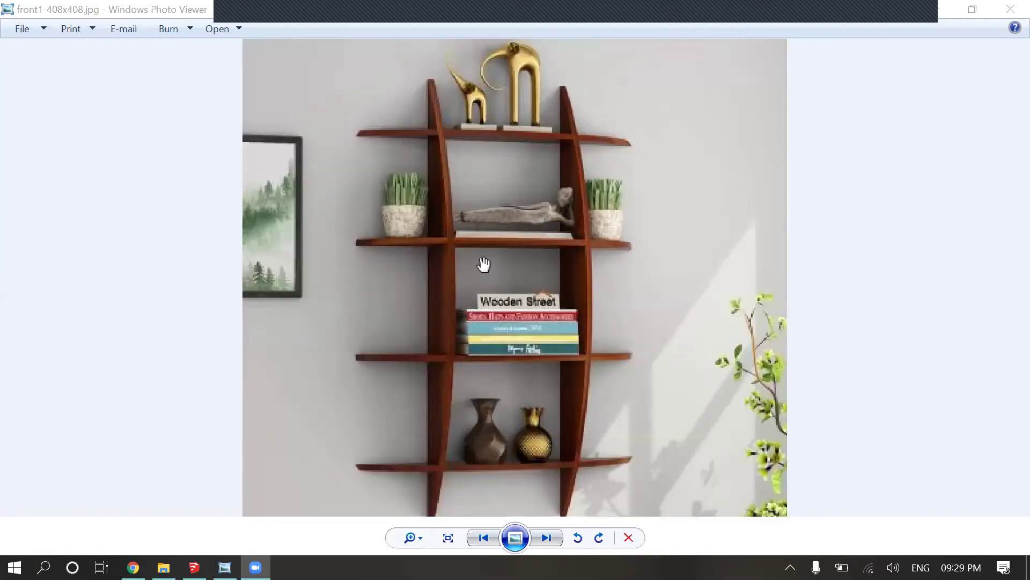
scroll(486, 268, "up", 1)
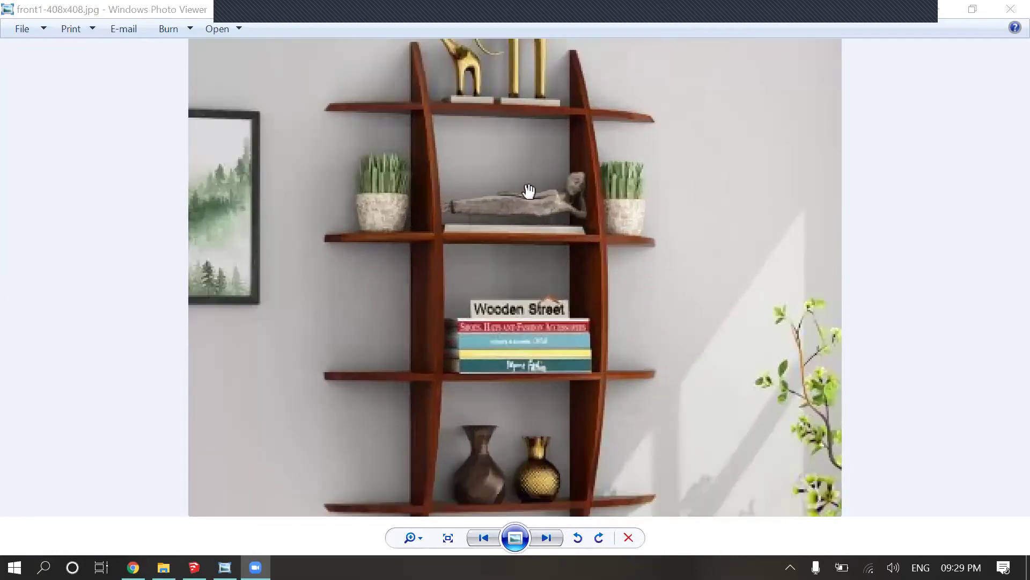
scroll(471, 295, "down", 1)
scroll(465, 253, "up", 2)
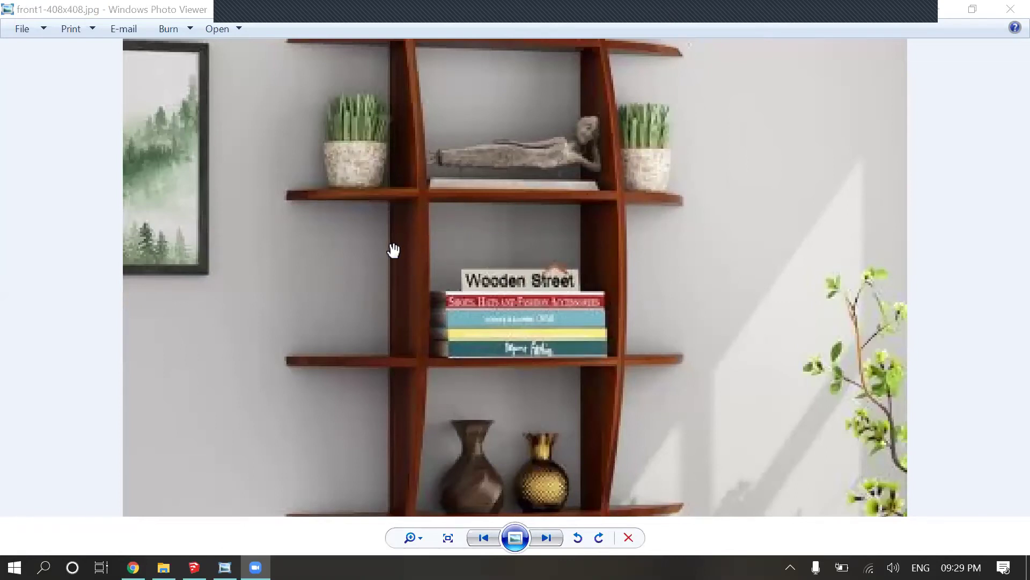
scroll(421, 273, "down", 1)
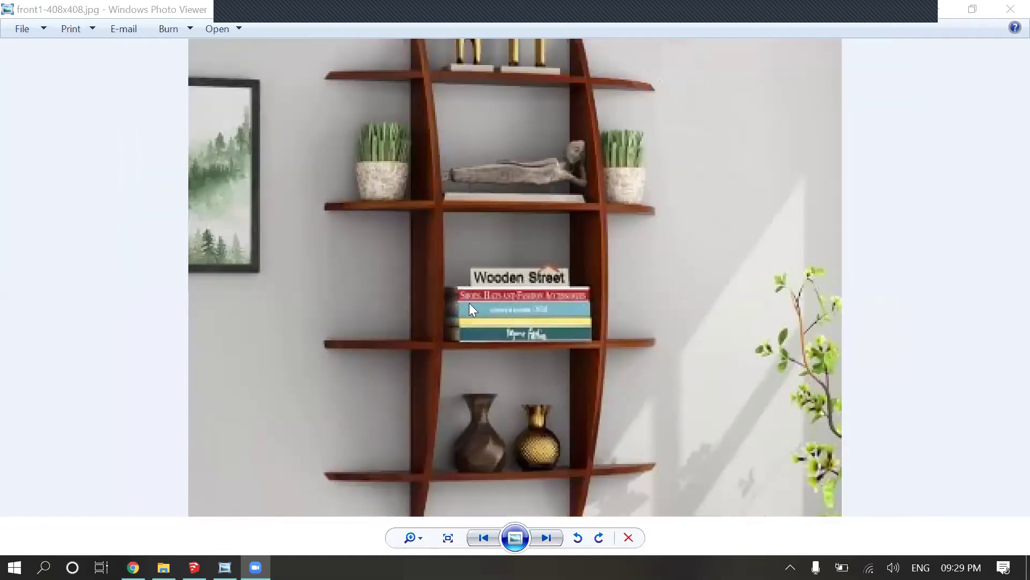
scroll(422, 223, "up", 1)
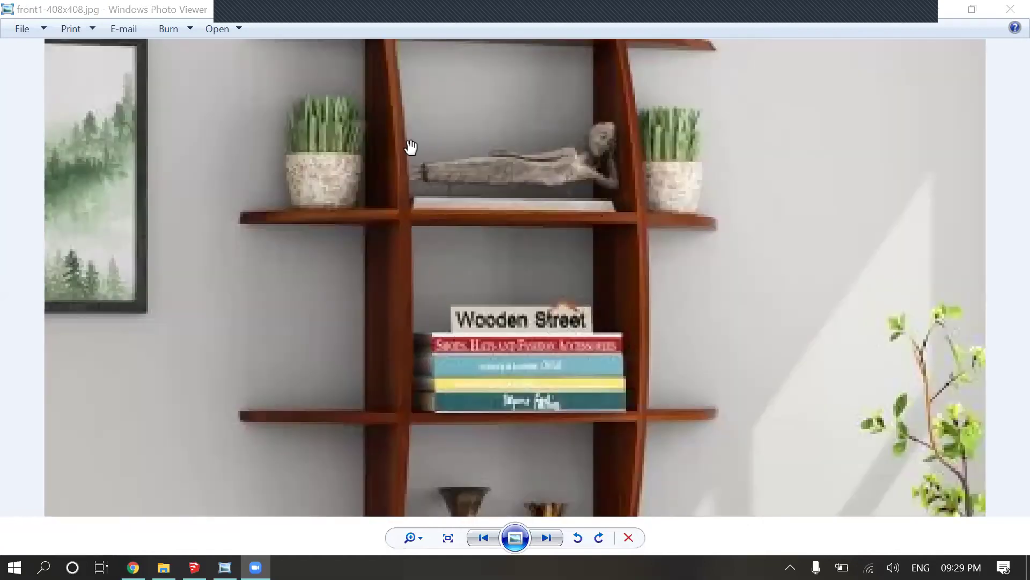
scroll(438, 284, "down", 3)
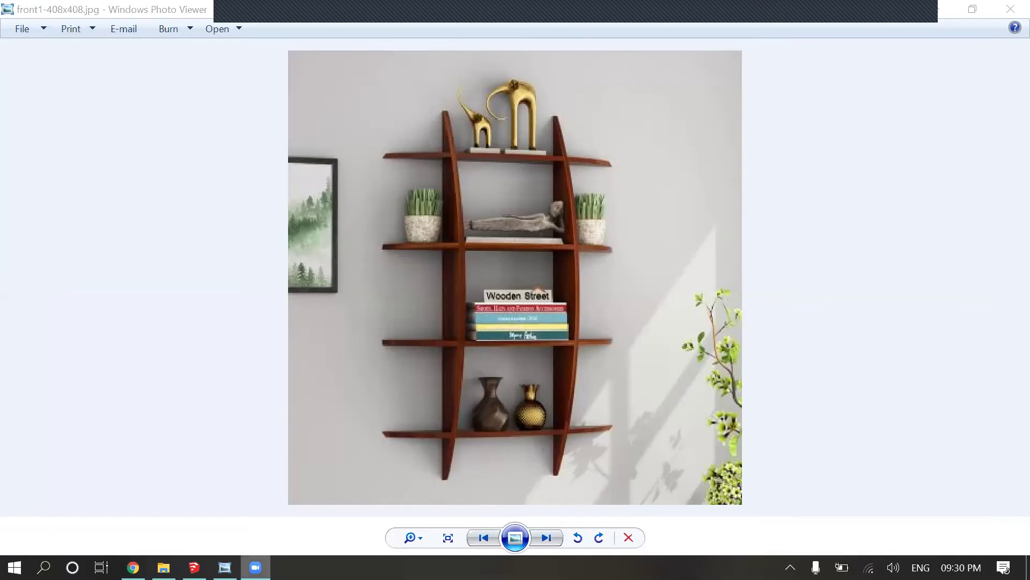
- Switch to SketchUp and place a horizontal guide on the wall about 2' 11 9/16" below its upper edge
key("alt+Tab")
mouse_move(471, 324)
middle_mouse_down()
mouse_move(408, 301)
mouse_move(440, 322)
middle_mouse_up()
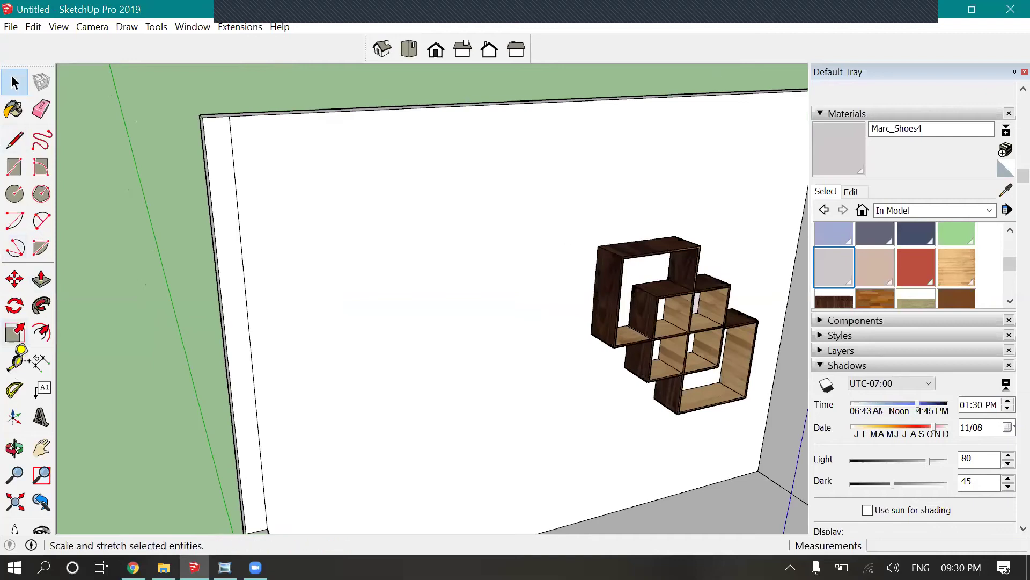
left_click(14, 363)
left_click(414, 107)
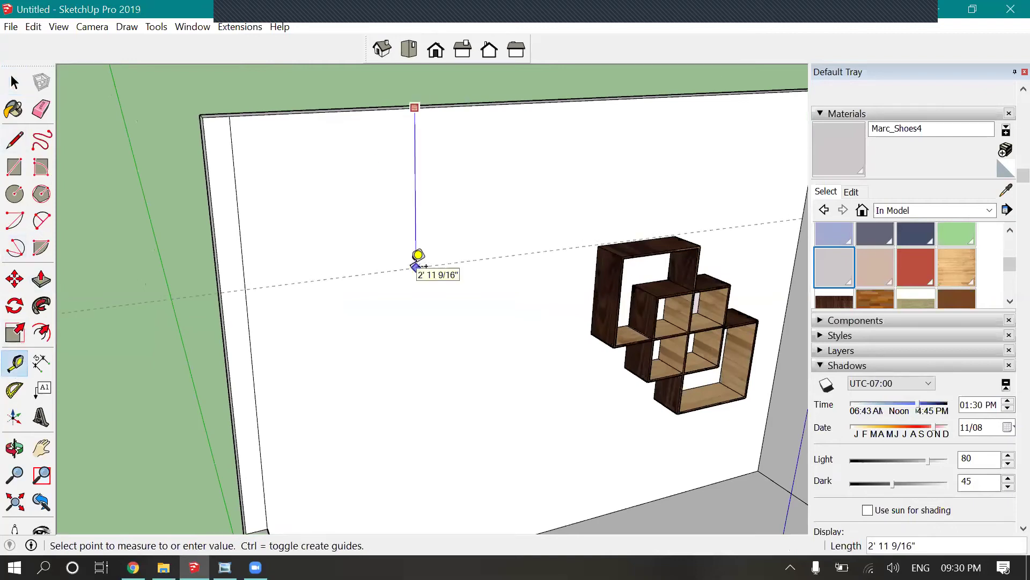
left_click(416, 265)
- Draw a 4' vertical line down the wall from the guide, on the empty area beside the box shelf
middle_click_drag(390, 154, 420, 361)
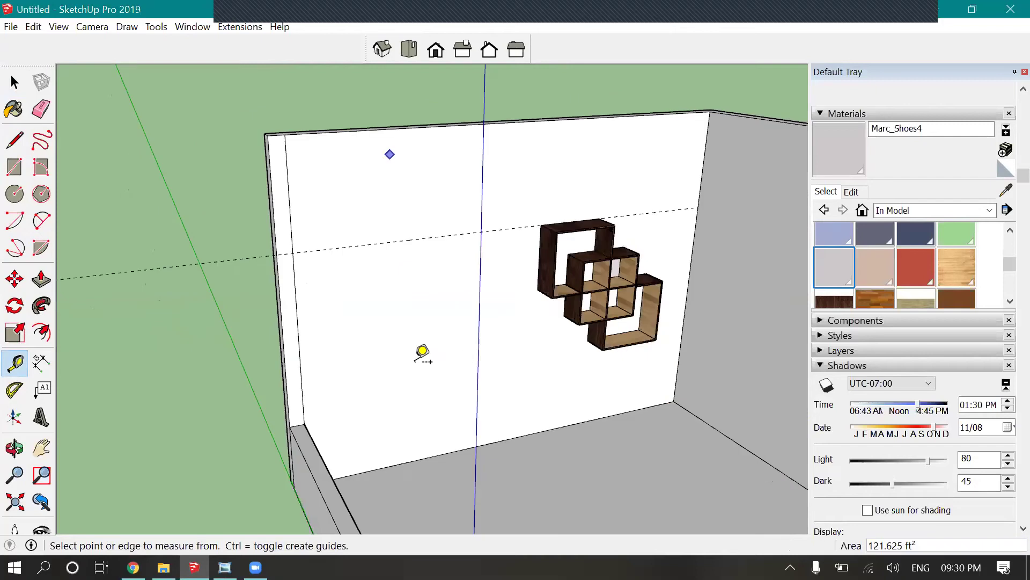
scroll(423, 353, "up", 3)
key("l")
scroll(299, 161, "up", 2)
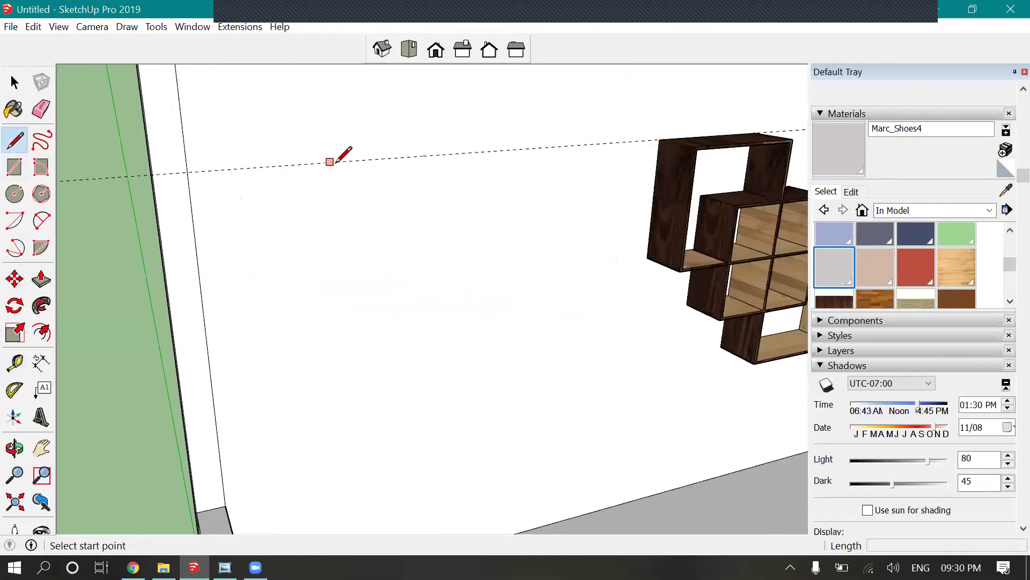
left_click(335, 162)
type("4'")
key("Return")
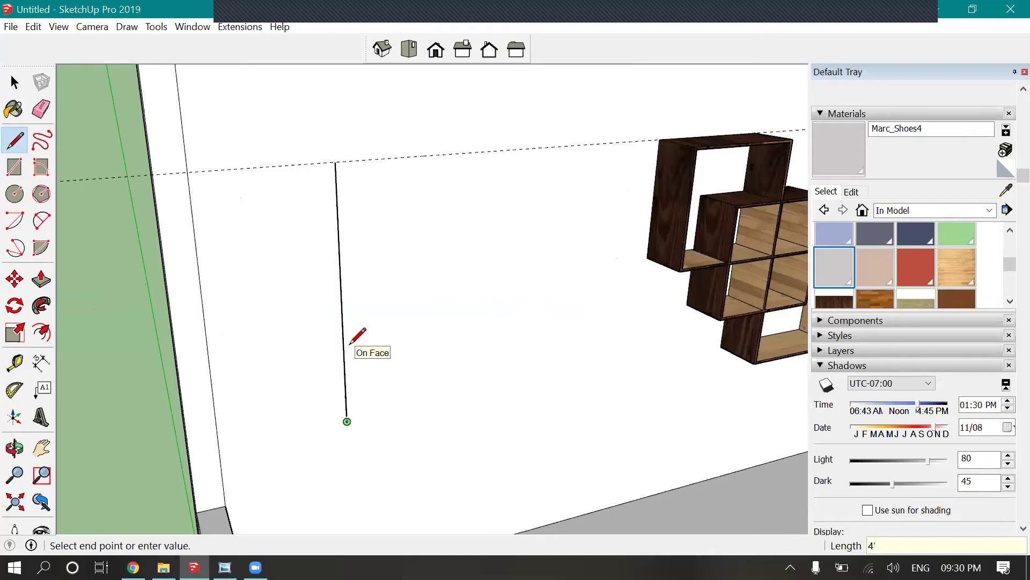
key("Escape")
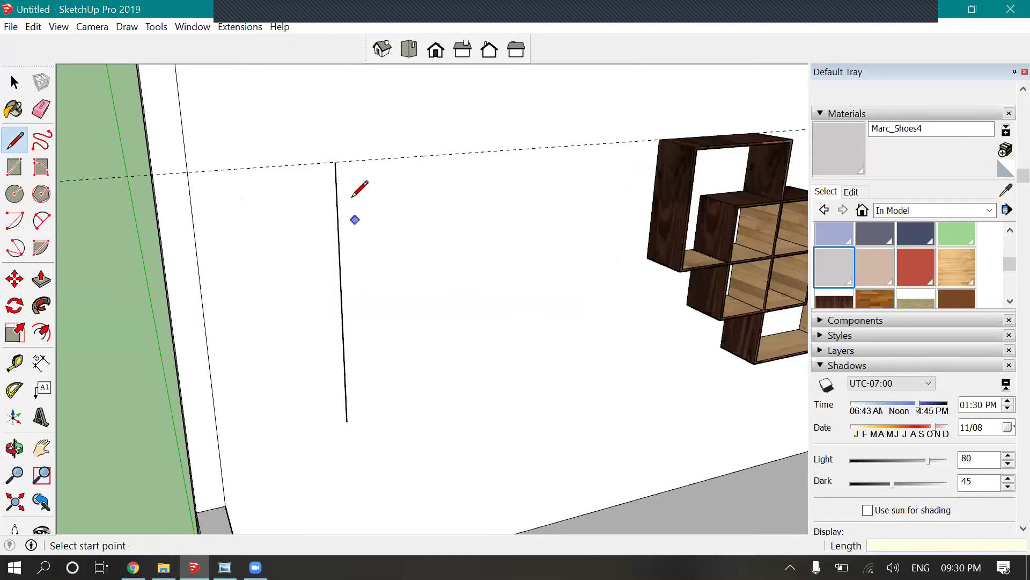
- Draw a 1" edge along the guide from the line's upper end, plus a second vertical edge parallel to the first
left_click(335, 161)
type("0.")
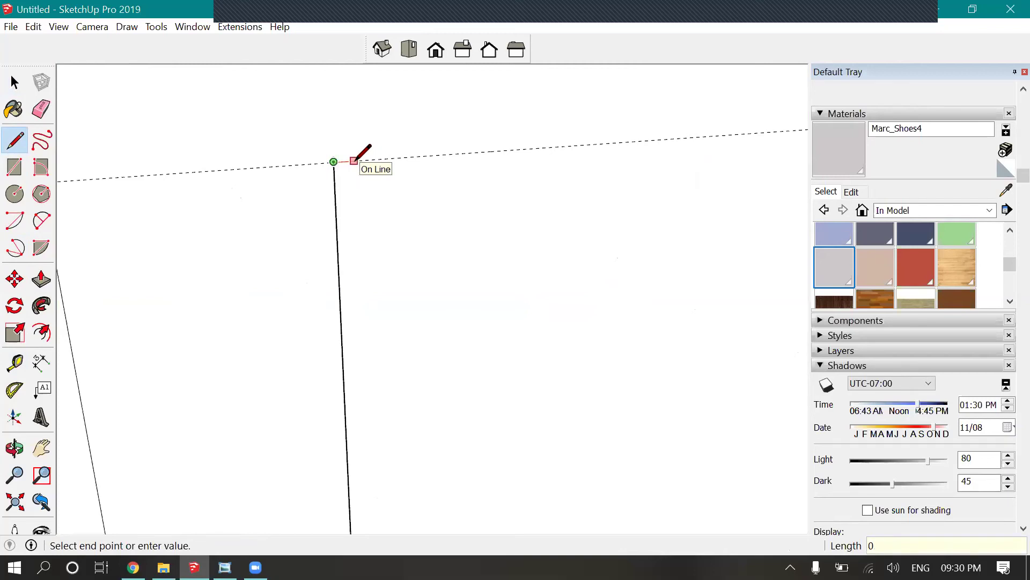
key("BackSpace")
key("Return")
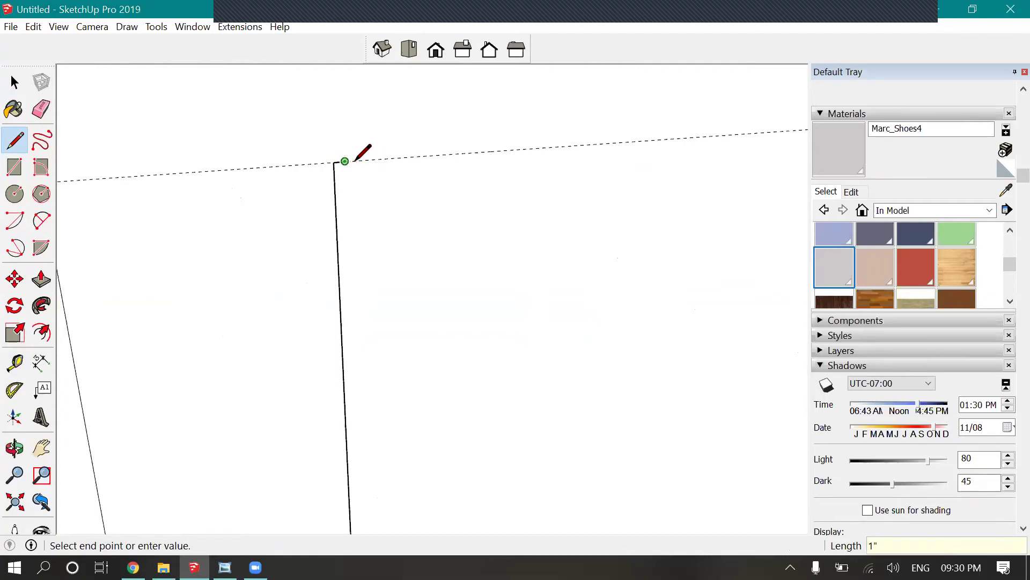
scroll(354, 160, "down", 3)
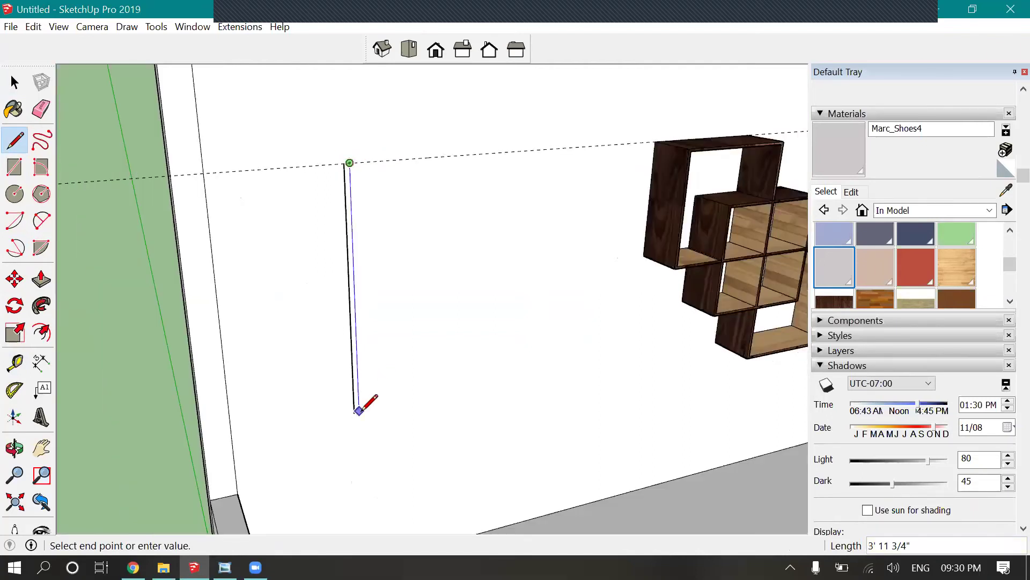
scroll(361, 408, "up", 3)
scroll(366, 411, "up", 2)
left_click(357, 412)
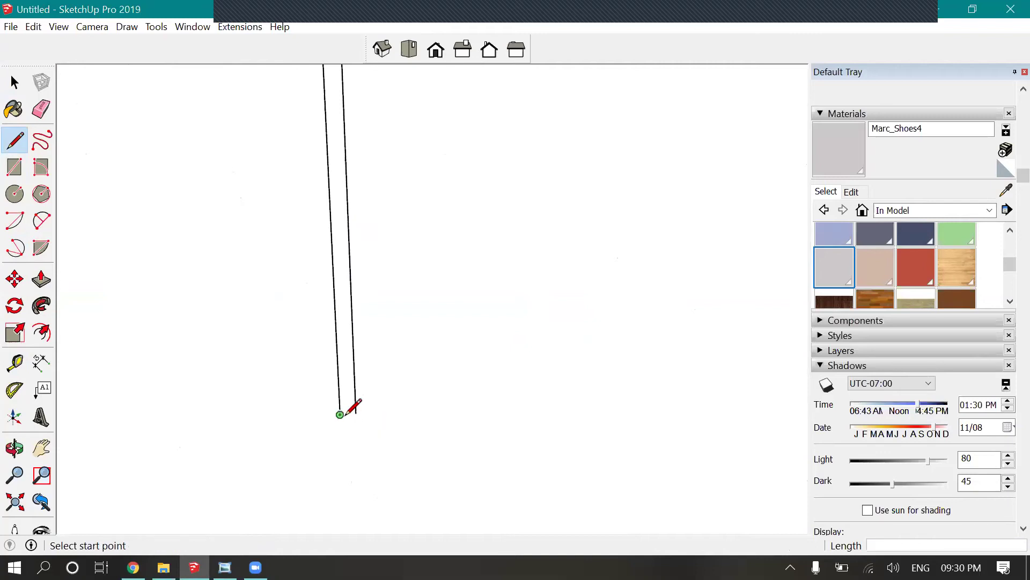
- Close the lower end of the narrow strip with a 1" line and erase the overshooting stub at its corner
scroll(359, 401, "up", 2)
scroll(360, 399, "up", 1)
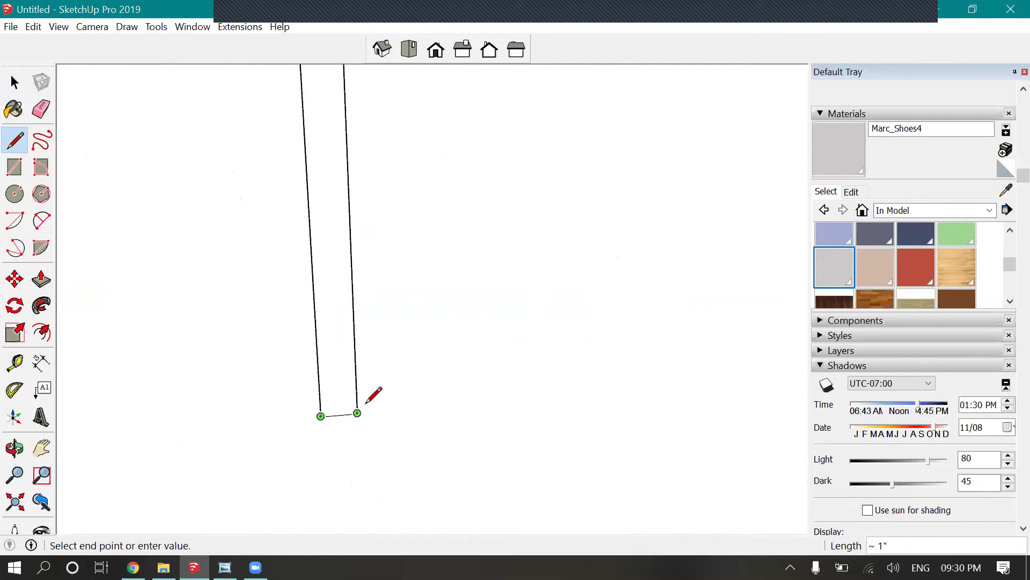
scroll(367, 400, "up", 2)
key("Escape")
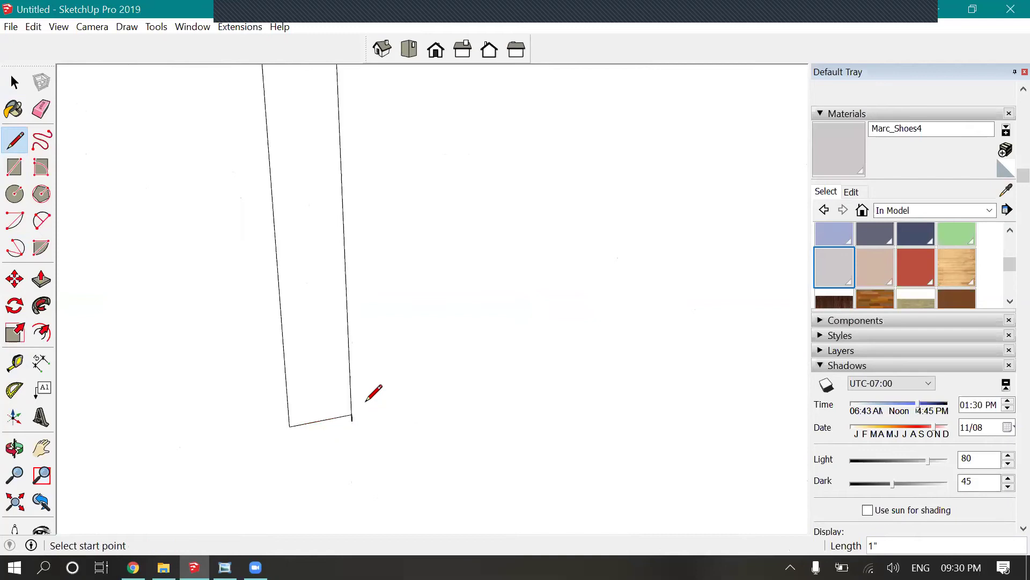
left_click(41, 109)
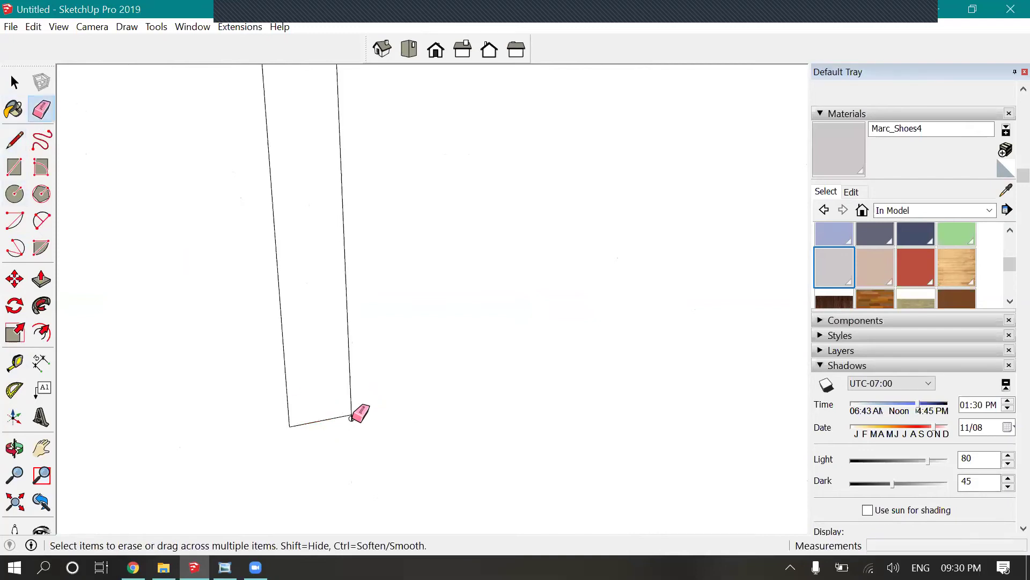
left_click(21, 85)
scroll(359, 333, "down", 5)
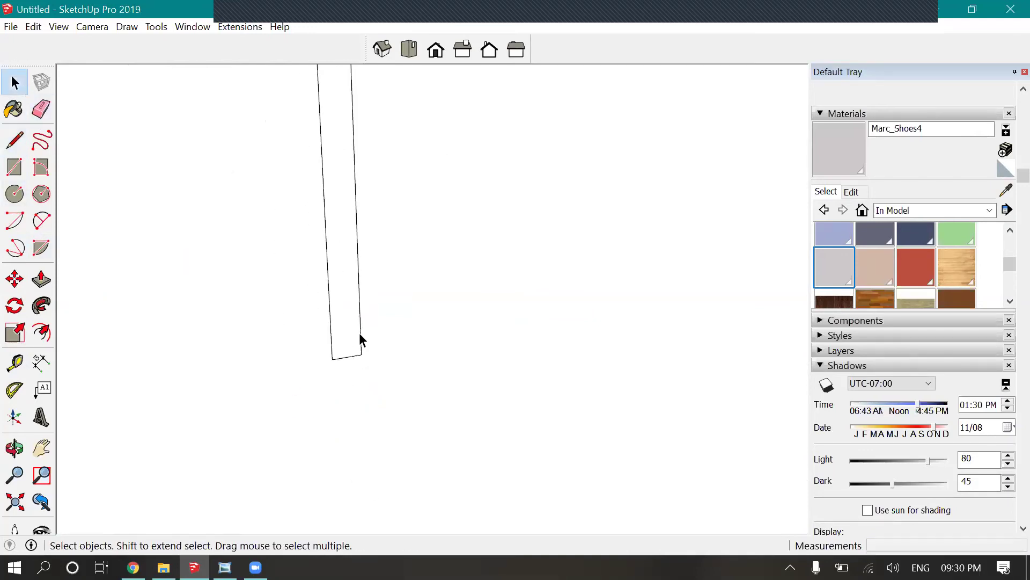
scroll(340, 421, "down", 1)
scroll(340, 420, "down", 3)
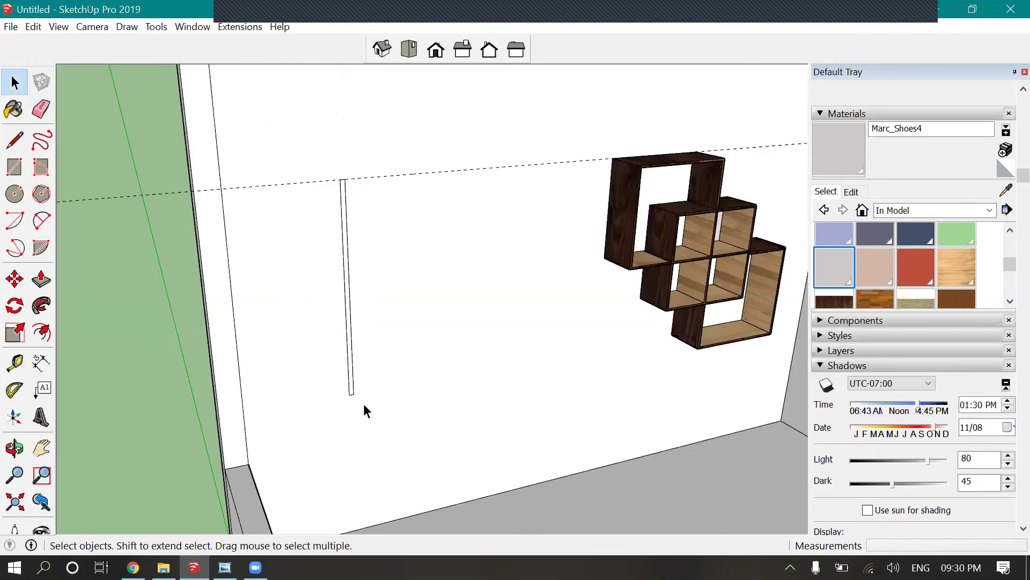
- Draw a 10" line perpendicular to the wall from the midpoint of the strip's first vertical edge
left_click(15, 448)
left_click_drag(483, 432, 480, 433)
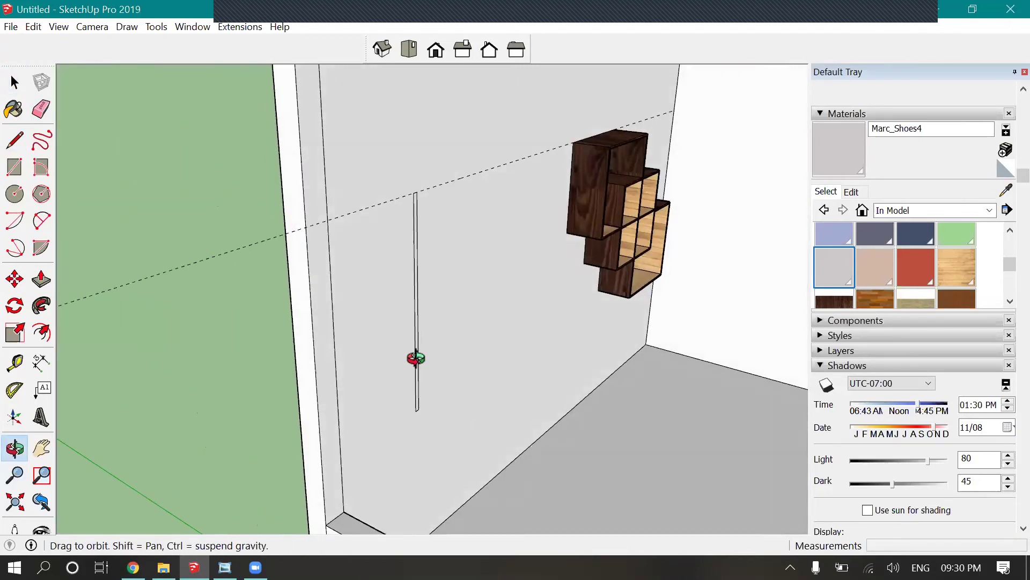
left_click_drag(414, 356, 447, 340)
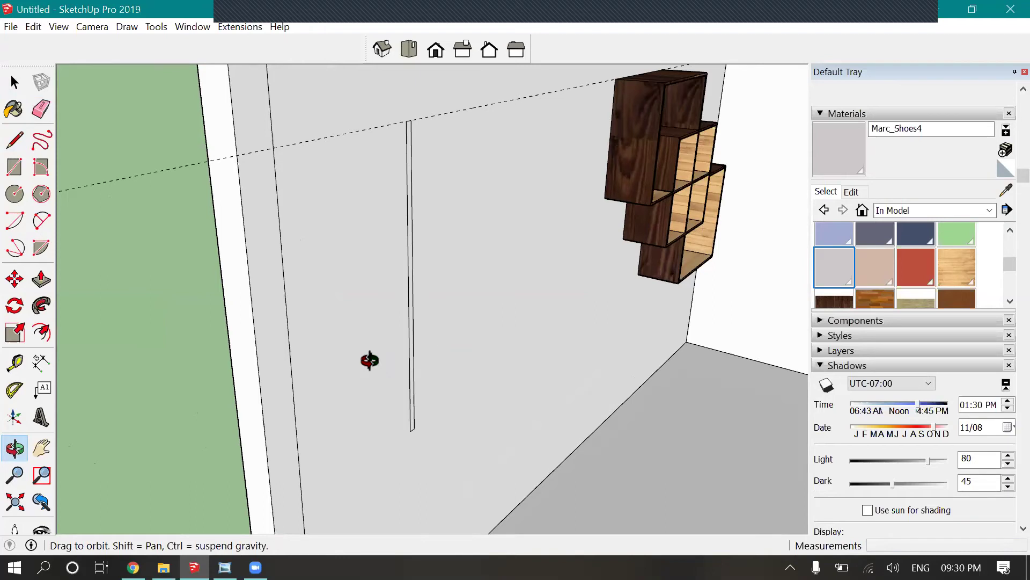
key("l")
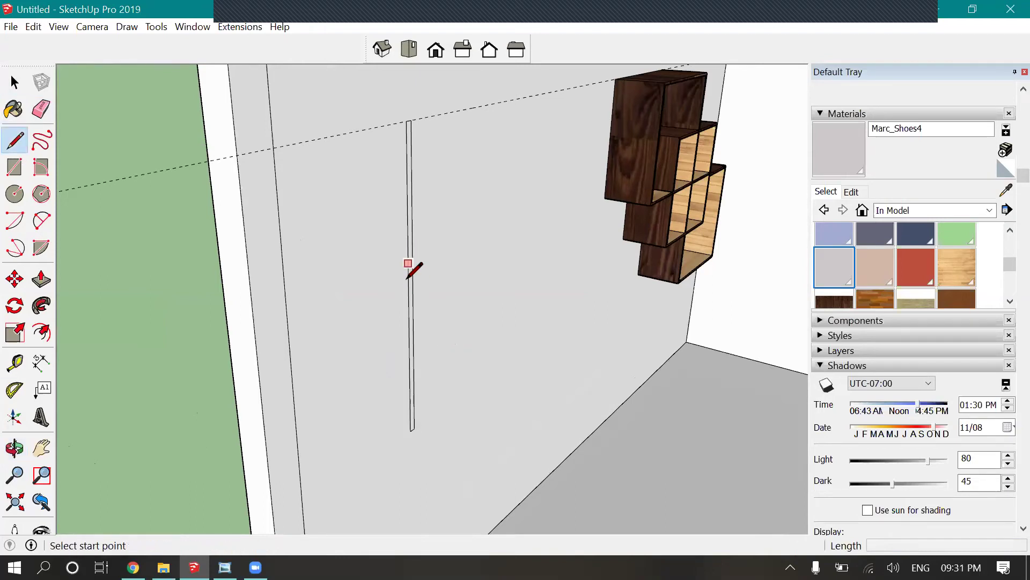
left_click(409, 289)
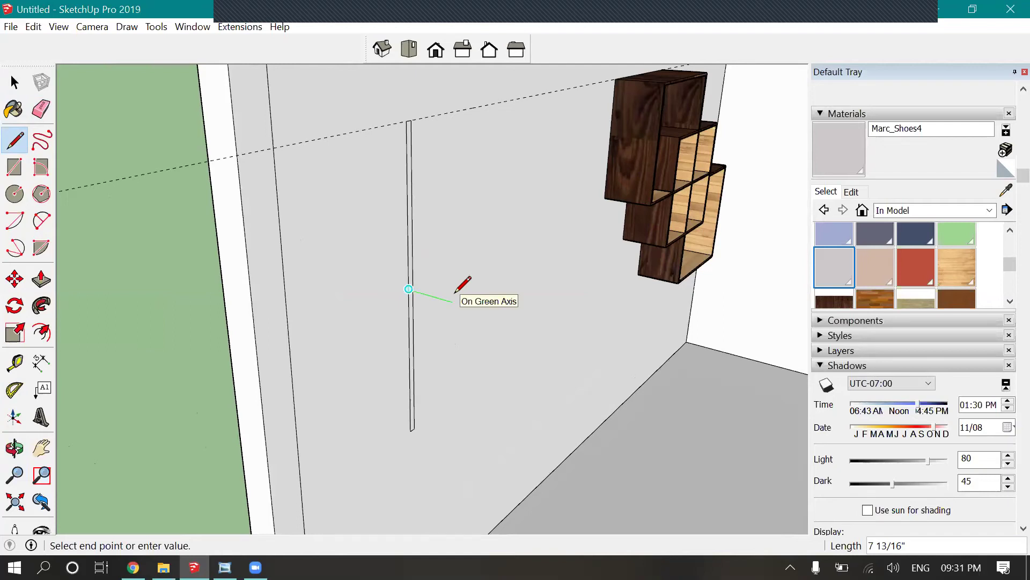
type("10")
key("Return")
key("Escape")
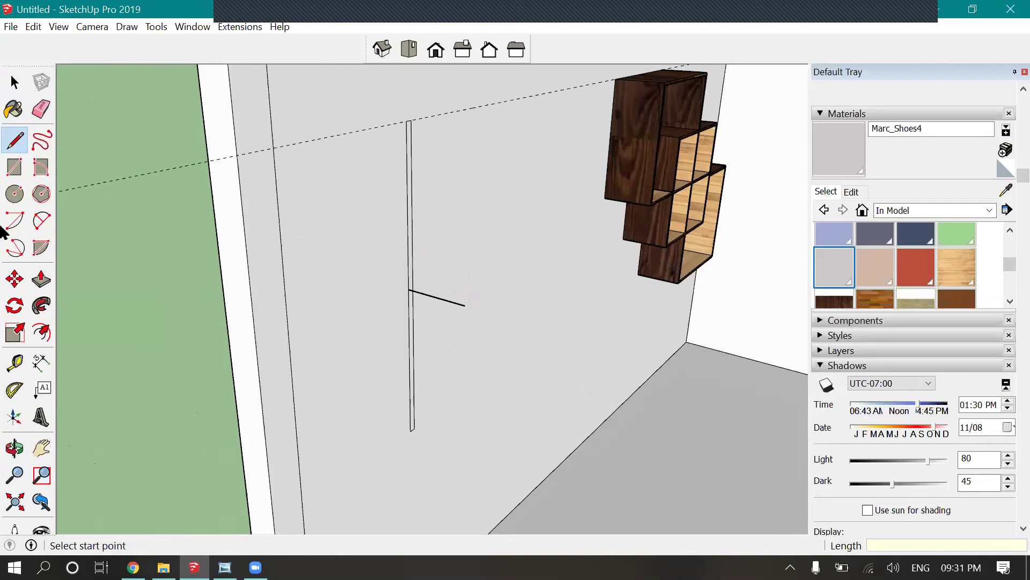
- Draw a 2 Point Arc between the upper and lower ends of the strip's edge, bulging to the 10" line's outer end
left_click(49, 218)
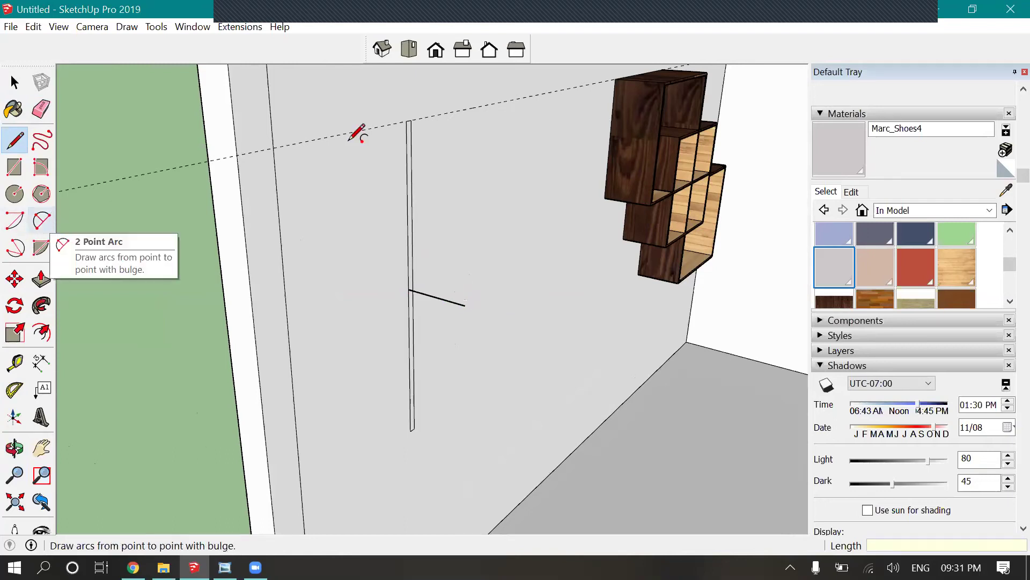
left_click(406, 121)
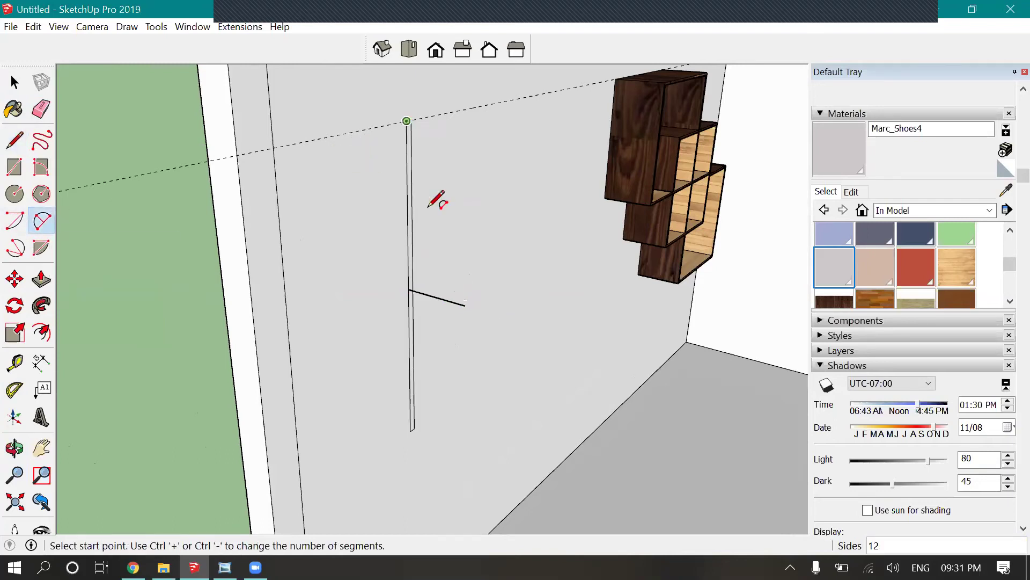
left_click(411, 430)
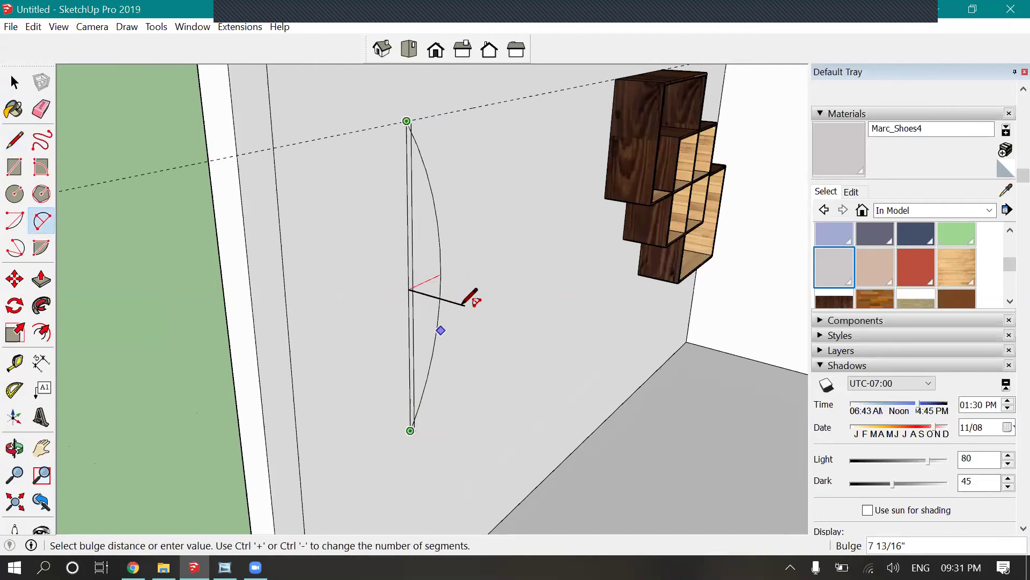
left_click(465, 304)
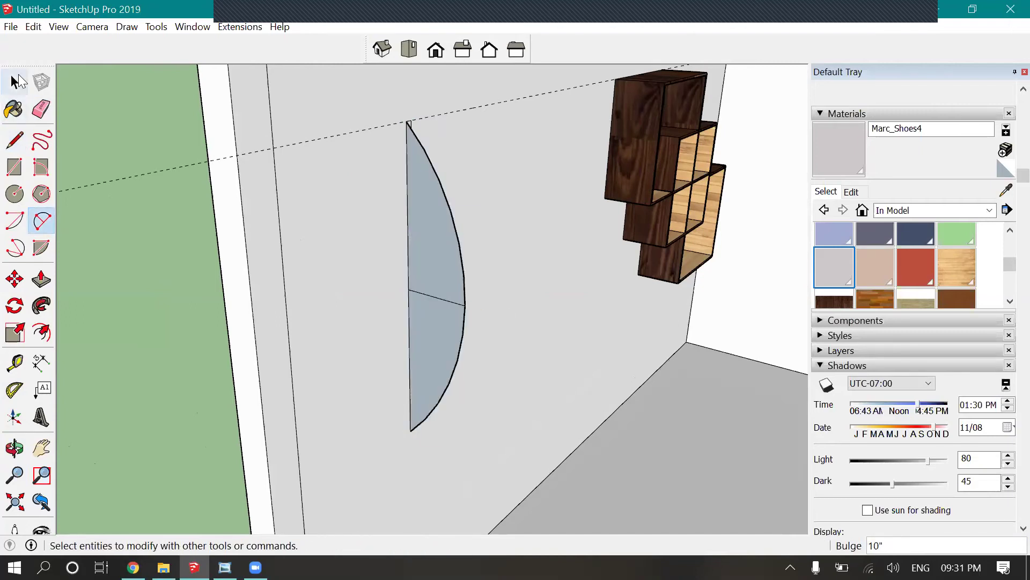
left_click(14, 82)
left_click(444, 190)
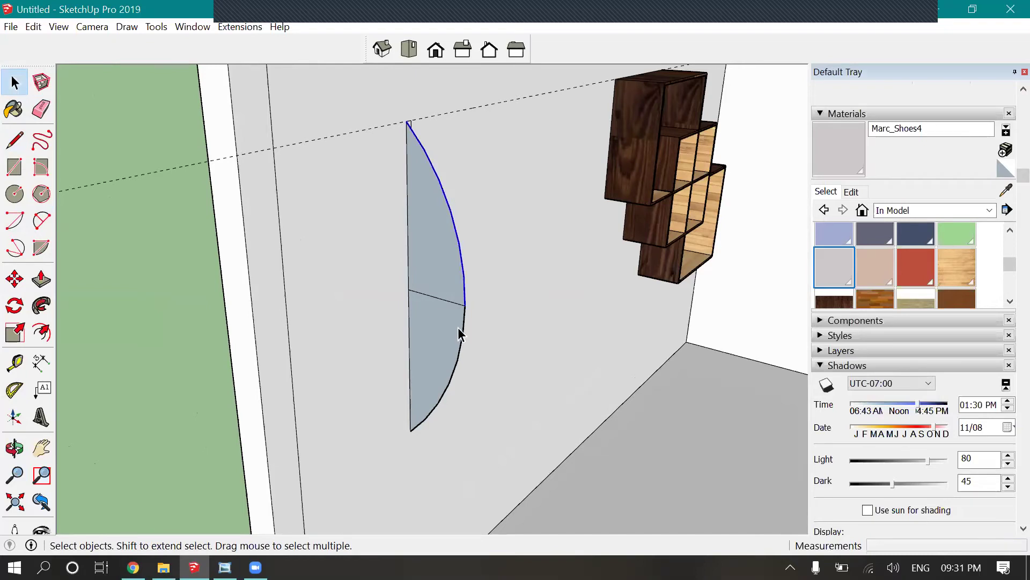
left_click(444, 303)
left_click(383, 252)
scroll(430, 221, "up", 3)
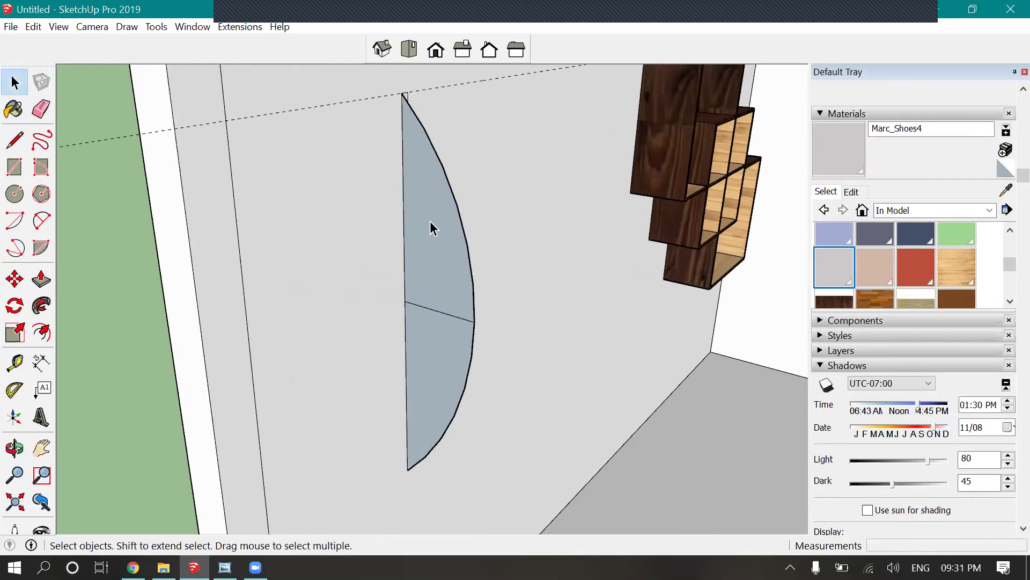
left_click(451, 263)
scroll(487, 294, "down", 2)
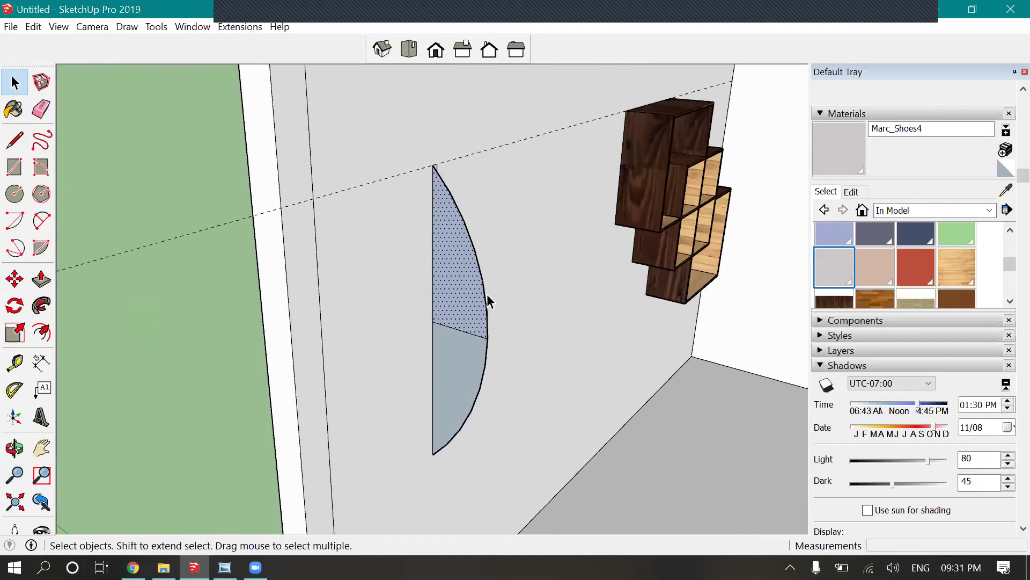
scroll(484, 279, "up", 2)
left_click(462, 341)
scroll(543, 347, "up", 2)
left_click(543, 346)
left_click(447, 332)
left_click(459, 253)
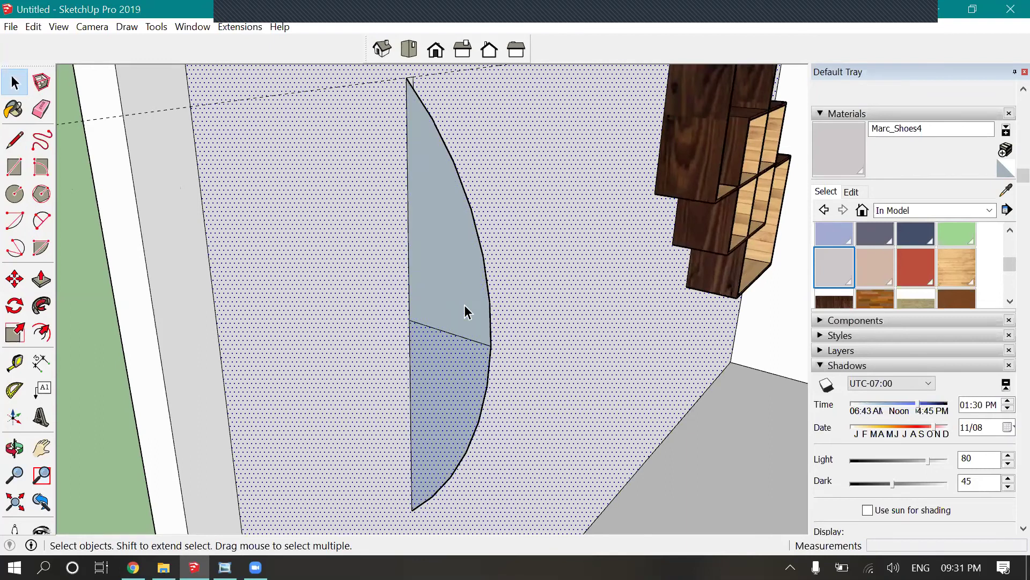
left_click(485, 274)
scroll(474, 315, "down", 2)
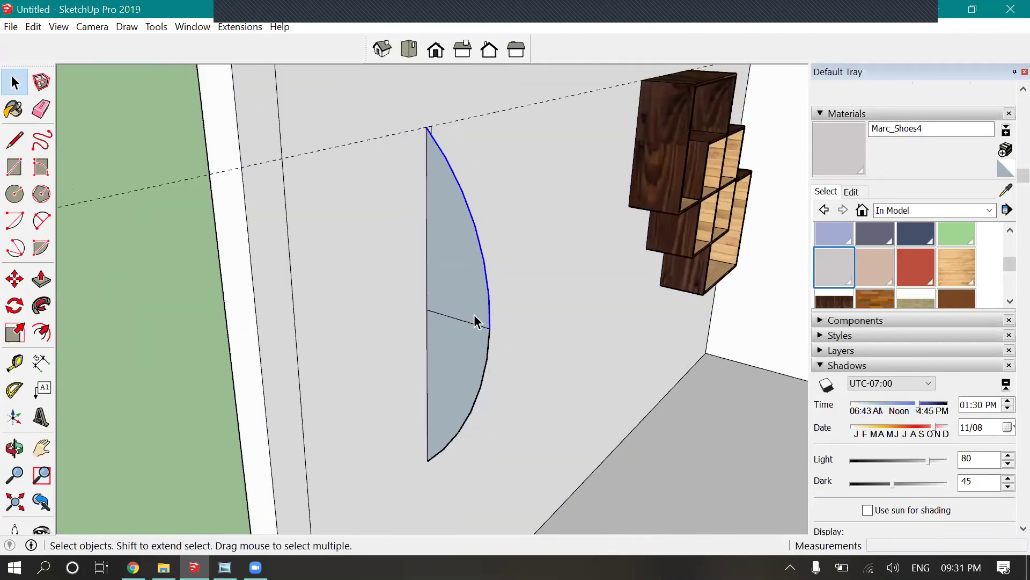
scroll(484, 316, "up", 2)
scroll(486, 320, "up", 1)
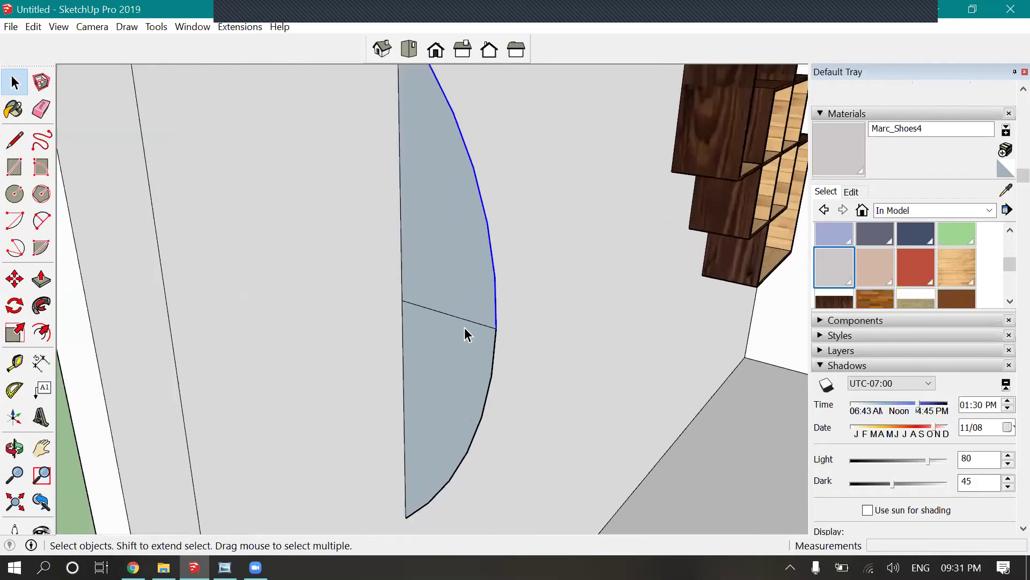
- Delete the 10" construction line that divides the curved upright's face
left_click(477, 324)
left_click(478, 329)
left_click(479, 324)
key("Delete")
- Smooth the upright's curved edge by setting the arc to 50 segments
left_click(494, 307)
scroll(517, 333, "down", 2)
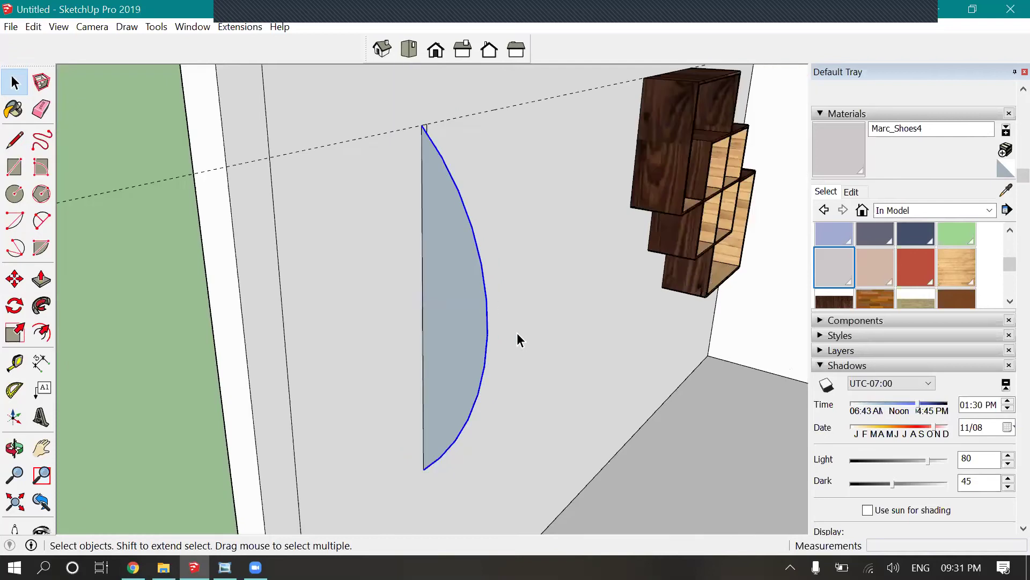
right_click(474, 234)
left_click(539, 244)
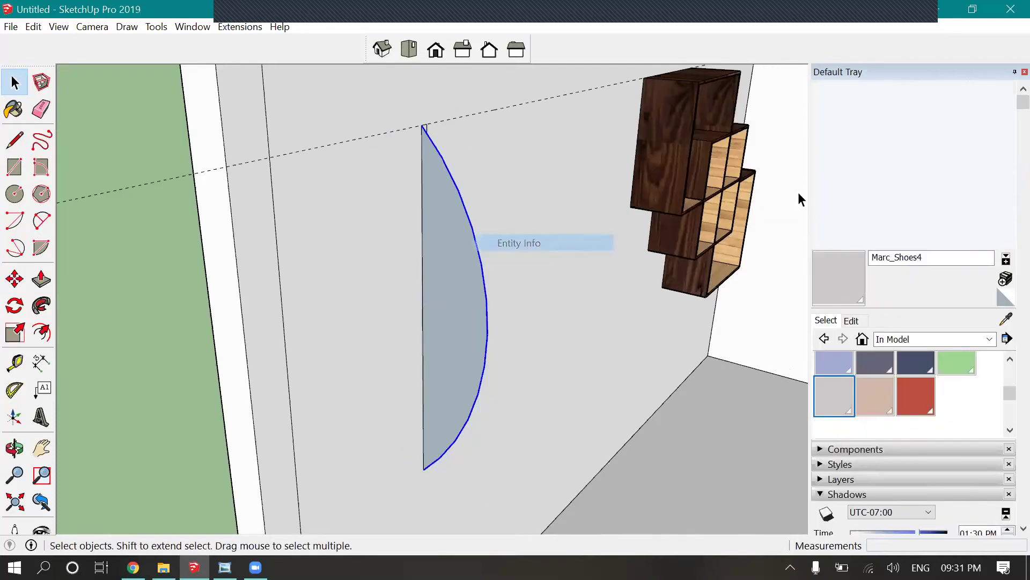
left_click_drag(941, 162, 906, 166)
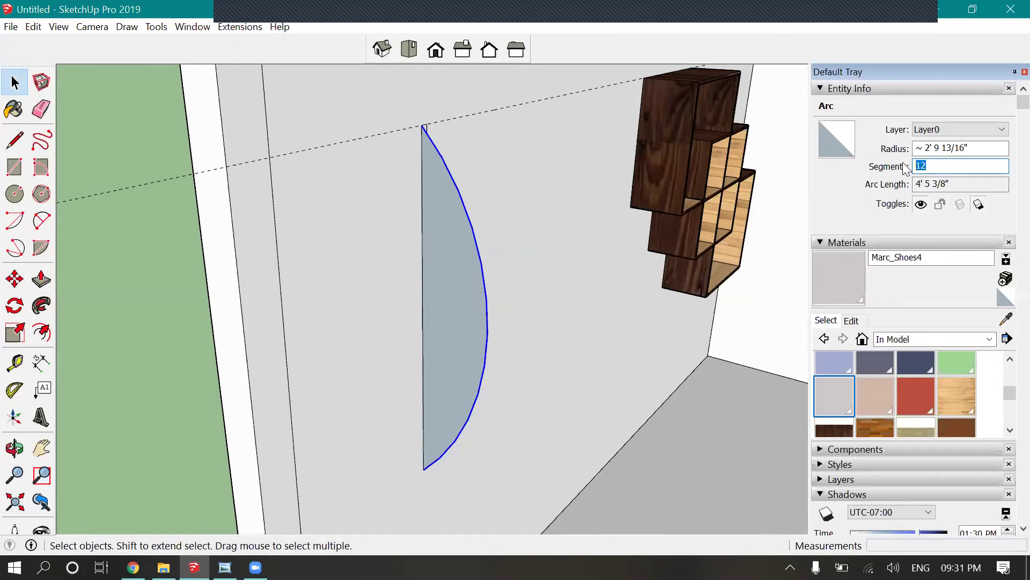
type("50")
key("Return")
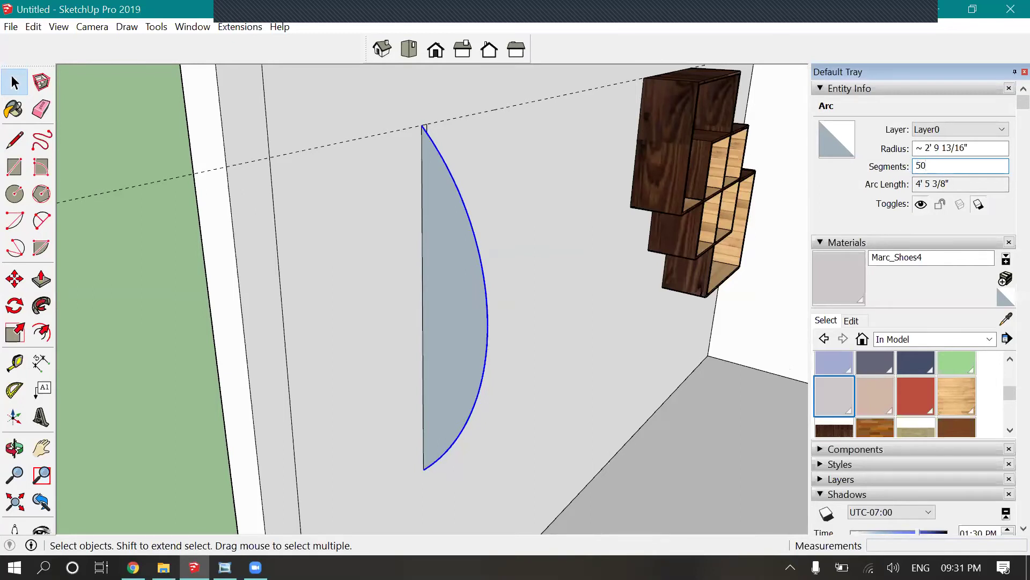
left_click(123, 310)
scroll(124, 310, "down", 2)
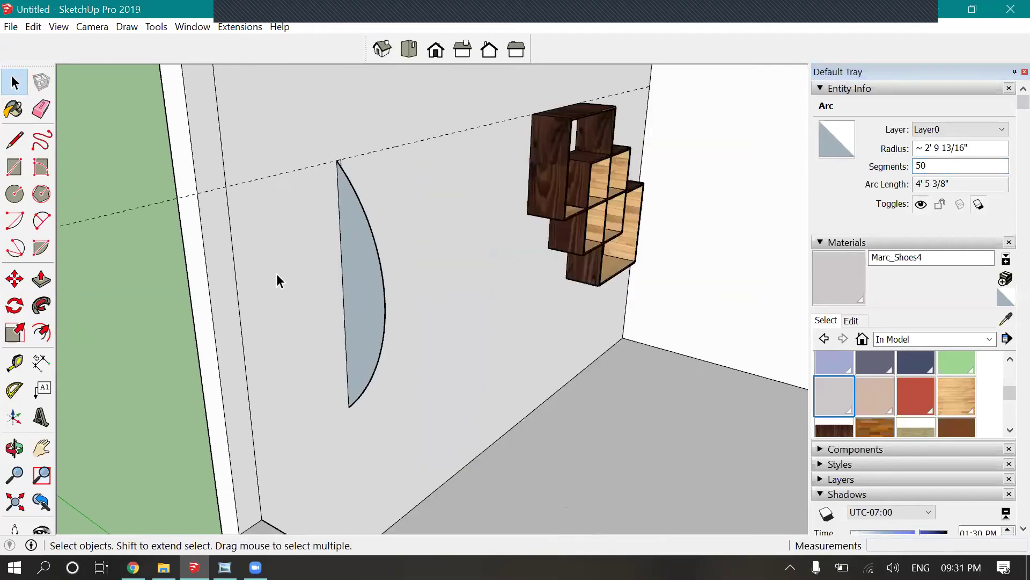
- Push/Pull the curved upright's side face to give it a thickness of 1"
scroll(374, 162, "up", 3)
left_click(41, 279)
scroll(309, 206, "up", 2)
left_click_drag(309, 198, 344, 143)
scroll(403, 172, "down", 4)
key("space")
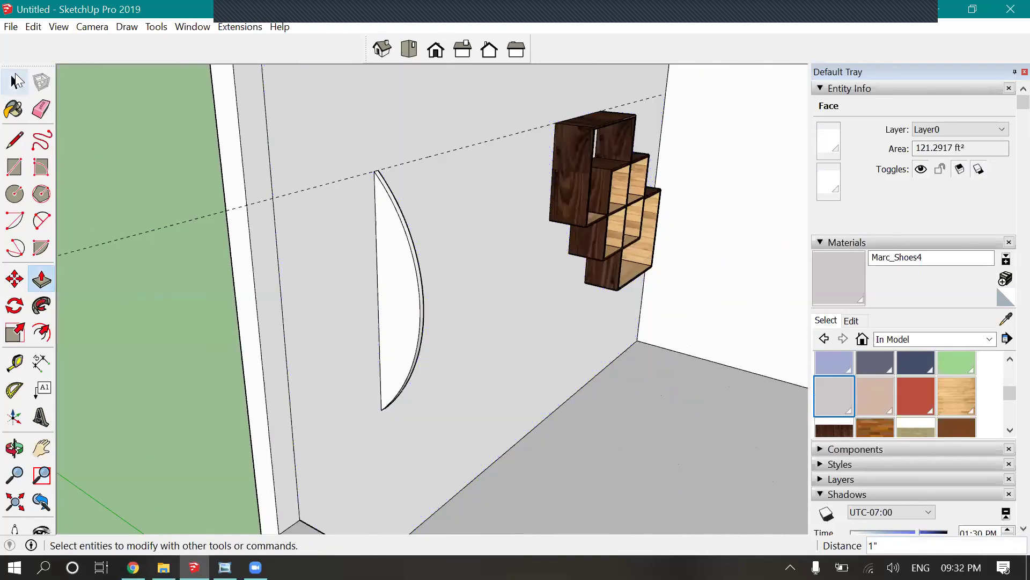
- Check the reference photo and try to select the curved upright's faces and edges apart from the wall
left_click(15, 448)
left_click_drag(364, 428, 518, 197)
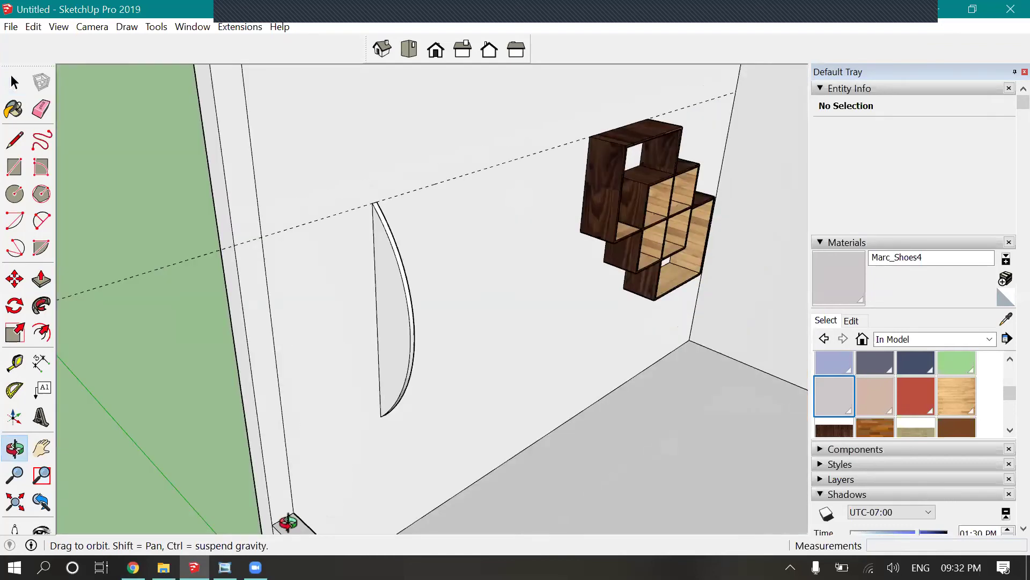
left_click(225, 568)
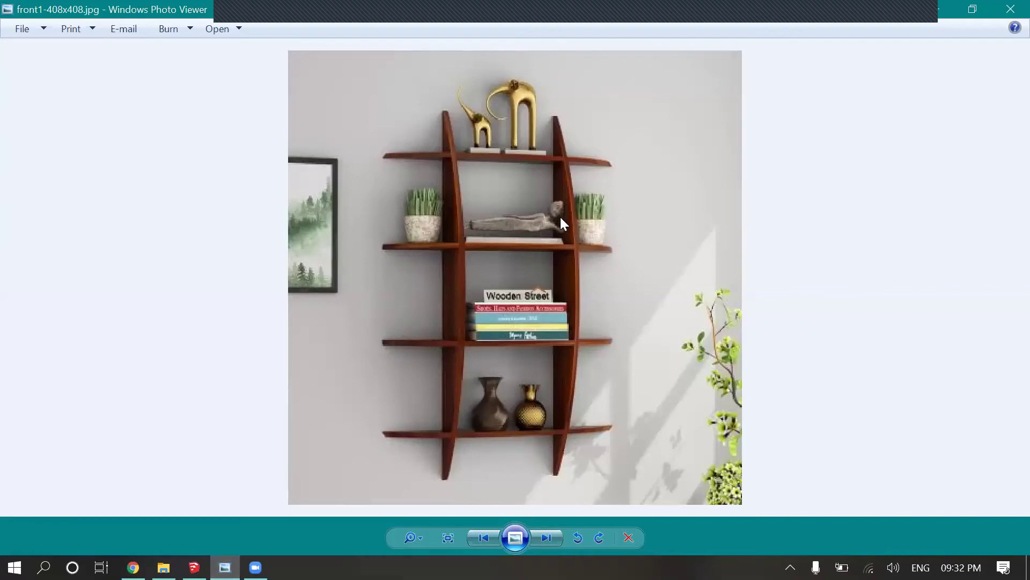
middle_click_drag(604, 179, 209, 240)
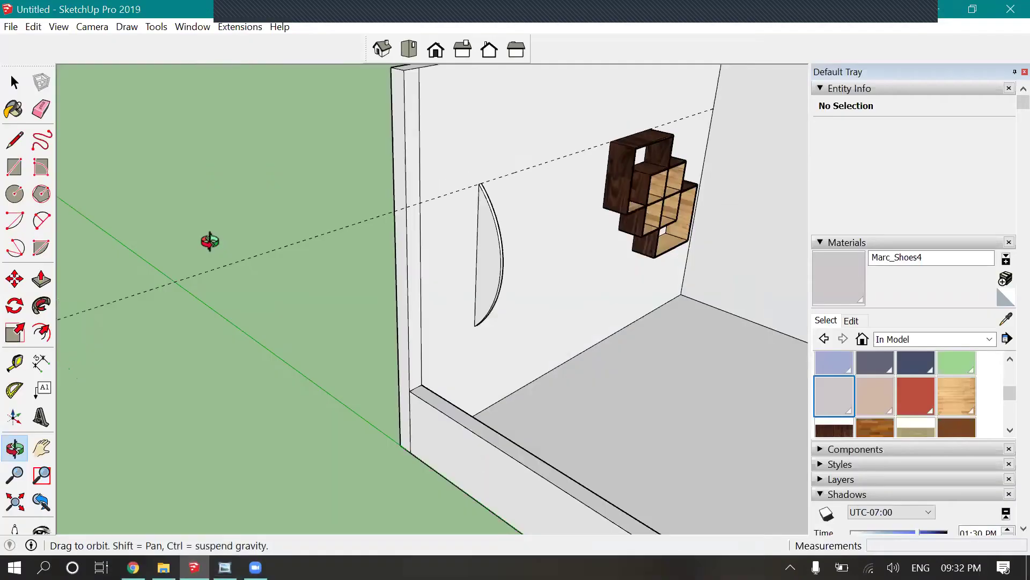
scroll(515, 240, "up", 3)
left_click(452, 234)
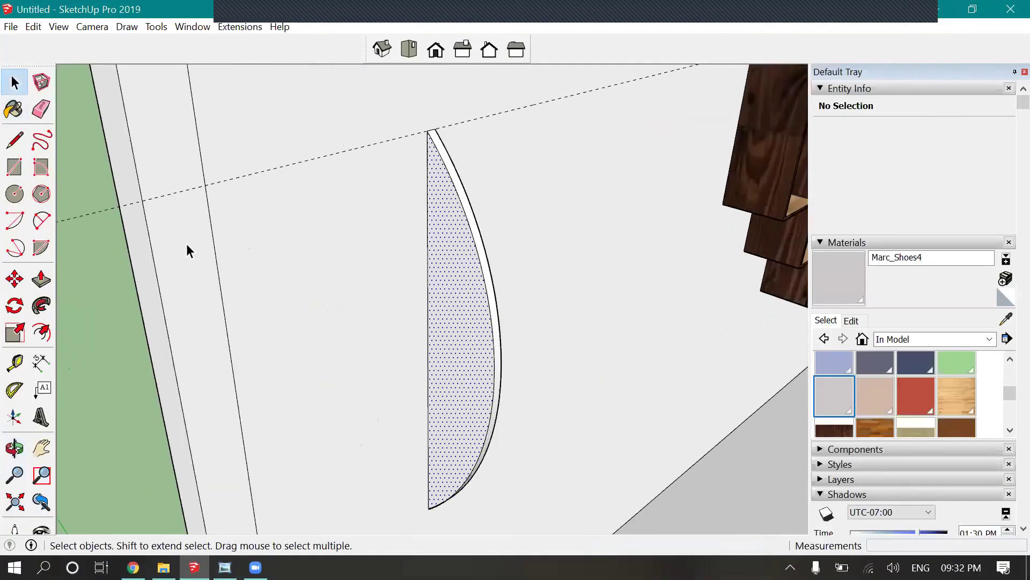
scroll(428, 240, "up", 3)
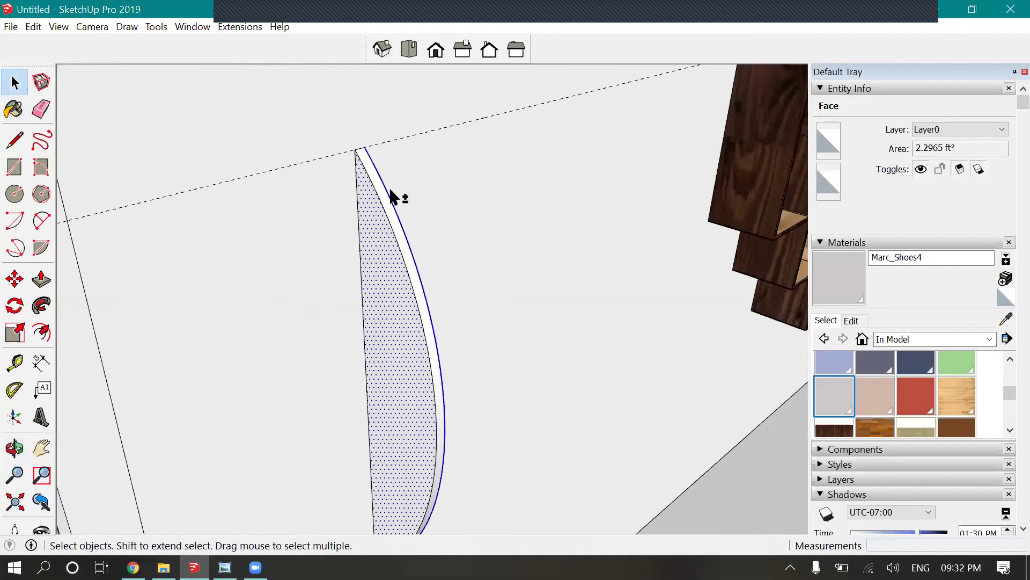
scroll(395, 198, "down", 3)
left_click(379, 222, "shift")
scroll(392, 211, "up", 4)
left_click(366, 237)
double_click(365, 237)
scroll(352, 210, "down", 3)
left_click(353, 213)
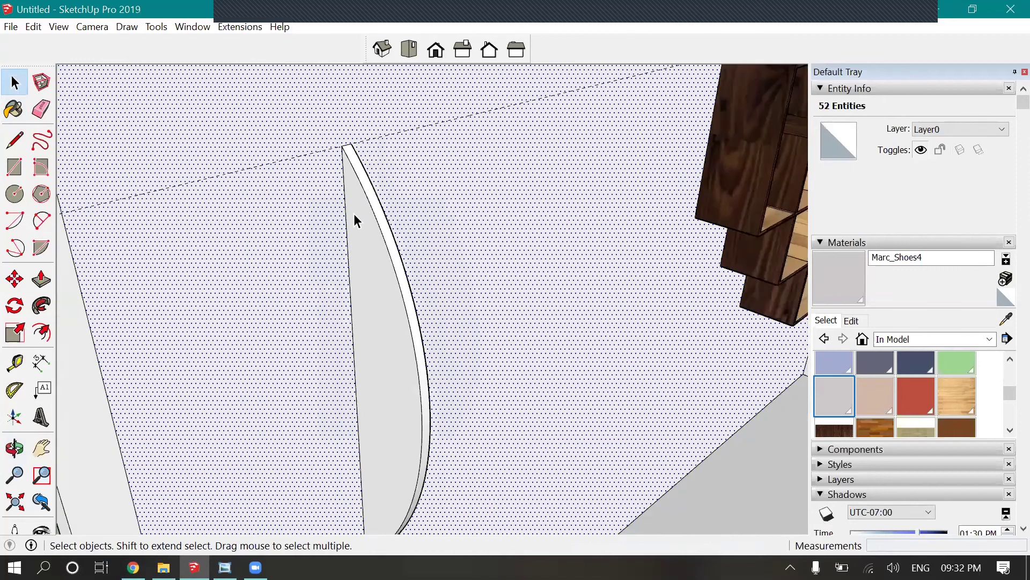
scroll(332, 264, "up", 1)
scroll(199, 337, "down", 1)
scroll(188, 348, "down", 3)
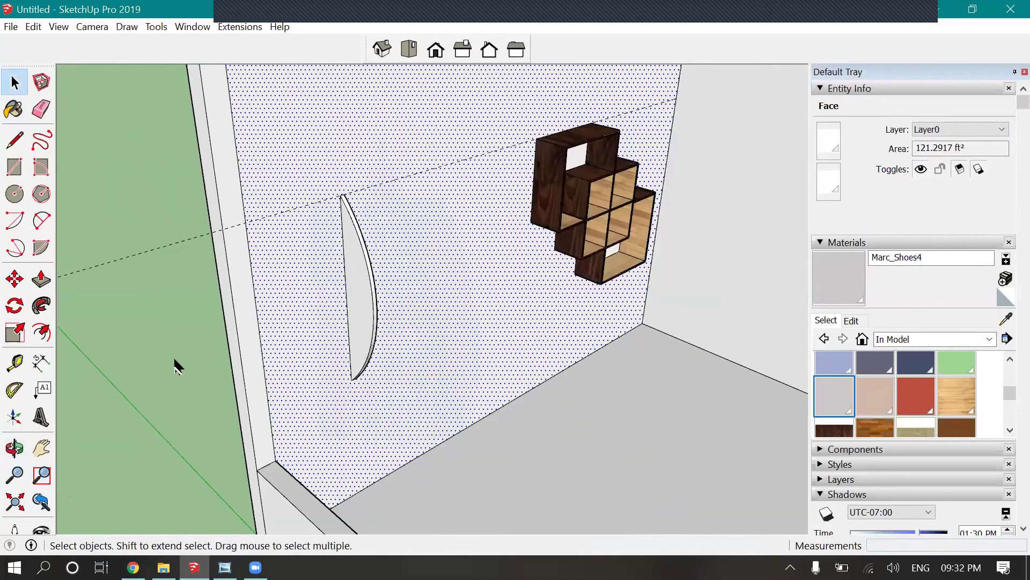
left_click(193, 325)
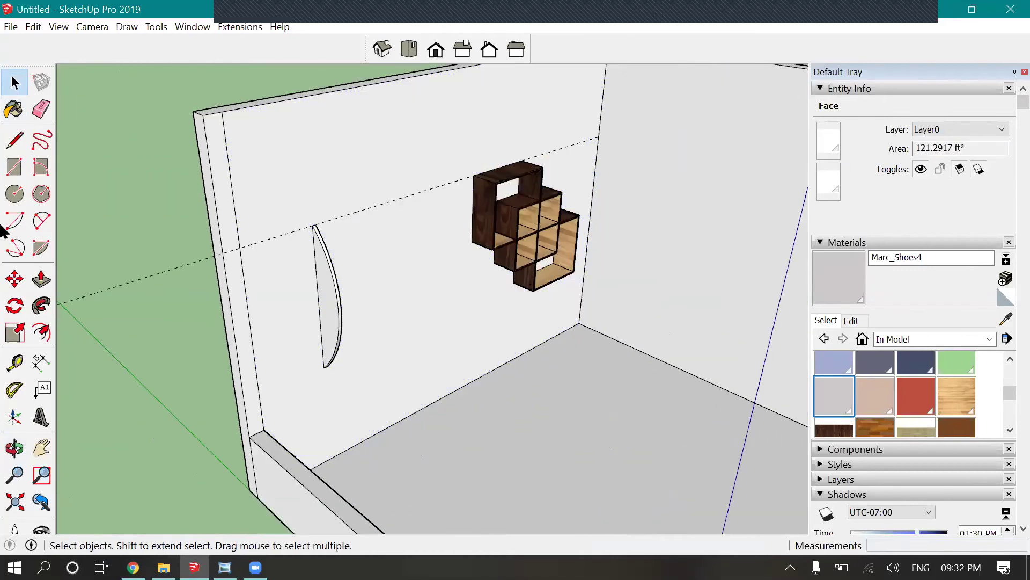
- Push the wall's upper end face down until the wall stands below the curved upright
left_click(41, 279)
scroll(247, 110, "down", 2)
left_click_drag(317, 182, 337, 328)
left_click_drag(338, 384, 380, 449)
scroll(385, 449, "up", 3)
- Erase the narrow strip left hanging between the curved upright's lower tip and the lowered wall
key("b")
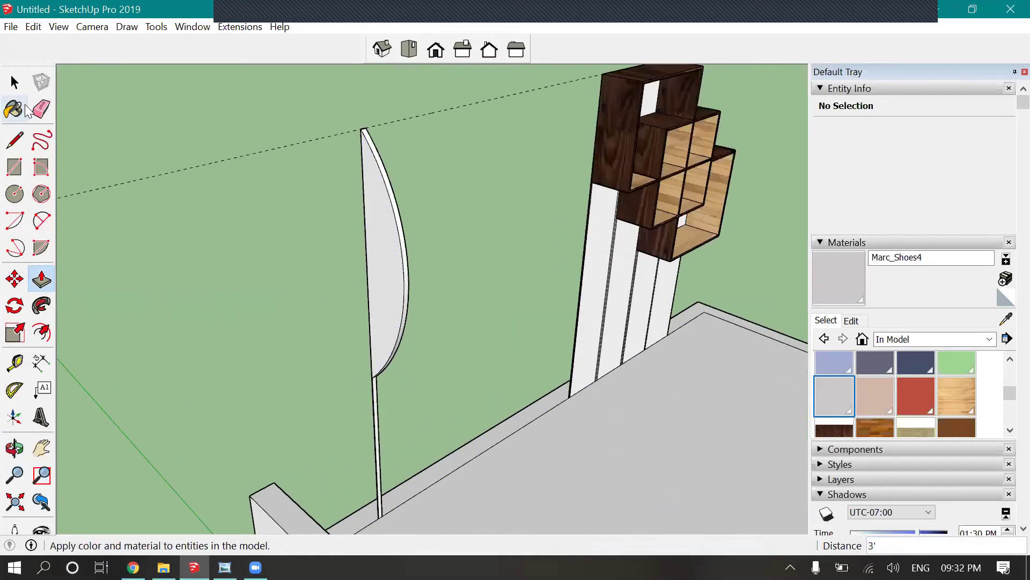
key("e")
left_click_drag(374, 400, 376, 400)
left_click_drag(2, 86, 5, 86)
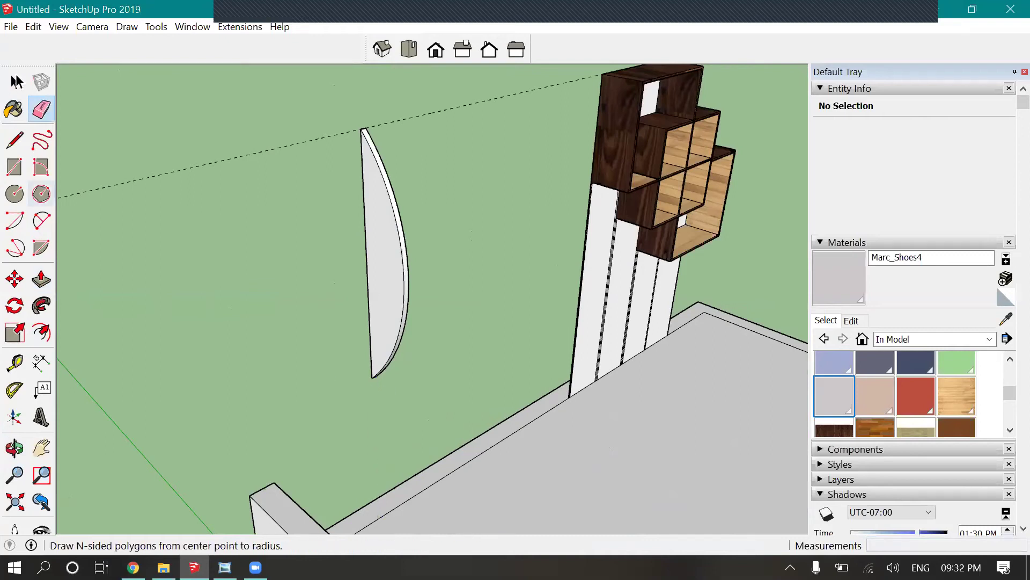
- Select all the connected geometry of the curved upright and make it a group
left_click(14, 82)
triple_click(387, 220)
right_click(388, 220)
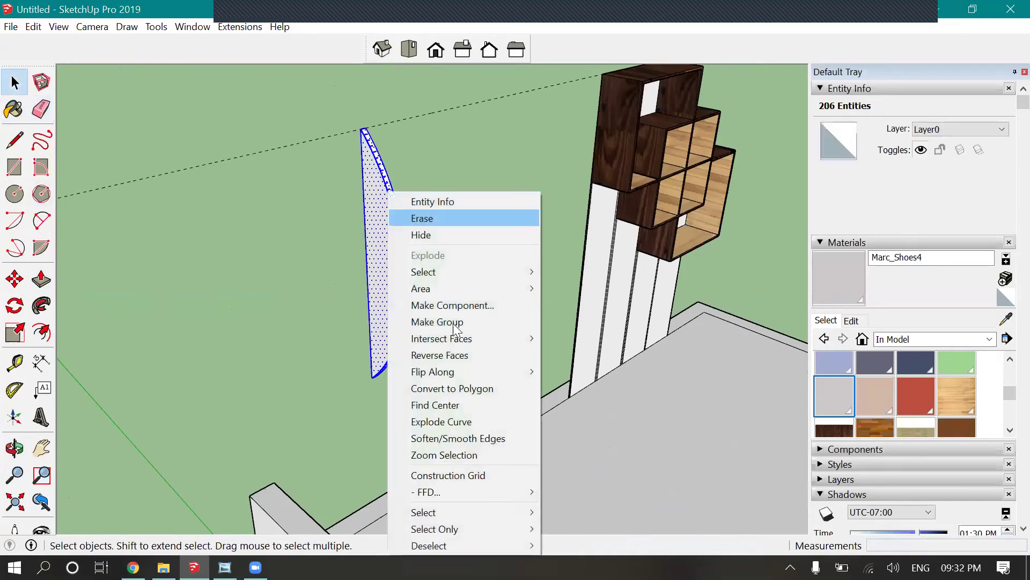
left_click(437, 322)
- Pull the lowered wall's upper end face back up behind the upright in stages, the last one by 1' 7 3/4"
scroll(410, 236, "down", 2)
left_click(42, 278)
left_click(410, 420)
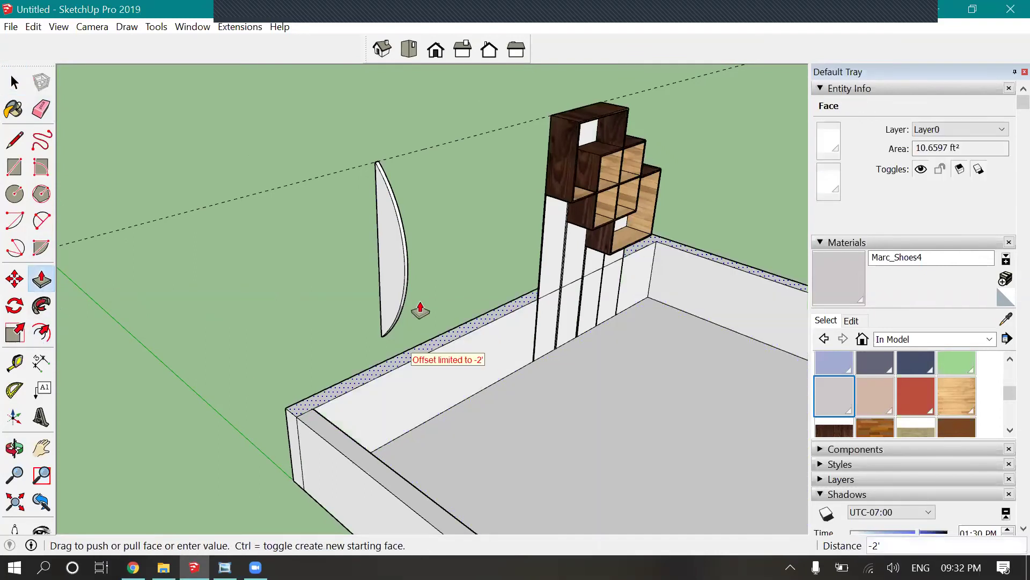
left_click(446, 357)
left_click(451, 341)
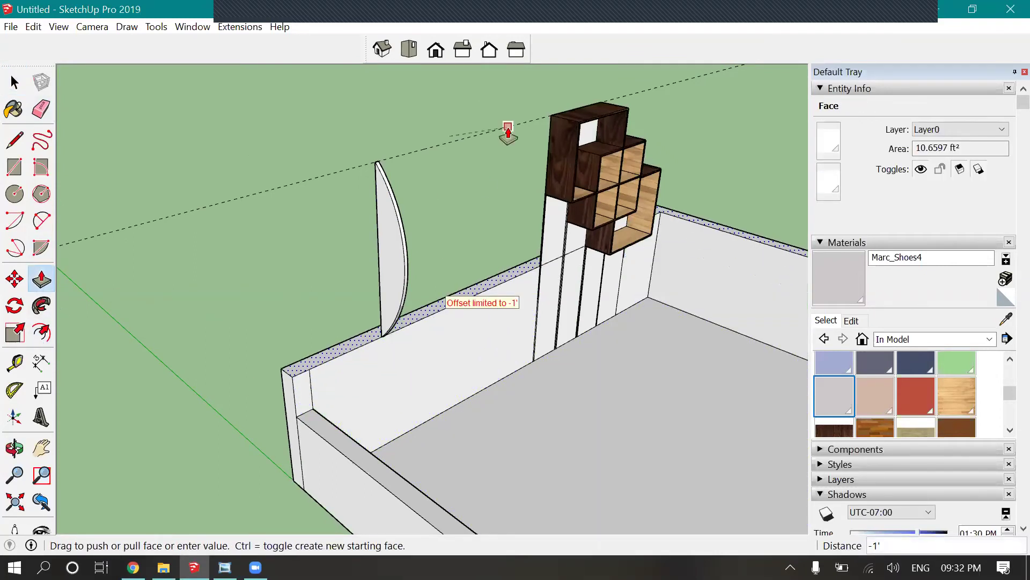
left_click(515, 259)
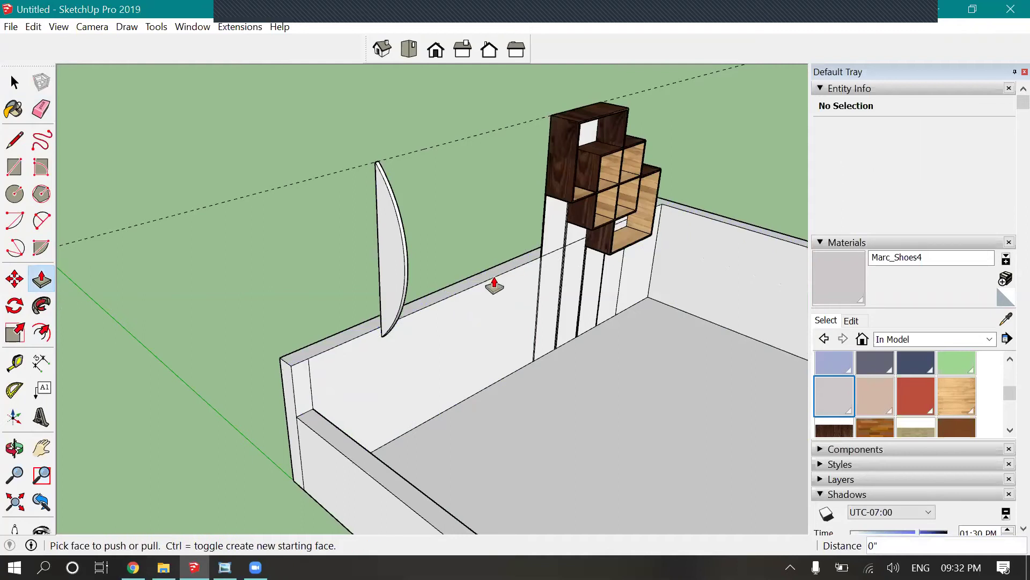
left_click(495, 275)
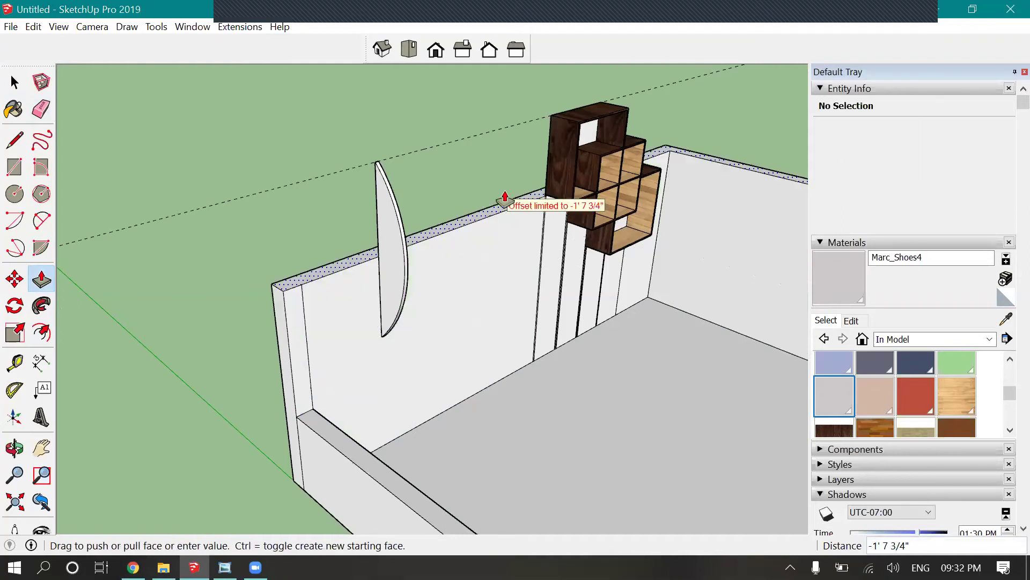
left_click(515, 145)
- Continue raising the wall's upper end face to about the dashed guide line, the last pull being 11 1/2"
middle_click_drag(166, 476, 510, 172)
scroll(510, 173, "up", 3)
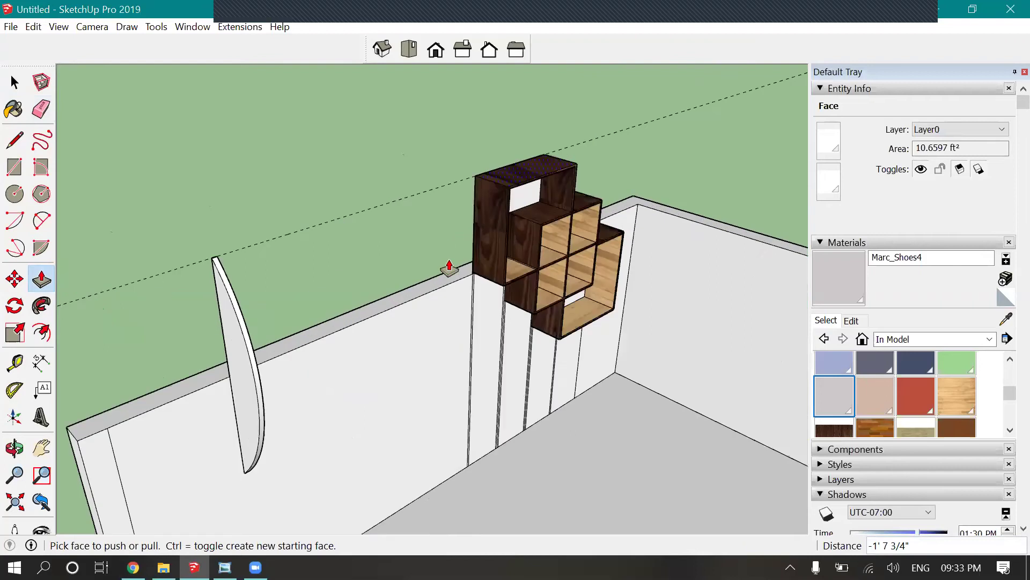
left_click(455, 276)
left_click(438, 290)
left_click(439, 290)
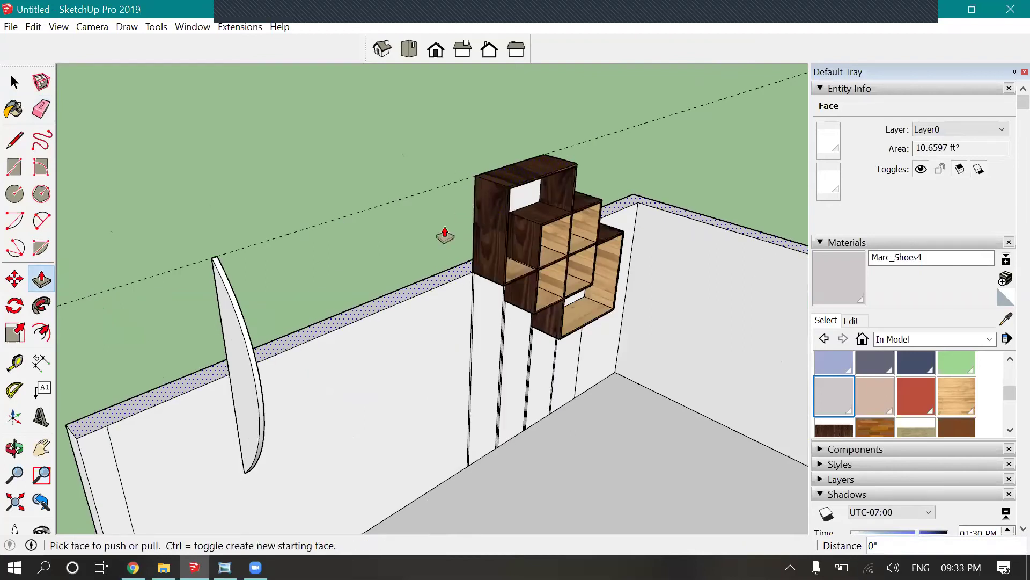
left_click(458, 185)
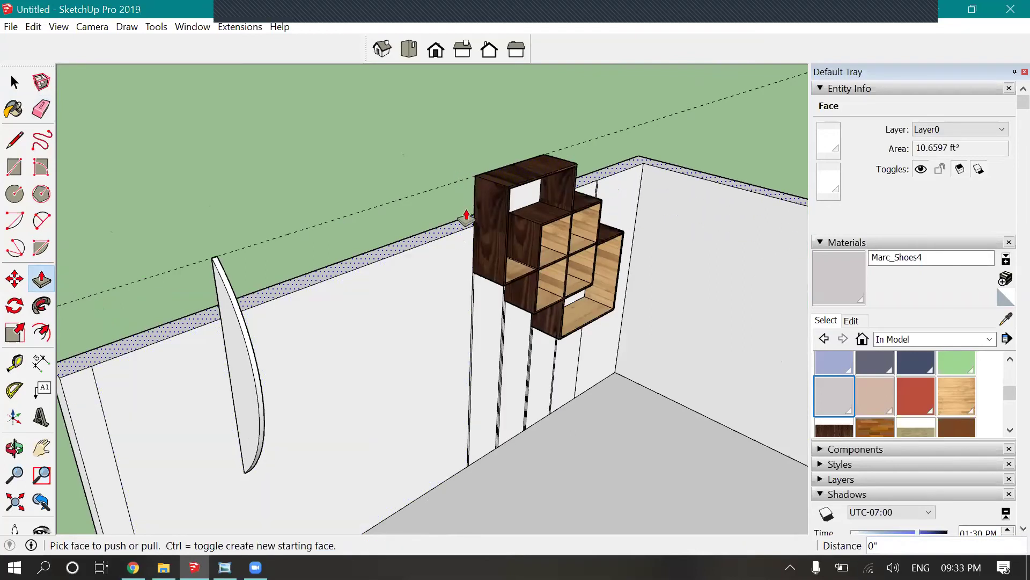
left_click(467, 217)
left_click(477, 188)
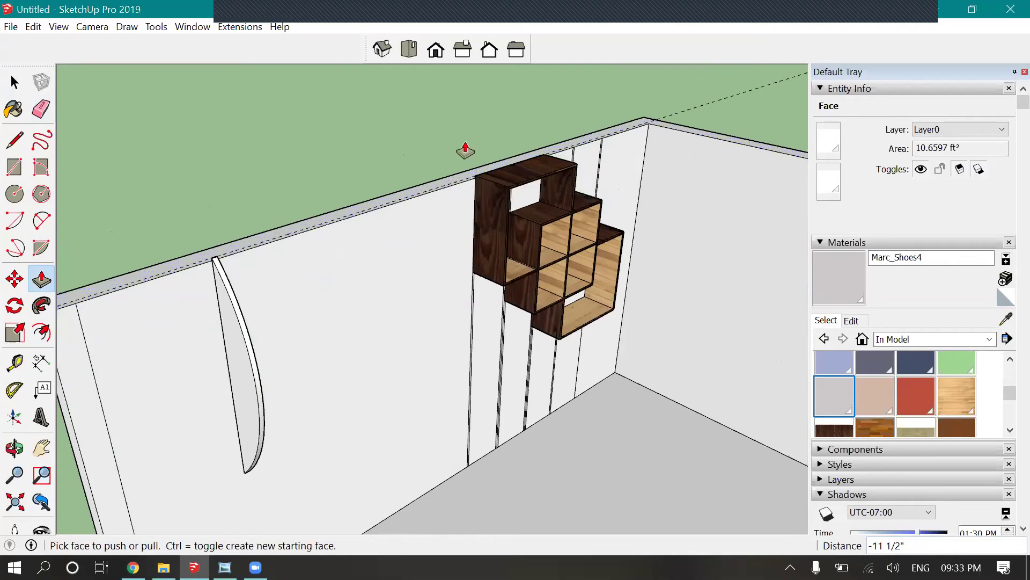
- Raise the wall 1/2" to meet the box shelf's upper edge, and extend it another 3' upward
scroll(465, 153, "up", 5)
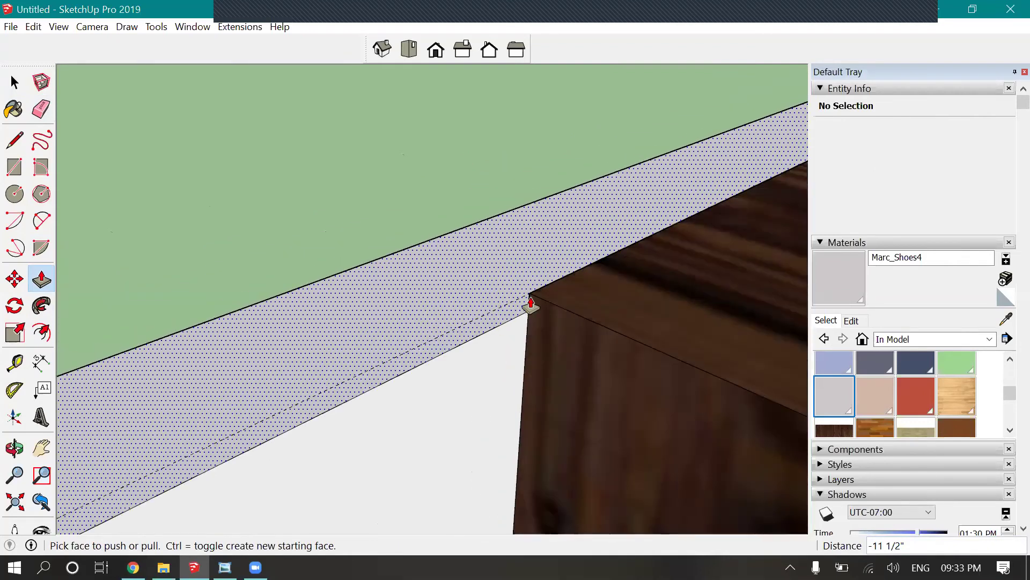
left_click(510, 287)
left_click(491, 263)
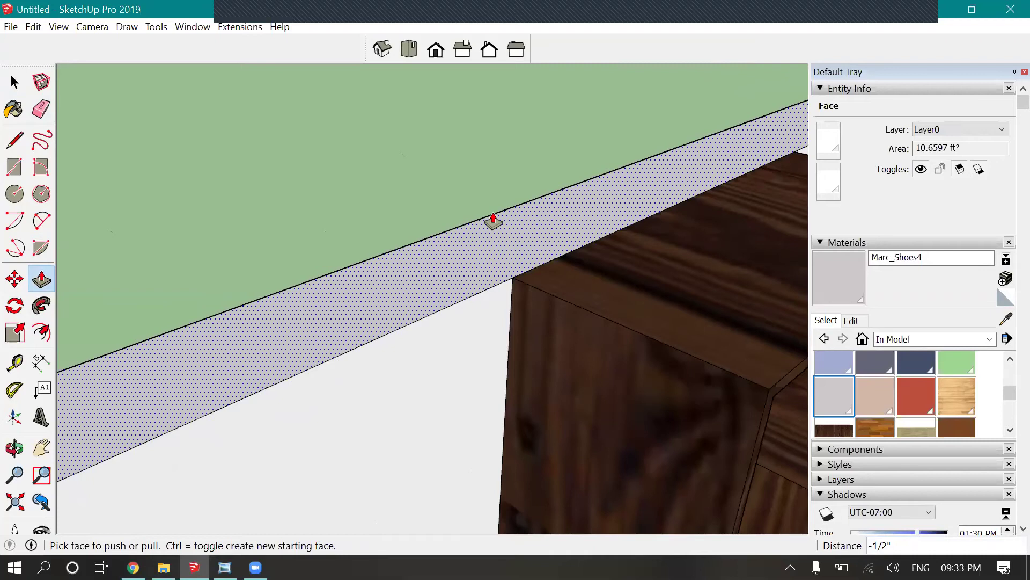
left_click(493, 221)
scroll(493, 220, "down", 3)
type("3'")
key("Return")
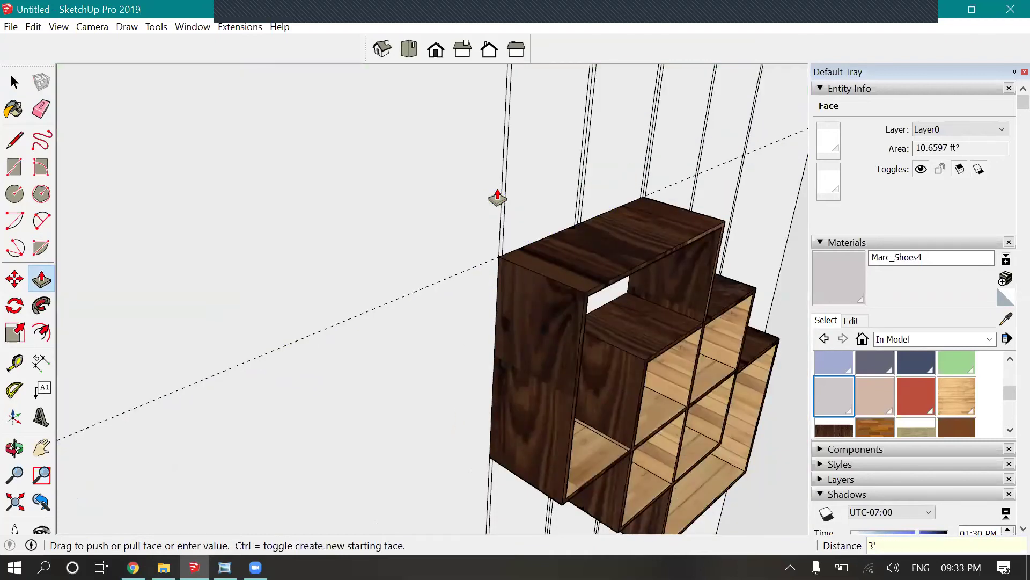
scroll(484, 229, "down", 5)
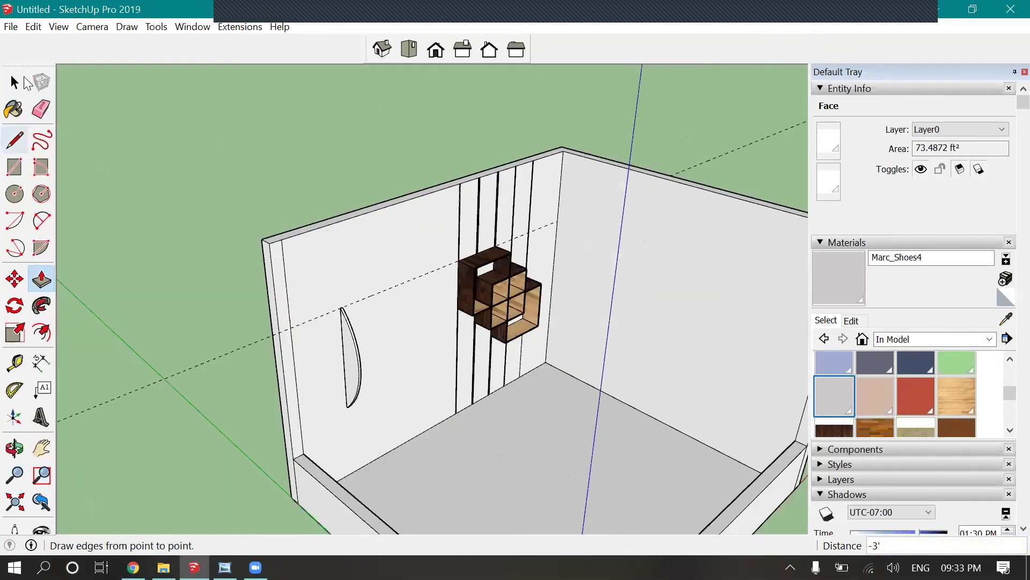
- Copy the curved upright group 12" along the dashed guide line, using its upper corner as the base point
left_click(15, 82)
scroll(310, 249, "up", 4)
left_click(311, 250)
scroll(310, 249, "up", 2)
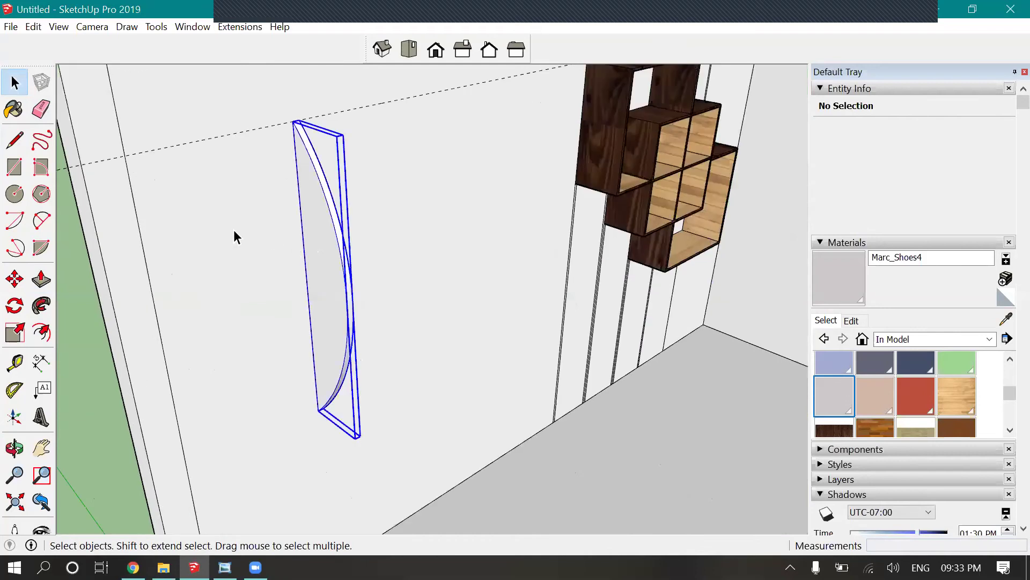
scroll(235, 236, "down", 3)
key("m")
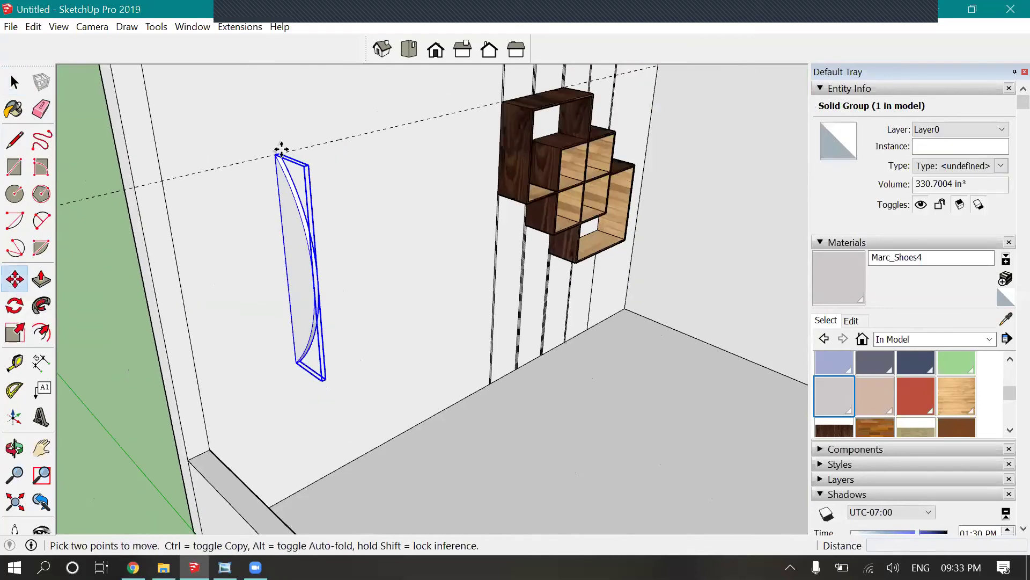
scroll(282, 149, "up", 4)
left_click(288, 186)
key("ctrl")
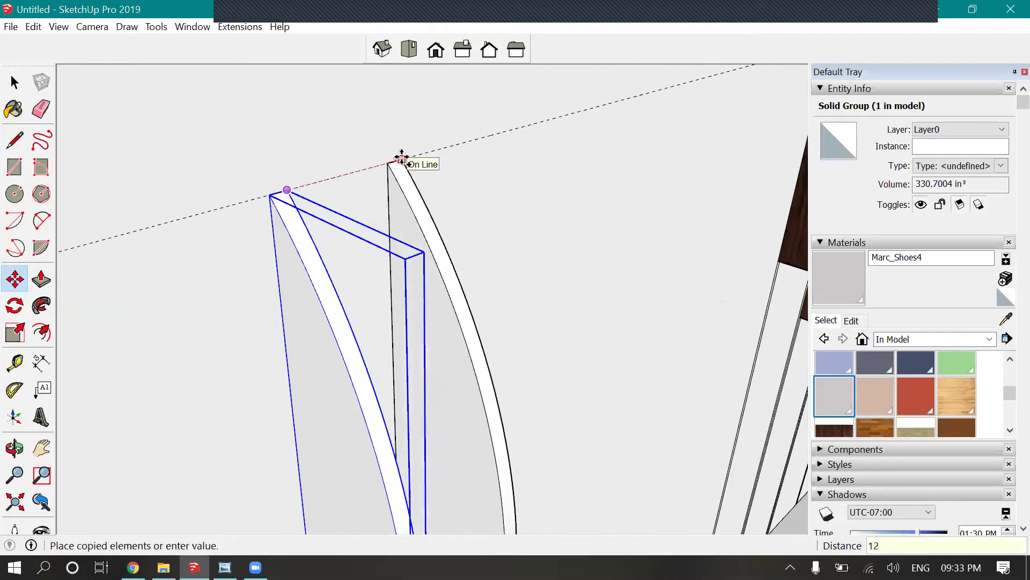
- Place a copy of the curved upright 12" along the dashed guide line and clear the selection
type("12\"")
key("Return")
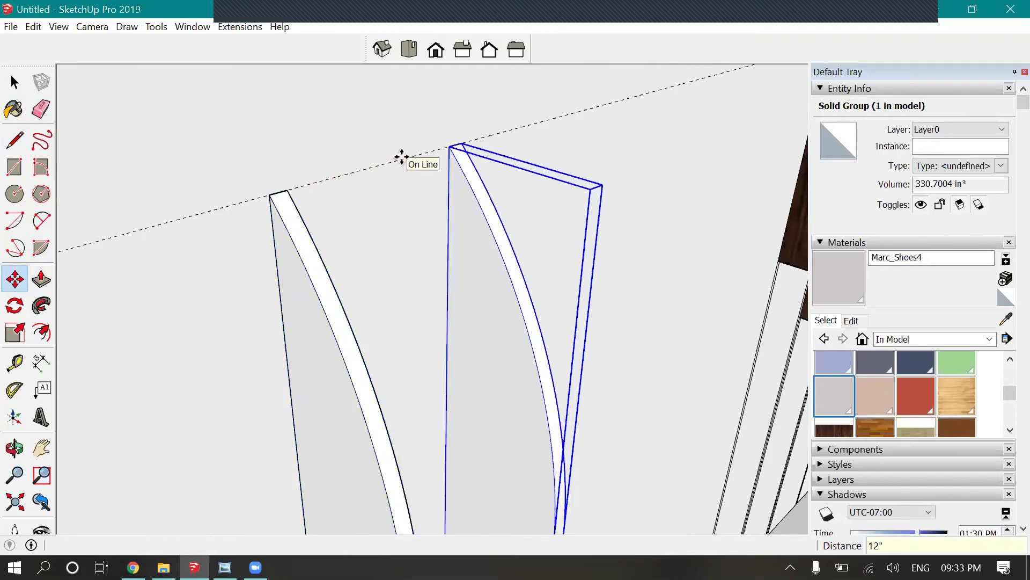
middle_click_drag(405, 111, 497, 324)
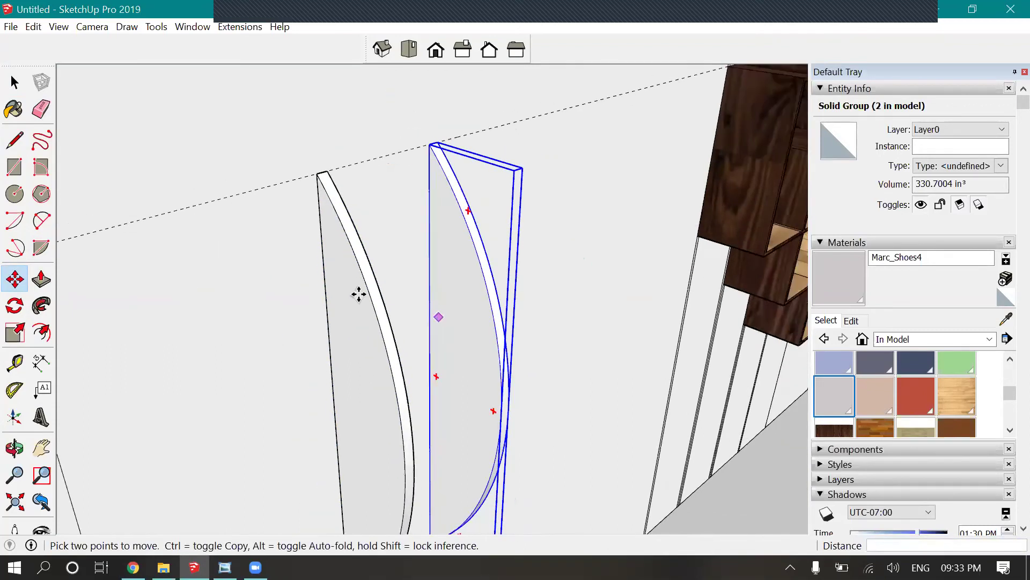
scroll(357, 292, "down", 4)
left_click(14, 82)
left_click(461, 260)
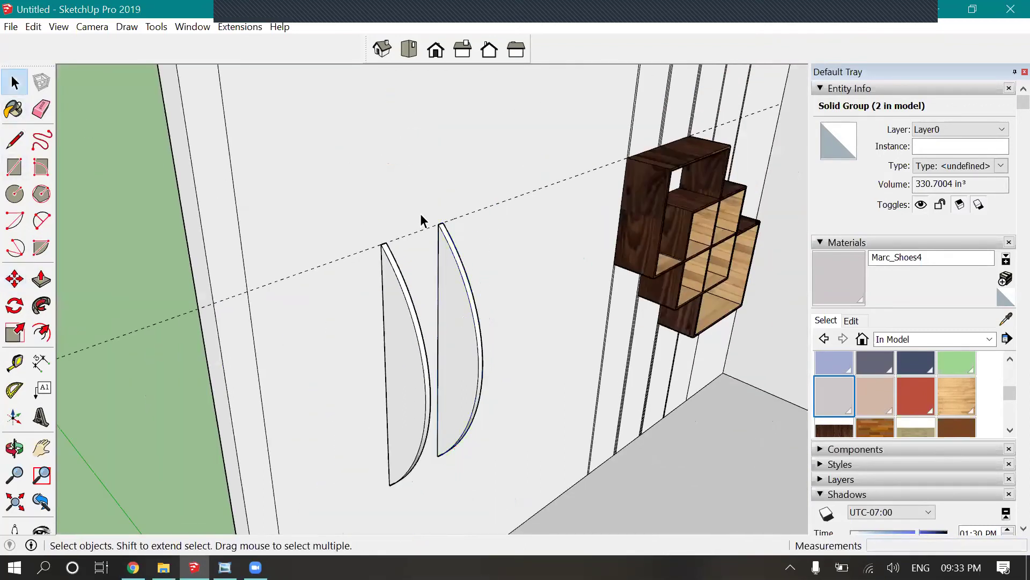
- Measure the gap between the top corners of the two curved uprights
scroll(421, 219, "up", 4)
left_click(14, 363)
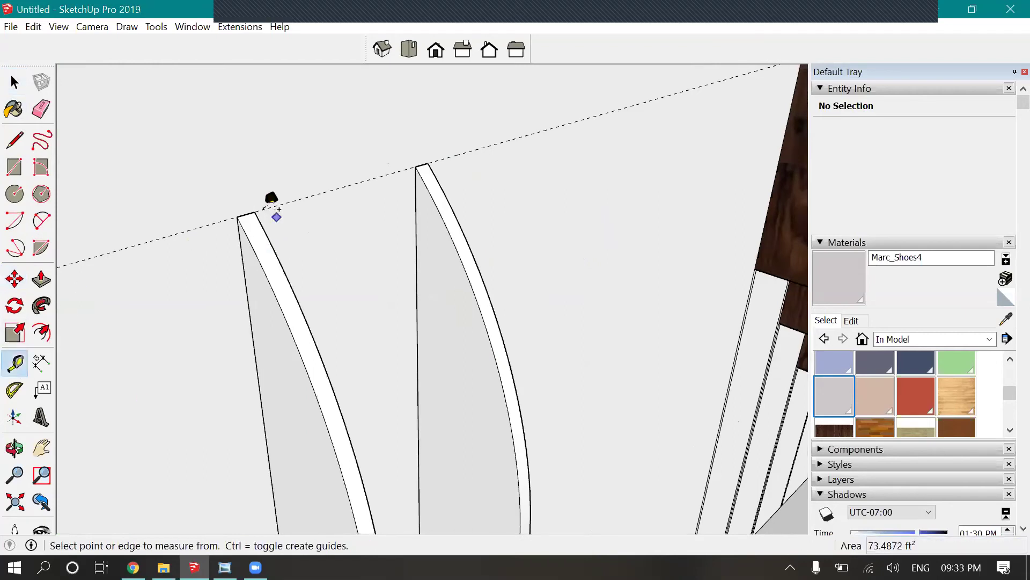
left_click(255, 212)
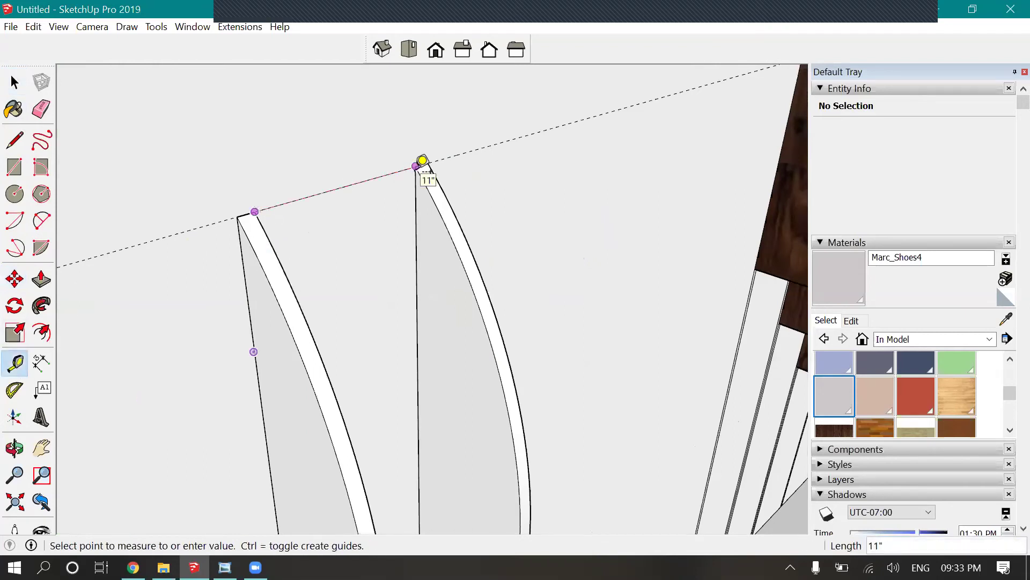
left_click(423, 161)
left_click(14, 82)
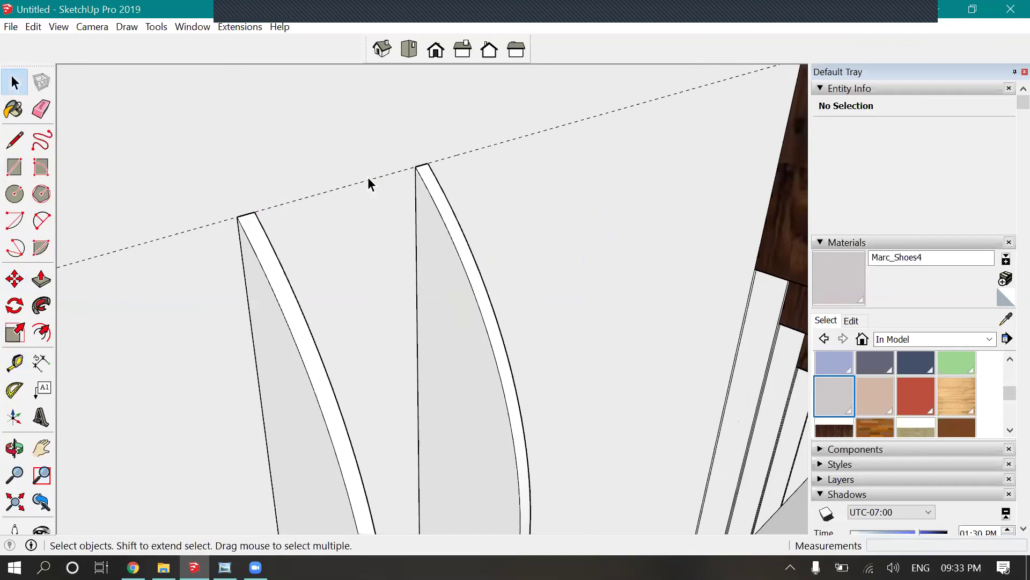
- Move the copied upright along the dashed guide line, using a distance of 10, and deselect it
scroll(422, 165, "up", 3)
left_click(439, 211)
key("m")
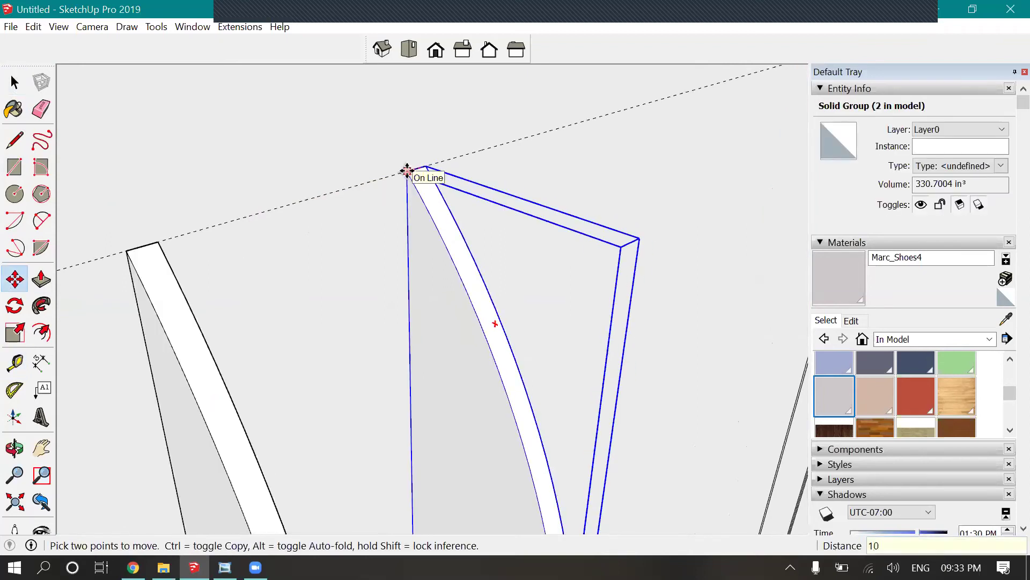
left_click(406, 170)
scroll(477, 290, "down", 5)
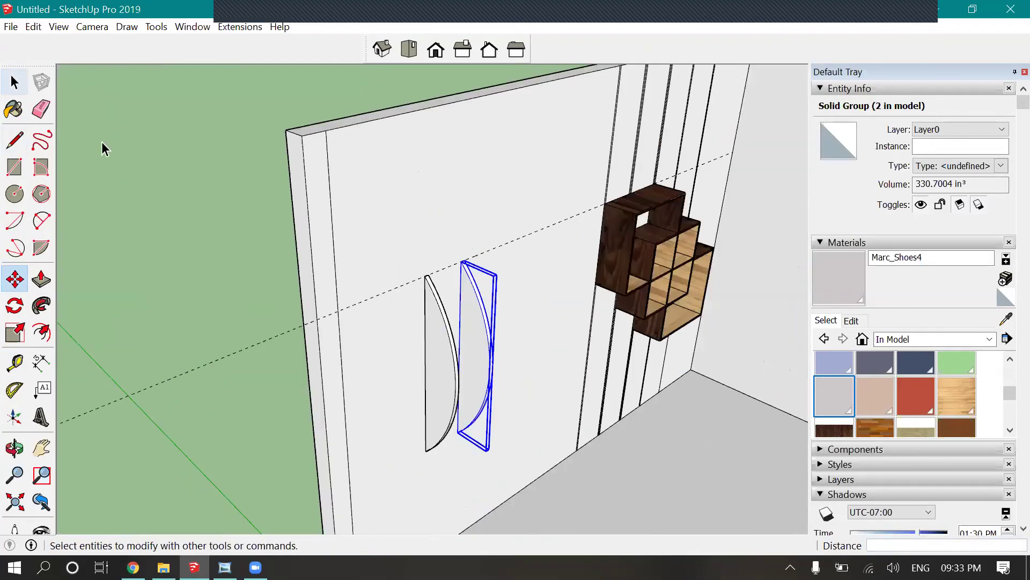
key("space")
left_click(447, 285)
- Examine the spacing of the two uprights and compare it with the reference shelf photo in Windows Photo Viewer
scroll(443, 317, "up", 4)
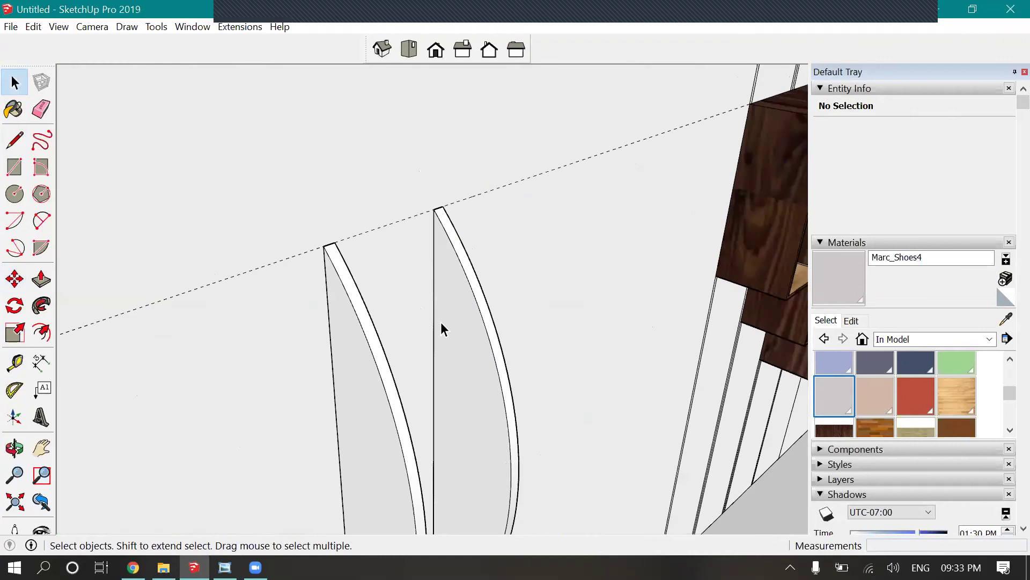
scroll(408, 284, "down", 3)
scroll(408, 290, "up", 6)
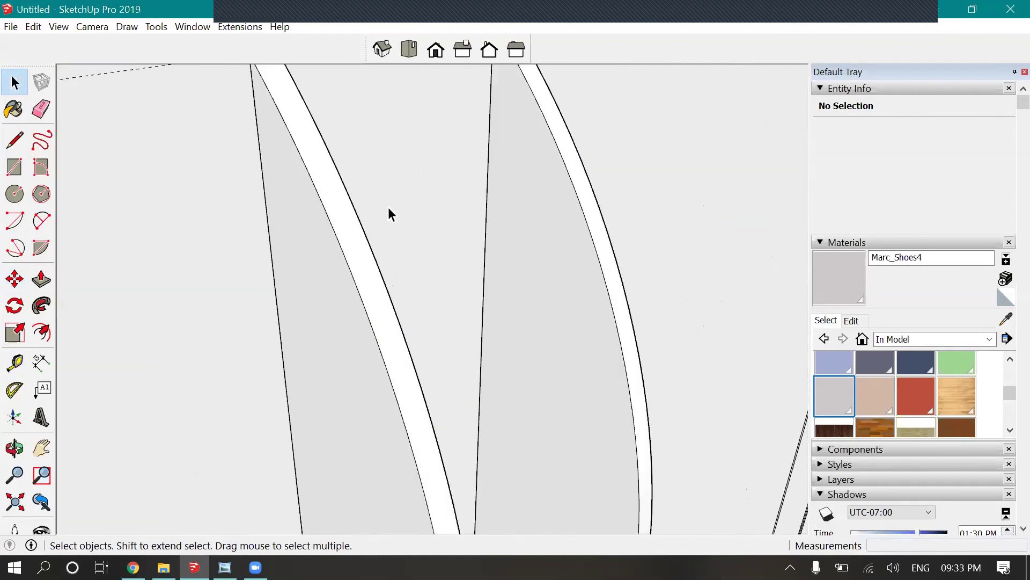
scroll(390, 214, "down", 4)
middle_click_drag(359, 249, 408, 268)
scroll(424, 370, "down", 1)
key("alt+Tab")
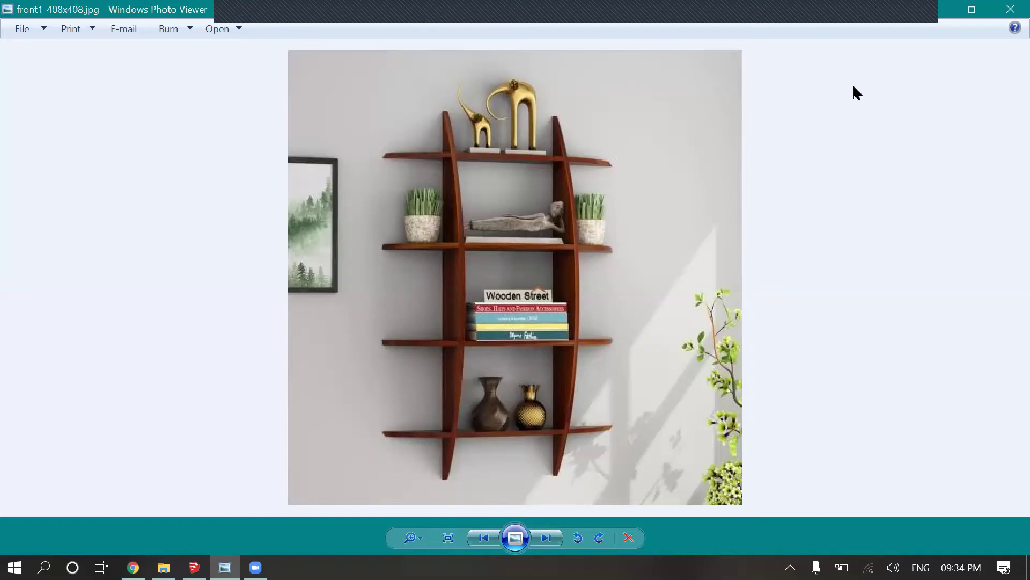
key("alt+Tab")
- Draw a 2' line along the red axis on the open ground outside the room
mouse_move(526, 312)
left_mouse_down()
mouse_move(524, 238)
mouse_move(582, 299)
mouse_move(575, 220)
left_mouse_up()
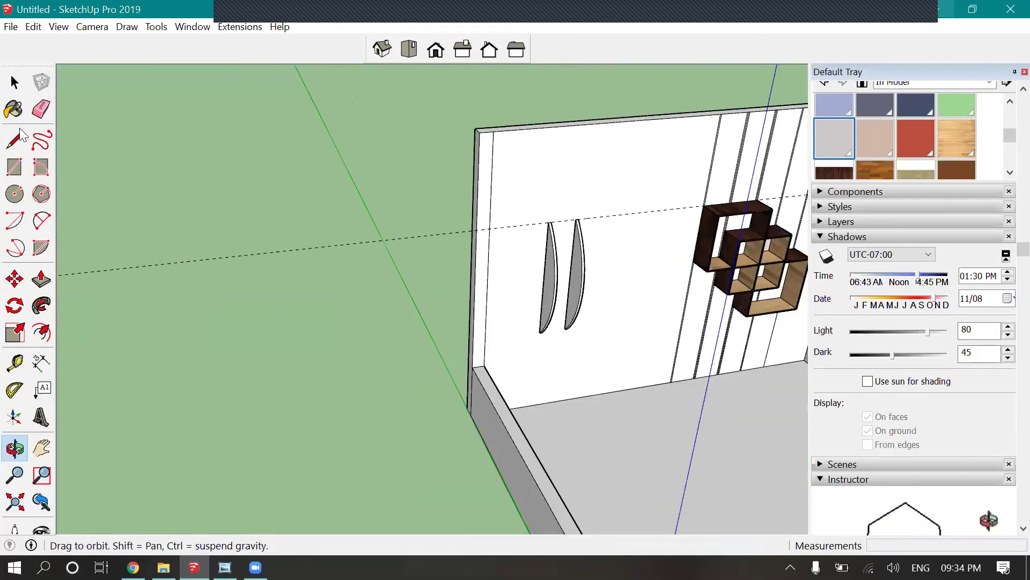
left_click(16, 139)
scroll(252, 350, "down", 3)
scroll(232, 407, "up", 5)
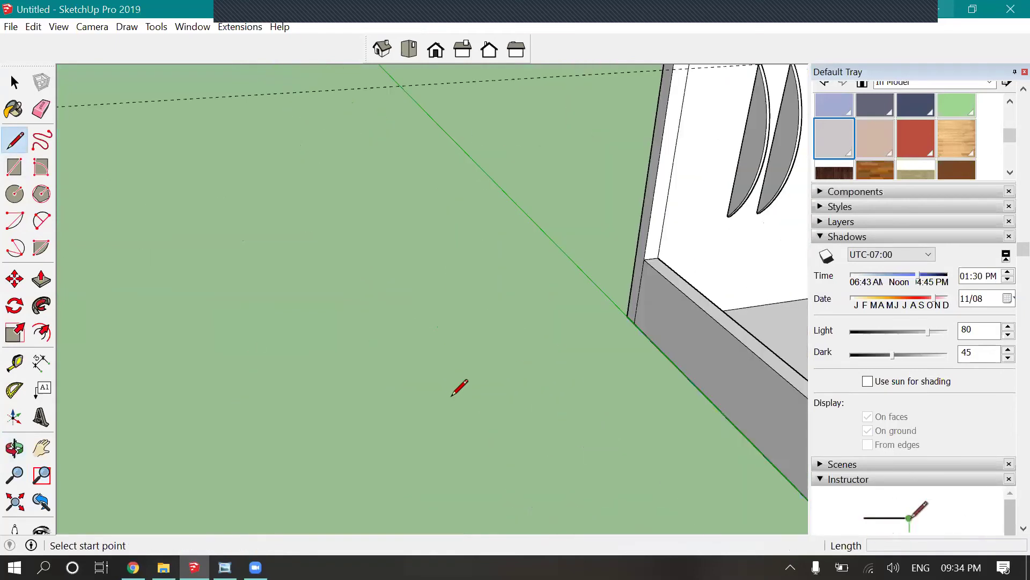
left_click(226, 416)
type("2'")
key("Return")
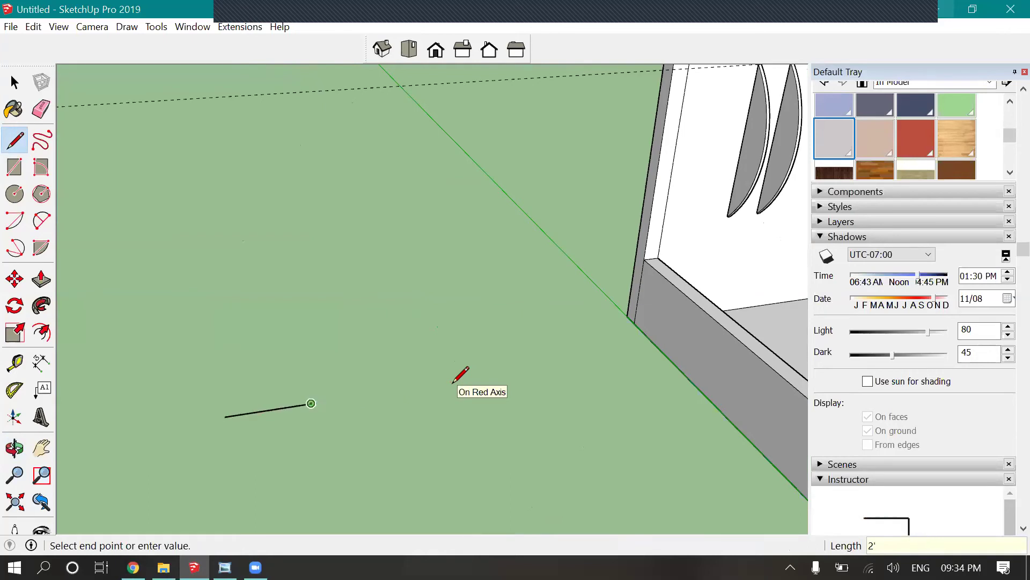
key("Escape")
- Draw a 10" line along the green axis from the midpoint of the 2' line
scroll(476, 384, "down", 3)
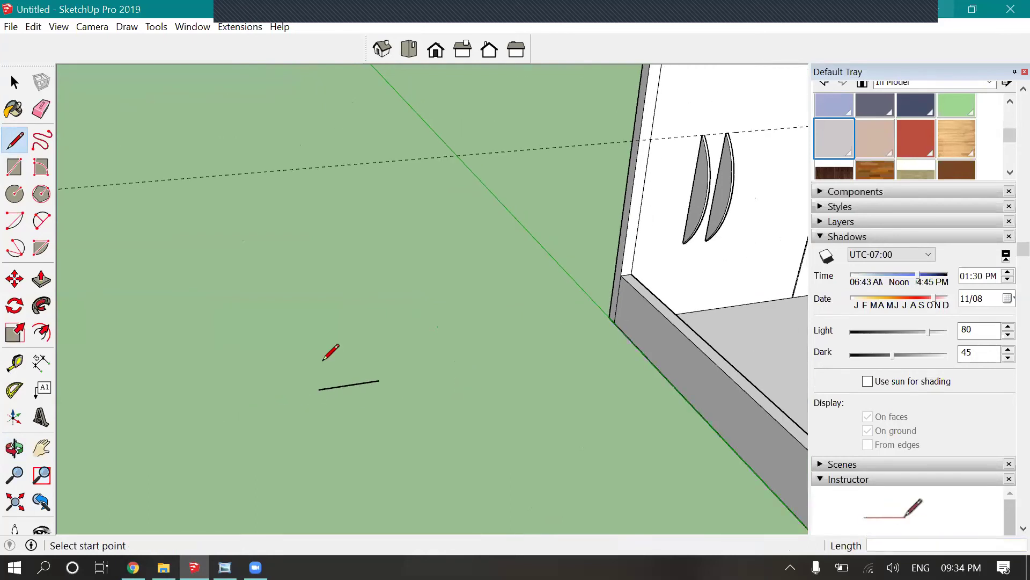
scroll(365, 371, "up", 4)
scroll(359, 375, "up", 2)
left_click(366, 367)
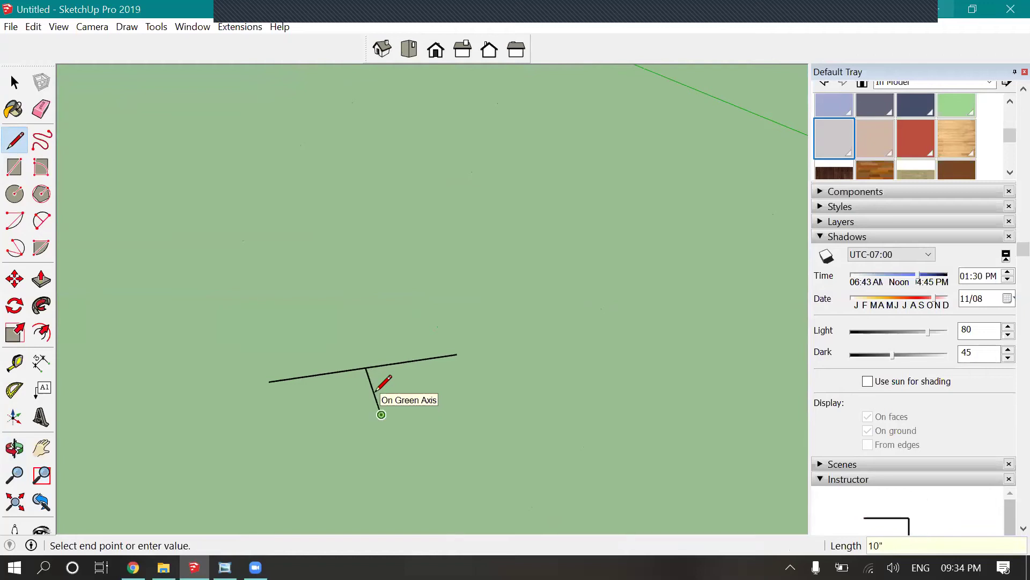
left_click(378, 391)
- Draw a two-point arc between the ends of the 2' line with a 10" bulge through the perpendicular line's end
left_click(41, 220)
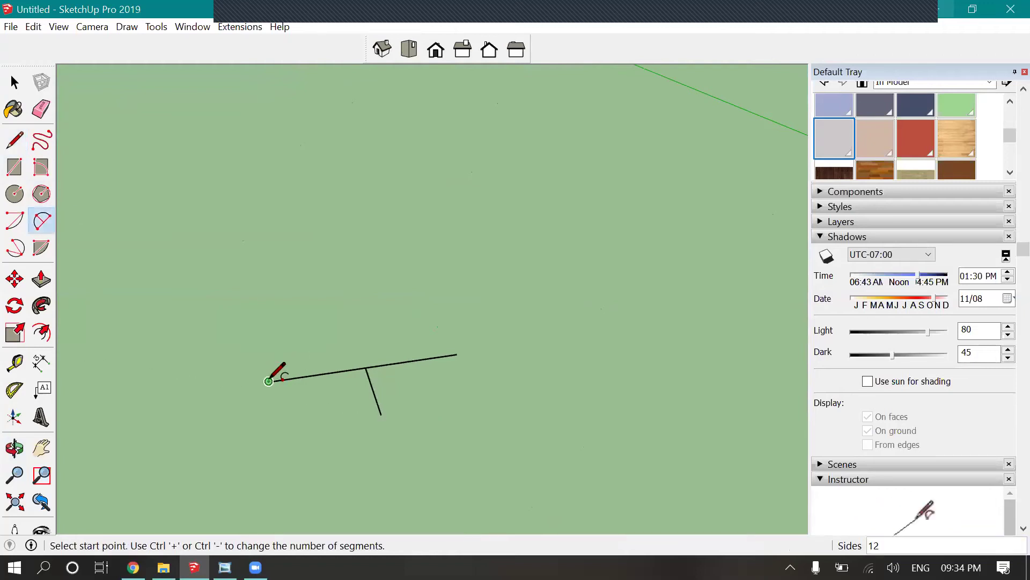
left_click(268, 381)
left_click(457, 354)
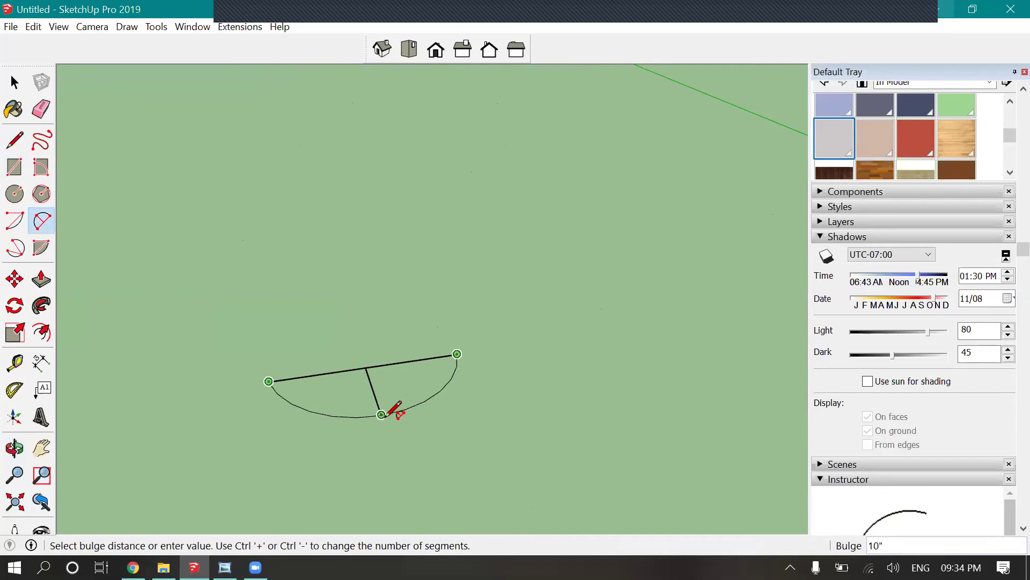
left_click(383, 415)
key("l")
key("space")
- Delete the centre line dividing the half-round shelf face
scroll(517, 252, "down", 2)
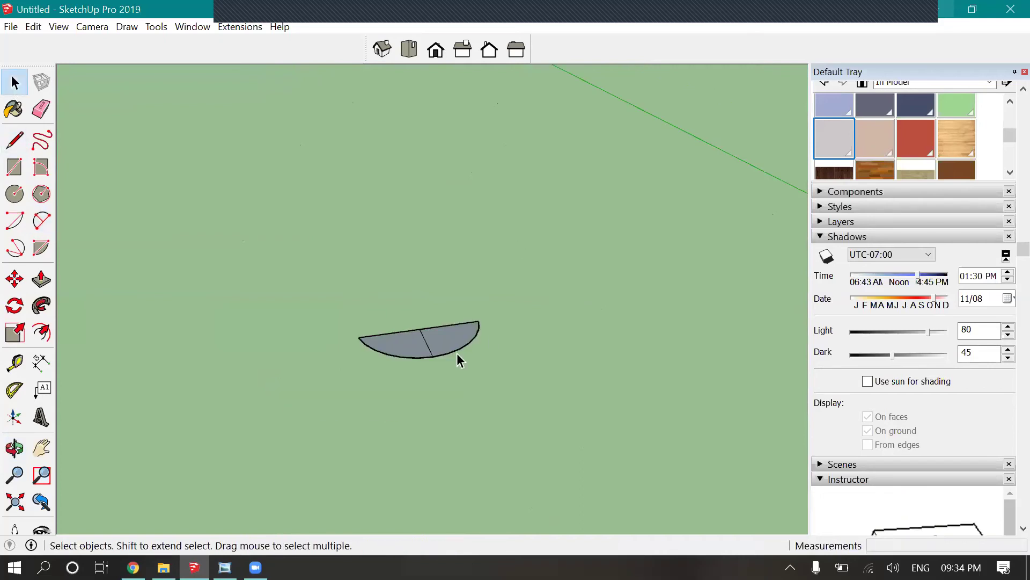
scroll(426, 349, "up", 1)
key("Delete")
- Set the shelf arc to 50 segments so its curve is smoother
scroll(467, 343, "up", 4)
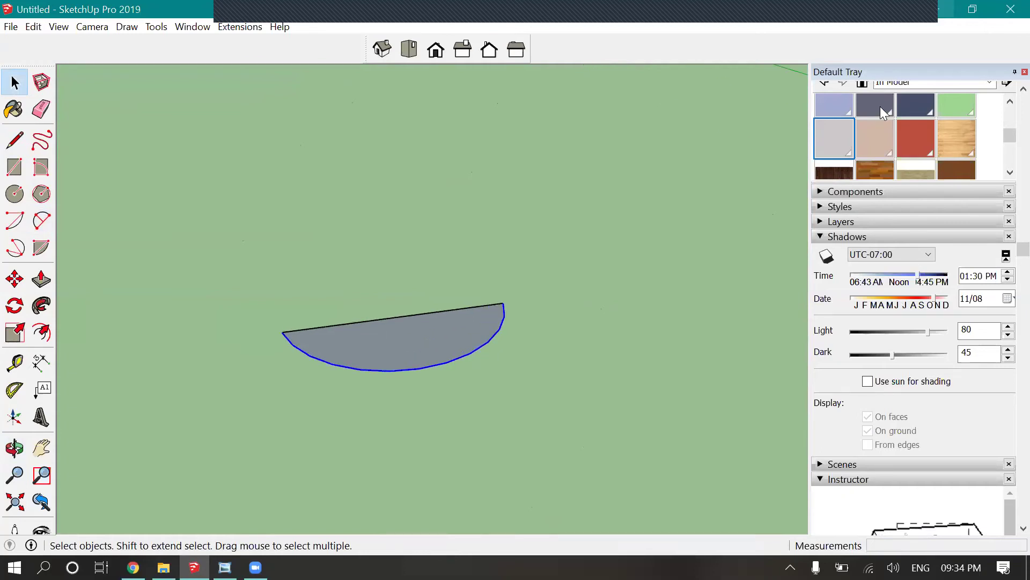
scroll(912, 307, "down", 3)
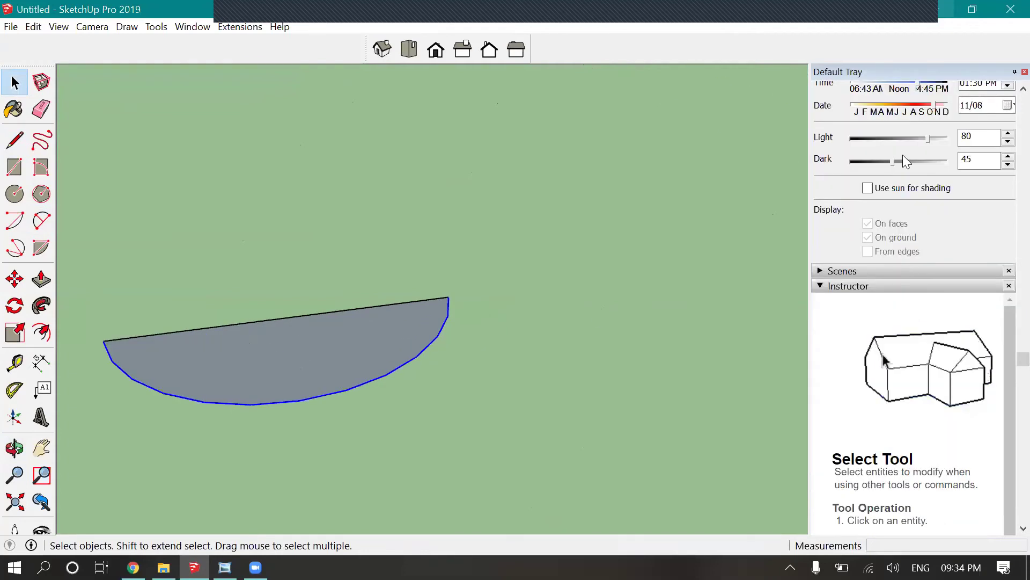
scroll(934, 188, "up", 7)
double_click(898, 170)
type("50")
key("Return")
left_click(628, 212)
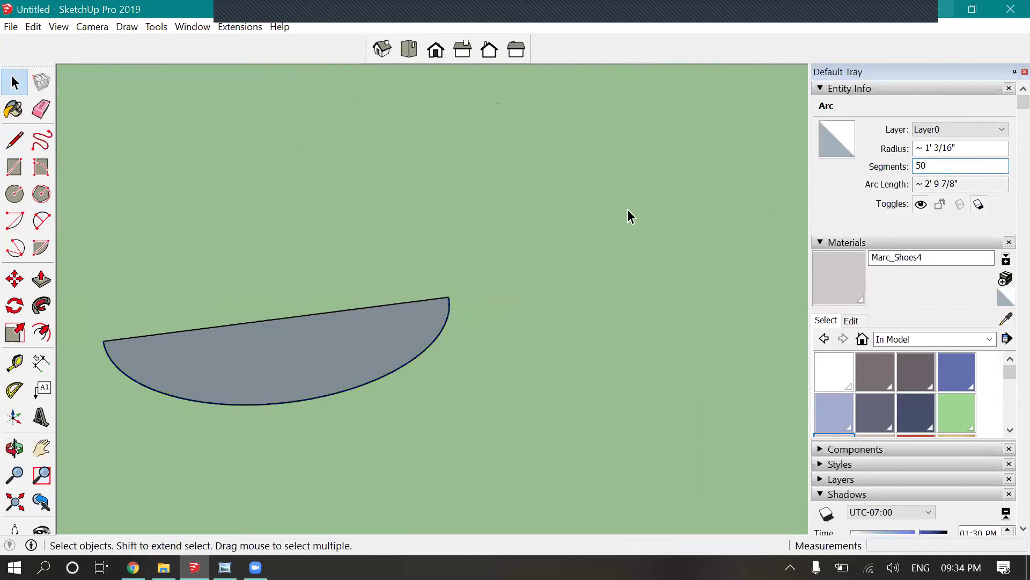
- Push/Pull the half-round face to a thickness of 0.5"
middle_click_drag(279, 349, 424, 301, "shift")
left_click(41, 279)
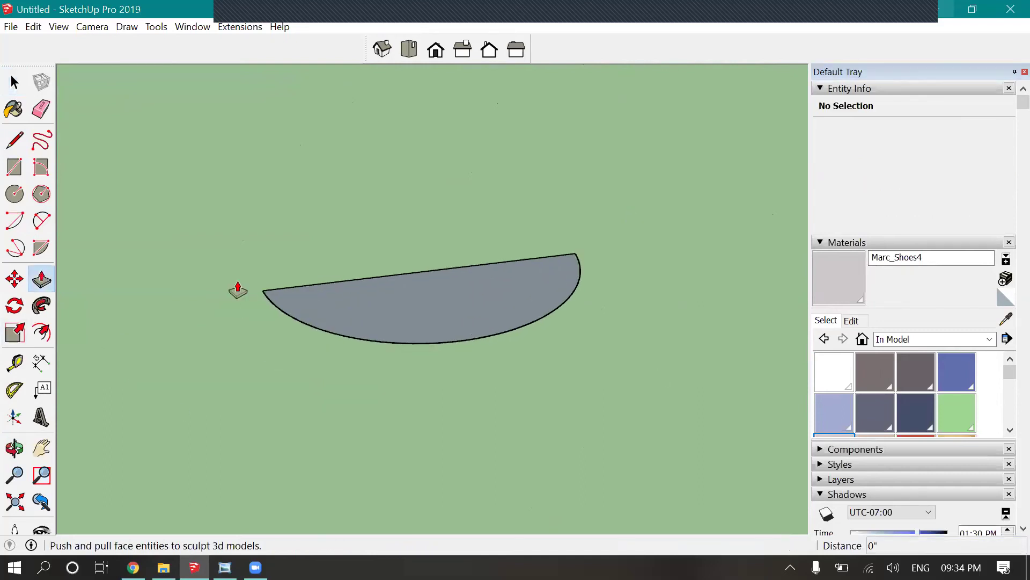
left_click(279, 312)
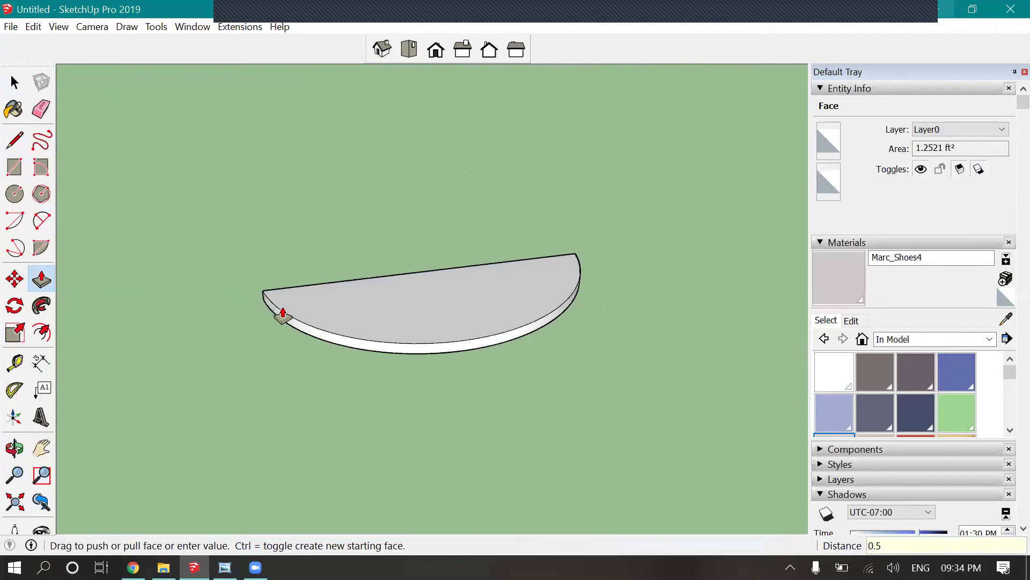
left_click(282, 311)
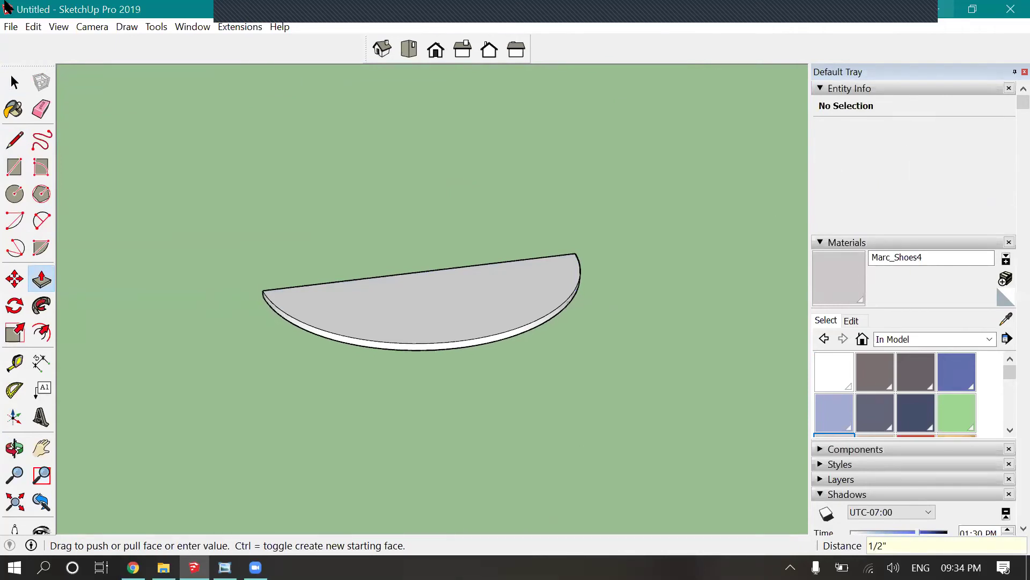
- Make the whole half-round shelf solid into a group and deselect it
key("space")
scroll(544, 303, "down", 2)
triple_click(428, 311)
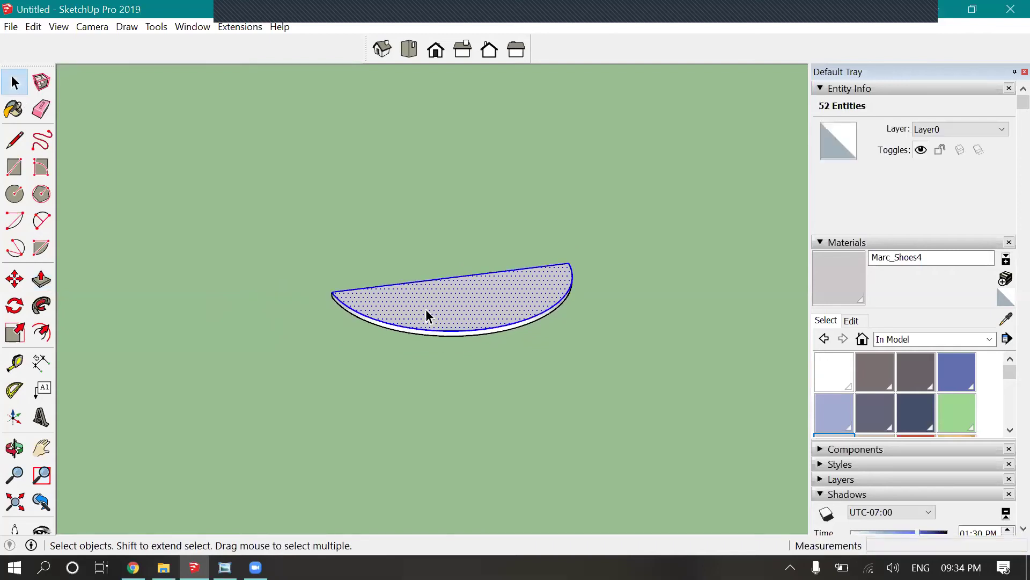
right_click(435, 299)
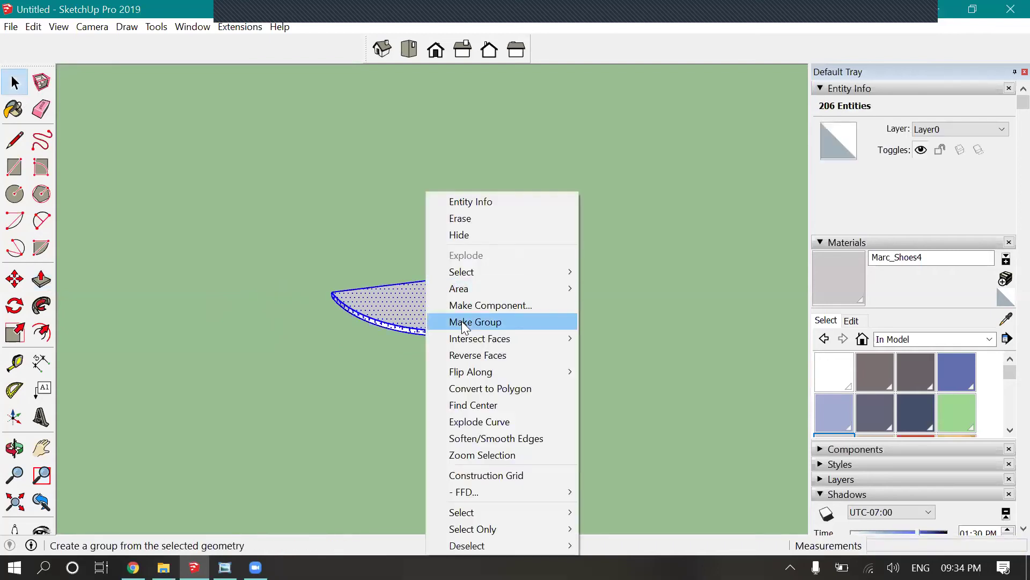
left_click(460, 322)
left_click(449, 372)
- Move the half-round shelf by its back-edge midpoint onto the wall's guide line, centred across the tops of the two uprights
scroll(381, 334, "down", 2)
scroll(204, 374, "down", 4)
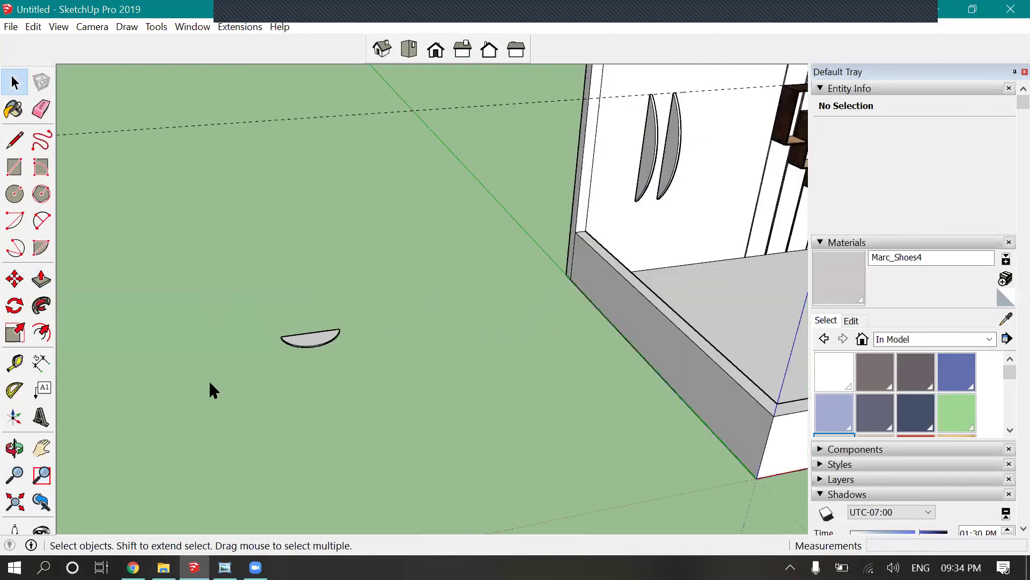
scroll(559, 169, "up", 3)
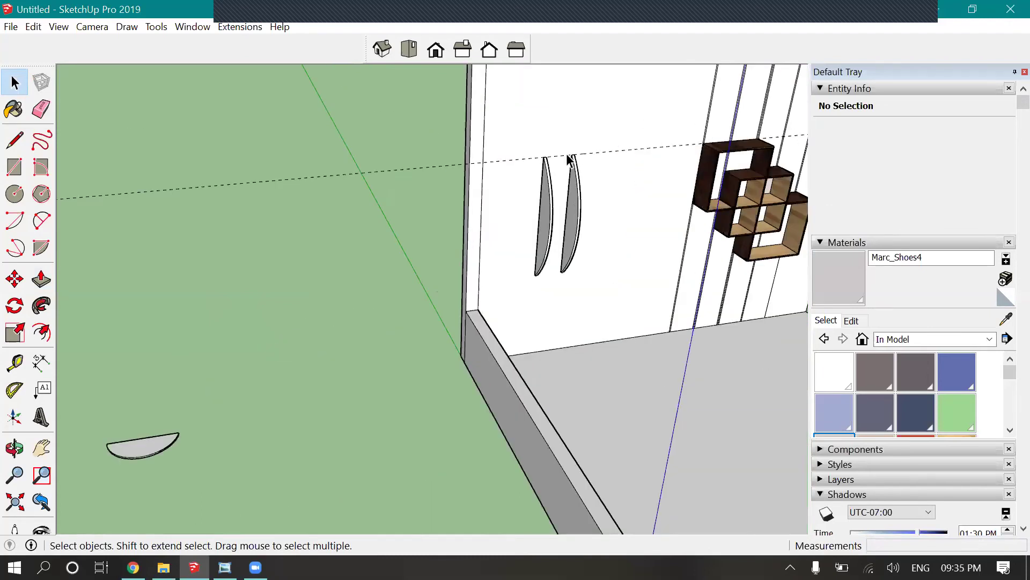
scroll(571, 217, "down", 1)
scroll(161, 438, "up", 5)
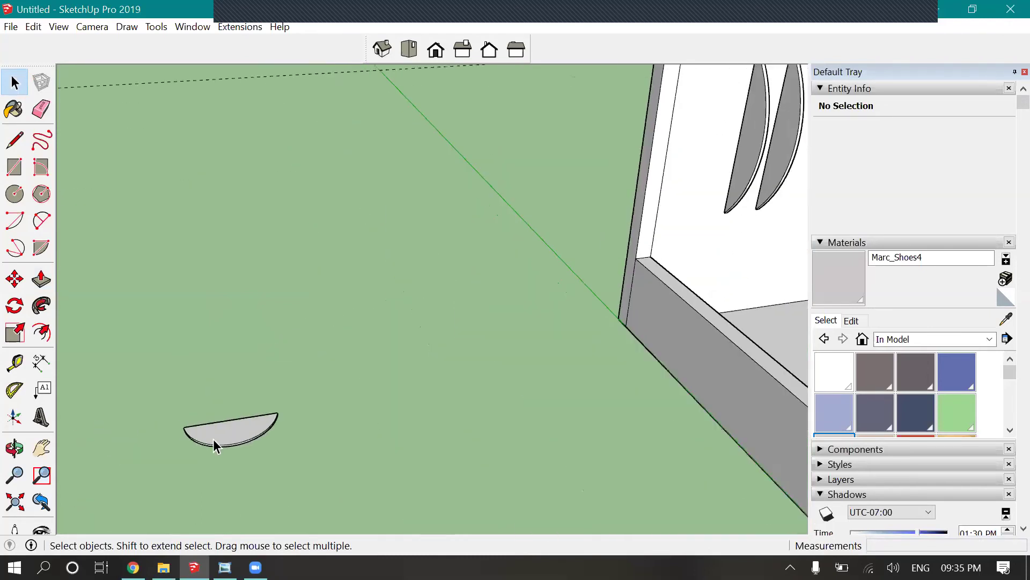
left_click(290, 424)
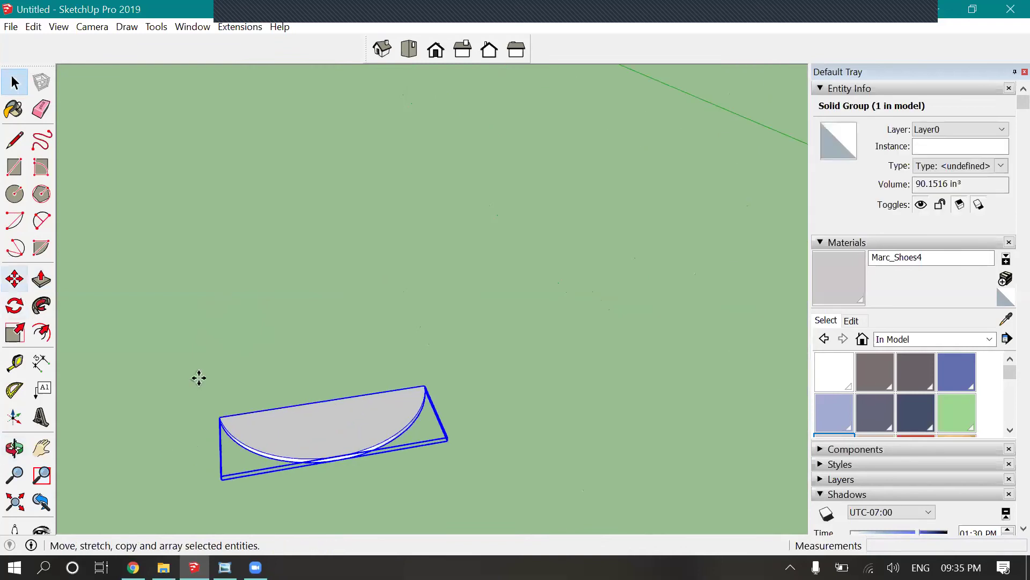
key("m")
scroll(234, 399, "up", 2)
left_click(366, 401)
scroll(260, 391, "down", 5)
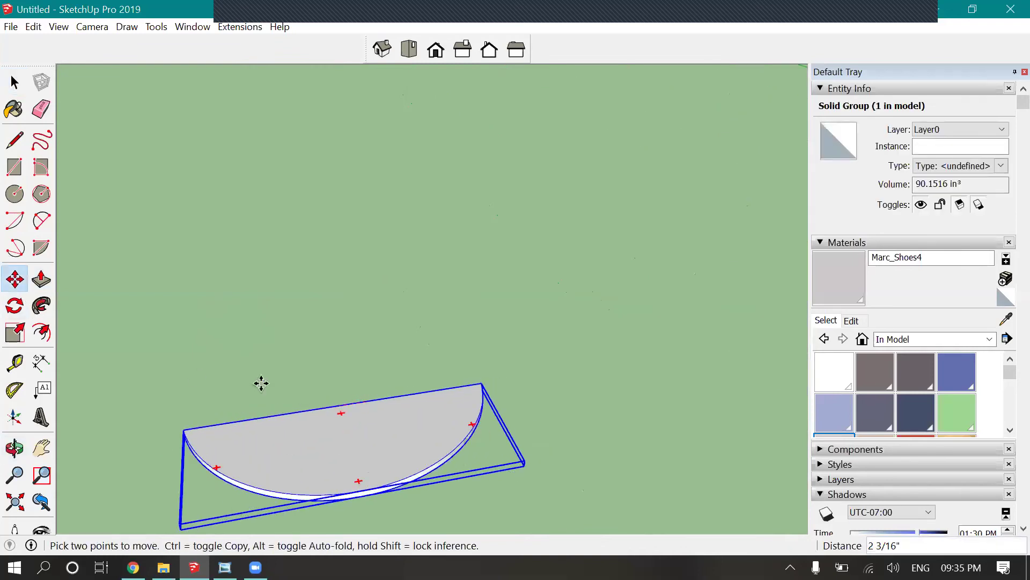
scroll(542, 184, "up", 6)
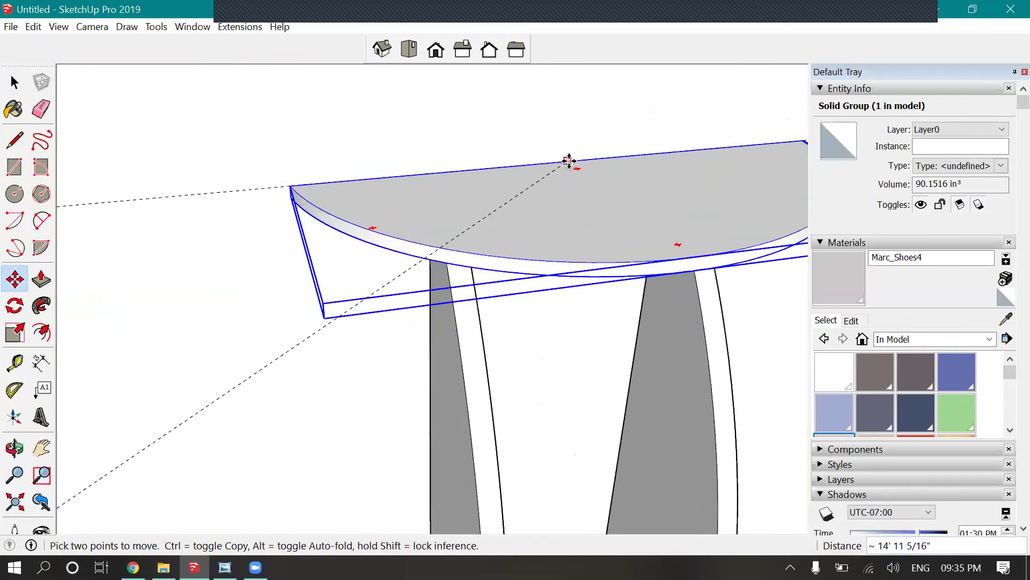
scroll(573, 186, "down", 5)
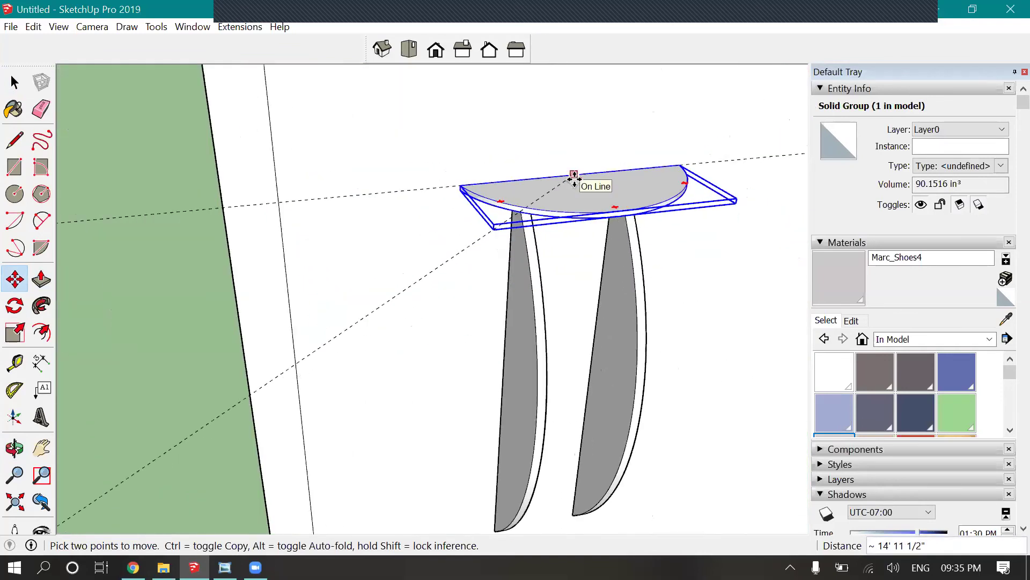
left_click(16, 88)
left_click(344, 253)
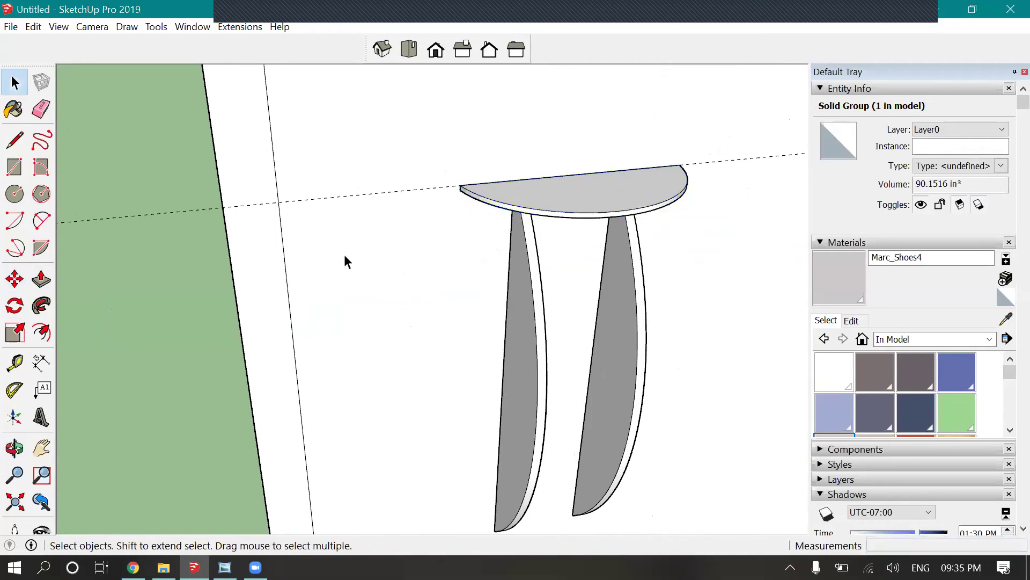
- Check that the half-round shelf and both curved uprights are separate groups by selecting each one
scroll(344, 255, "down", 3)
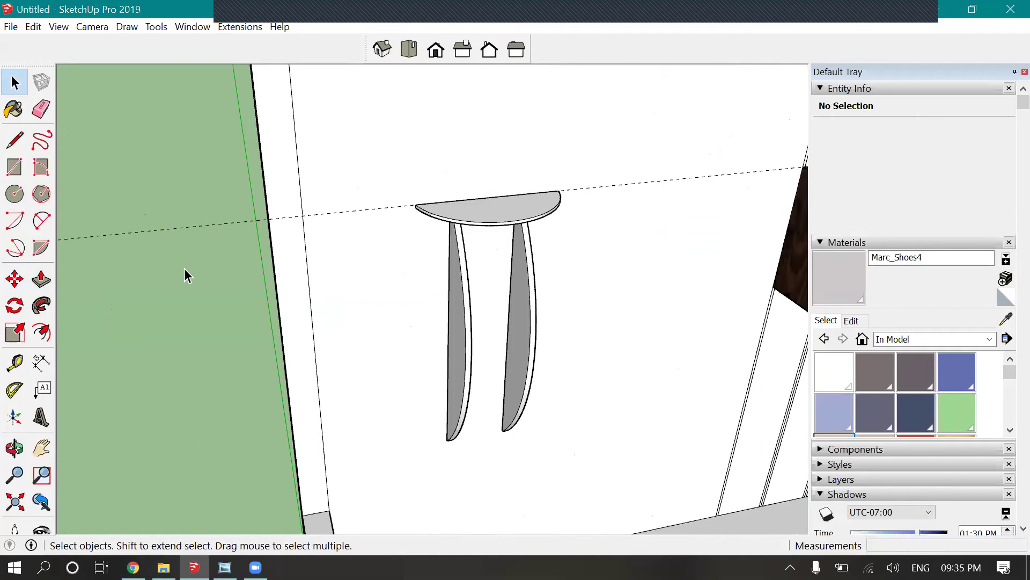
scroll(464, 215, "up", 4)
left_click(487, 207)
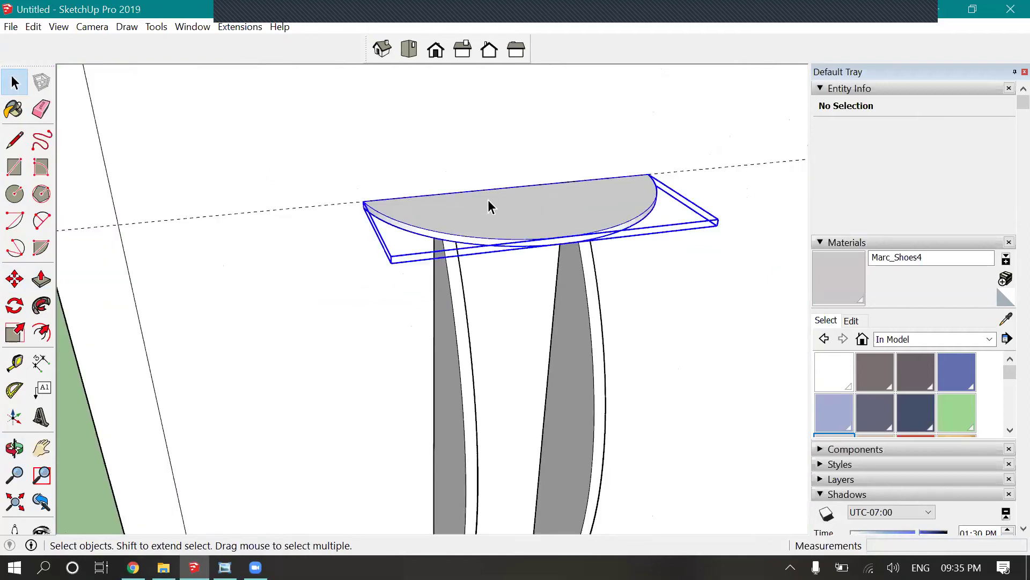
scroll(449, 352, "down", 2)
left_click(485, 336)
left_click(553, 317)
scroll(329, 283, "down", 3)
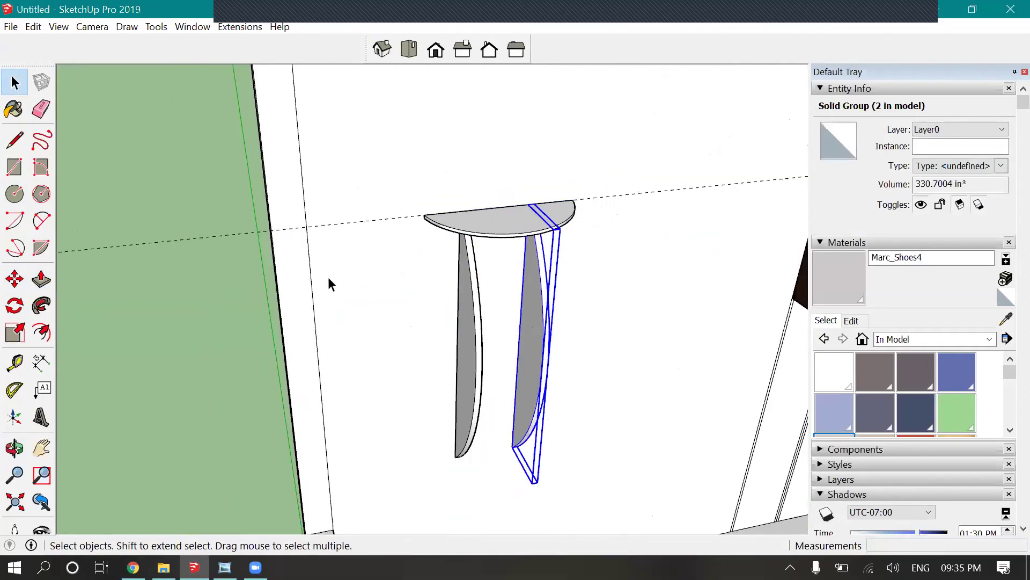
scroll(177, 322, "down", 1)
left_click(177, 322)
scroll(565, 251, "down", 3)
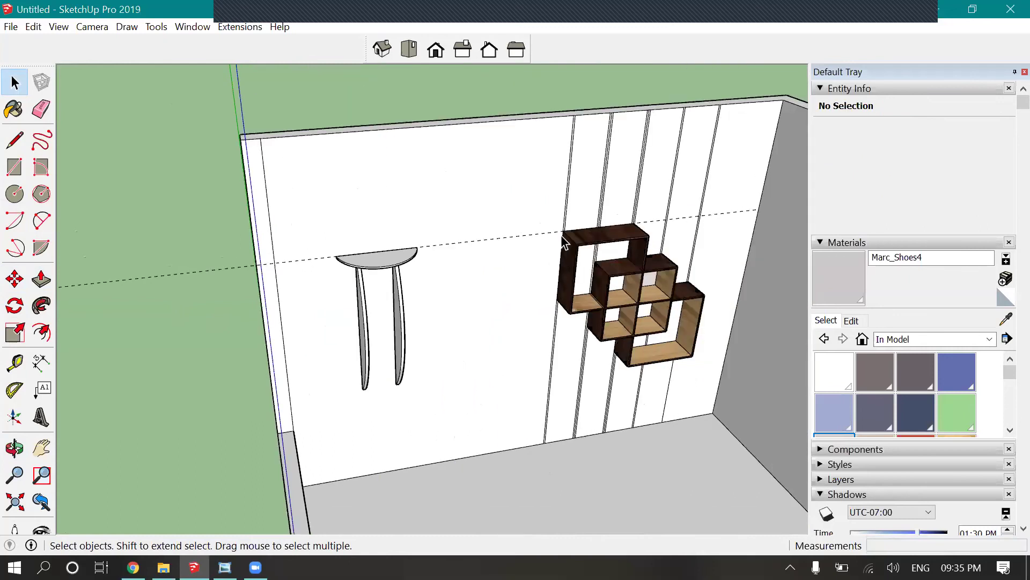
- Examine the box shelf beside the curved unit to see whether its faces are grouped separately from the room
scroll(562, 230, "up", 4)
scroll(551, 256, "down", 1)
scroll(552, 257, "down", 1)
left_click(546, 264)
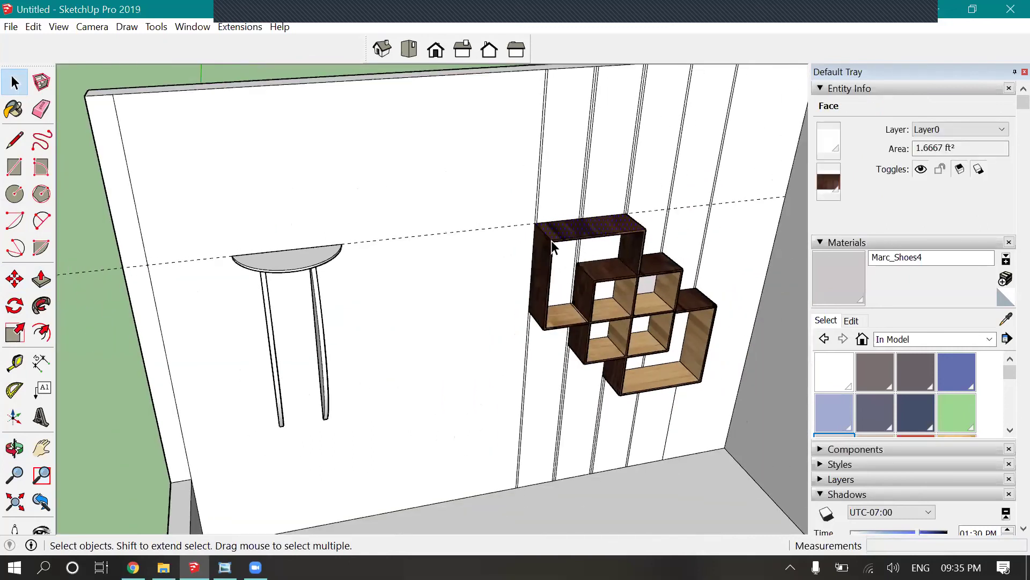
left_click(552, 242)
scroll(552, 241, "up", 3)
left_click(465, 161)
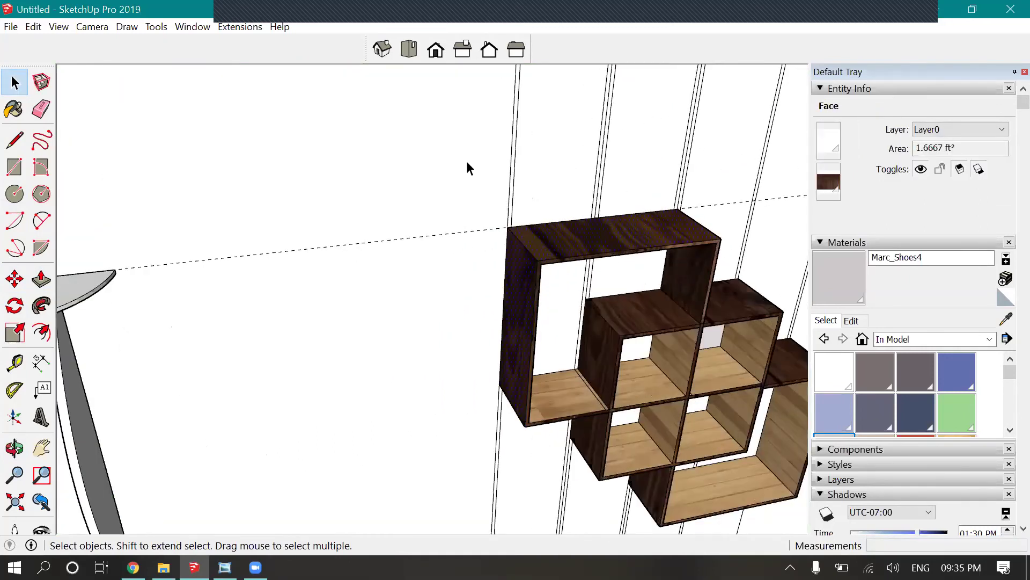
scroll(456, 226, "down", 2)
scroll(549, 228, "down", 2)
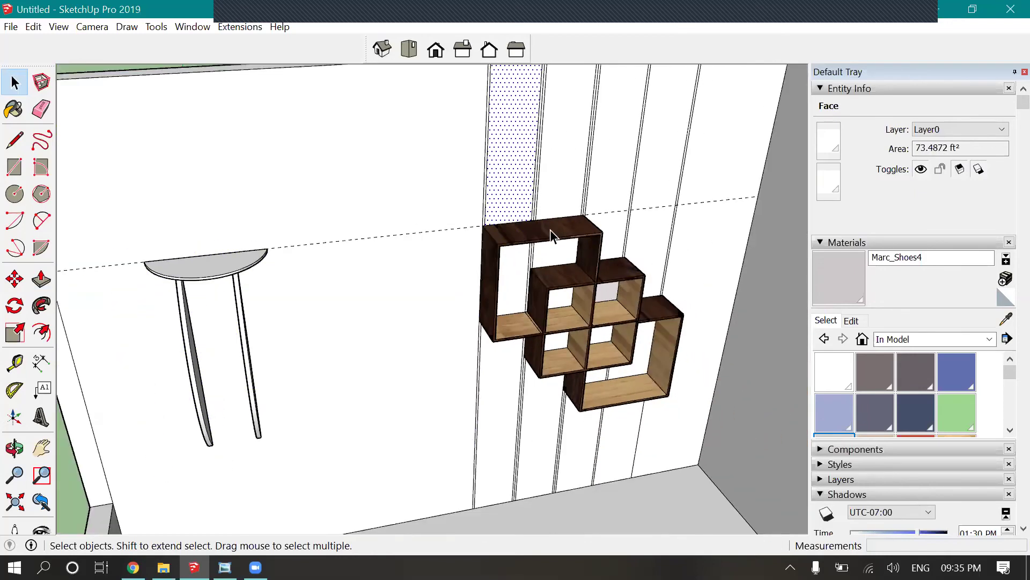
scroll(485, 269, "up", 3)
left_click(485, 268)
scroll(548, 345, "down", 2)
scroll(571, 224, "up", 3)
left_click(572, 223)
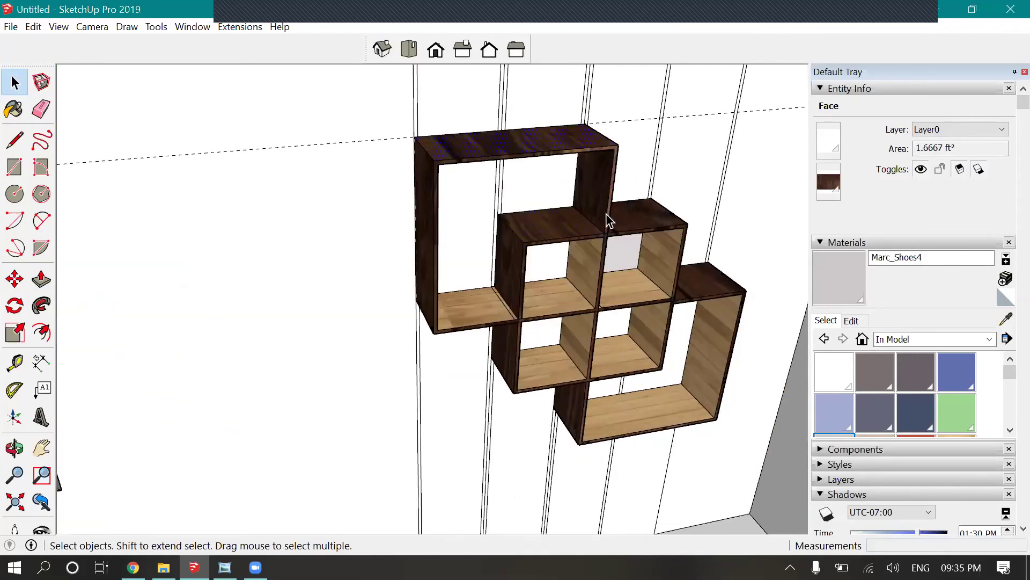
left_click(635, 262)
scroll(593, 322, "down", 2)
scroll(724, 226, "down", 3)
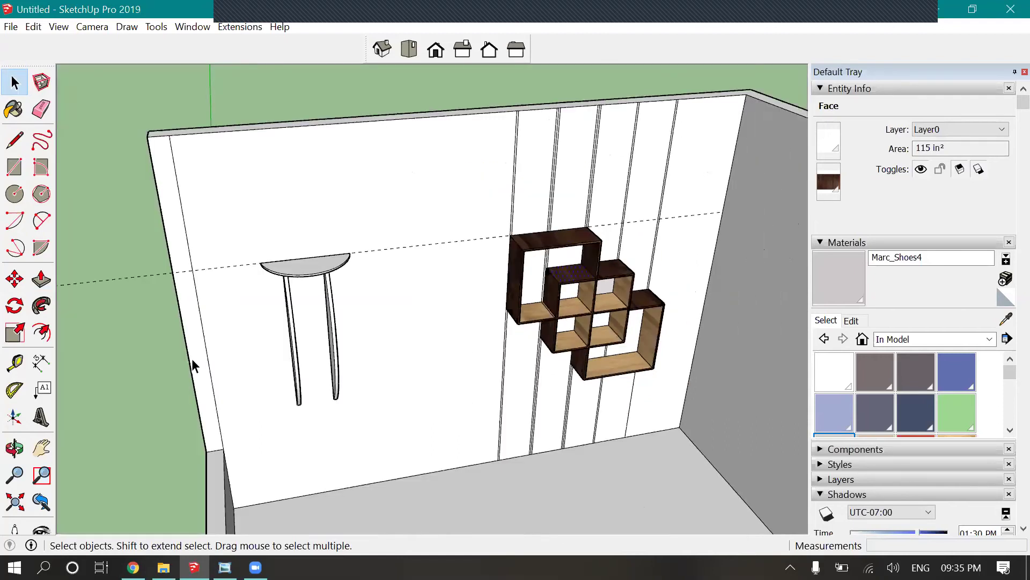
middle_click_drag(724, 226, 594, 289)
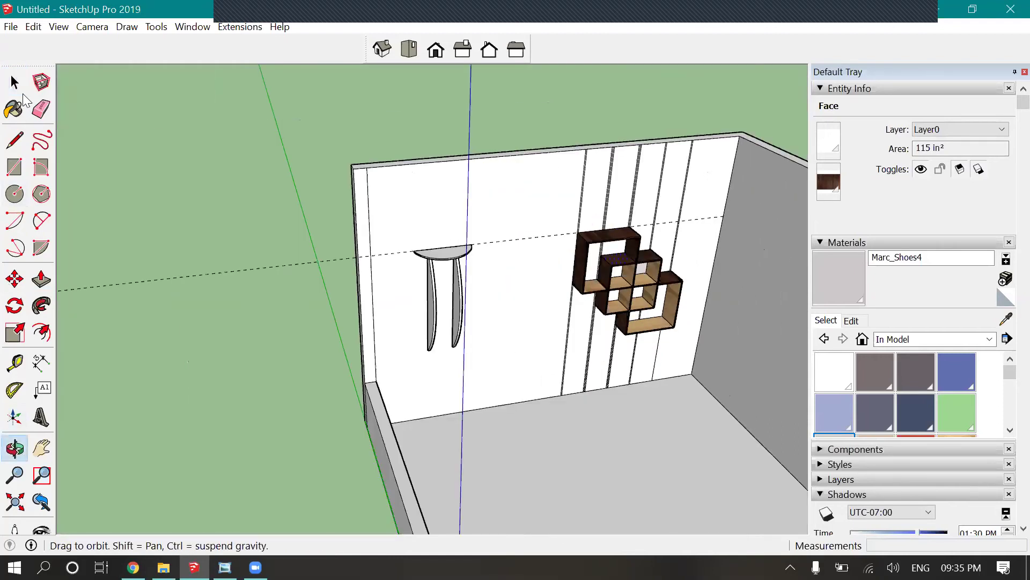
left_click(14, 82)
scroll(558, 152, "up", 1)
scroll(661, 274, "up", 3)
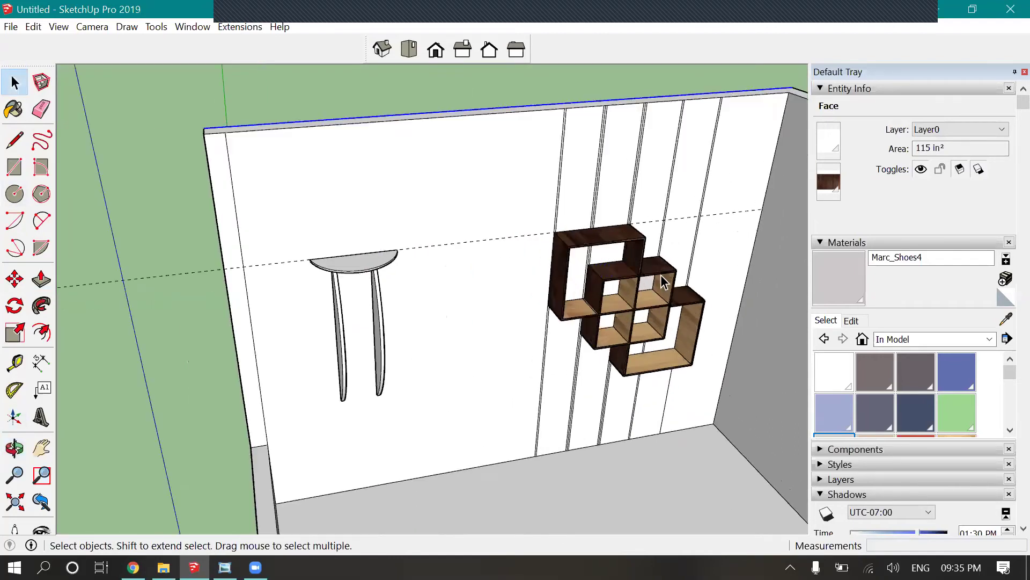
scroll(661, 275, "up", 3)
scroll(406, 242, "down", 5)
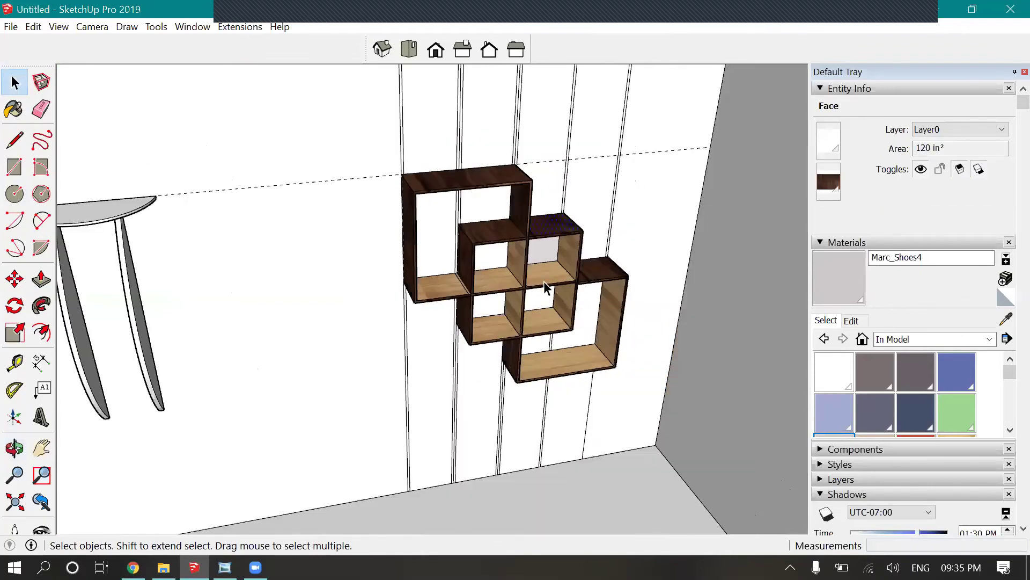
scroll(542, 257, "up", 3)
scroll(542, 256, "up", 2)
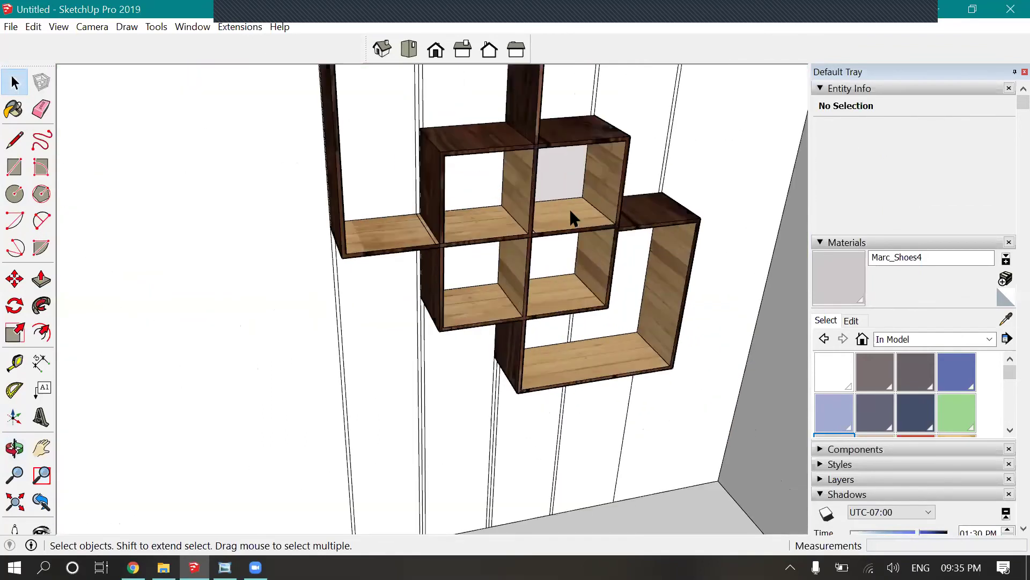
double_click(570, 214)
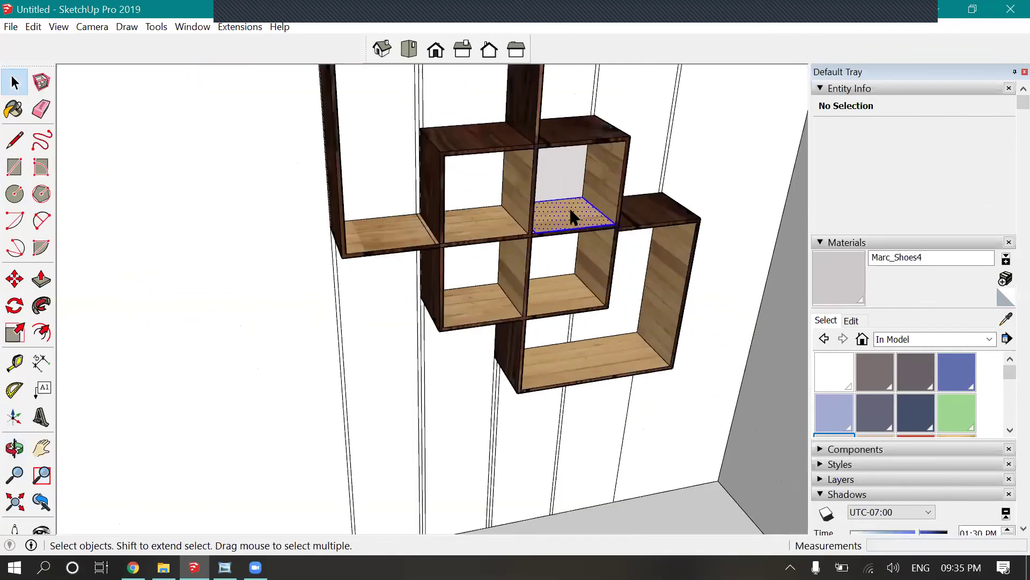
triple_click(552, 290)
scroll(475, 427, "down", 3)
scroll(436, 399, "down", 3)
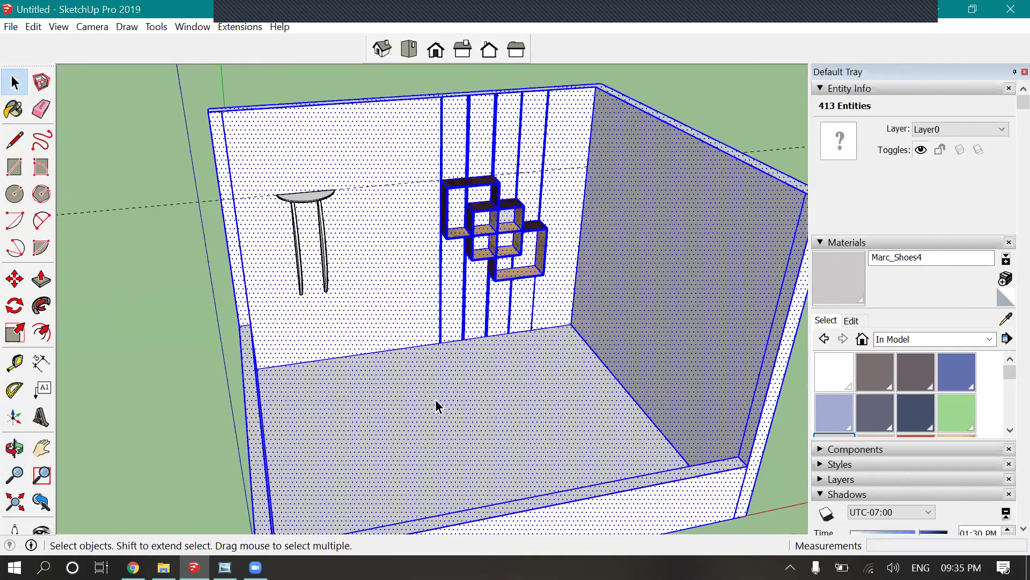
scroll(343, 317, "down", 2)
left_click(292, 262)
- Check the reference photo front1-408x408.jpg for where the shelves cross the uprights, and return to the SketchUp model
scroll(285, 338, "up", 5)
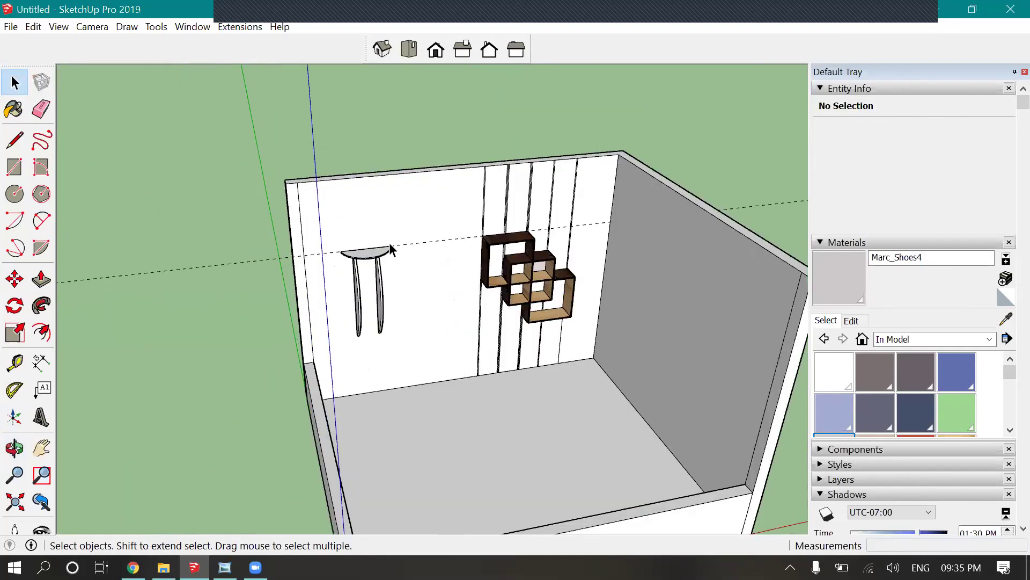
scroll(456, 236, "up", 3)
middle_click_drag(345, 386, 383, 366)
mouse_move(224, 567)
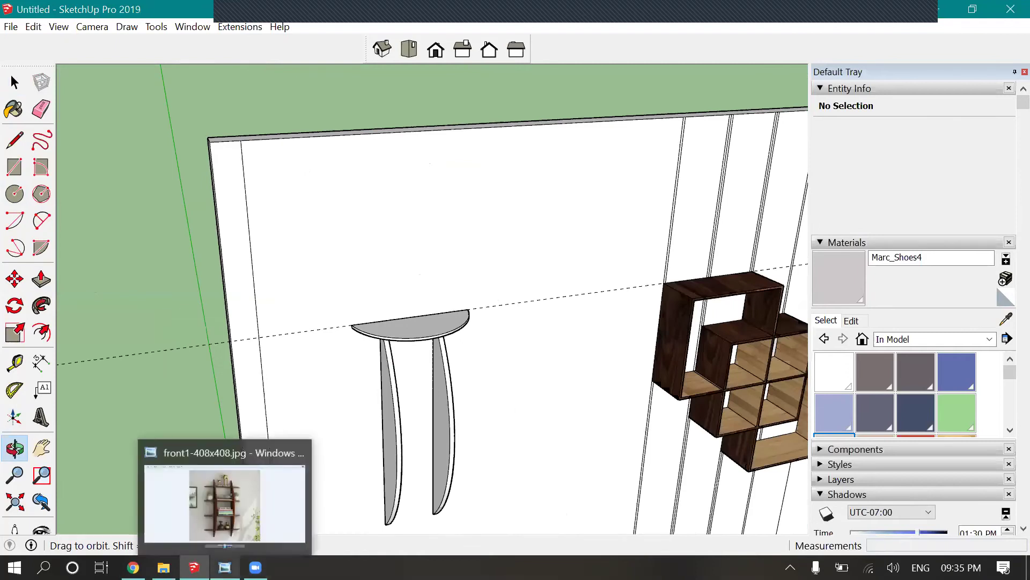
left_click(225, 505)
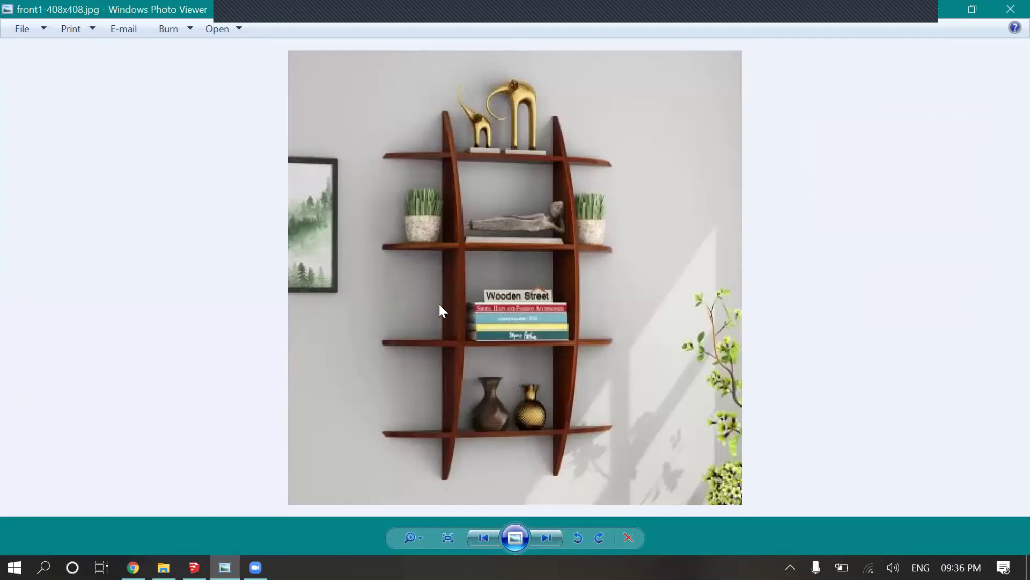
left_click(941, 10)
- Move the half-round shelf by its back corner straight down along the wall by 6" and deselect it
left_click_drag(653, 218, 457, 305)
scroll(458, 305, "up", 5)
key("r")
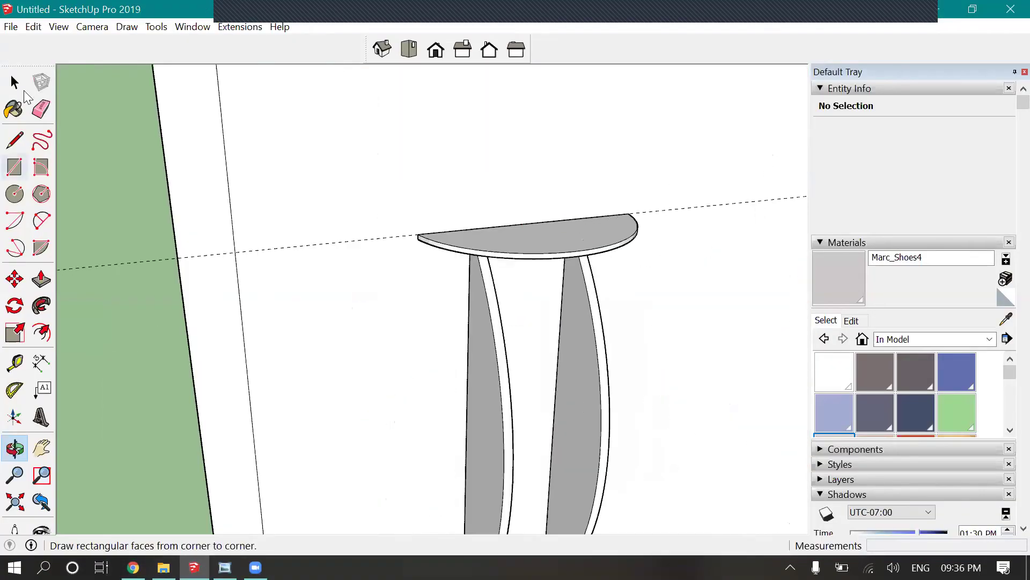
key("space")
scroll(540, 255, "up", 1)
left_click(539, 255)
scroll(491, 234, "up", 3)
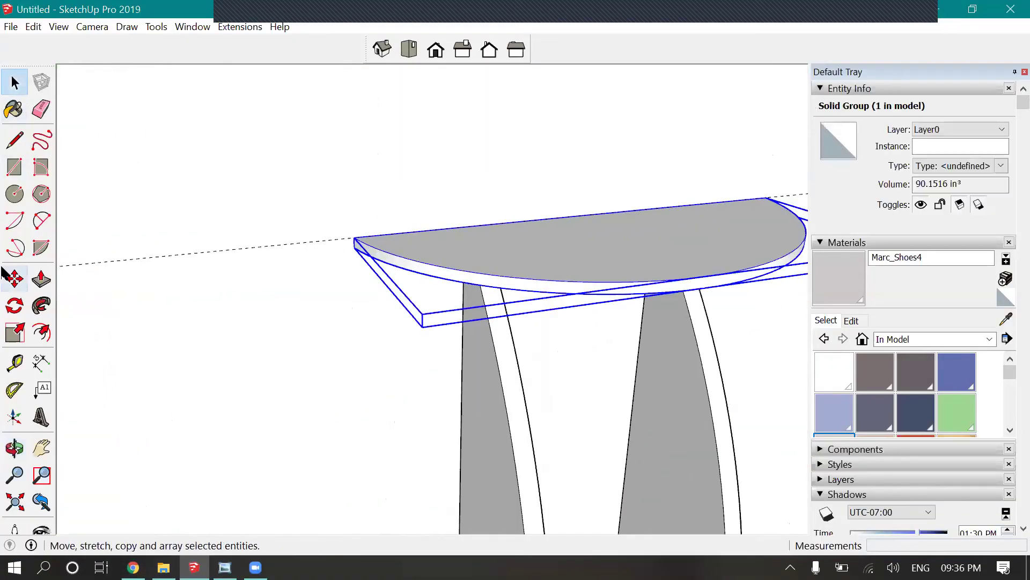
left_click(354, 237)
scroll(355, 238, "up", 3)
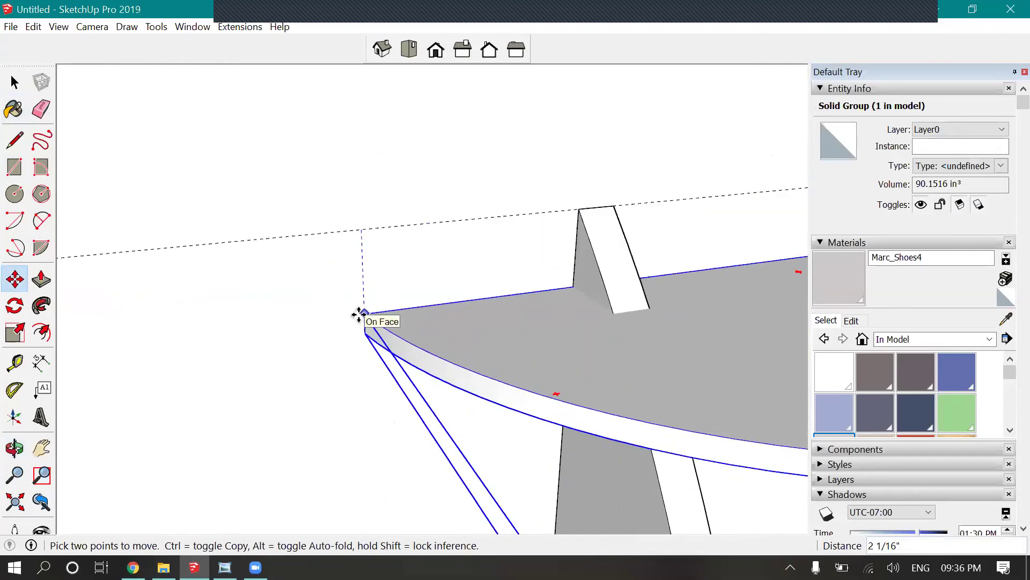
key("Return")
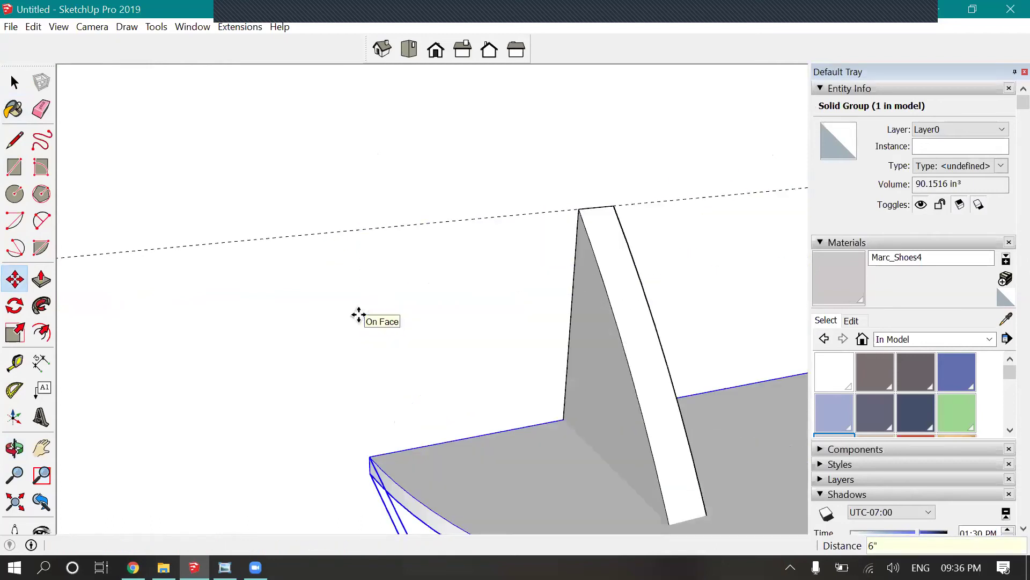
scroll(274, 159, "down", 2)
scroll(530, 243, "down", 1)
scroll(530, 242, "down", 3)
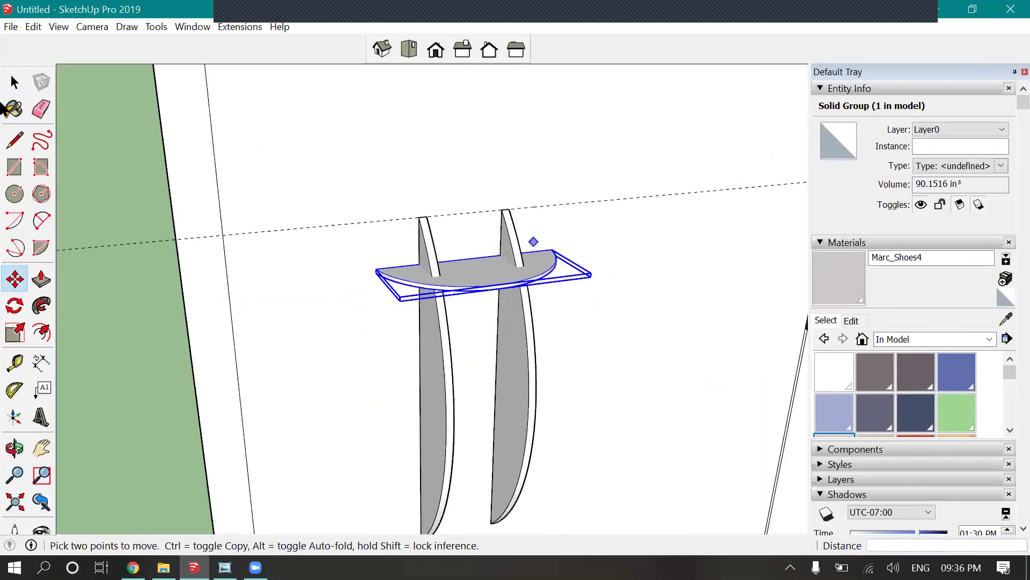
key("space")
left_click(430, 322)
- Copy the half-round shelf by its back corner straight down the wall at a distance of 1'
scroll(475, 252, "up", 2)
left_click(534, 224)
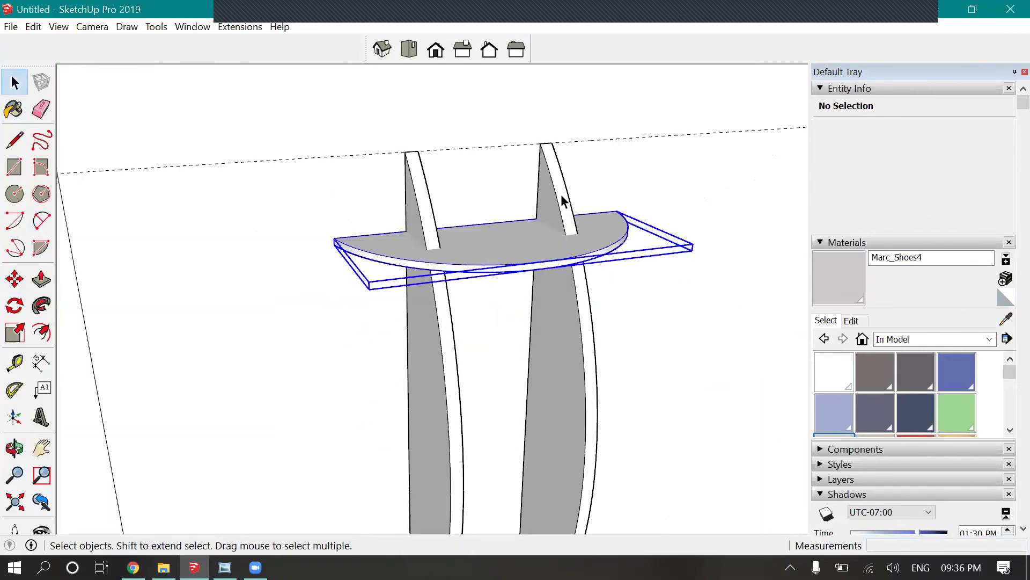
scroll(564, 204, "down", 2)
scroll(85, 284, "up", 2)
scroll(82, 298, "down", 2)
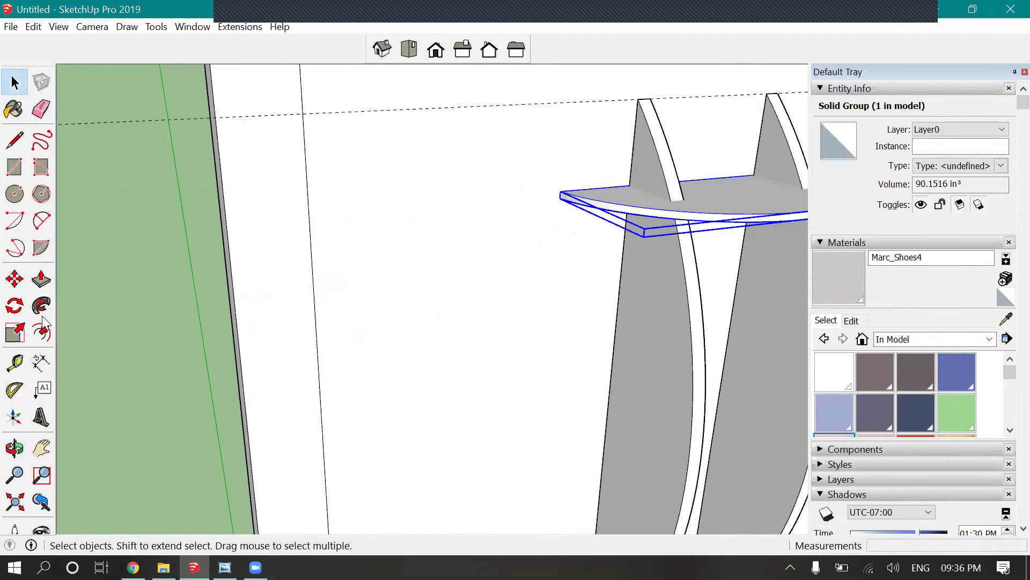
left_click(14, 278)
scroll(465, 236, "up", 2)
scroll(465, 230, "up", 2)
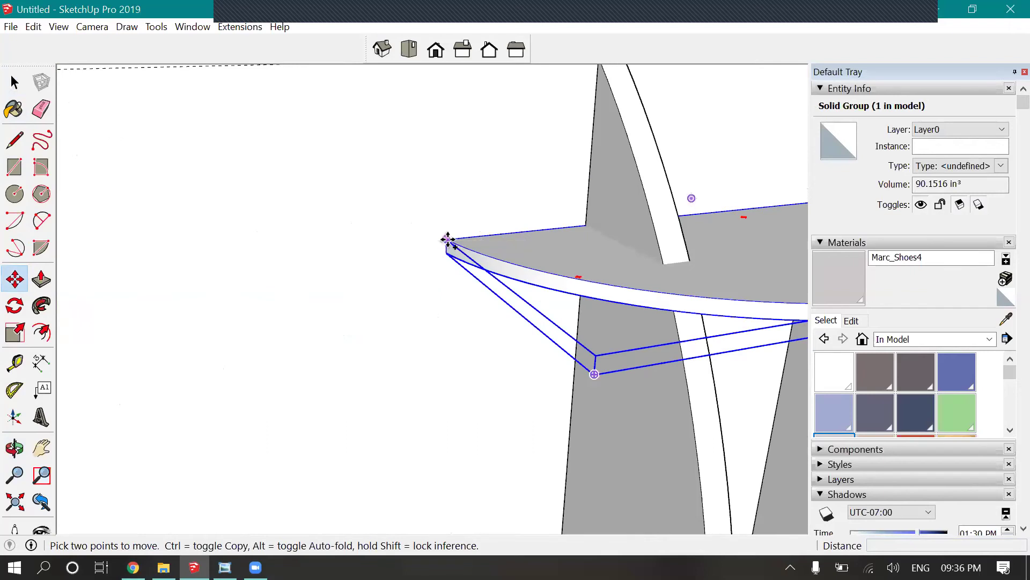
key("ctrl")
left_click(446, 239)
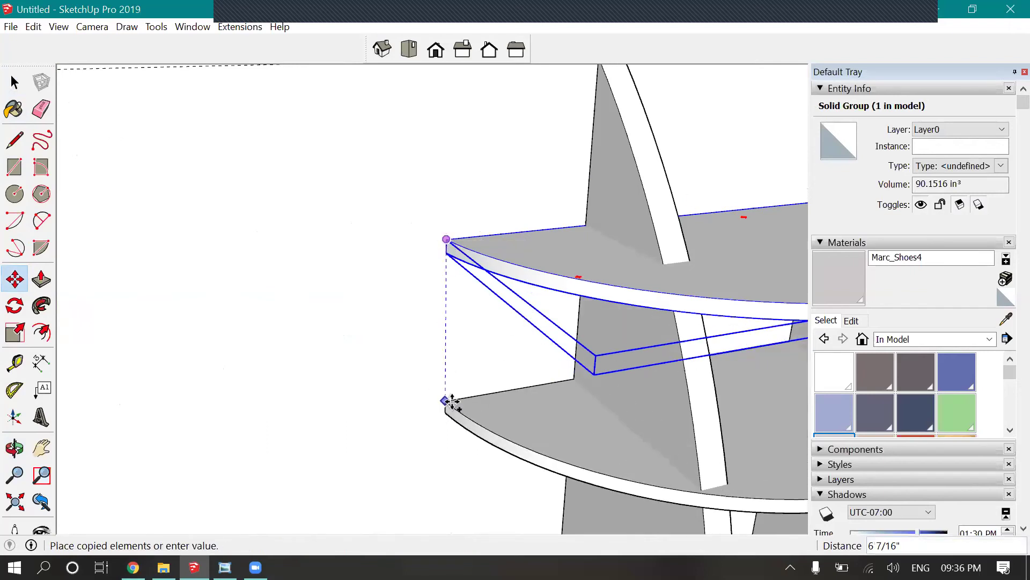
scroll(451, 402, "down", 2)
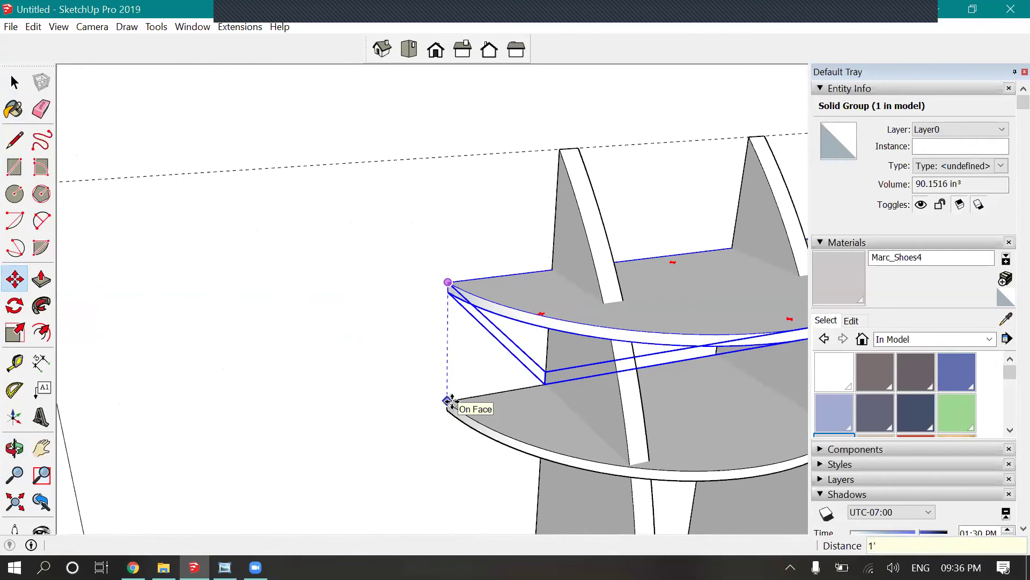
left_click(451, 402)
scroll(436, 147, "down", 5)
scroll(572, 307, "down", 2)
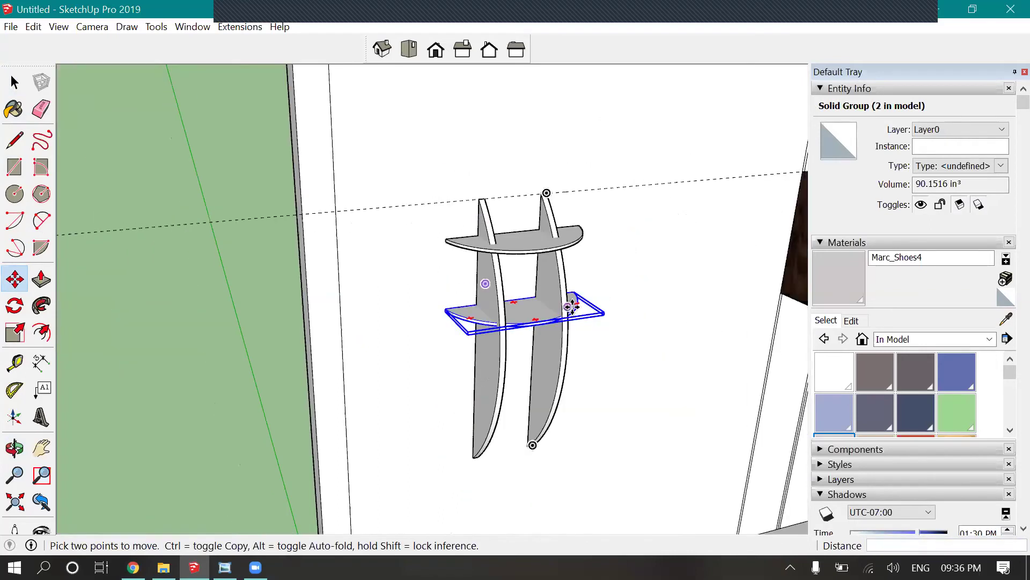
- Repeat the shelf copy as a x3 array down the two uprights and clear the selection
left_click(572, 307)
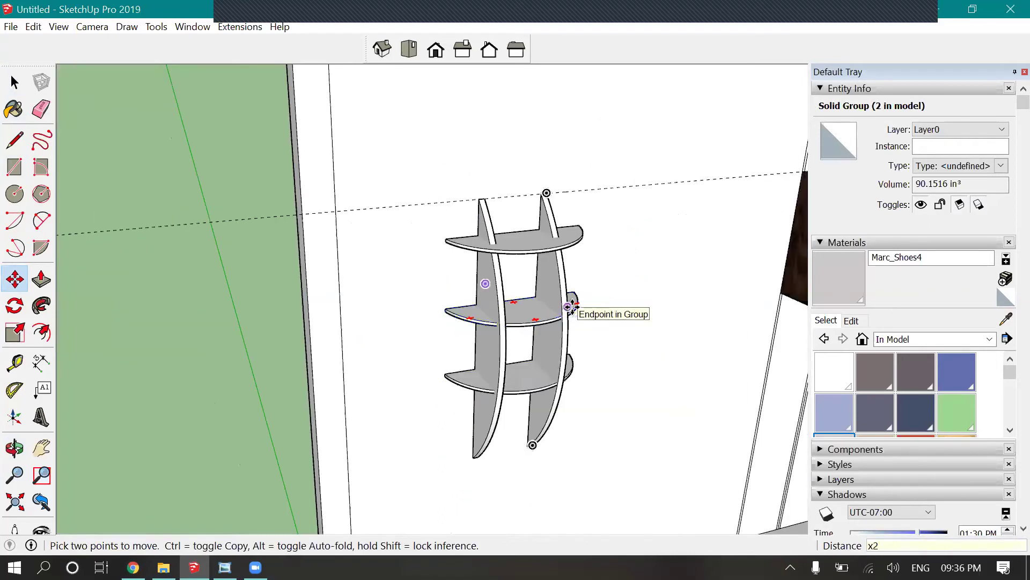
scroll(526, 433, "up", 4)
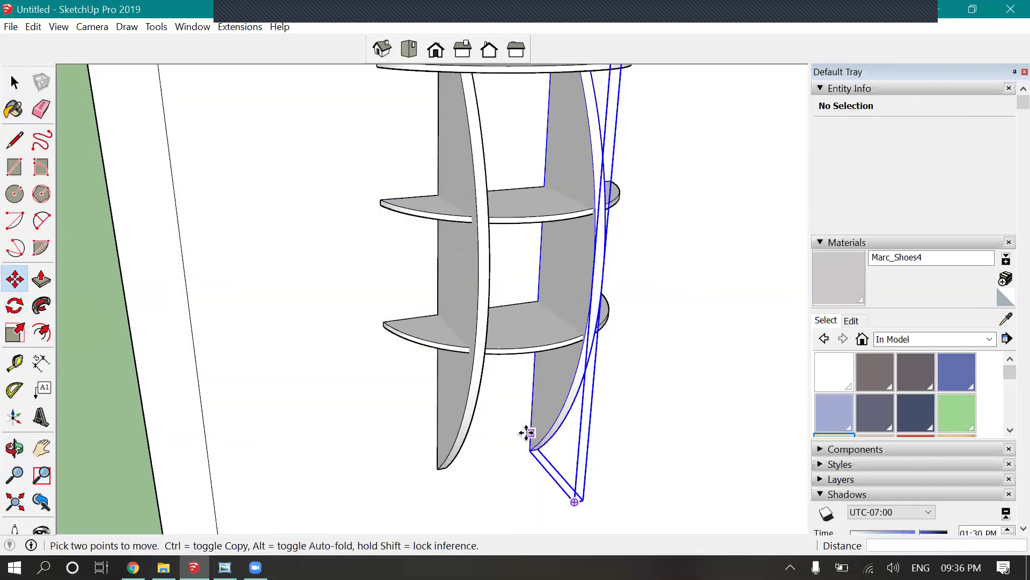
type("x3")
key("Return")
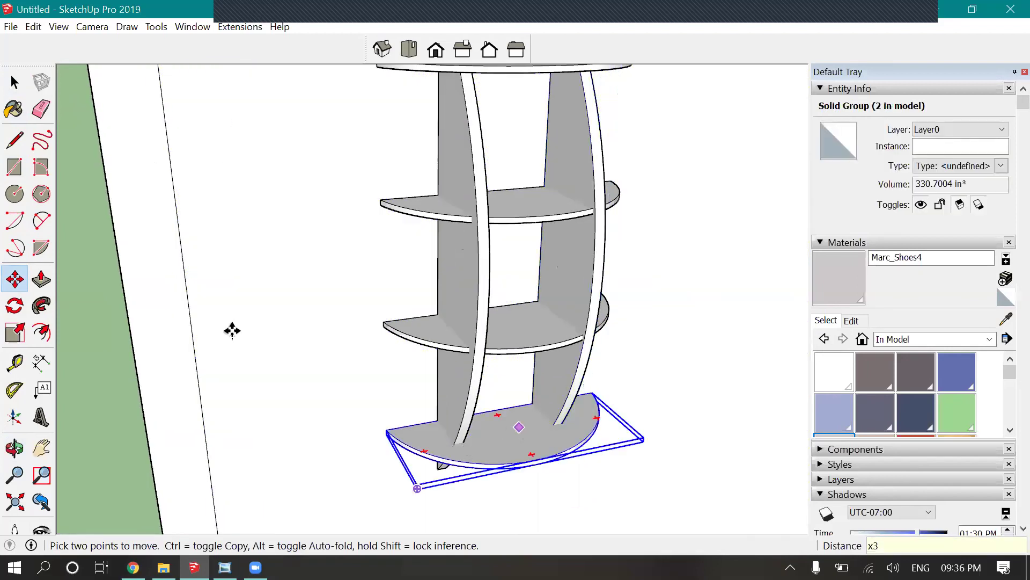
scroll(232, 329, "down", 3)
middle_click_drag(233, 329, 200, 114)
key("space")
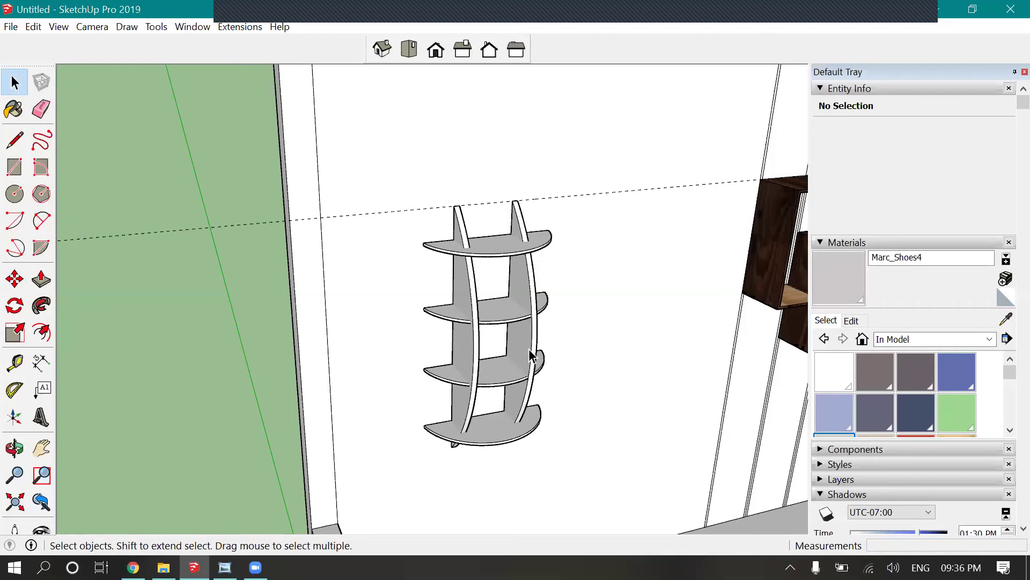
left_click(14, 447)
left_click_drag(654, 497, 584, 320)
scroll(612, 419, "up", 2)
left_click_drag(611, 418, 394, 404)
scroll(677, 266, "down", 5)
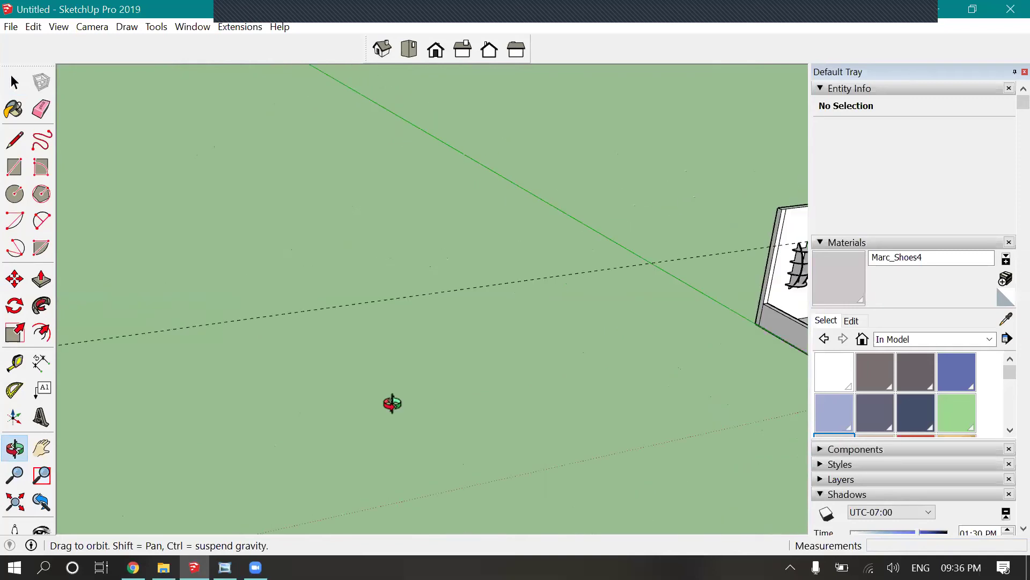
left_click(14, 166)
middle_click_drag(396, 276, 352, 361)
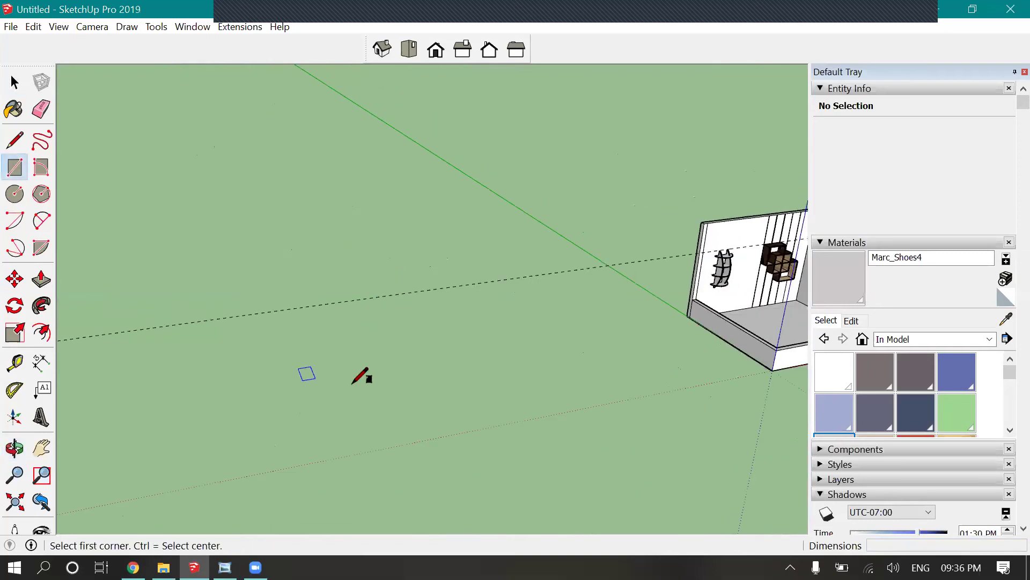
left_click(316, 360)
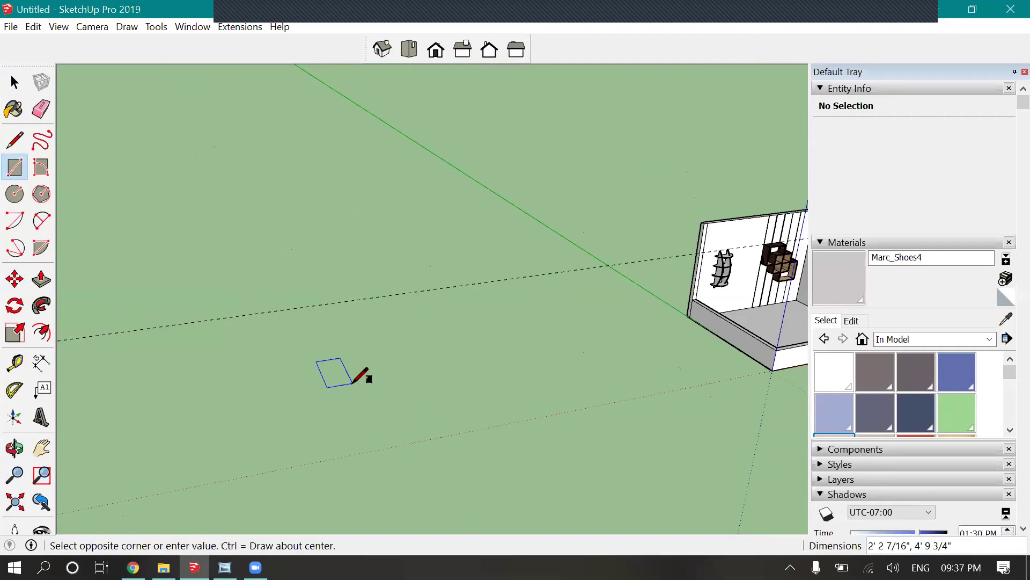
key("Escape")
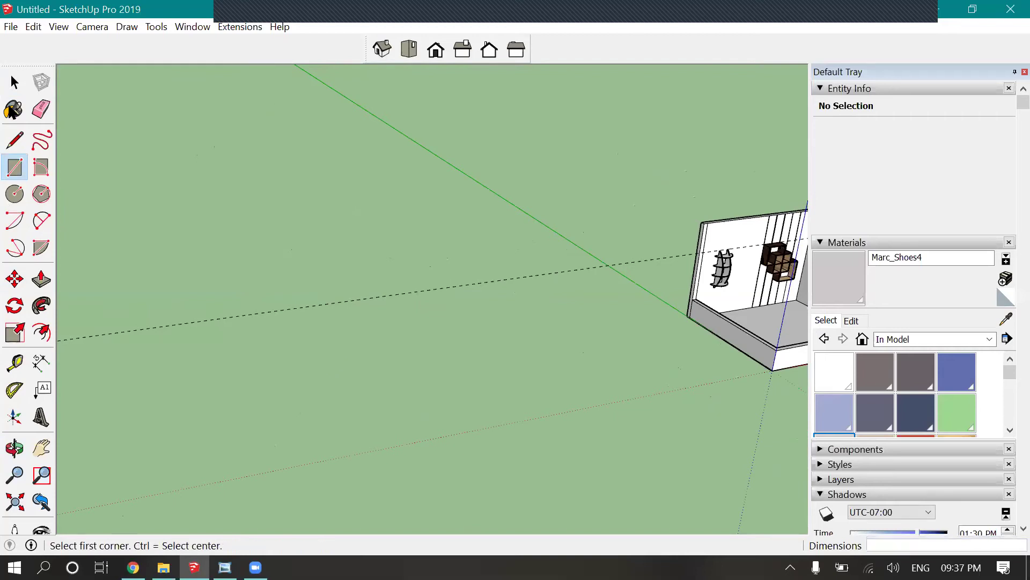
- Open the model Y1-0.skp from the Documents folder
left_click(11, 26)
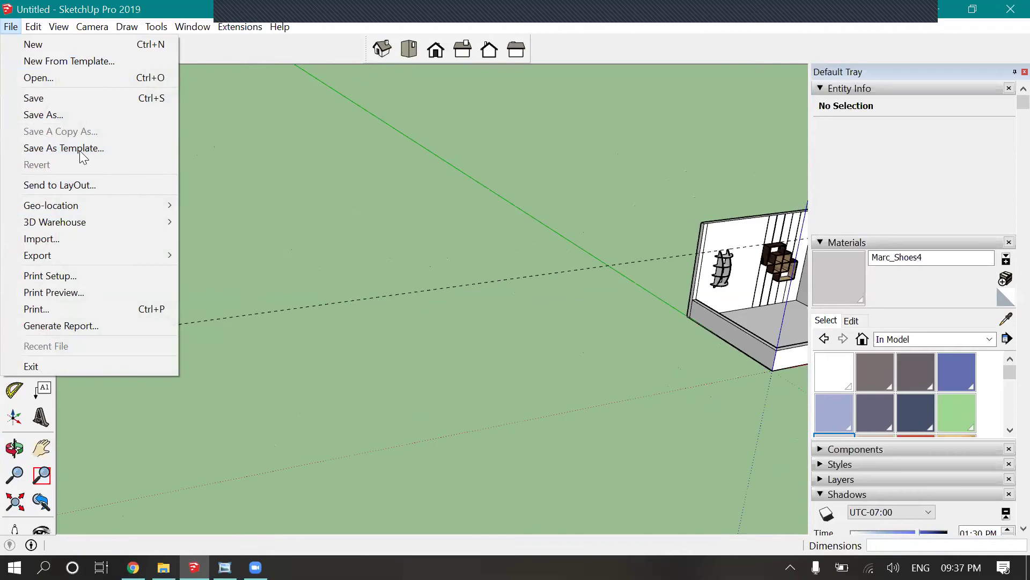
left_click(89, 78)
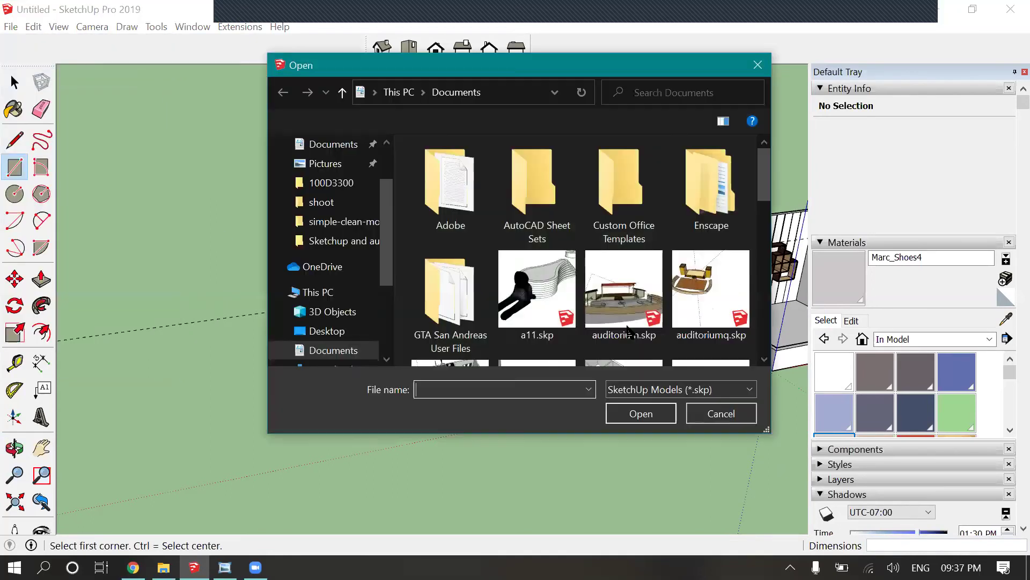
scroll(579, 278, "down", 2)
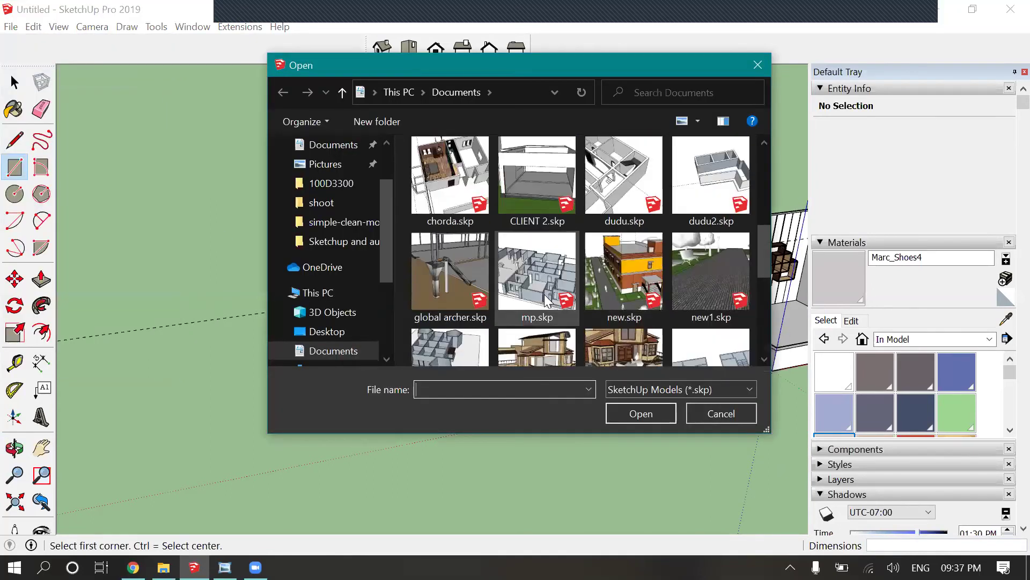
scroll(546, 300, "down", 2)
scroll(545, 328, "down", 2)
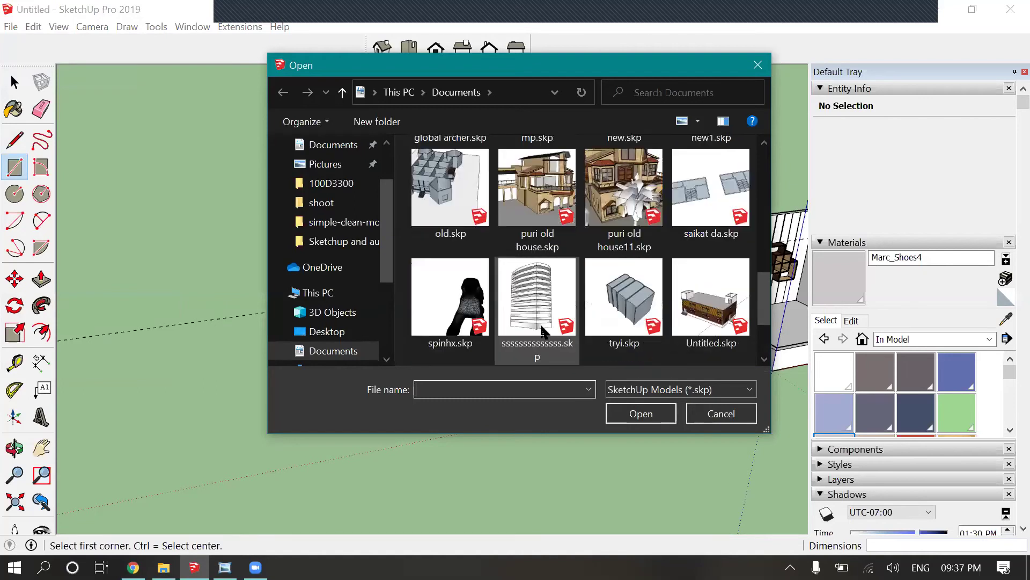
scroll(546, 329, "down", 2)
double_click(558, 302)
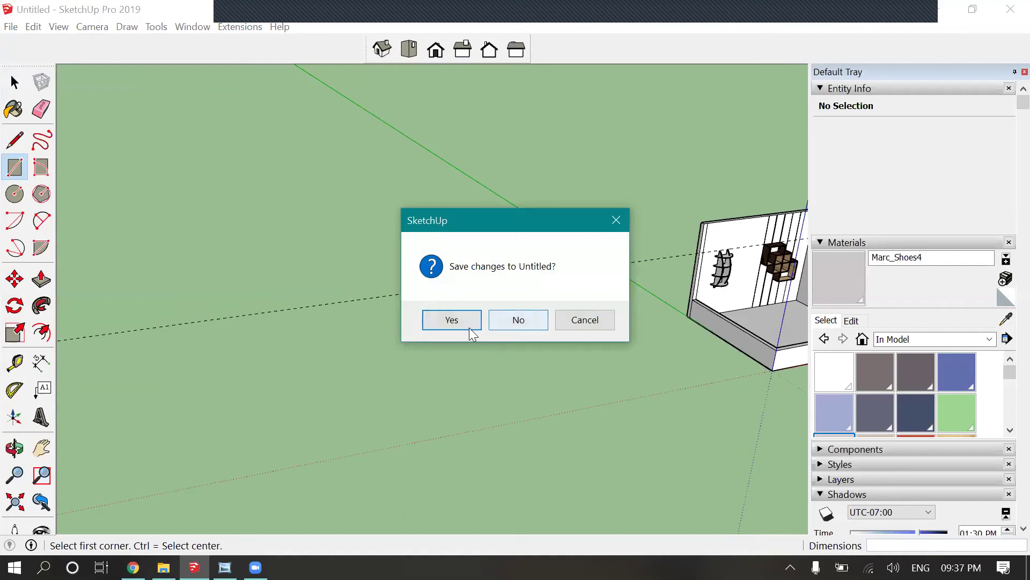
- Save the current shelf model as a separate SketchUp file in Documents, adding 111 to its file name instead of replacing Untitled.skp
left_click(452, 320)
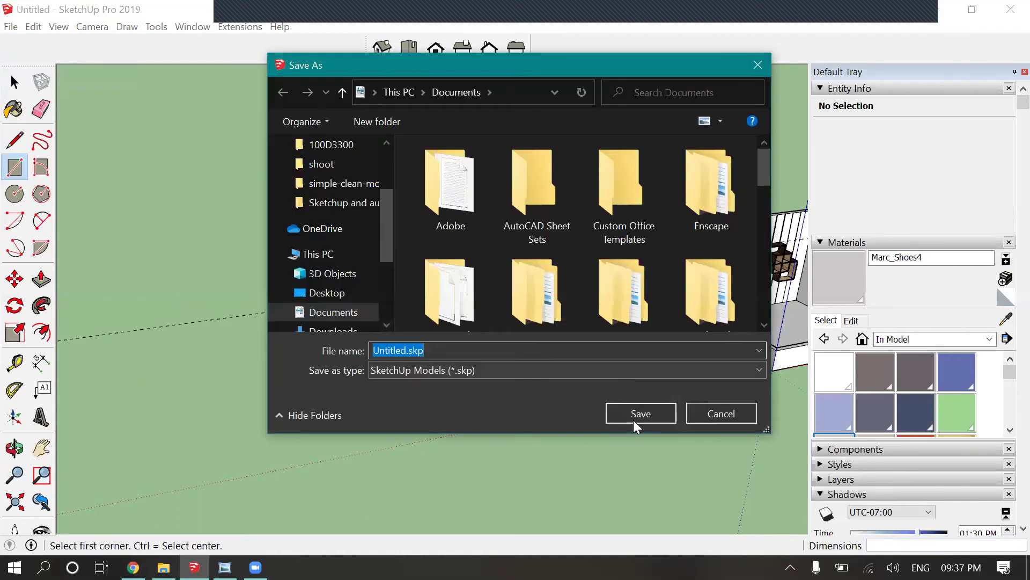
left_click(634, 419)
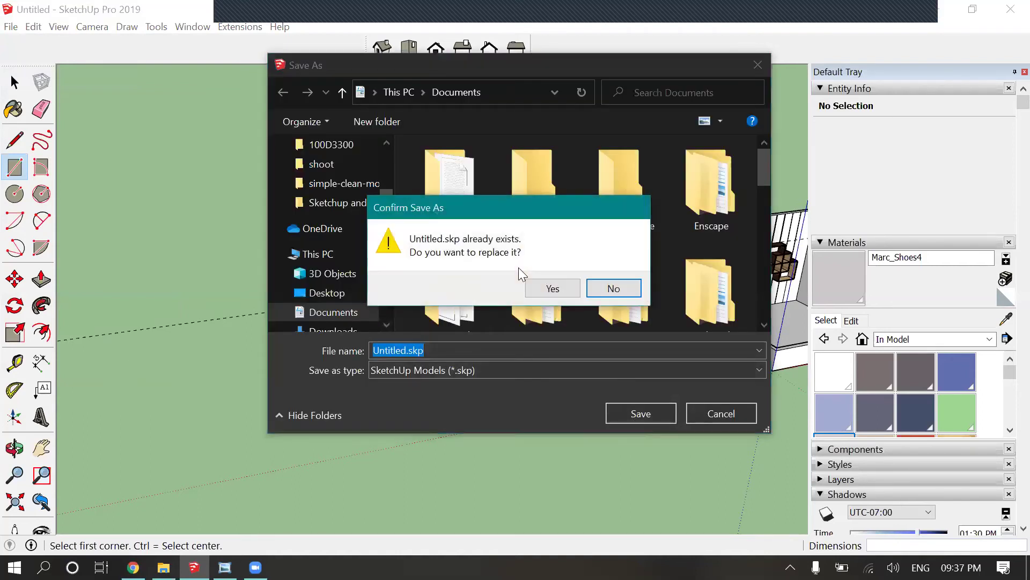
left_click(613, 289)
left_click(460, 352)
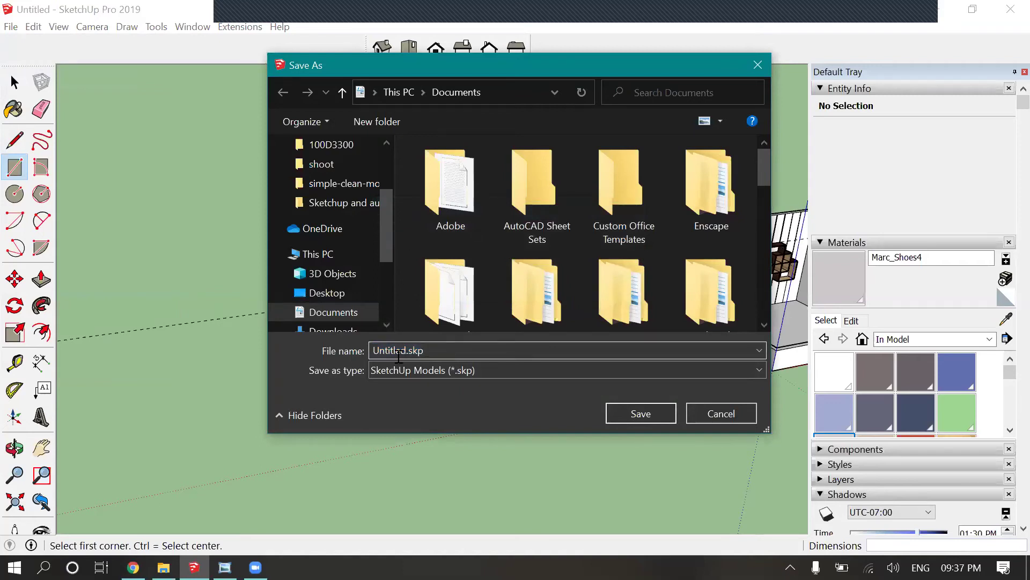
type("111")
left_click(644, 414)
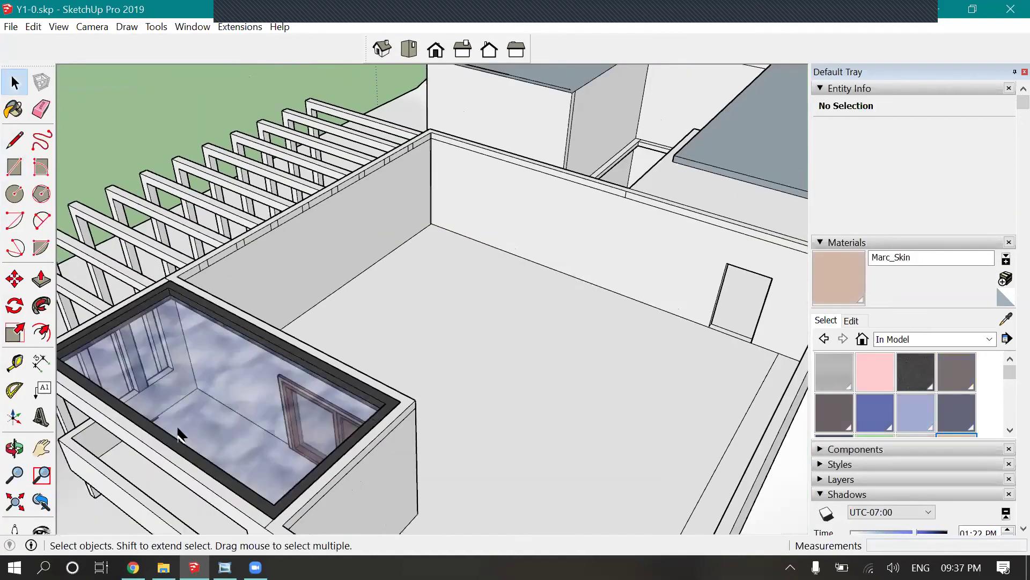
- Examine the row of pergola frames along the house's side wall, how their beams meet the wall and where their posts stand
scroll(590, 338, "down", 5)
middle_click_drag(437, 306, 6, 163)
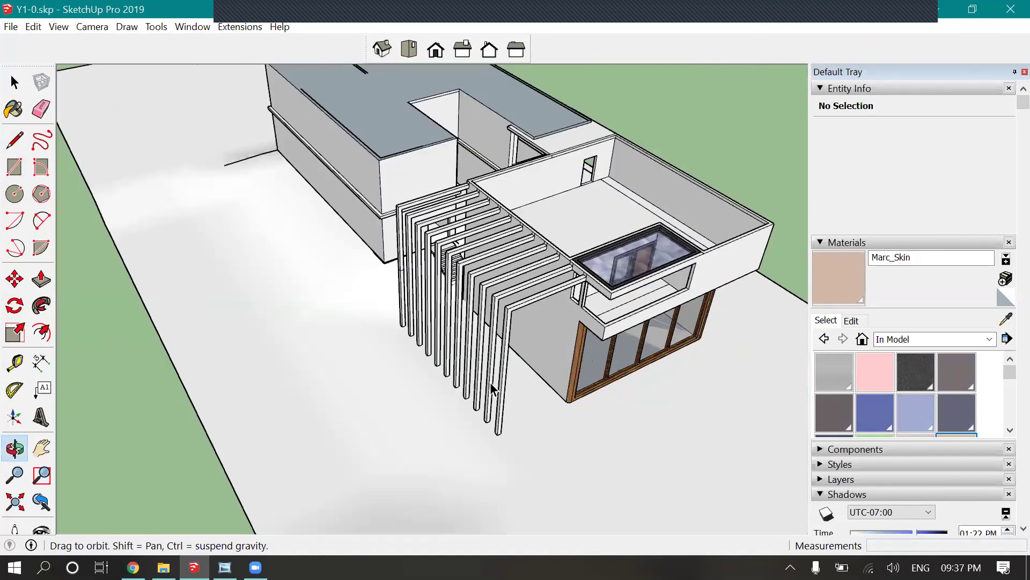
left_click(15, 83)
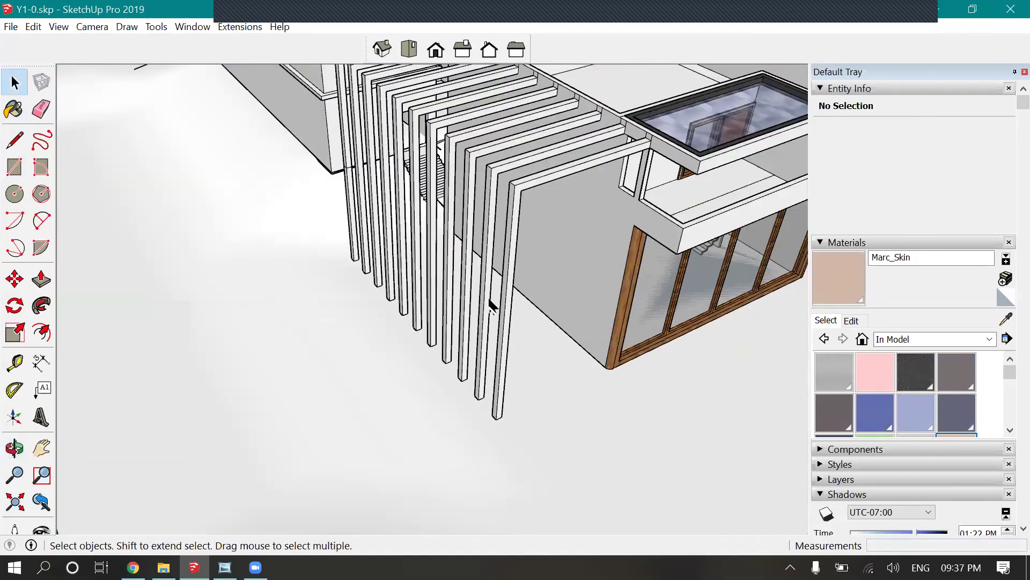
left_click(489, 302)
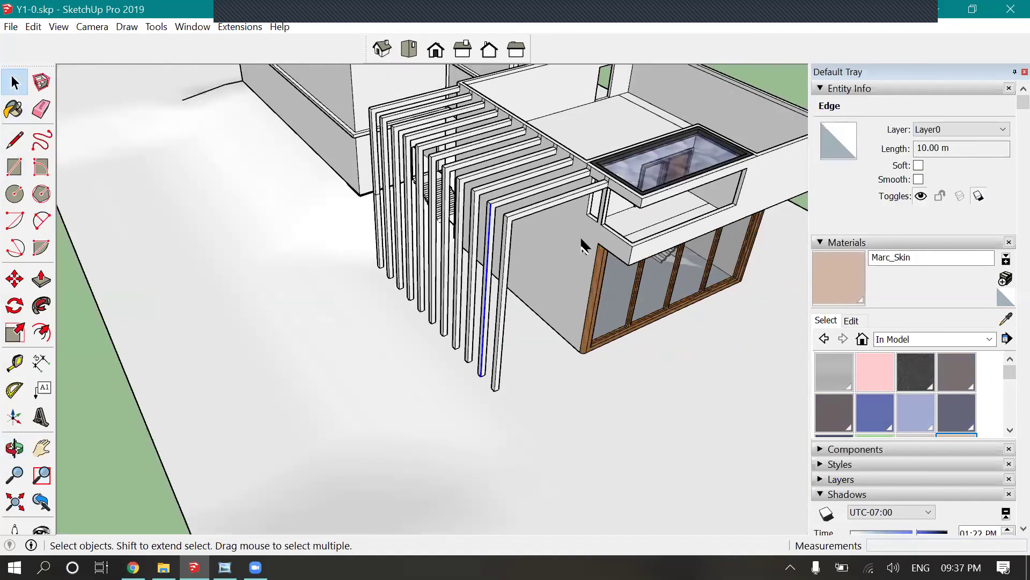
left_click(583, 244)
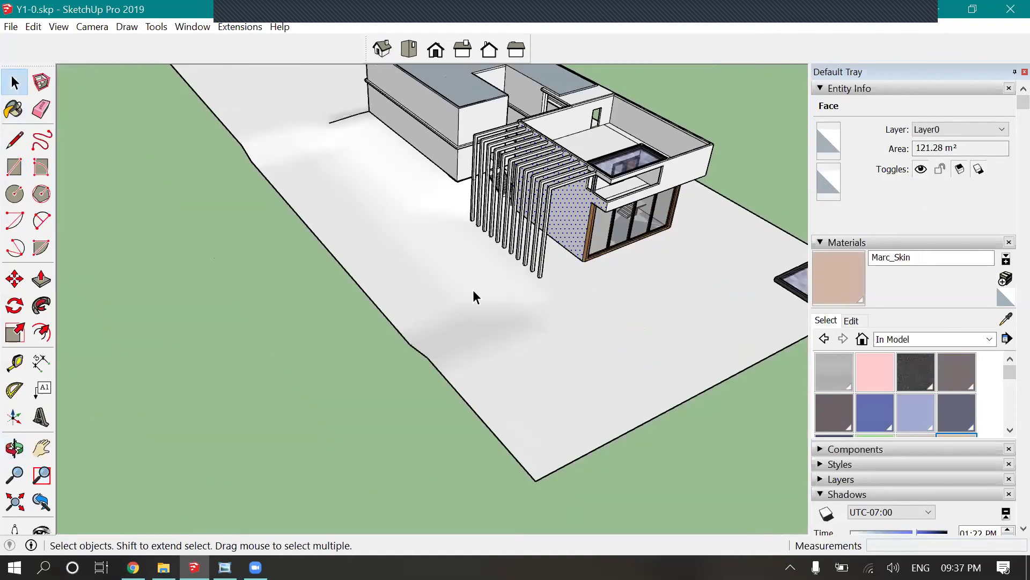
scroll(474, 297, "up", 3)
key("ctrl+t")
scroll(383, 276, "up", 3)
scroll(354, 267, "up", 1)
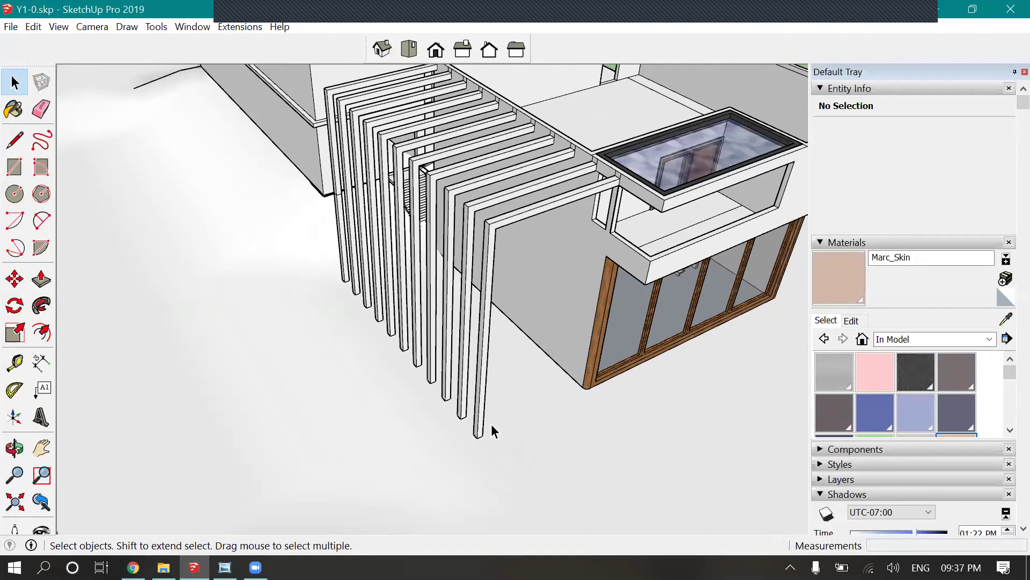
scroll(549, 276, "down", 1)
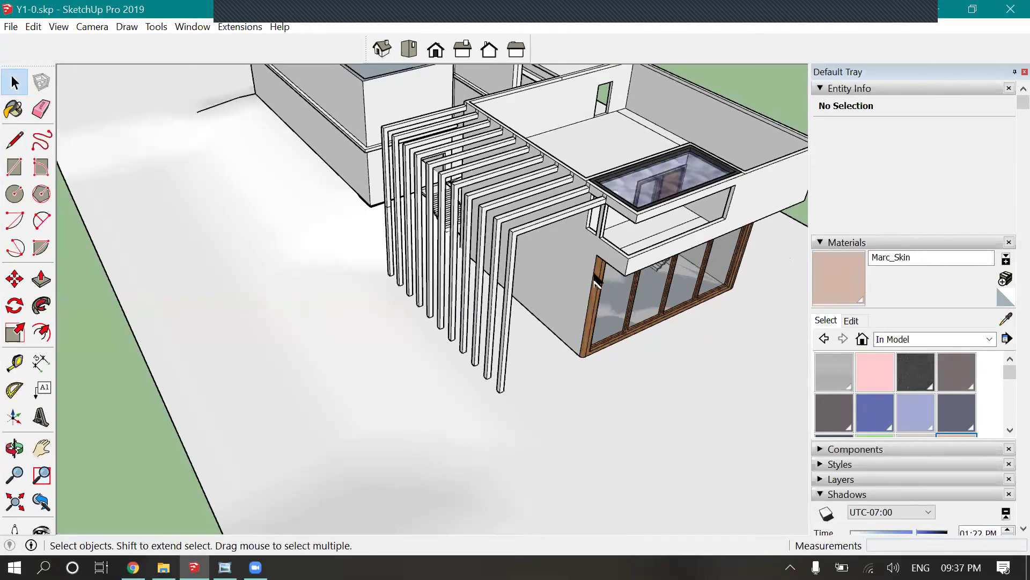
scroll(295, 410, "up", 2)
scroll(184, 442, "up", 1)
left_click(694, 197)
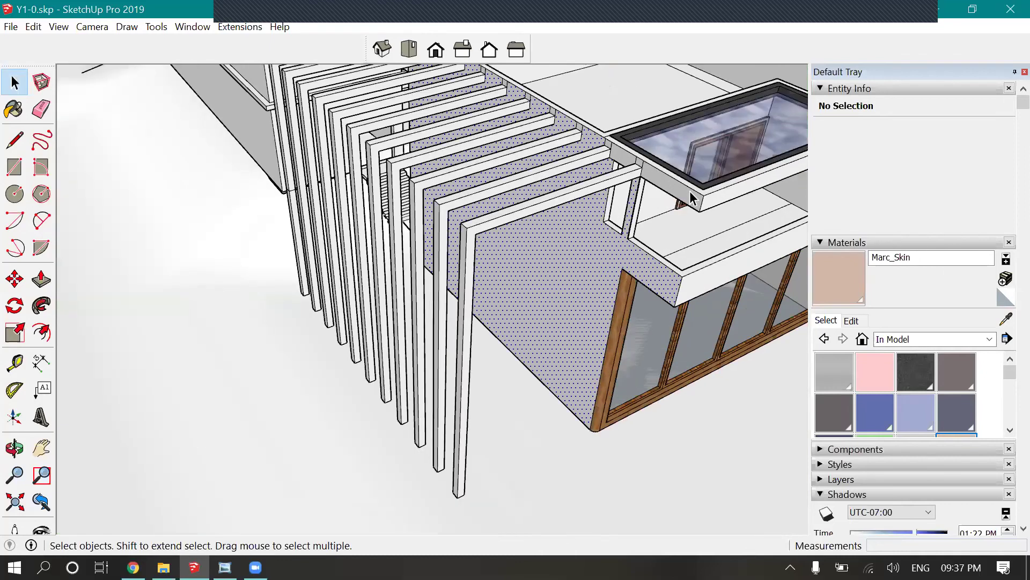
scroll(632, 247, "down", 2)
scroll(633, 247, "down", 3)
- Draw a rectangle of about 356 m² on the open ground beside the house's plot
left_click(15, 166)
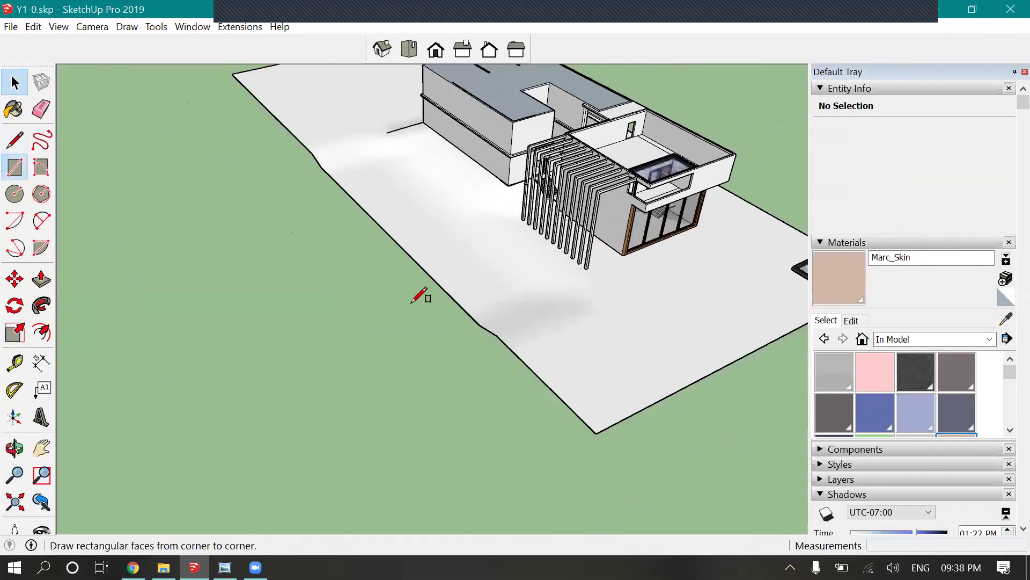
scroll(297, 267, "up", 3)
scroll(296, 267, "up", 1)
left_click(297, 266)
left_click(542, 312)
- Push/Pull the new rectangle upward by about 9.2 m to form a solid block
left_click(14, 82)
left_click(42, 279)
left_click(430, 226)
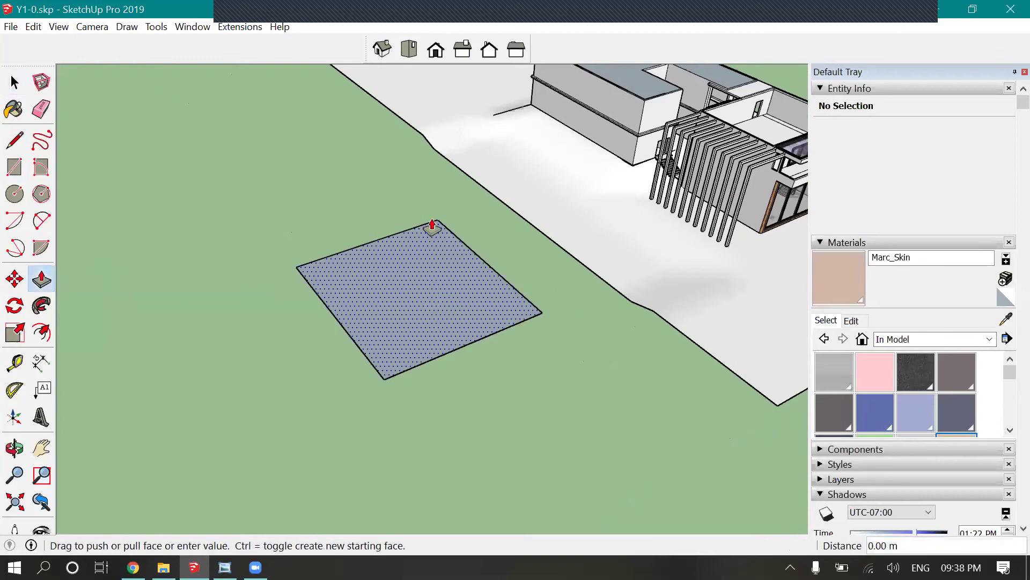
left_click(434, 246)
left_click(421, 331)
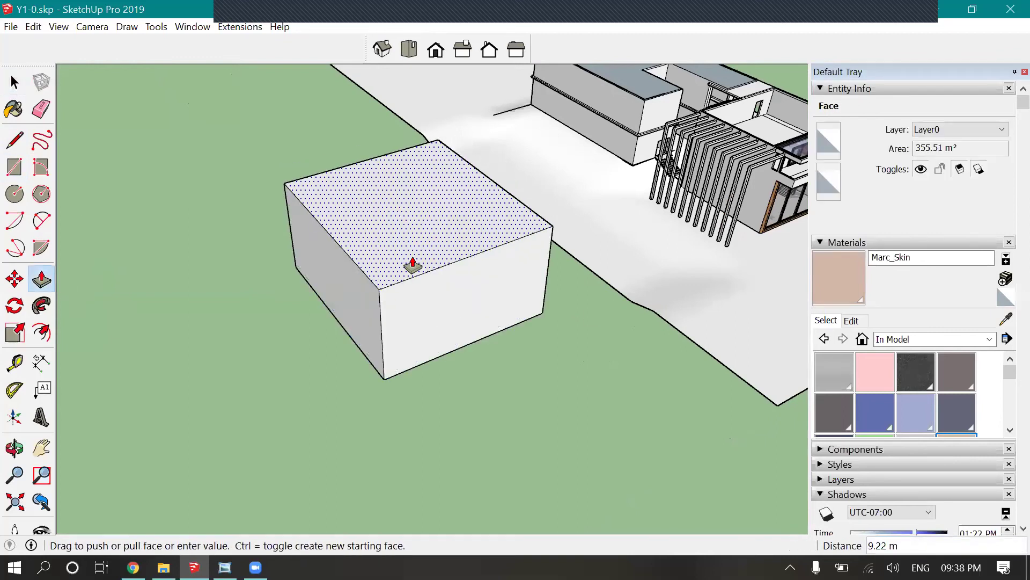
left_click(409, 263)
left_click(13, 82)
scroll(204, 317, "down", 3)
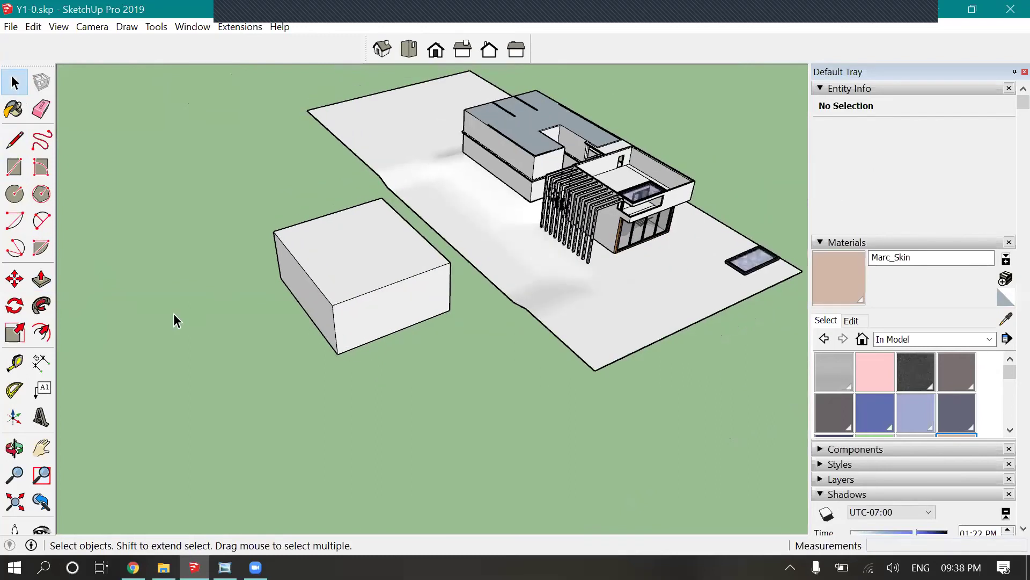
- Place guides with the Tape Measure along the block's two parallel base edges so they extend outward past its side wall
scroll(213, 293, "up", 5)
scroll(214, 292, "up", 2)
left_click(14, 362)
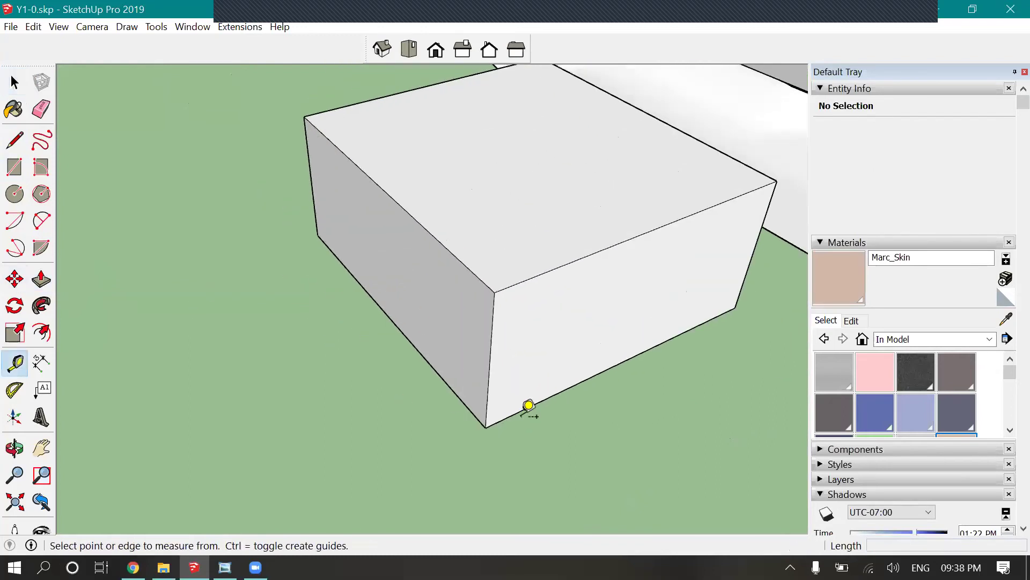
left_click(326, 242)
left_click(287, 242)
left_click(285, 245)
key("Escape")
scroll(276, 269, "down", 3)
left_click(14, 82)
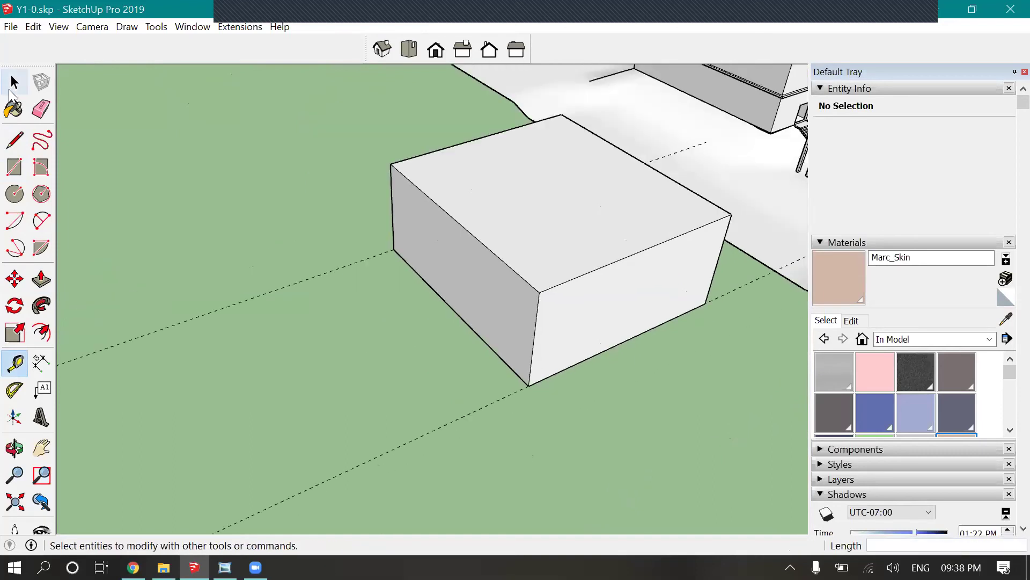
- Add a guide parallel to the base edge of the block's side wall, about 6 m outward across the two extended guides
scroll(413, 373, "up", 2)
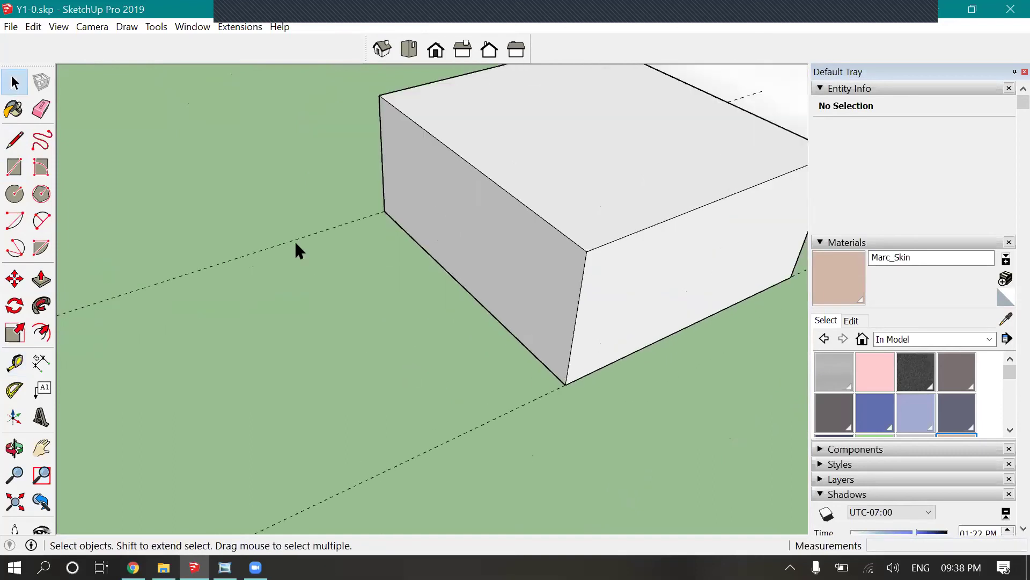
left_click(15, 363)
left_click(451, 273)
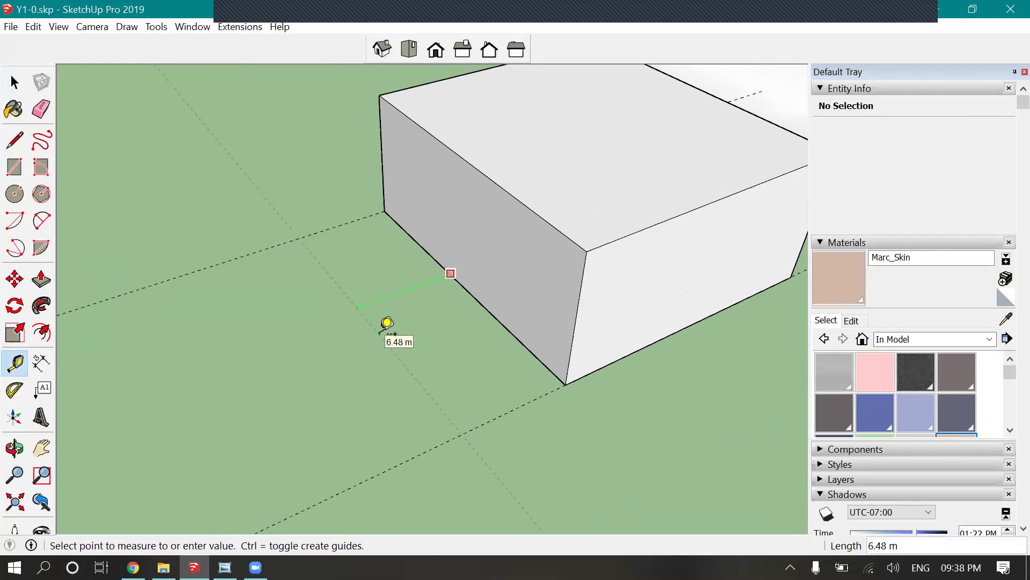
scroll(408, 335, "down", 1)
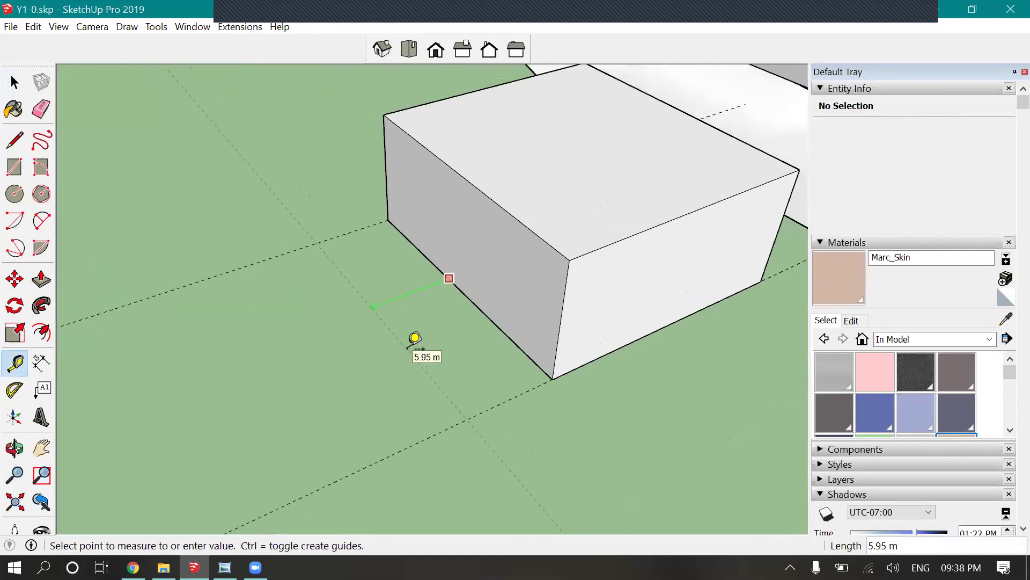
key("Return")
key("space")
scroll(325, 242, "up", 3)
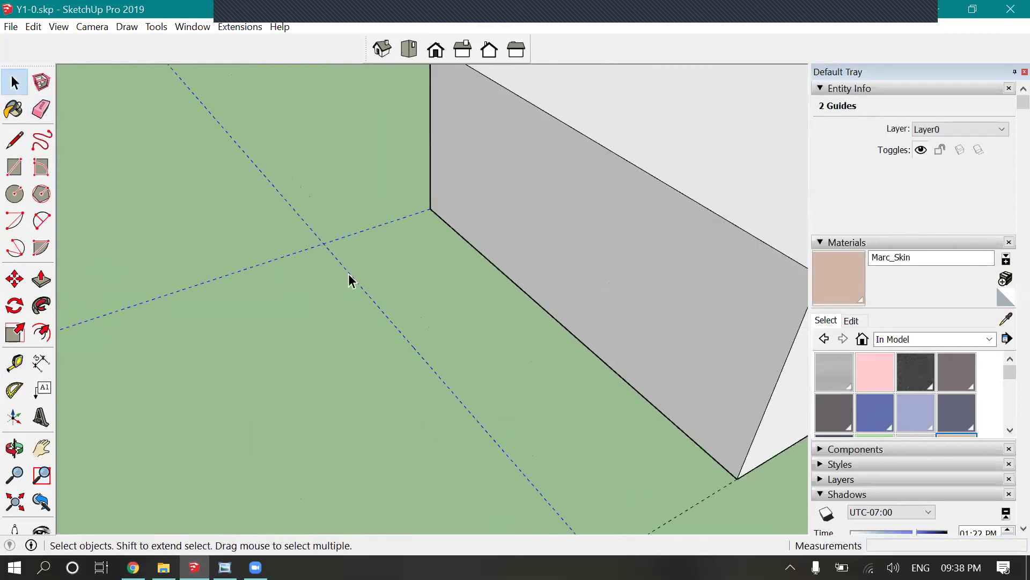
scroll(263, 91, "down", 2)
left_click(467, 385)
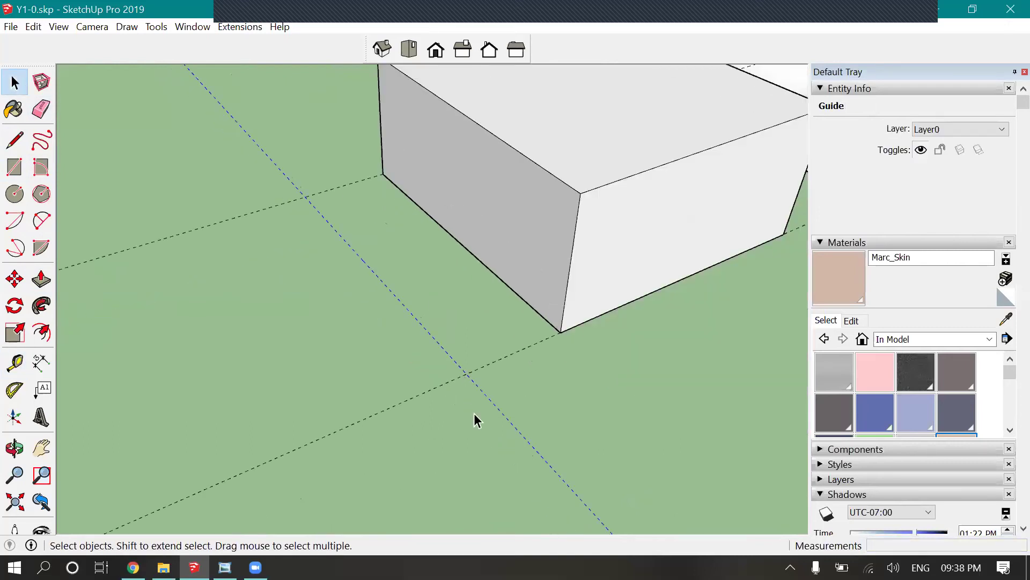
left_click(205, 170)
- Draw a square of about 0.57 m by 0.57 m at the guide intersection beyond the block's rear base corner
scroll(205, 170, "up", 2)
left_click(14, 167)
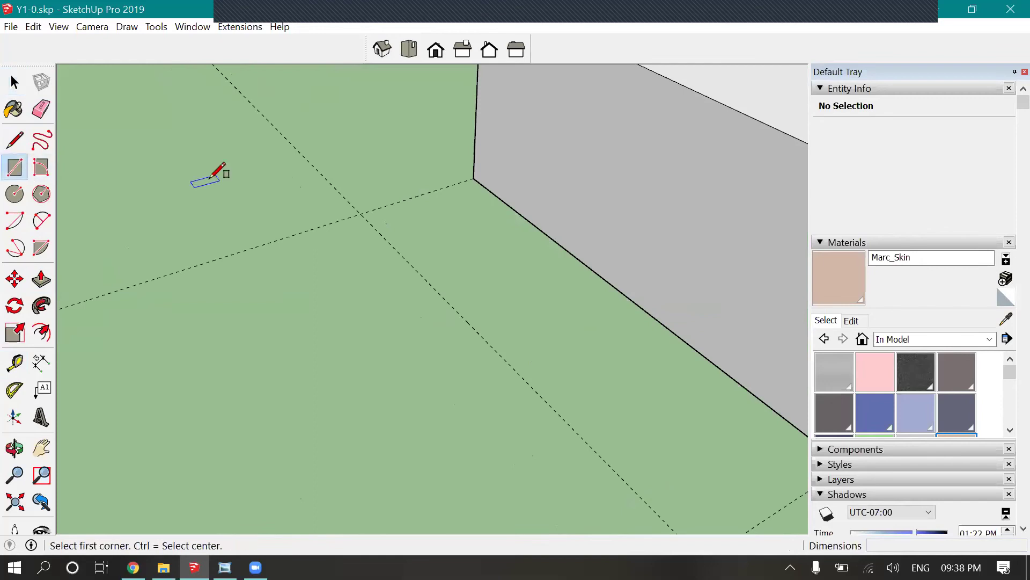
scroll(376, 215, "up", 2)
left_click(386, 212)
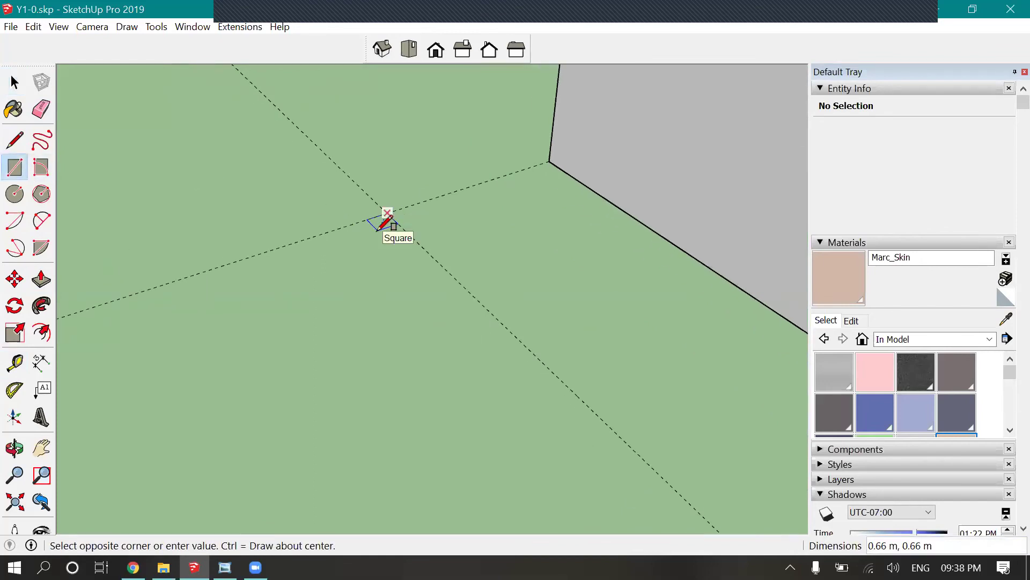
scroll(387, 221, "down", 3)
left_click(382, 224)
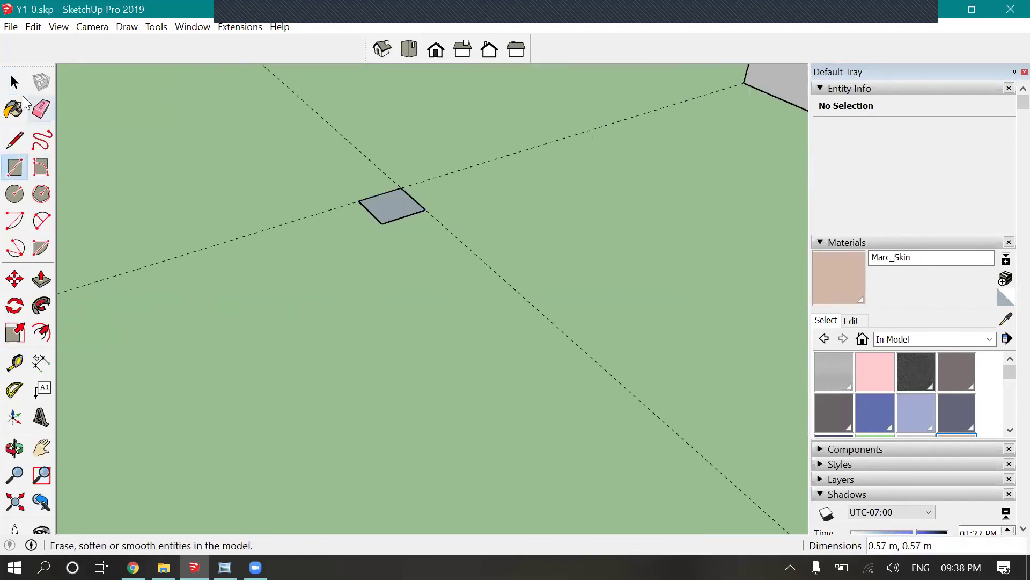
key("space")
scroll(445, 202, "down", 2)
scroll(247, 182, "down", 3)
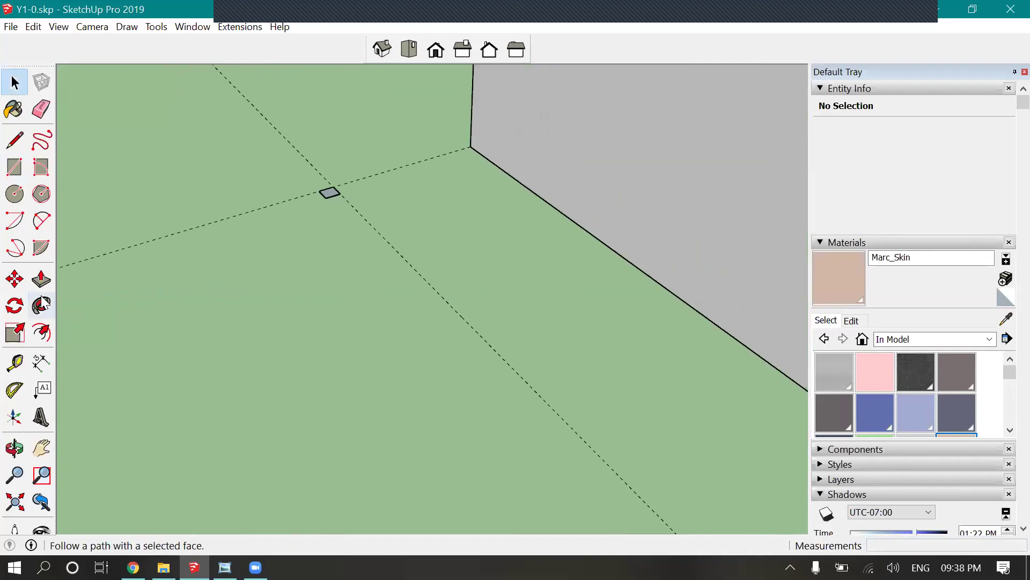
- Push/Pull the small square at the guide intersection upward by about 8.55 m to form a post
left_click(41, 279)
scroll(363, 252, "up", 3)
left_click(368, 273)
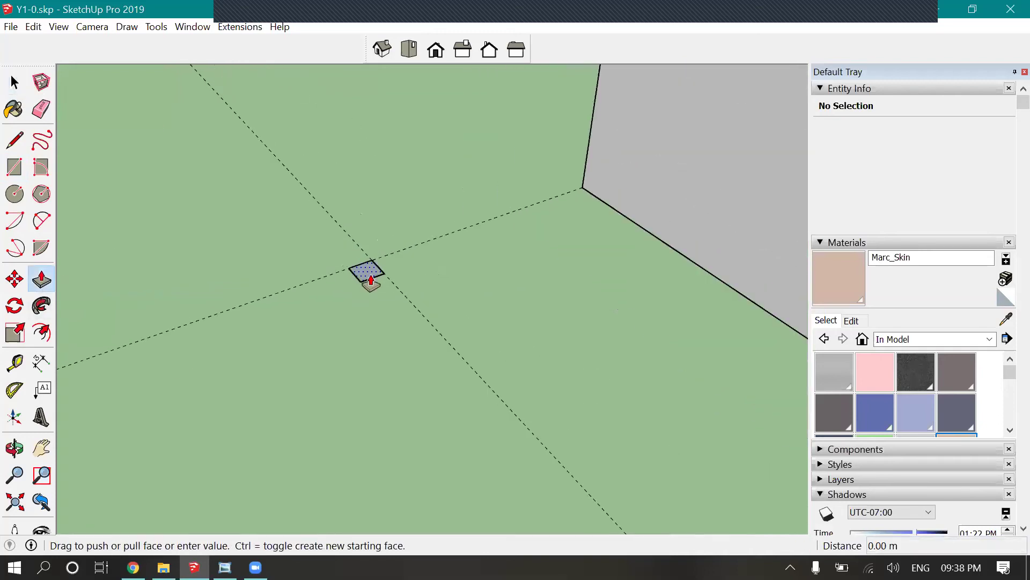
scroll(382, 247, "up", 2)
left_click(483, 138)
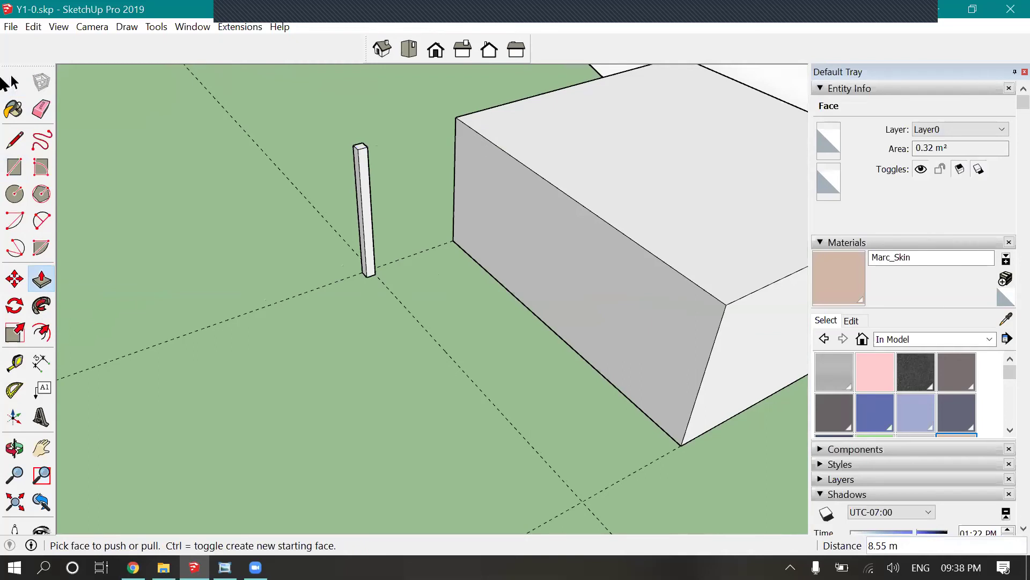
- Select all faces and edges of the post and make them a group
left_click(15, 82)
left_click(313, 237)
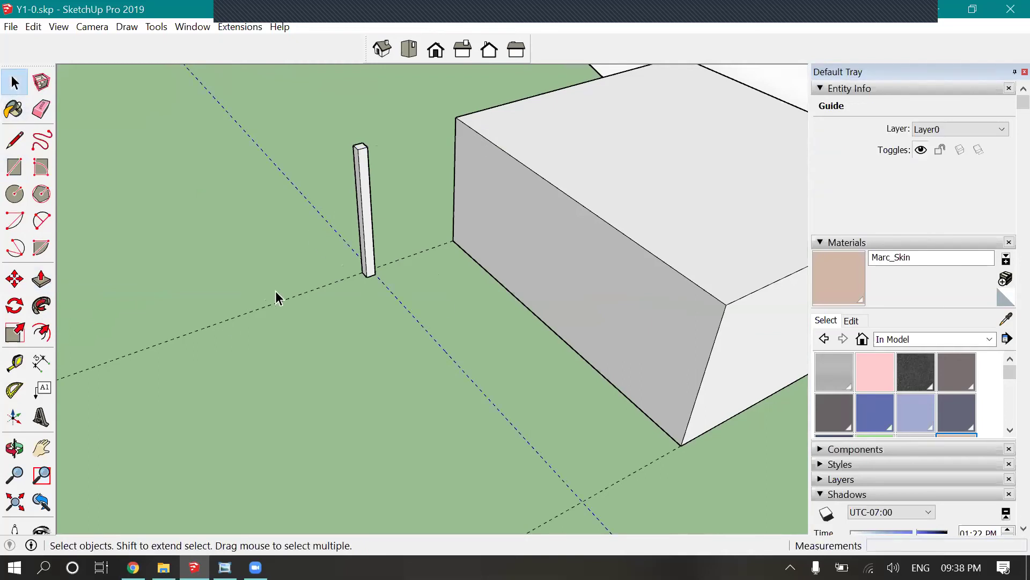
triple_click(370, 208)
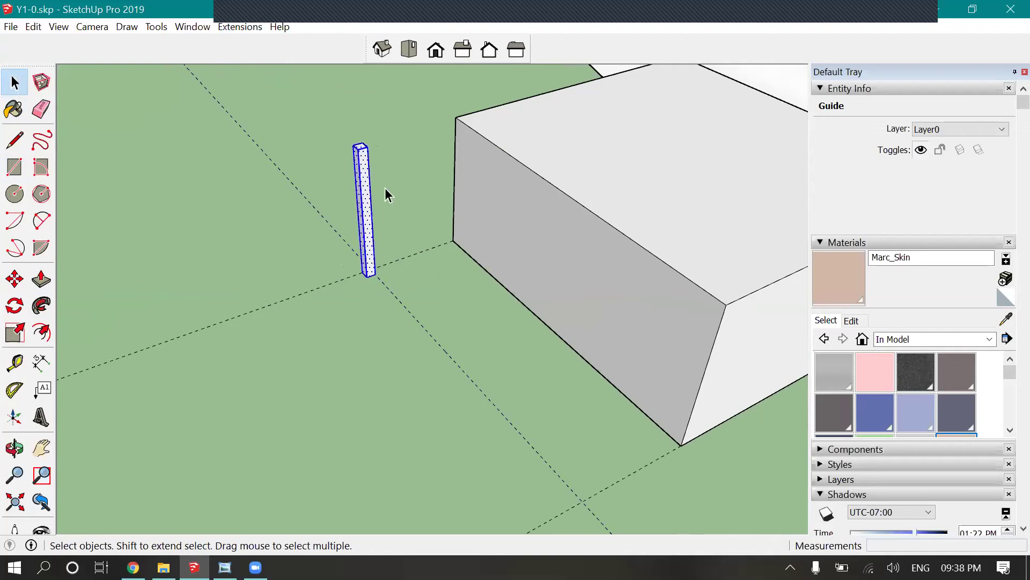
scroll(368, 208, "up", 2)
right_click(368, 209)
left_click(403, 329)
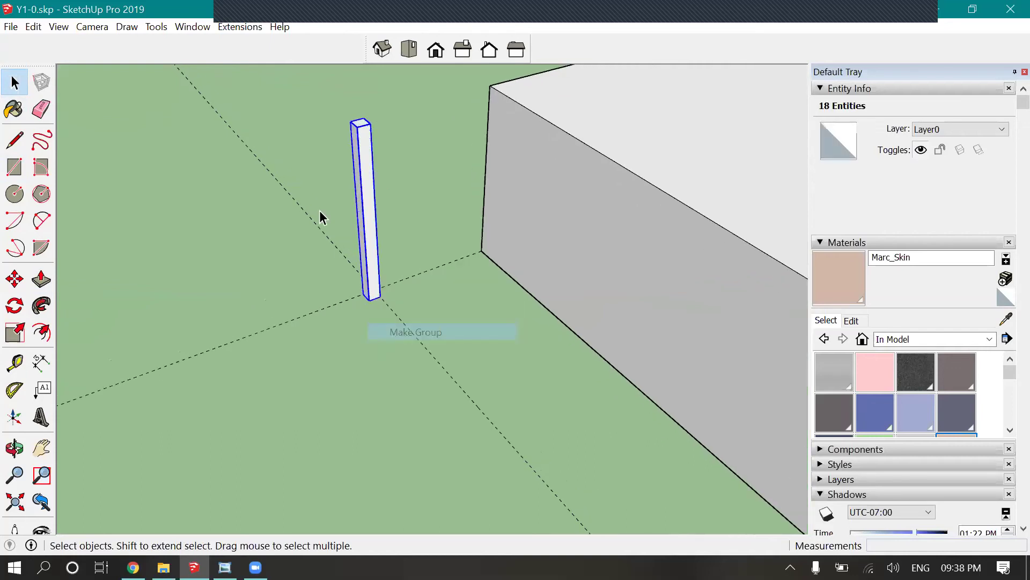
scroll(294, 142, "down", 2)
left_click(566, 364)
scroll(566, 363, "down", 3)
scroll(387, 276, "up", 4)
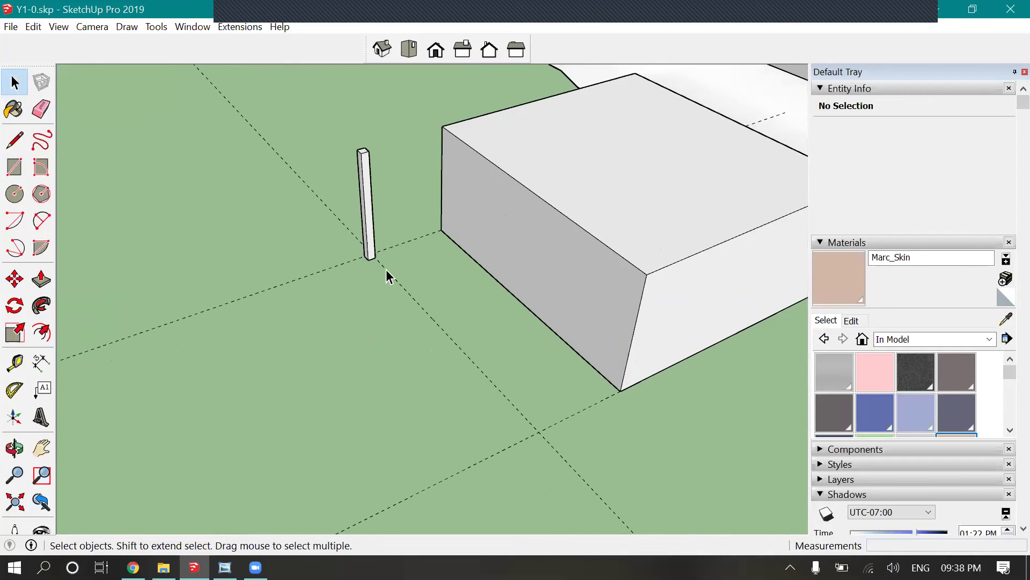
- Copy the grouped post 4 m along the red axis and repeat the copy as an x5 array
left_click(337, 220)
scroll(347, 210, "down", 2)
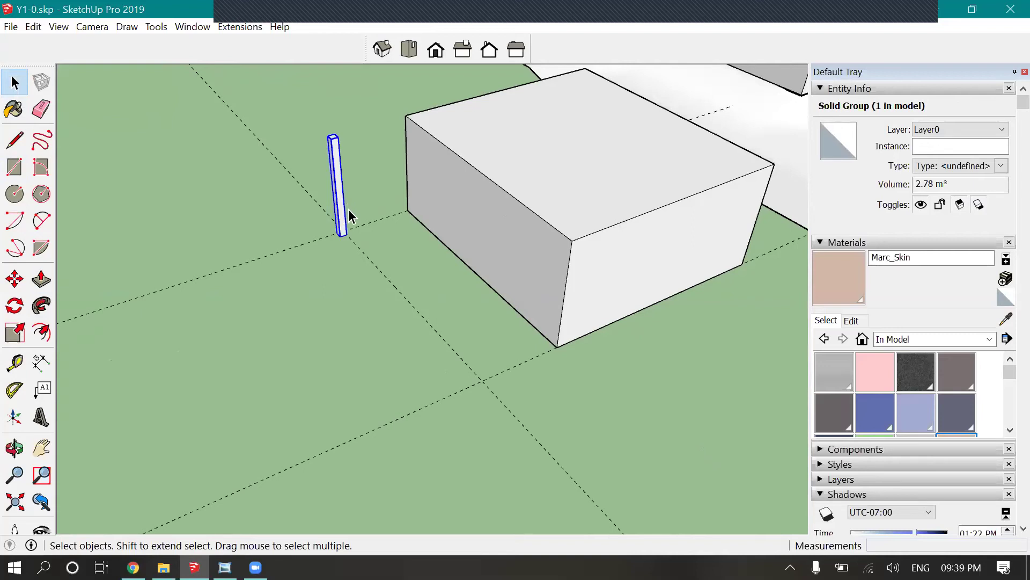
left_click(14, 448)
mouse_move(396, 331)
left_mouse_down()
mouse_move(388, 352)
mouse_move(324, 252)
mouse_move(515, 267)
mouse_move(408, 252)
left_mouse_up()
left_click(14, 82)
left_click(15, 279)
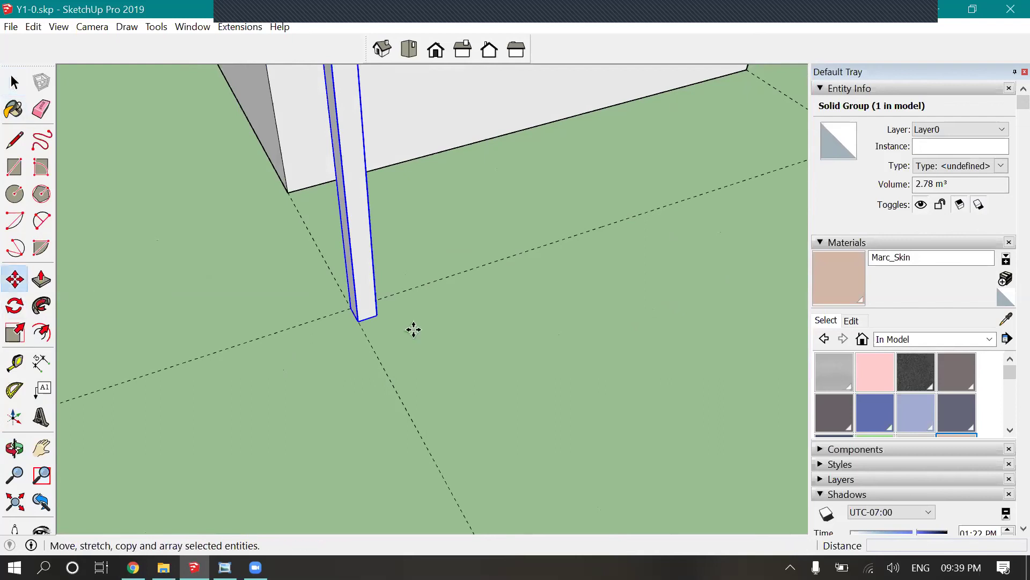
left_click(357, 321)
key("ctrl")
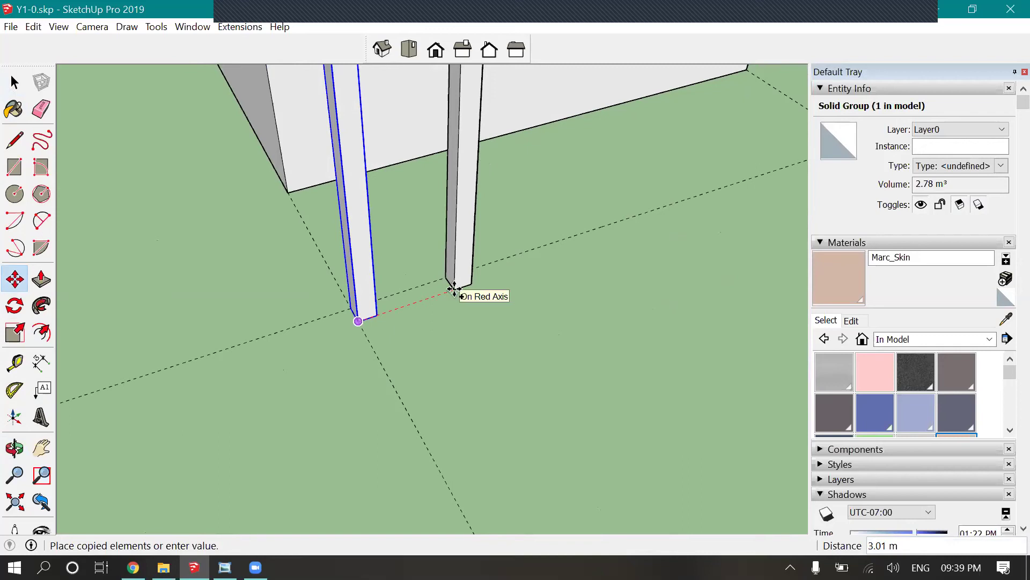
type("4")
key("Return")
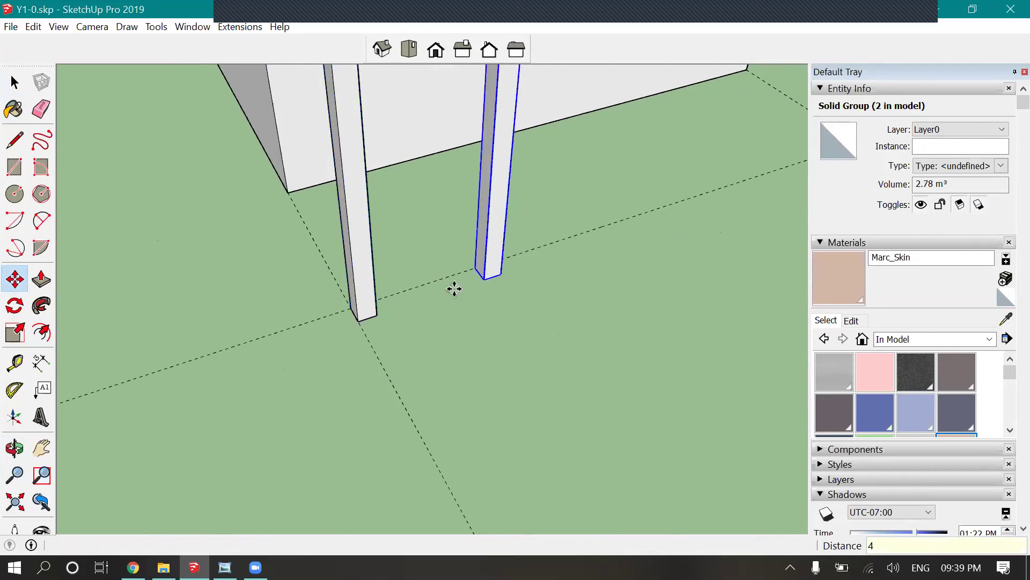
scroll(454, 290, "down", 3)
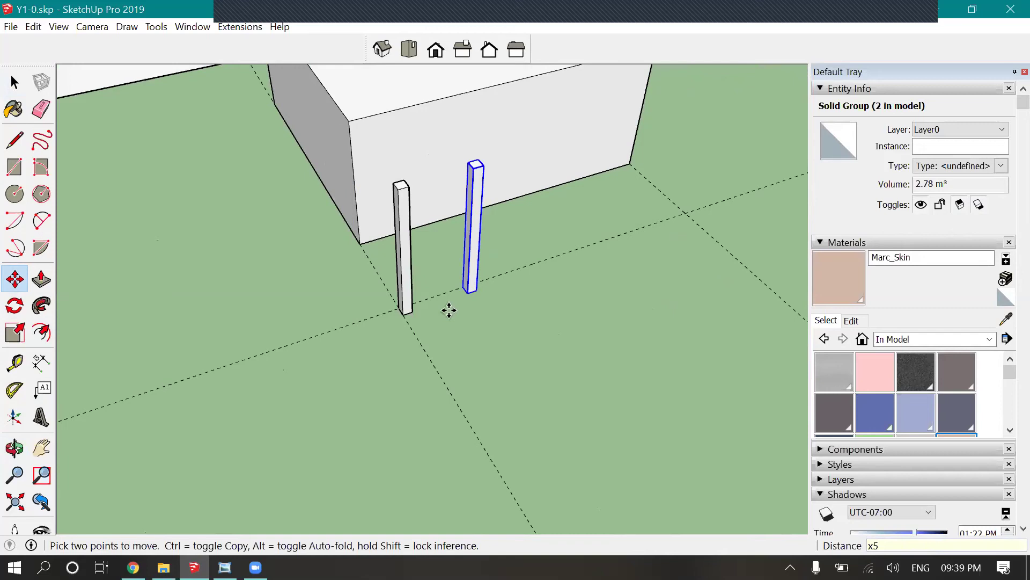
key("Return")
scroll(428, 326, "down", 2)
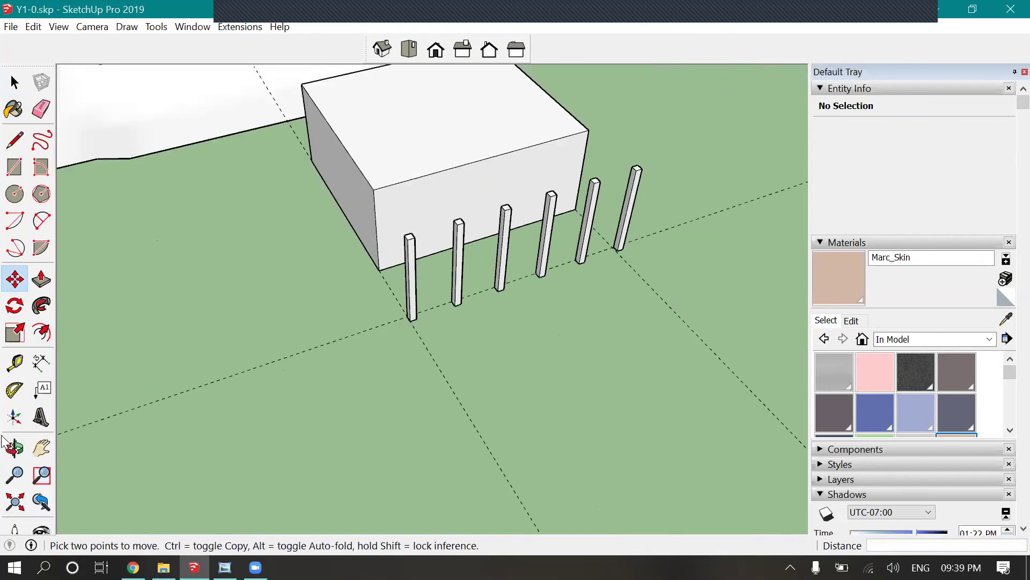
- Undo the post array and the first copy, keeping only the original post
left_click(15, 447)
left_click_drag(426, 412, 483, 268)
key("space")
scroll(333, 206, "up", 3)
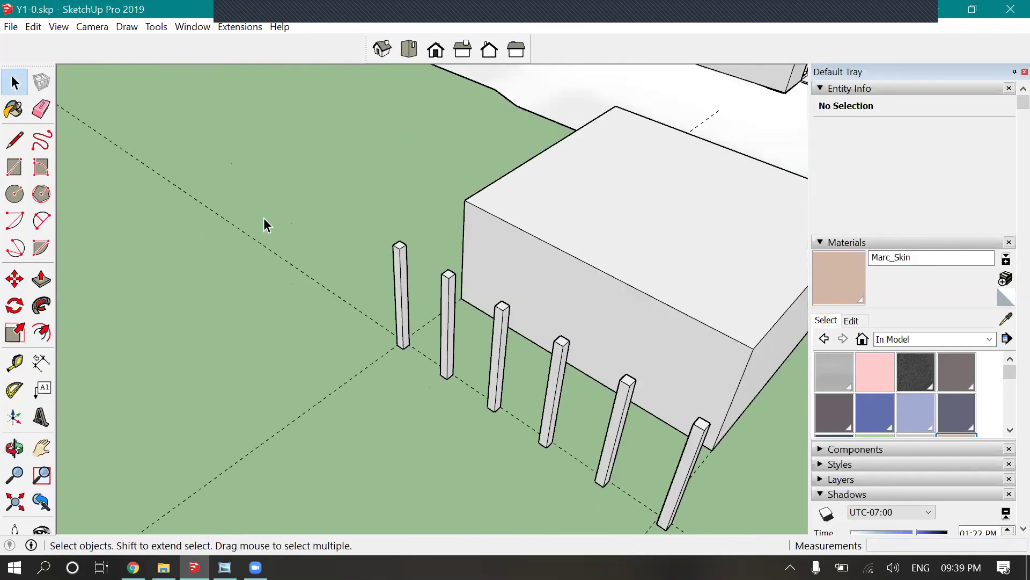
scroll(263, 217, "down", 2)
scroll(449, 349, "up", 5)
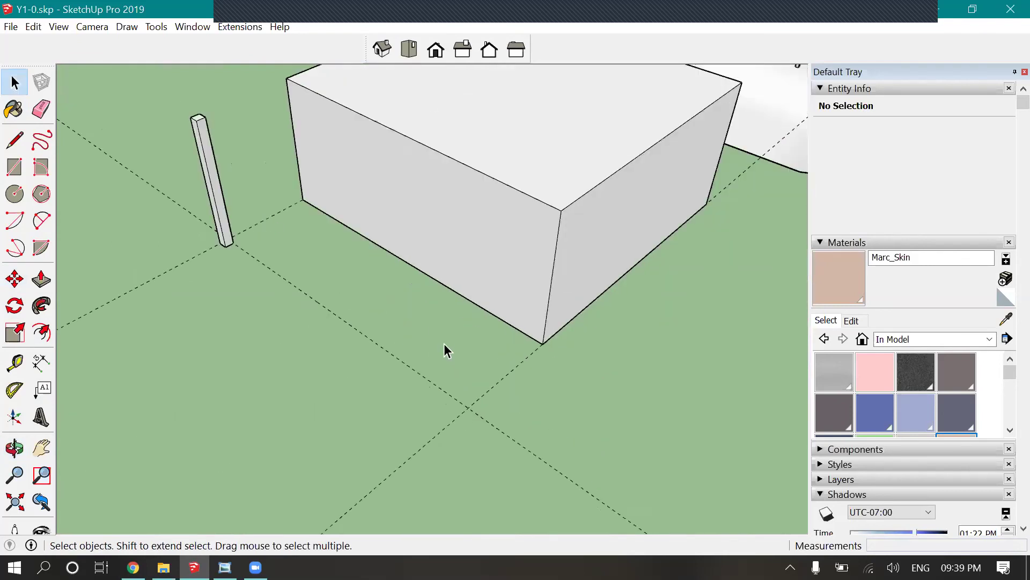
- Copy the post about 19.28 m along the red axis to the other guide intersection and fill the span with a /4 array
left_click(14, 279)
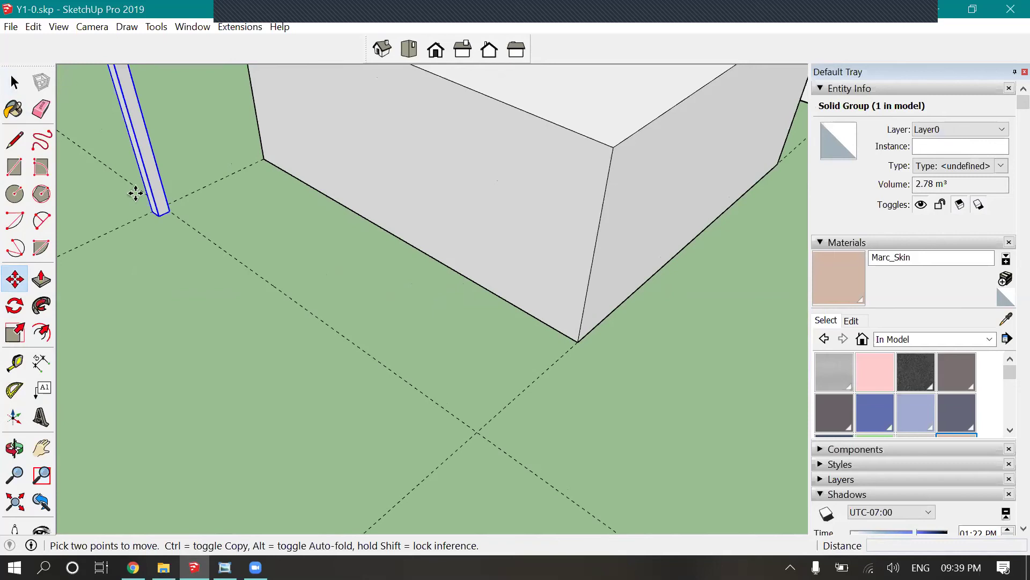
scroll(161, 218, "up", 3)
left_click(179, 219)
key("ctrl")
scroll(179, 219, "down", 2)
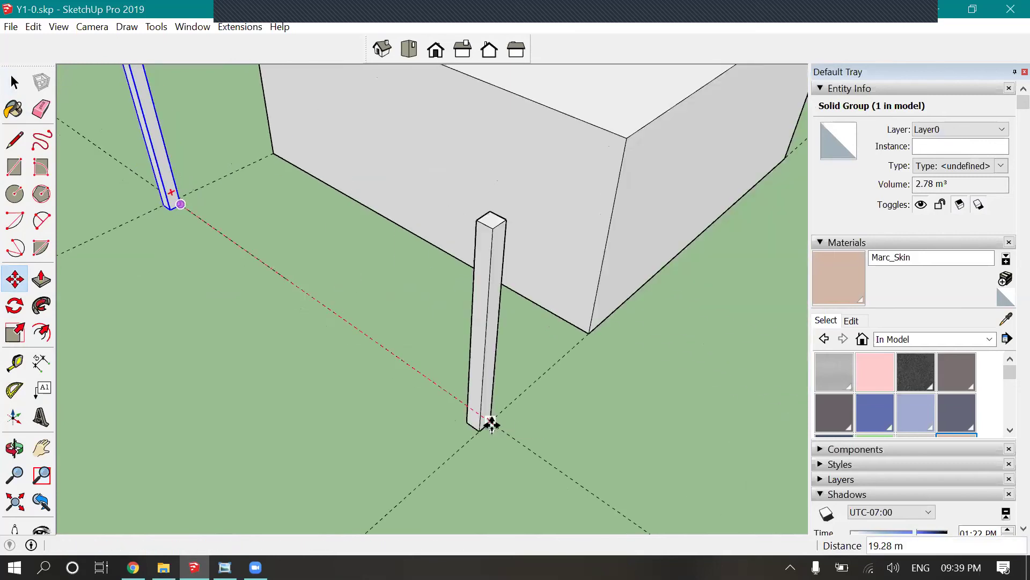
left_click(491, 424)
type("/4")
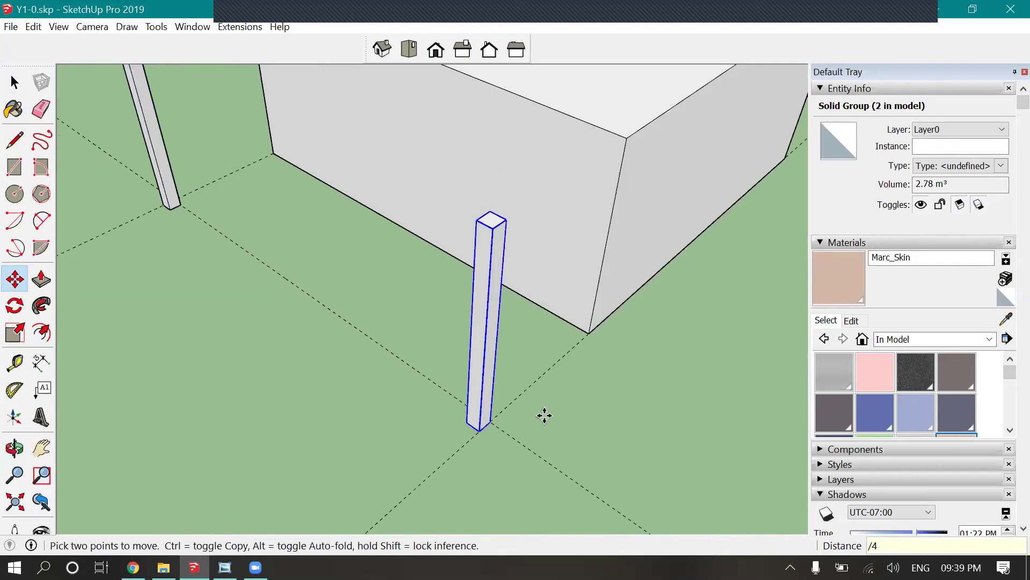
key("Return")
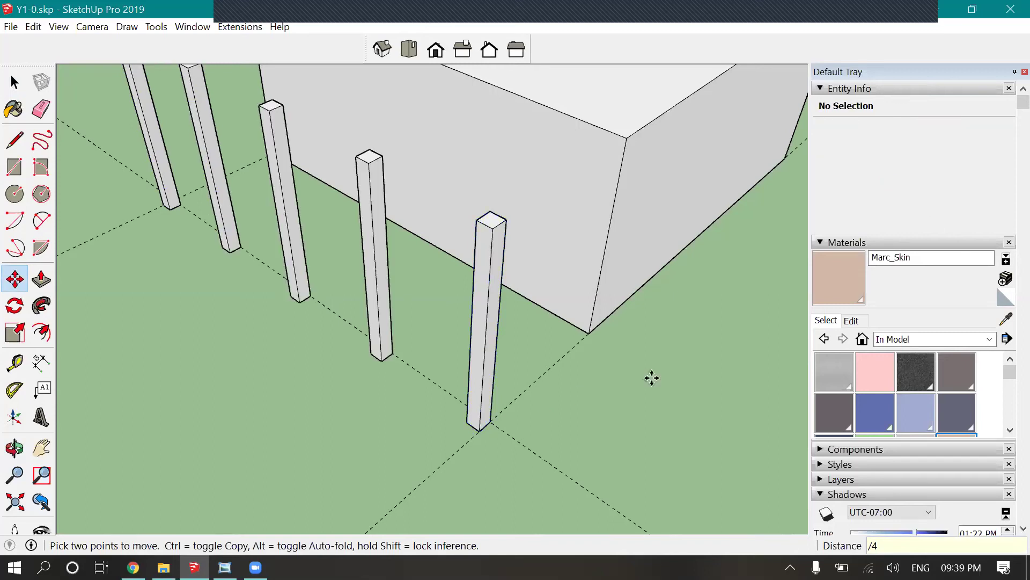
- Examine the row of posts beside the block in relation to the house's pergola frames
scroll(651, 376, "down", 3)
left_click(15, 82)
scroll(300, 279, "down", 3)
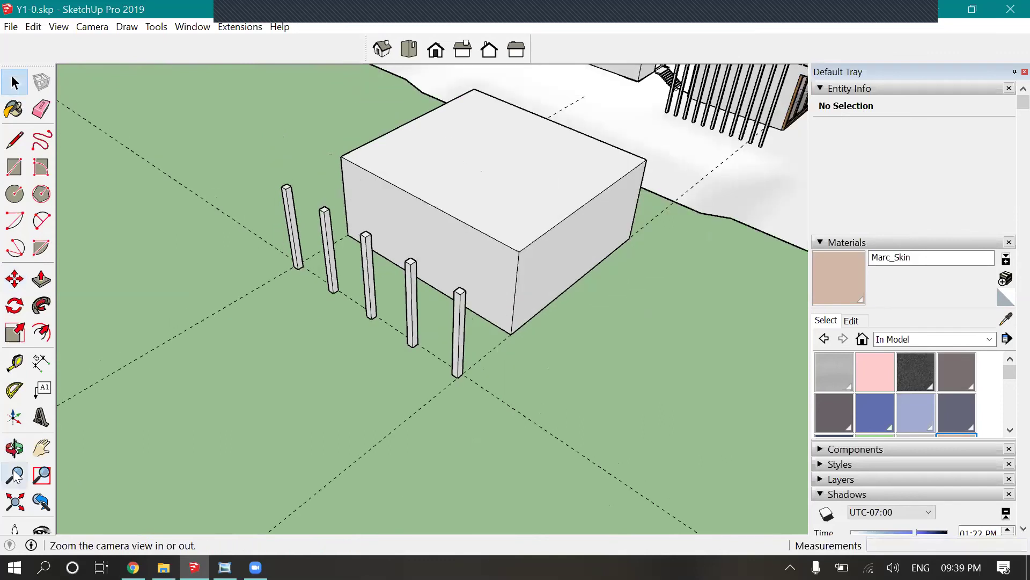
middle_click_drag(322, 455, 220, 322)
left_click_drag(230, 285, 343, 379)
scroll(249, 378, "down", 5)
scroll(259, 408, "down", 1)
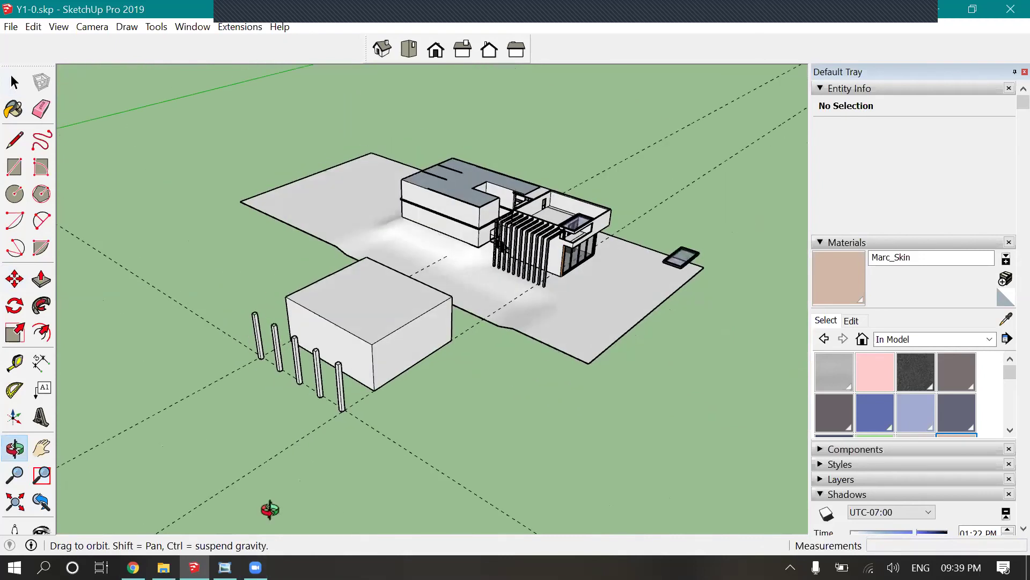
key("l")
key("space")
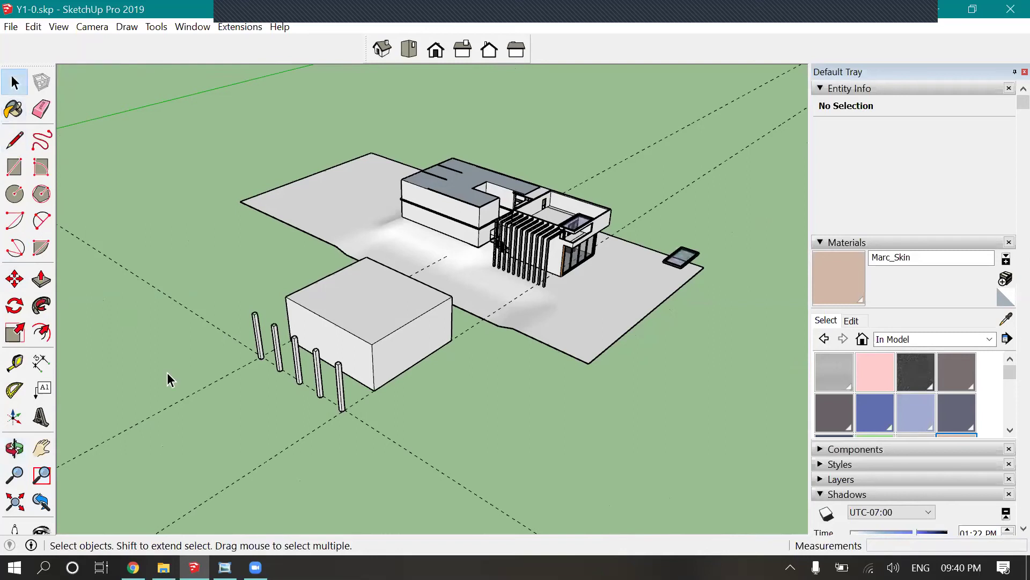
scroll(303, 404, "up", 5)
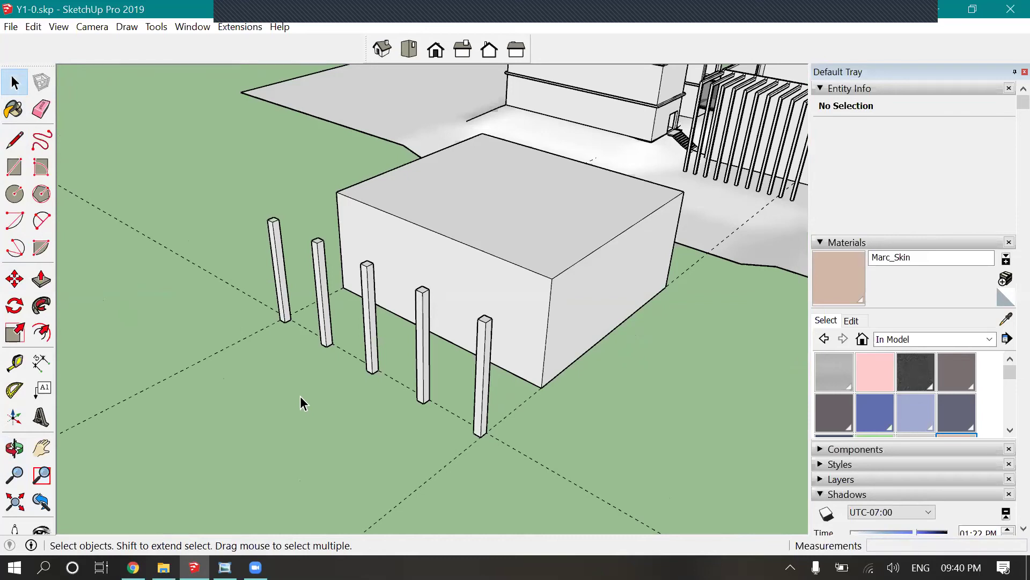
- Open Unt111itled.skp from the Documents folder without saving the changes to Y1-0.skp
left_click(10, 26)
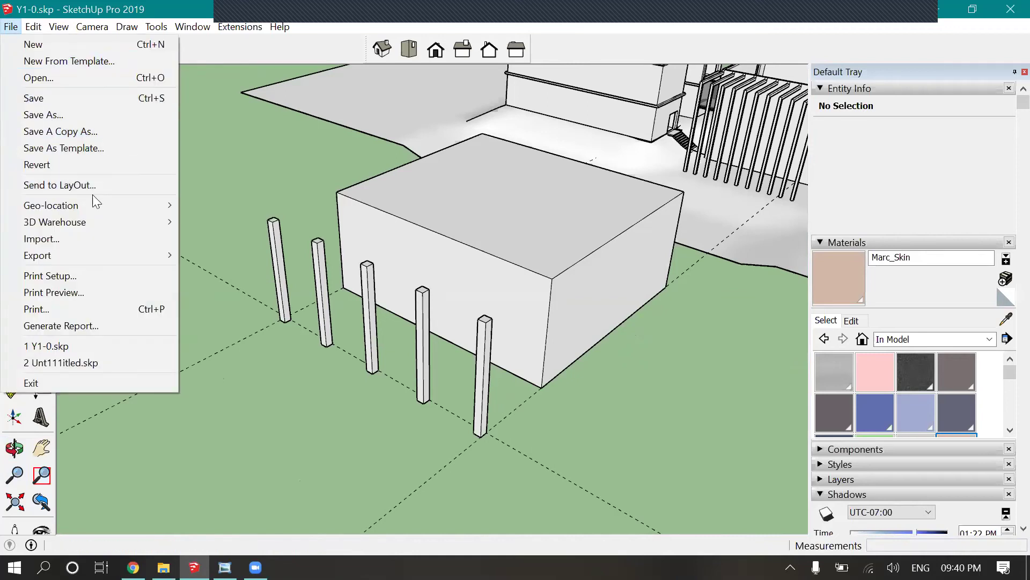
left_click(78, 82)
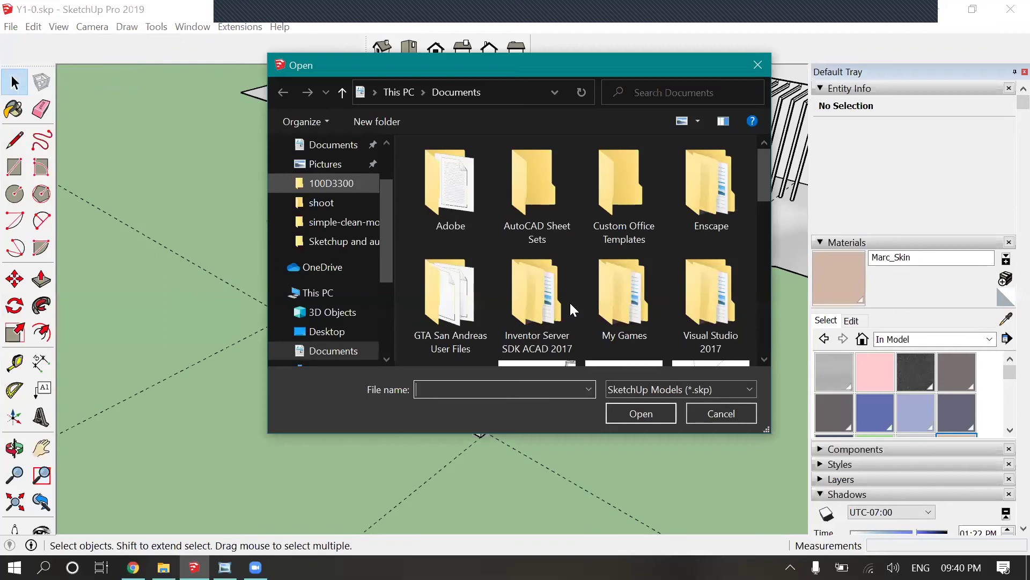
scroll(573, 308, "down", 5)
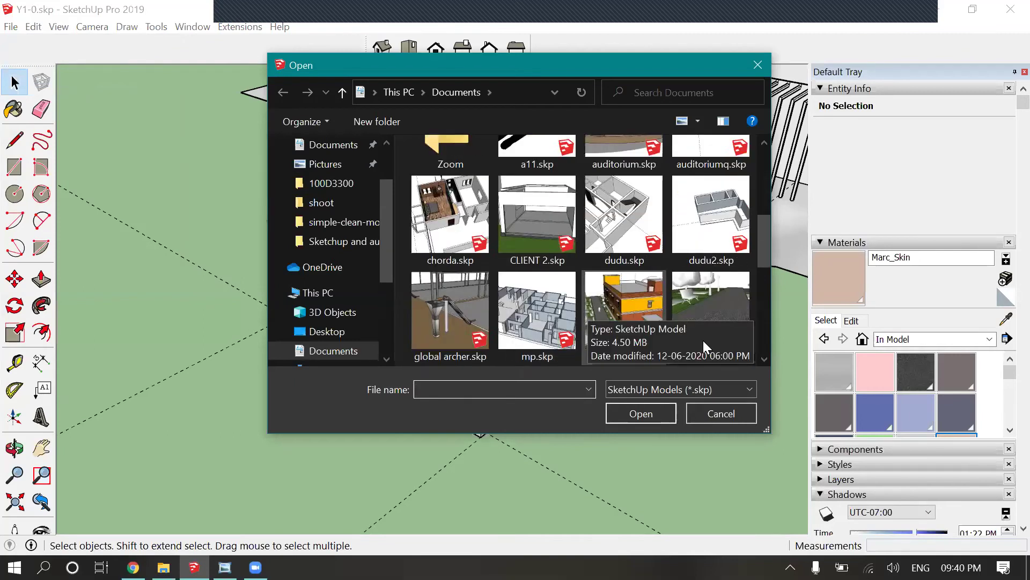
scroll(703, 340, "down", 5)
double_click(735, 215)
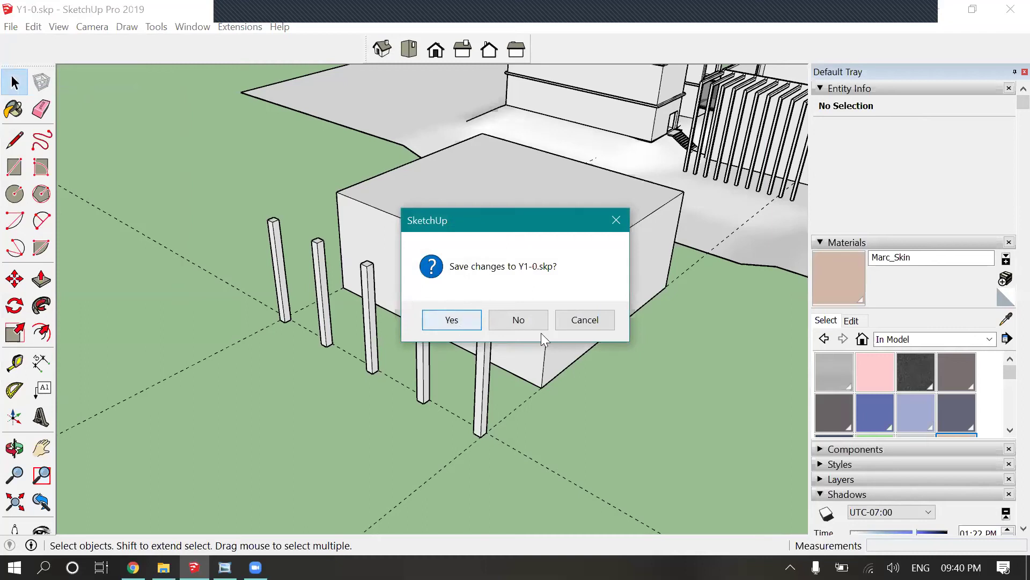
left_click(539, 325)
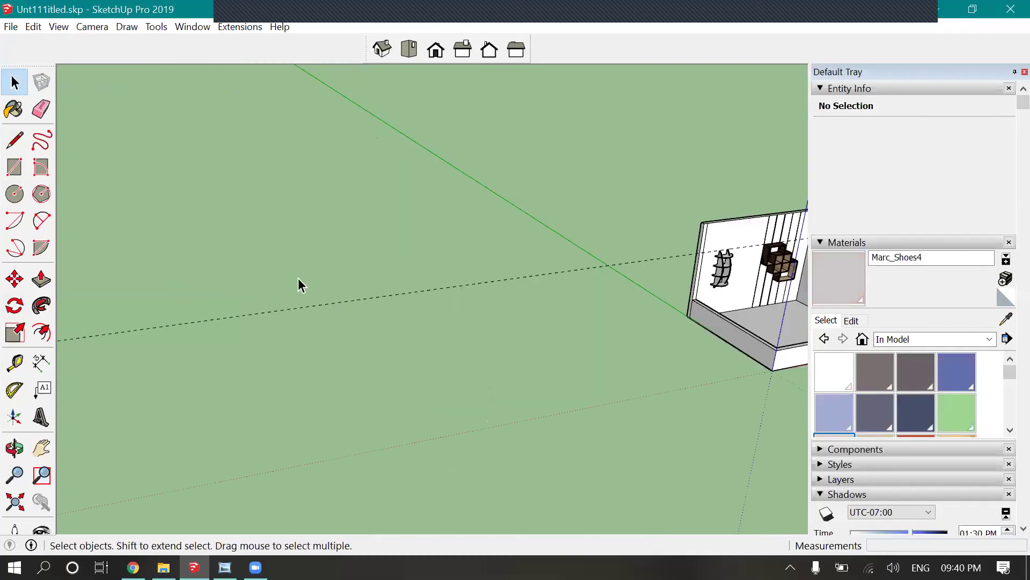
- Examine the curved display shelf and the box shelf on the room's wall from several angles
scroll(300, 284, "down", 3)
scroll(718, 242, "up", 6)
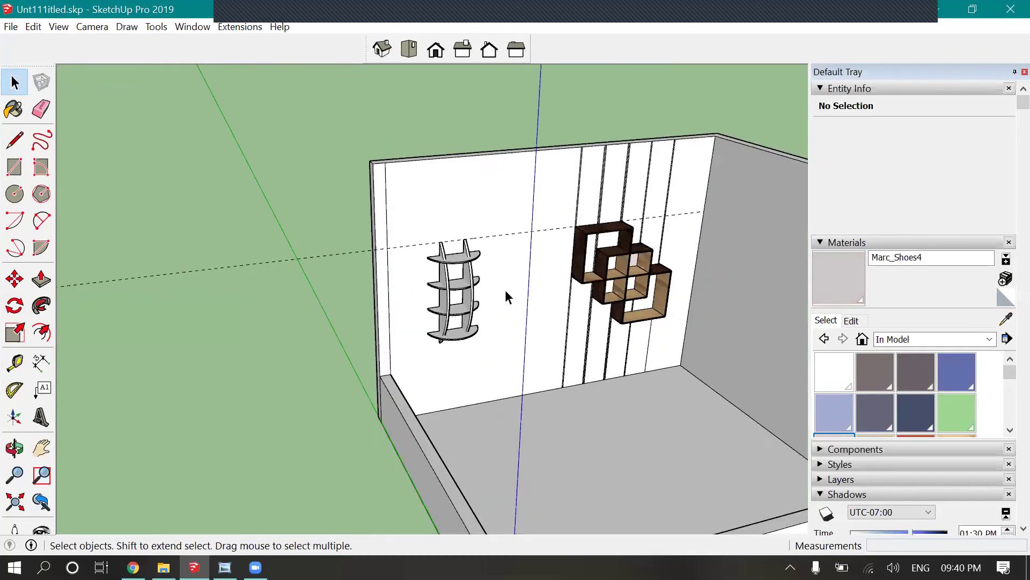
scroll(507, 295, "up", 4)
left_click(14, 448)
scroll(464, 384, "down", 2)
left_click_drag(464, 384, 216, 381)
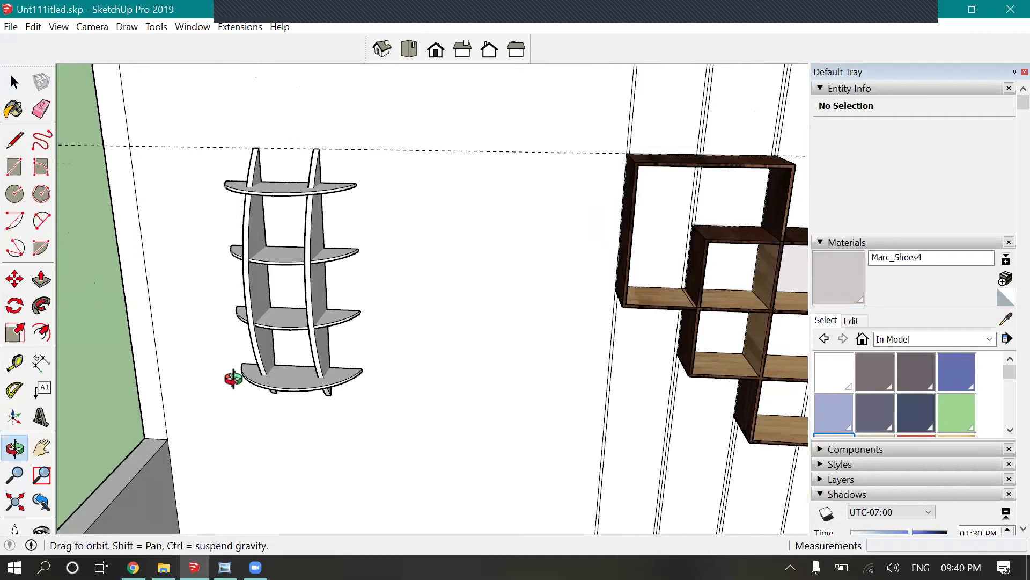
scroll(403, 402, "down", 5)
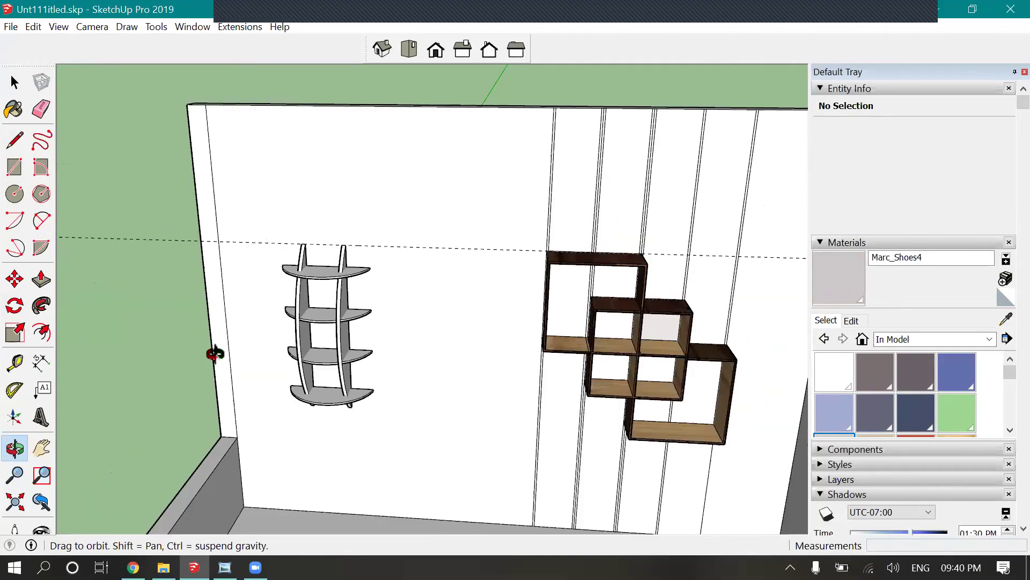
left_click_drag(405, 362, 132, 333)
key("space")
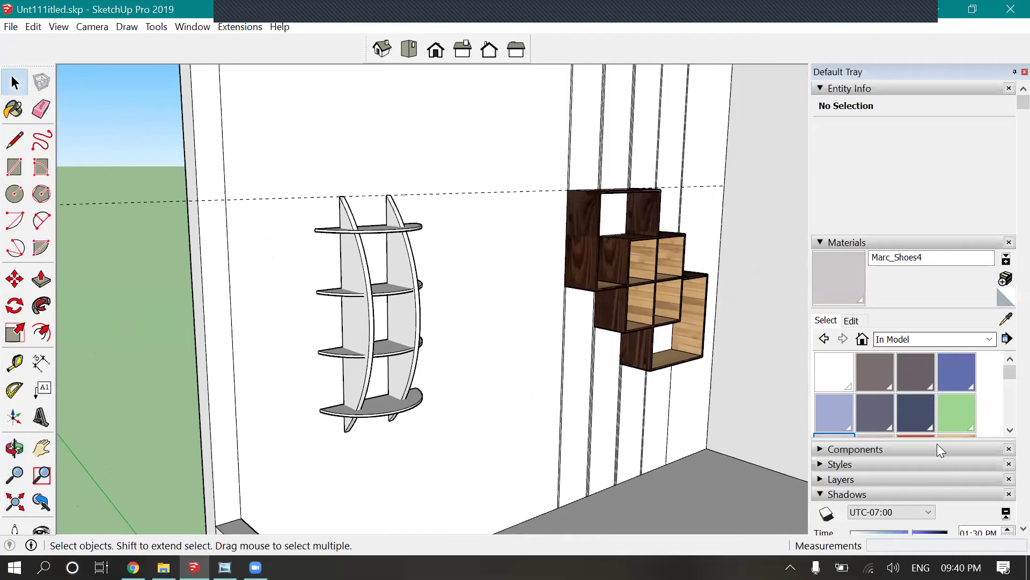
- Paint the four horizontal boards of the curved shelf with the dark wood material pexels-photo-326311
scroll(935, 410, "down", 5)
left_click(840, 384)
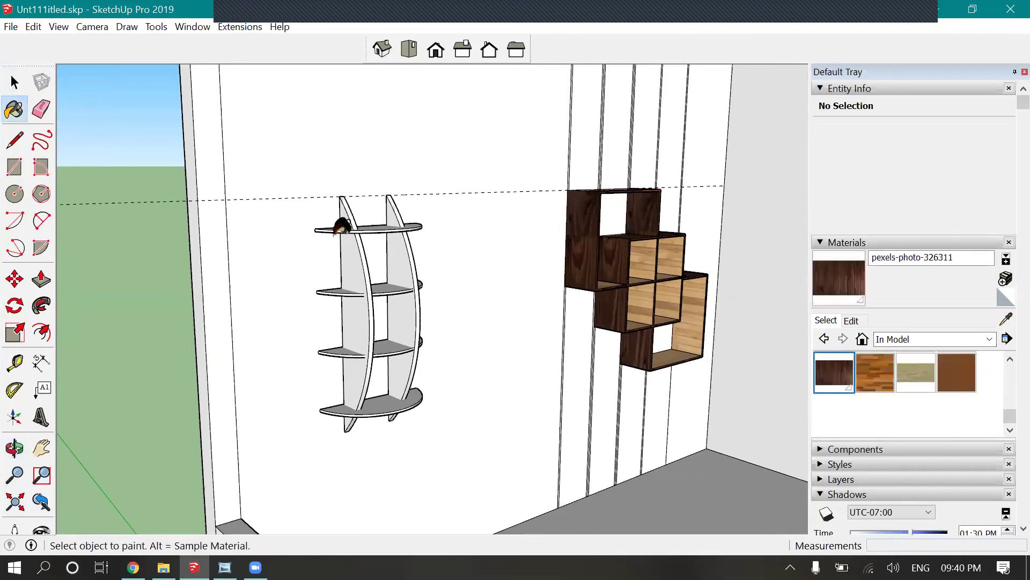
scroll(345, 222, "up", 5)
left_click(355, 223)
scroll(356, 222, "down", 3)
left_click(357, 311)
scroll(357, 376, "down", 1)
left_click(357, 380)
scroll(355, 472, "up", 2)
left_click(355, 471)
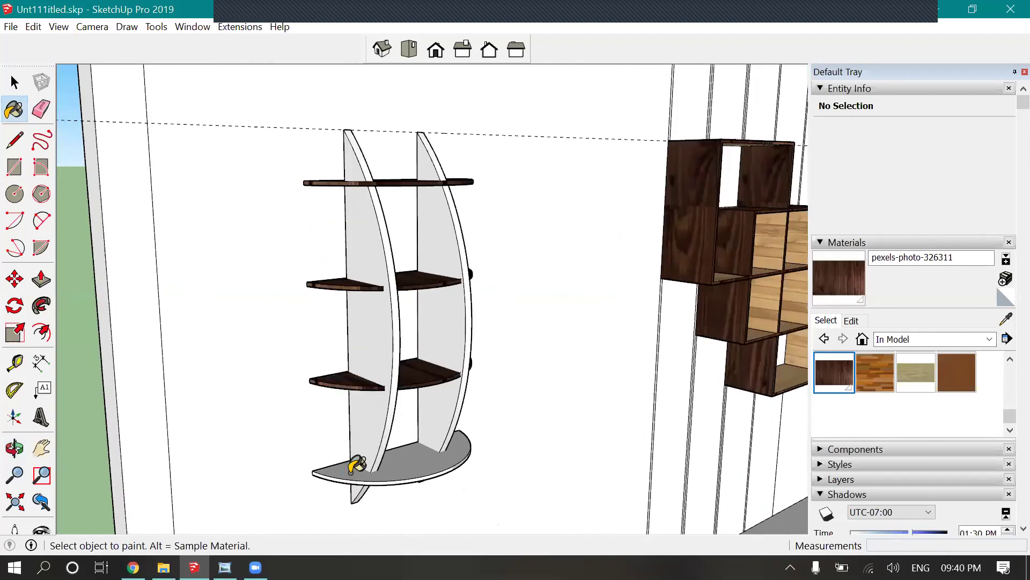
- Examine the curved shelf's uprights and dark wood boards piece by piece, comparing them with the box shelf on the same wall
scroll(945, 419, "up", 2)
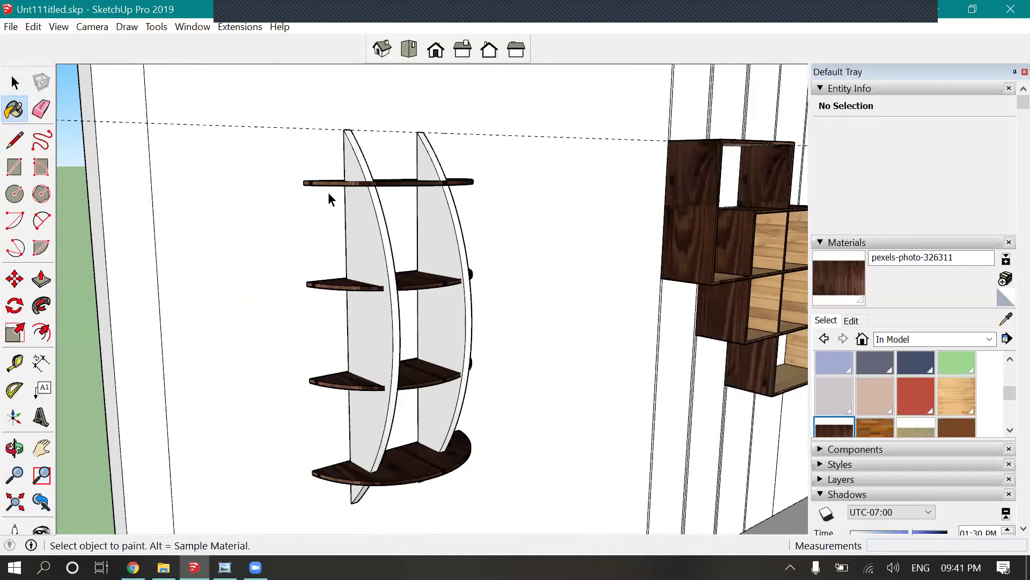
key("space")
left_click(378, 250)
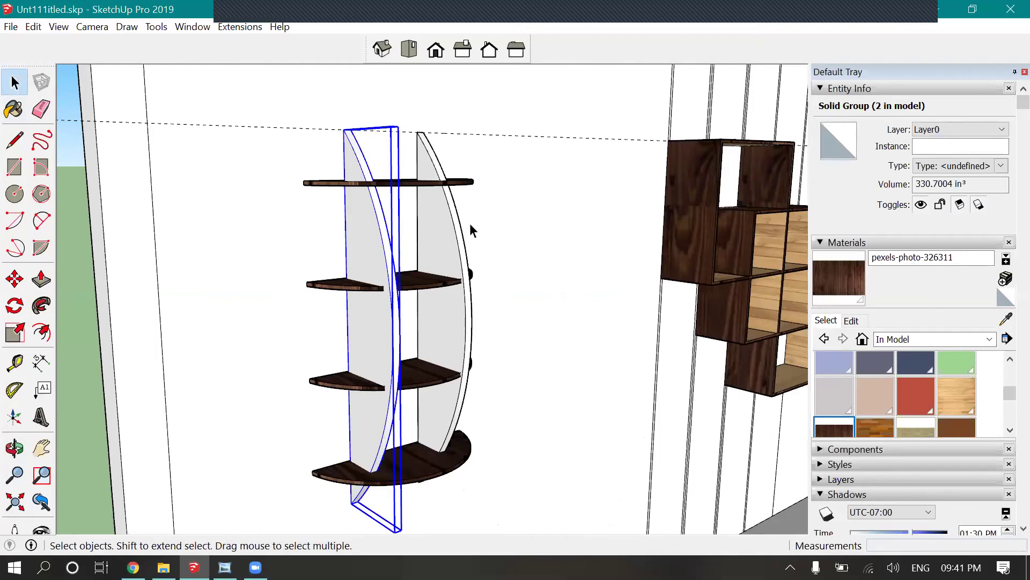
scroll(469, 223, "down", 3)
left_click(178, 304)
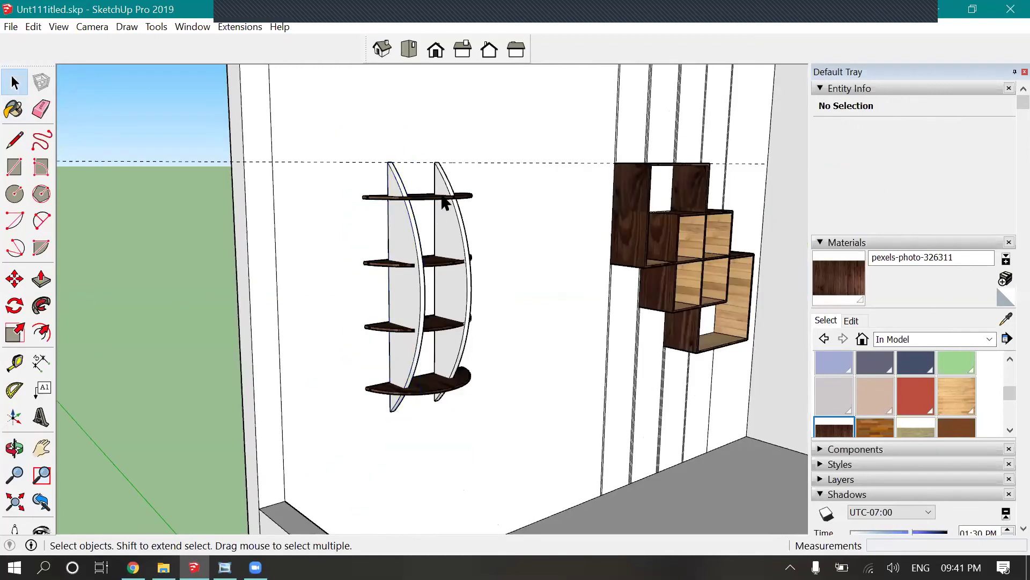
scroll(421, 200, "up", 3)
left_click(421, 200)
scroll(441, 344, "down", 1)
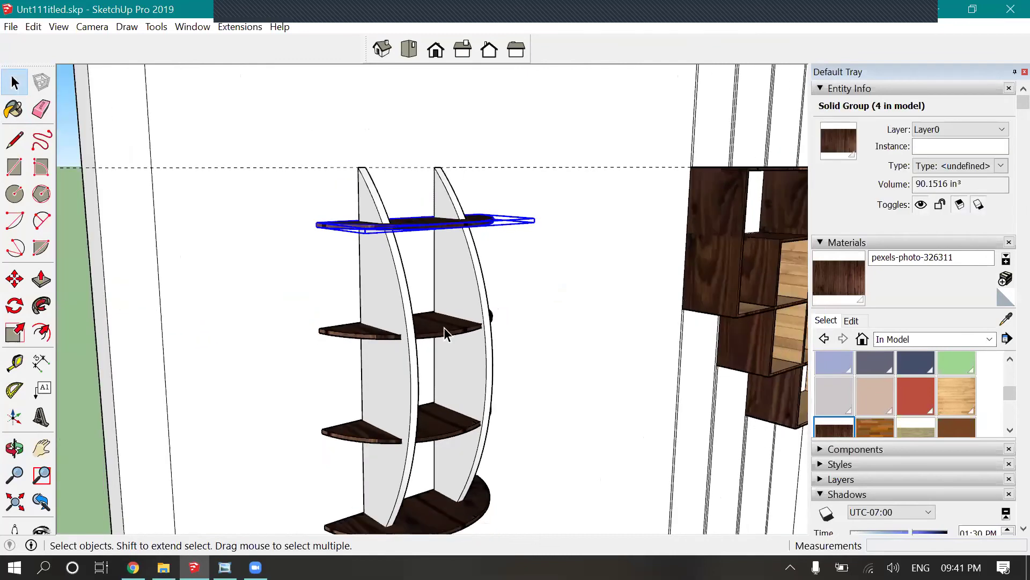
middle_click_drag(454, 309, 498, 277)
left_click(498, 277)
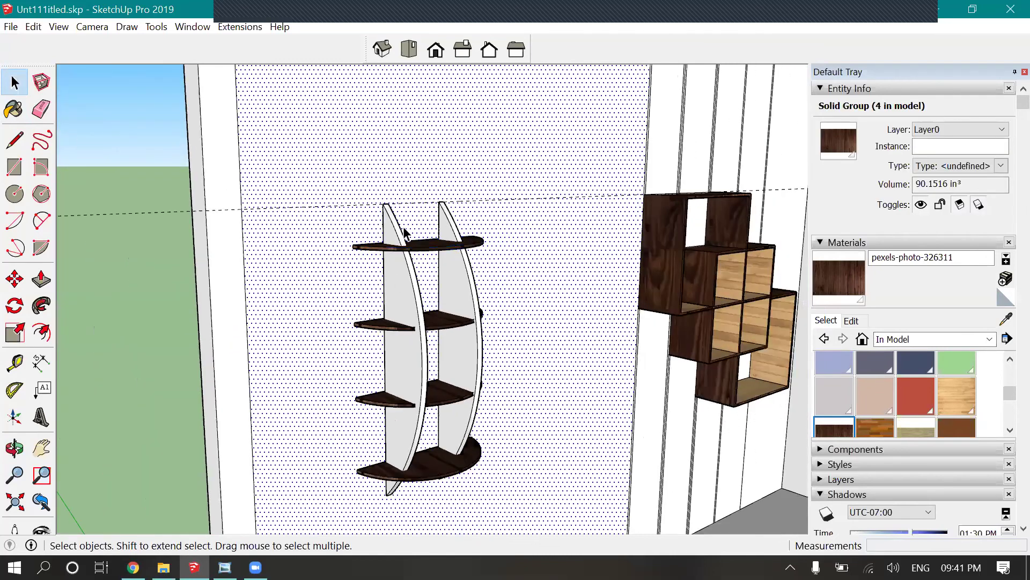
scroll(387, 268, "up", 5)
left_click(510, 304)
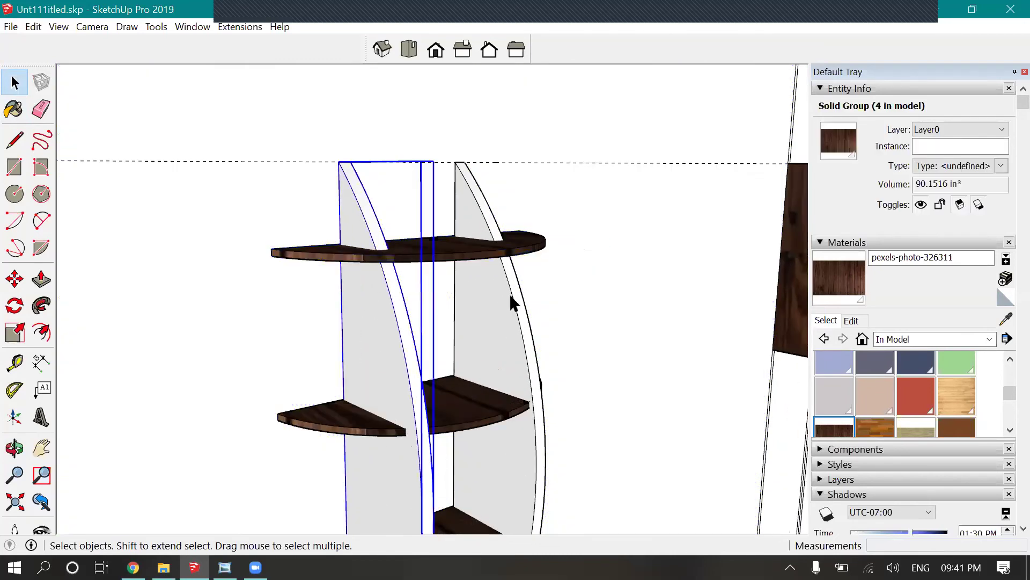
left_click(510, 303)
middle_click_drag(291, 172, 400, 204)
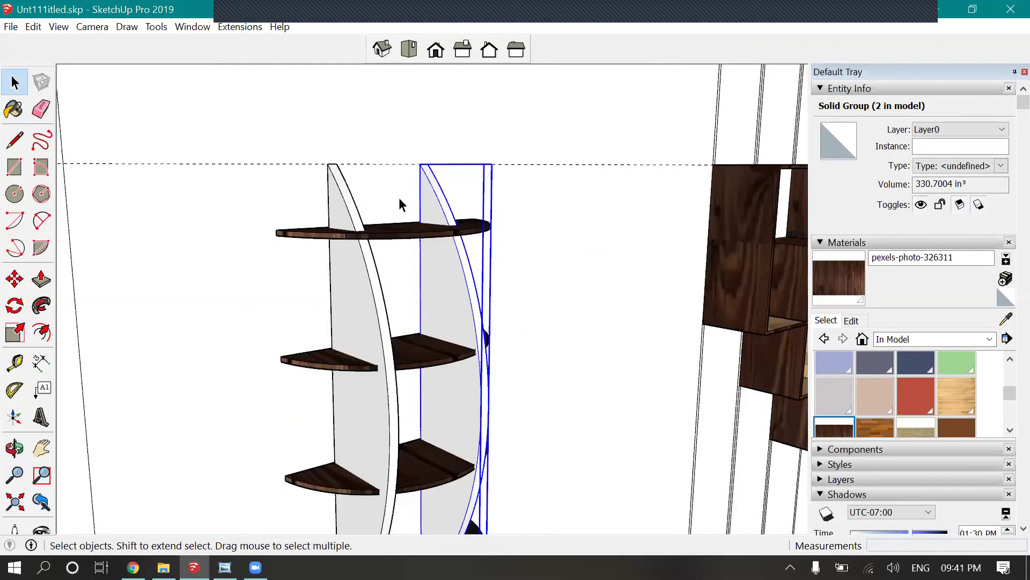
scroll(437, 188, "up", 3)
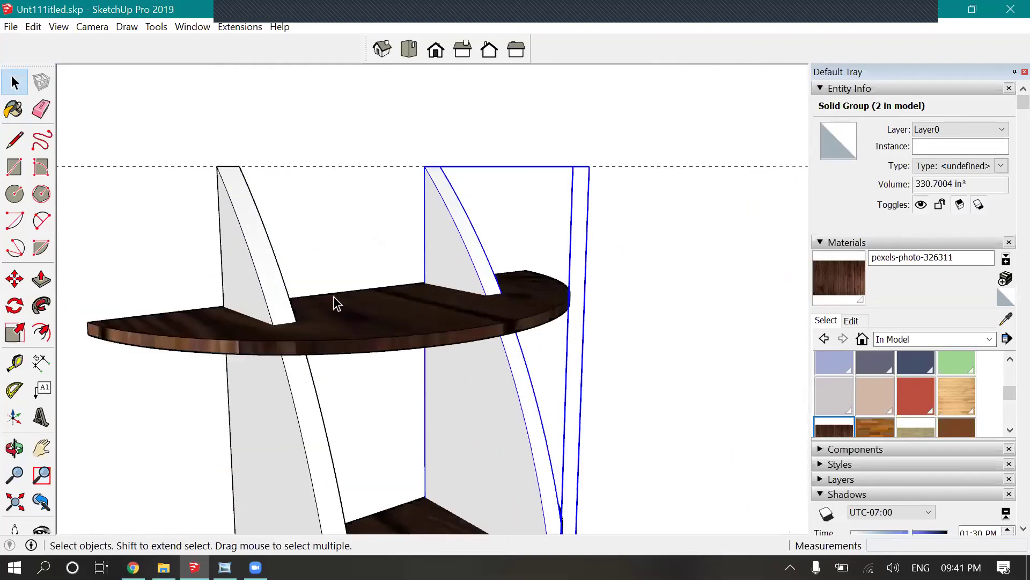
scroll(366, 306, "down", 3)
left_click(368, 306)
middle_click_drag(369, 254, 401, 322)
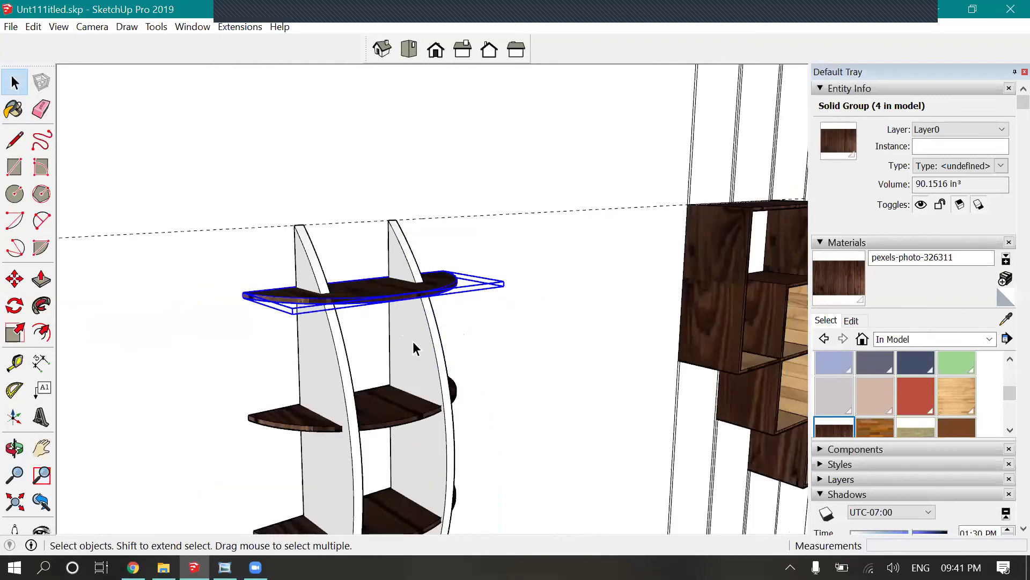
left_click(420, 325)
scroll(456, 227, "down", 3)
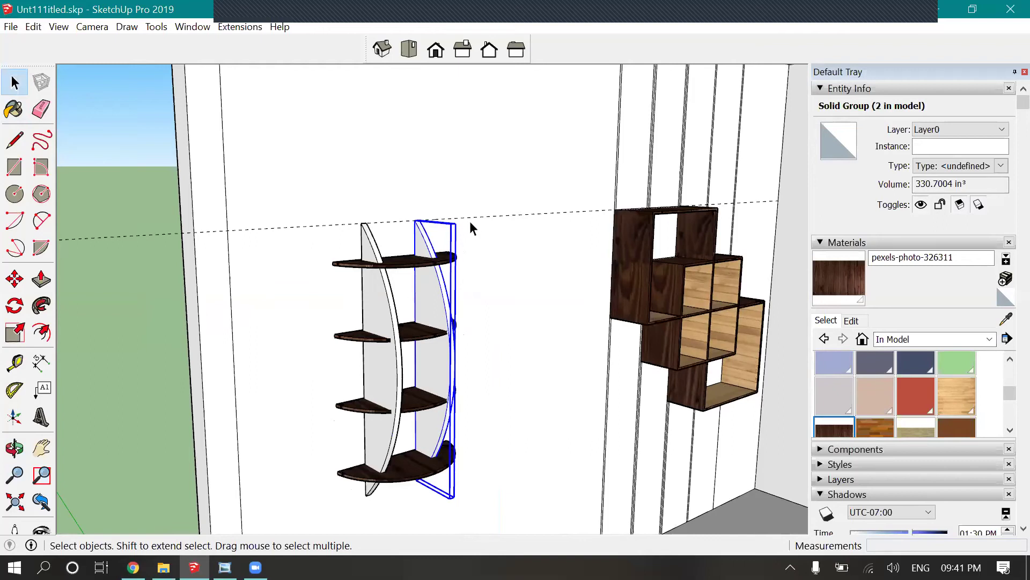
left_click(384, 293)
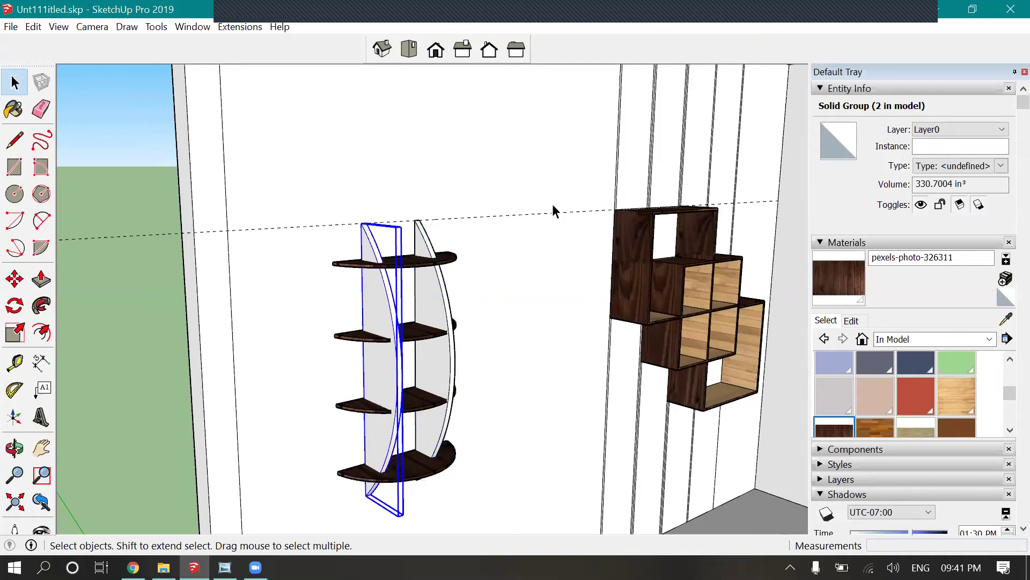
scroll(552, 204, "down", 2)
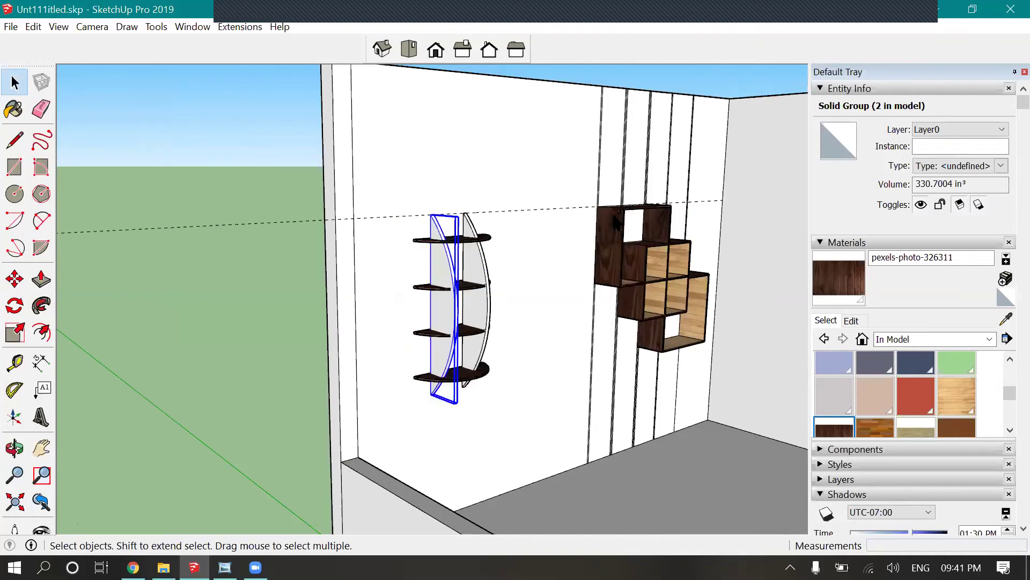
left_click(534, 222)
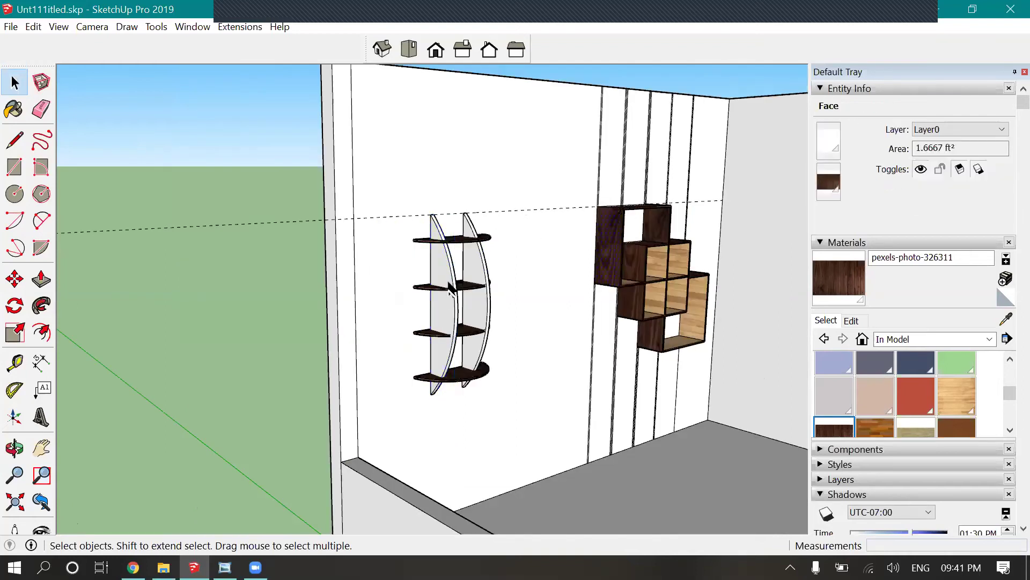
- In front view, draw an arc of 11 1/2" radius across the upper-left corner of the box shelf's tallest box, tangent to both inner edges
left_click(14, 447)
left_click_drag(286, 368, 297, 347)
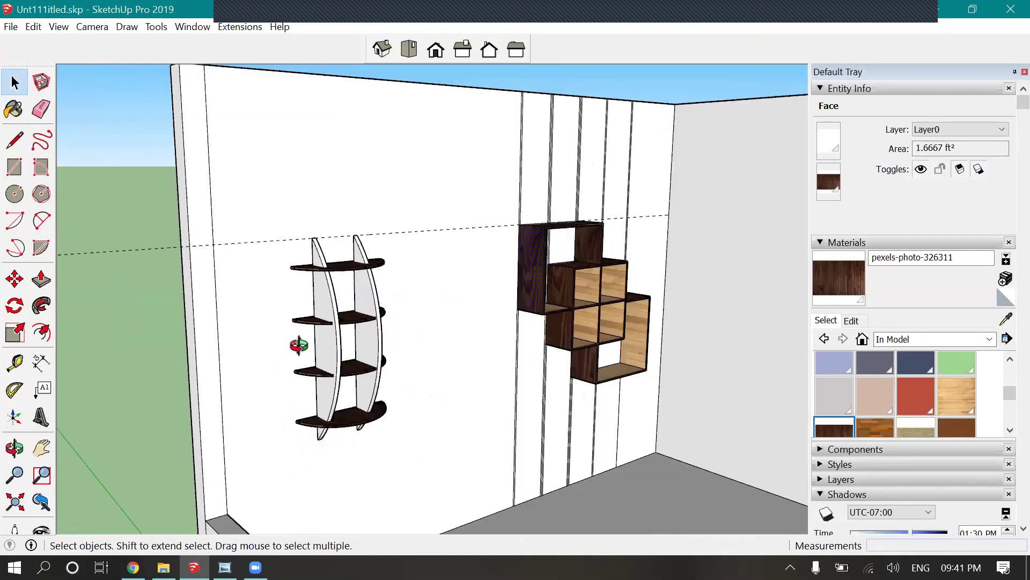
scroll(324, 256, "up", 3)
scroll(326, 256, "down", 1)
scroll(325, 255, "up", 4)
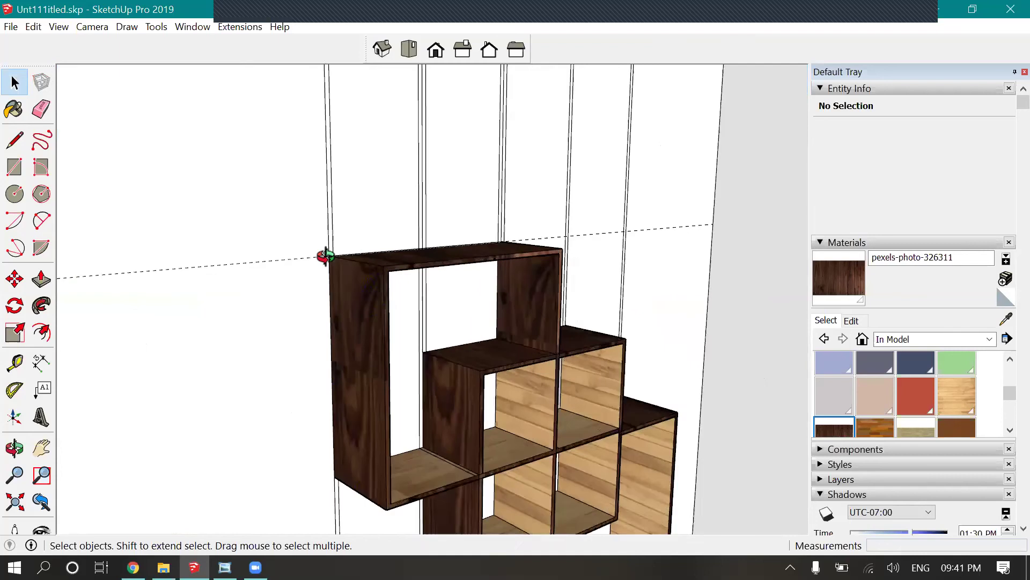
key("o")
scroll(451, 234, "up", 4)
key("F2")
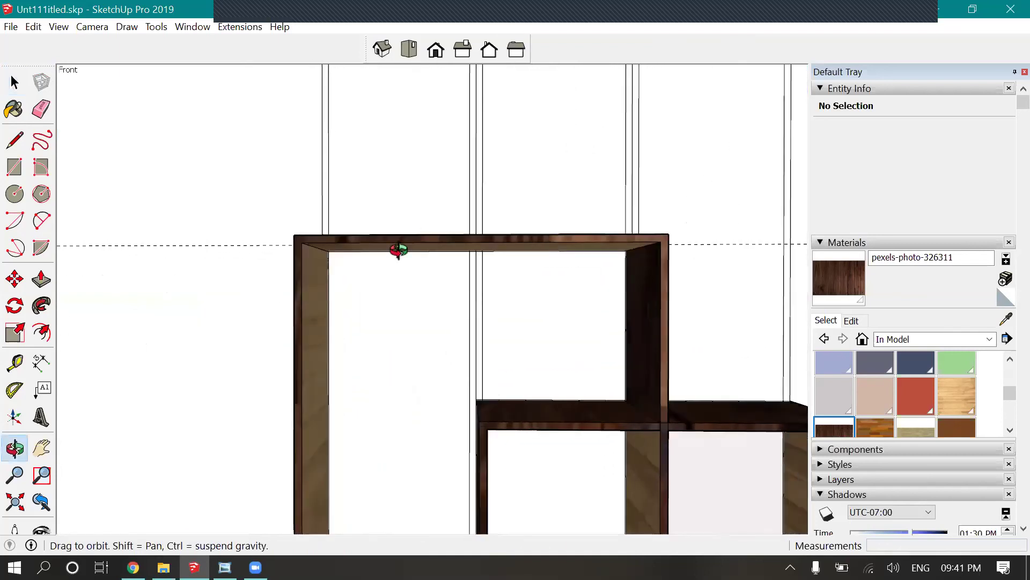
key("space")
left_click(41, 220)
left_click(298, 371)
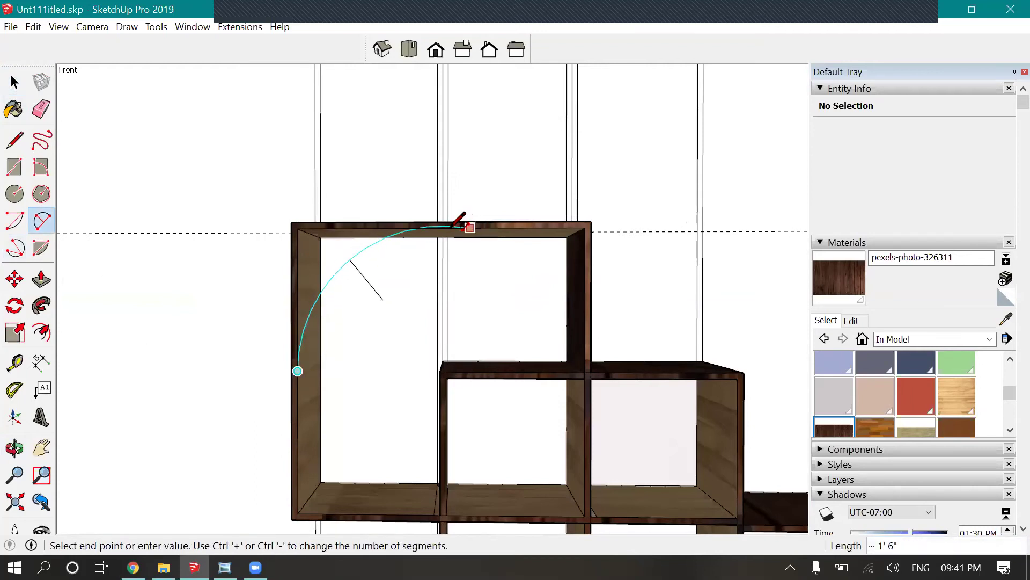
left_click(440, 228)
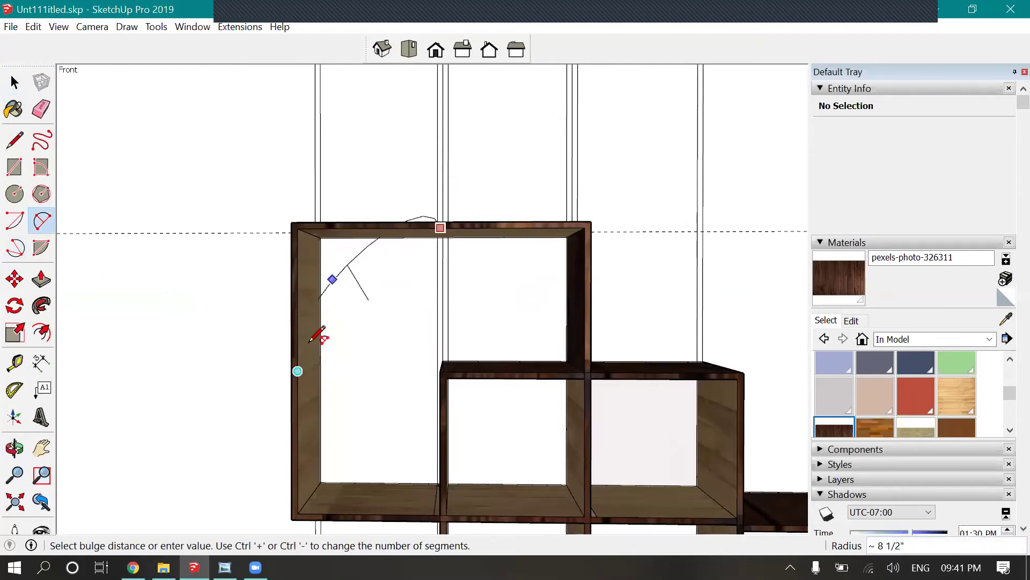
scroll(306, 349, "up", 1)
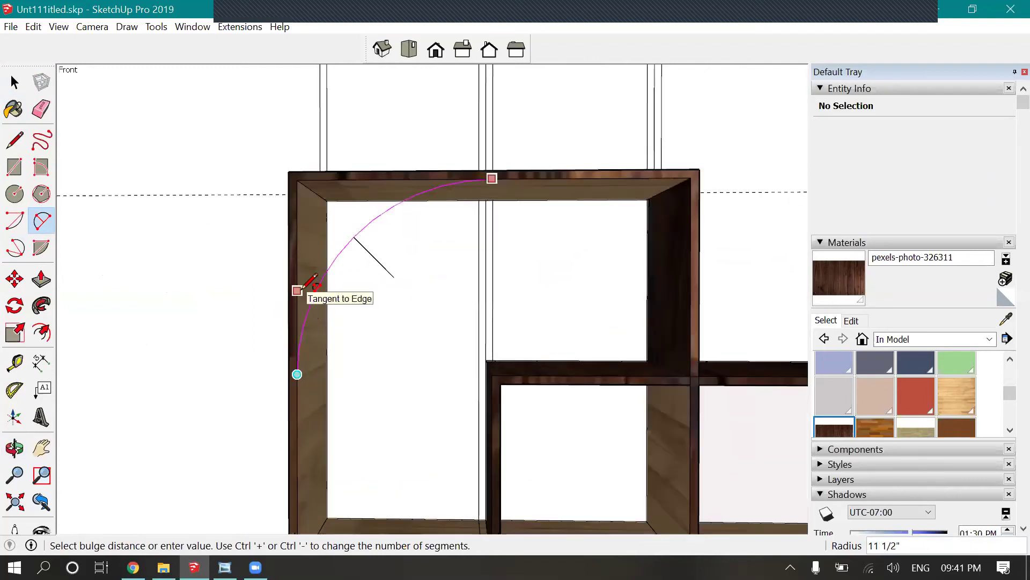
scroll(302, 288, "up", 1)
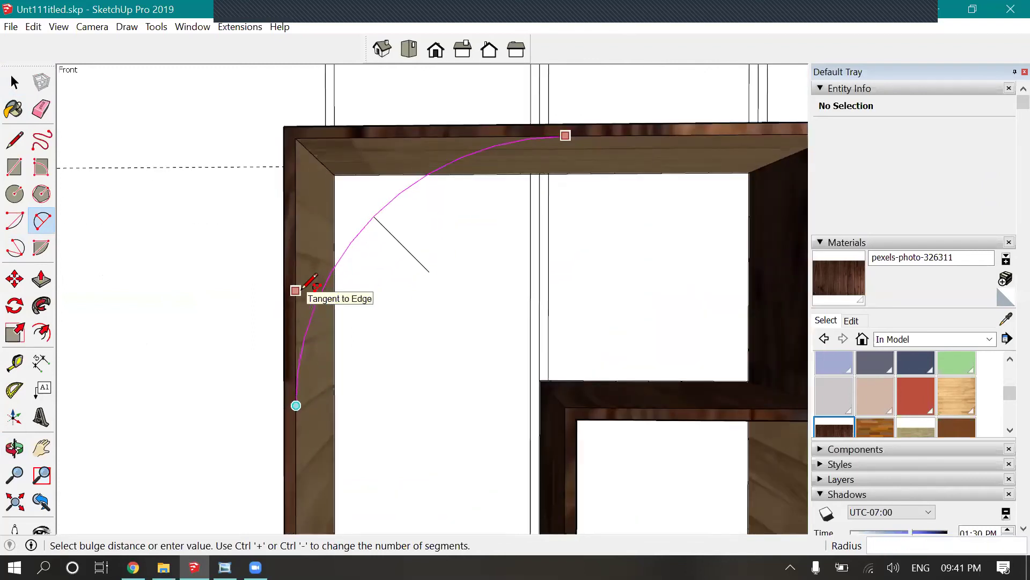
scroll(298, 281, "up", 1)
left_click(299, 237)
scroll(299, 236, "down", 1)
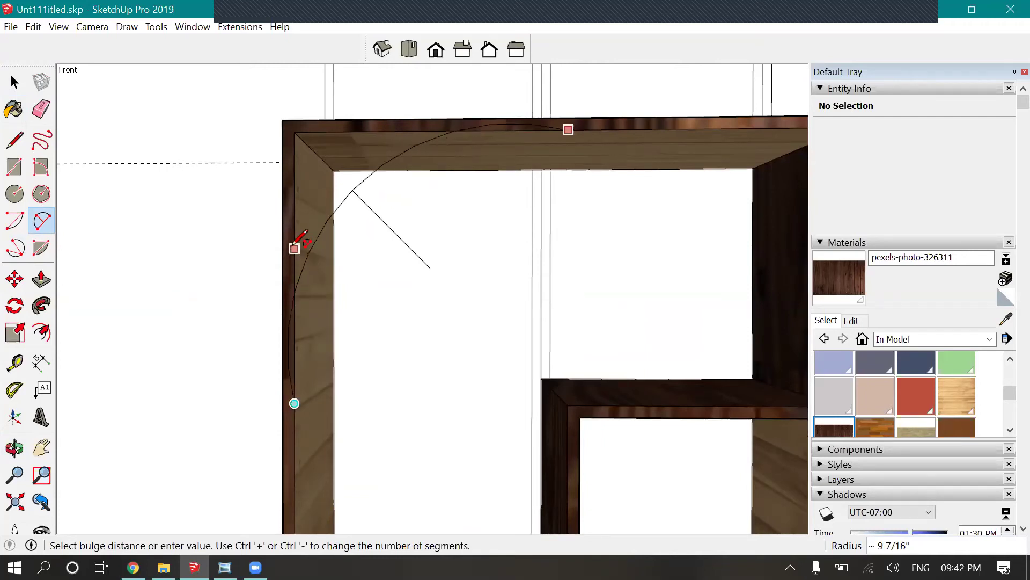
left_click(295, 293)
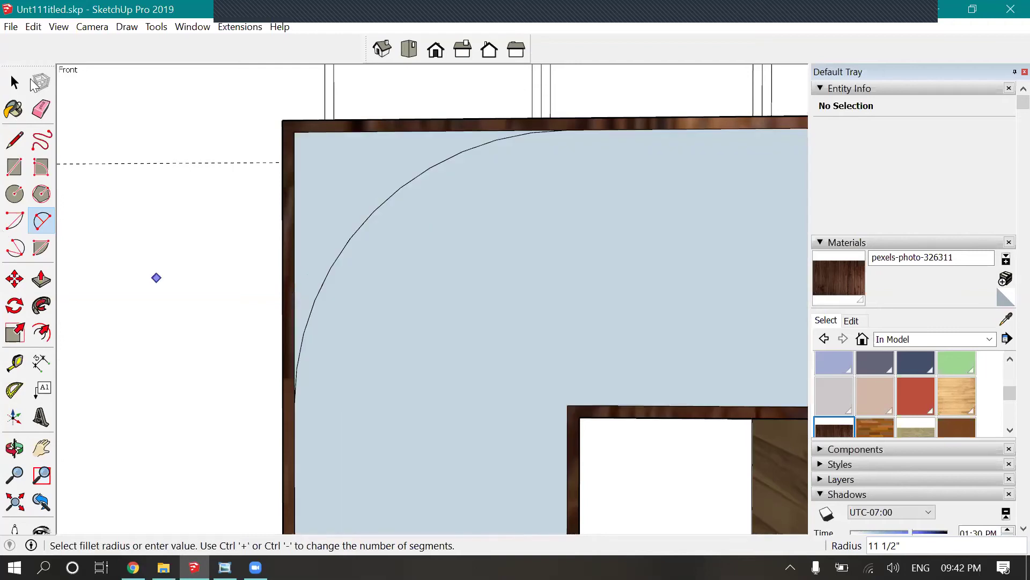
- Delete the large face below the arc in the box opening, leaving only the corner face
scroll(294, 204, "down", 3)
left_click(410, 298)
key("Delete")
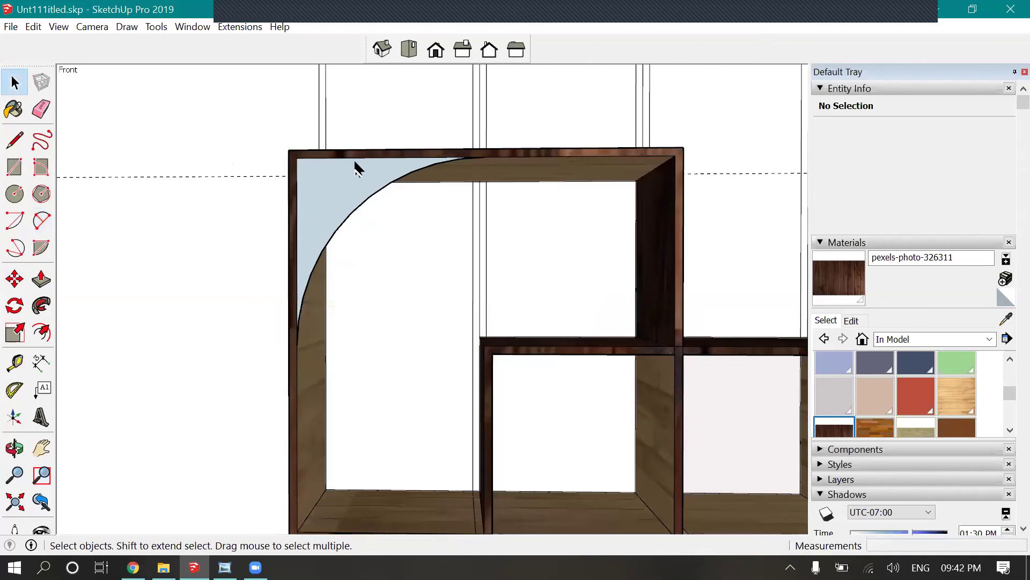
- Smooth the corner arc by setting its number of segments to 50
scroll(375, 171, "up", 2)
left_click(395, 178)
left_click(349, 211)
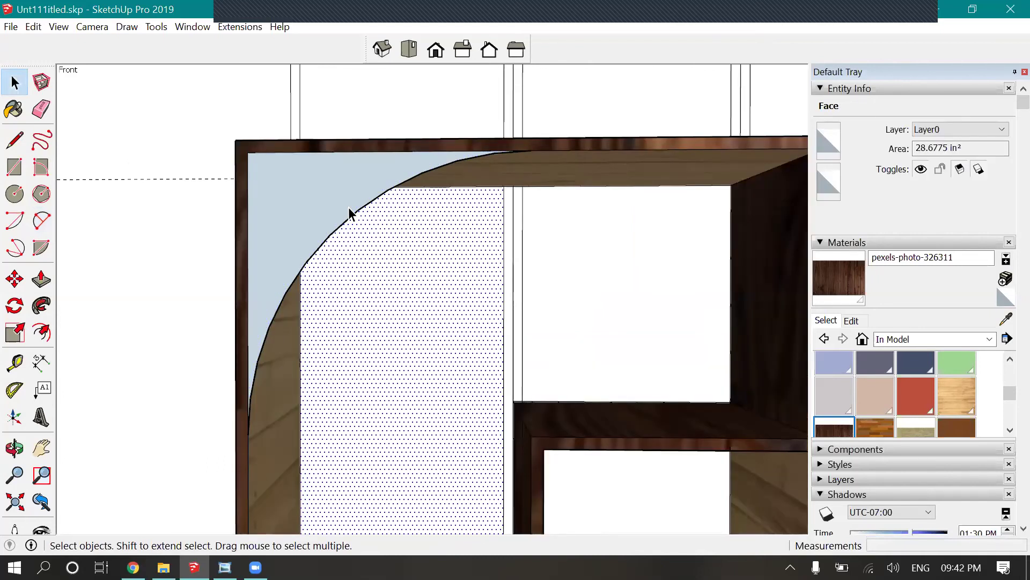
left_click(356, 210)
left_click(357, 210)
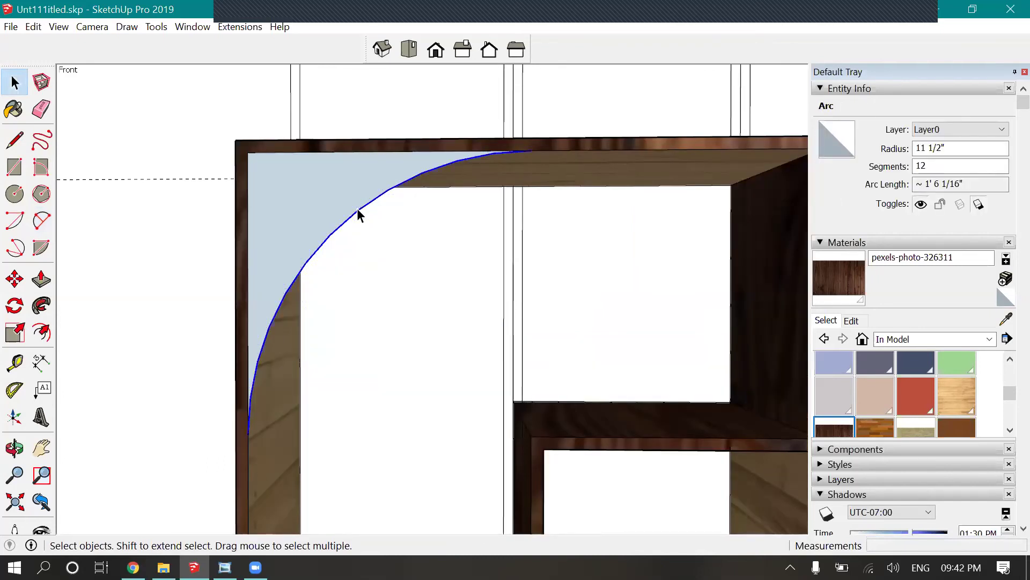
double_click(921, 166)
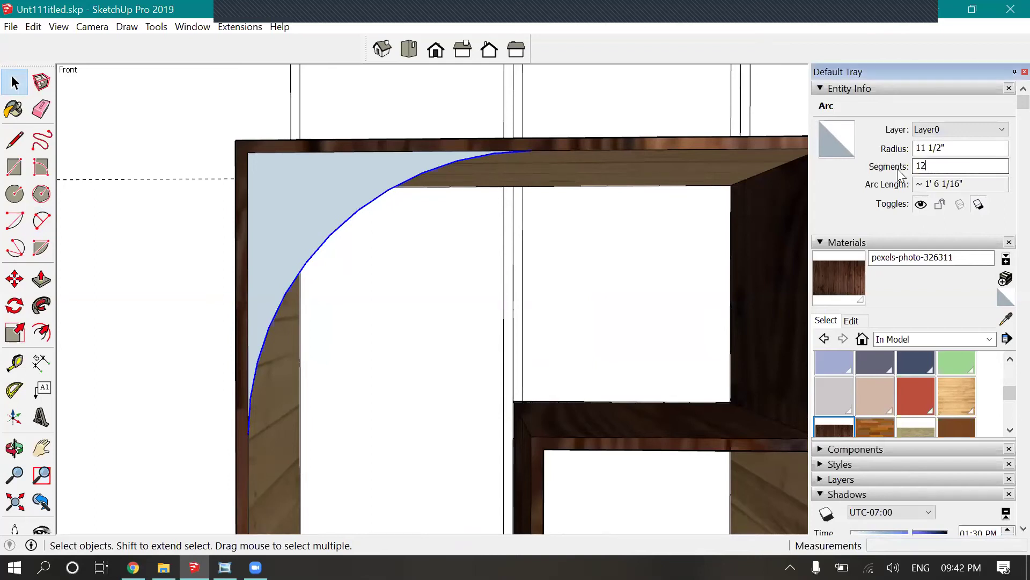
type("50")
key("Return")
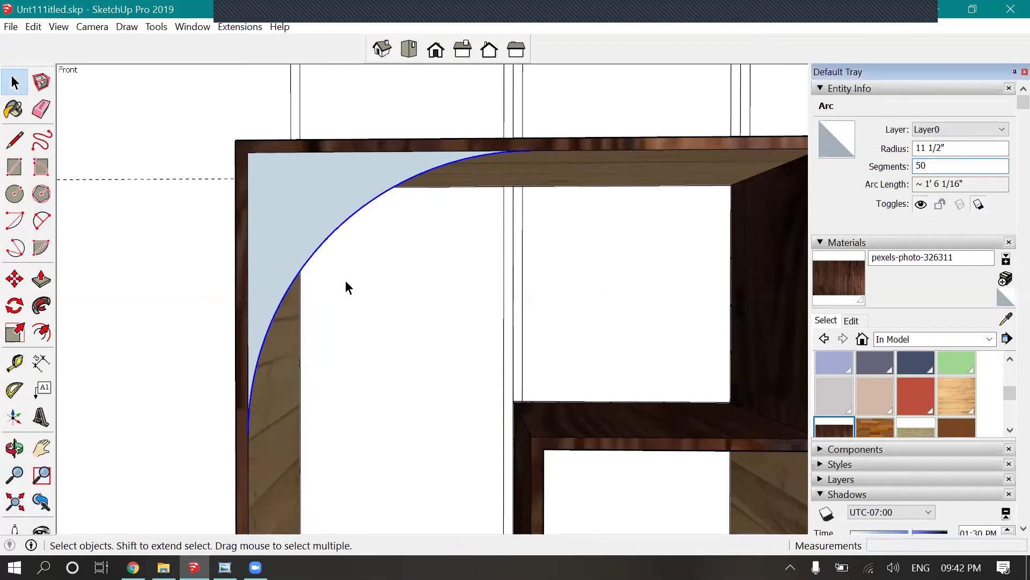
left_click(63, 315)
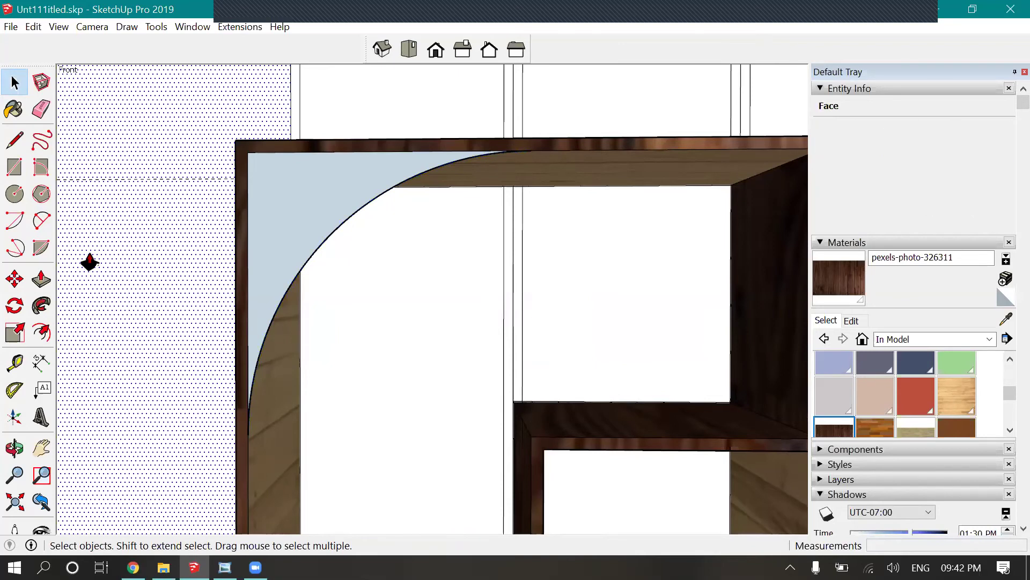
left_click(253, 278)
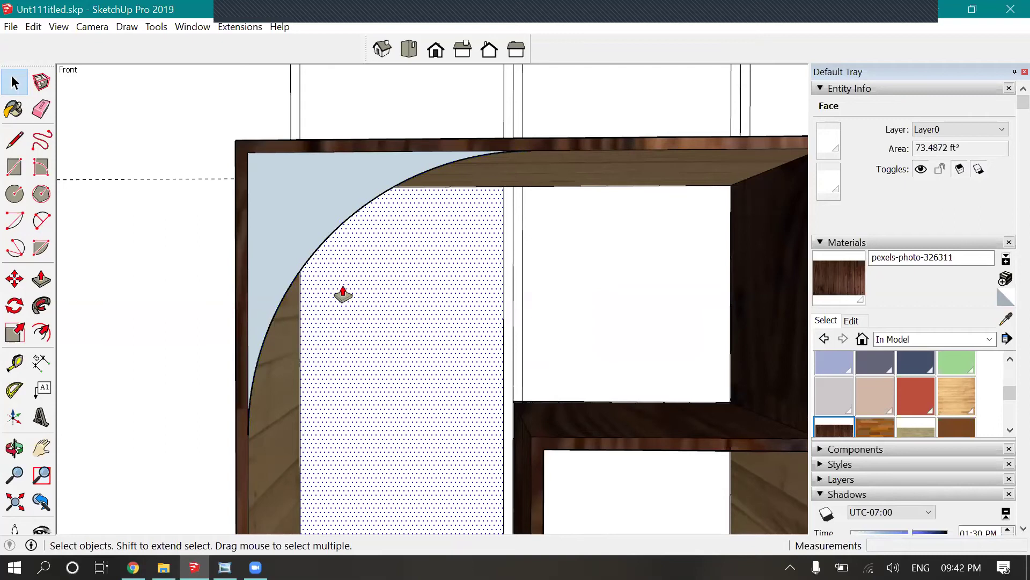
scroll(343, 294, "up", 2)
key("ctrl+z")
scroll(350, 292, "down", 3)
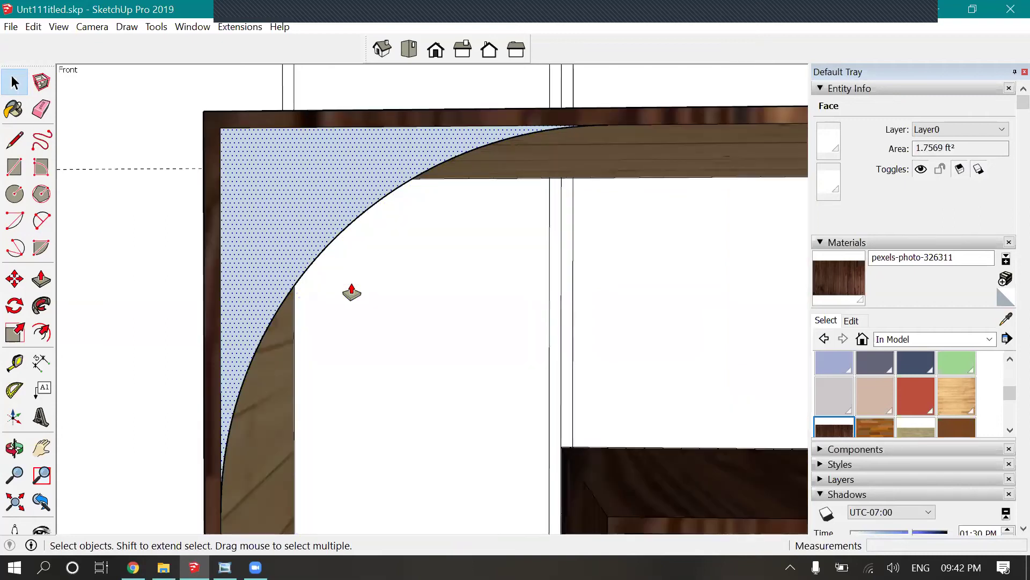
key("p")
scroll(143, 253, "up", 3)
left_click(143, 252)
scroll(419, 285, "down", 1)
key("Escape")
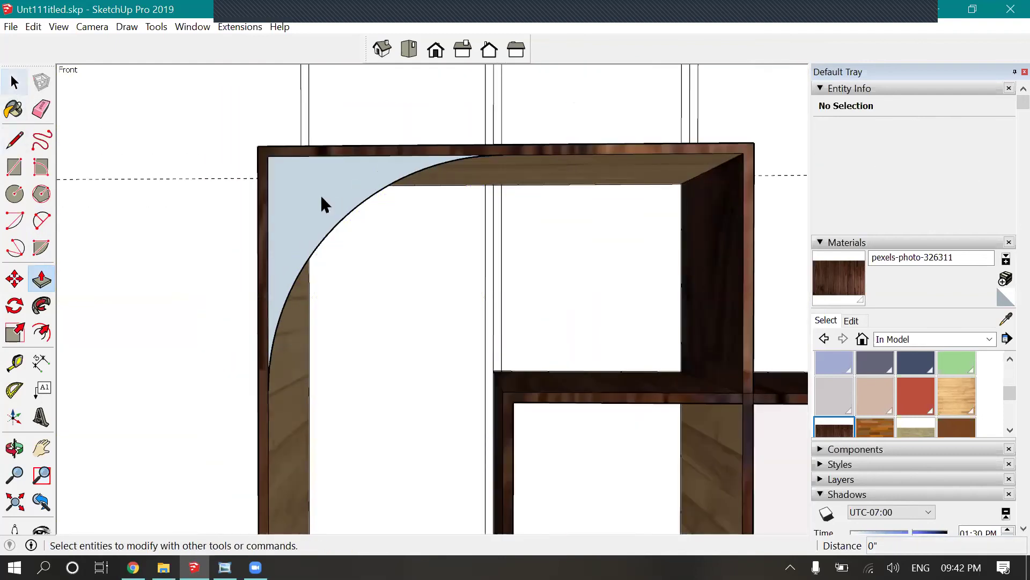
- Try to move the corner face away from the box's inner corner, and undo the move
key("space")
left_click(404, 292)
scroll(405, 292, "down", 4)
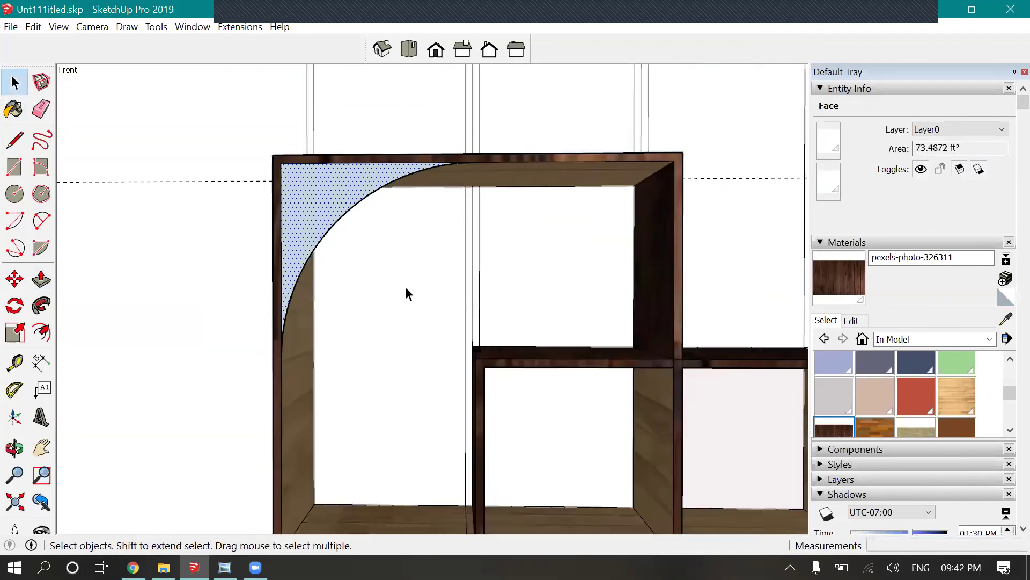
scroll(359, 218, "up", 3)
left_click(269, 174)
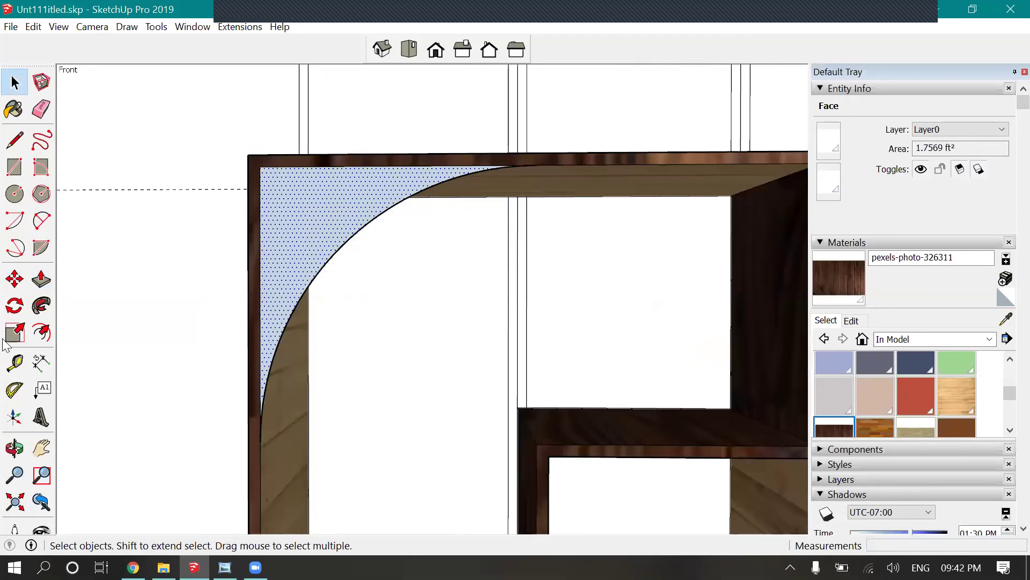
key("m")
left_click(261, 167)
left_click(319, 214)
key("ctrl+z")
- Push the corner face back through the box to its rear edge to give the rounded corner depth
key("p")
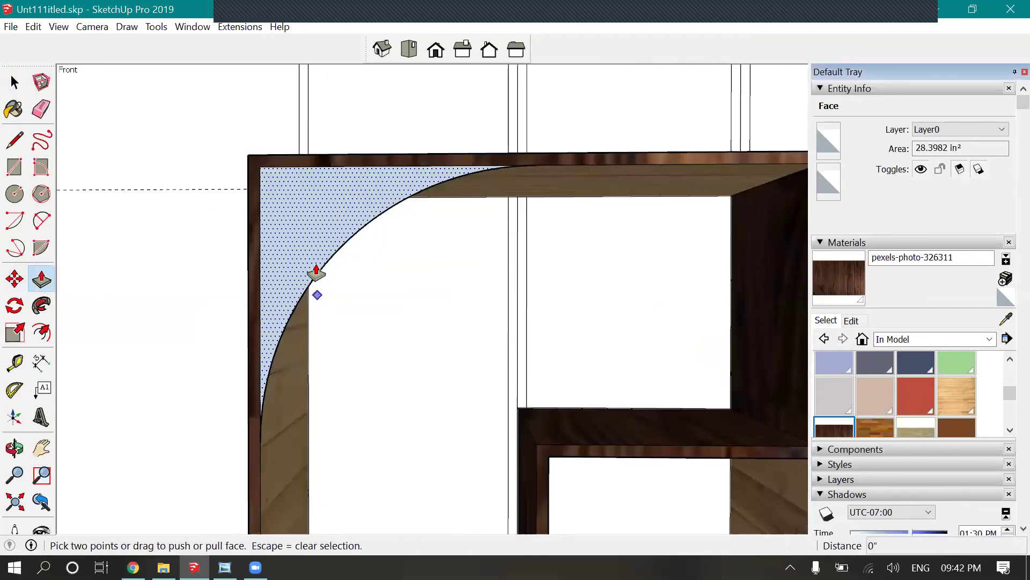
left_click(317, 272)
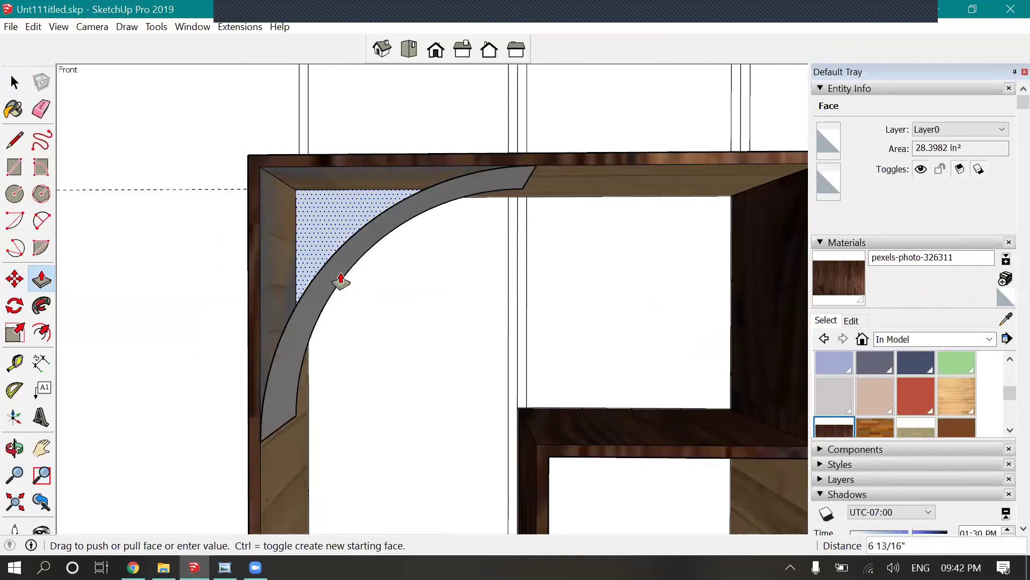
left_click(345, 281)
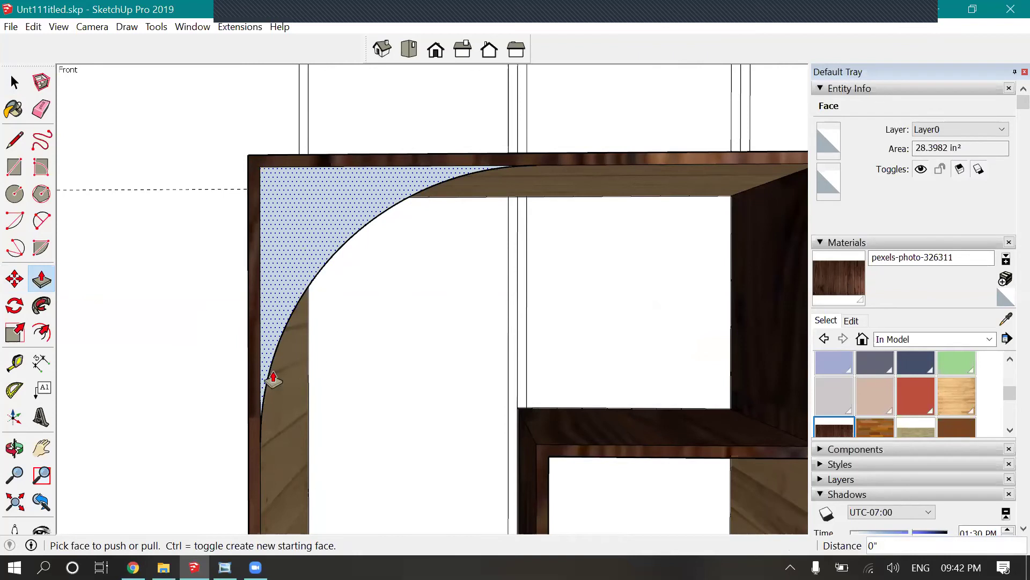
left_click(279, 348)
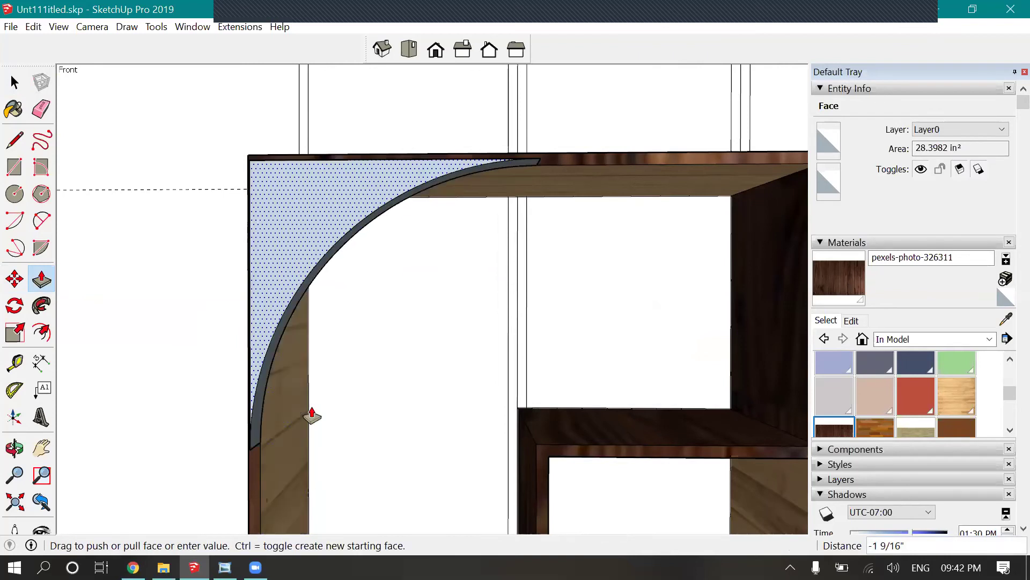
left_click(311, 414)
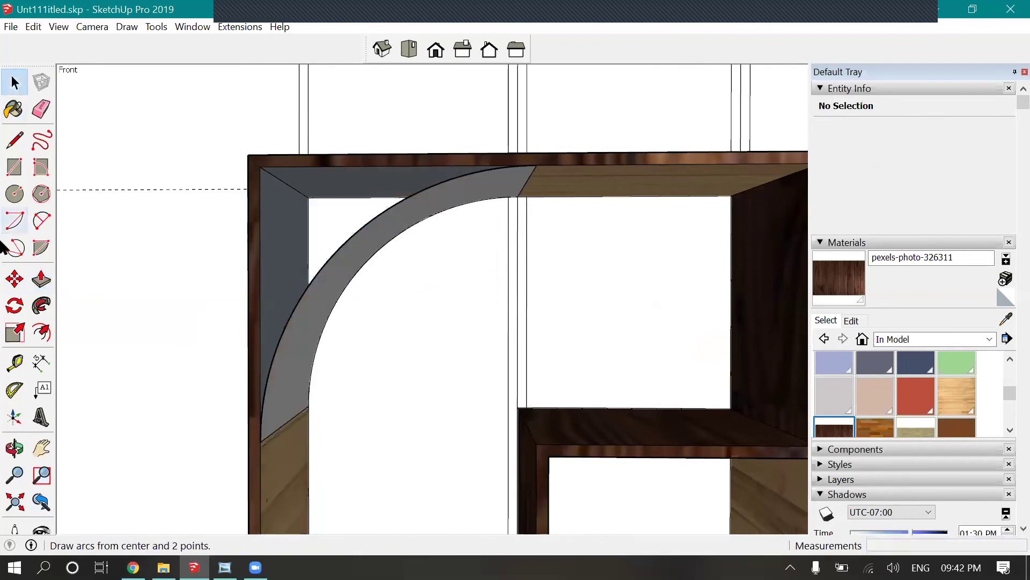
- Close the corner piece's front with an 11 1/2" line from the inner corner to the arc's upper end, and revert the piece to a flat face
left_click(15, 140)
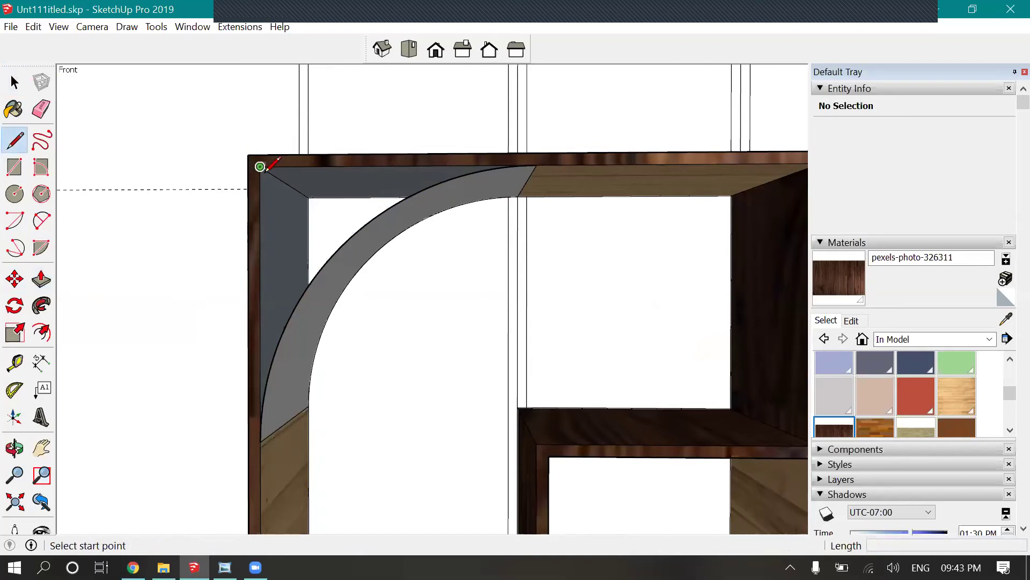
left_click(260, 167)
left_click(537, 164)
left_click(15, 82)
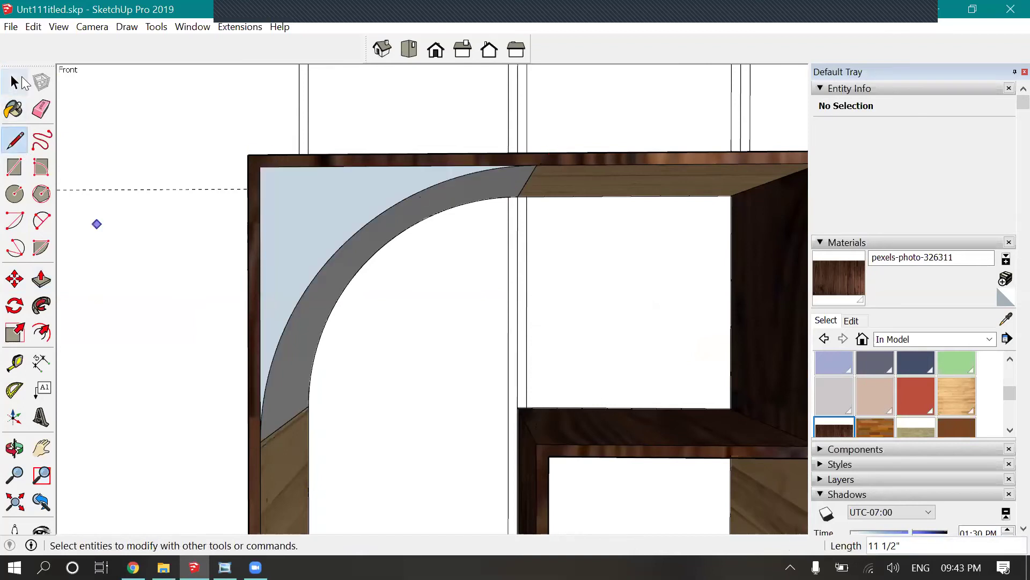
scroll(345, 242, "down", 10)
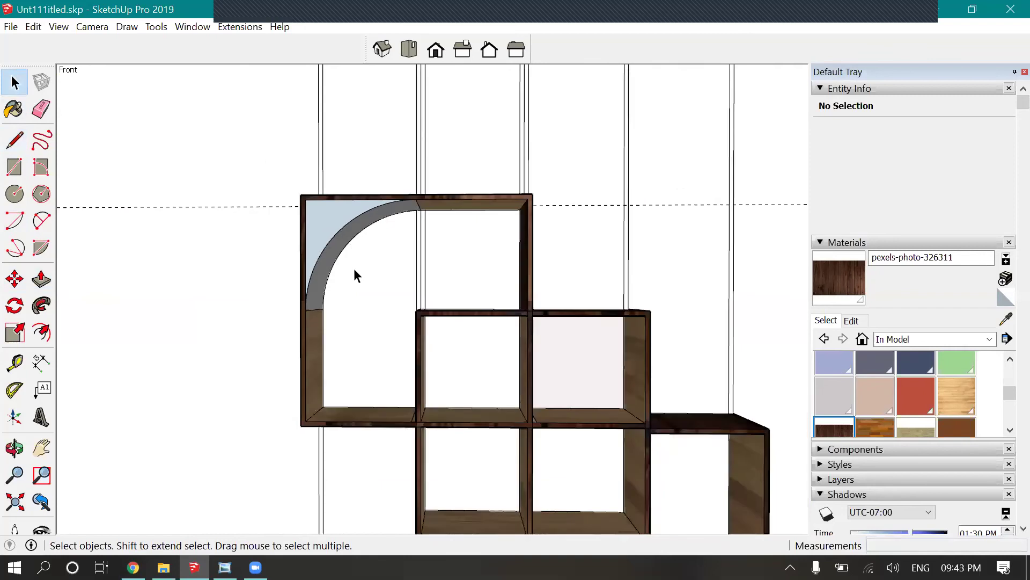
scroll(349, 322, "up", 8)
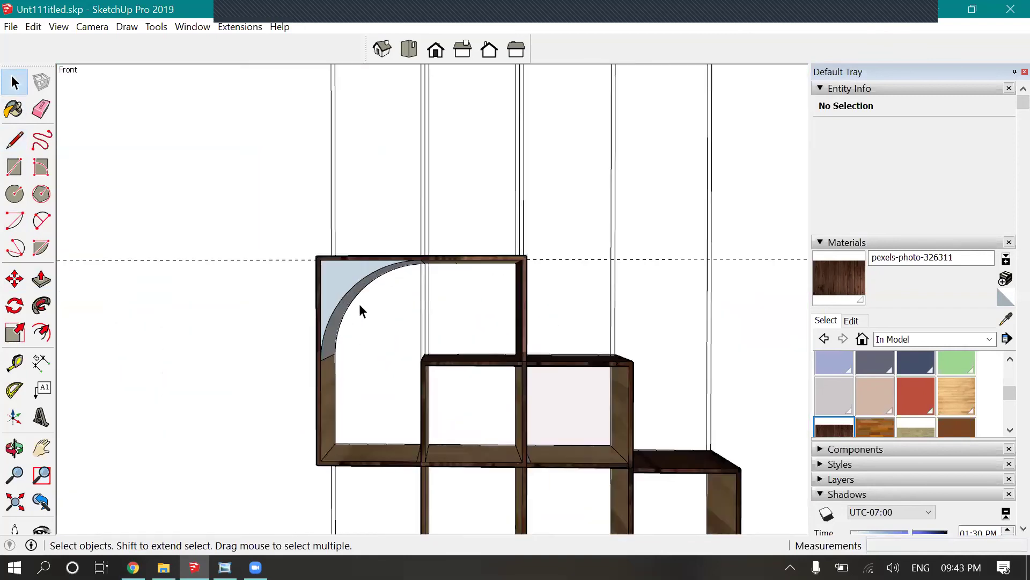
left_click(358, 297)
key("Delete")
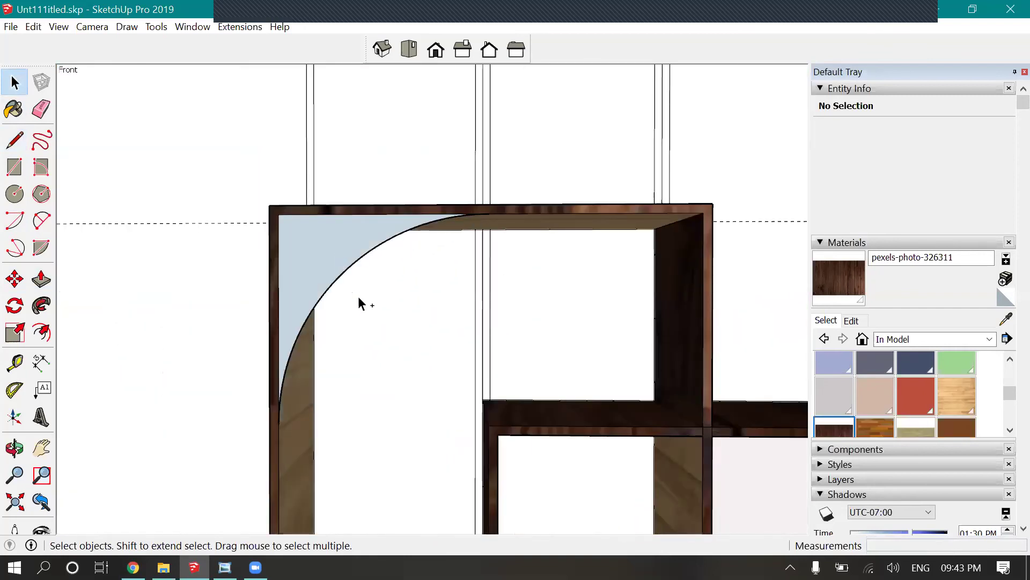
- Push the flat corner face 10" back into the tallest box
scroll(334, 248, "up", 1)
left_click(40, 278)
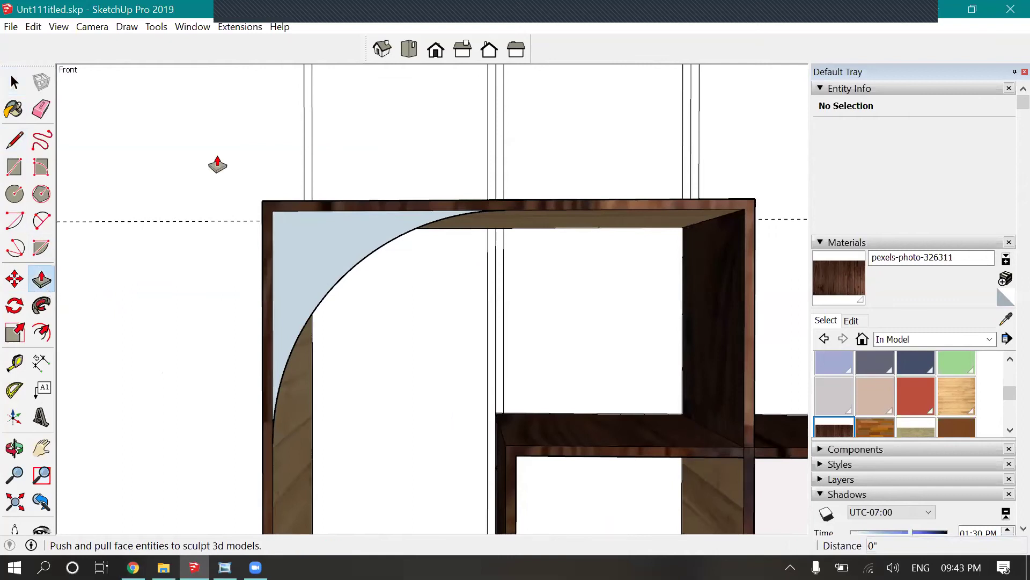
scroll(265, 299, "down", 2)
scroll(268, 309, "up", 3)
left_click_drag(268, 309, 300, 371)
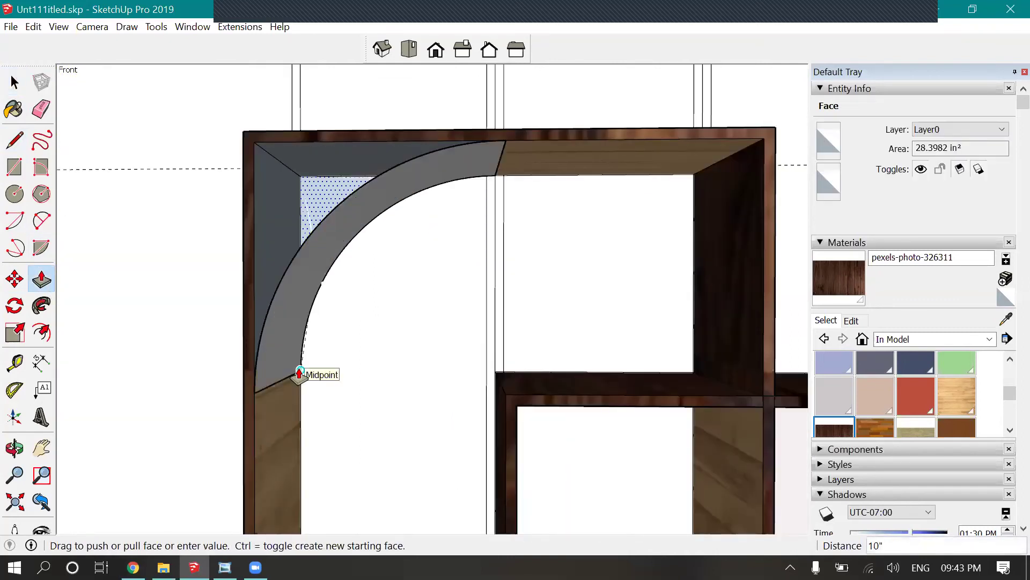
left_click(299, 372)
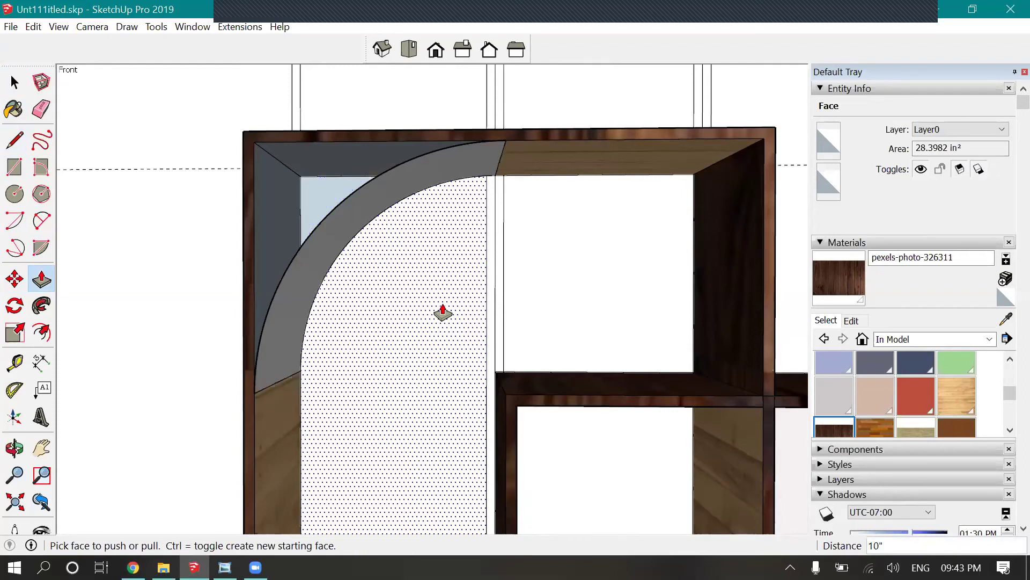
- Close the corner piece's open front with a line from the inner corner down to the arc's lower end
left_click(14, 140)
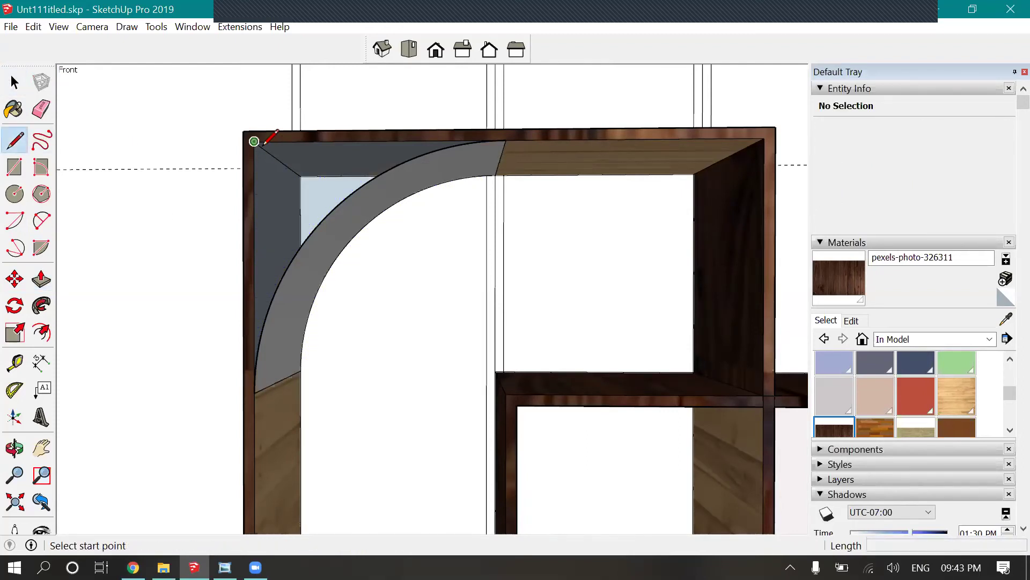
left_click(254, 141)
left_click(255, 392)
left_click(255, 392)
scroll(488, 322, "down", 4)
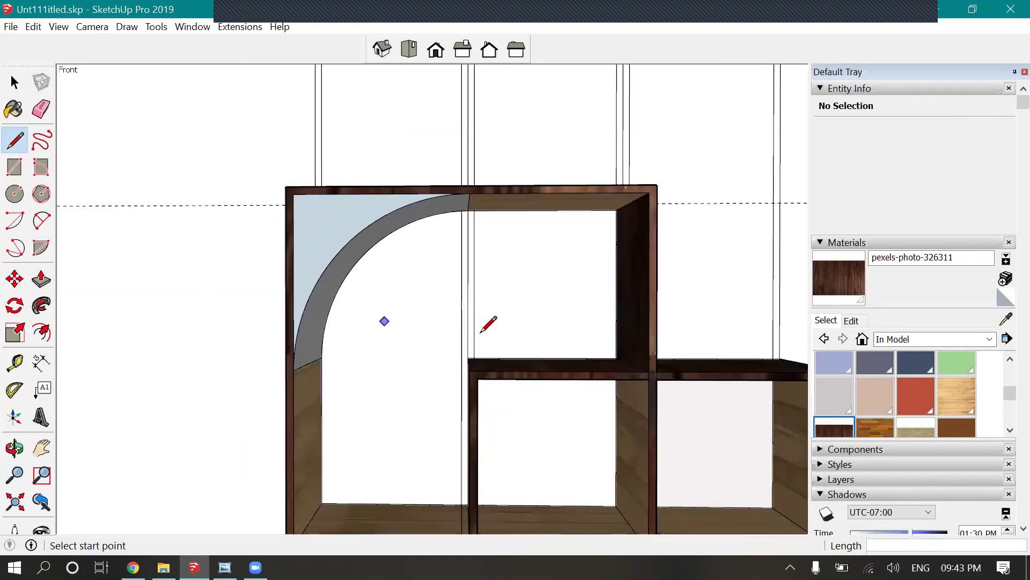
- Examine the closed corner piece, its front face and the wall face below the arc
key("space")
scroll(365, 253, "down", 5)
key("space")
scroll(473, 304, "up", 6)
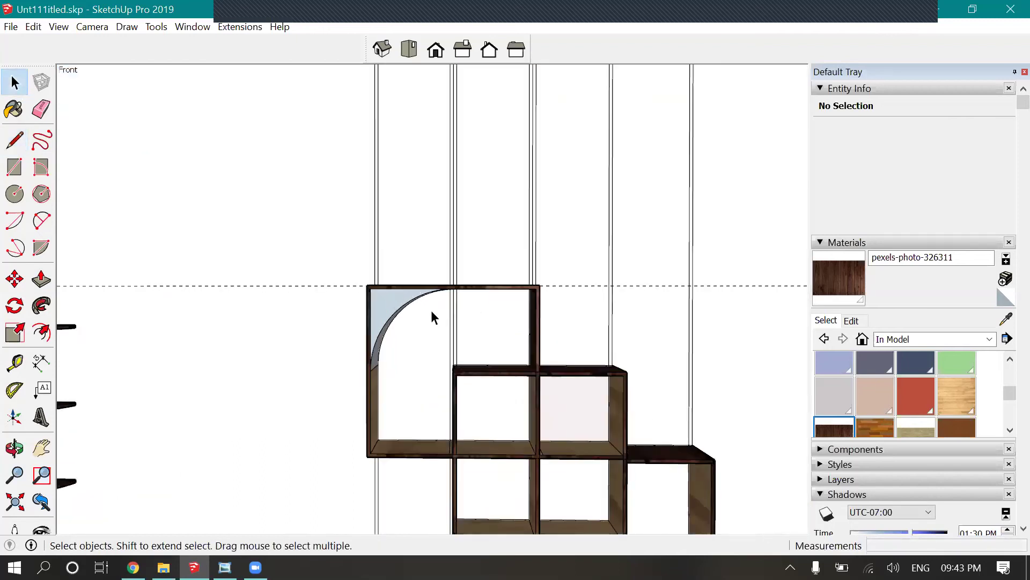
left_click(357, 254)
scroll(416, 179, "down", 3)
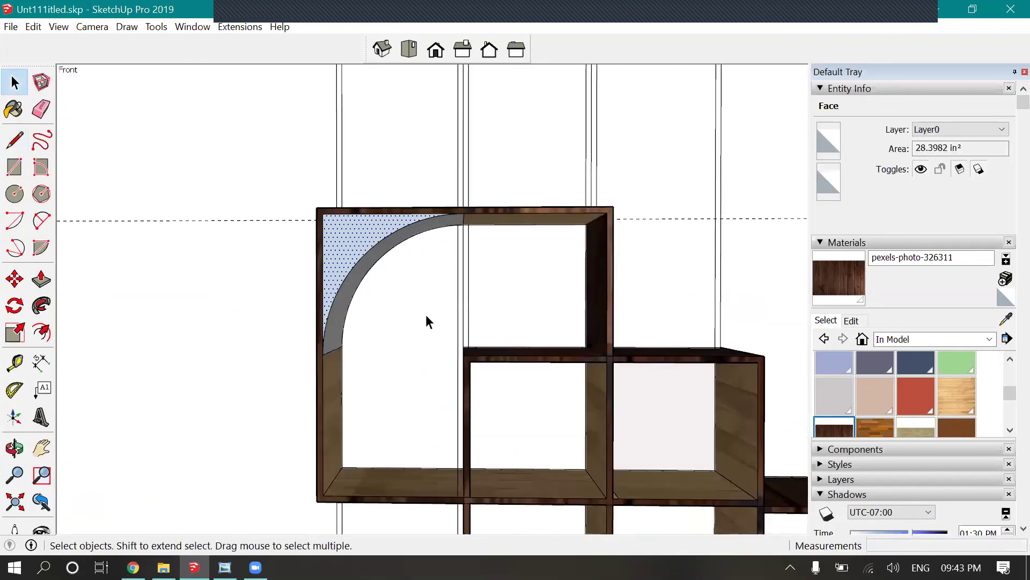
scroll(491, 287, "down", 3)
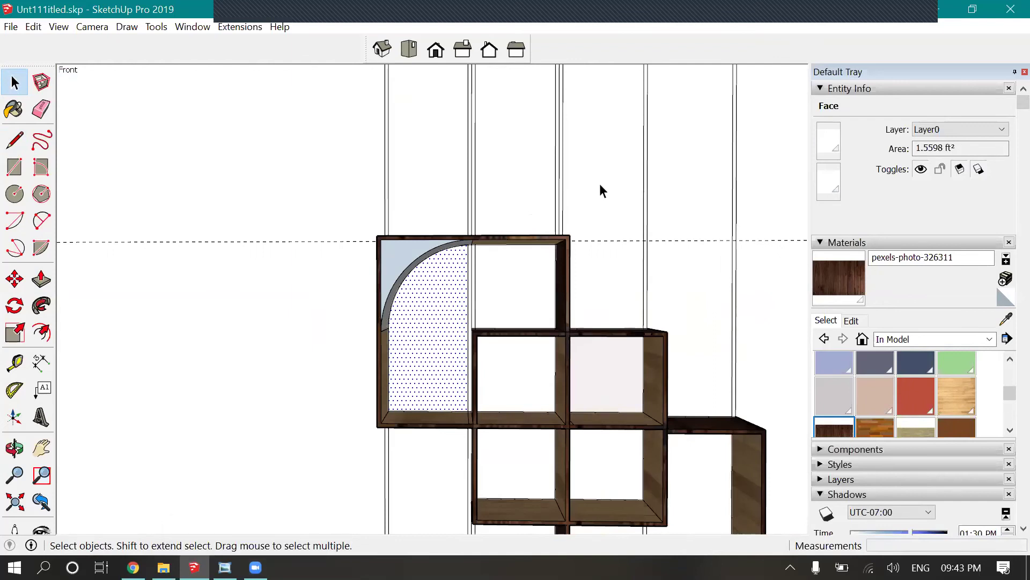
left_click(527, 191)
scroll(417, 262, "up", 5)
left_click(426, 246)
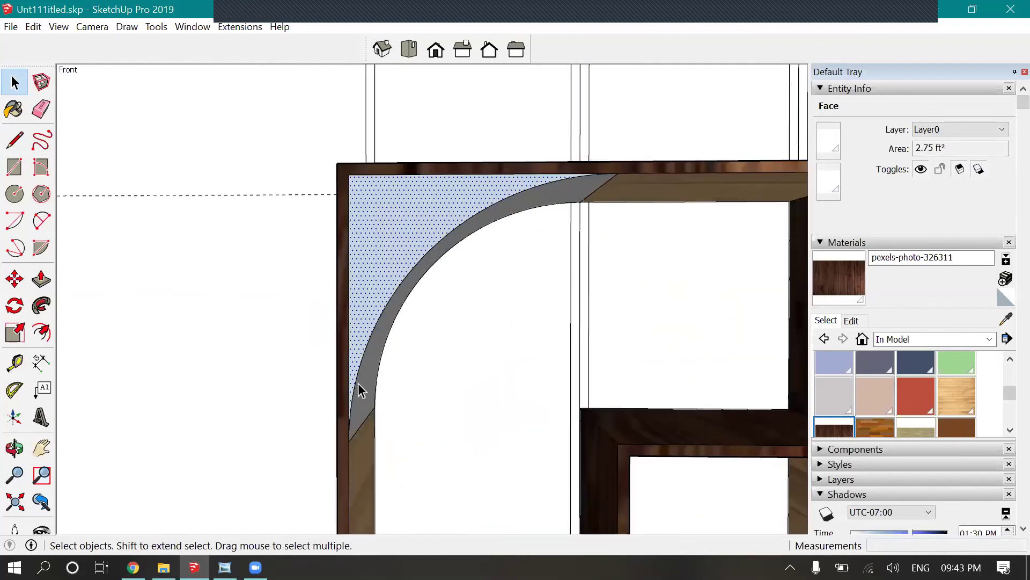
left_click(458, 346)
left_click(42, 332)
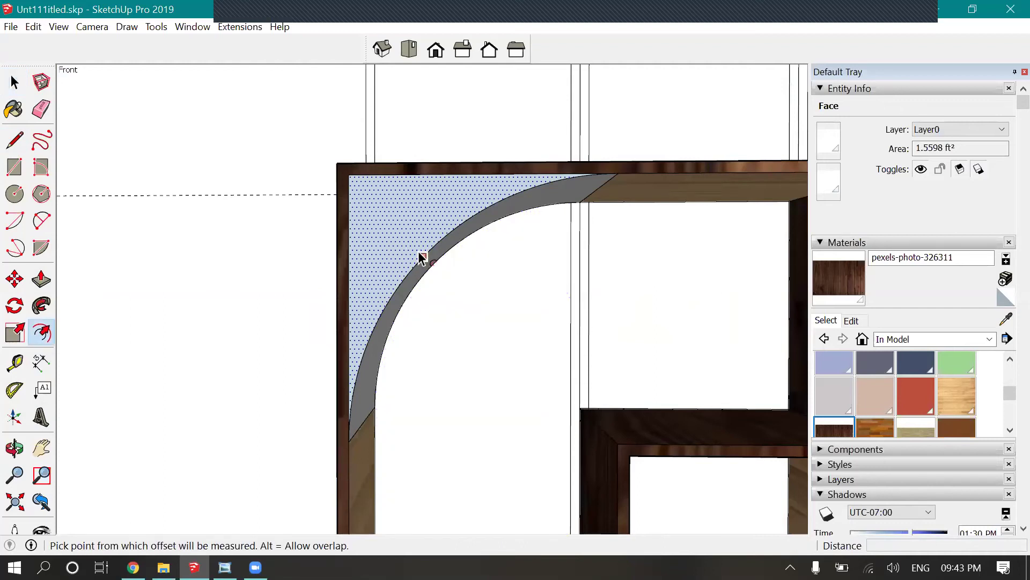
left_click(418, 251)
key("Escape")
left_click(418, 256)
left_click(413, 256)
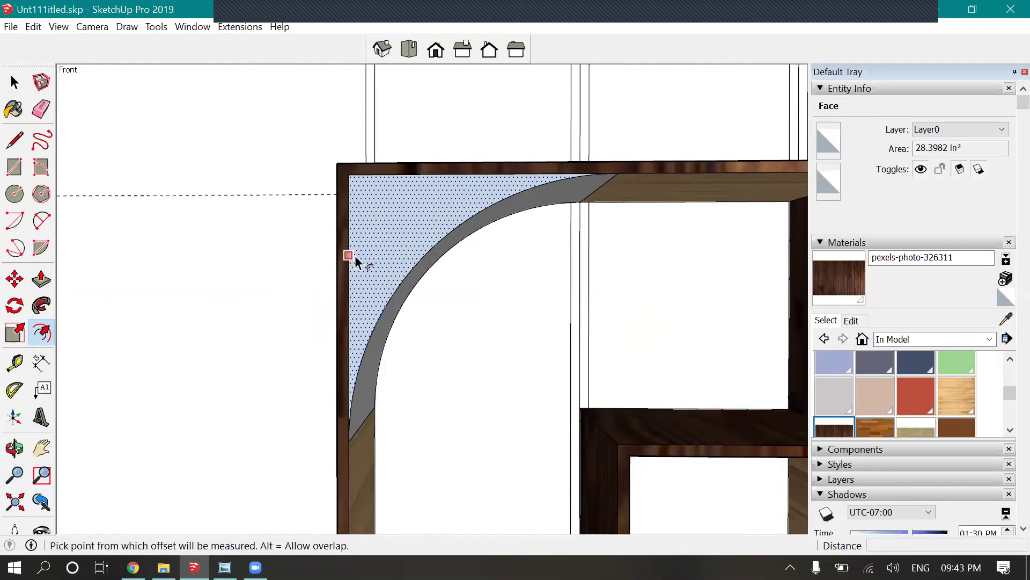
key("Escape")
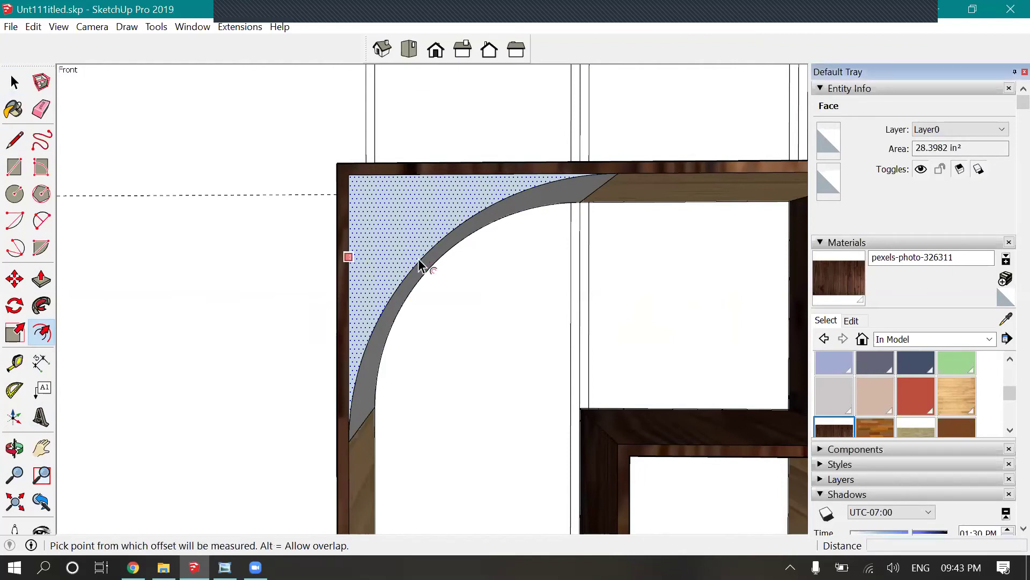
- Examine the rounded corner on the box shelf together with the curved shelf on the same wall
scroll(591, 304, "down", 5)
scroll(648, 322, "down", 3)
left_click(15, 82)
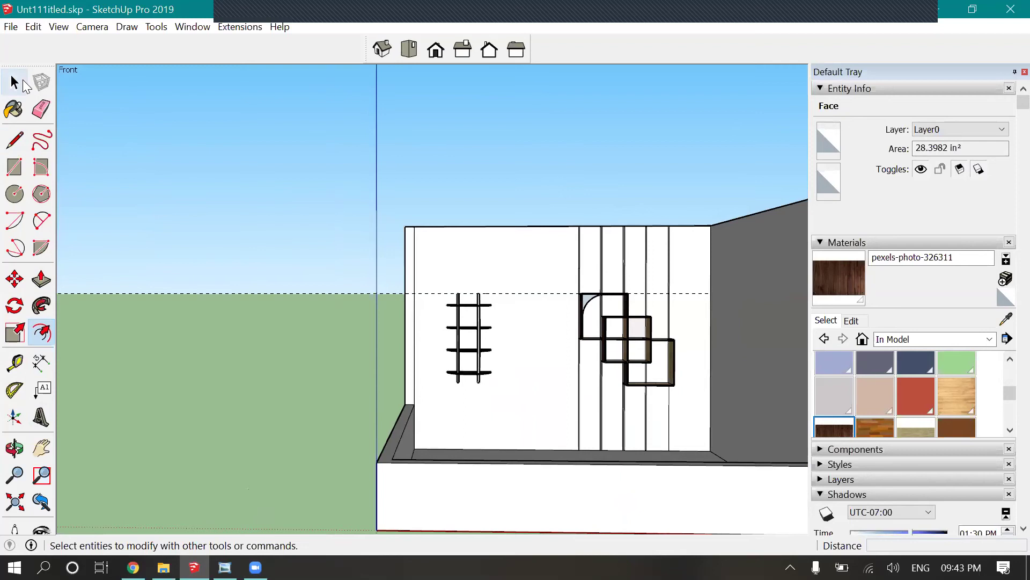
scroll(631, 300, "up", 1)
scroll(631, 298, "up", 5)
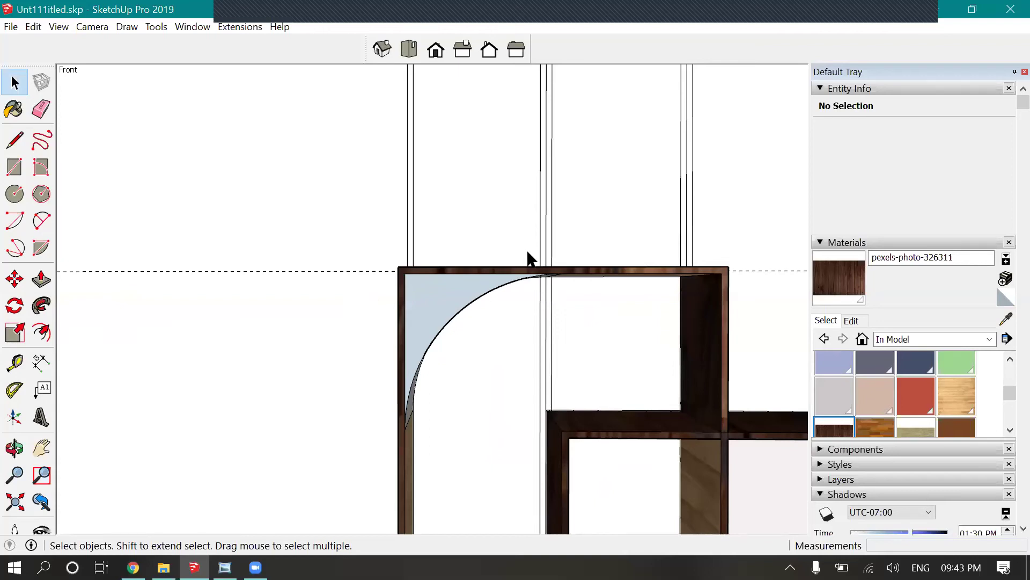
scroll(562, 239, "down", 3)
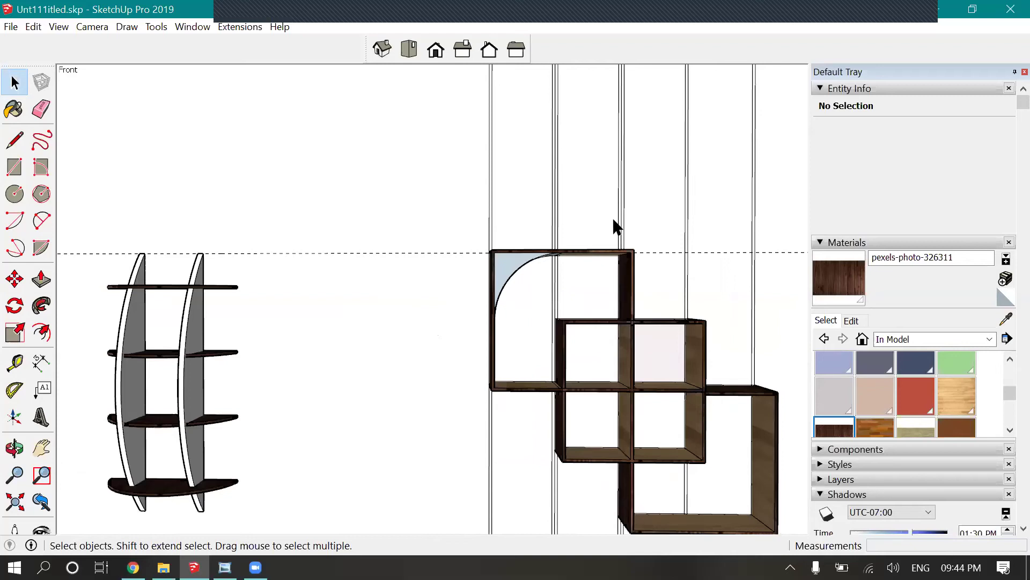
scroll(615, 226, "down", 2)
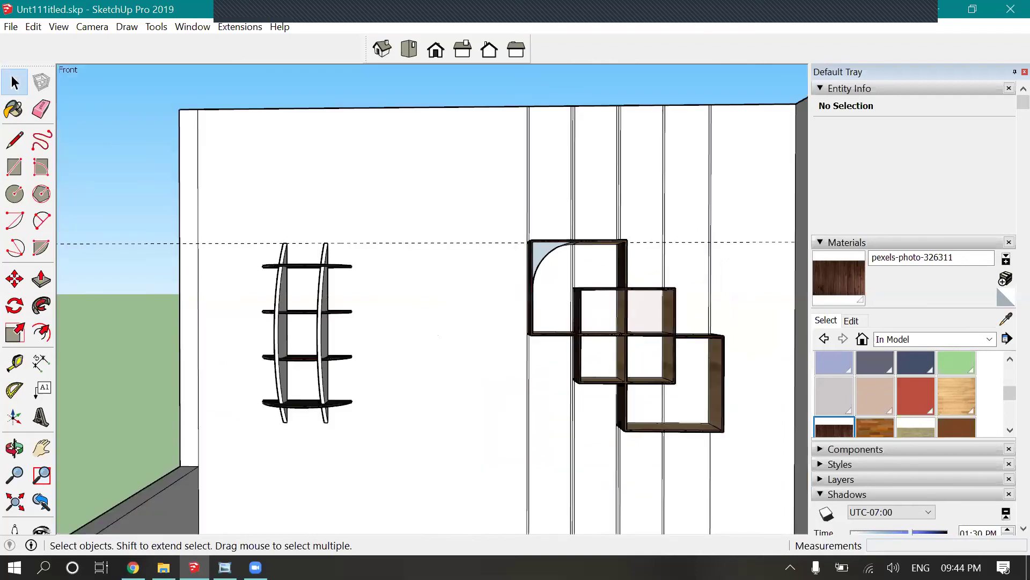
key("o")
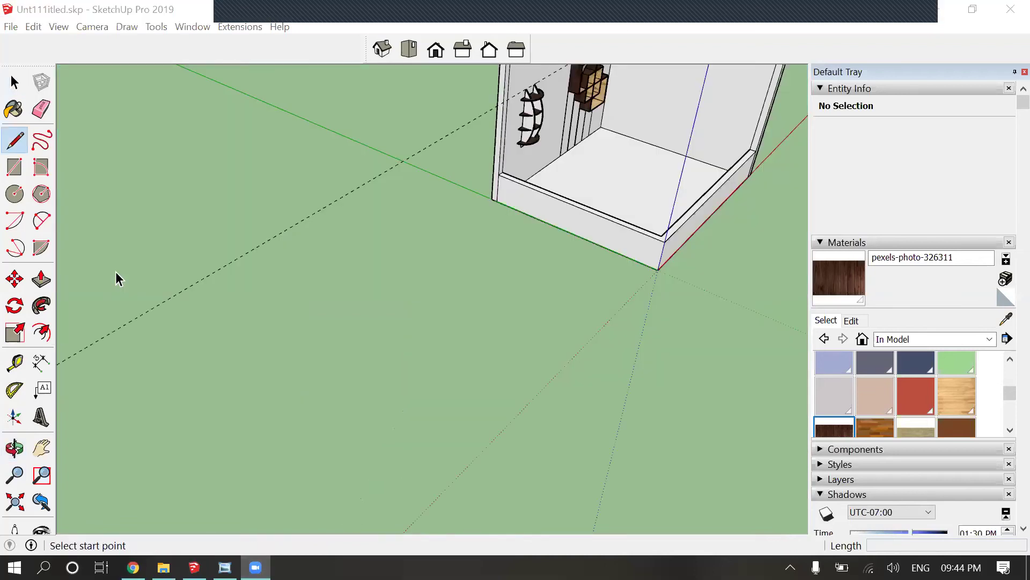
left_click(11, 27)
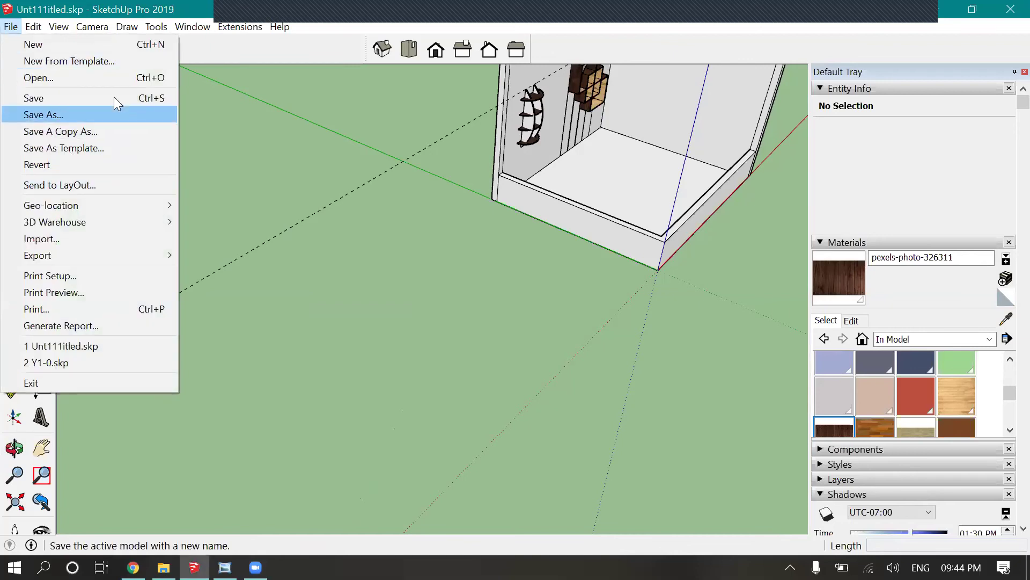
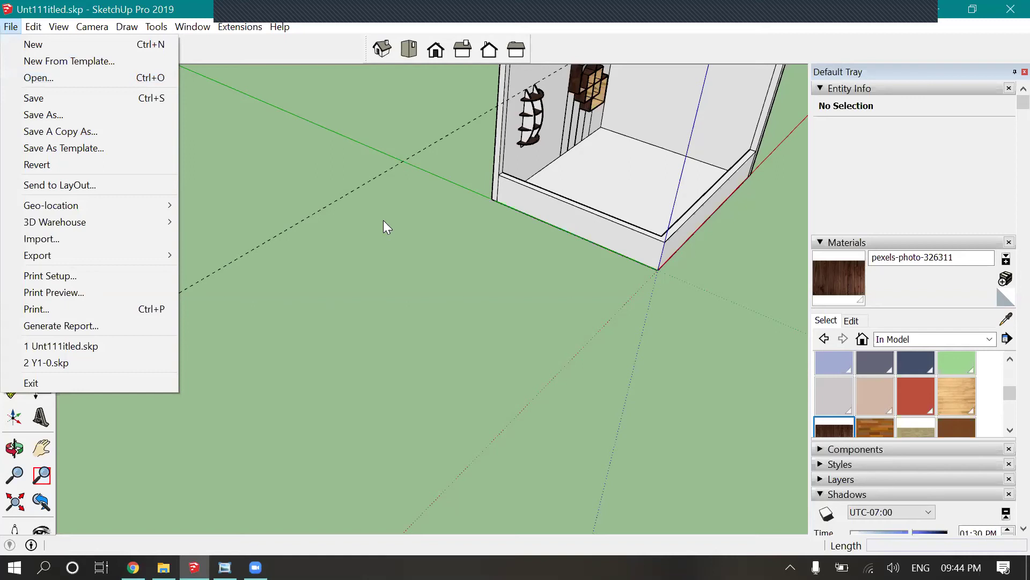
key("Escape")
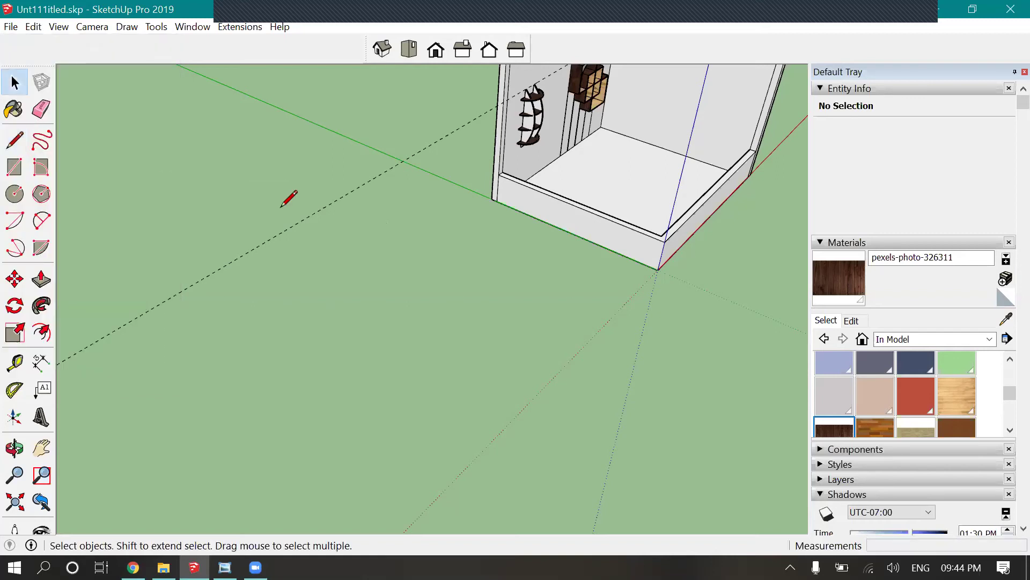
- Draw a small square face with four lines at the crossing of the two guides outside the room
key("l")
scroll(284, 203, "up", 5)
left_click(294, 208)
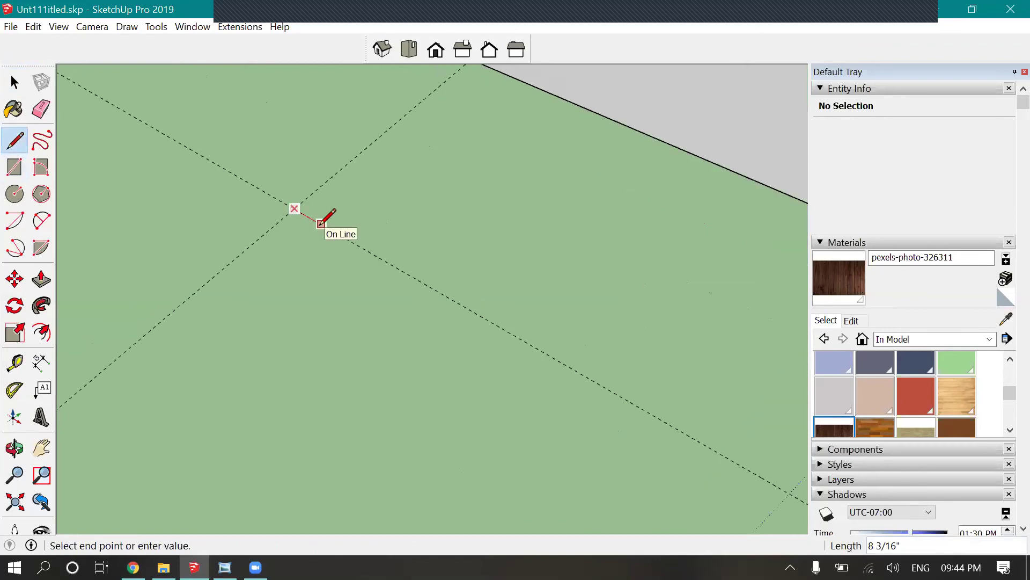
left_click(310, 217)
left_click(296, 231)
left_click(280, 221)
left_click(295, 209)
left_click(14, 82)
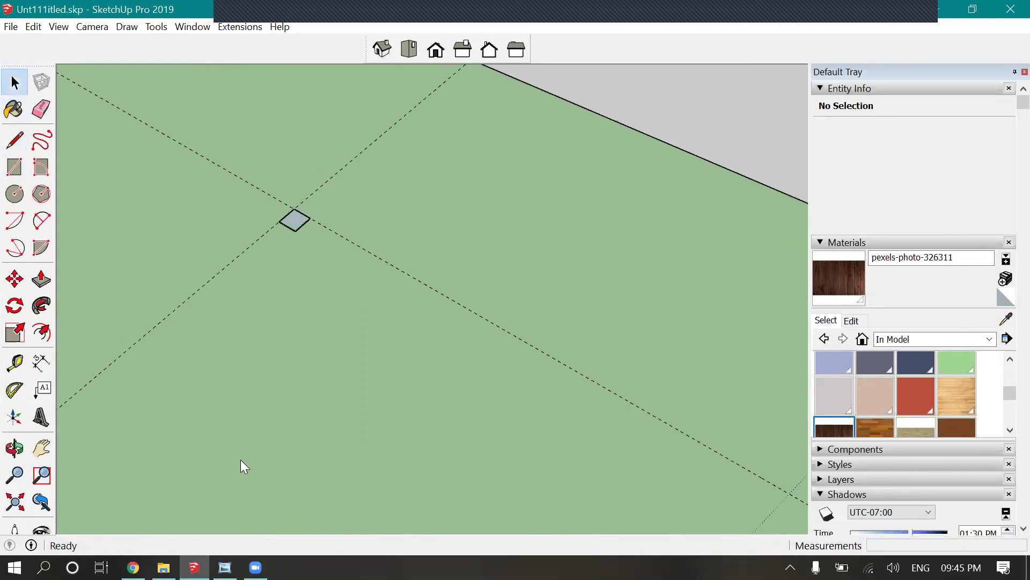
- Extrude the small square face upward into a tall post outside the room wall and make it a group
scroll(241, 467, "down", 1)
key("p")
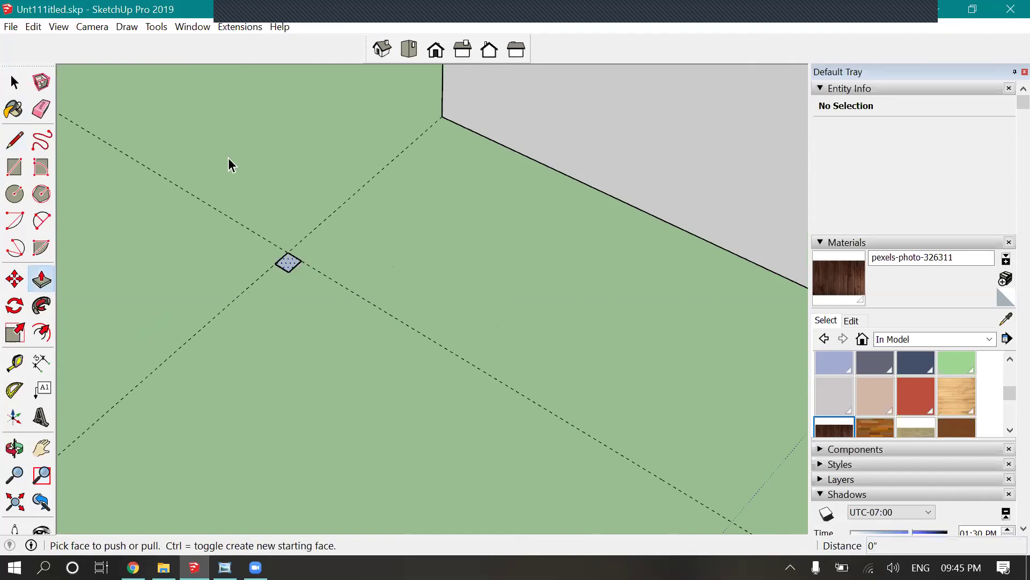
- Copy the post along the guide to its crossing with the green axis and divide the distance with /3
left_click(12, 279)
key("ctrl+z")
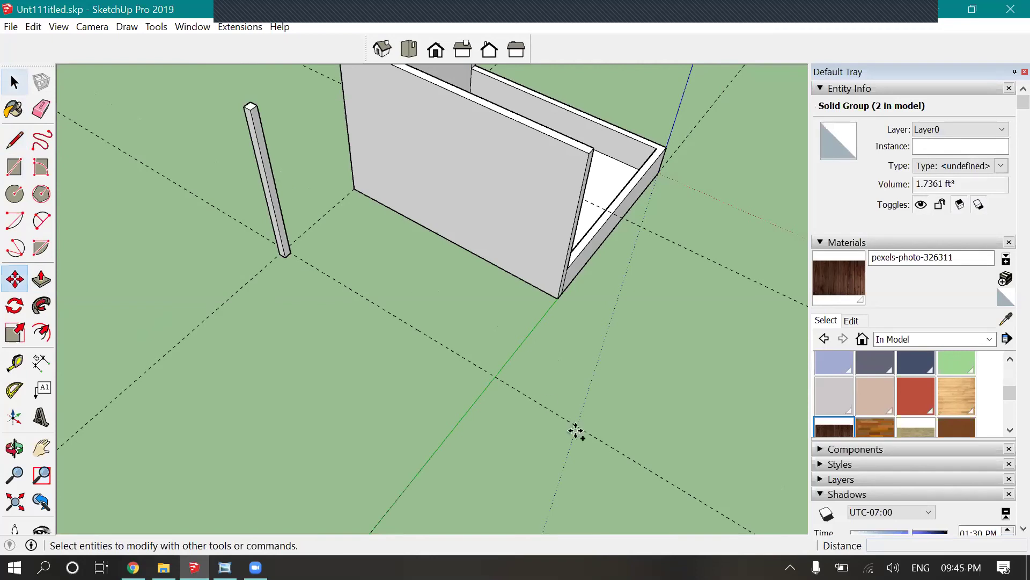
scroll(470, 365, "up", 3)
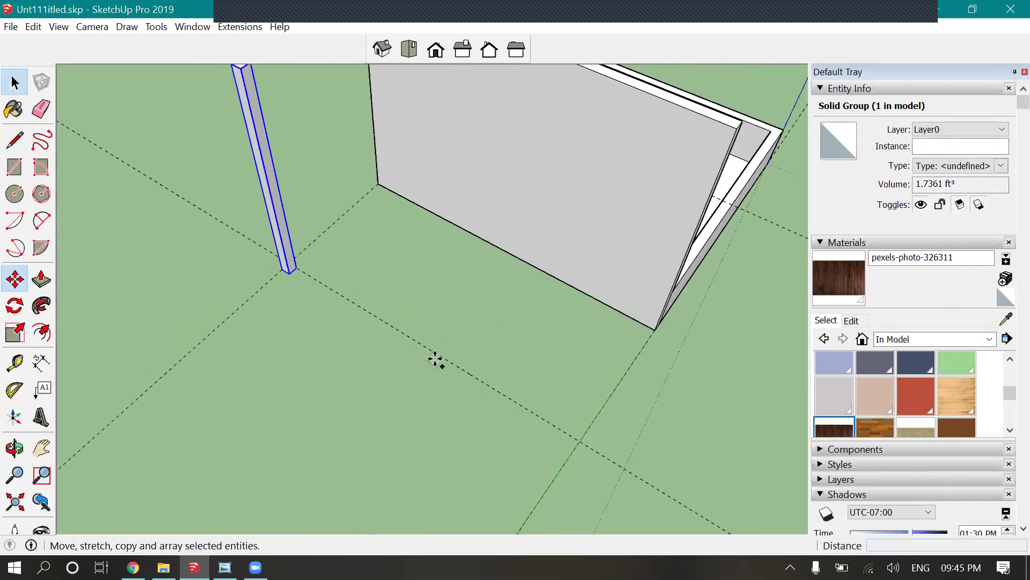
scroll(422, 322, "up", 1)
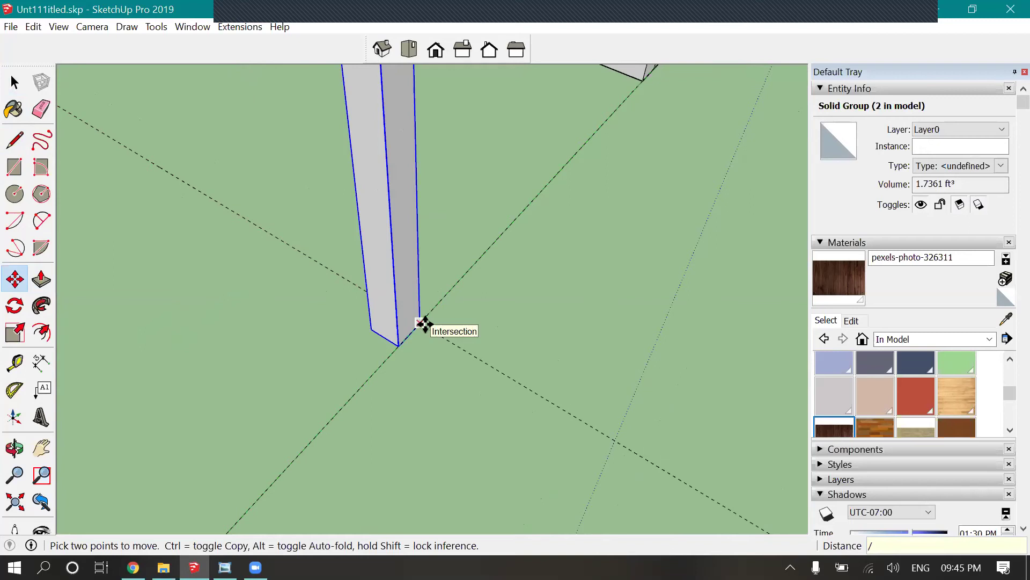
type("3")
key("Return")
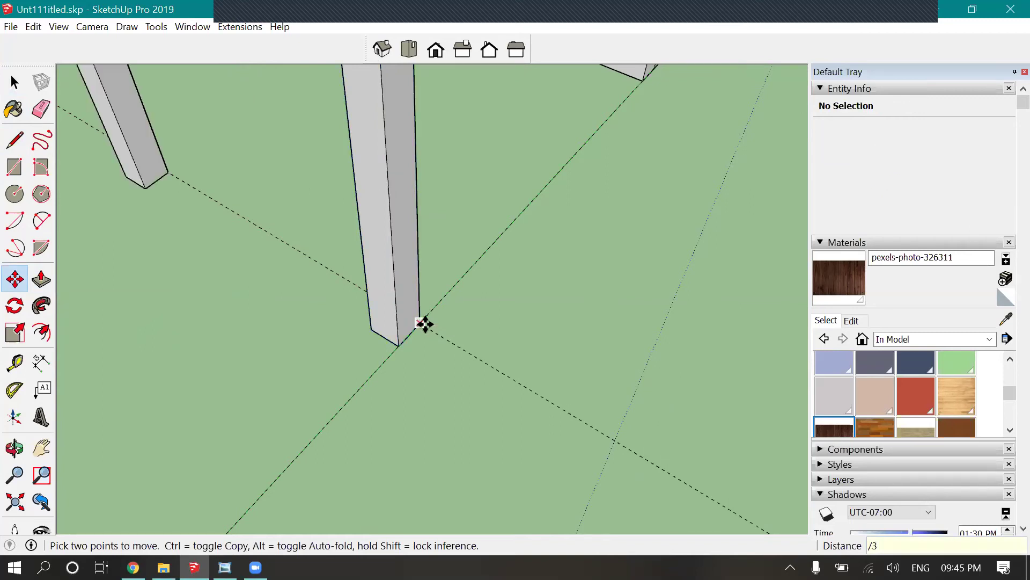
- Change the spacing of the copied posts to four equal divisions with /4
scroll(466, 380, "down", 2)
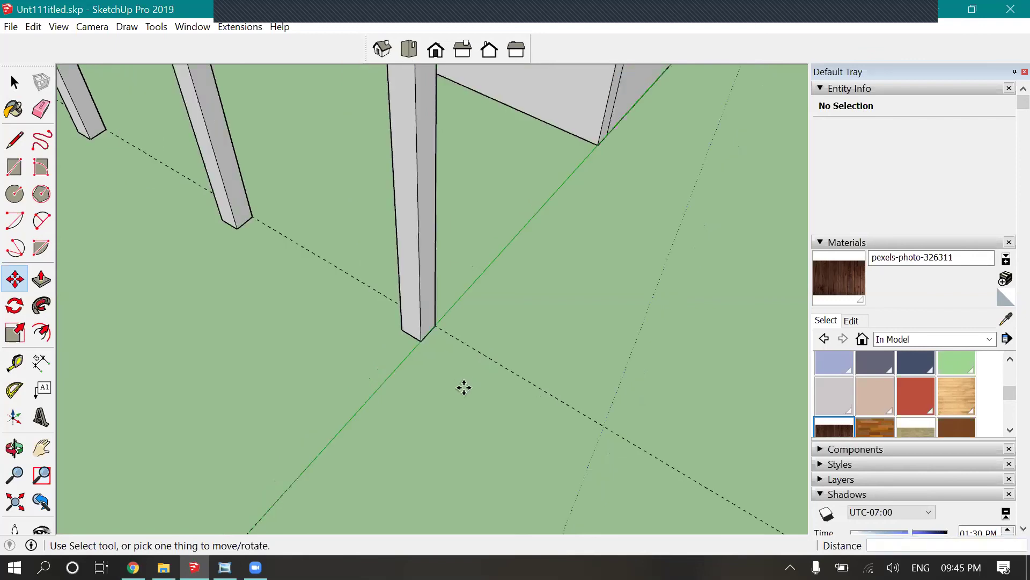
scroll(464, 388, "down", 2)
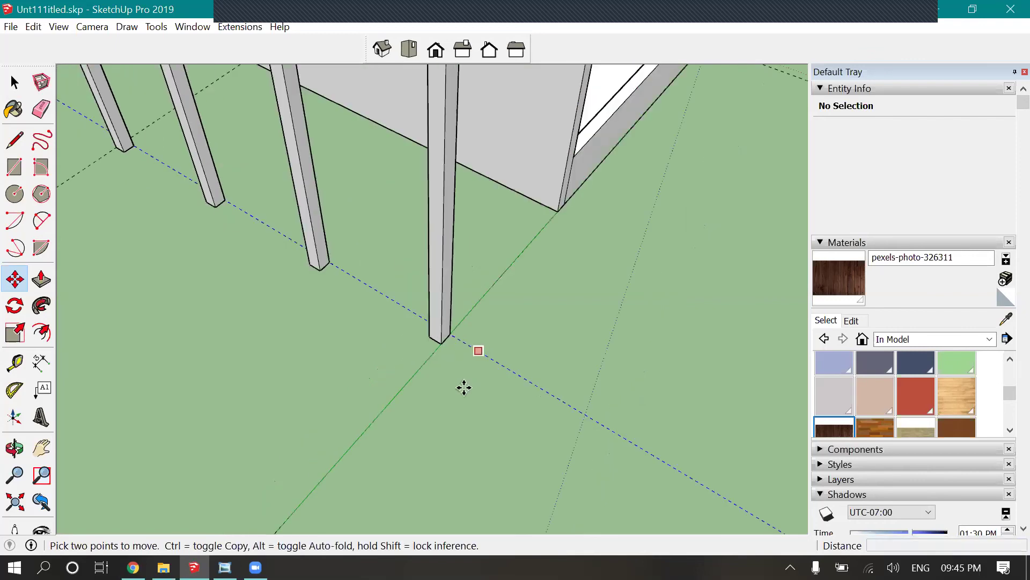
scroll(465, 387, "down", 2)
scroll(464, 387, "down", 2)
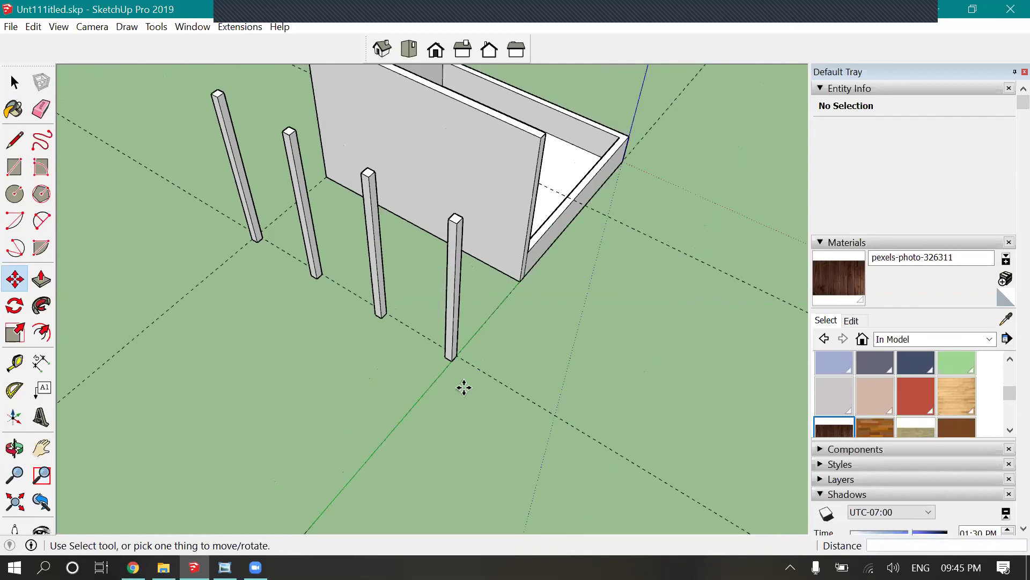
key("Return")
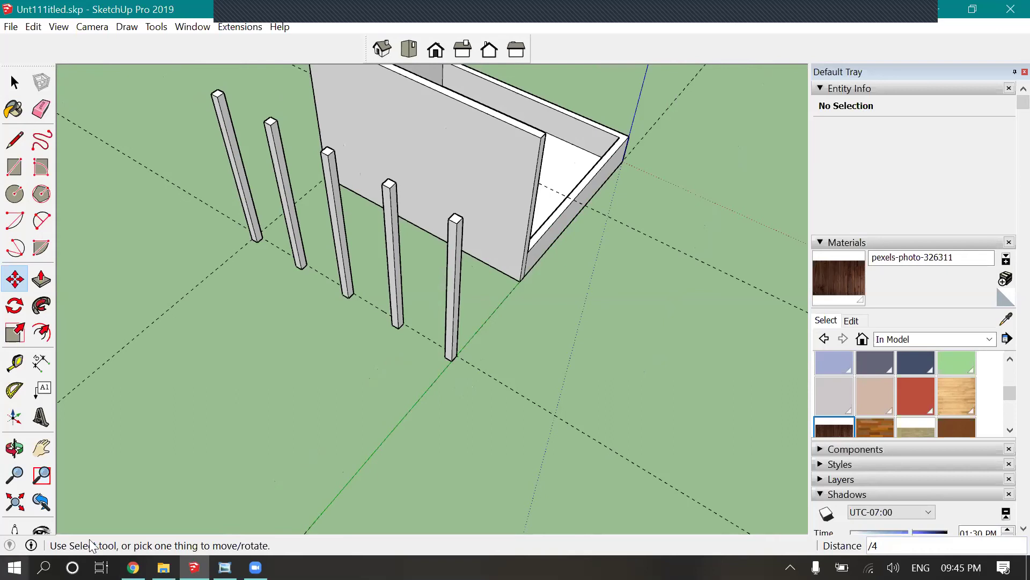
- Examine the evenly spaced row of posts outside the room wall from other angles
left_click(256, 567)
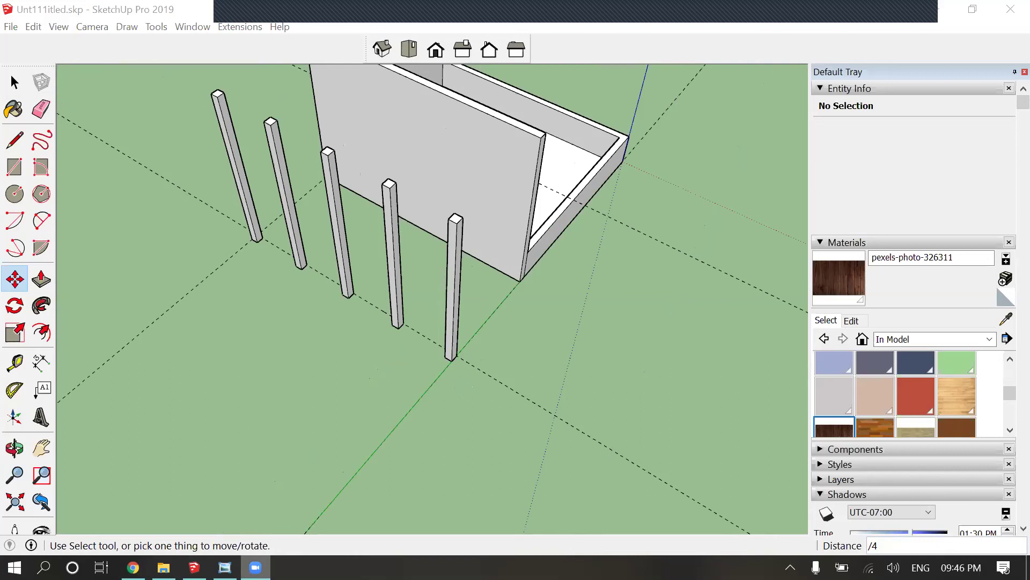
left_click(14, 448)
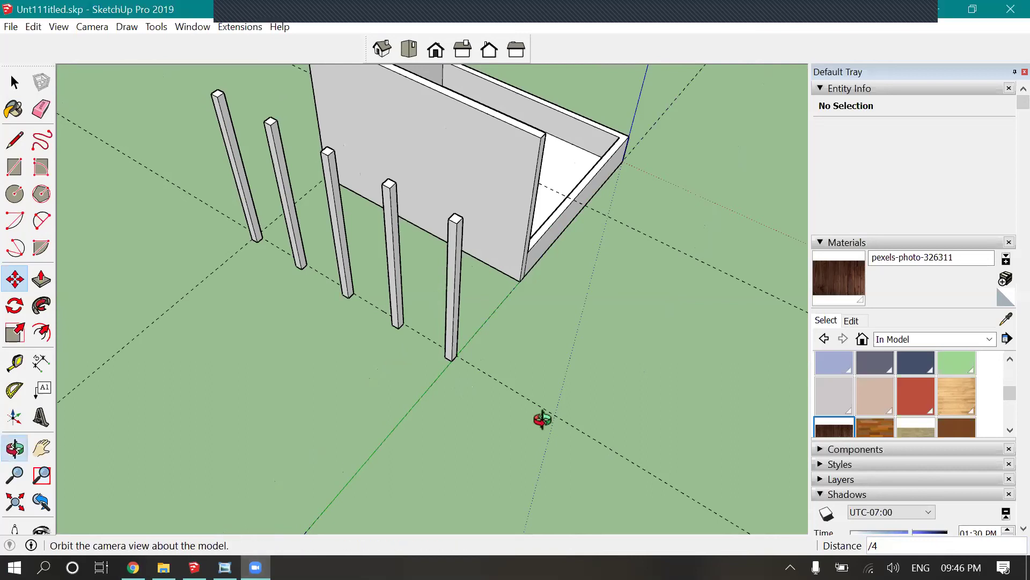
left_click_drag(318, 451, 440, 352)
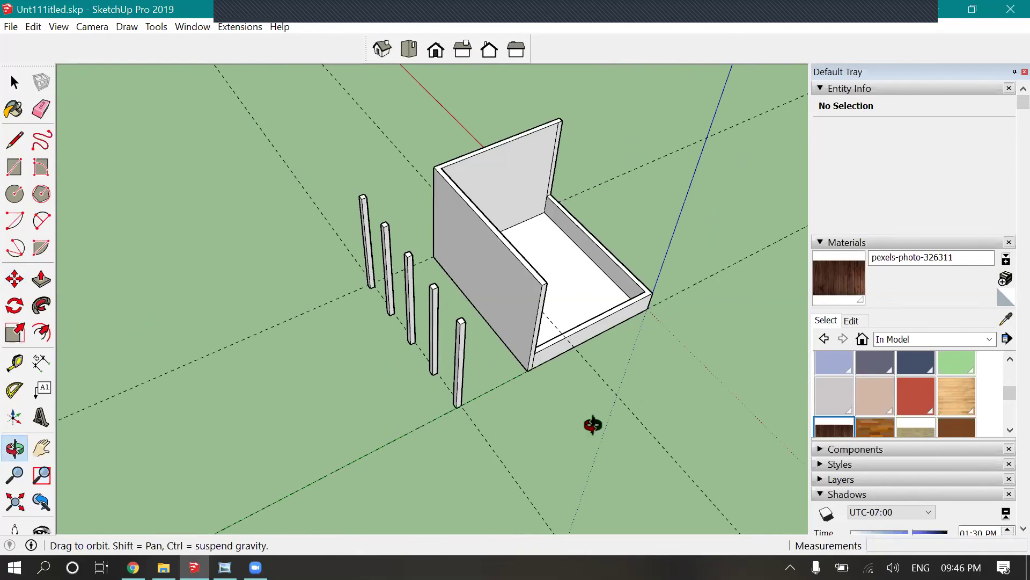
scroll(644, 420, "down", 1)
scroll(341, 376, "down", 1)
- Paint both upright panels of the curved wall shelf with the light wood material pexels-photo-129731
left_click_drag(341, 376, 229, 193)
scroll(485, 218, "up", 2)
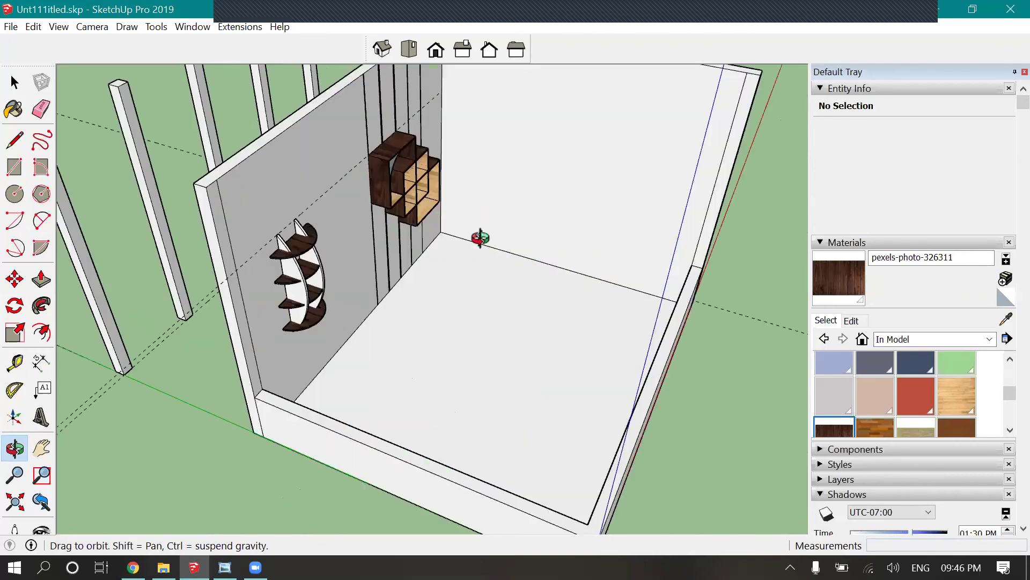
scroll(481, 237, "up", 1)
scroll(504, 198, "up", 1)
scroll(450, 225, "up", 2)
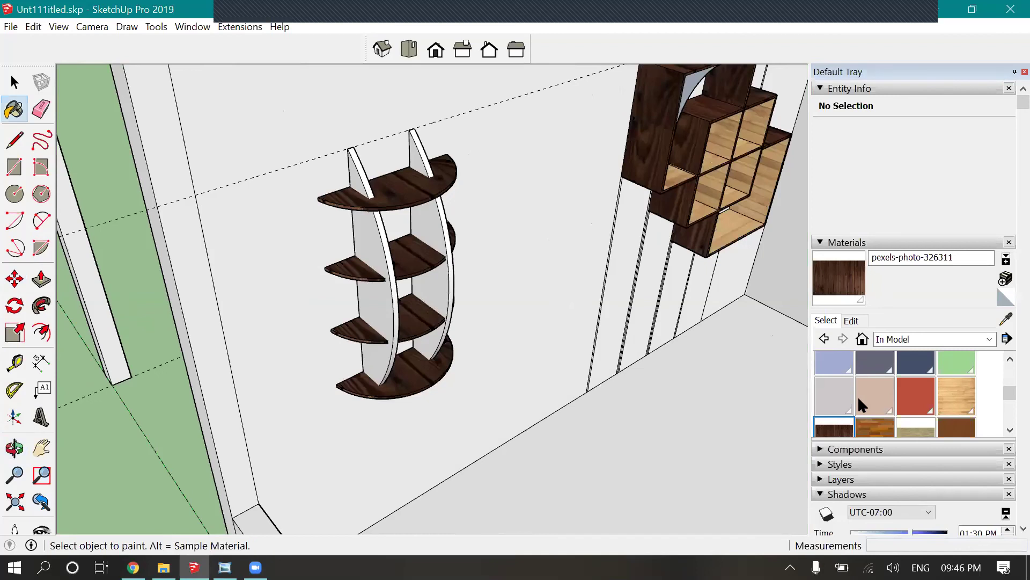
left_click(957, 395)
left_click(380, 226)
left_click(451, 242)
- Paint the rounded corner piece in the upper compartment of the box shelf with the pexels-photo-129731 wood
scroll(226, 424, "down", 2)
key("o")
left_click_drag(559, 333, 396, 209)
scroll(397, 209, "down", 3)
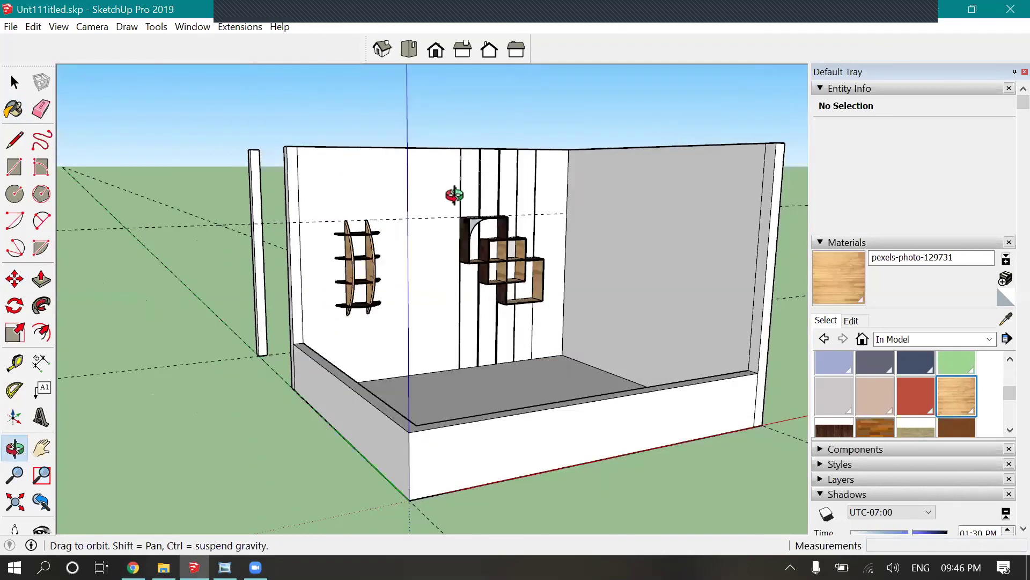
scroll(454, 195, "up", 5)
scroll(413, 159, "up", 5)
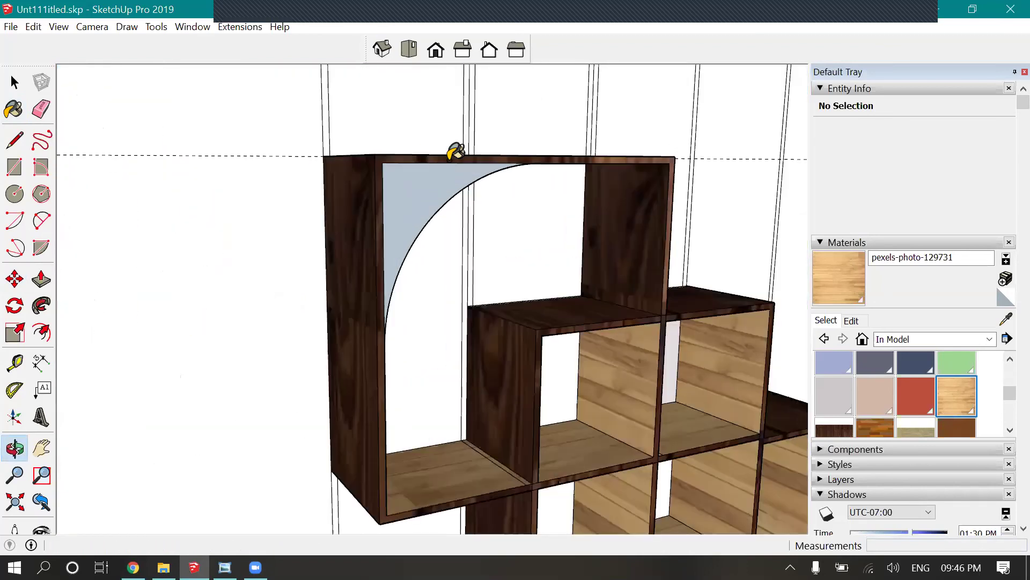
key("b")
scroll(547, 249, "down", 5)
- Frame both wall shelves inside the room and start the Enscape render of the model
middle_click_drag(547, 249, 625, 437)
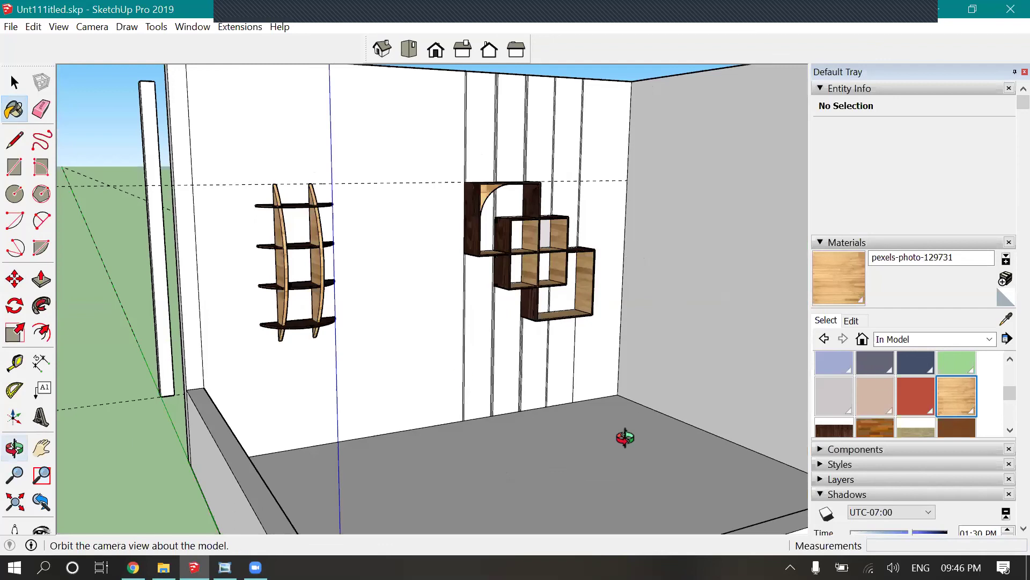
scroll(625, 438, "down", 5)
middle_click_drag(621, 385, 402, 288)
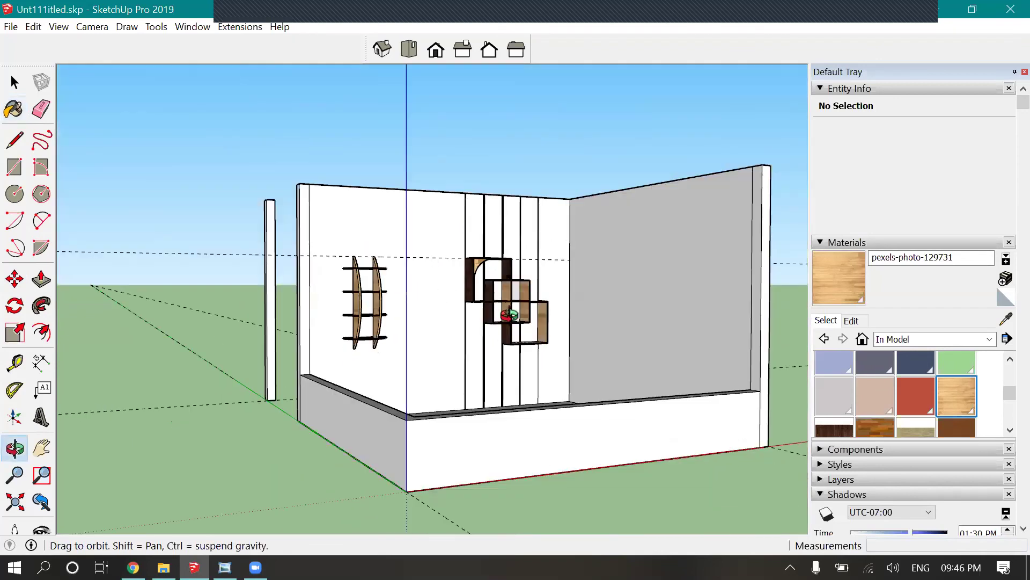
scroll(510, 313, "up", 2)
scroll(537, 374, "up", 3)
left_click(242, 28)
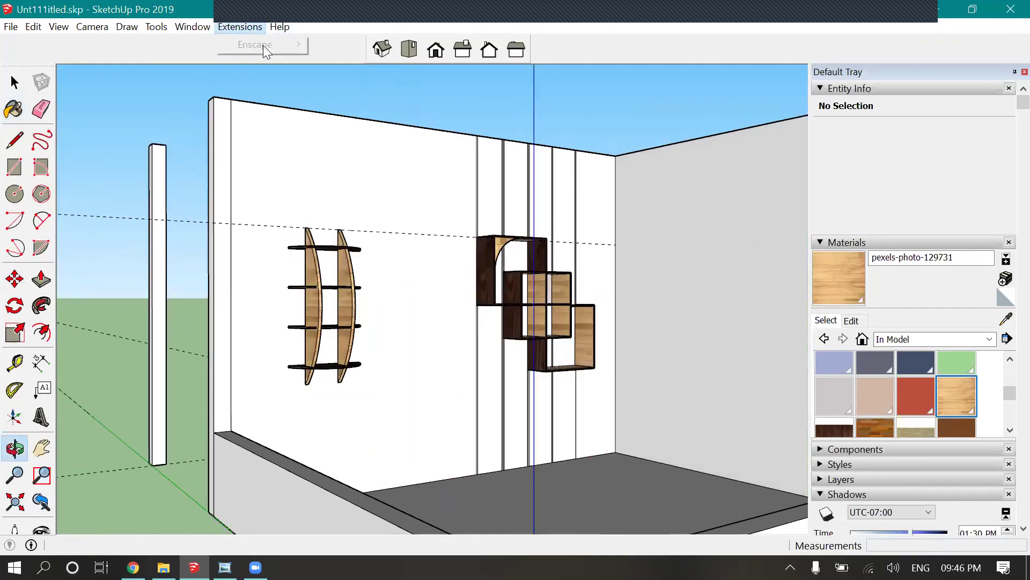
left_click(327, 44)
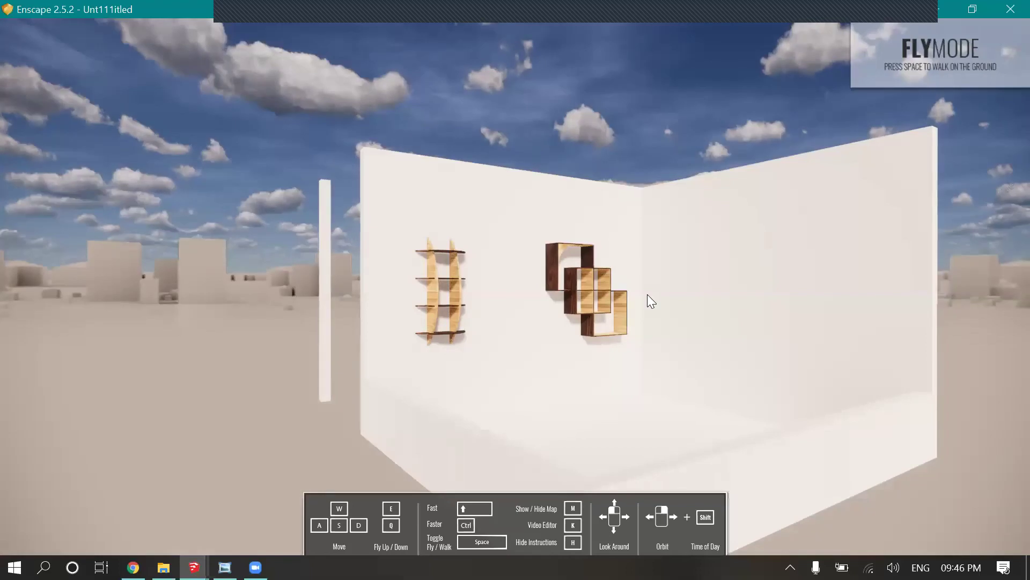
- Examine both shelves in the Enscape render up close, at different times of day and from another angle
scroll(633, 289, "up", 3)
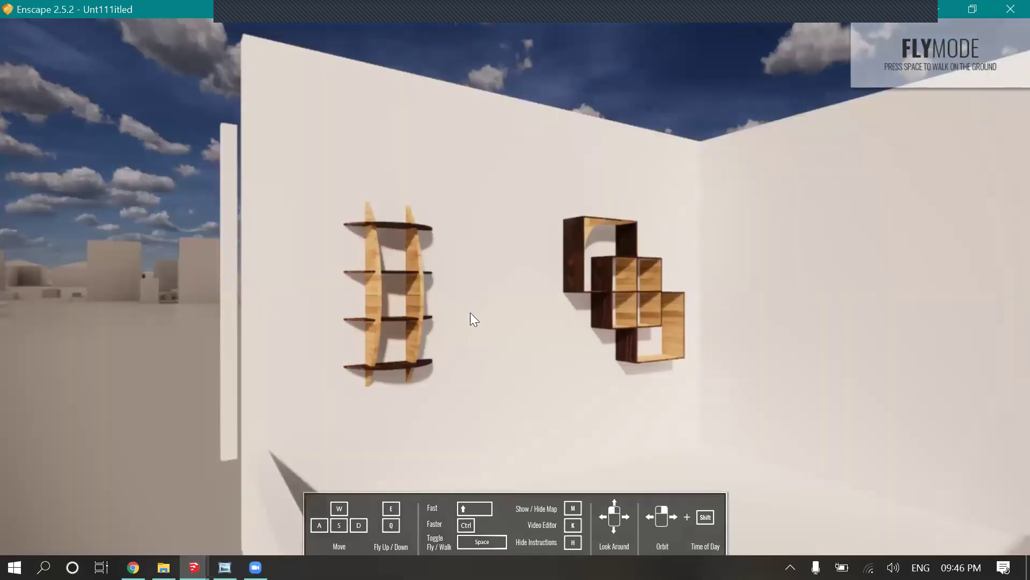
key("i")
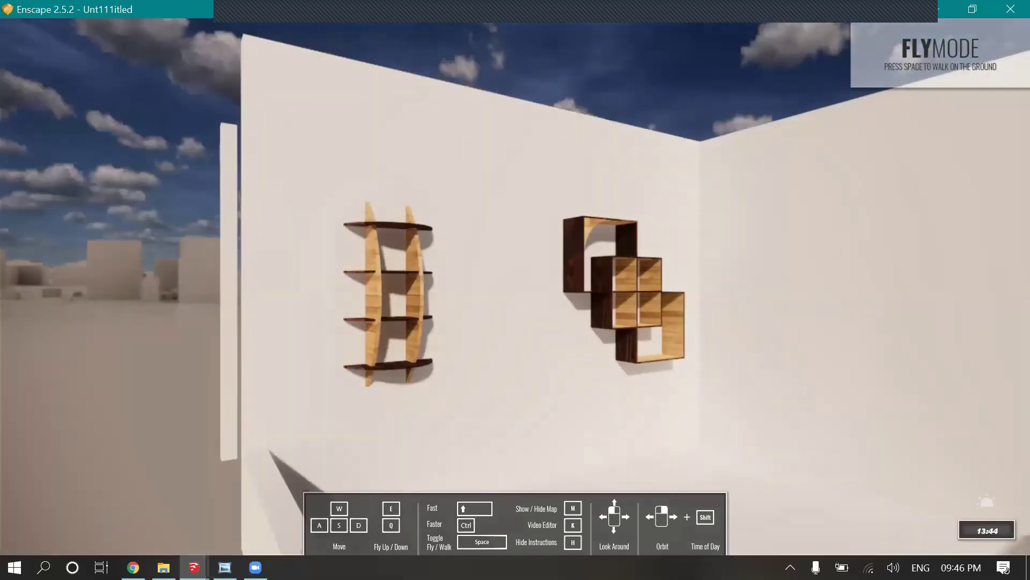
key("u")
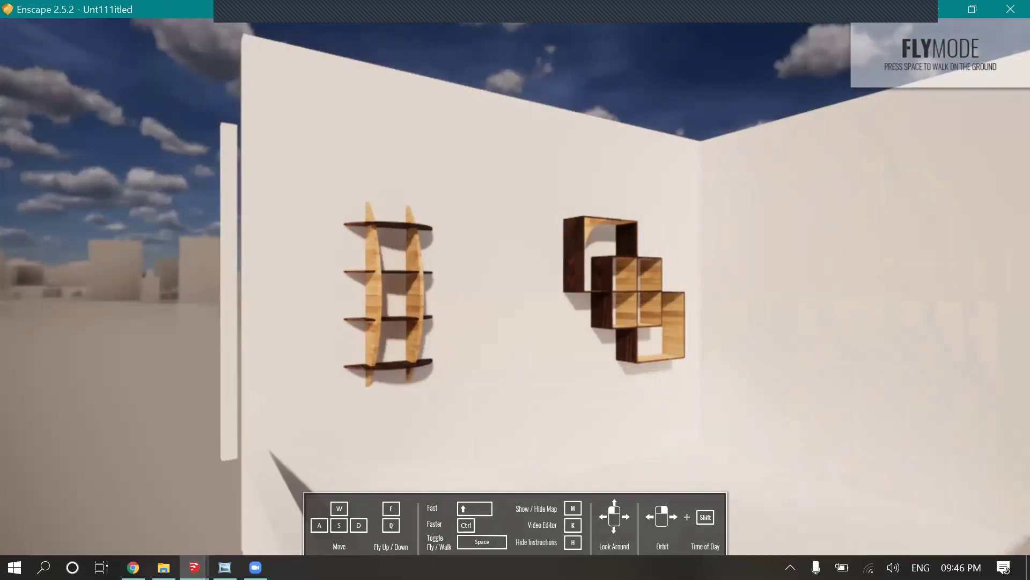
right_click_drag(638, 252, 511, 231)
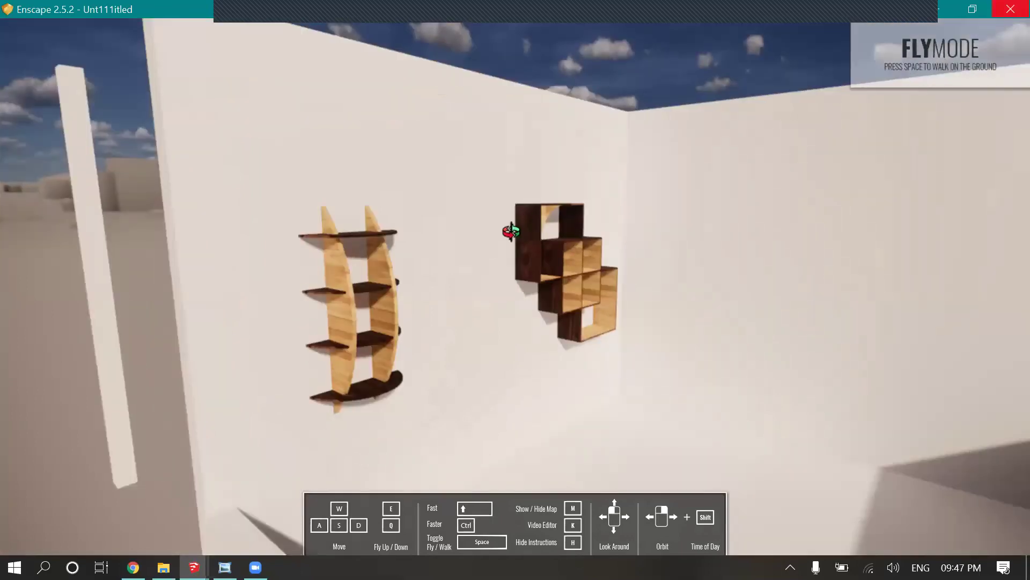
key("alt+Tab")
- Switch back to SketchUp, view the whole room with its posts, and look through the list of material collections
left_click(14, 82)
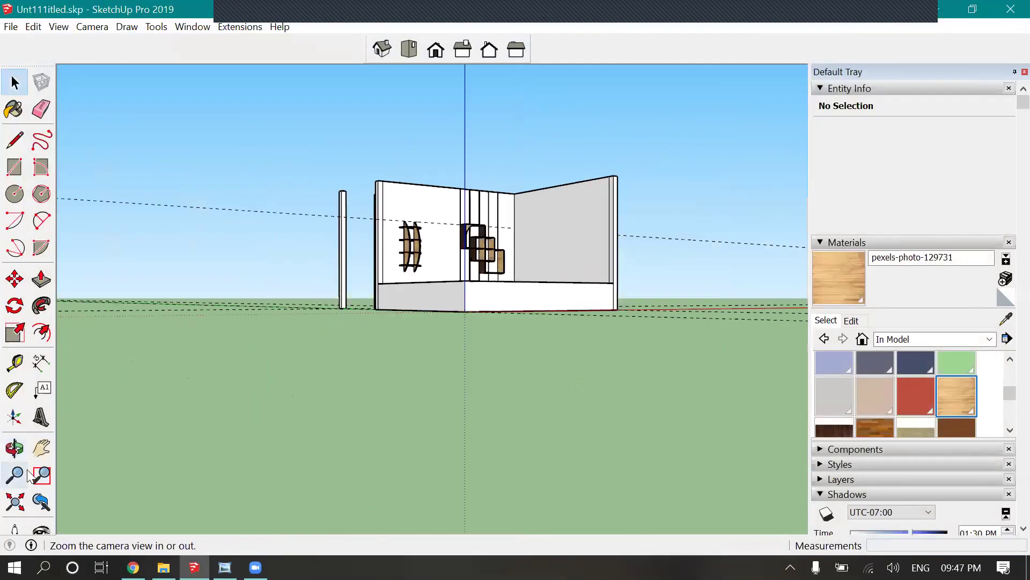
left_click(15, 448)
left_click_drag(515, 279, 397, 252)
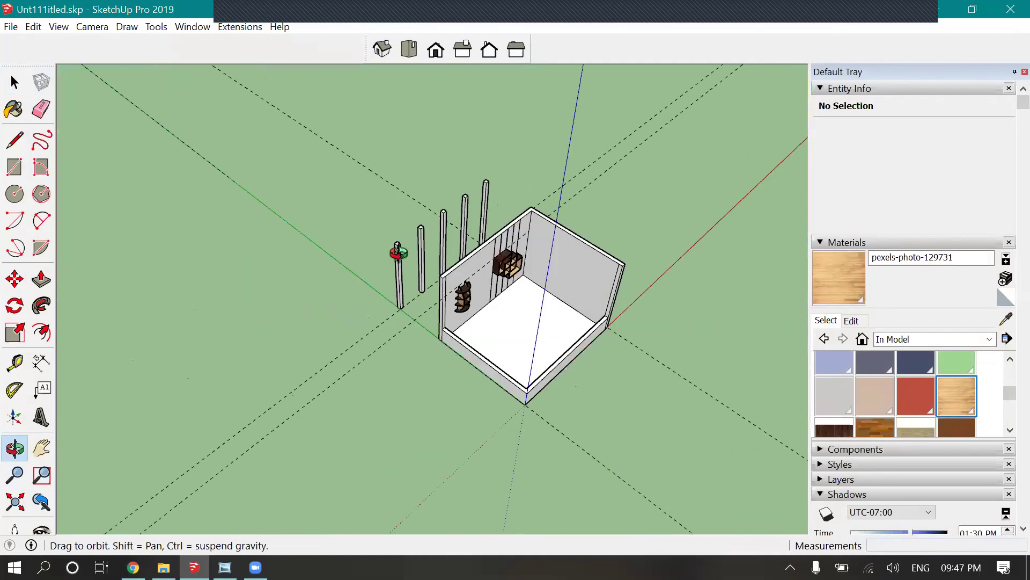
left_click(15, 82)
scroll(674, 287, "up", 1)
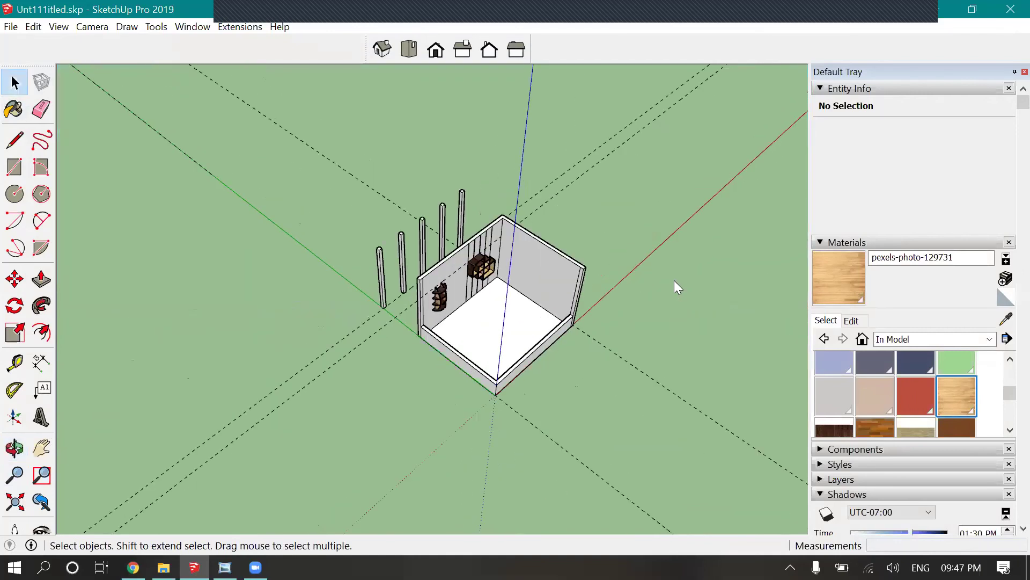
scroll(889, 367, "down", 3)
left_click(858, 191)
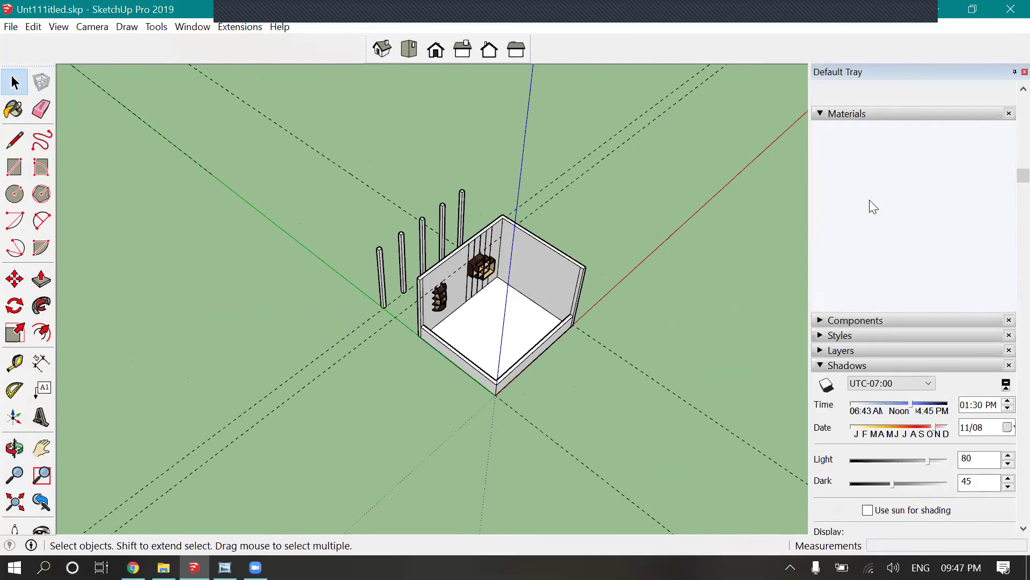
left_click(834, 193)
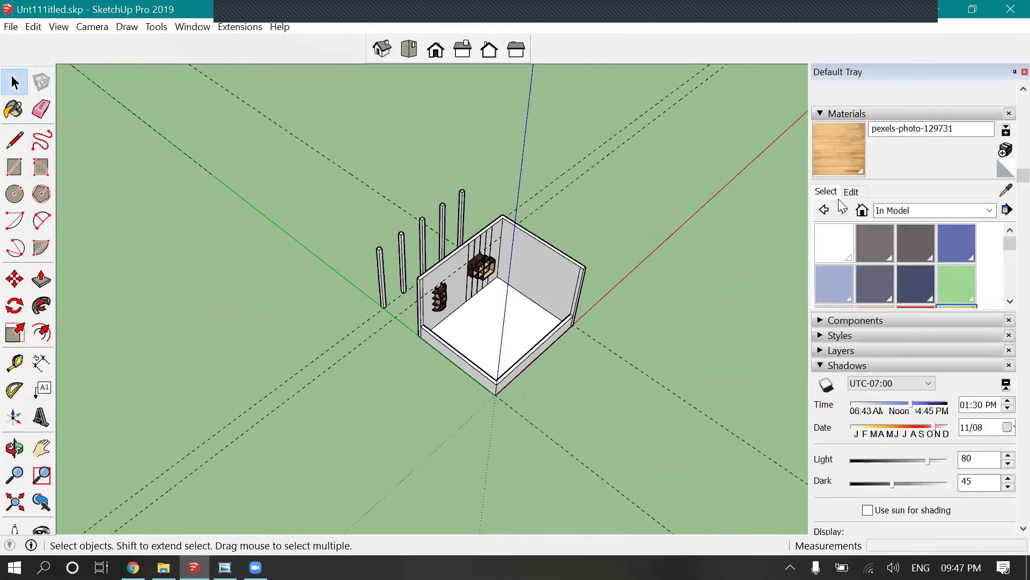
left_click(915, 211)
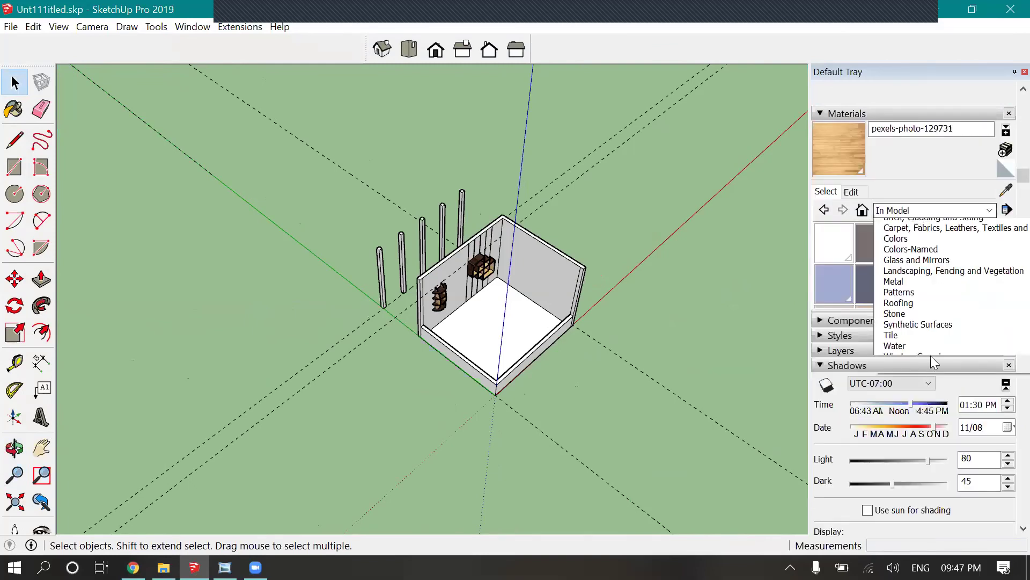
left_click(575, 203)
- Select an upright panel of the curved wall shelf and examine the shelf up close
scroll(466, 292, "up", 3)
left_click(462, 301)
scroll(461, 301, "up", 5)
middle_click_drag(454, 214, 259, 318)
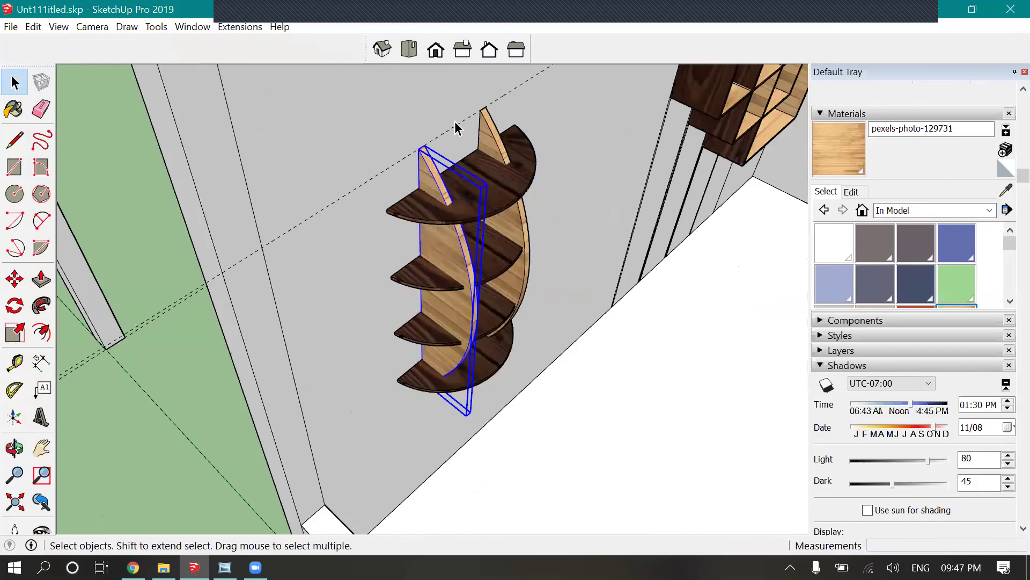
scroll(395, 177, "down", 10)
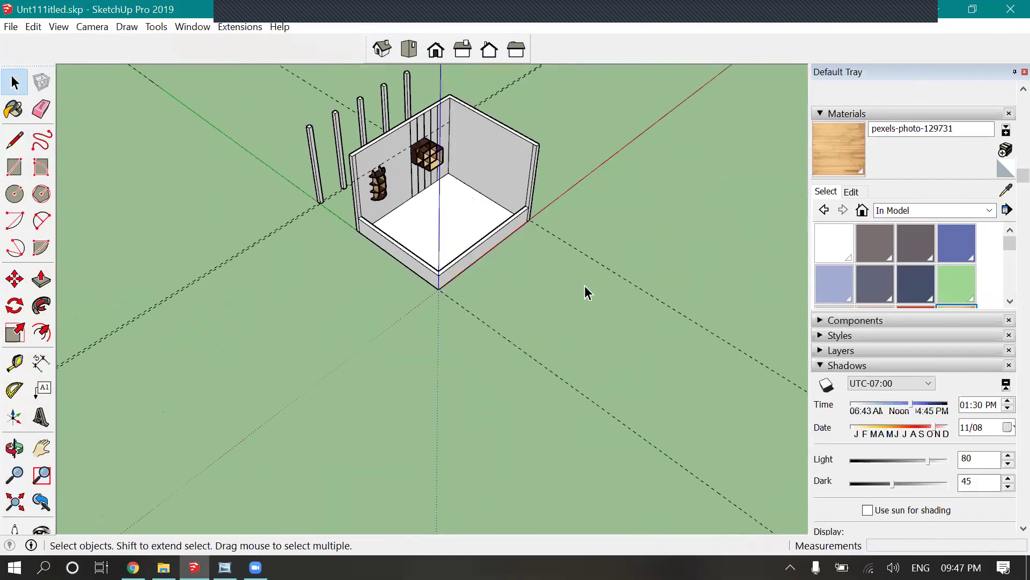
- Delete the construction guides crossing the ground around the room and posts
left_click_drag(493, 473, 490, 472)
left_click(248, 327)
left_click(179, 307)
left_click(175, 301)
scroll(201, 249, "down", 2)
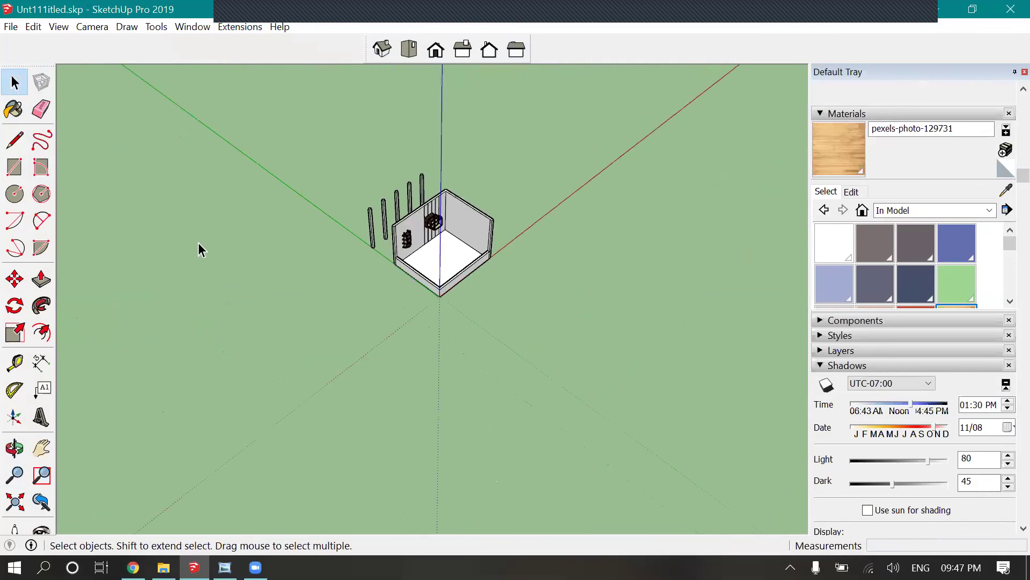
- Draw a rectangle on the open ground beyond the row of posts, outside the room
scroll(454, 349, "up", 6)
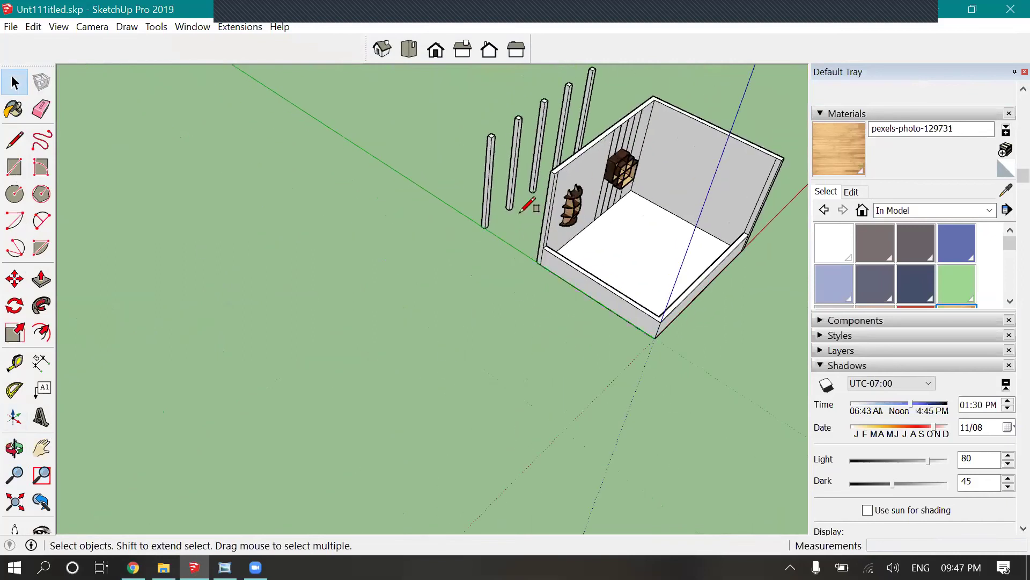
key("r")
scroll(374, 338, "down", 2)
scroll(300, 403, "up", 3)
left_click(276, 311)
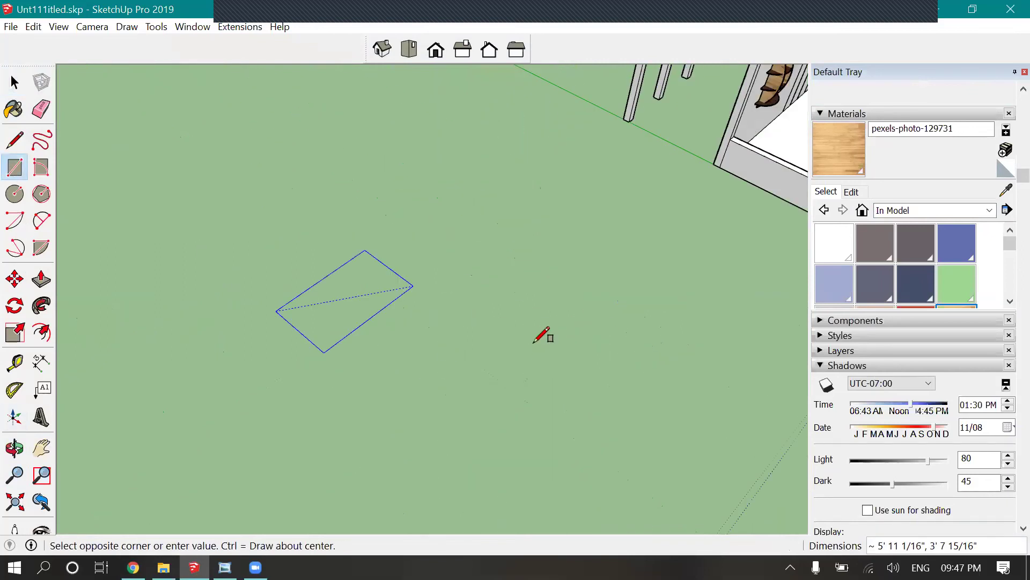
left_click(571, 316)
key("space")
- Push/Pull the new rectangle up into a box about 9' high
scroll(250, 119, "down", 1)
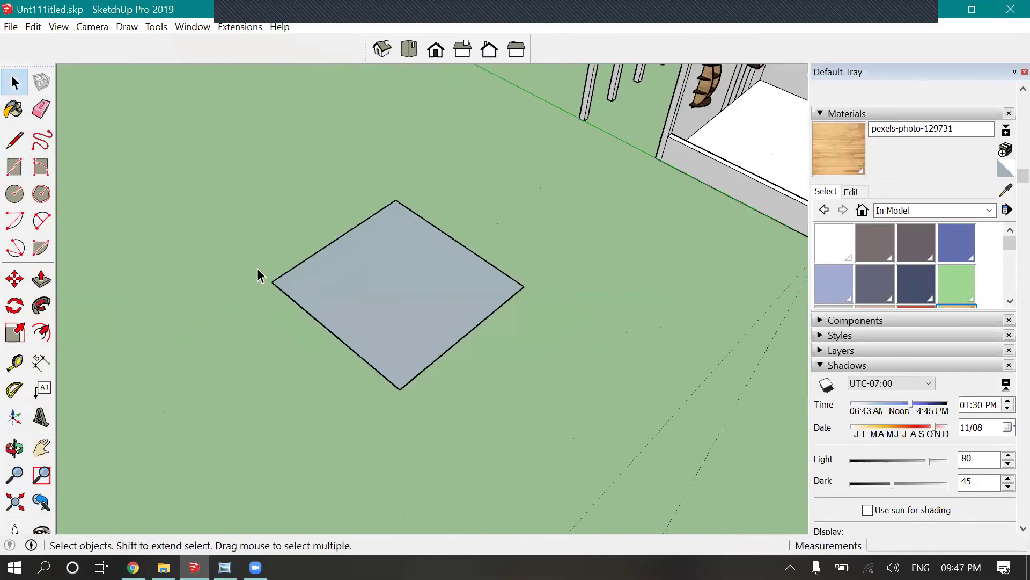
left_click(42, 279)
left_click(454, 251)
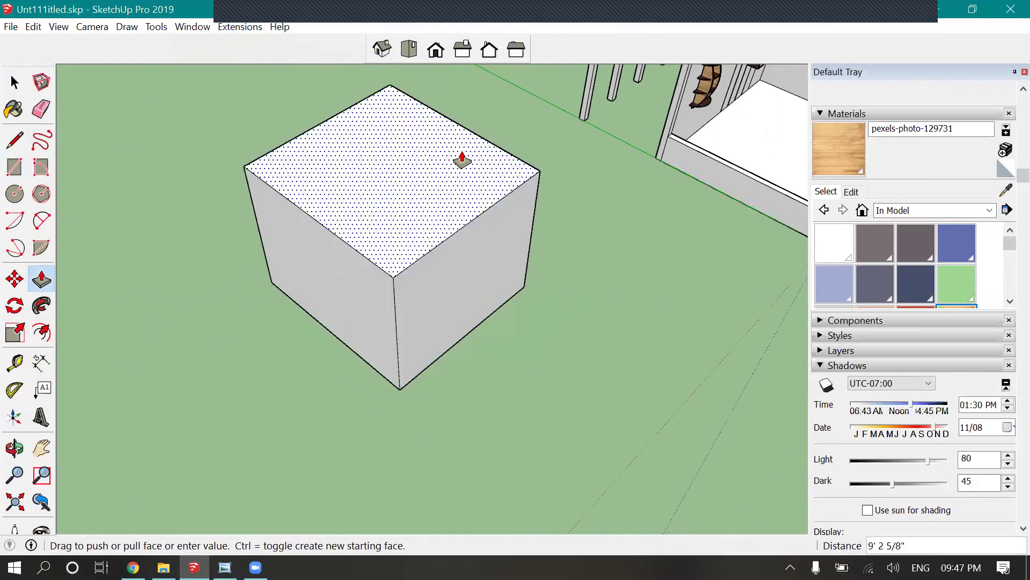
left_click(453, 193)
left_click(15, 82)
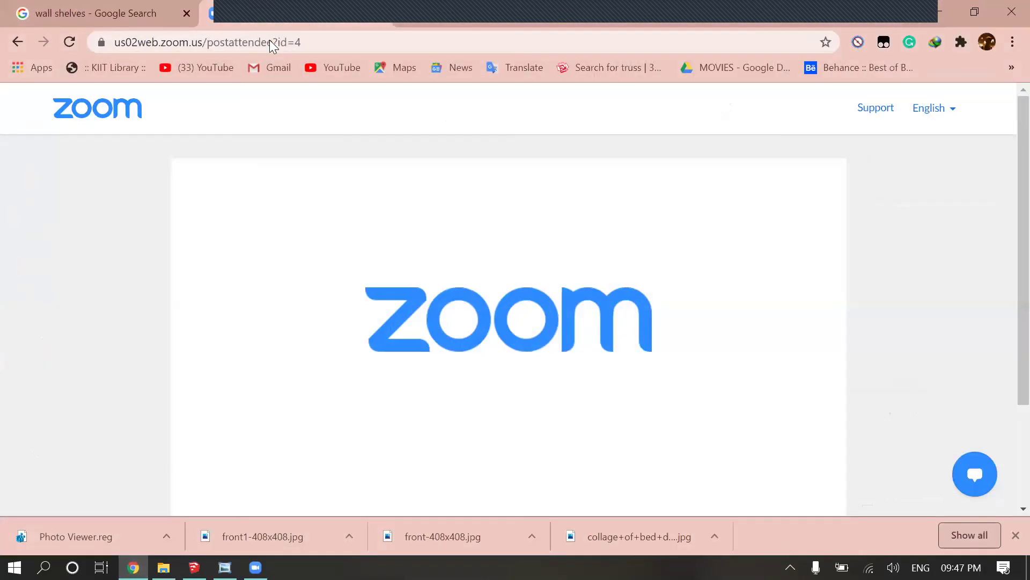
- Switch to Chrome and search Google for images of "hd wooden textures"
left_click(270, 42)
type("h")
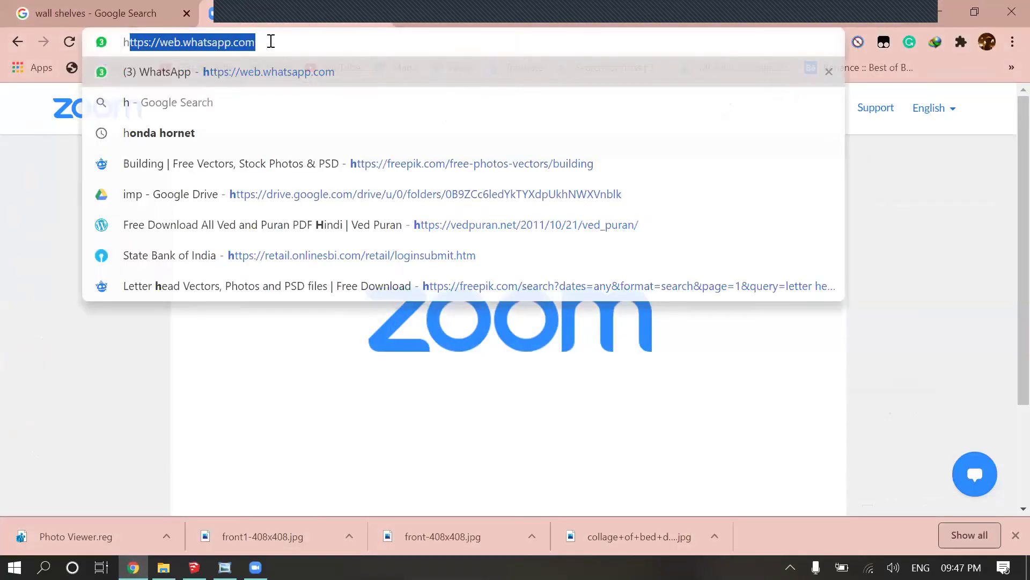
type("d woode")
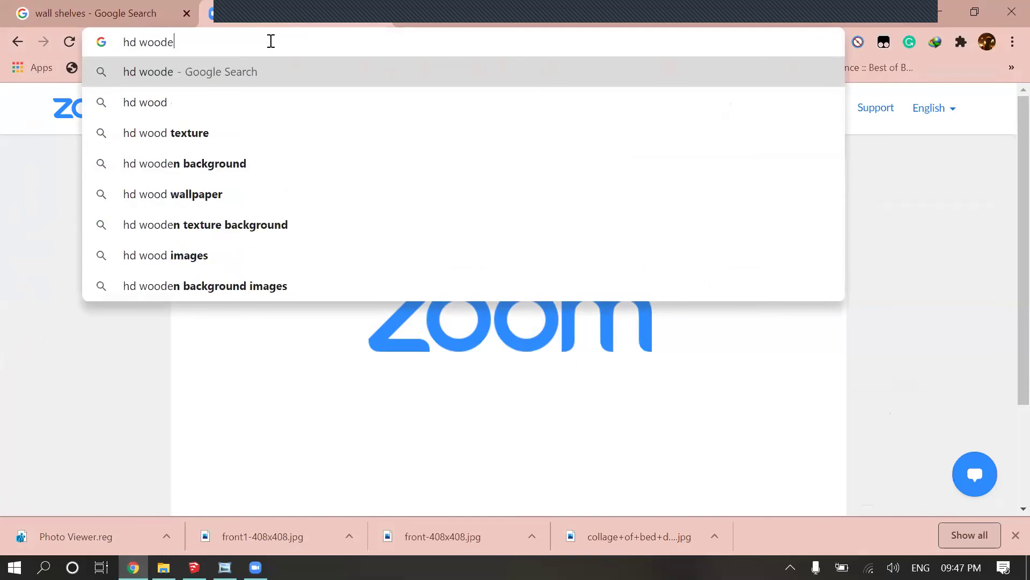
type("n textures")
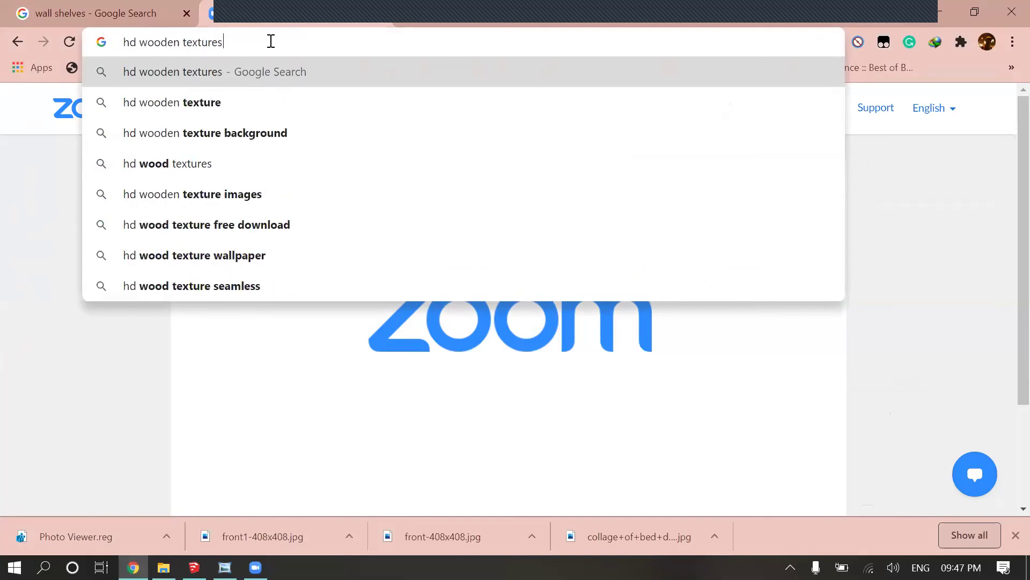
key("Return")
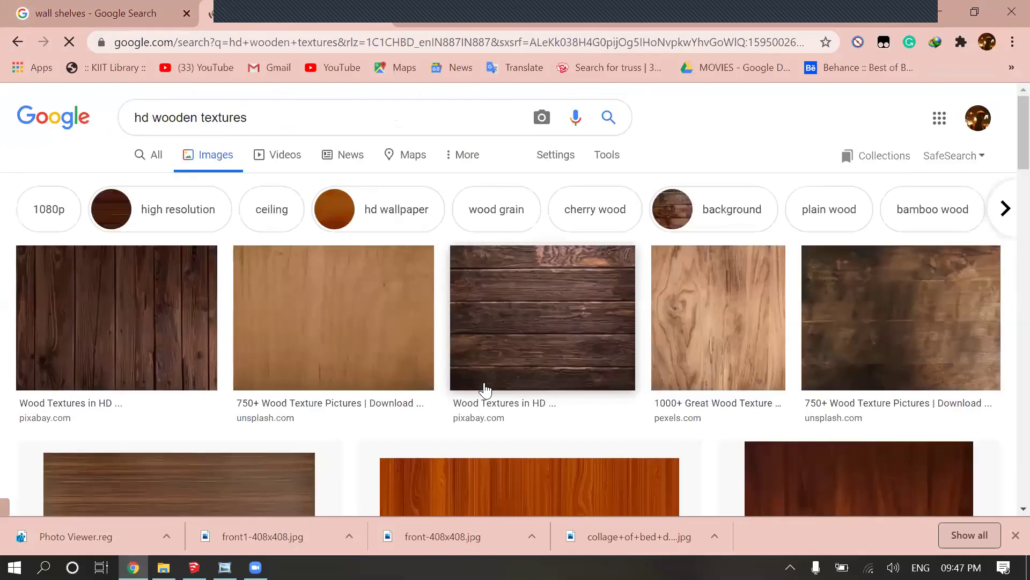
- Browse the wood texture images and preview the Pexels cracked wood and the Pinterest dark wood grain wallpaper
scroll(524, 361, "down", 4)
scroll(393, 346, "down", 3)
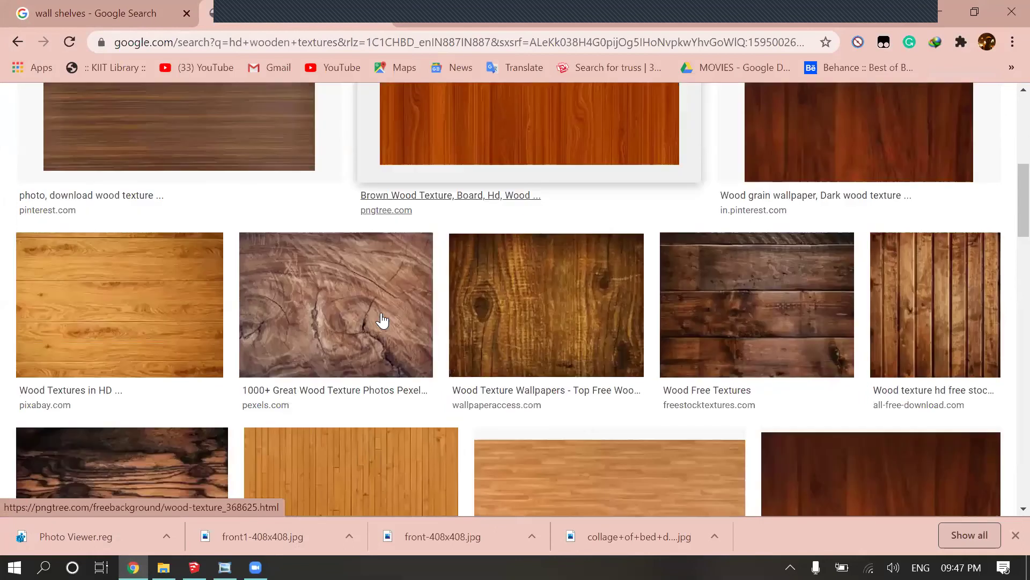
left_click(346, 330)
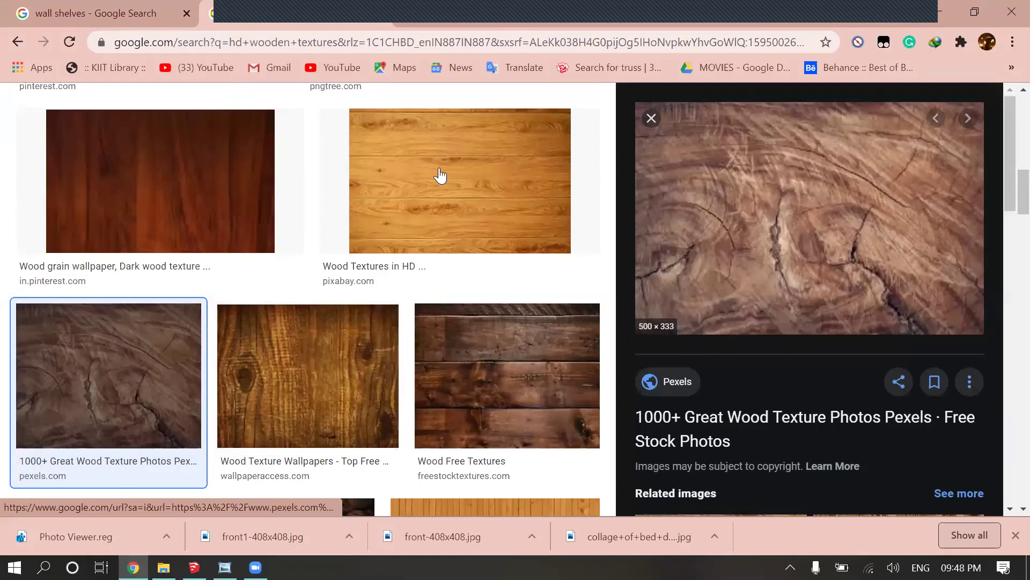
left_click(230, 220)
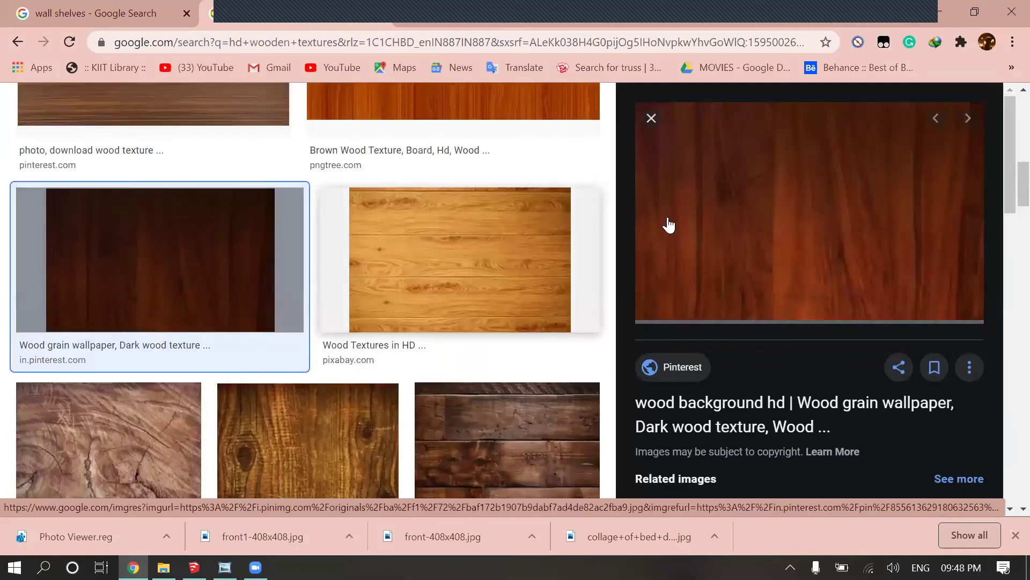
scroll(783, 274, "up", 3)
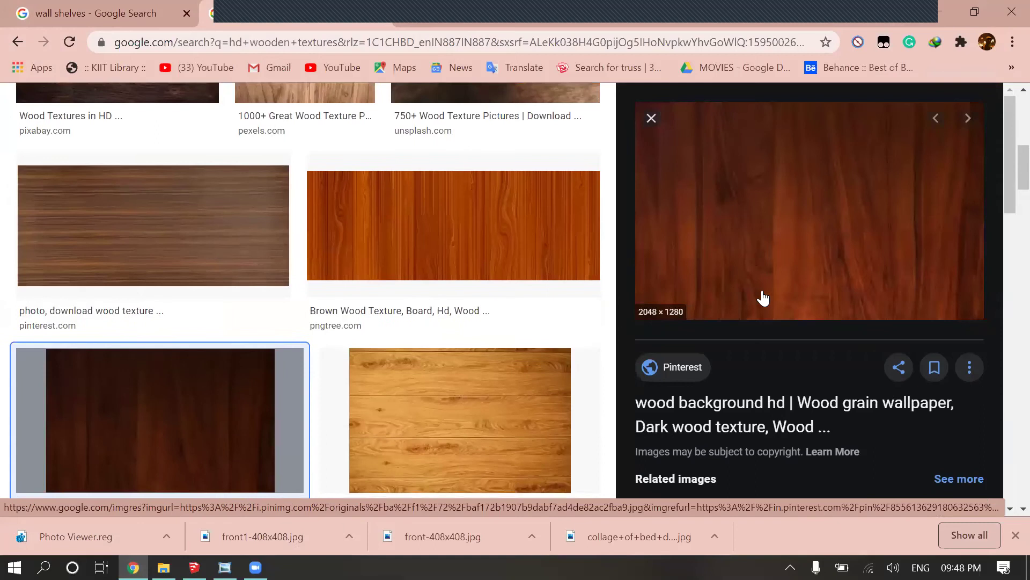
scroll(763, 299, "down", 3)
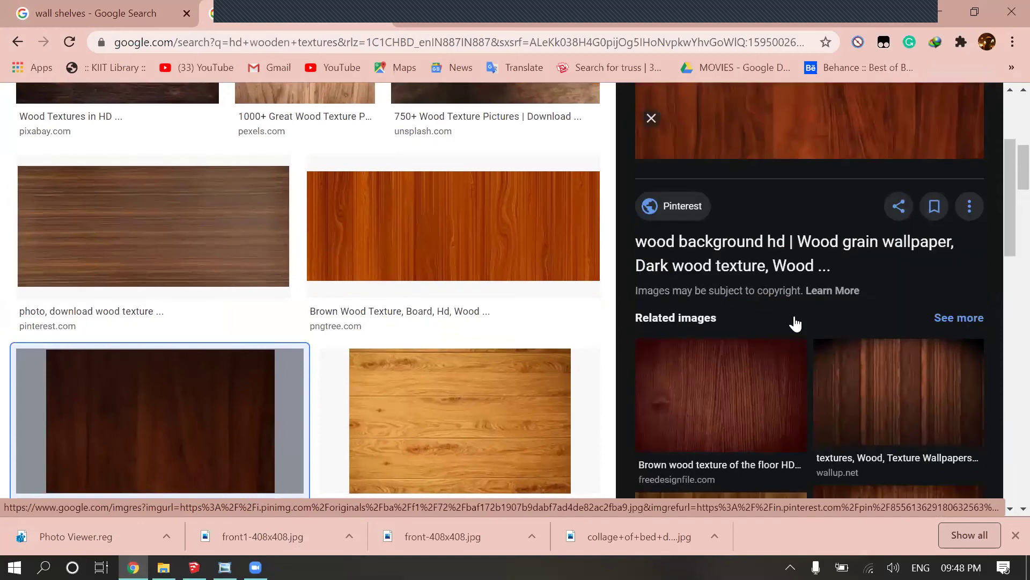
scroll(793, 295, "up", 3)
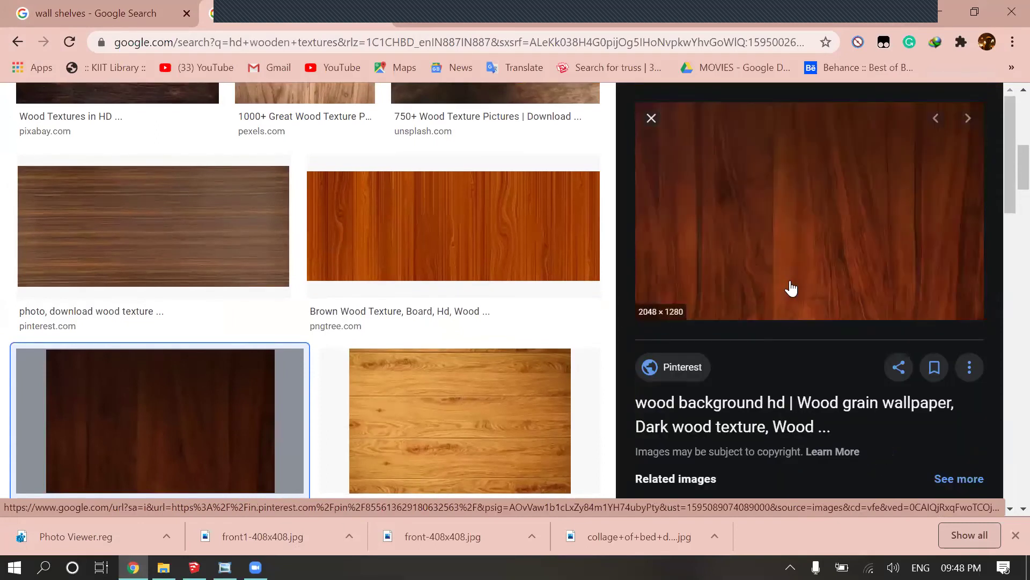
- Open the dark wood grain image full size in its own tab and save it as a JPEG in Downloads
right_click(782, 280)
key("Escape")
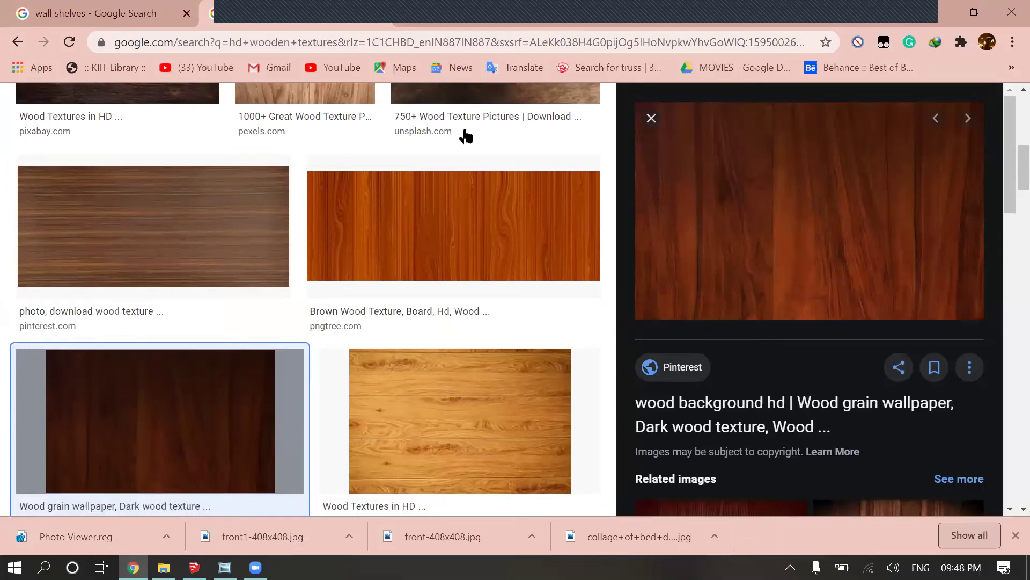
left_click(426, 16)
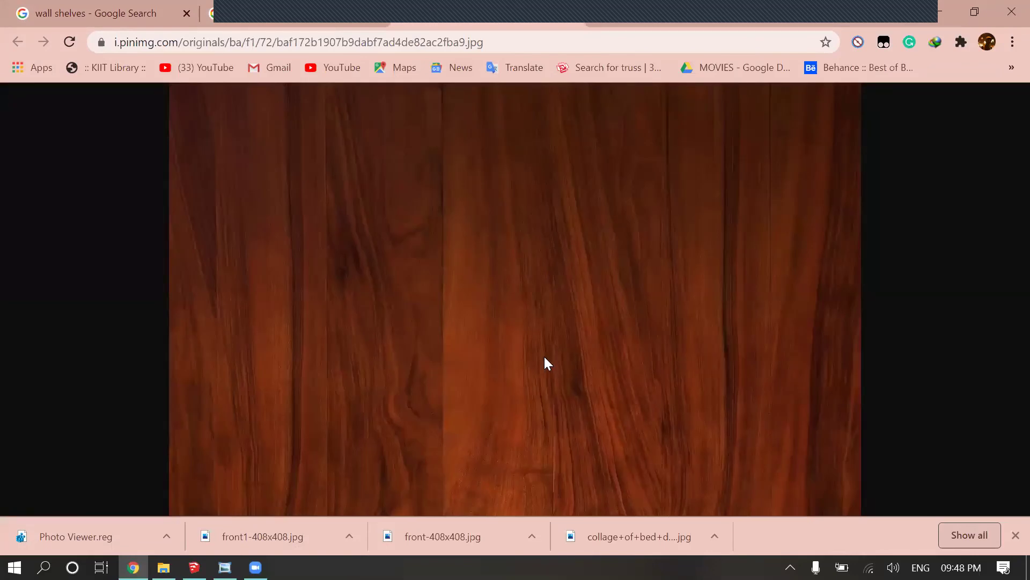
key("ctrl+s")
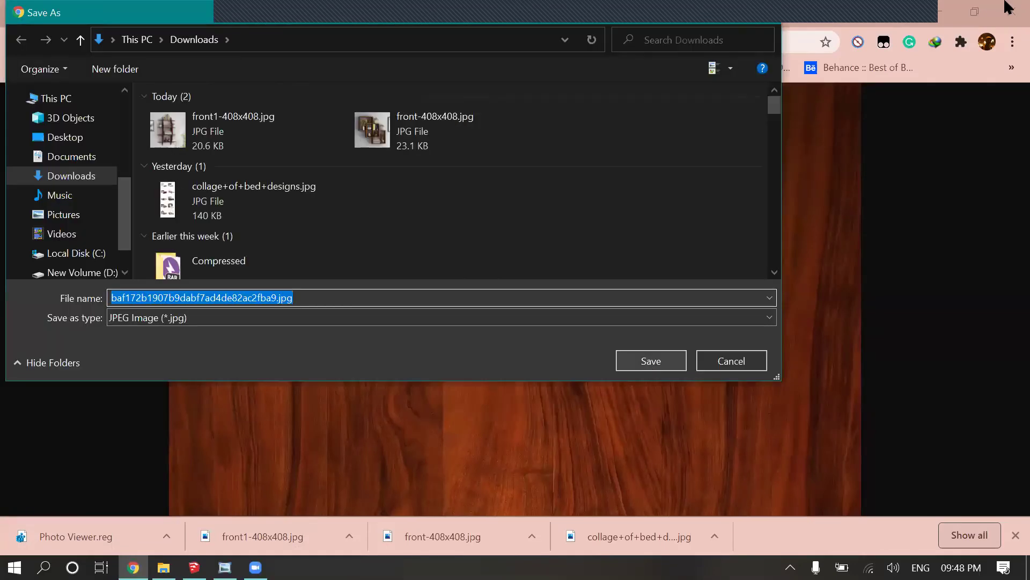
key("Return")
- Switch back to SketchUp and import baf172b1907b9dabf7ad4de82ac2fba9.jpg from Downloads as a texture
key("alt+Tab")
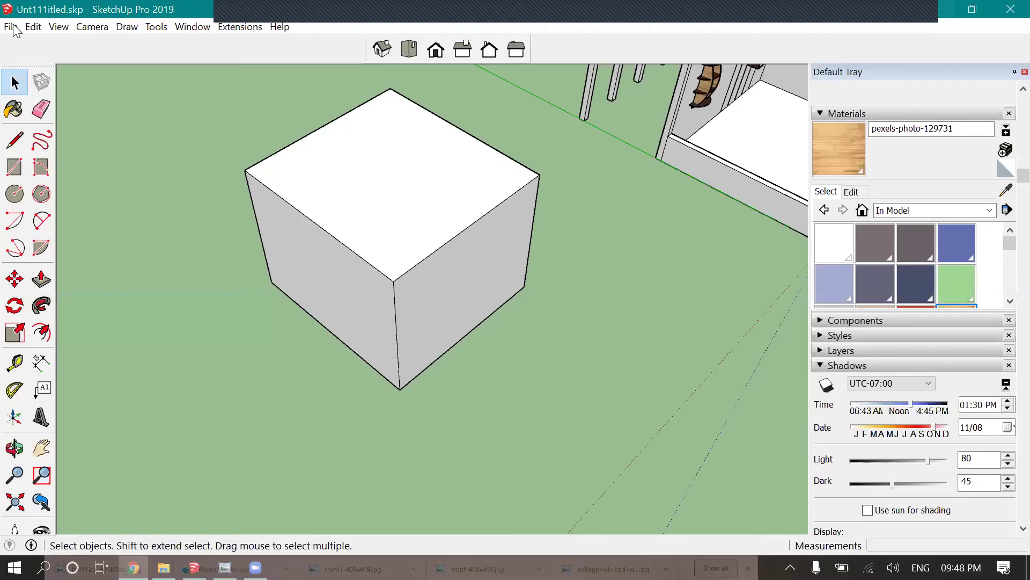
scroll(401, 300, "down", 3)
middle_click_drag(426, 456, 5, 67)
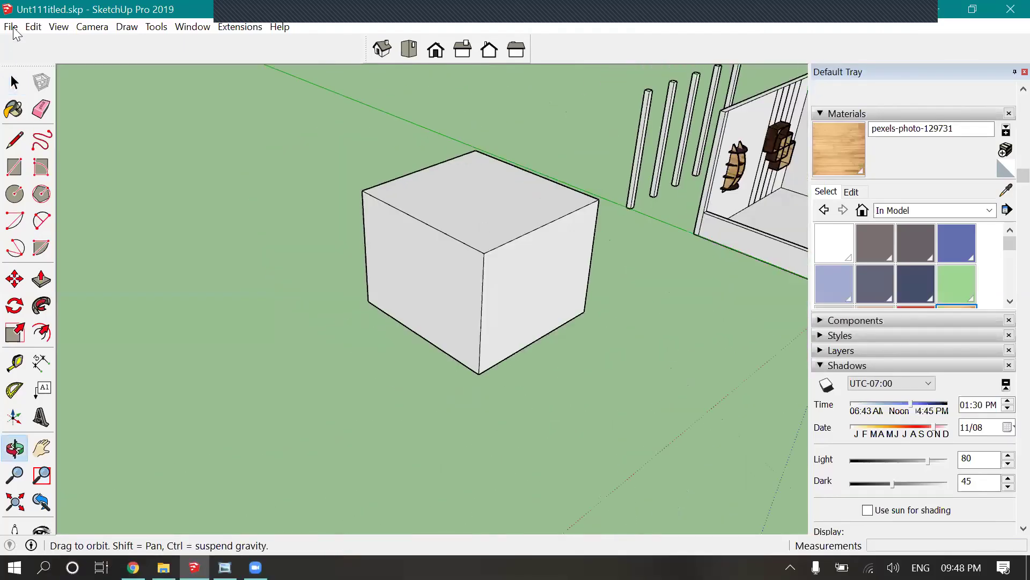
left_click(11, 26)
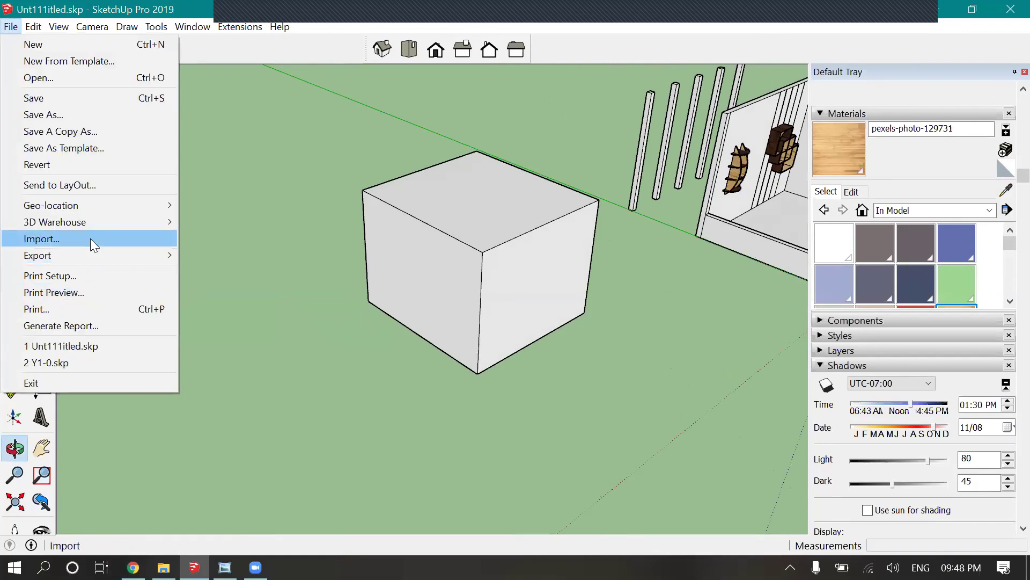
left_click(91, 238)
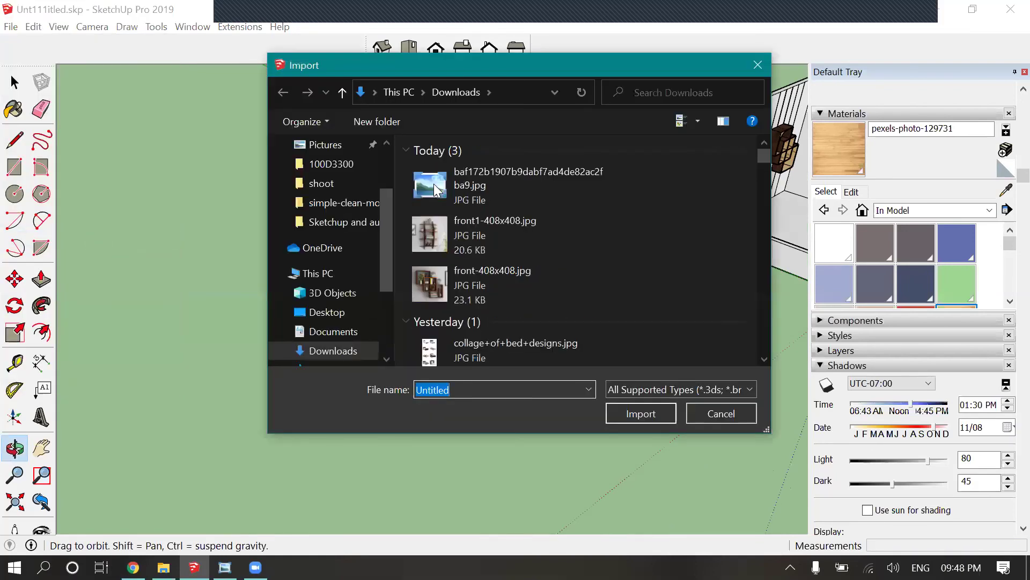
left_click(435, 185)
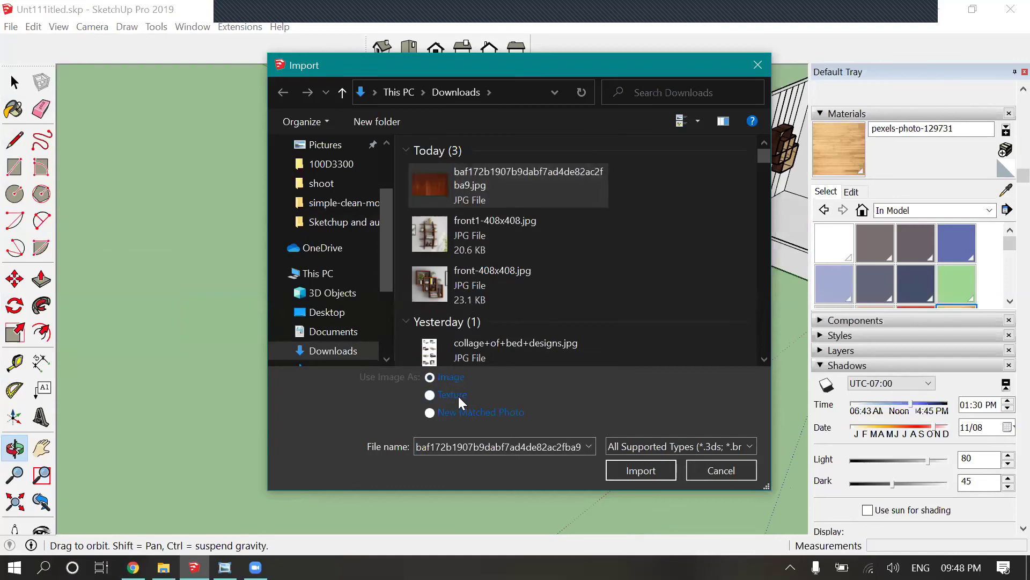
left_click(642, 472)
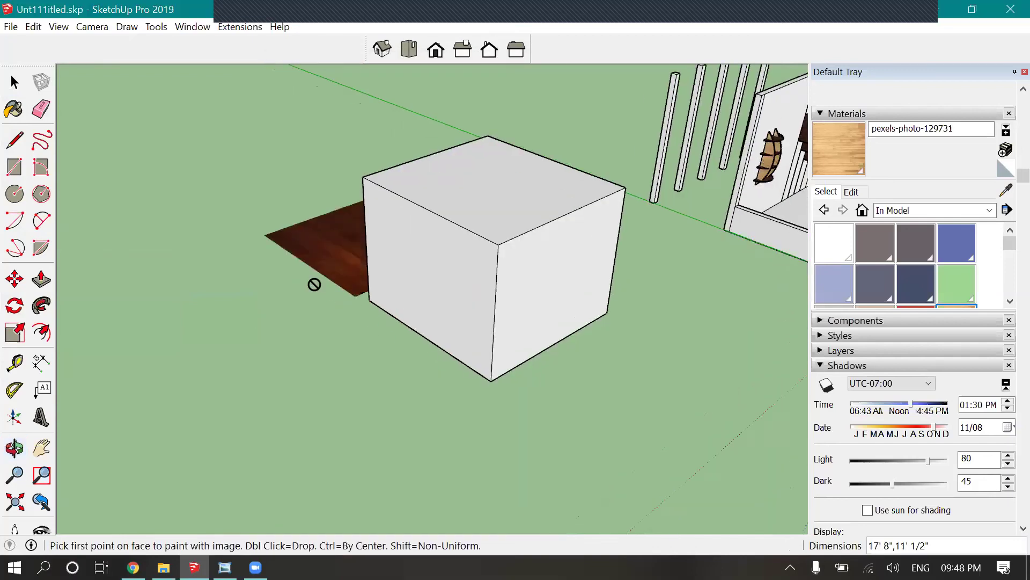
- Place the wood texture on one side face of the box, spanning from its lower corner to the opposite upper corner
scroll(314, 290, "up", 3)
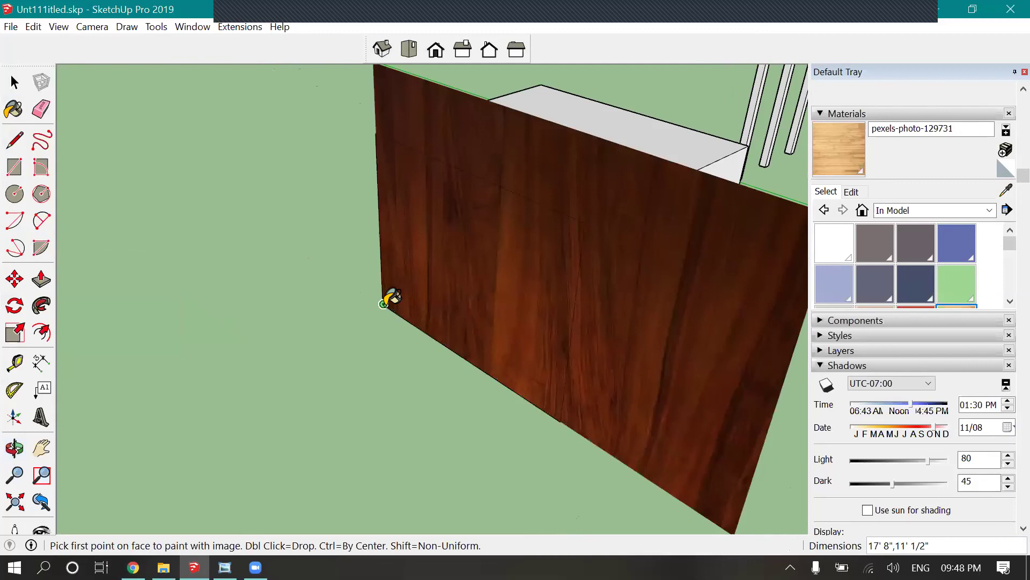
left_click(383, 304)
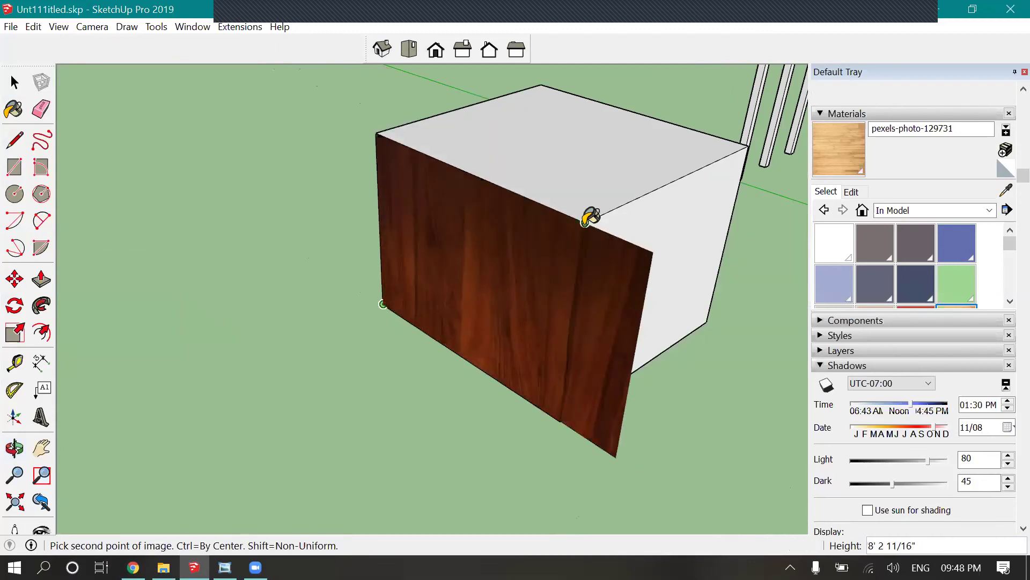
left_click(585, 223)
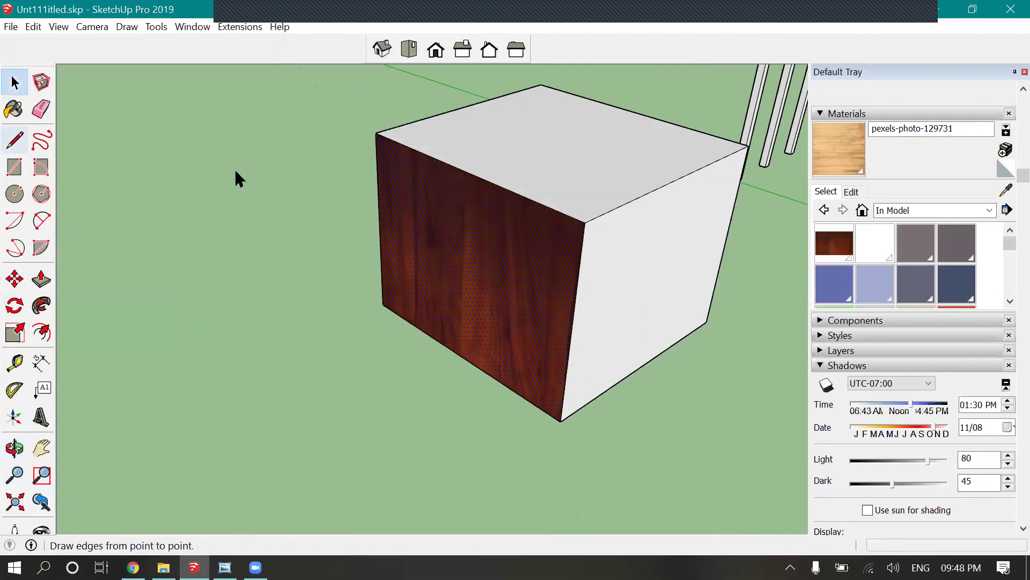
left_click(698, 442)
- Sample the wood material from the textured side face of the box
scroll(529, 285, "down", 2)
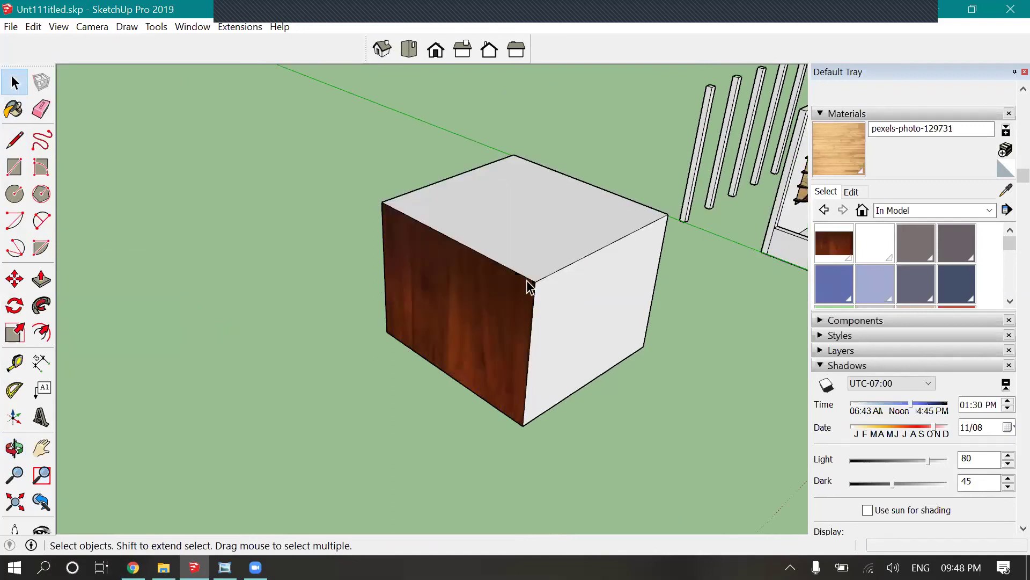
scroll(456, 324, "up", 5)
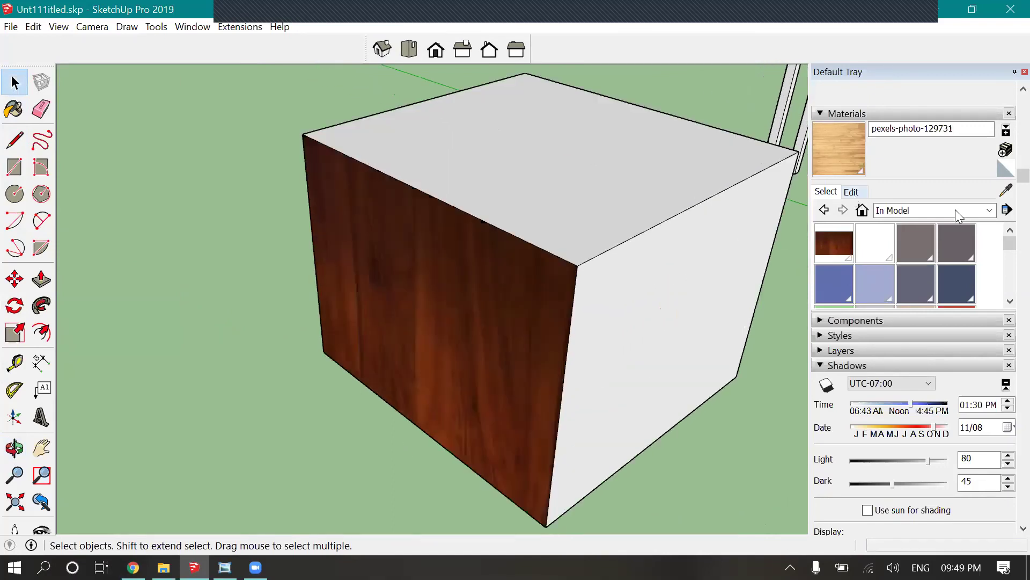
left_click(1007, 194)
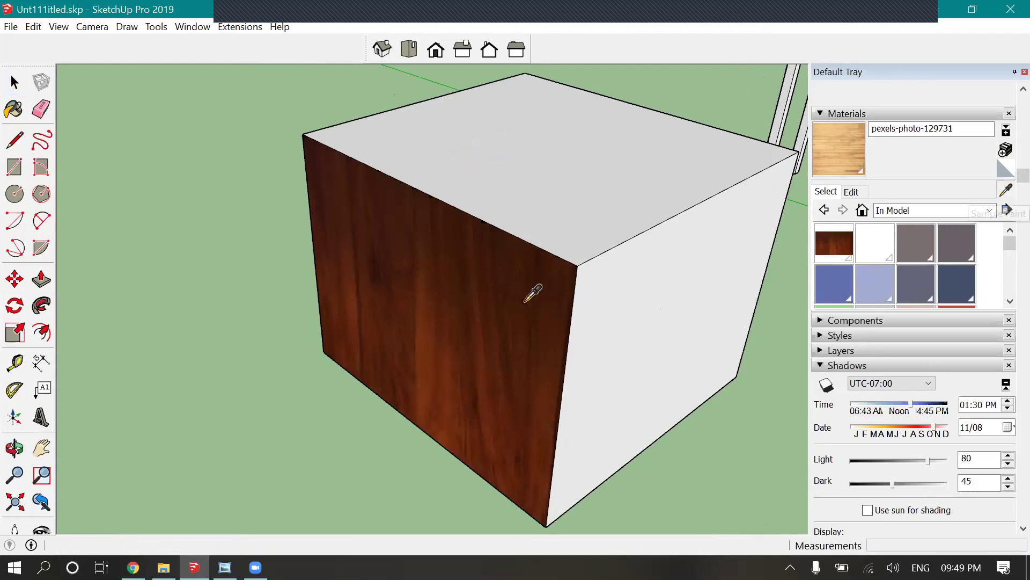
left_click(495, 306)
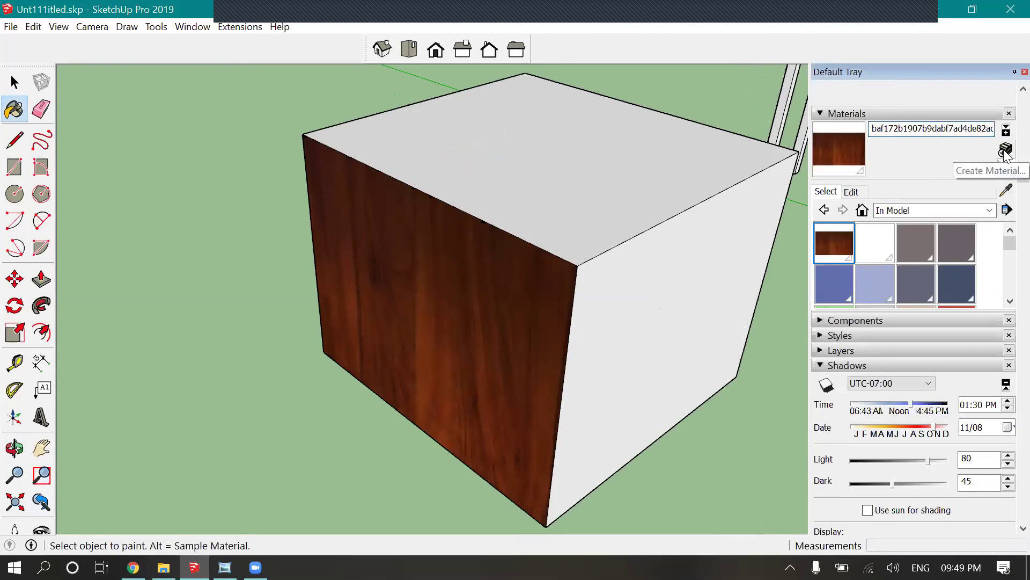
- Create a new material named Material123 from the sampled wood texture
left_click(1005, 151)
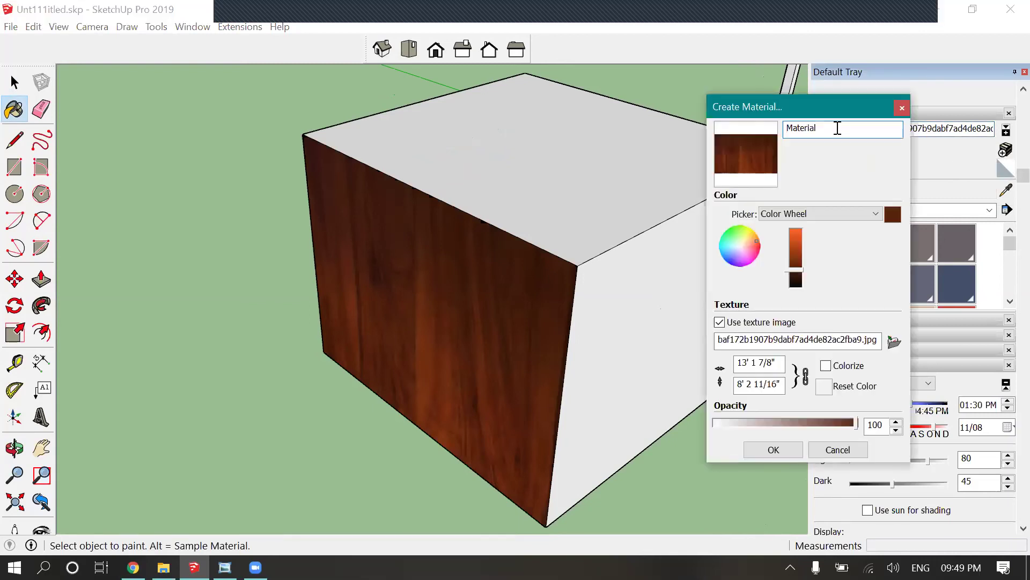
type("123")
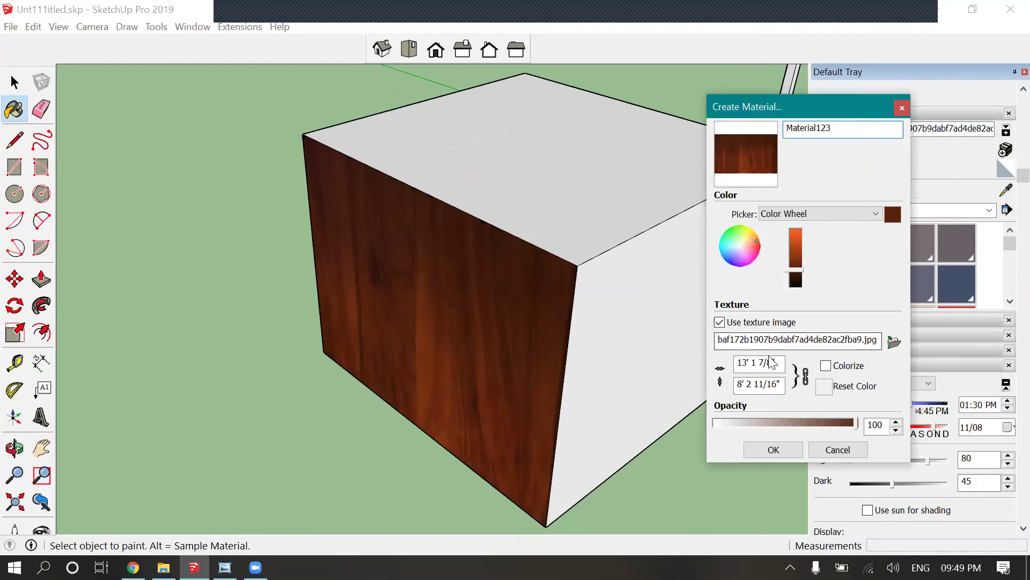
key("Return")
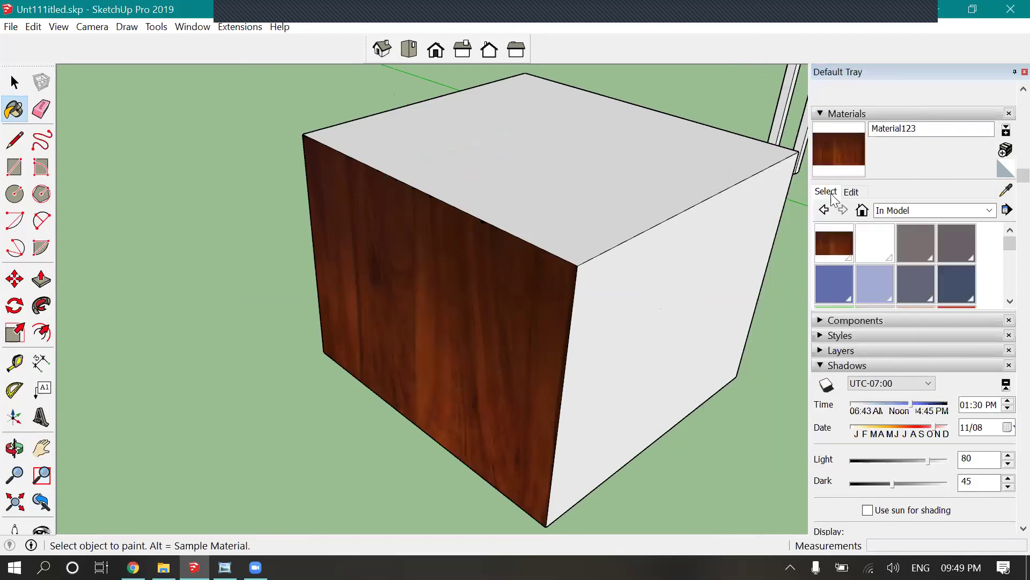
- Edit the imported baf172b1907b9dabf7ad4de82ac2fba9 wood material and set its texture width to 6'
left_click(846, 250)
left_click(851, 193)
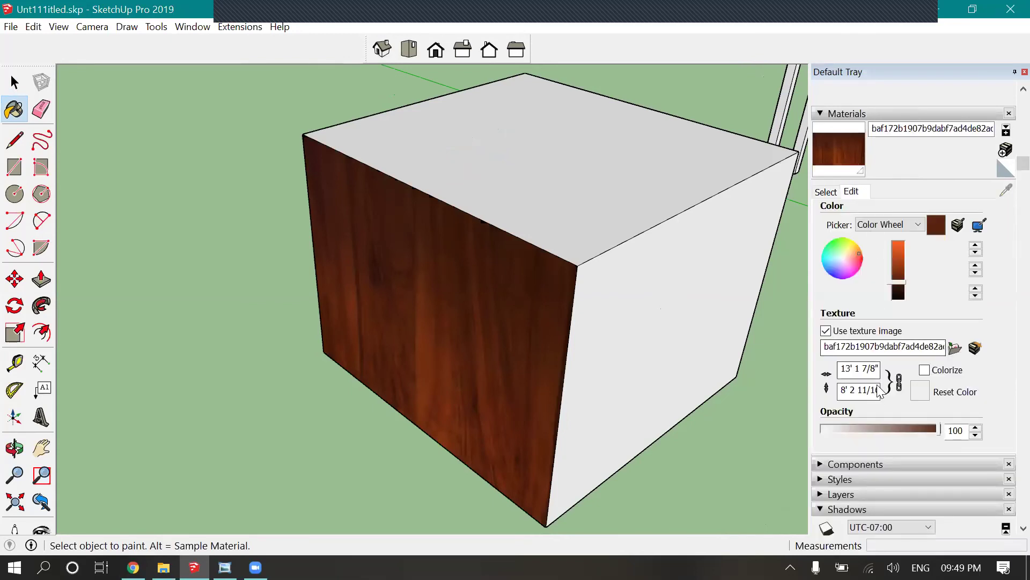
scroll(876, 394, "down", 2)
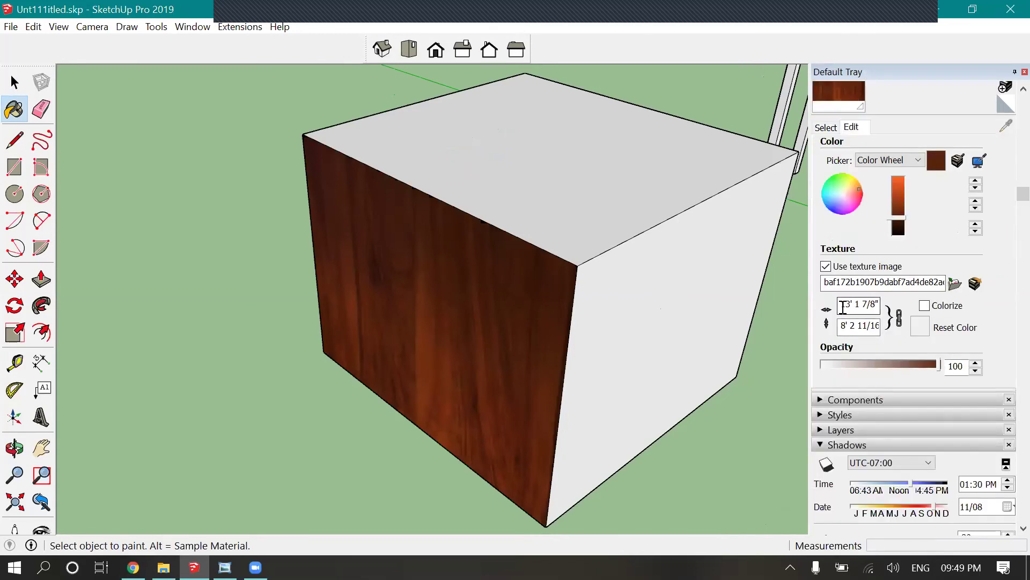
left_click_drag(843, 306, 884, 314)
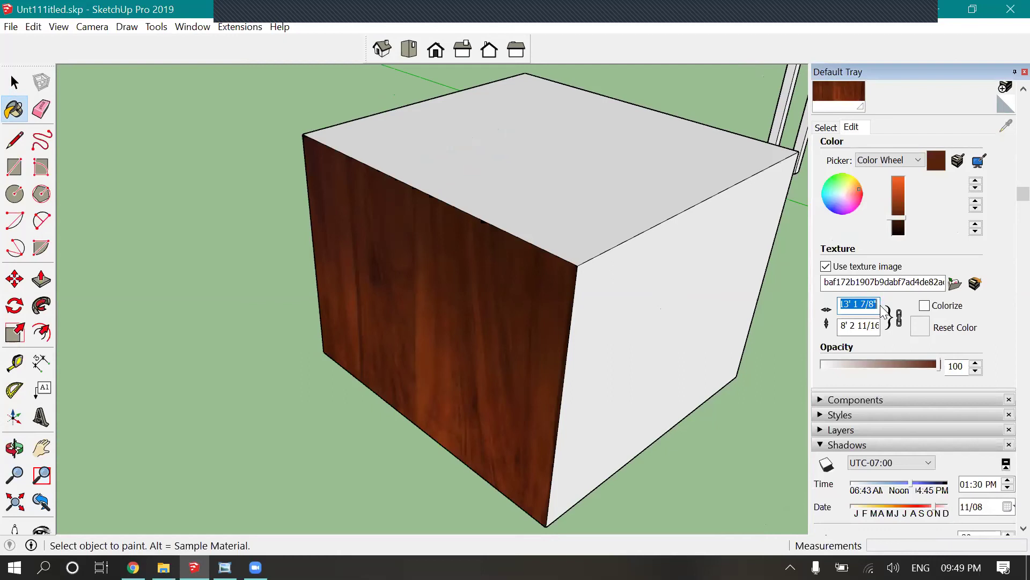
type("4'")
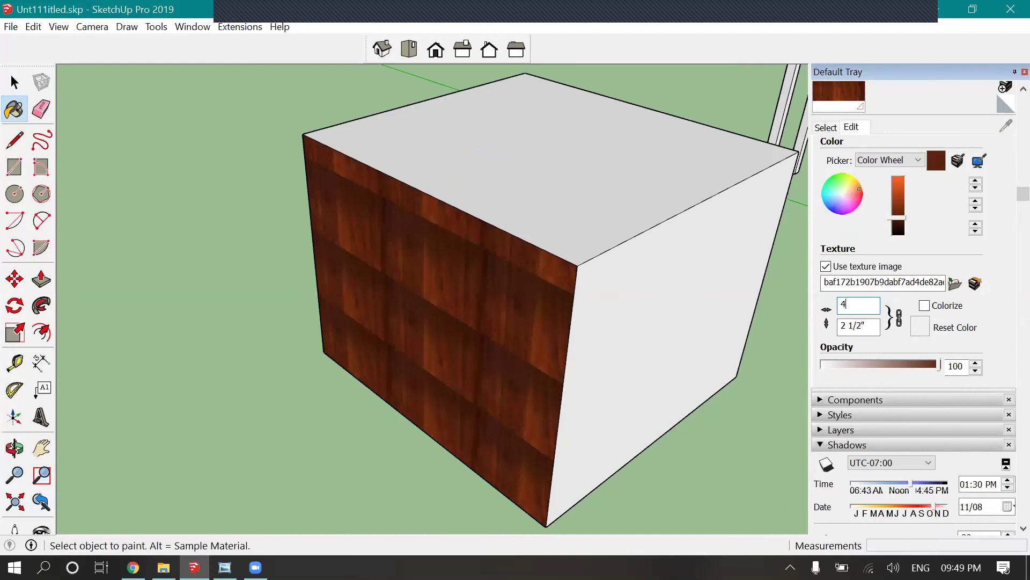
type("6")
key("BackSpace")
key("BackSpace")
type("6")
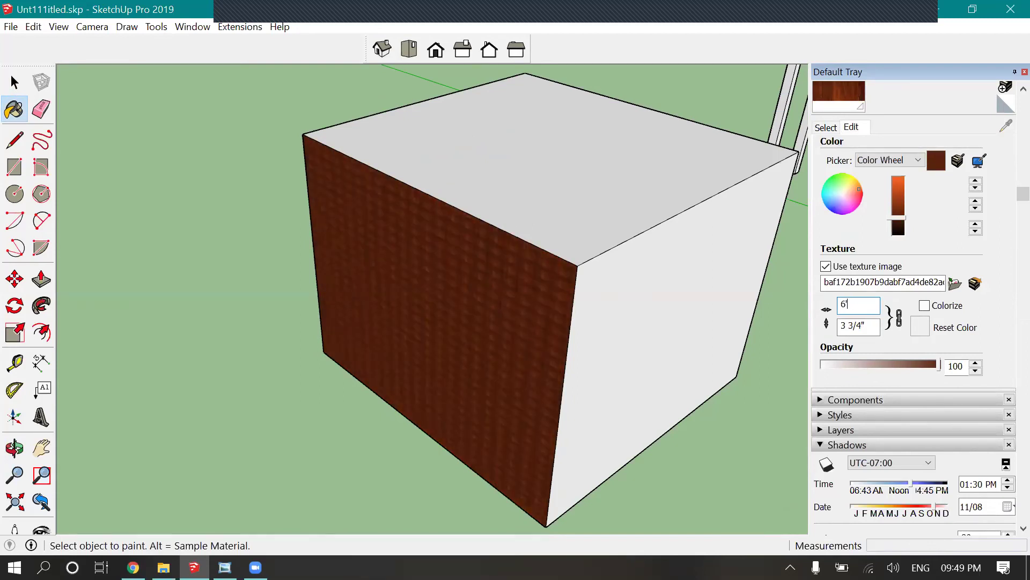
type("'")
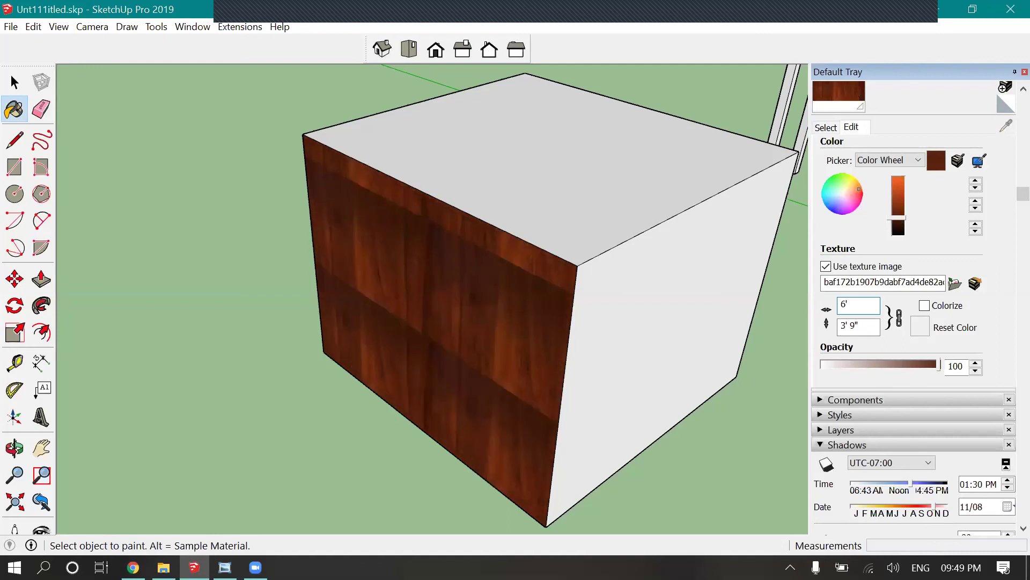
left_click(14, 82)
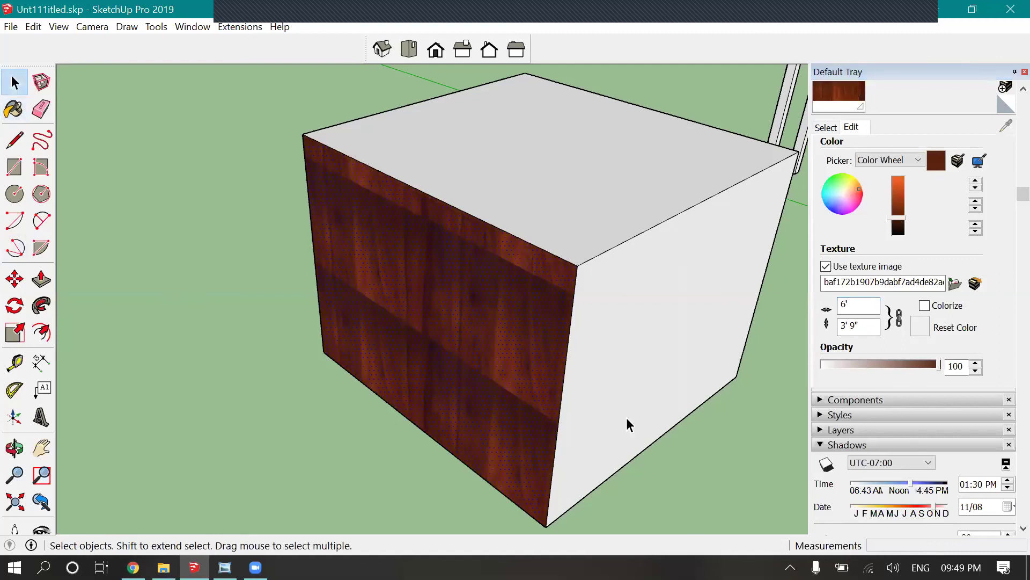
- Choose the imported wood material from the In Model collection as the active paint material
scroll(628, 423, "down", 2)
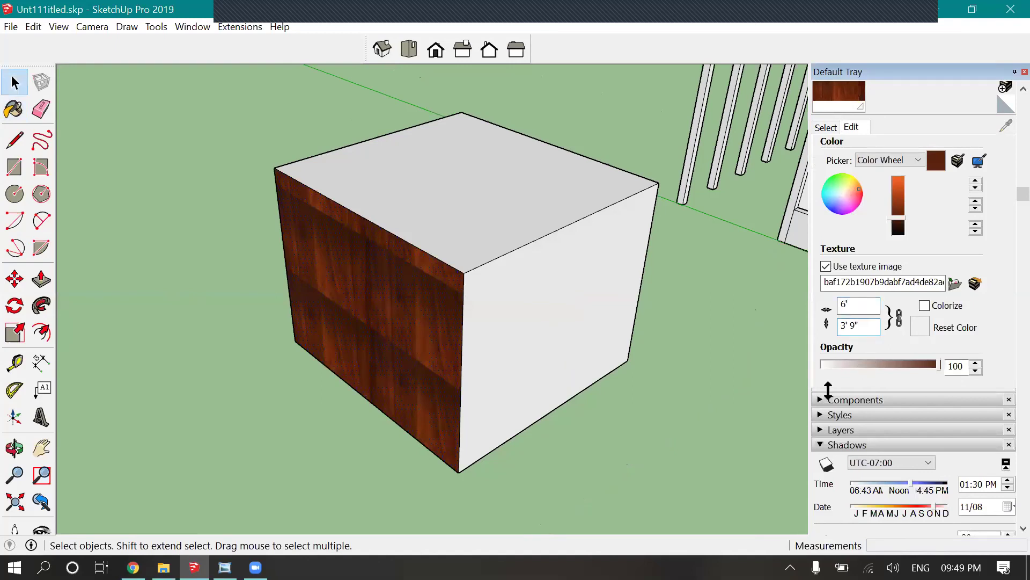
scroll(827, 390, "down", 2)
scroll(594, 449, "down", 2)
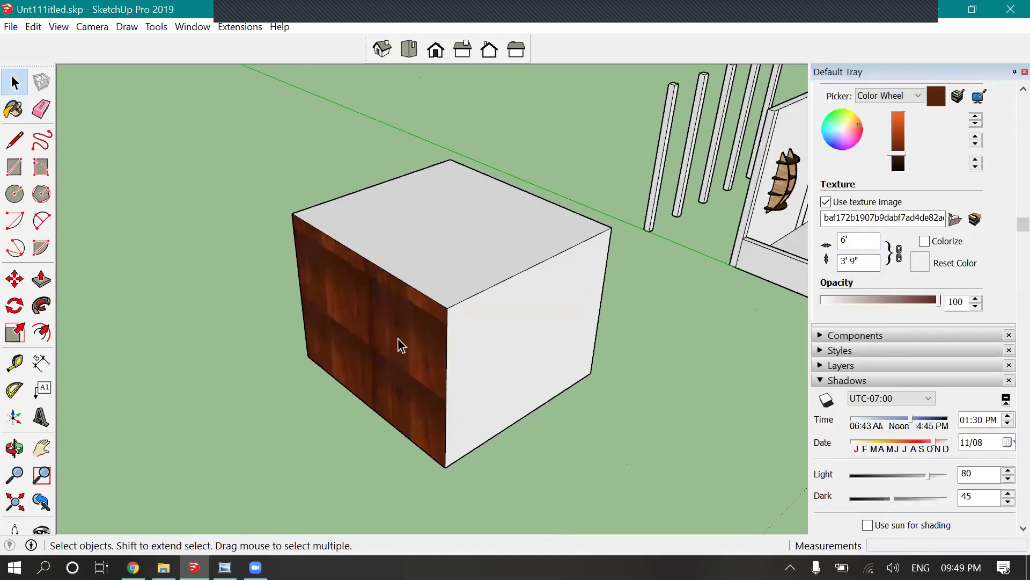
scroll(529, 277, "down", 3)
scroll(528, 277, "up", 5)
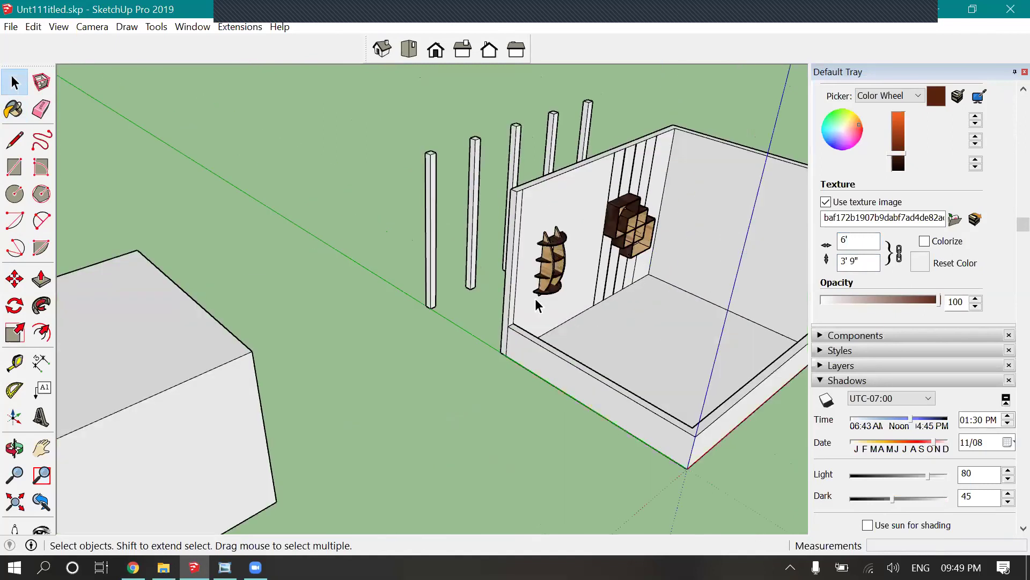
scroll(454, 221, "down", 6)
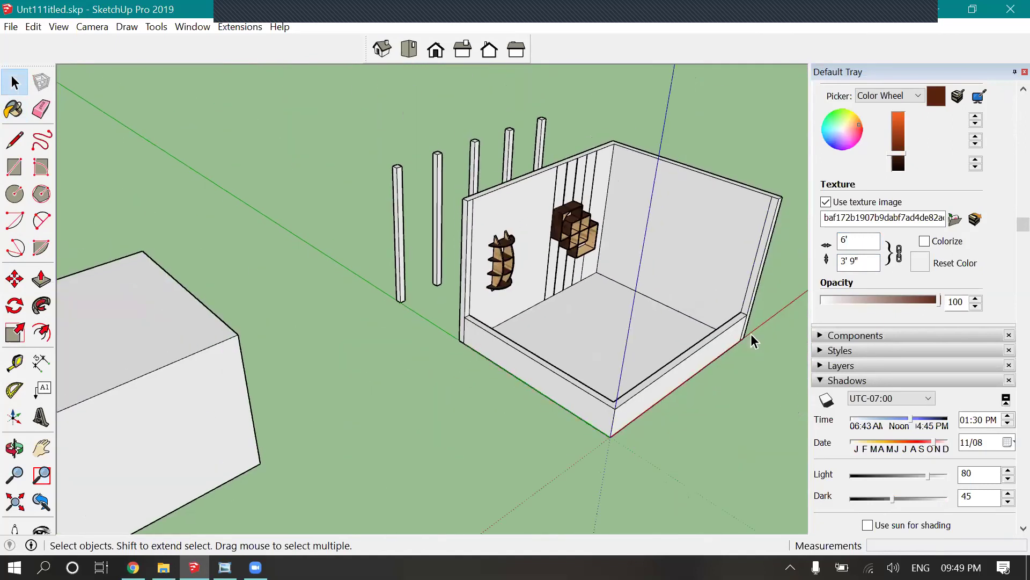
scroll(892, 266, "up", 5)
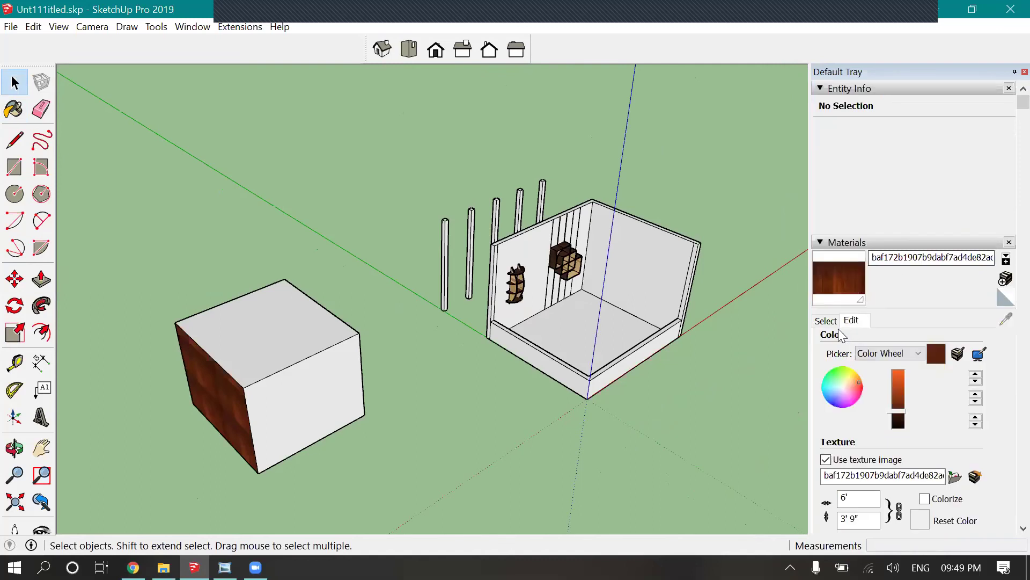
left_click(840, 320)
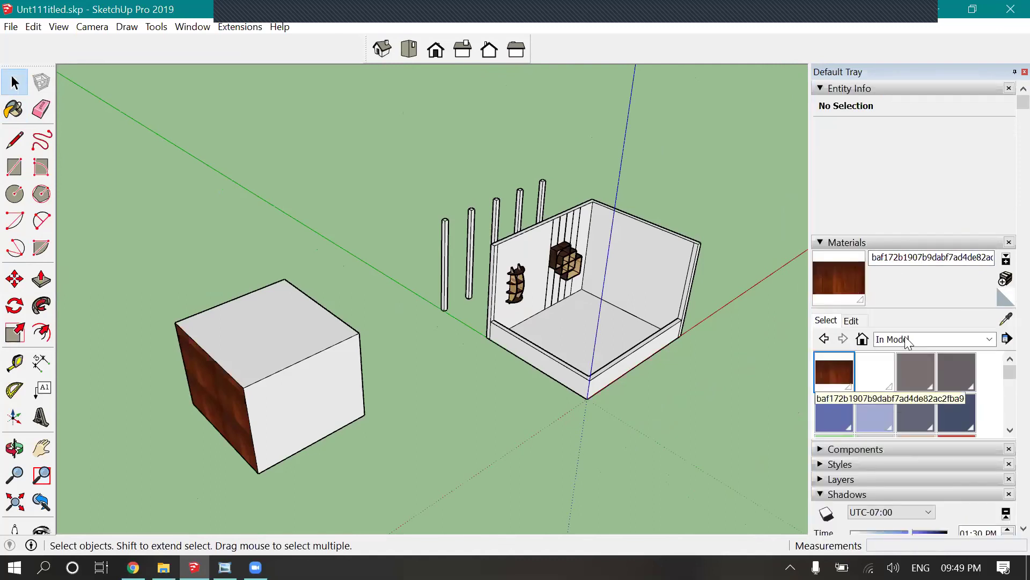
left_click(834, 375)
left_click(912, 339)
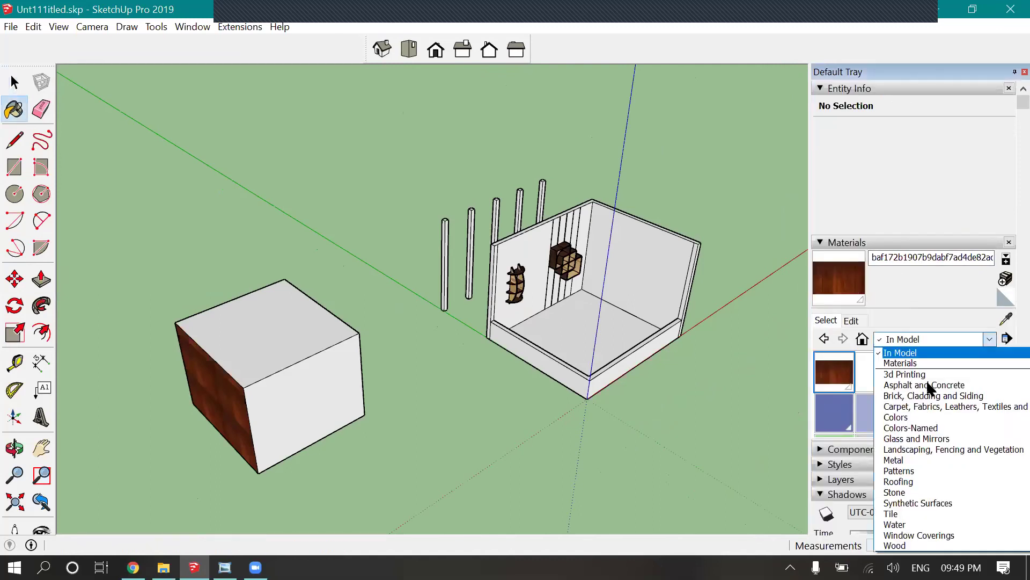
left_click(931, 354)
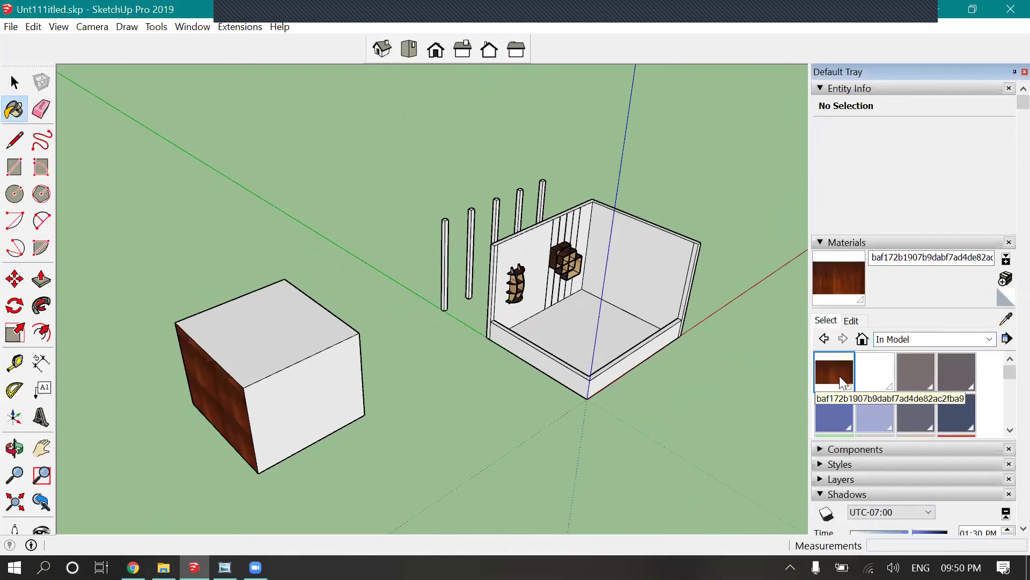
- Paint the half-round boards of the curved wall shelf with the imported wood material
scroll(513, 287, "up", 8)
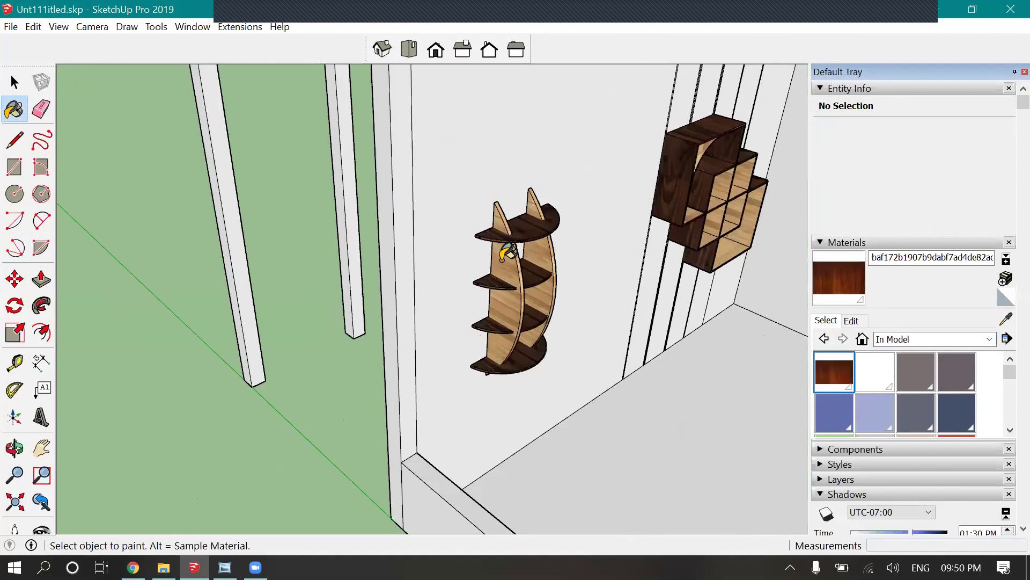
scroll(472, 246, "down", 3)
scroll(459, 241, "up", 6)
key("ctrl")
key("ctrl+z")
scroll(443, 232, "up", 2)
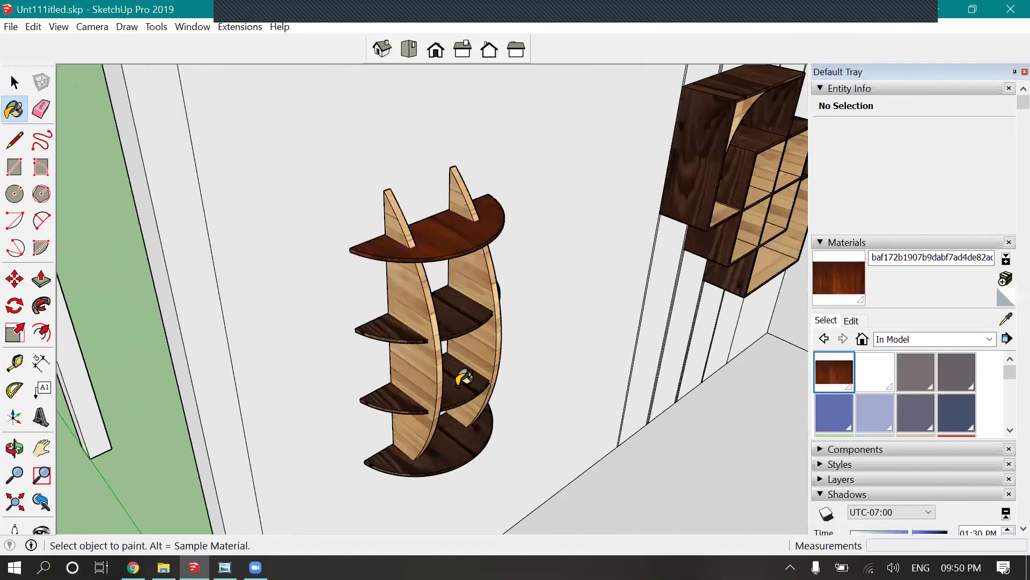
- Paint the outer side and top of the box shelf's arched compartment with the imported wood material
scroll(429, 300, "down", 4)
scroll(621, 168, "up", 4)
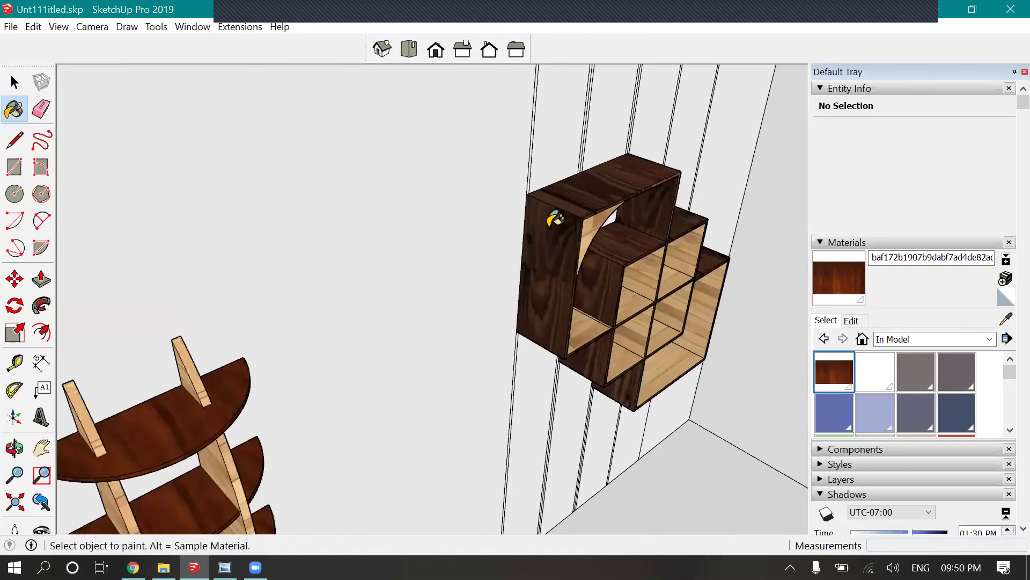
scroll(605, 129, "down", 3)
- Examine the wood finish on the curved shelf and the box shelf from several angles
middle_click_drag(237, 369, 550, 317)
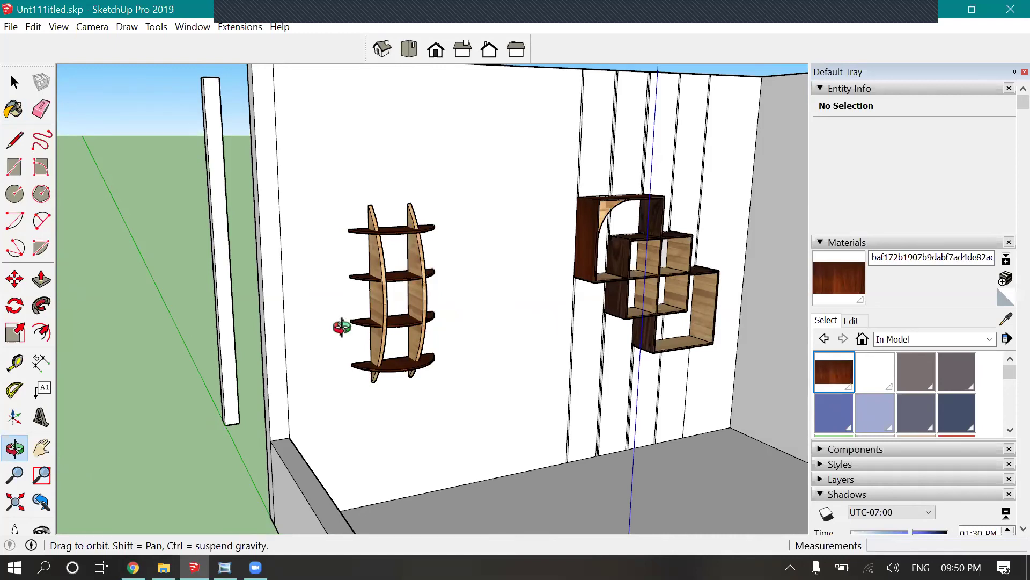
scroll(399, 270, "up", 3)
mouse_move(505, 395)
left_mouse_down()
mouse_move(515, 361)
mouse_move(306, 372)
mouse_move(614, 381)
mouse_move(530, 342)
mouse_move(543, 329)
left_mouse_up()
scroll(529, 340, "down", 5)
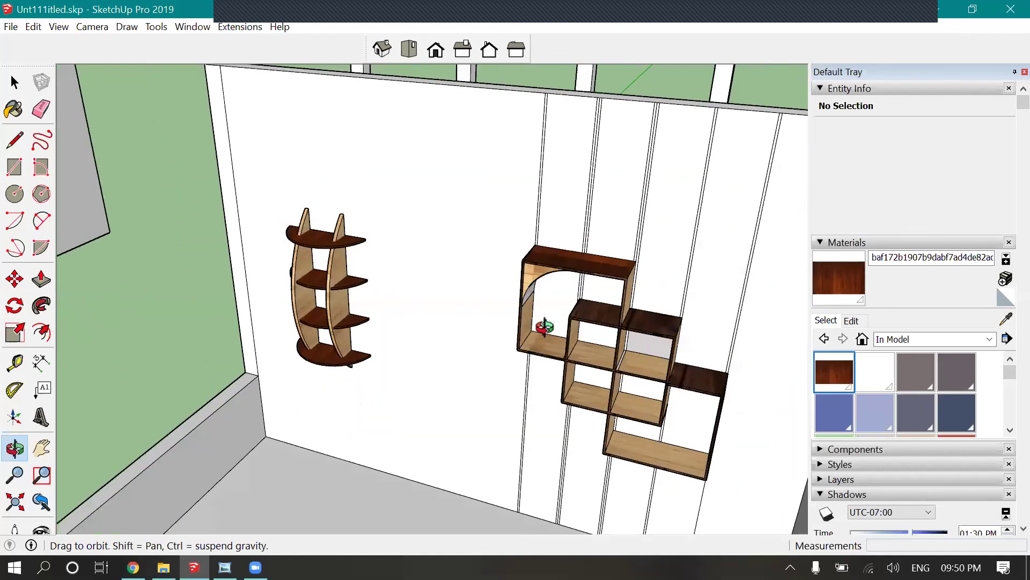
scroll(406, 358, "up", 5)
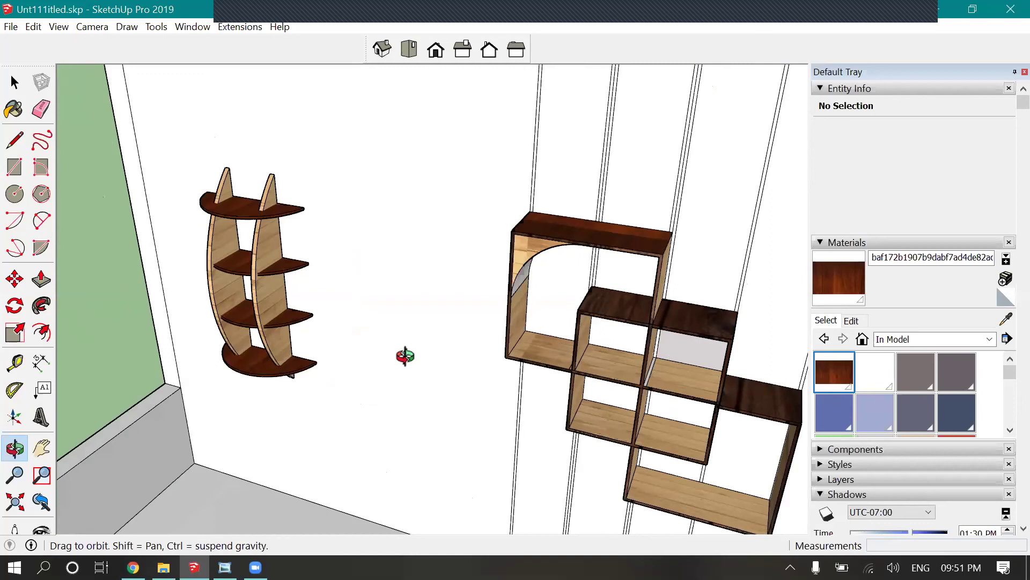
left_click_drag(451, 329, 492, 400)
left_click_drag(378, 384, 414, 387)
scroll(414, 393, "up", 3)
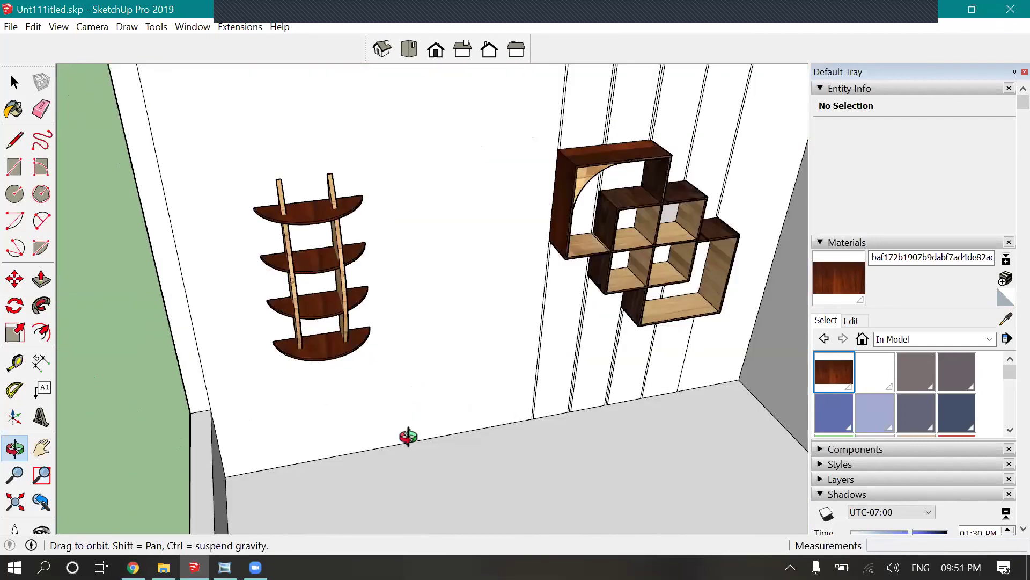
scroll(488, 368, "down", 5)
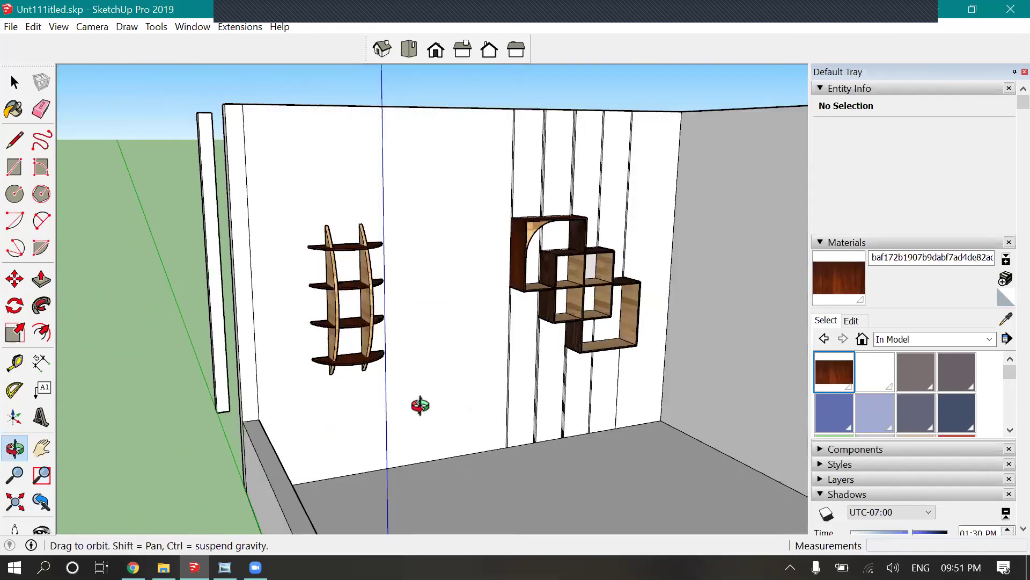
scroll(456, 403, "up", 3)
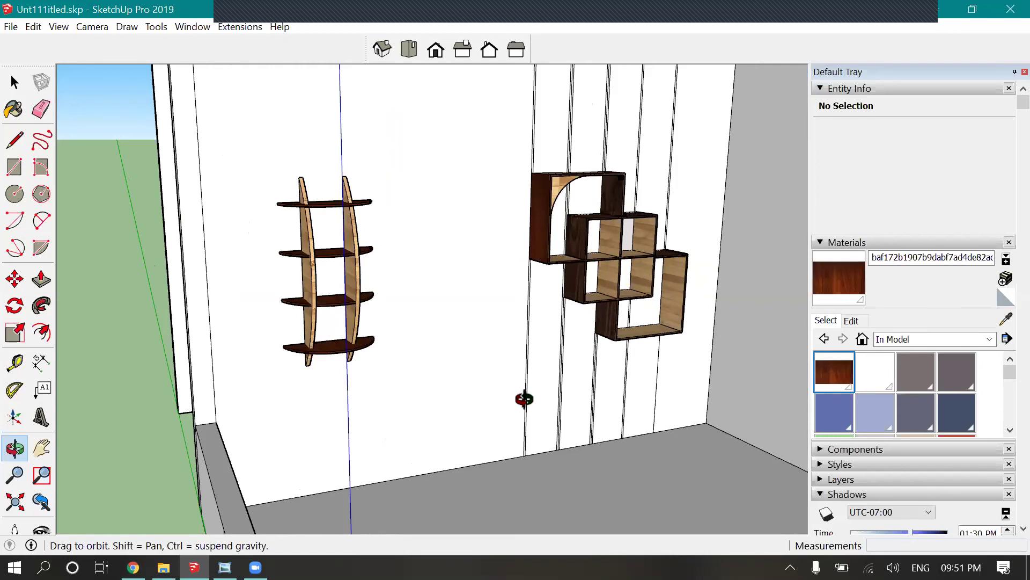
left_click_drag(524, 399, 524, 397)
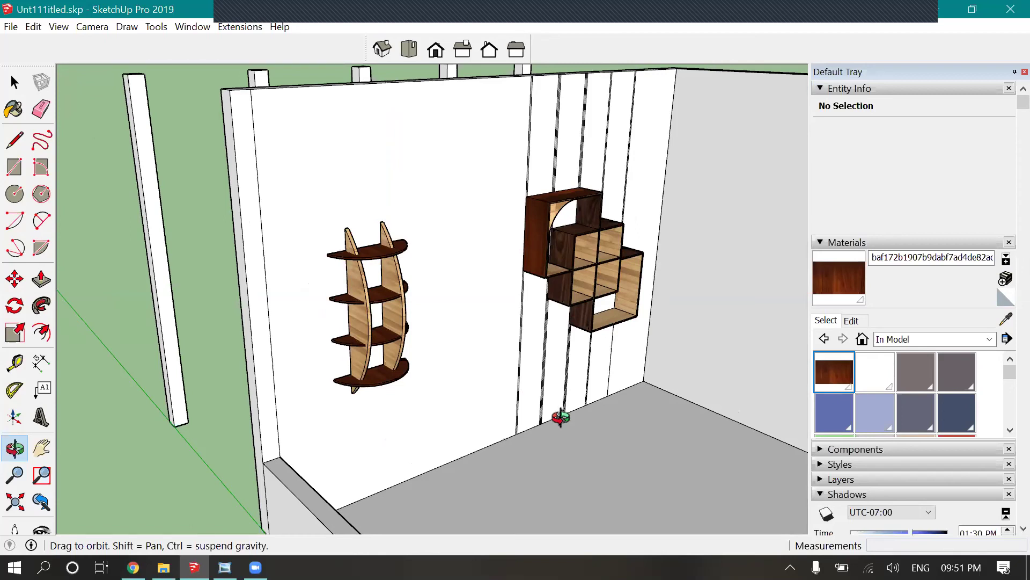
- Review the whole model, including the textured box, the loose strips and the room with its shelves
scroll(621, 352, "down", 5)
left_click_drag(591, 375, 587, 391)
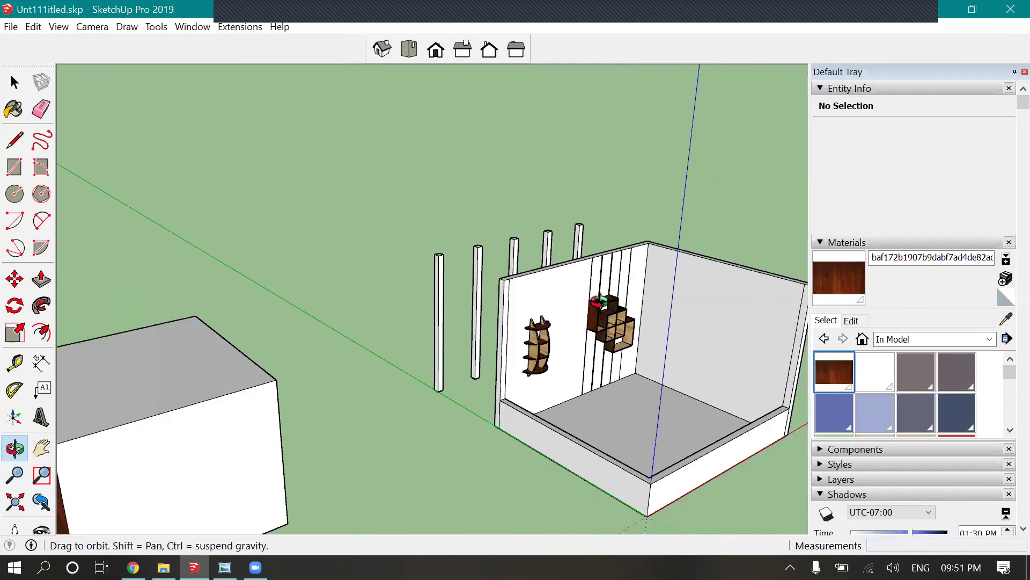
scroll(580, 244, "down", 2)
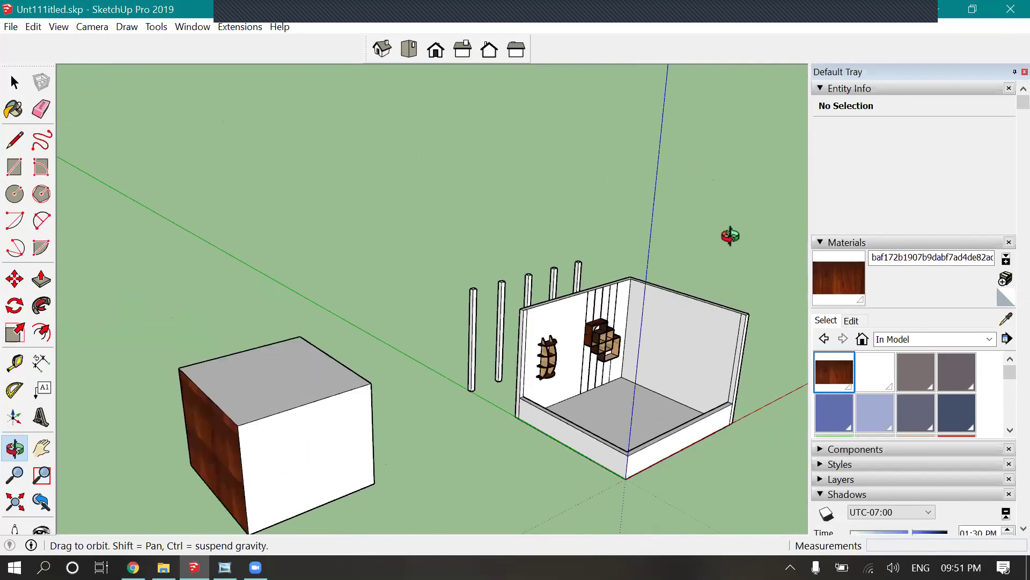
scroll(731, 235, "down", 2)
scroll(635, 206, "down", 3)
scroll(457, 305, "up", 2)
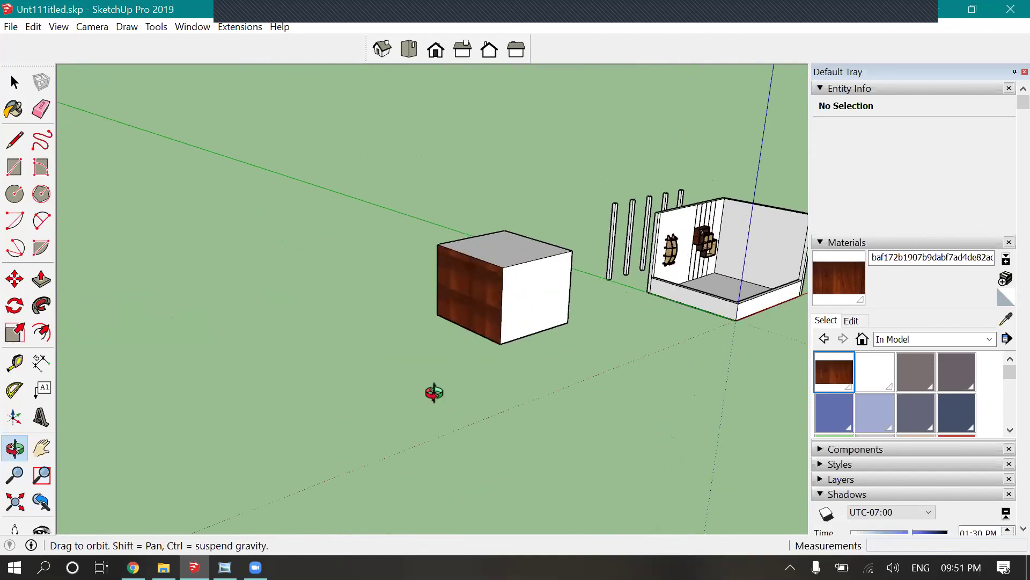
left_click_drag(432, 391, 302, 187)
scroll(397, 400, "down", 2)
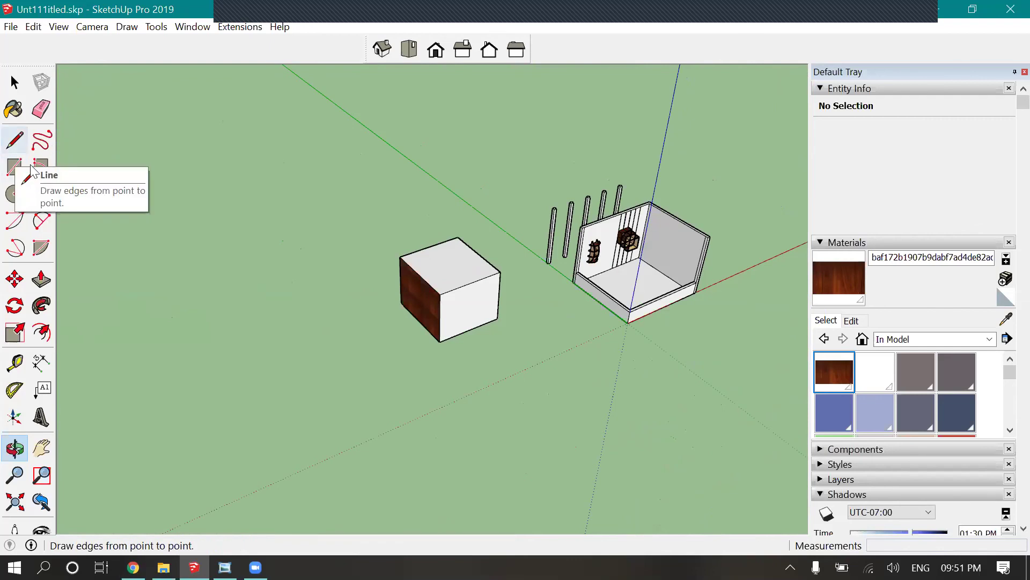
mouse_move(256, 568)
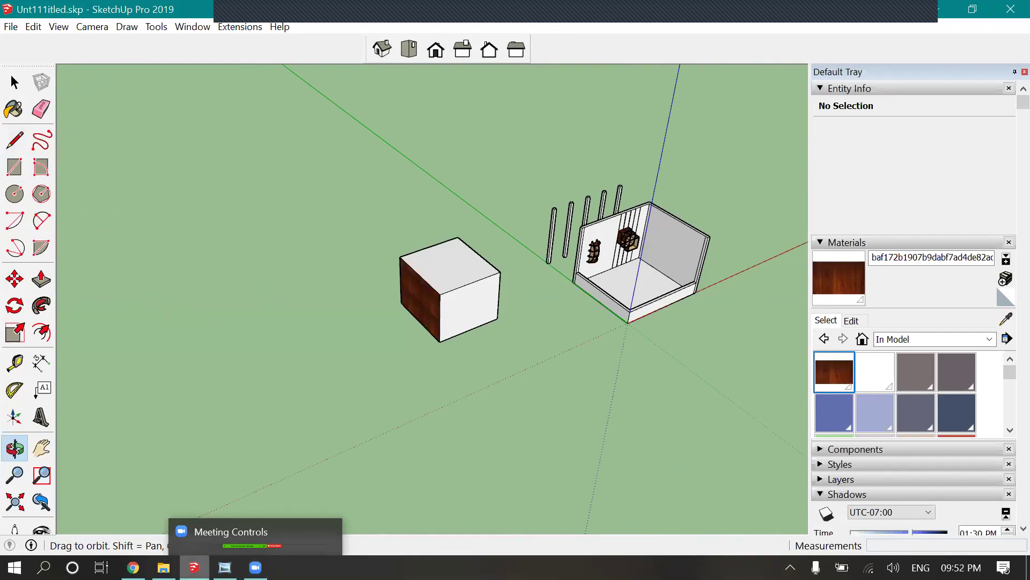
left_click(256, 568)
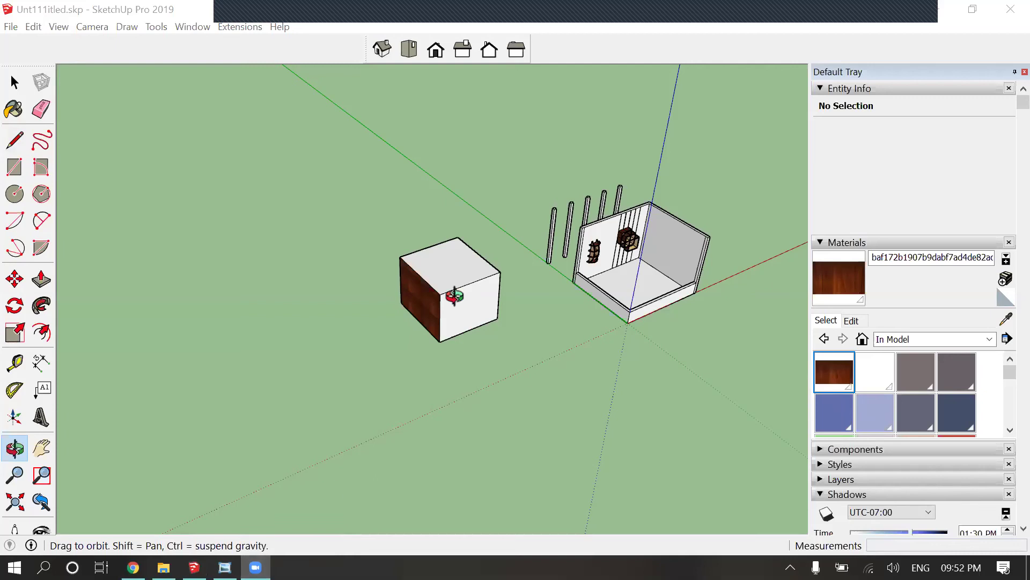
scroll(455, 294, "up", 3)
scroll(483, 306, "up", 3)
scroll(288, 353, "down", 3)
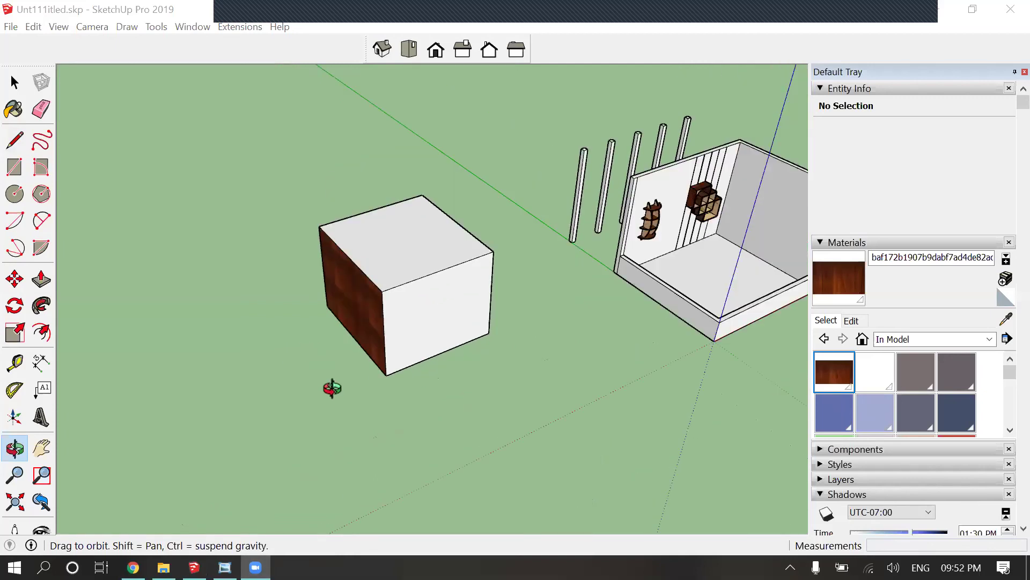
scroll(300, 263, "up", 1)
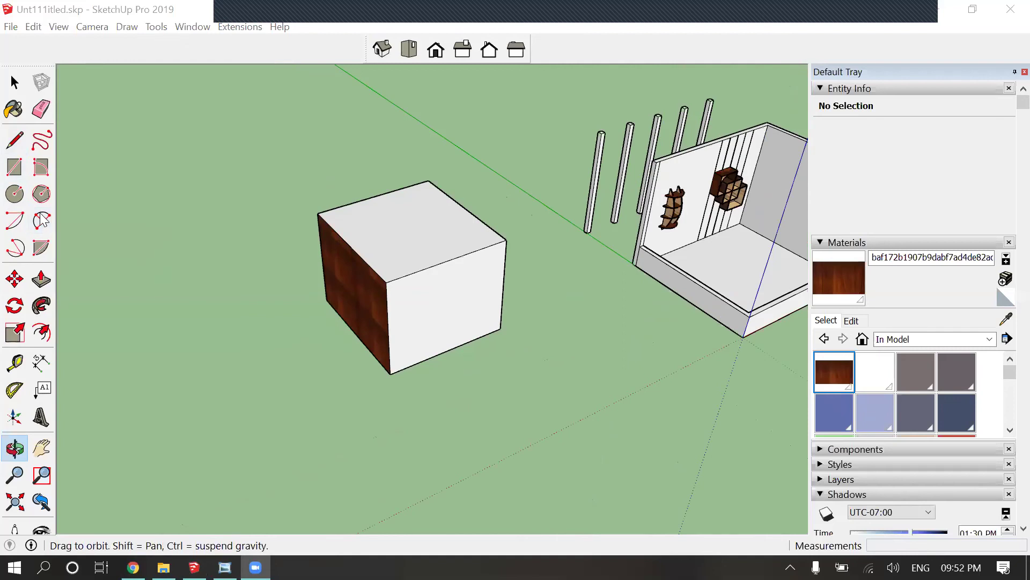
left_click(14, 167)
scroll(696, 205, "down", 1)
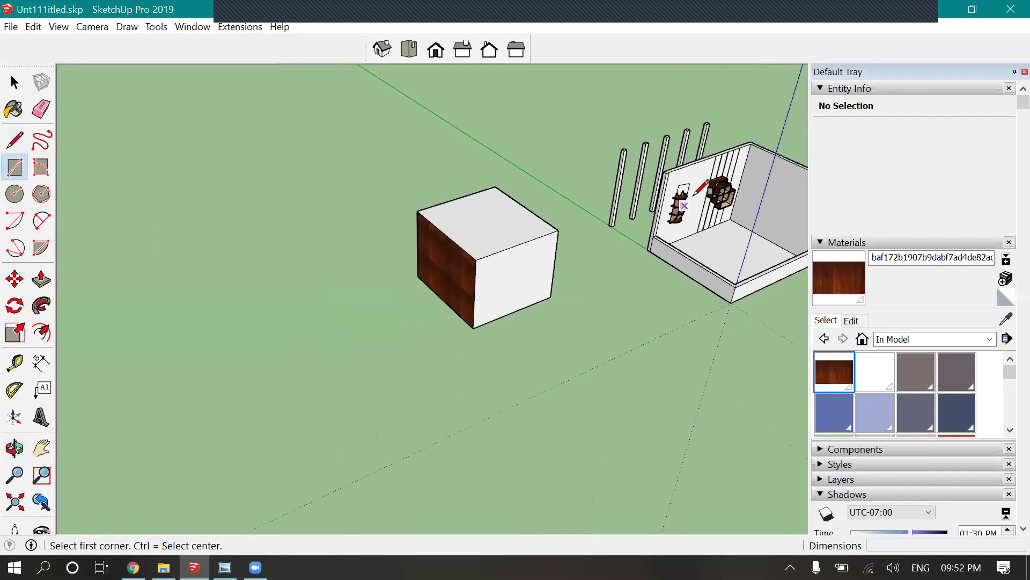
scroll(696, 204, "up", 3)
key("space")
scroll(698, 177, "up", 2)
scroll(617, 161, "up", 2)
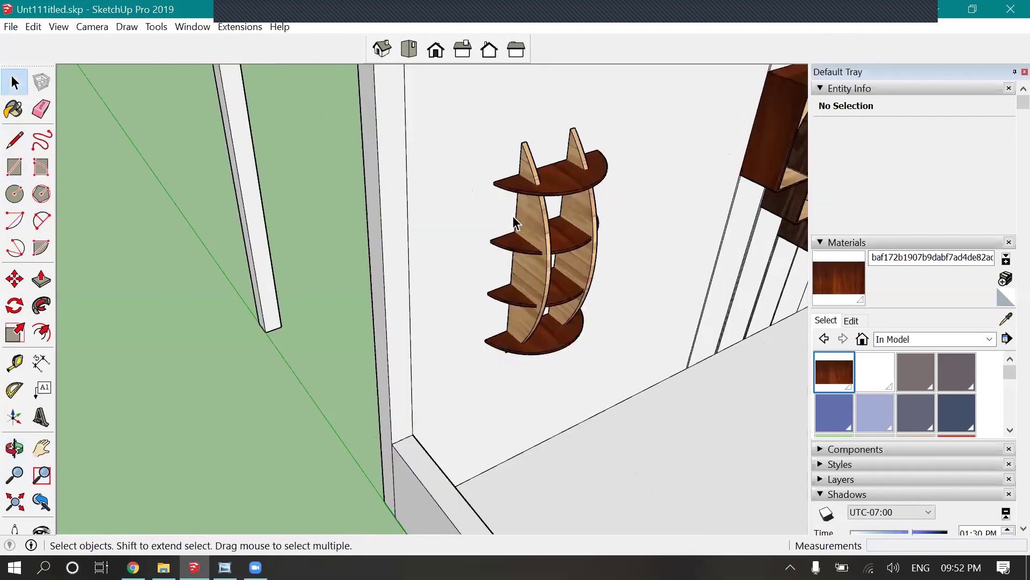
- Examine the curved wood shelf on the wall from several angles and distances, including its upright side boards and half-round boards
scroll(701, 101, "down", 2)
middle_click_drag(537, 327, 703, 70)
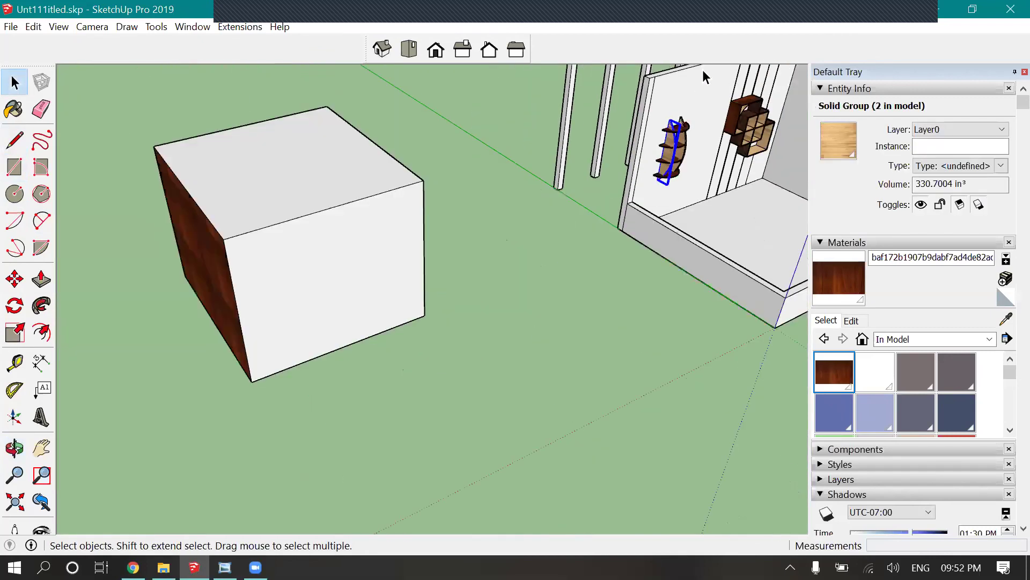
left_click(695, 149)
scroll(476, 198, "up", 8)
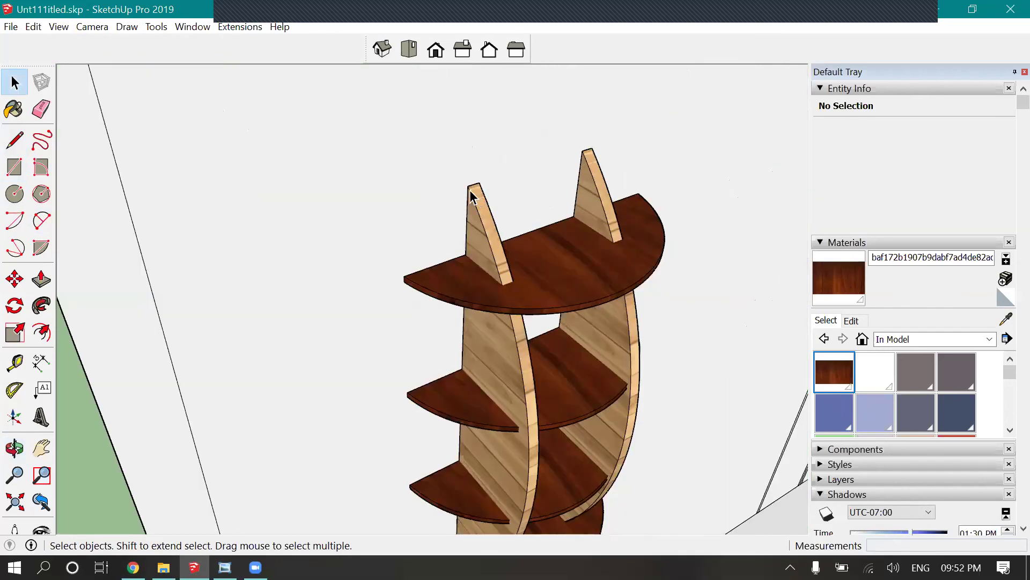
scroll(472, 196, "up", 2)
scroll(470, 144, "up", 1)
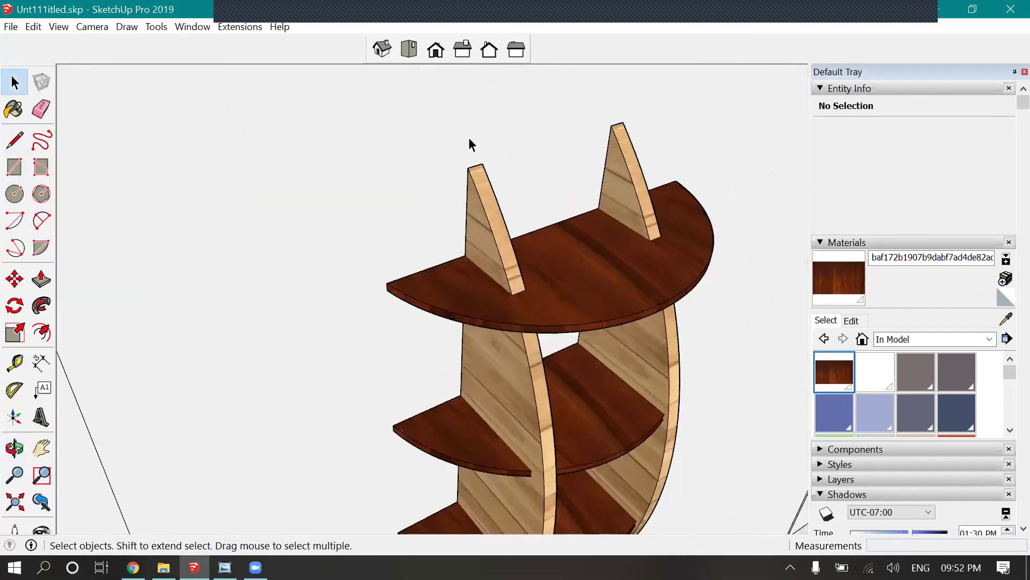
scroll(477, 140, "down", 3)
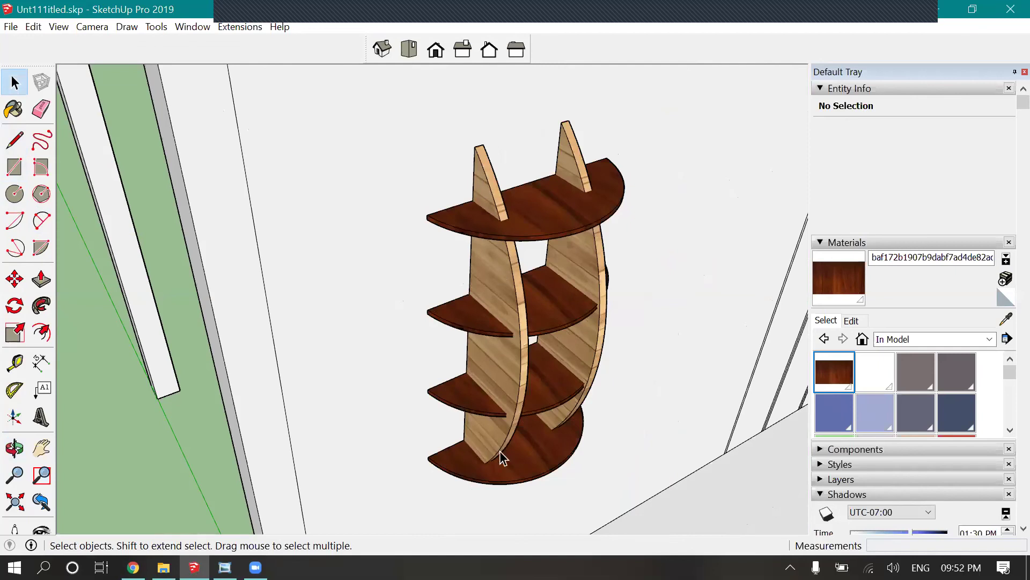
scroll(559, 315, "down", 3)
middle_click_drag(685, 430, 461, 351)
scroll(472, 317, "up", 3)
middle_click_drag(478, 302, 642, 252)
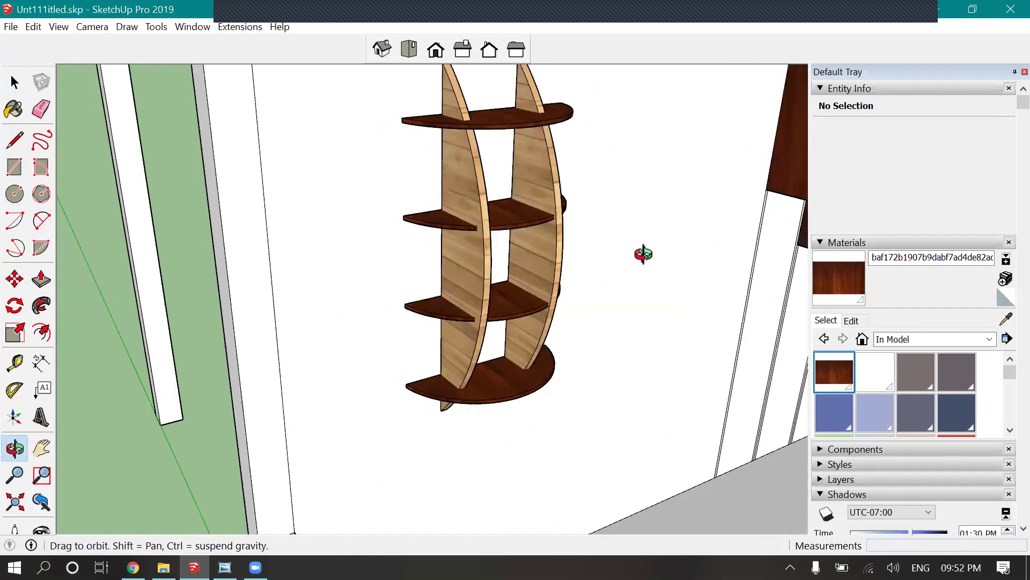
scroll(721, 251, "down", 2)
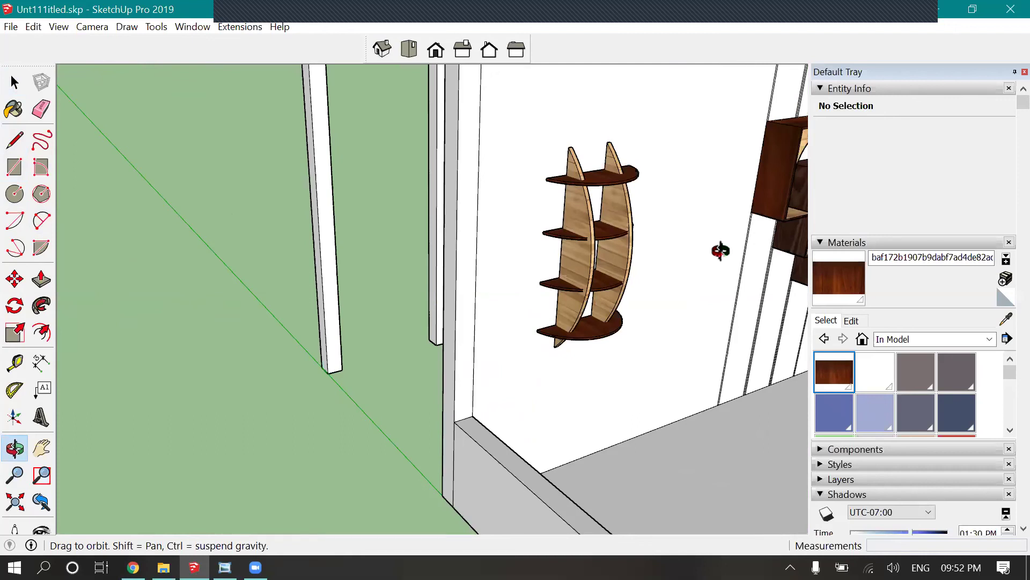
middle_click_drag(670, 249, 558, 220)
scroll(558, 225, "up", 3)
scroll(558, 225, "down", 2)
scroll(559, 225, "up", 4)
left_click(41, 278)
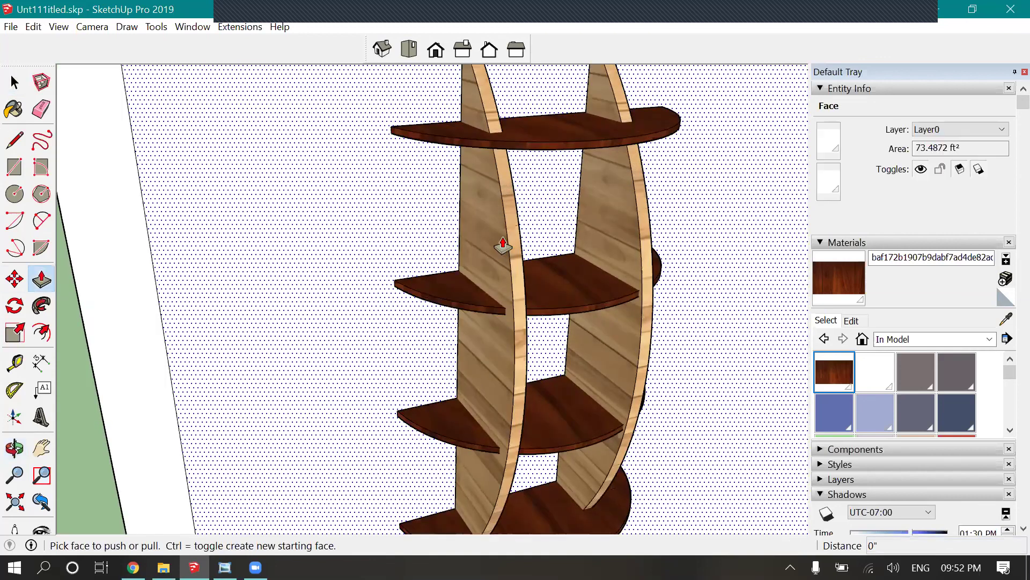
key("b")
key("space")
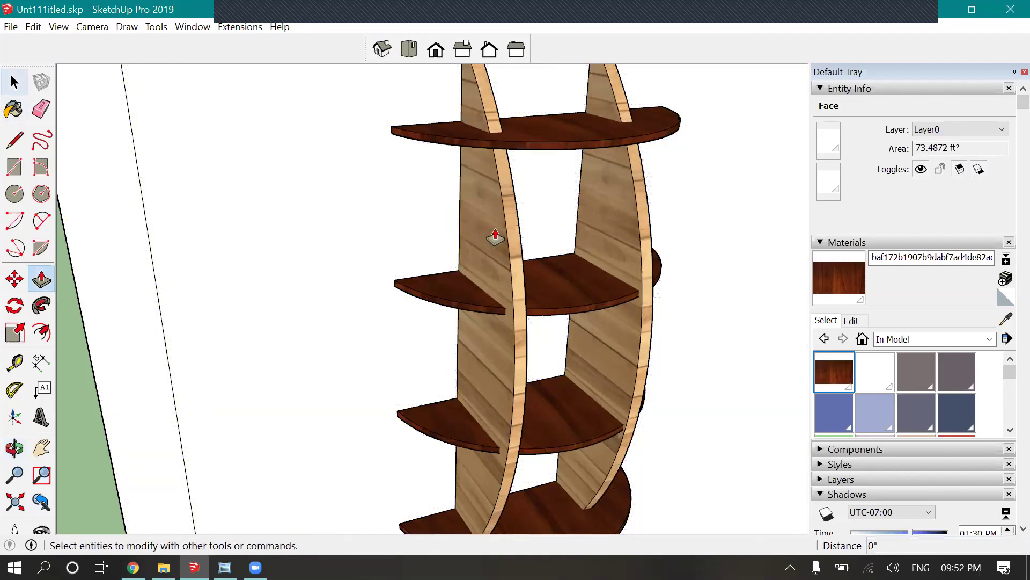
double_click(495, 236)
key("p")
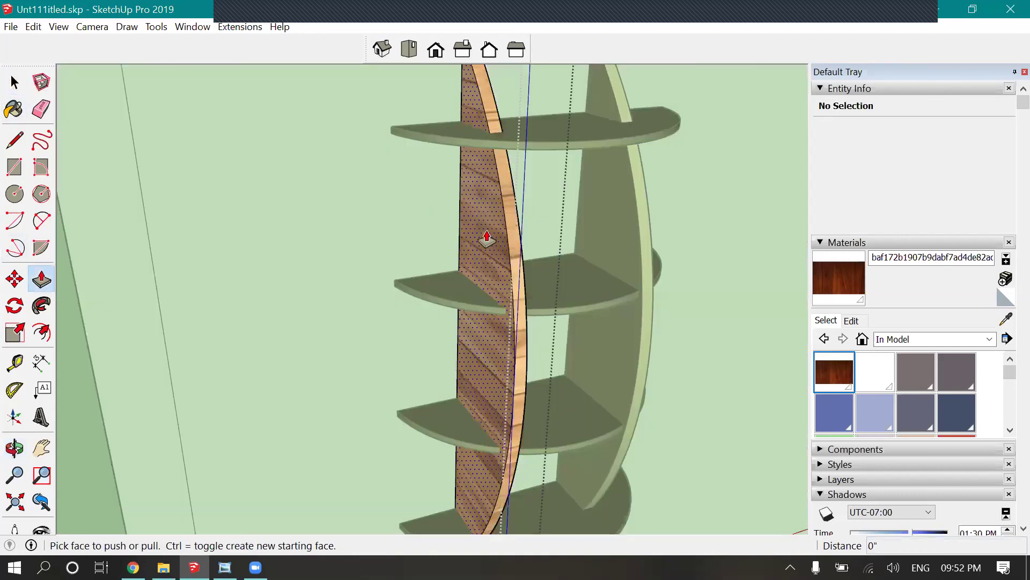
left_click(491, 236)
left_click(465, 236)
scroll(466, 236, "down", 3)
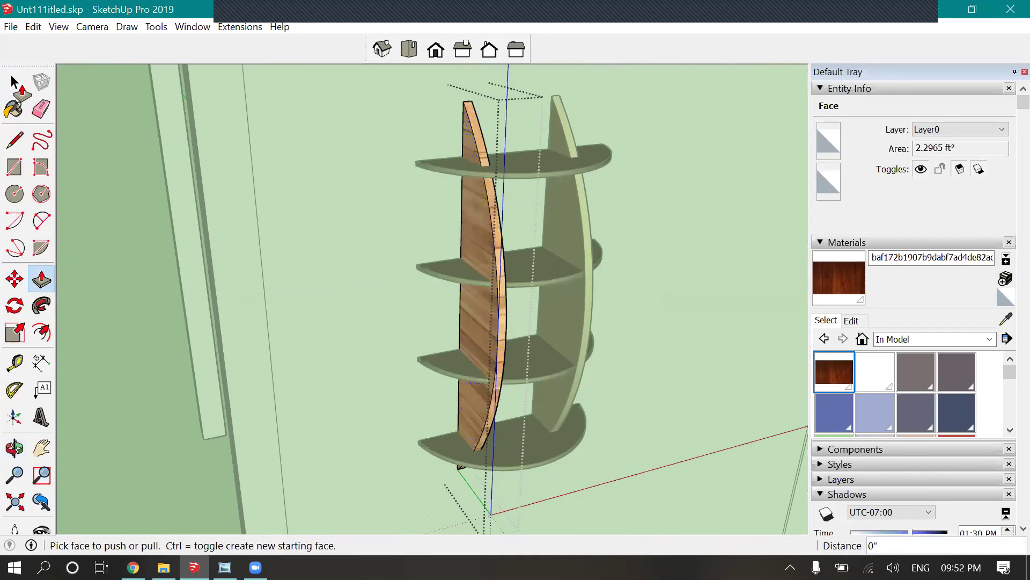
scroll(503, 220, "up", 3)
key("space")
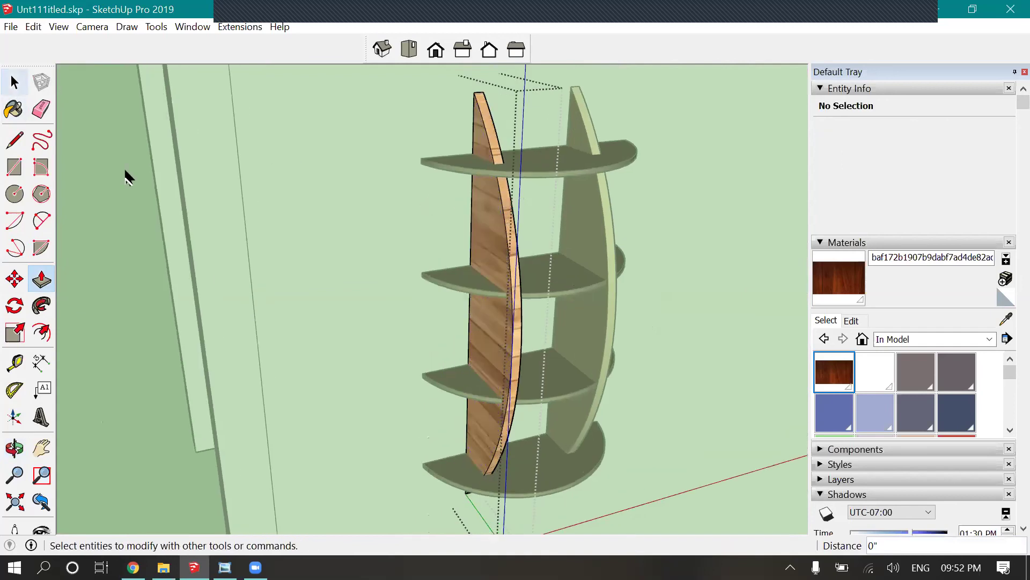
left_click(755, 212)
- Draw a closed narrow strip 3' long with the Line tool on the open ground beside the textured box
scroll(767, 234, "down", 3)
scroll(767, 234, "down", 5)
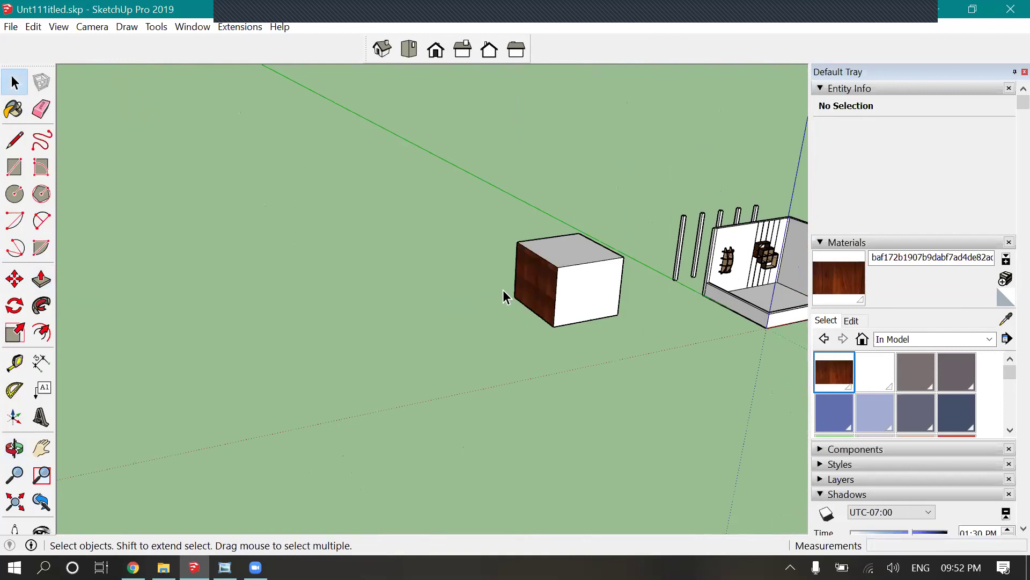
scroll(504, 291, "up", 2)
left_click(15, 140)
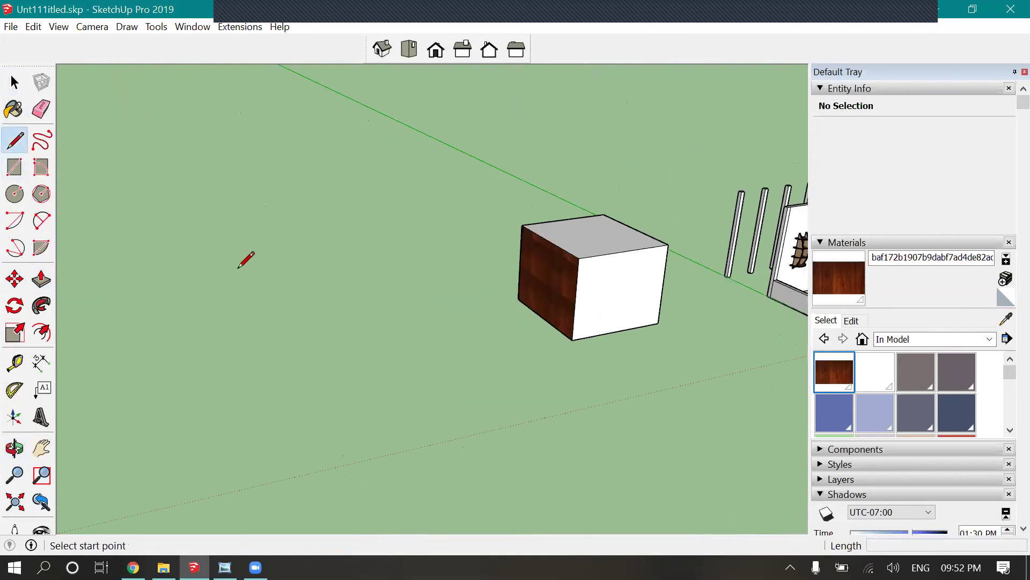
scroll(465, 370, "up", 3)
left_click(450, 354)
scroll(530, 442, "down", 1)
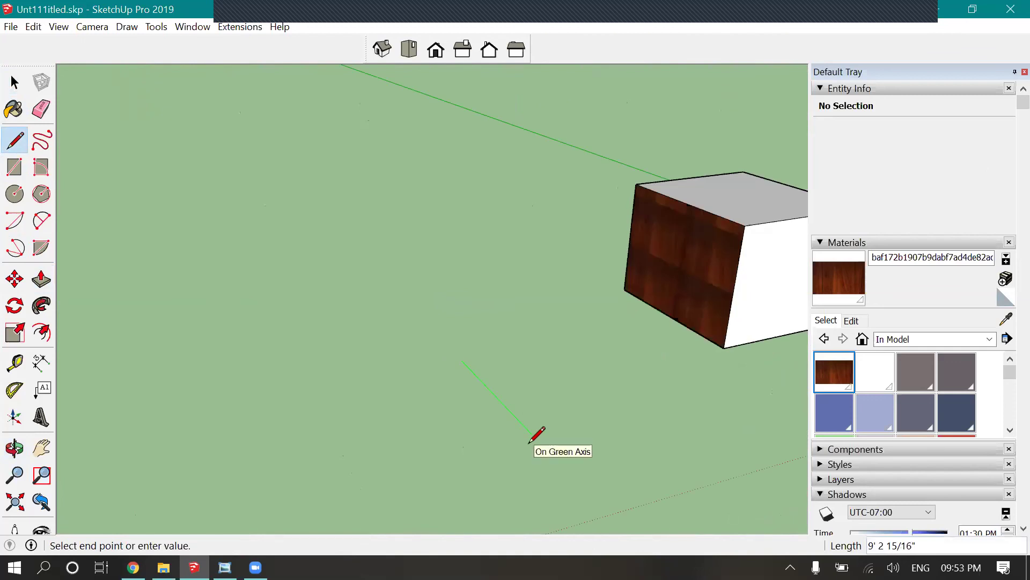
scroll(494, 317, "up", 2)
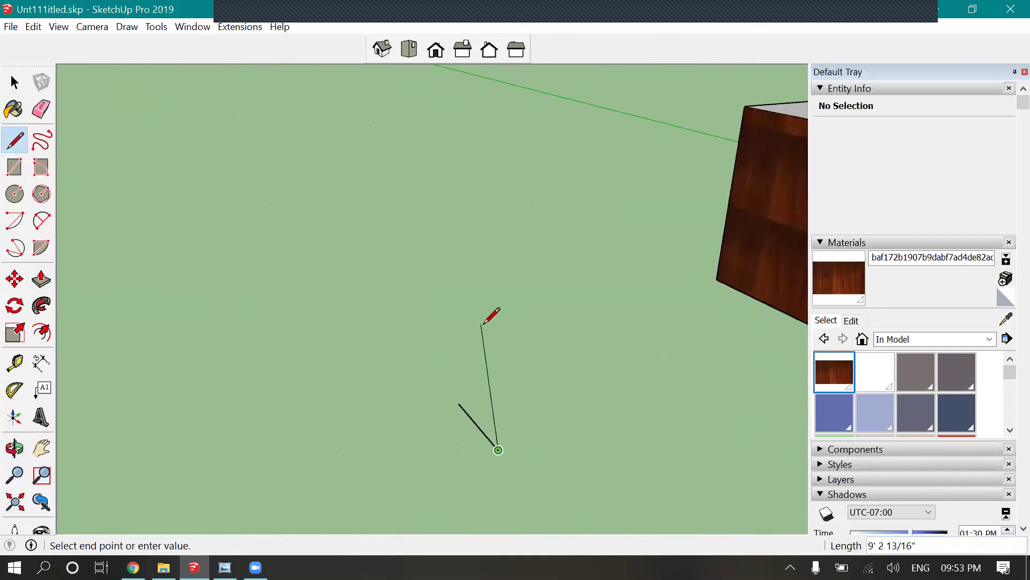
scroll(568, 403, "up", 2)
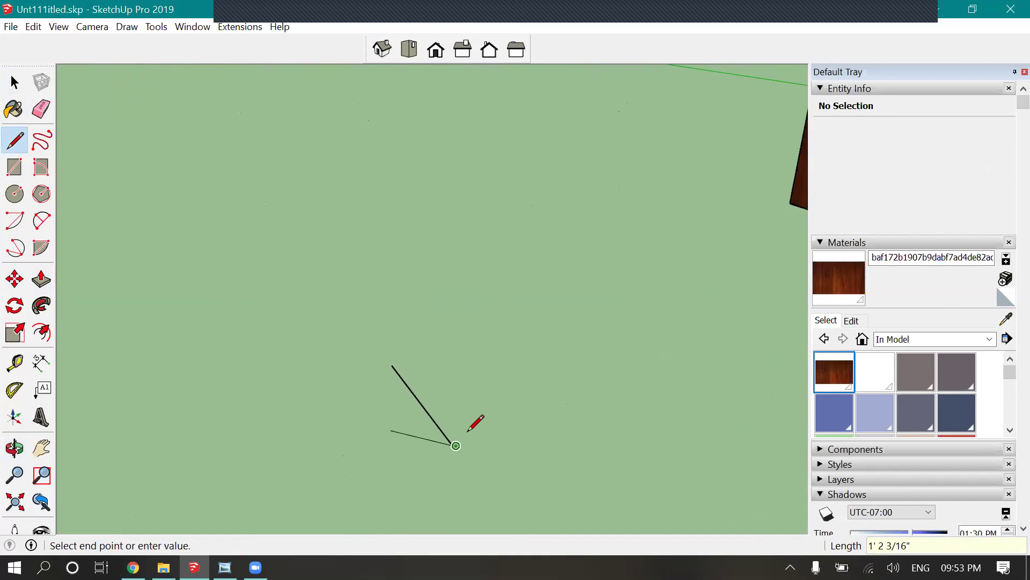
scroll(468, 424, "up", 3)
type("3'")
key("Return")
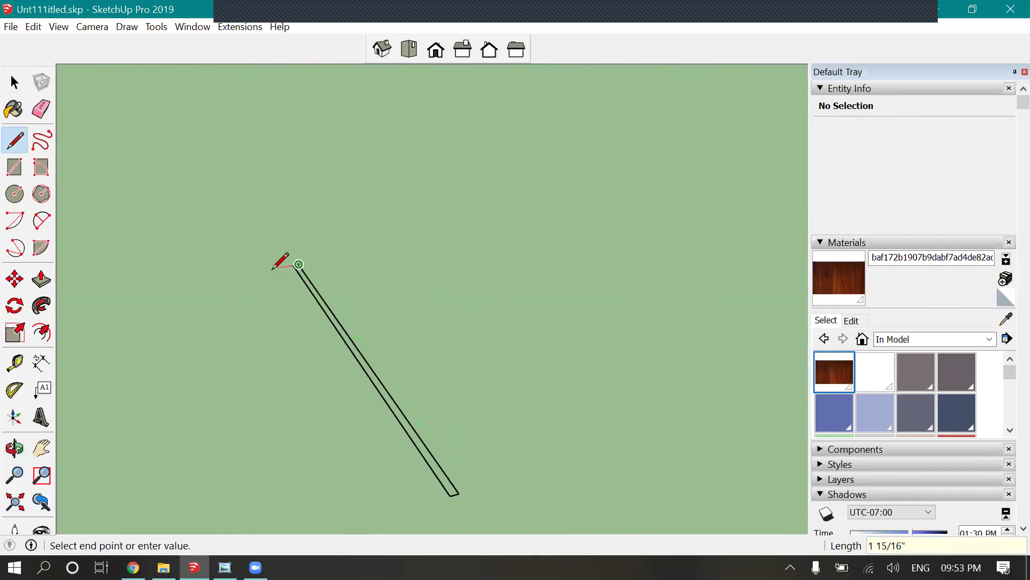
scroll(301, 257, "up", 3)
left_click(304, 261)
- Try to draw a two-point arc between the ends of the strip's long edge, with a bulge of about 1' 1/16"
scroll(341, 188, "down", 3)
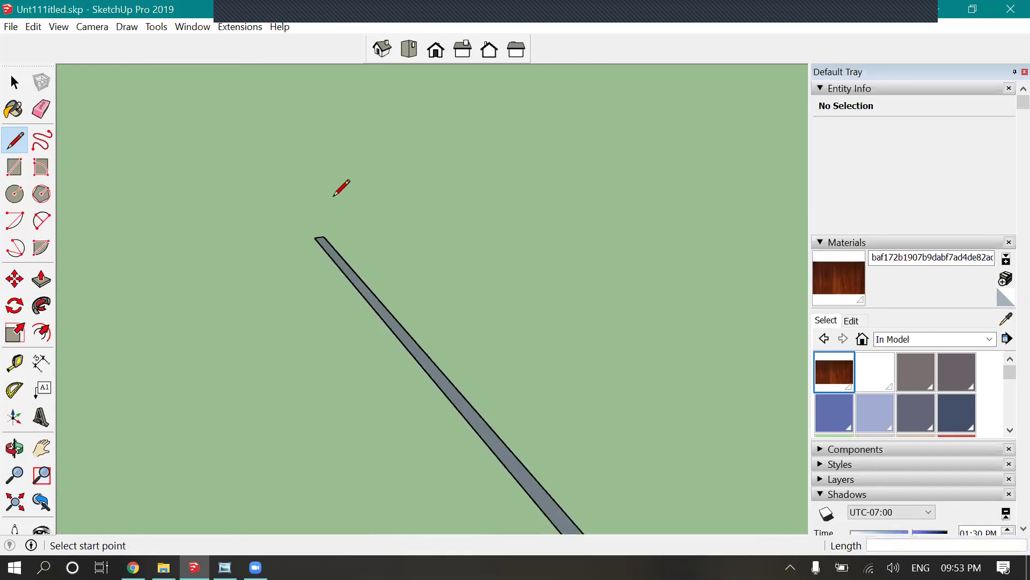
left_click(15, 448)
left_click_drag(280, 333, 524, 478)
left_click(15, 140)
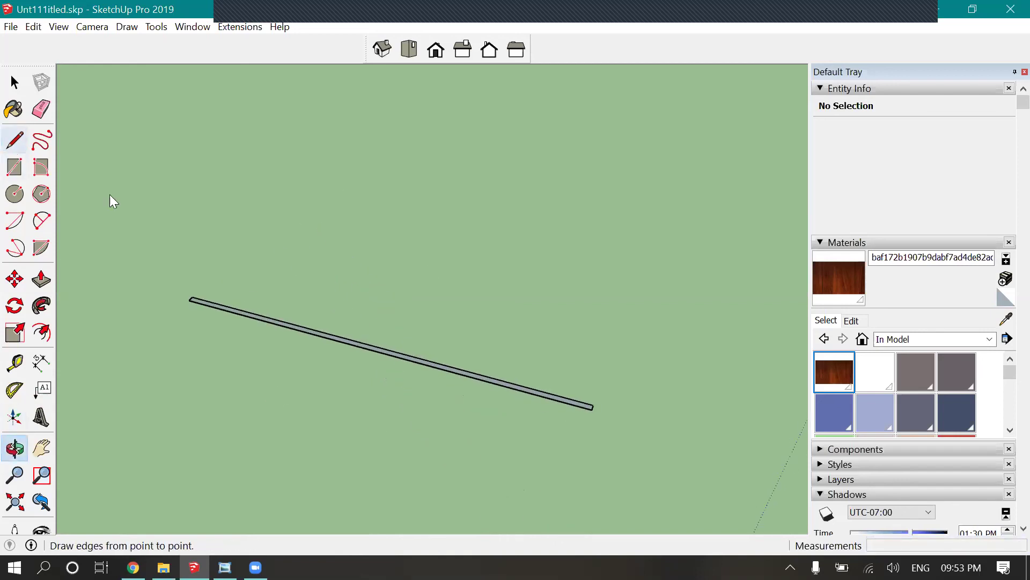
scroll(325, 330, "up", 2)
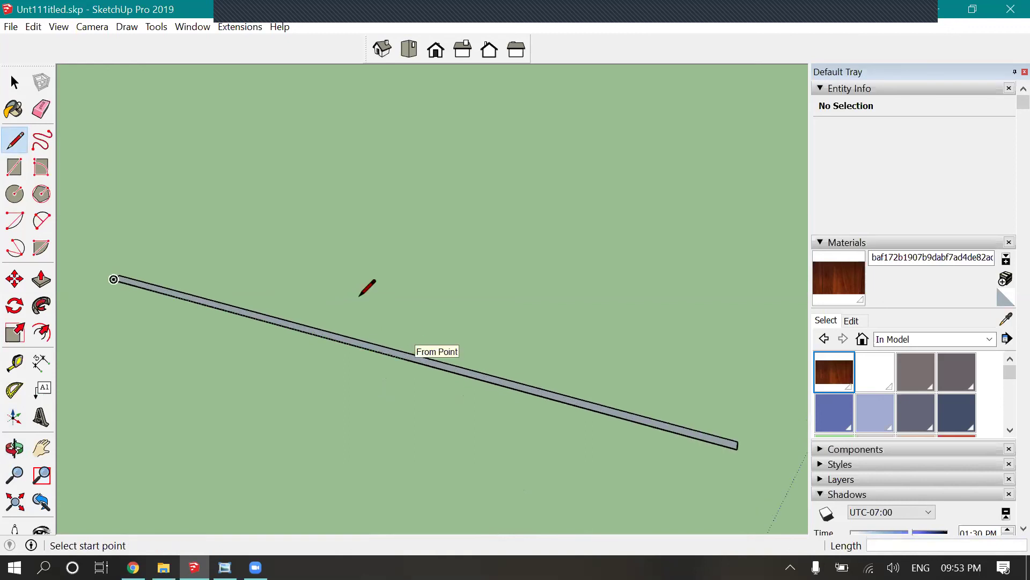
left_click(41, 220)
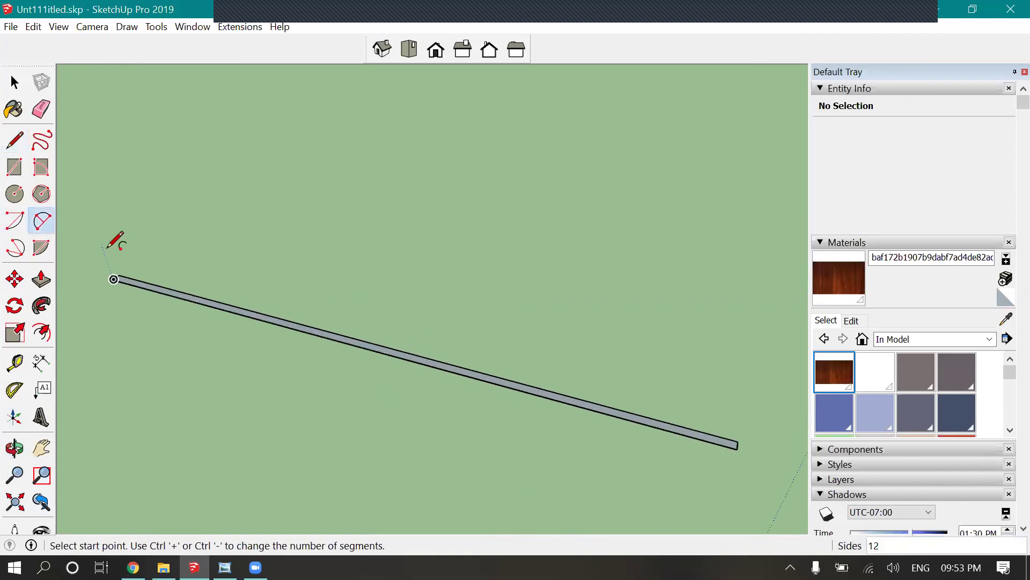
left_click(120, 275)
left_click(738, 441)
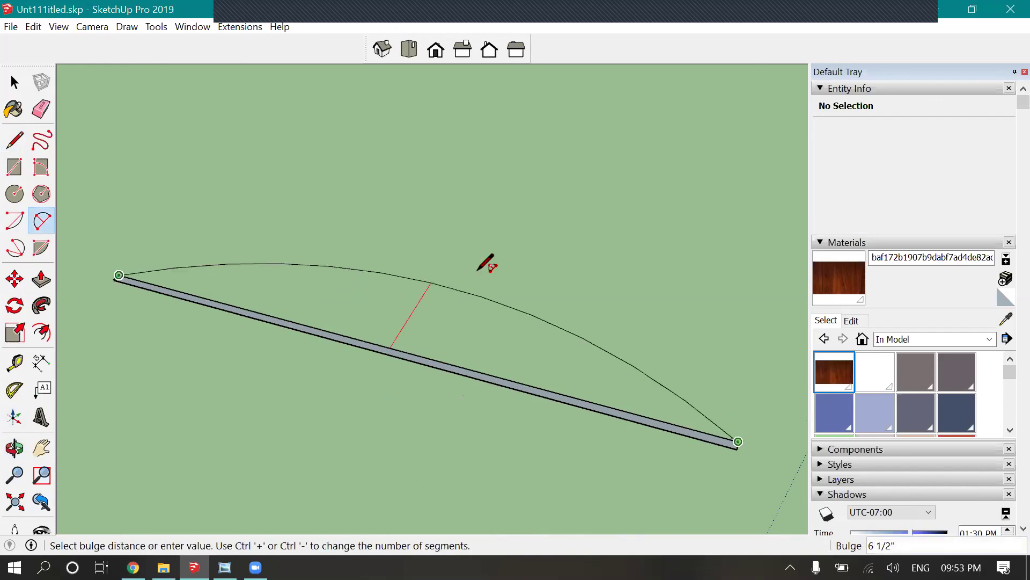
scroll(468, 263, "down", 3)
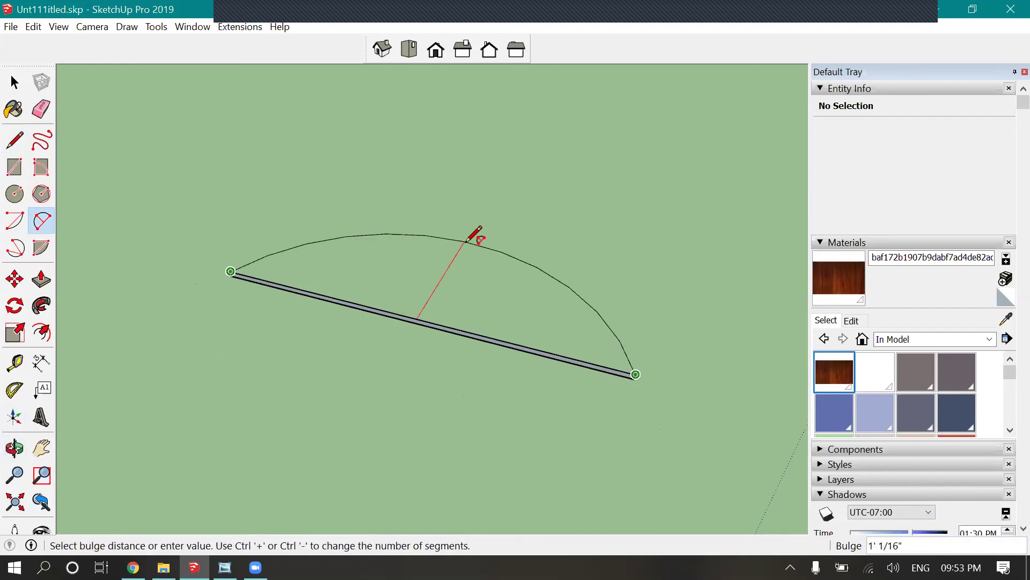
left_click(465, 242)
- Draw a 10" vertical guide line upward from the midpoint of the strip's long edge
middle_click_drag(533, 437, 439, 407)
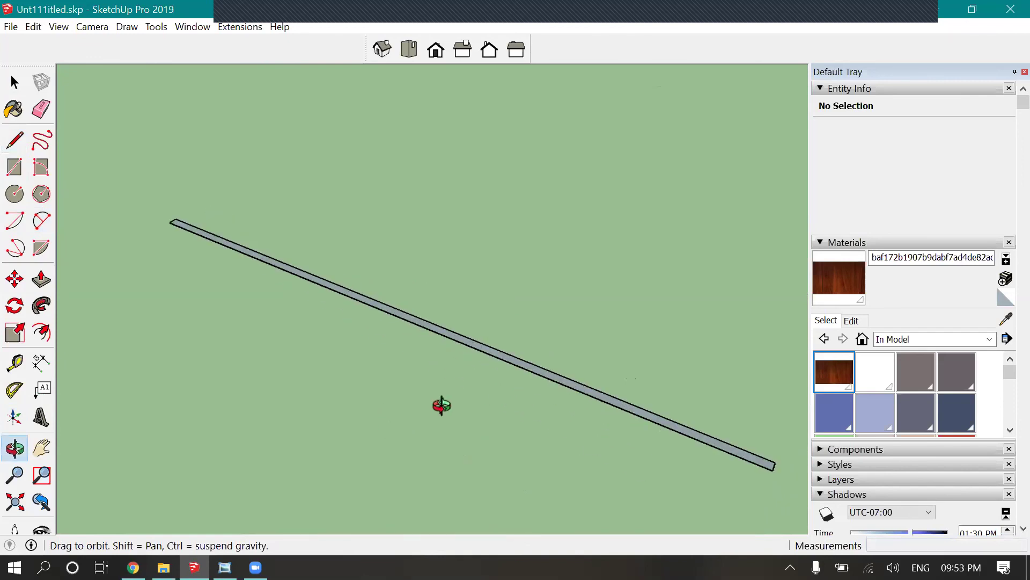
left_click(15, 139)
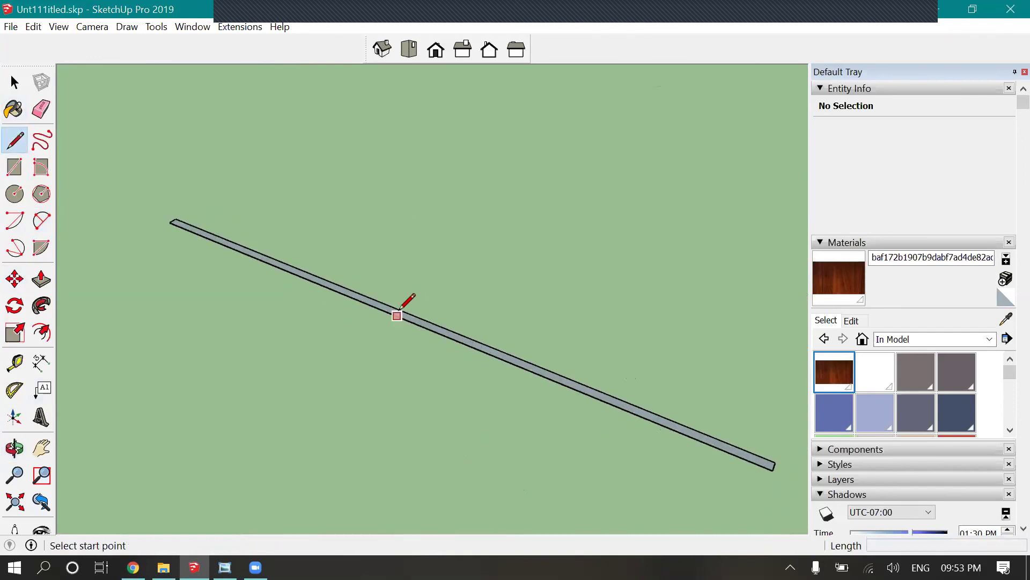
left_click(418, 317)
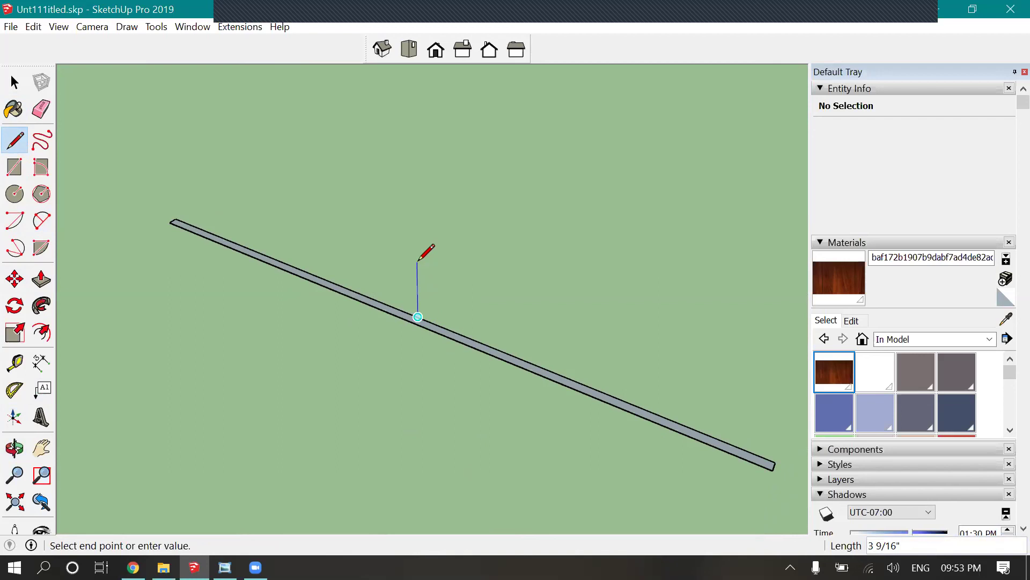
key("Return")
key("Escape")
scroll(426, 411, "down", 2)
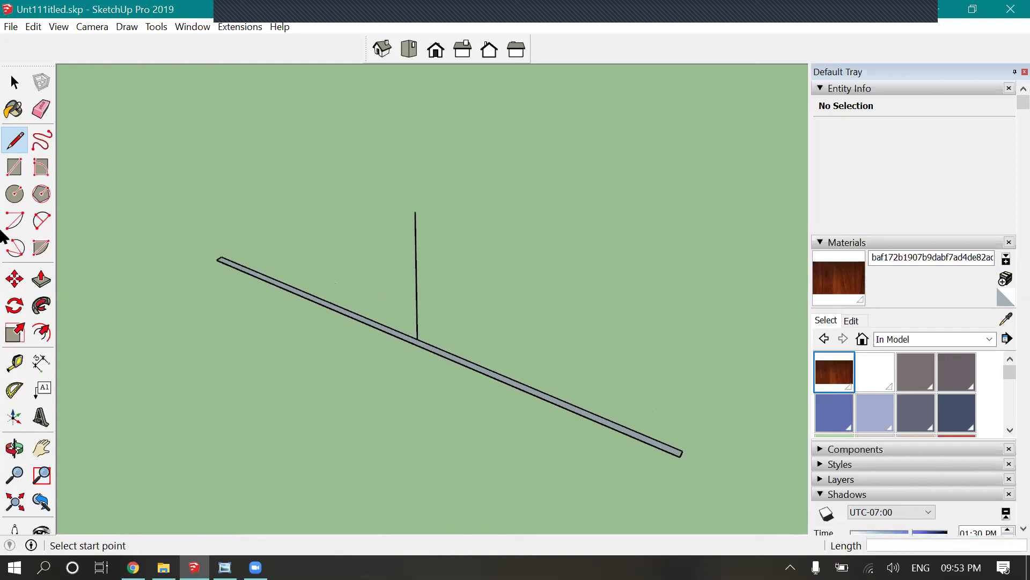
- Draw a two-point arc between the ends of the strip's long edge, with its 10" bulge reaching the top of the vertical line
left_click(41, 220)
scroll(221, 254, "up", 2)
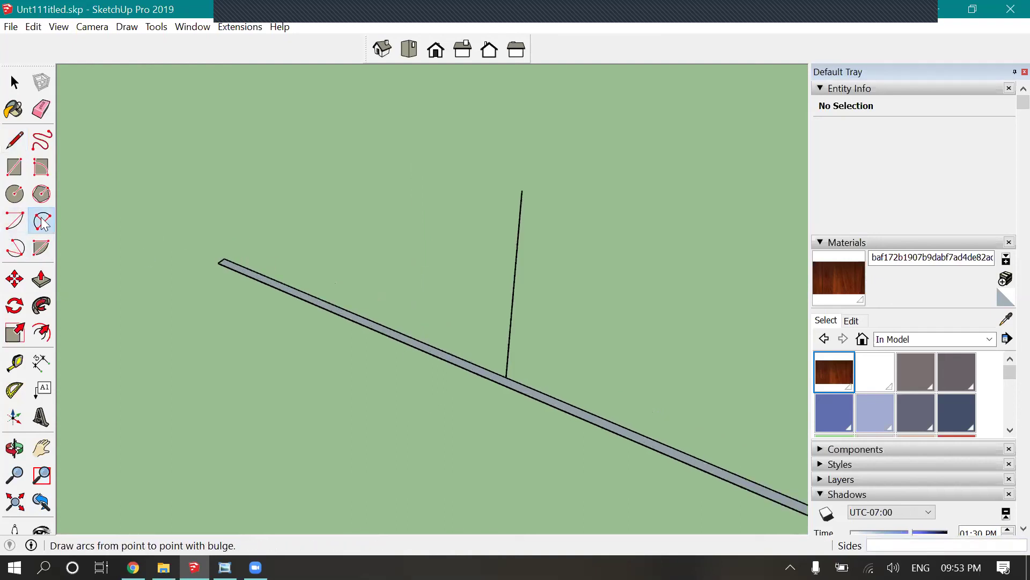
left_click(224, 258)
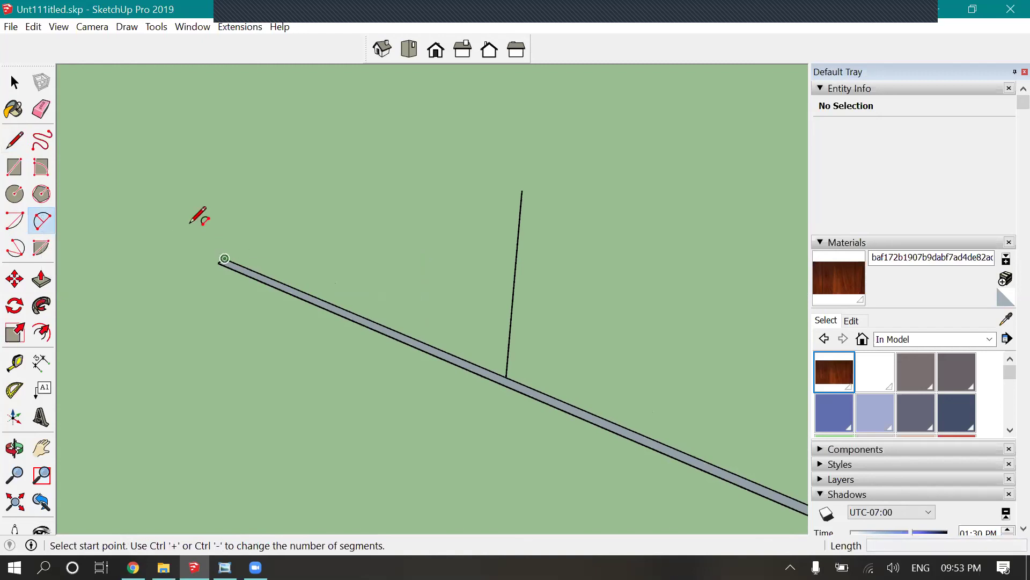
scroll(199, 222, "down", 2)
left_click(627, 420)
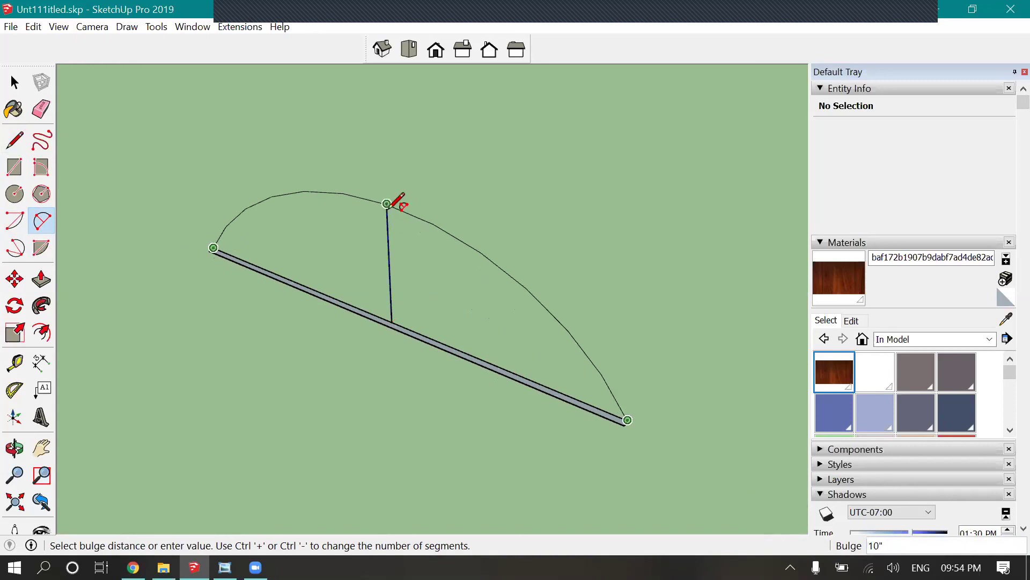
scroll(388, 204, "up", 2)
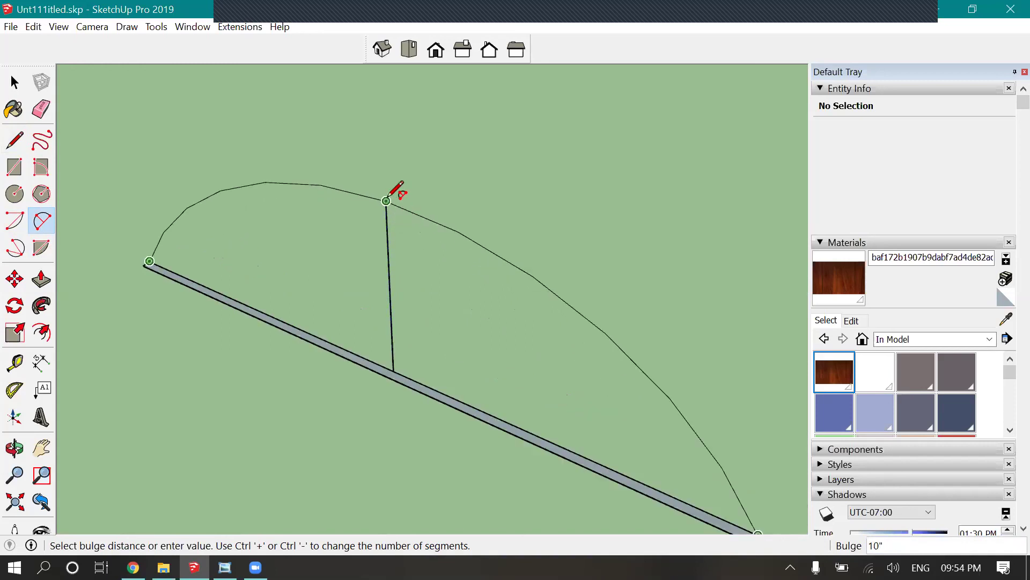
left_click(389, 199)
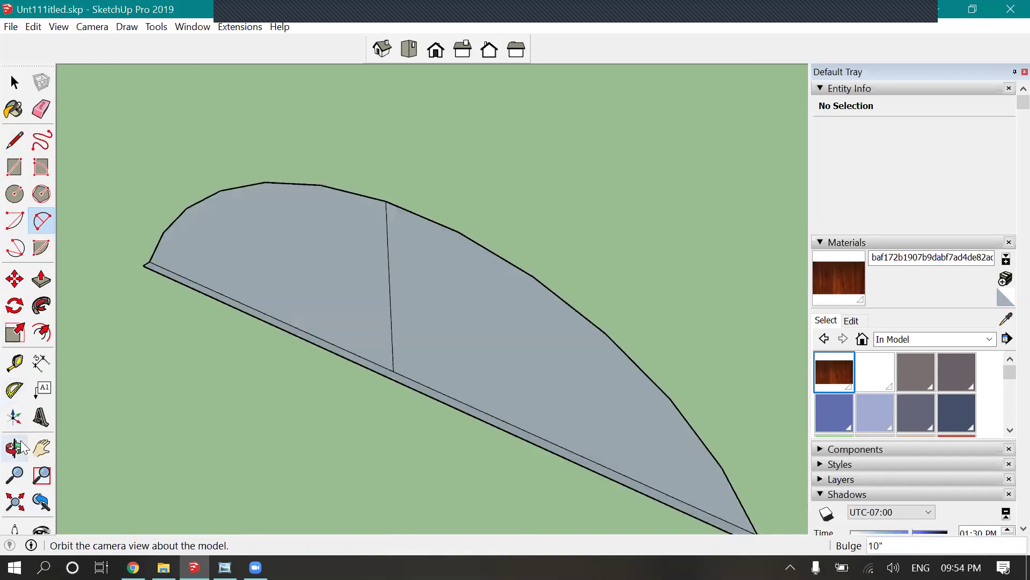
- Delete the vertical guide line that divides the arched face
left_click(14, 83)
left_click(389, 281)
key("Delete")
- Set the number of segments of the arched face's curved edge to 50
left_click(389, 206)
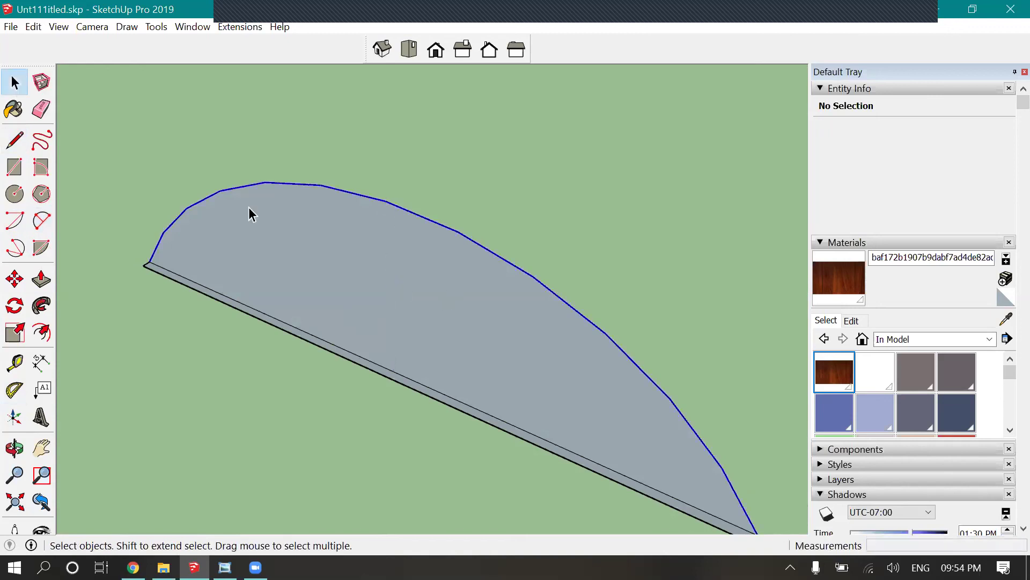
scroll(188, 215, "down", 2)
left_click(922, 166)
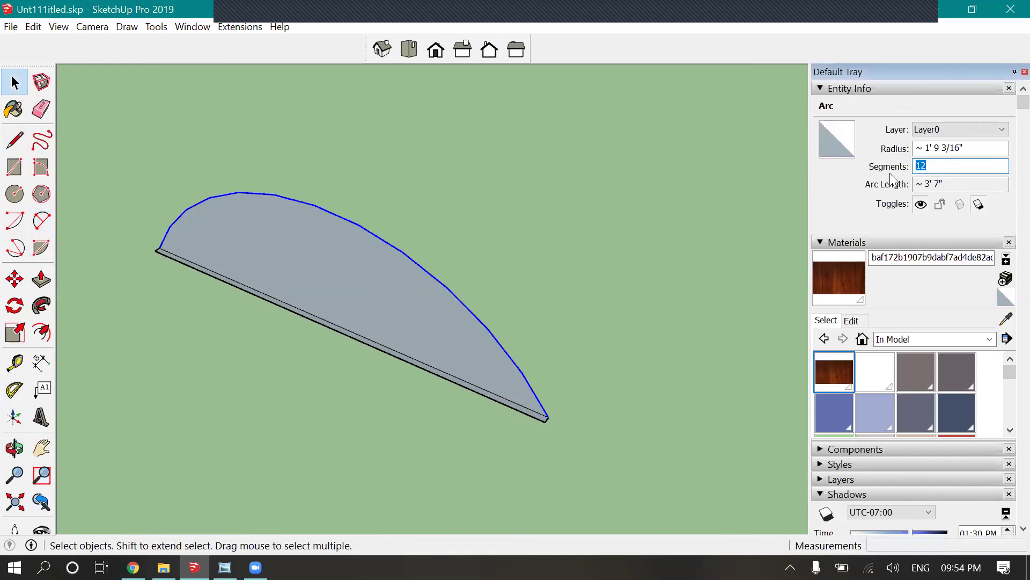
key("Return")
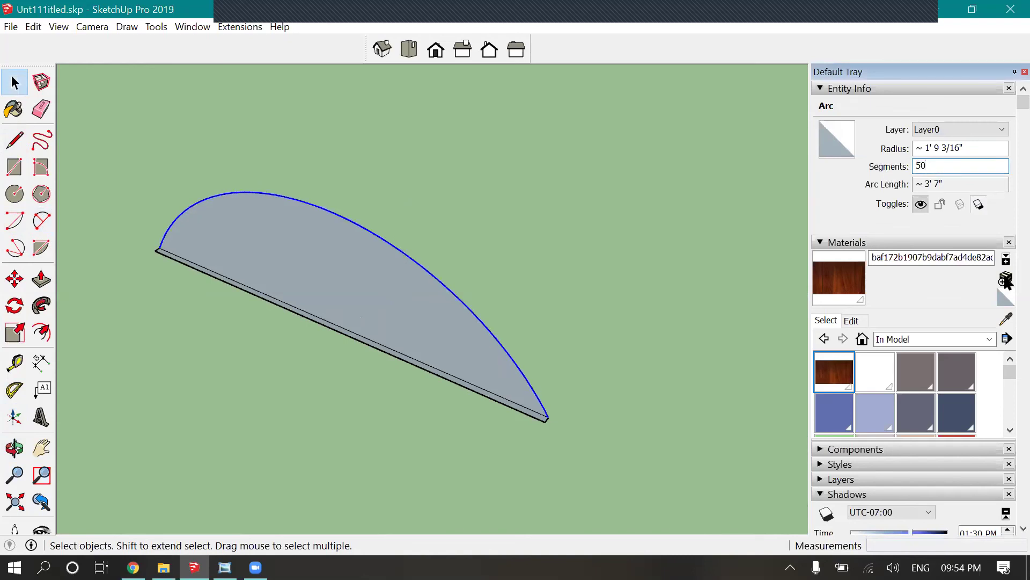
- Push/Pull the arched face into a solid side board as thick as the strip
left_click(665, 322)
scroll(539, 414, "up", 2)
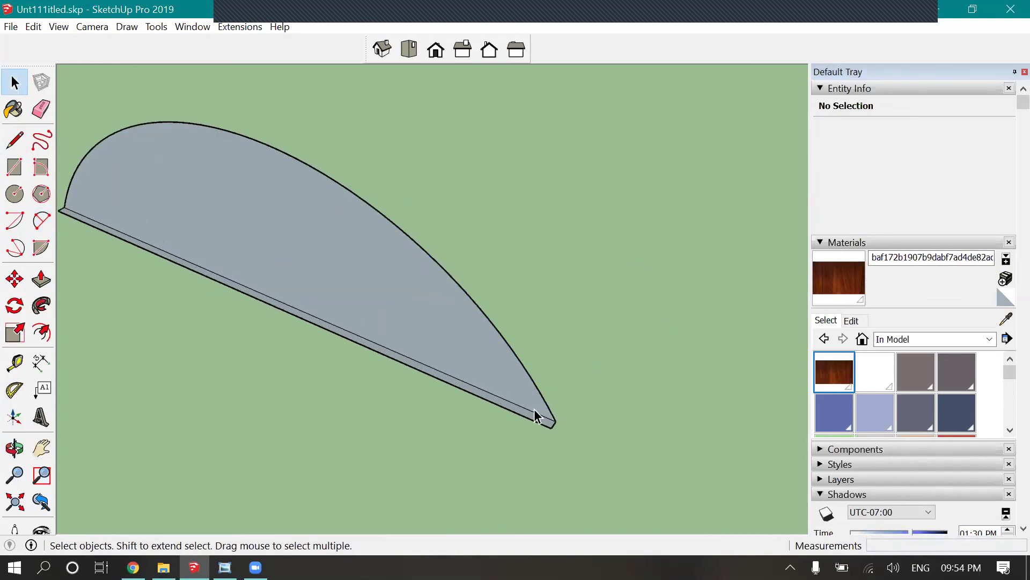
scroll(653, 309, "down", 1)
scroll(582, 365, "up", 2)
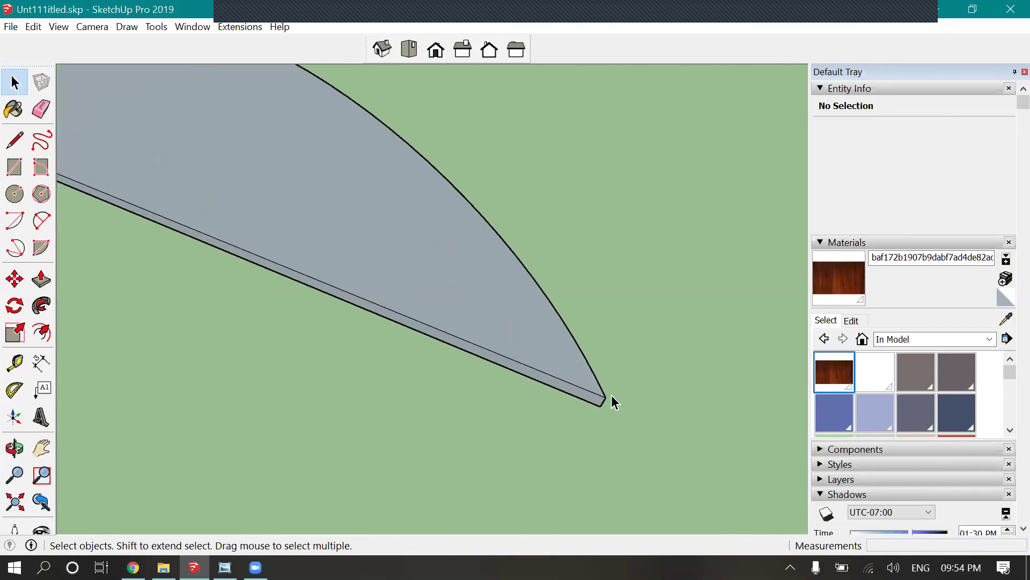
scroll(610, 398, "down", 3)
left_click(42, 279)
scroll(607, 437, "up", 2)
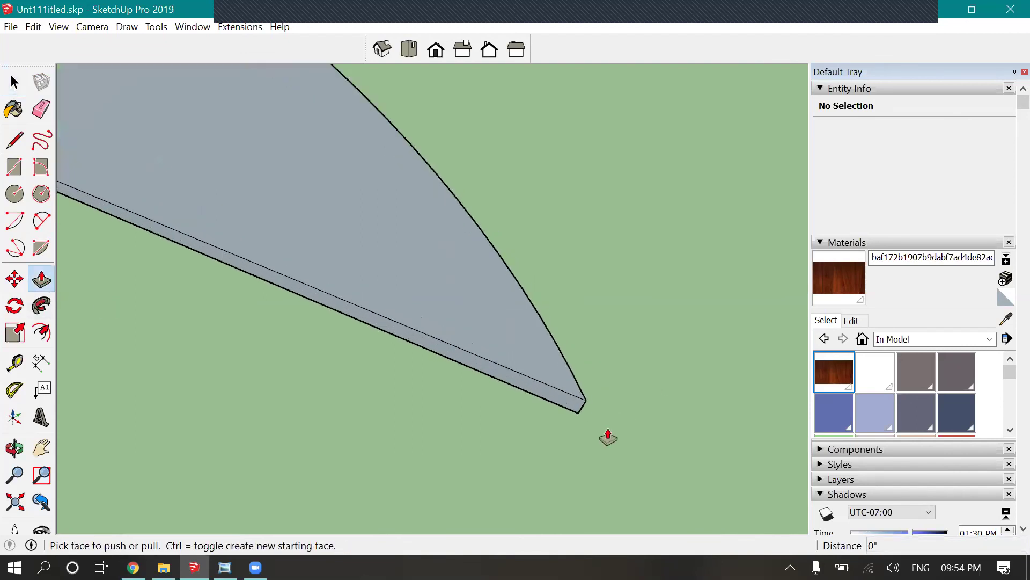
left_click_drag(573, 414, 650, 419)
scroll(650, 419, "down", 3)
- Examine the extruded arched side board from several angles
middle_click_drag(695, 402, 573, 408)
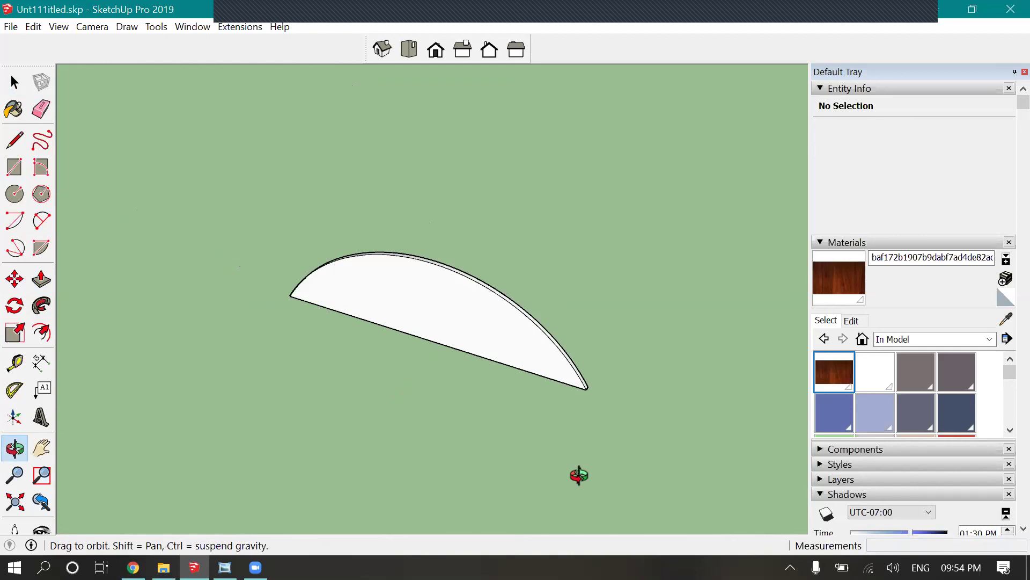
left_click_drag(651, 376, 520, 476)
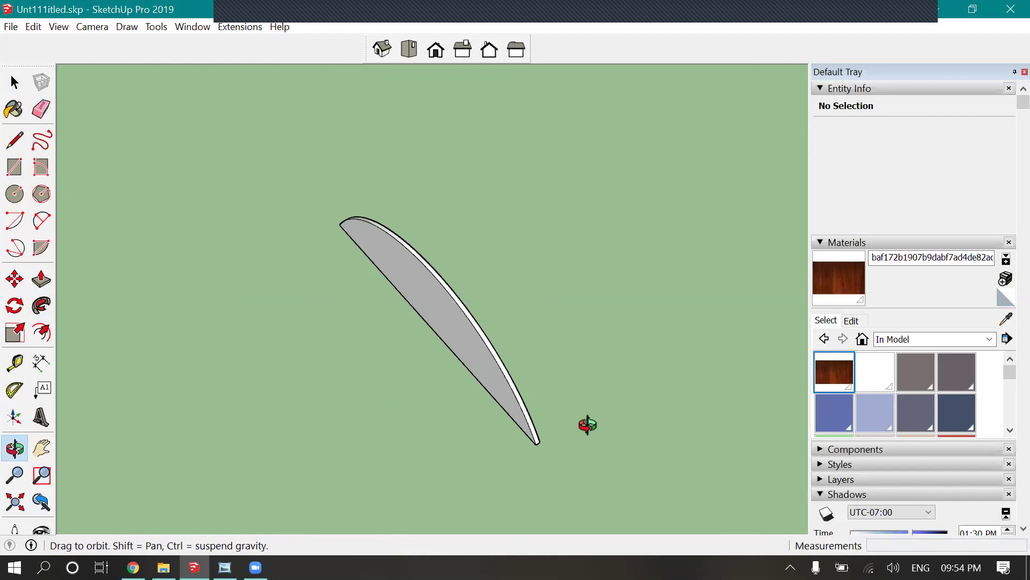
left_click_drag(588, 425, 586, 402)
left_click_drag(520, 444, 511, 416)
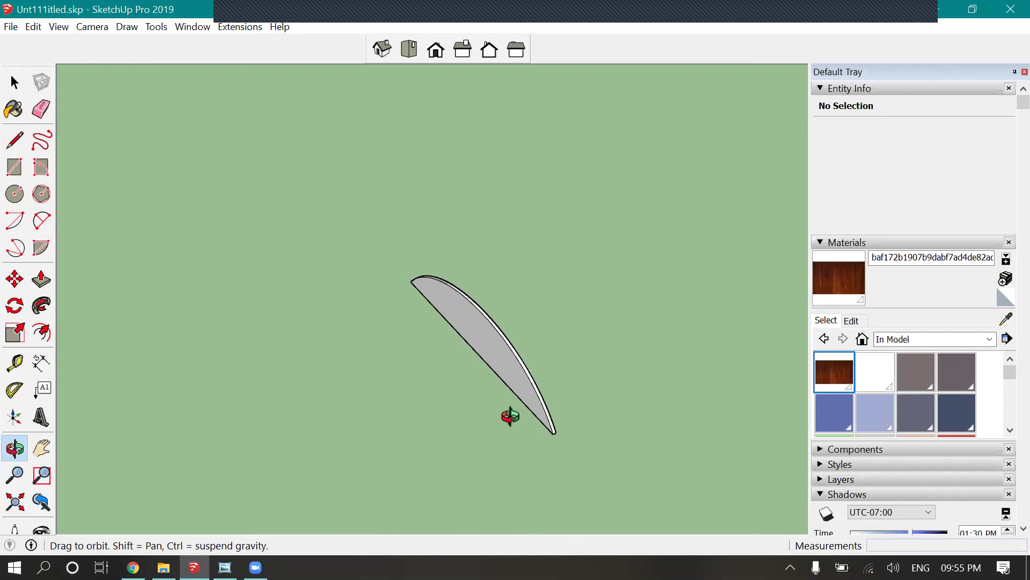
left_click_drag(552, 349, 531, 433)
left_click_drag(376, 273, 644, 448)
left_click_drag(490, 351, 638, 301)
- Examine the curved shelf and the overlapping box shelf mounted on the room's wall from several angles
scroll(581, 339, "up", 6)
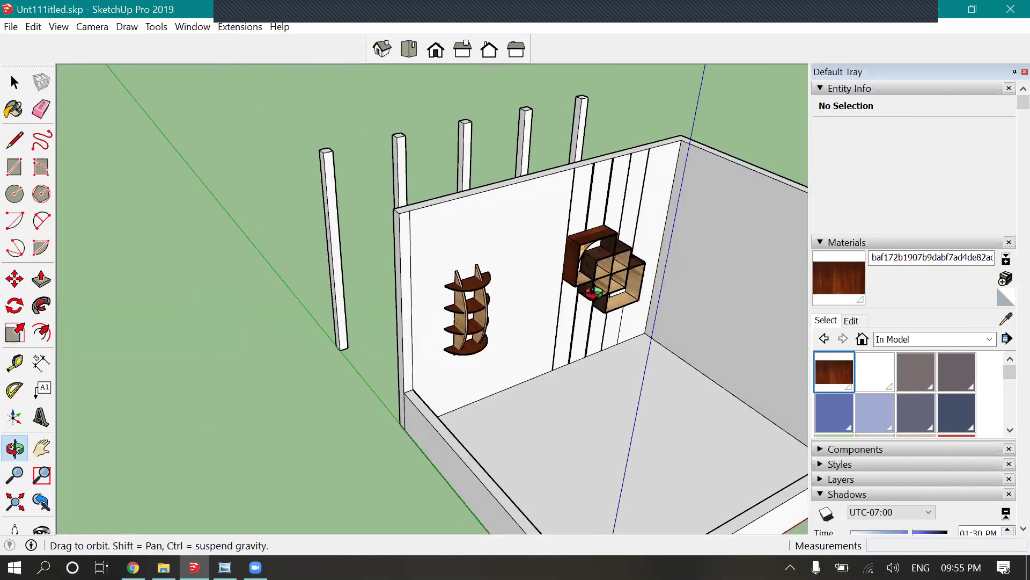
scroll(545, 298, "up", 2)
key("space")
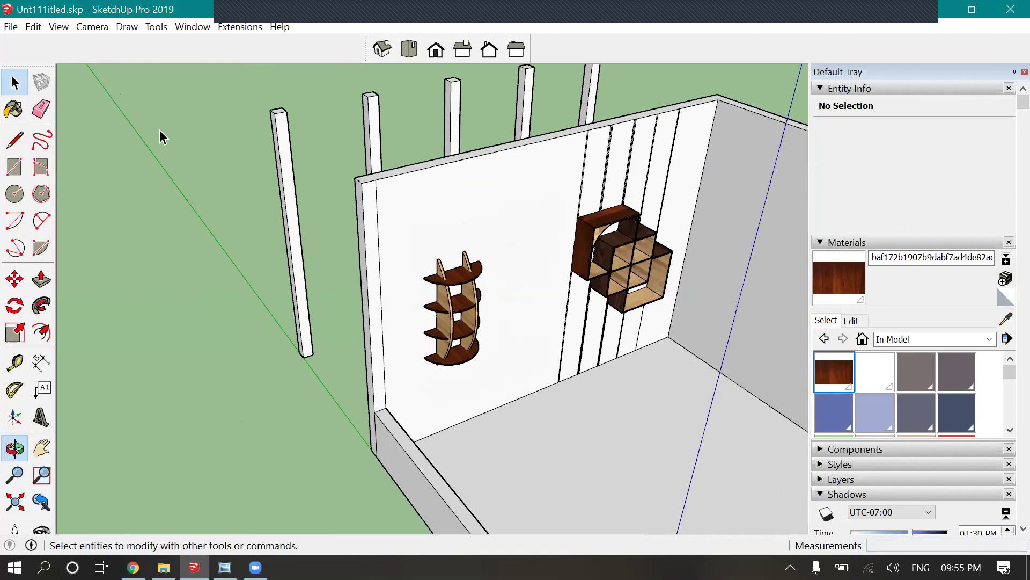
scroll(496, 301, "up", 2)
scroll(496, 300, "up", 2)
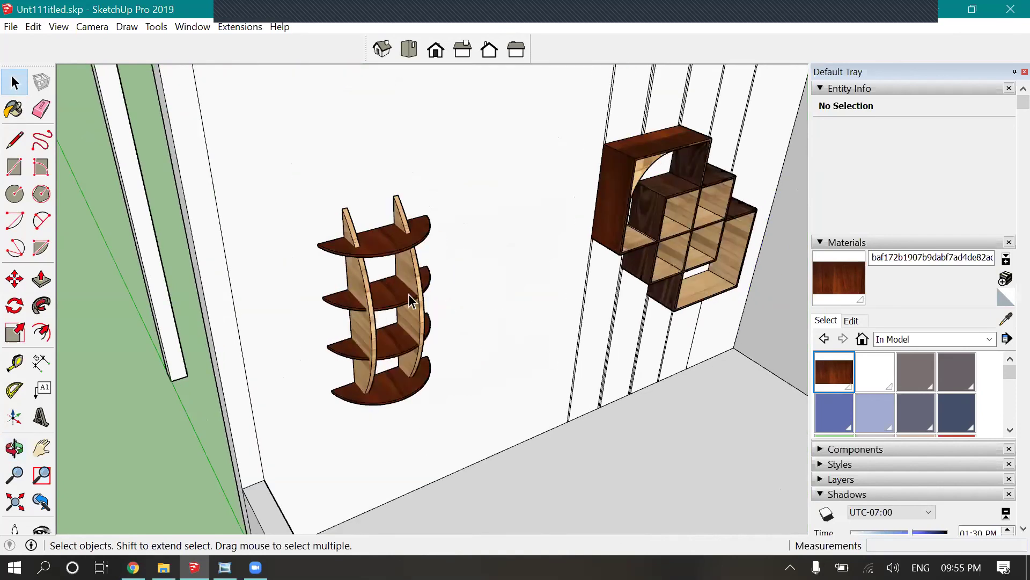
left_click(359, 319)
scroll(472, 301, "down", 3)
left_click(204, 425)
scroll(576, 169, "up", 2)
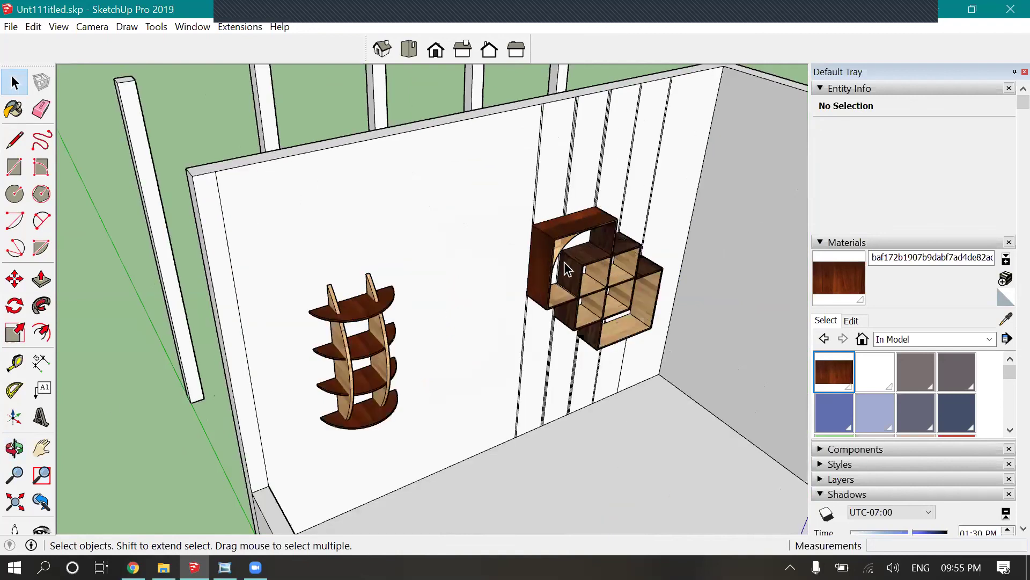
left_click(15, 448)
scroll(763, 405, "down", 2)
left_click_drag(764, 405, 522, 363)
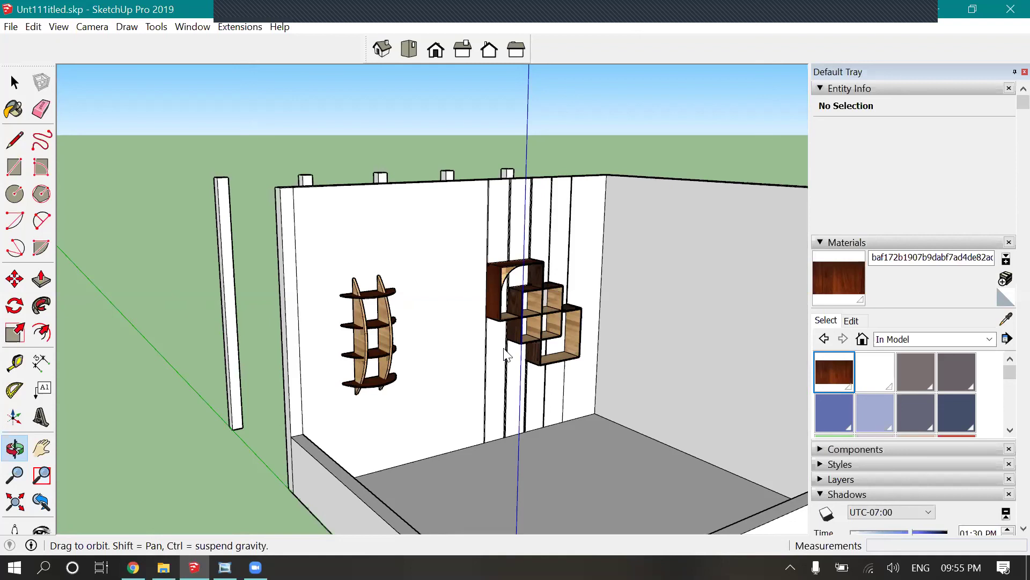
left_click_drag(506, 355, 449, 410)
left_click_drag(382, 253, 411, 204)
scroll(456, 204, "up", 5)
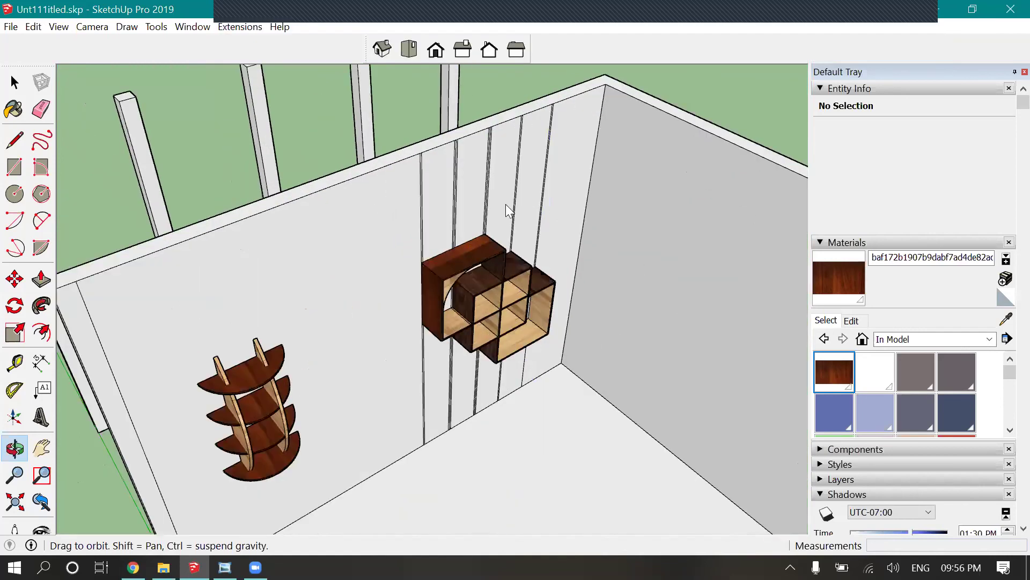
- Erase the edges of the outermost vertical wall groove, farthest from the room corner, above the box shelf
left_click(41, 108)
scroll(445, 150, "up", 4)
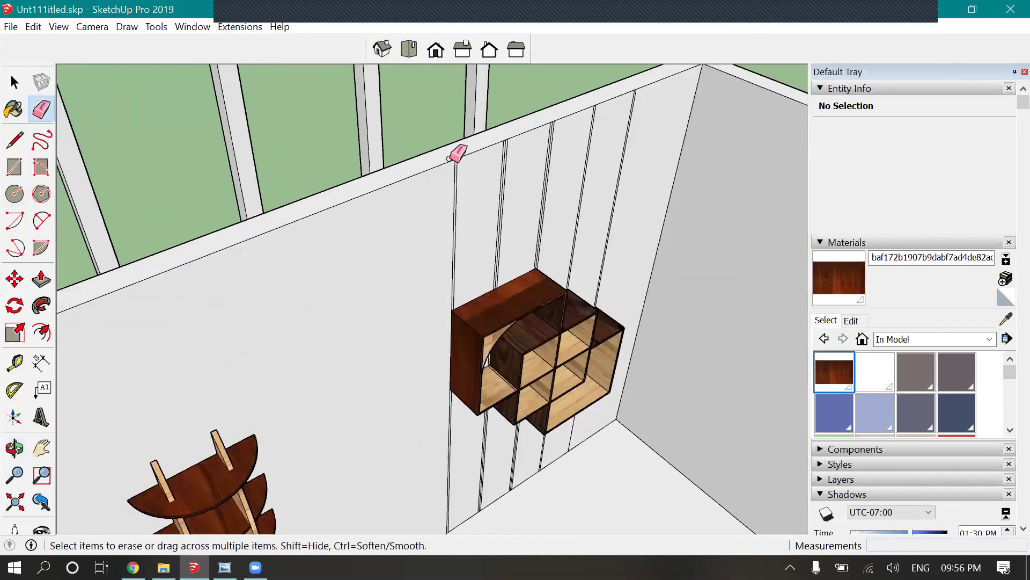
scroll(435, 151, "down", 1)
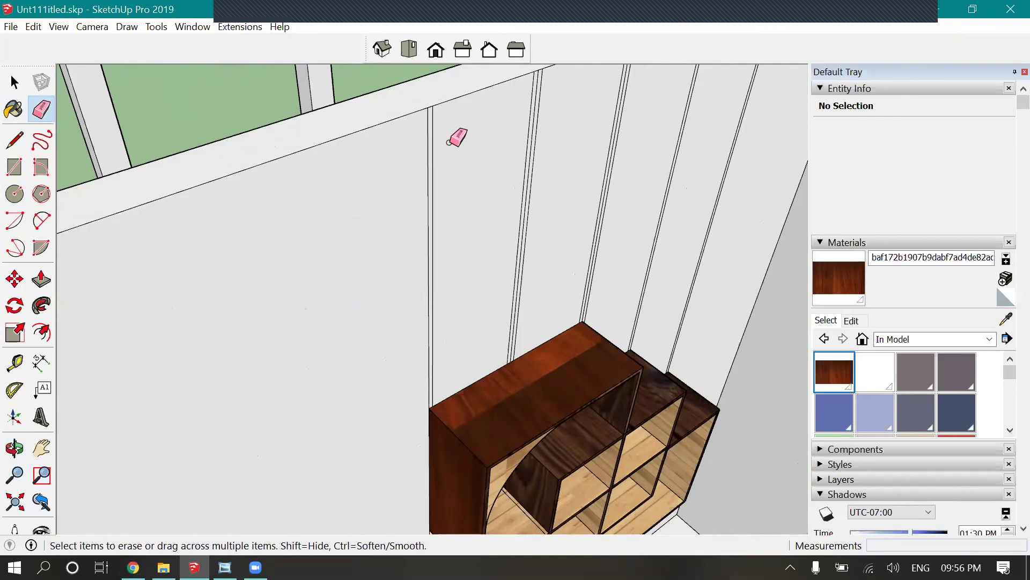
scroll(441, 148, "down", 1)
left_click_drag(439, 149, 510, 143)
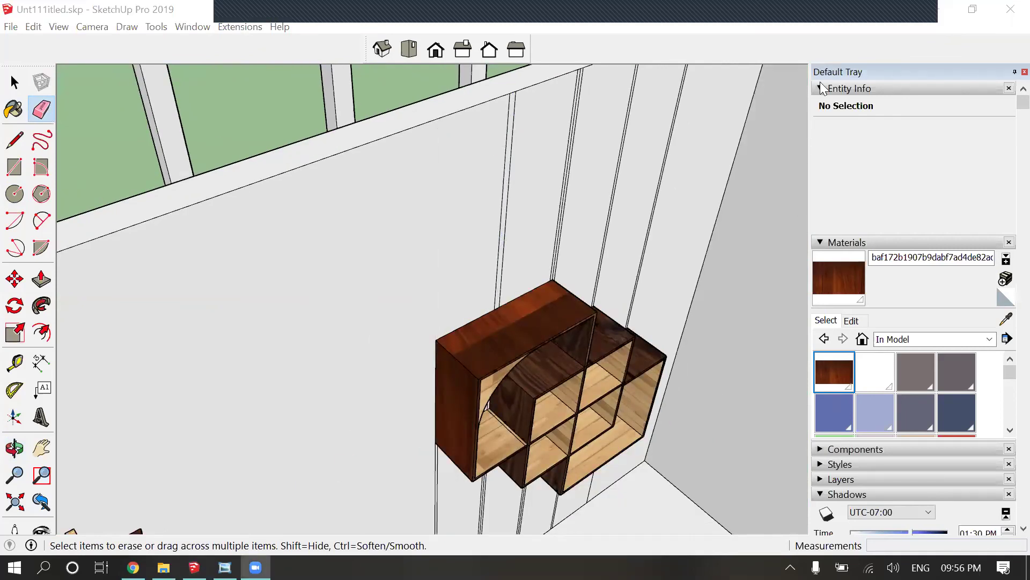
- Hide the Large Tool Set toolbar and display it again, with the Eraser active
mouse_move(511, 28)
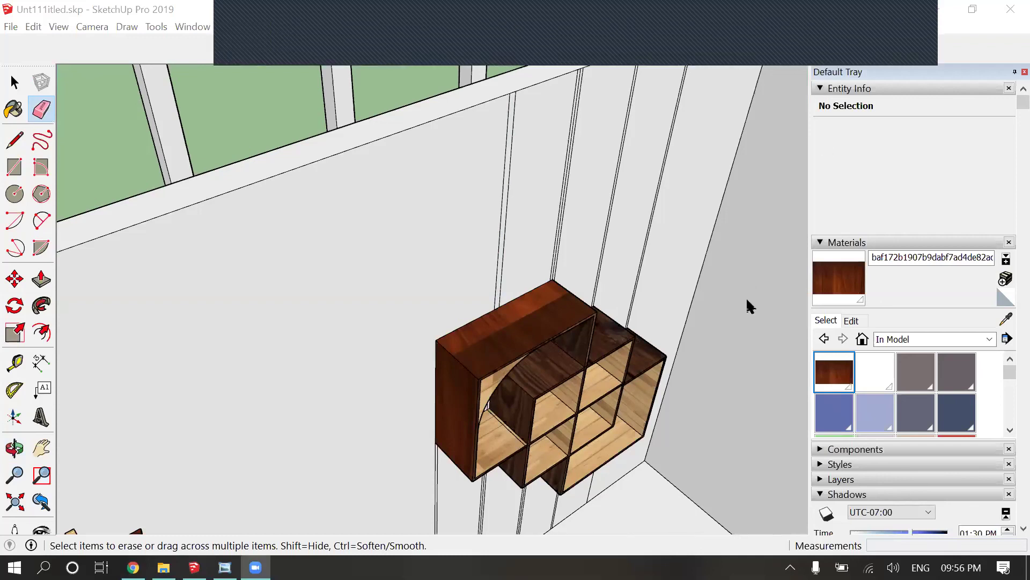
scroll(290, 229, "down", 5)
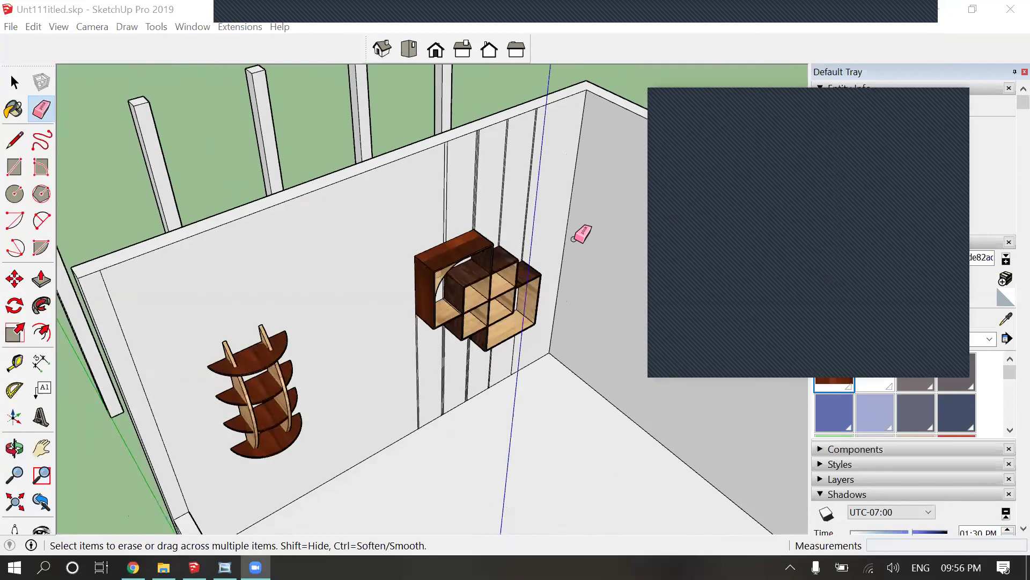
scroll(575, 238, "down", 4)
scroll(753, 243, "up", 2)
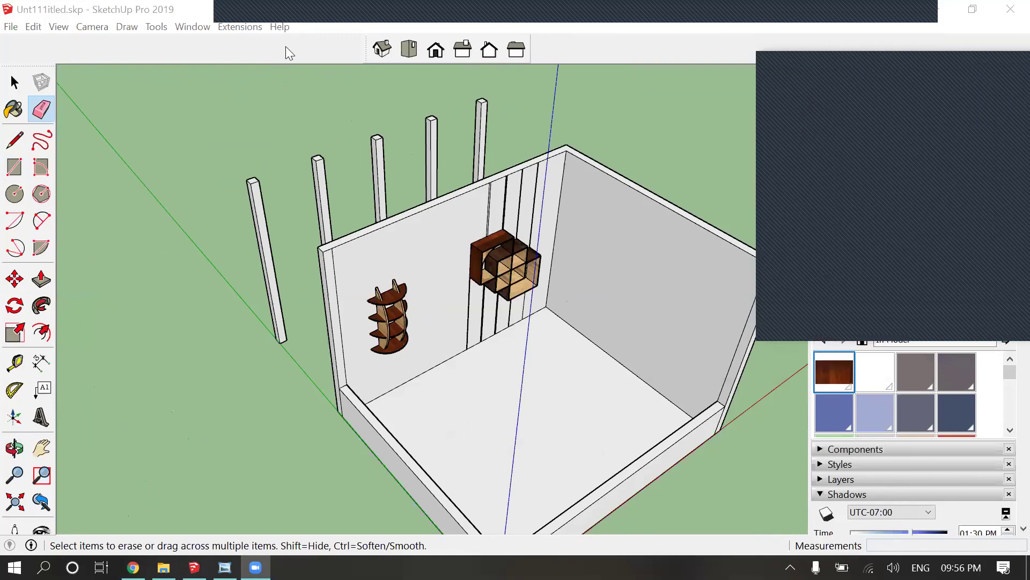
right_click(286, 46)
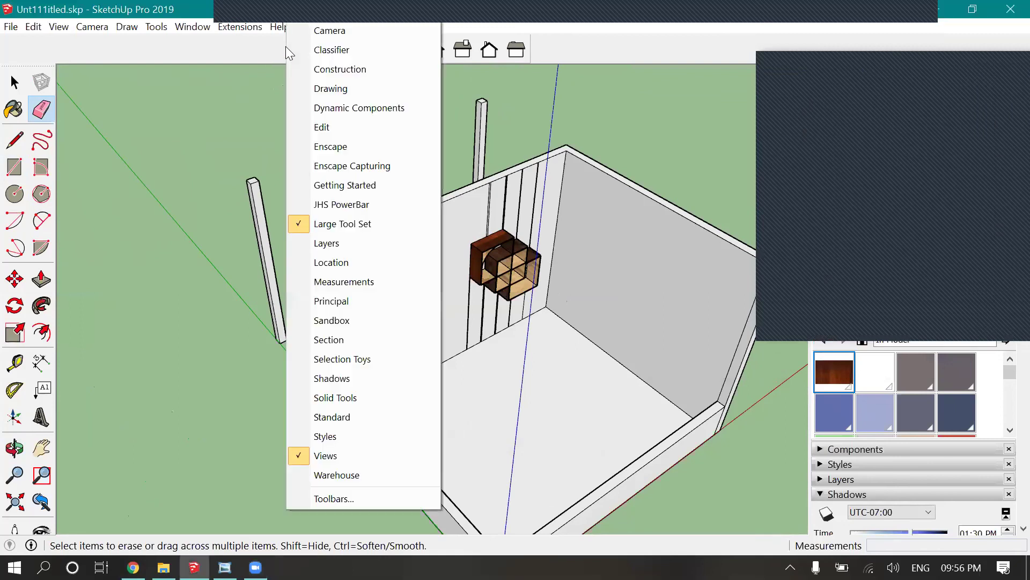
left_click(236, 40)
right_click(236, 40)
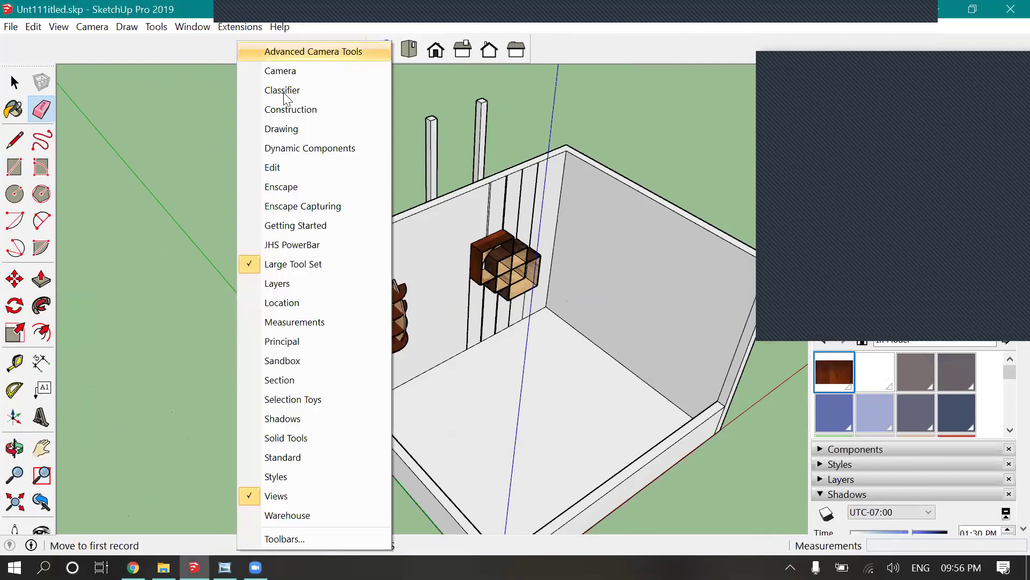
left_click(247, 274)
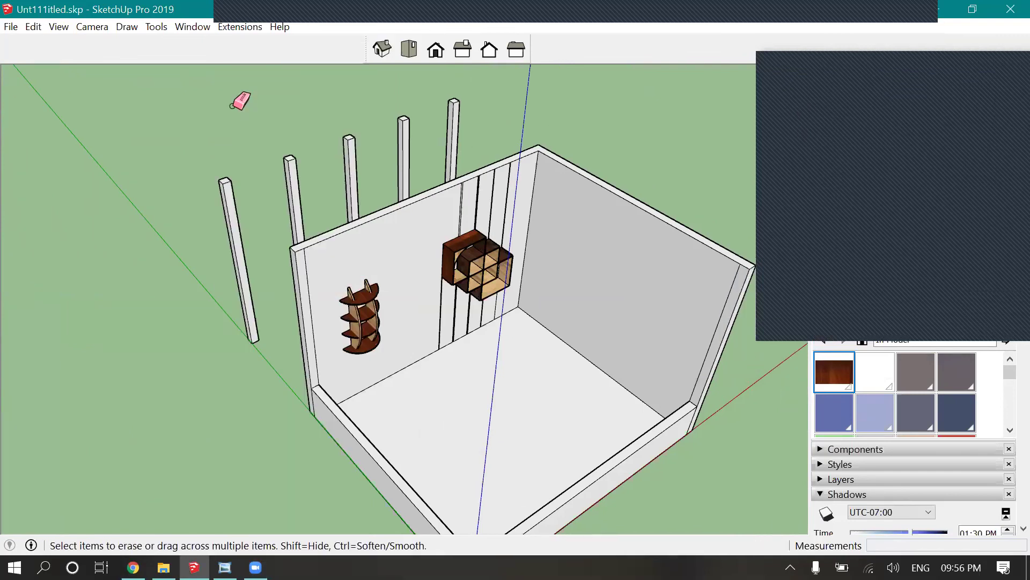
right_click(270, 60)
left_click(309, 223)
left_click(40, 109)
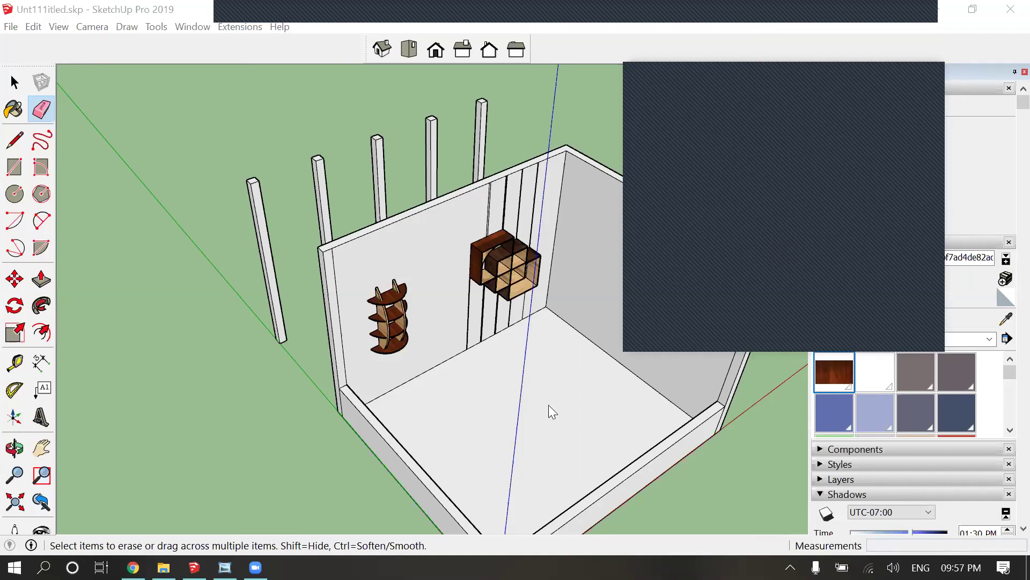
scroll(645, 347, "down", 2)
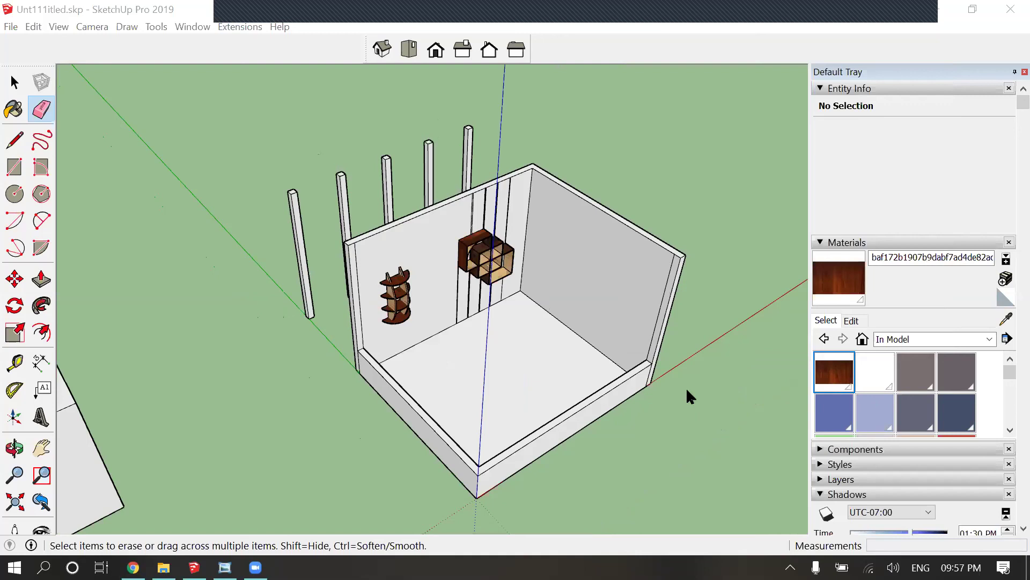
middle_click_drag(121, 77, 122, 76)
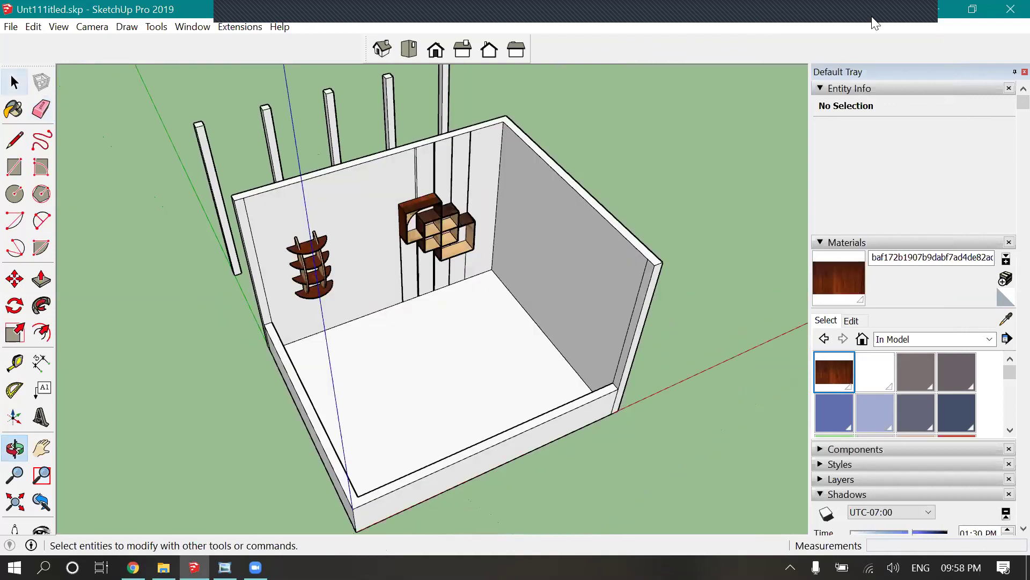
left_click(845, 60)
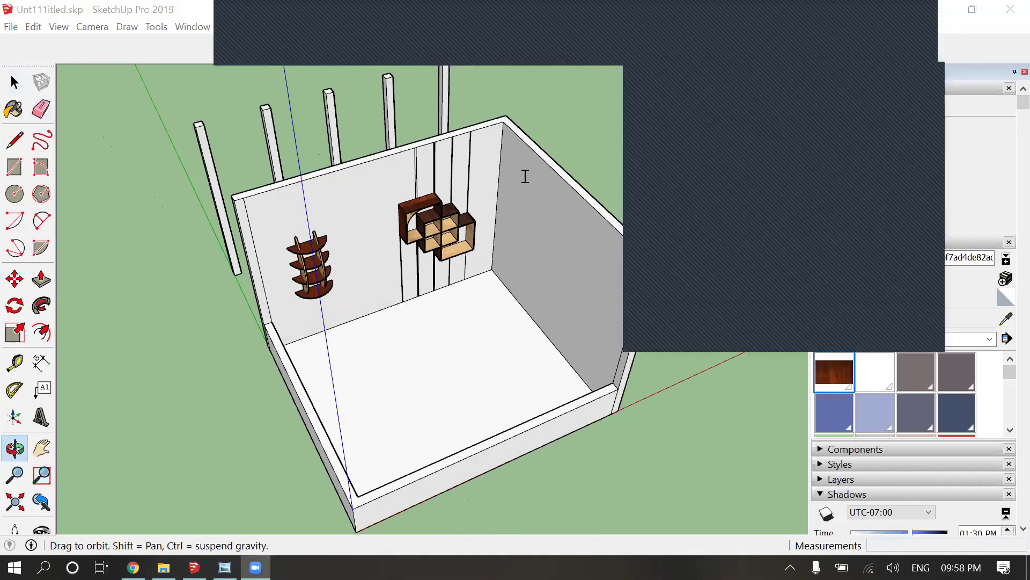